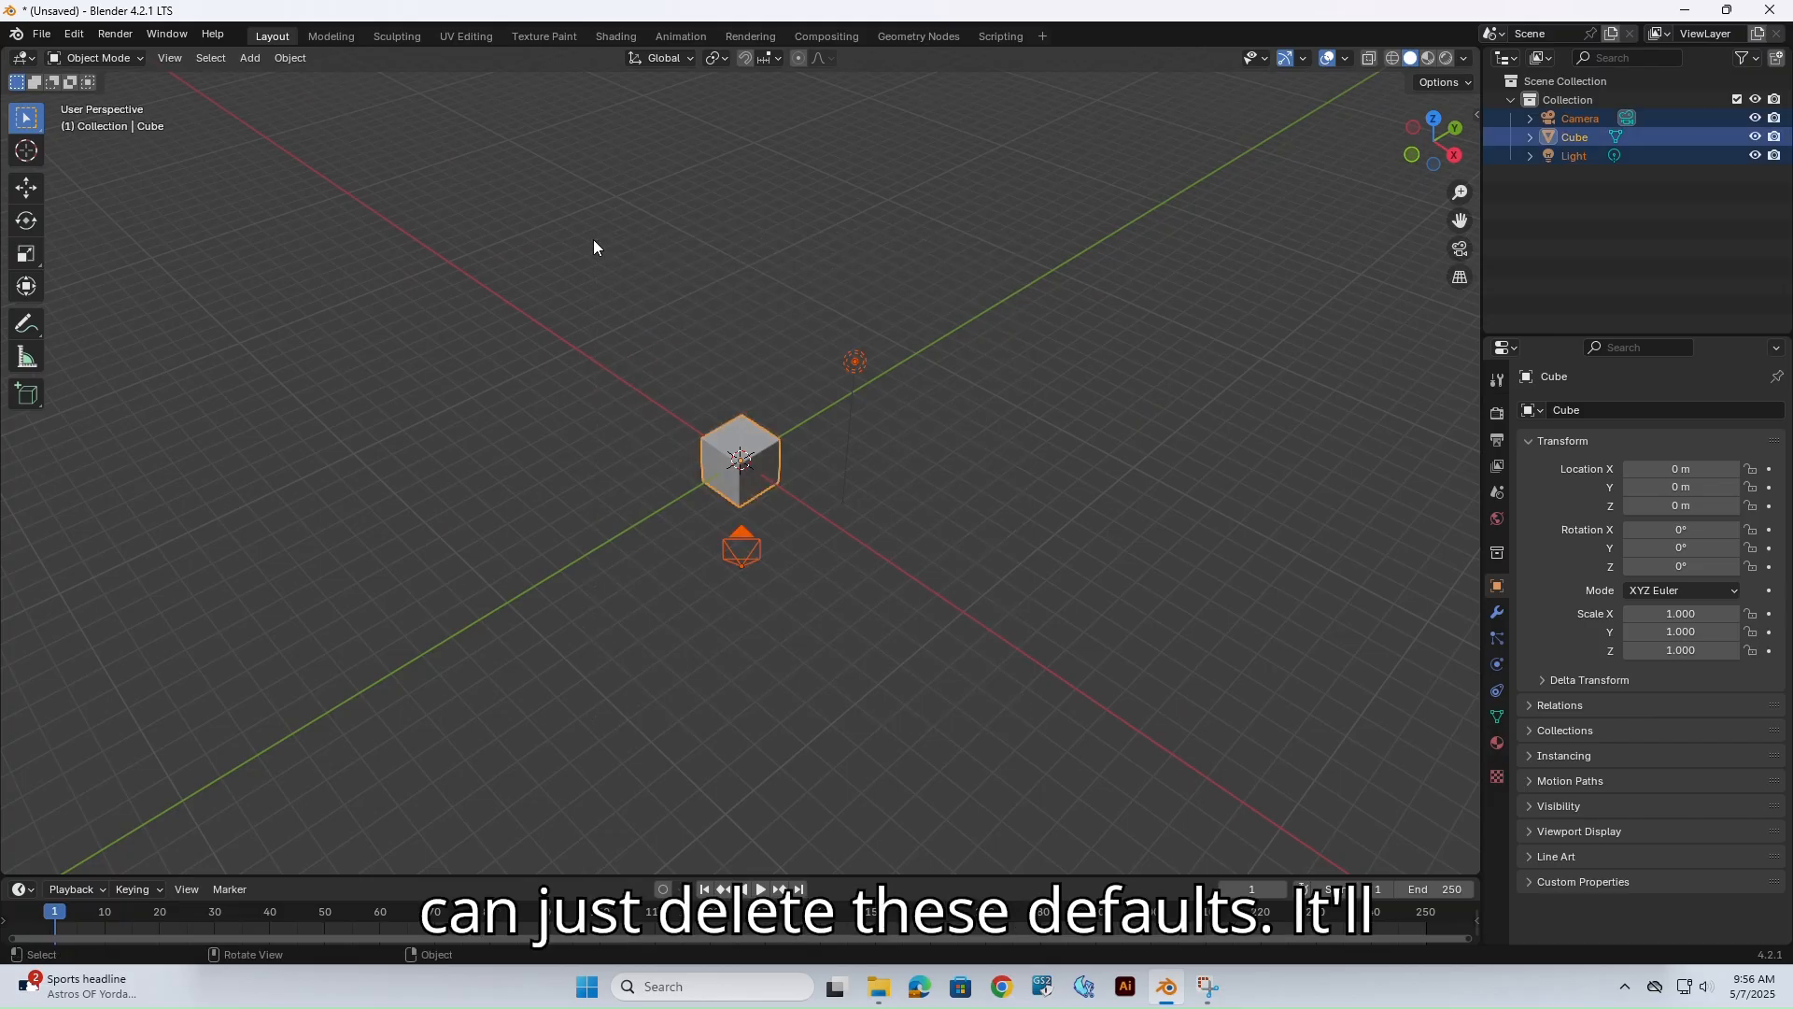
# Delete the default cube, camera and light from the scene.
pyautogui.press('x')
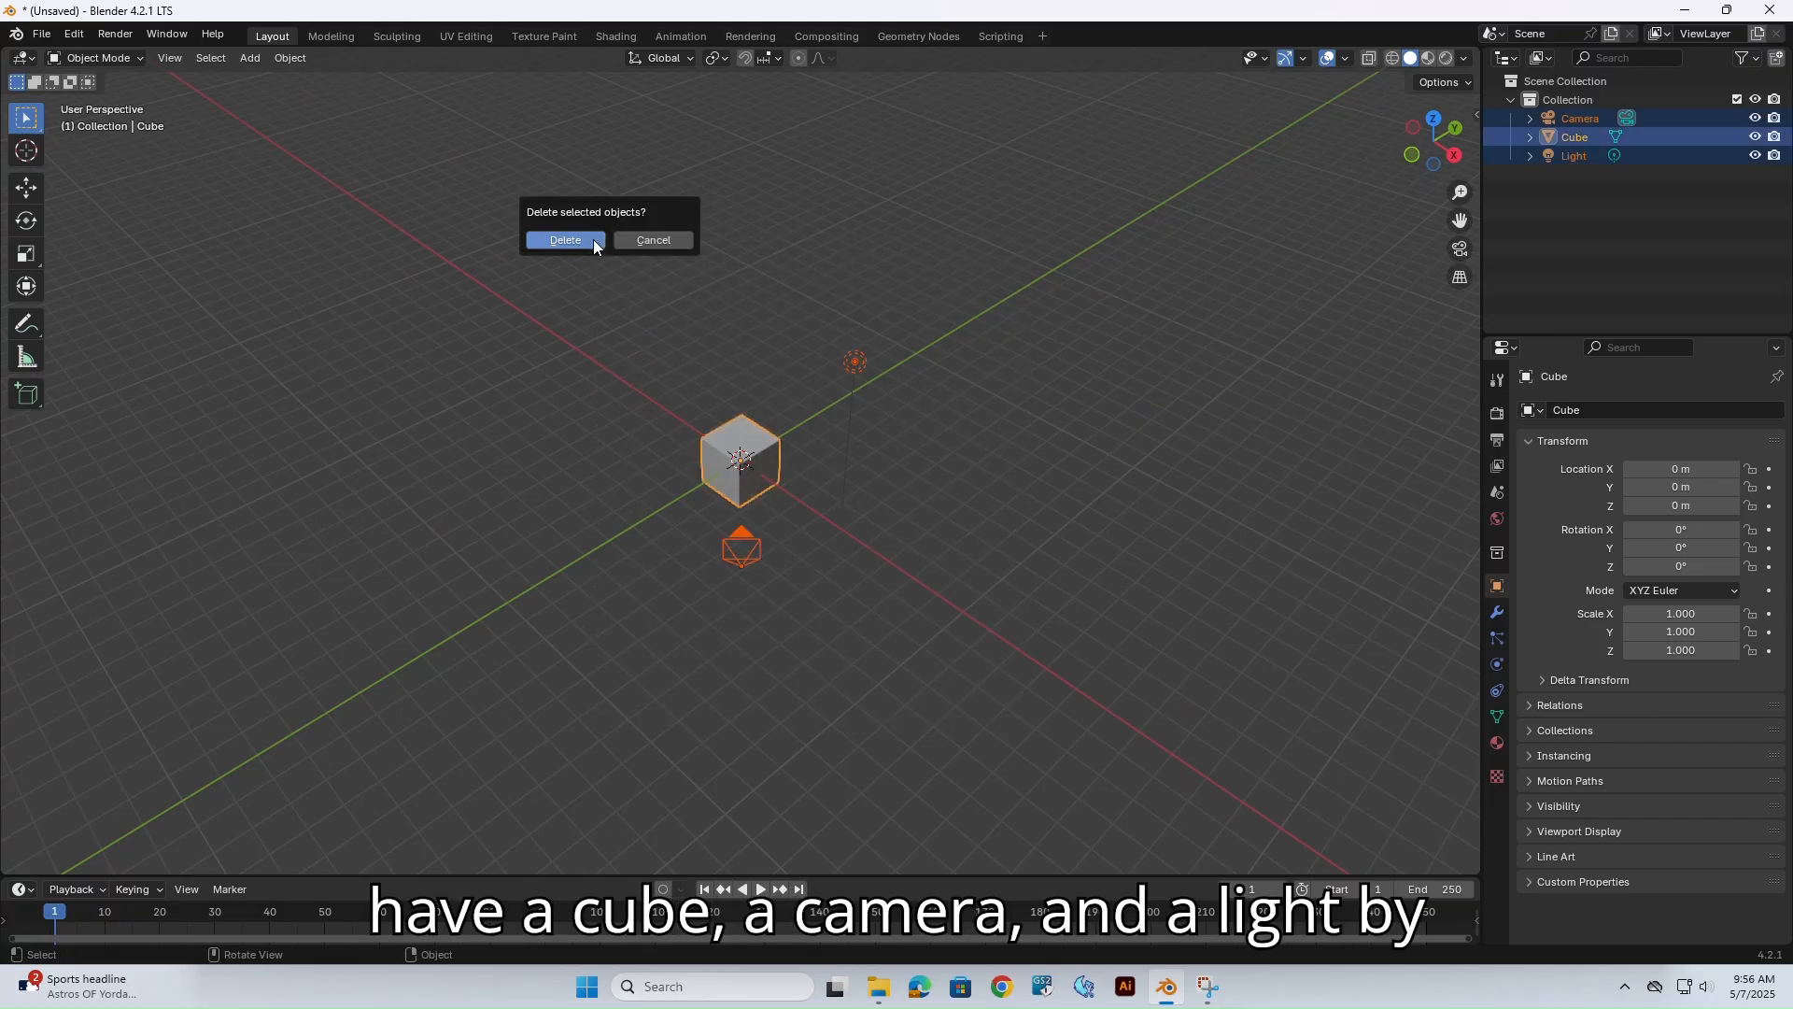
pyautogui.click(594, 242)
pyautogui.moveTo(904, 527); pyautogui.dragTo(857, 479, button='middle')
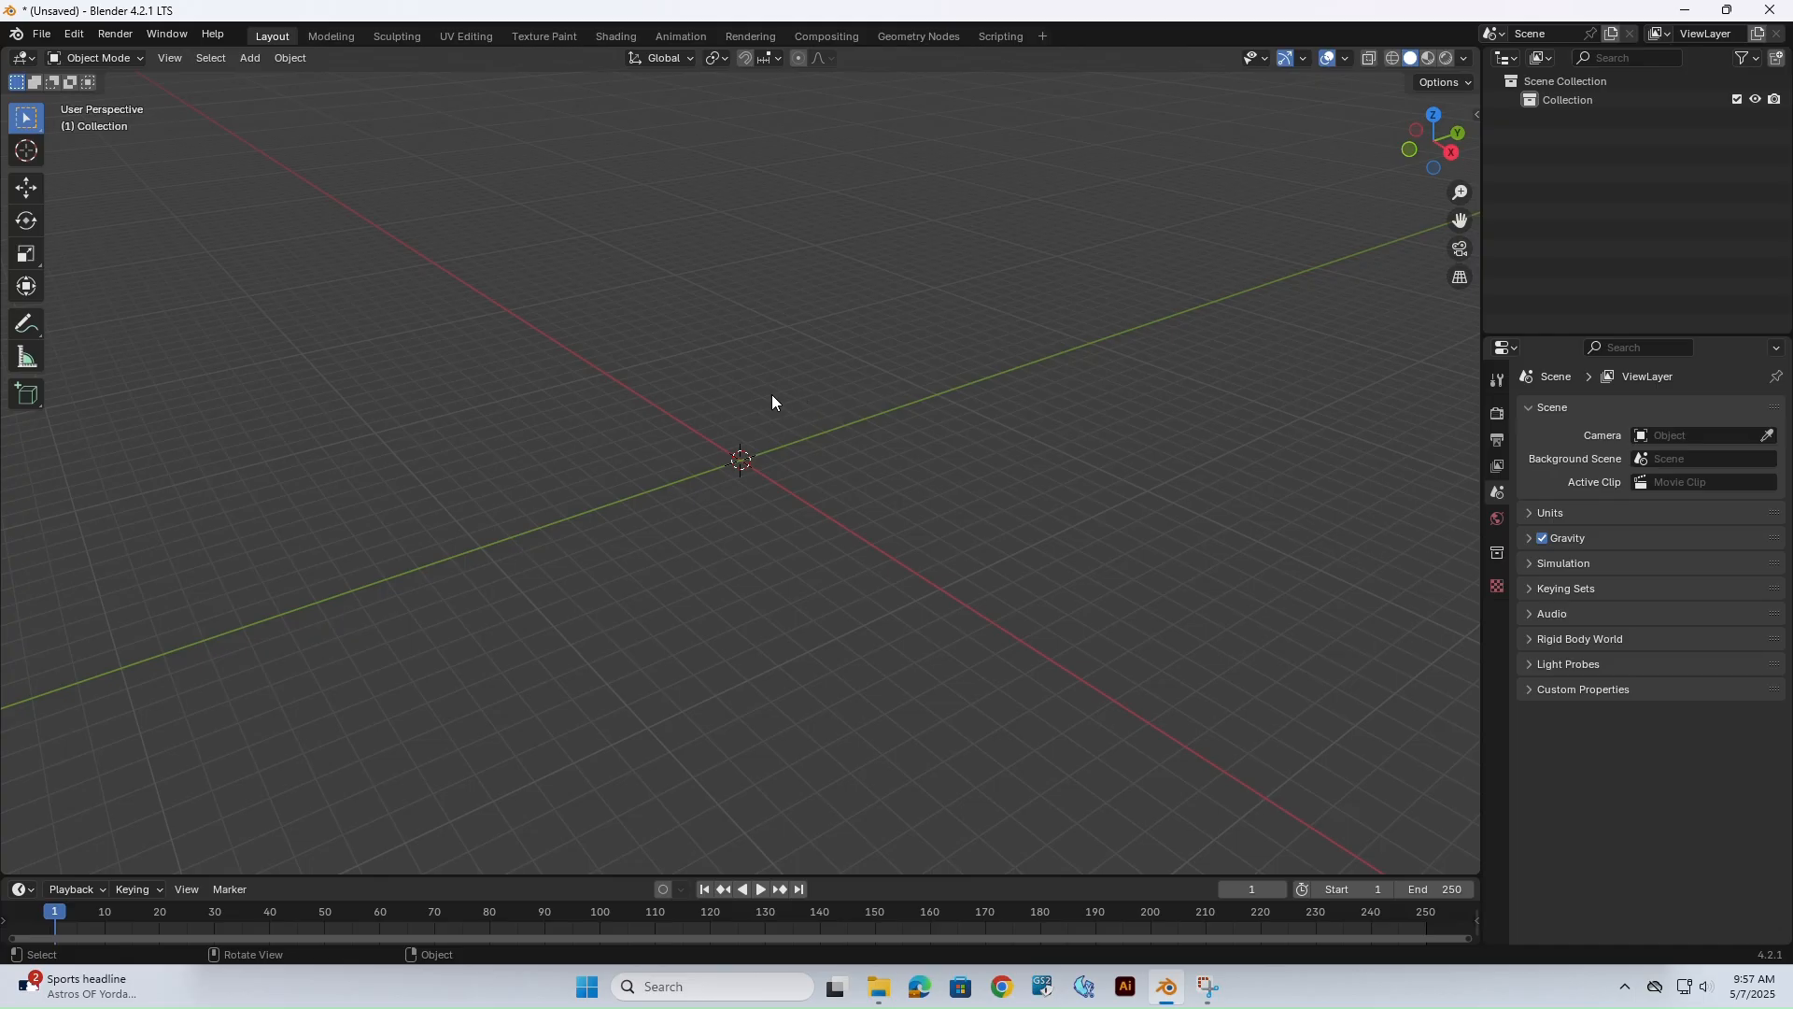
pyautogui.moveTo(771, 394); pyautogui.dragTo(795, 396, button='middle')
# Import the STL model pigeon.stl from the Downloads folder.
pyautogui.click(41, 35)
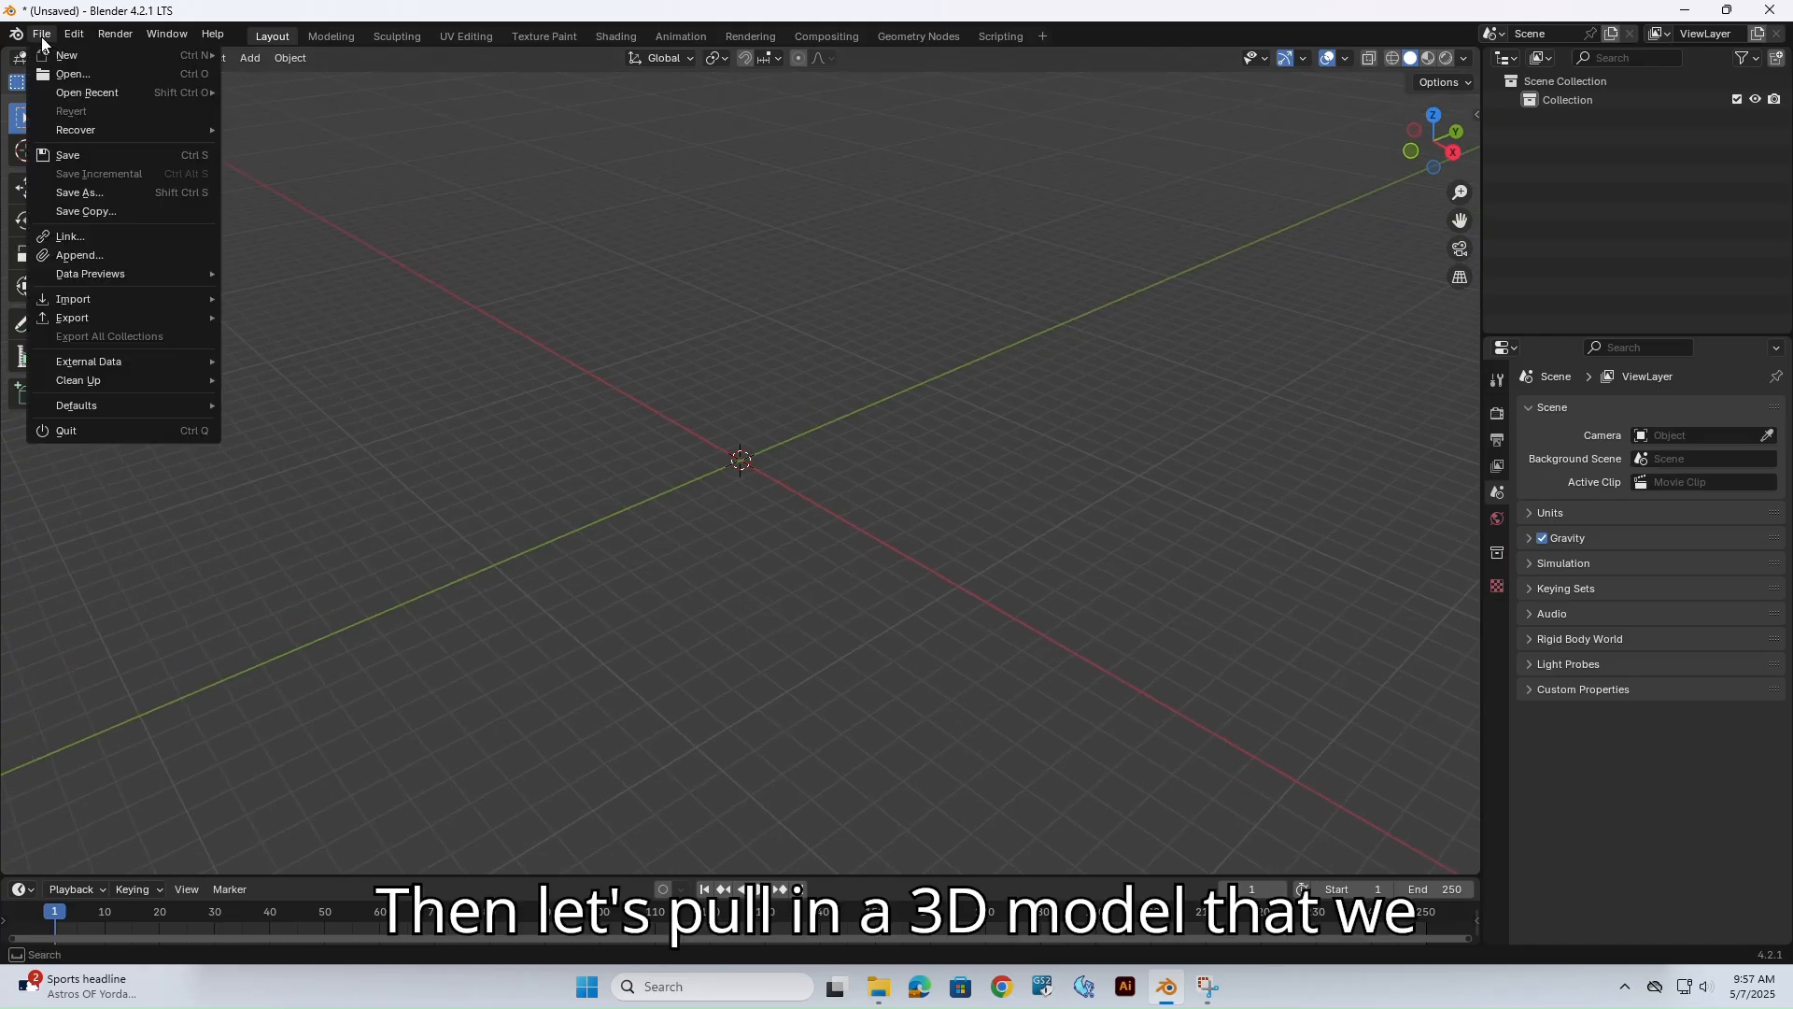
pyautogui.moveTo(107, 299)
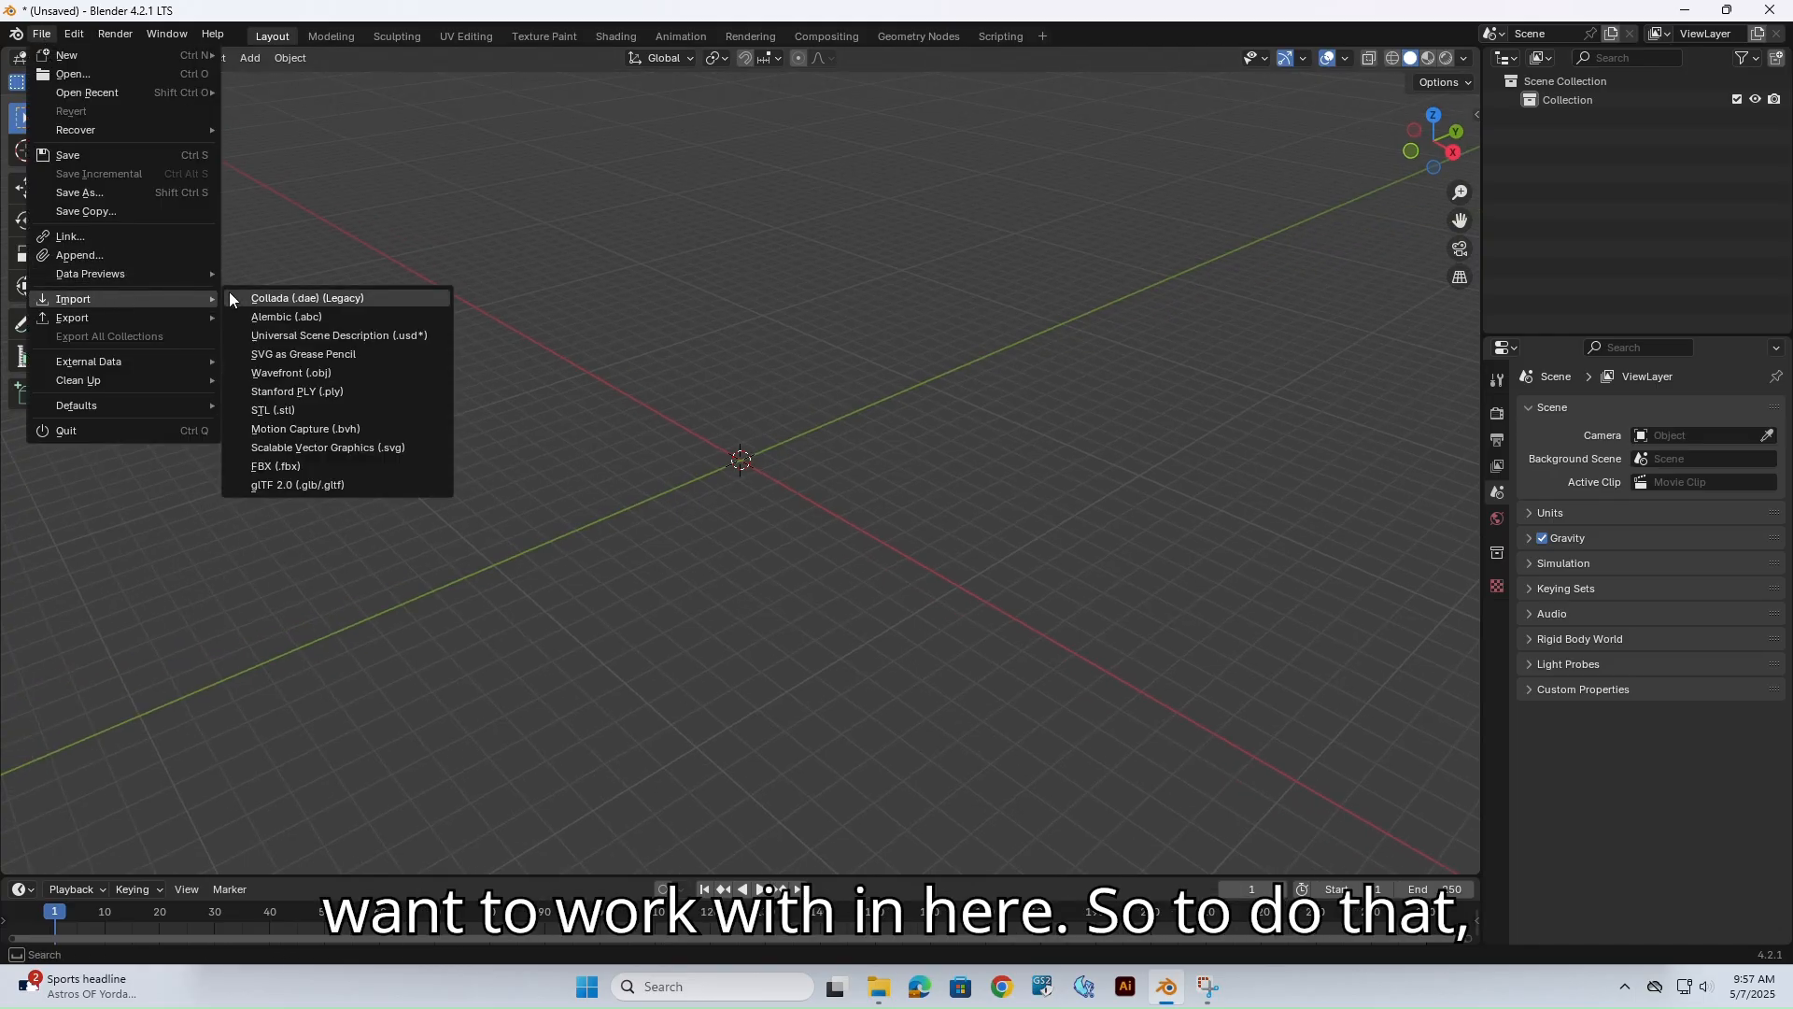
pyautogui.click(310, 415)
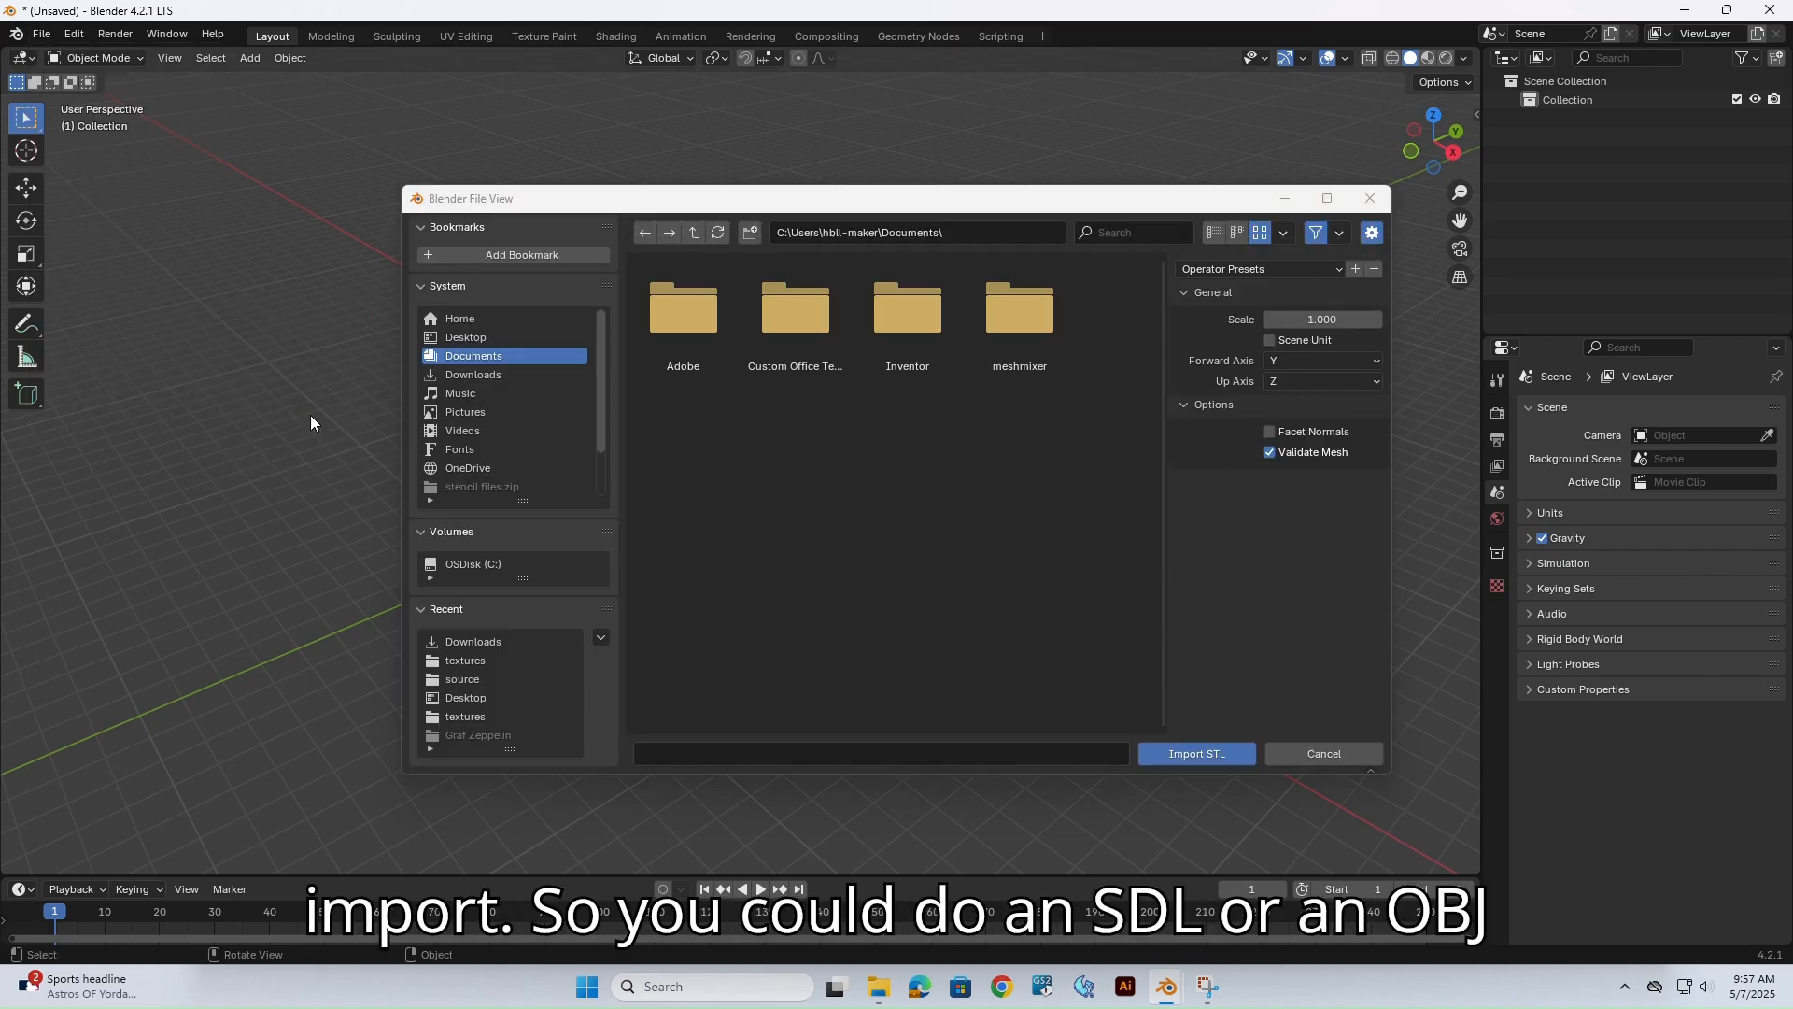
pyautogui.click(497, 377)
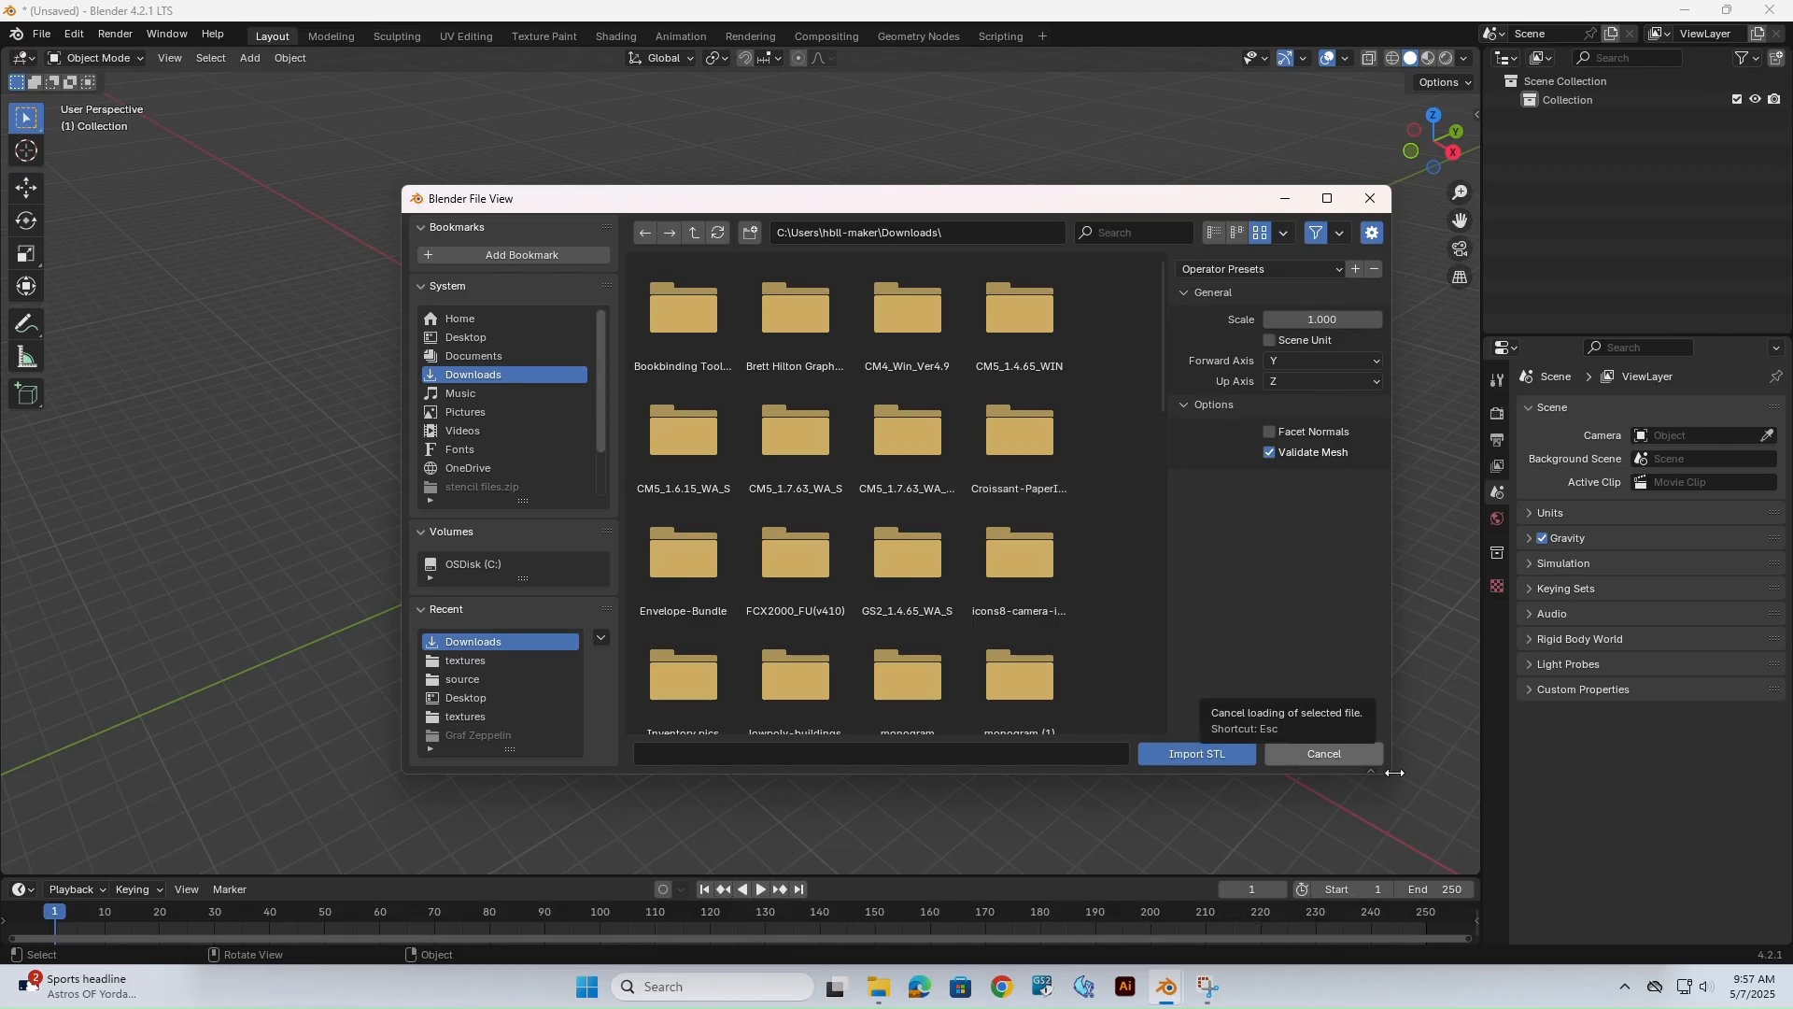
pyautogui.moveTo(1394, 779); pyautogui.dragTo(1546, 926)
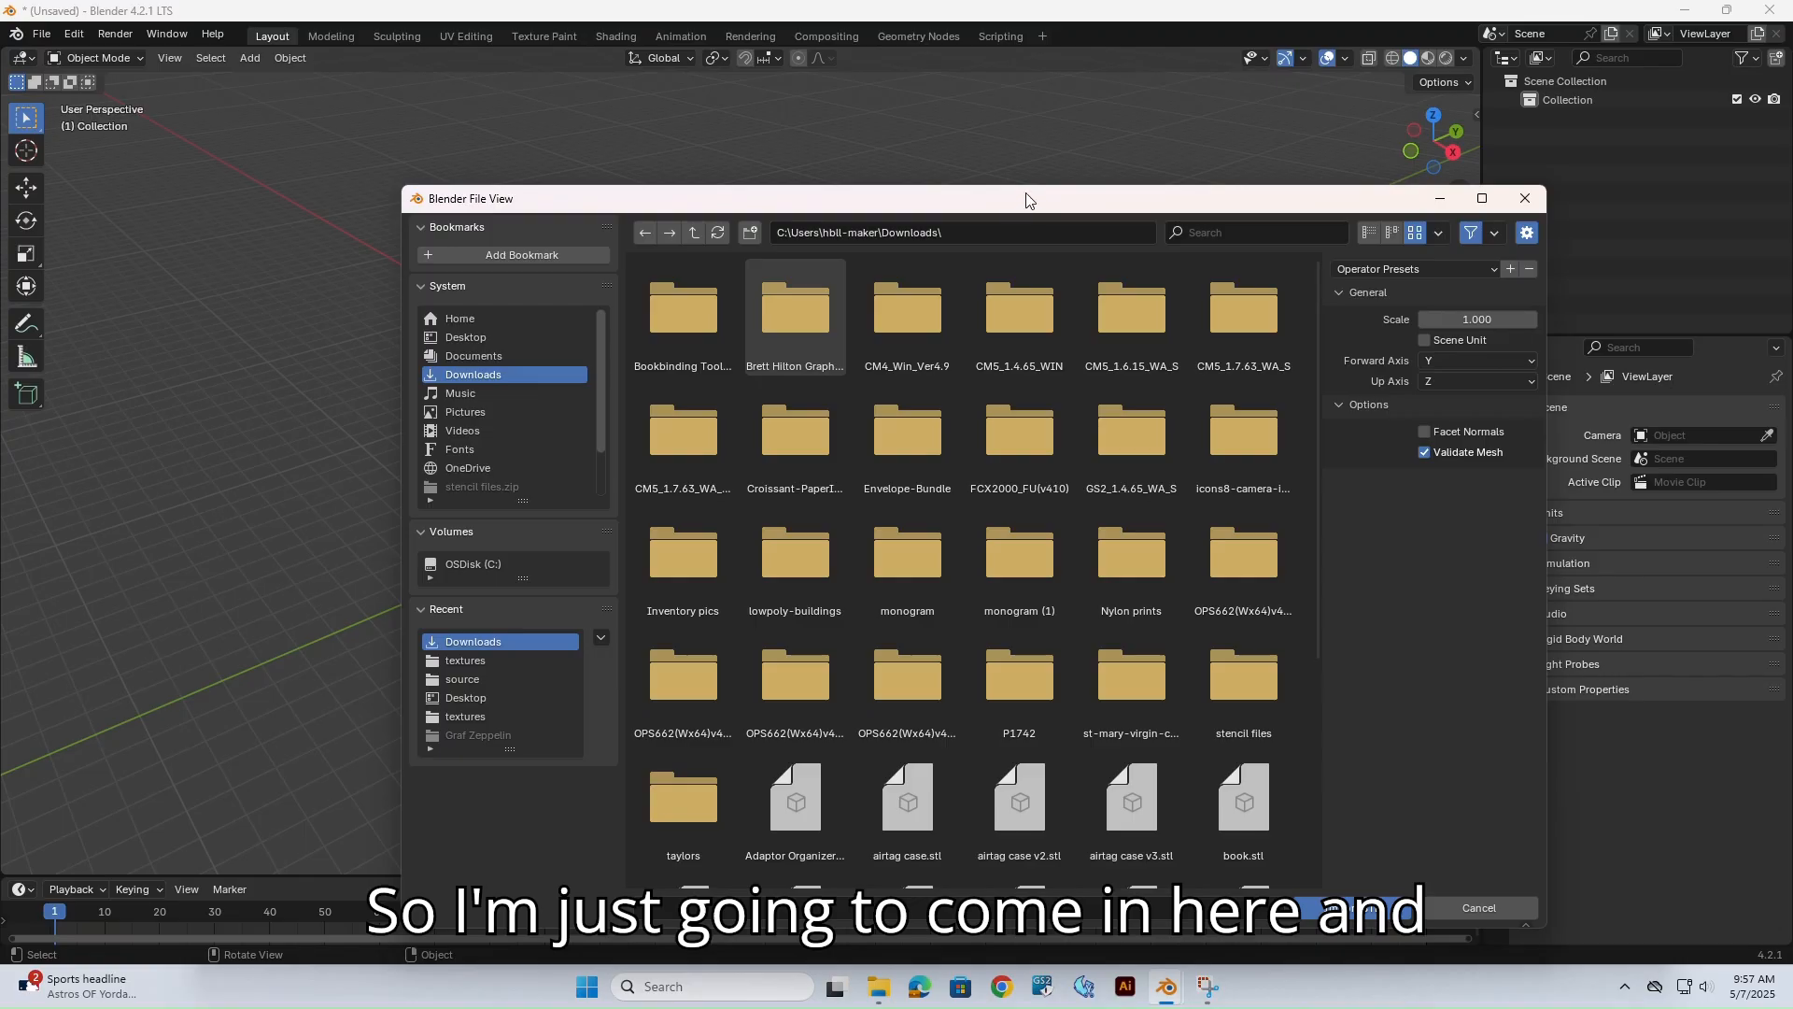
pyautogui.moveTo(1027, 199); pyautogui.dragTo(910, 113)
pyautogui.scroll(-2, 922, 446)
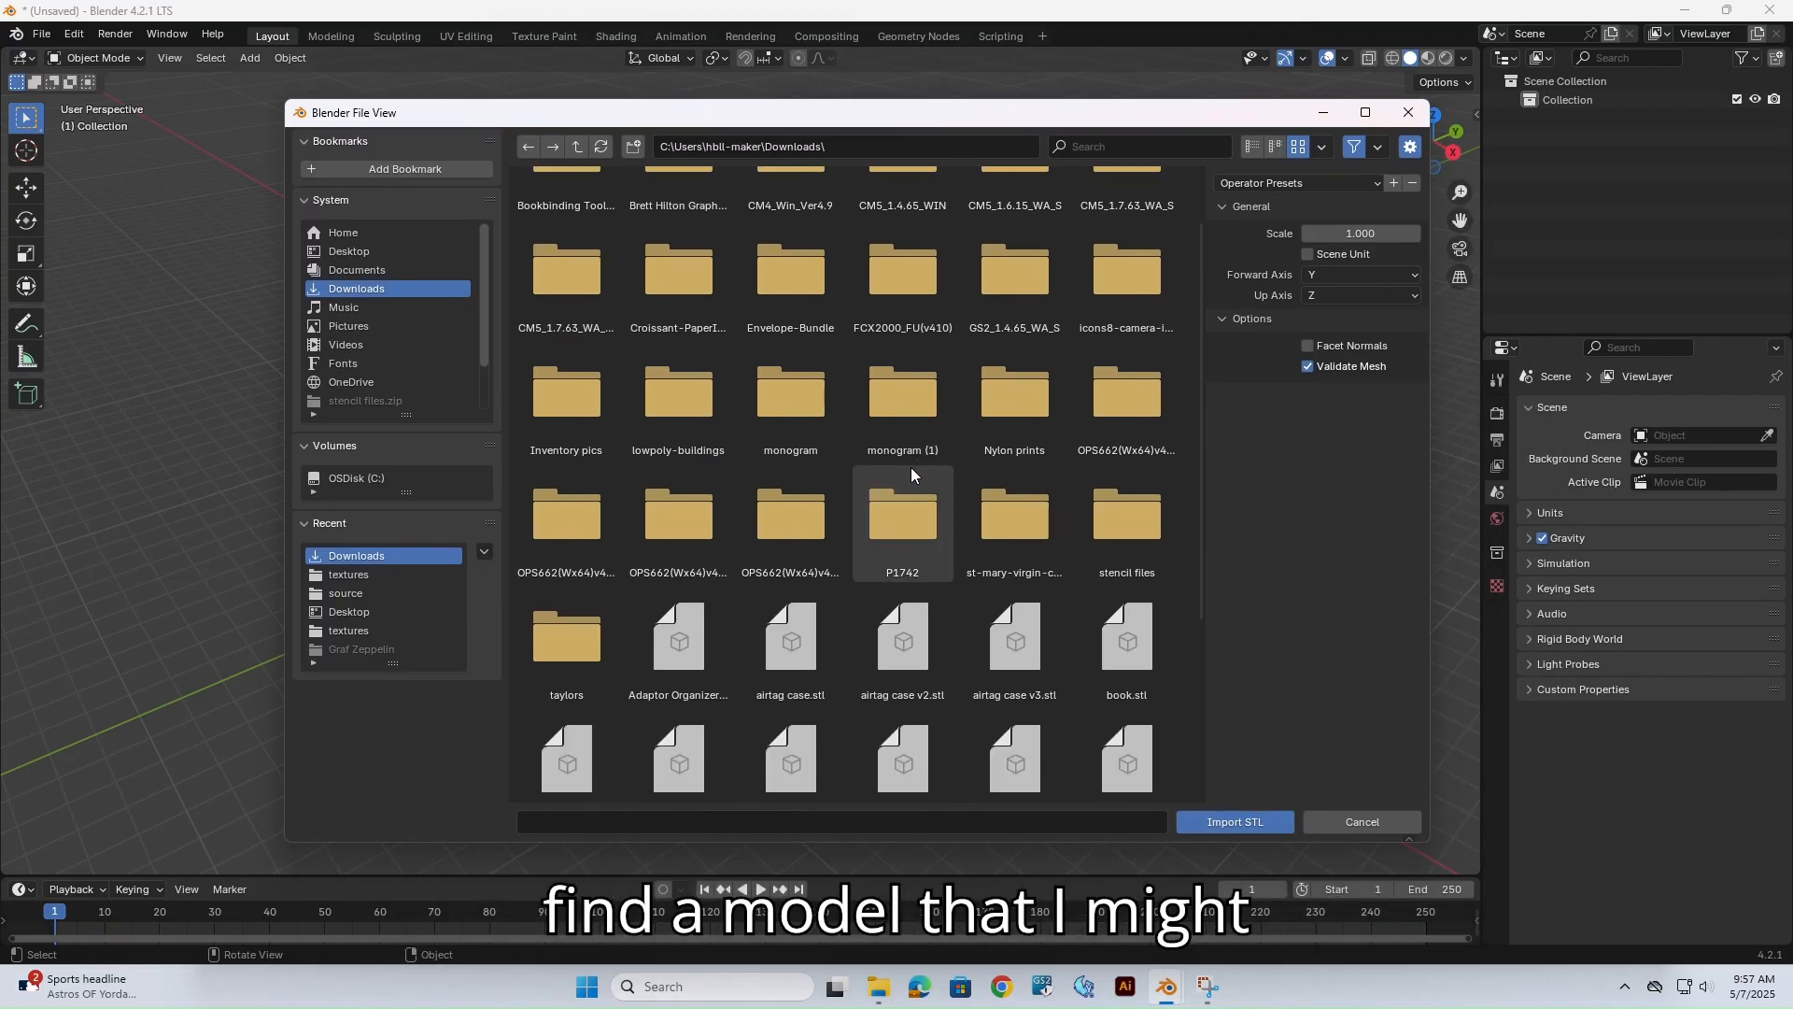
pyautogui.scroll(-6, 695, 558)
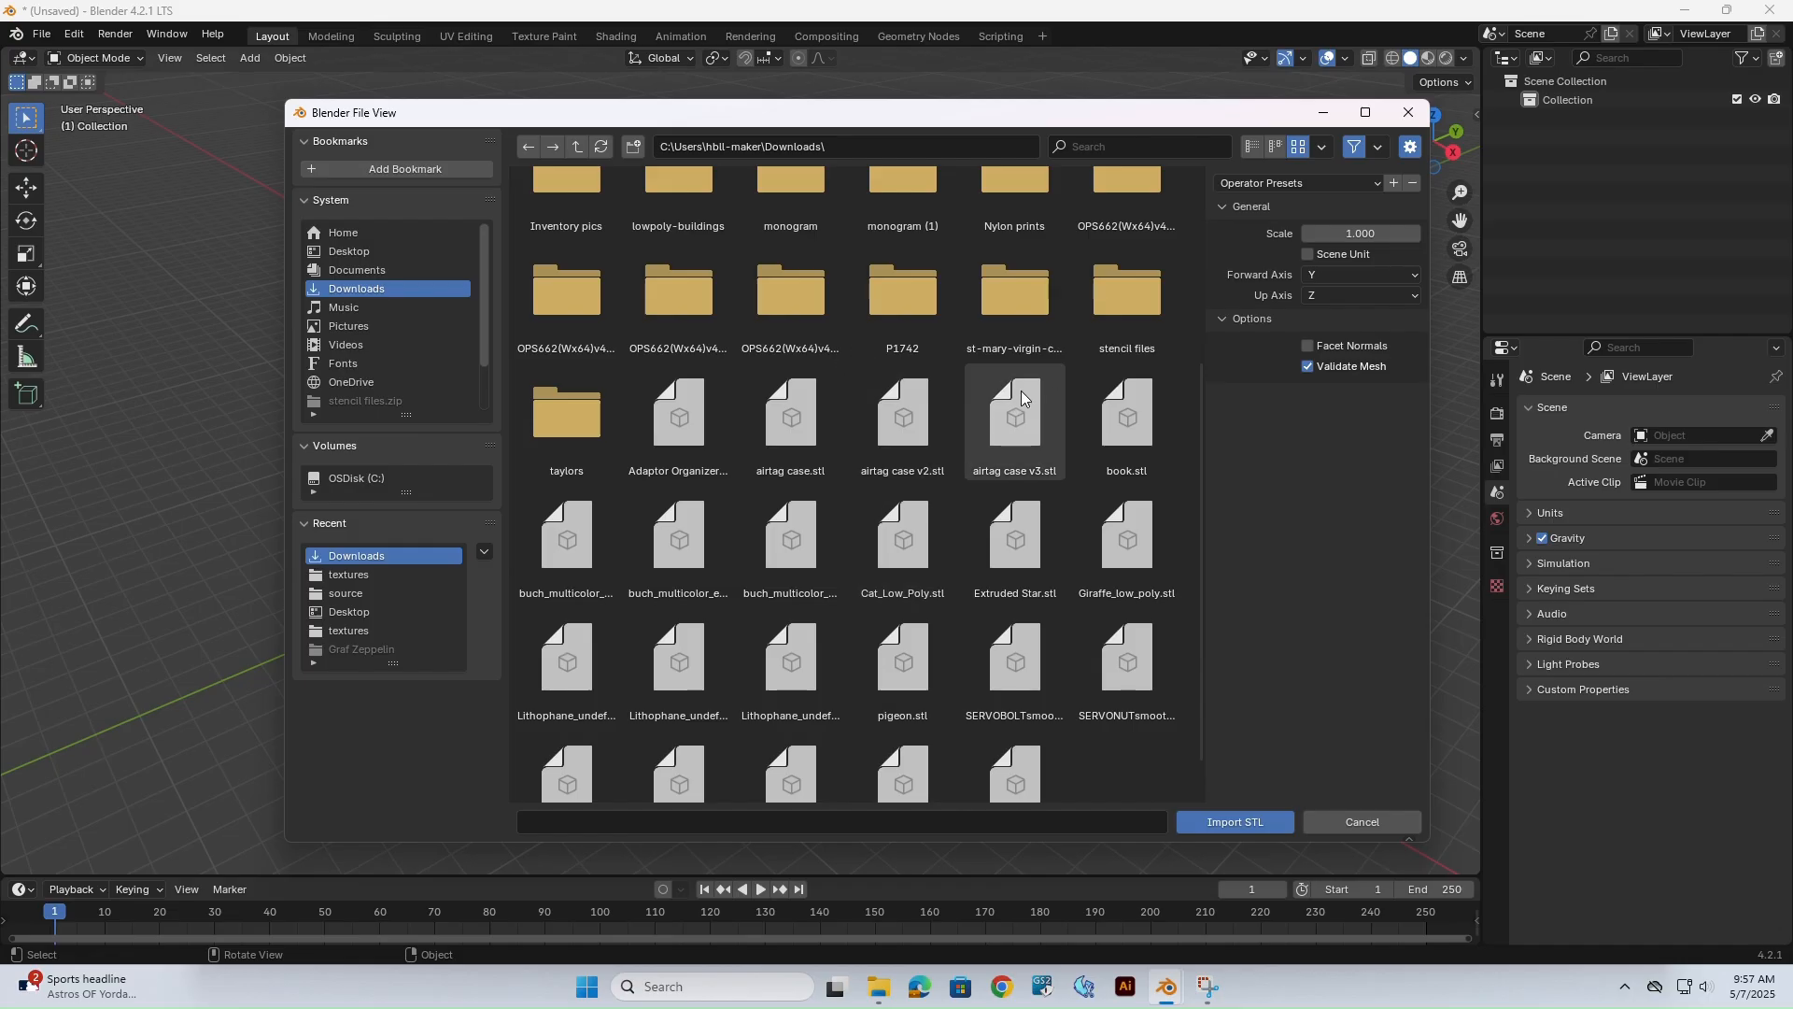
pyautogui.scroll(-2, 680, 485)
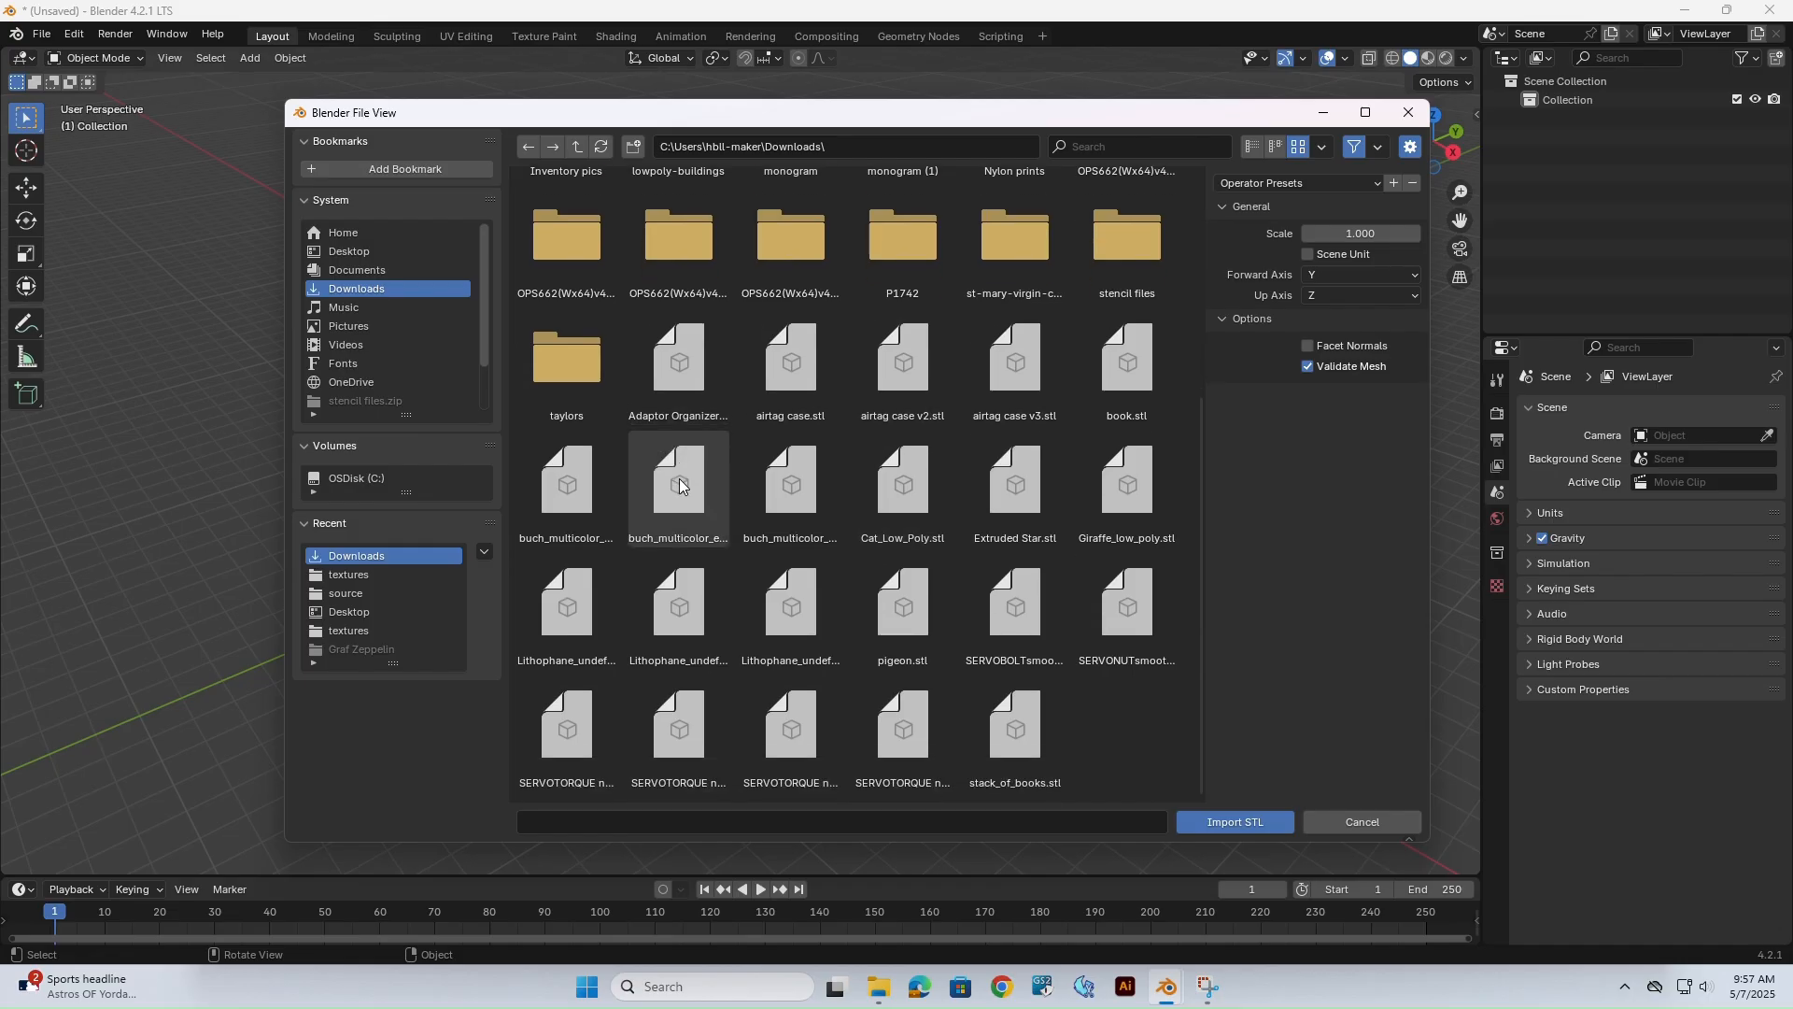
pyautogui.doubleClick(910, 612)
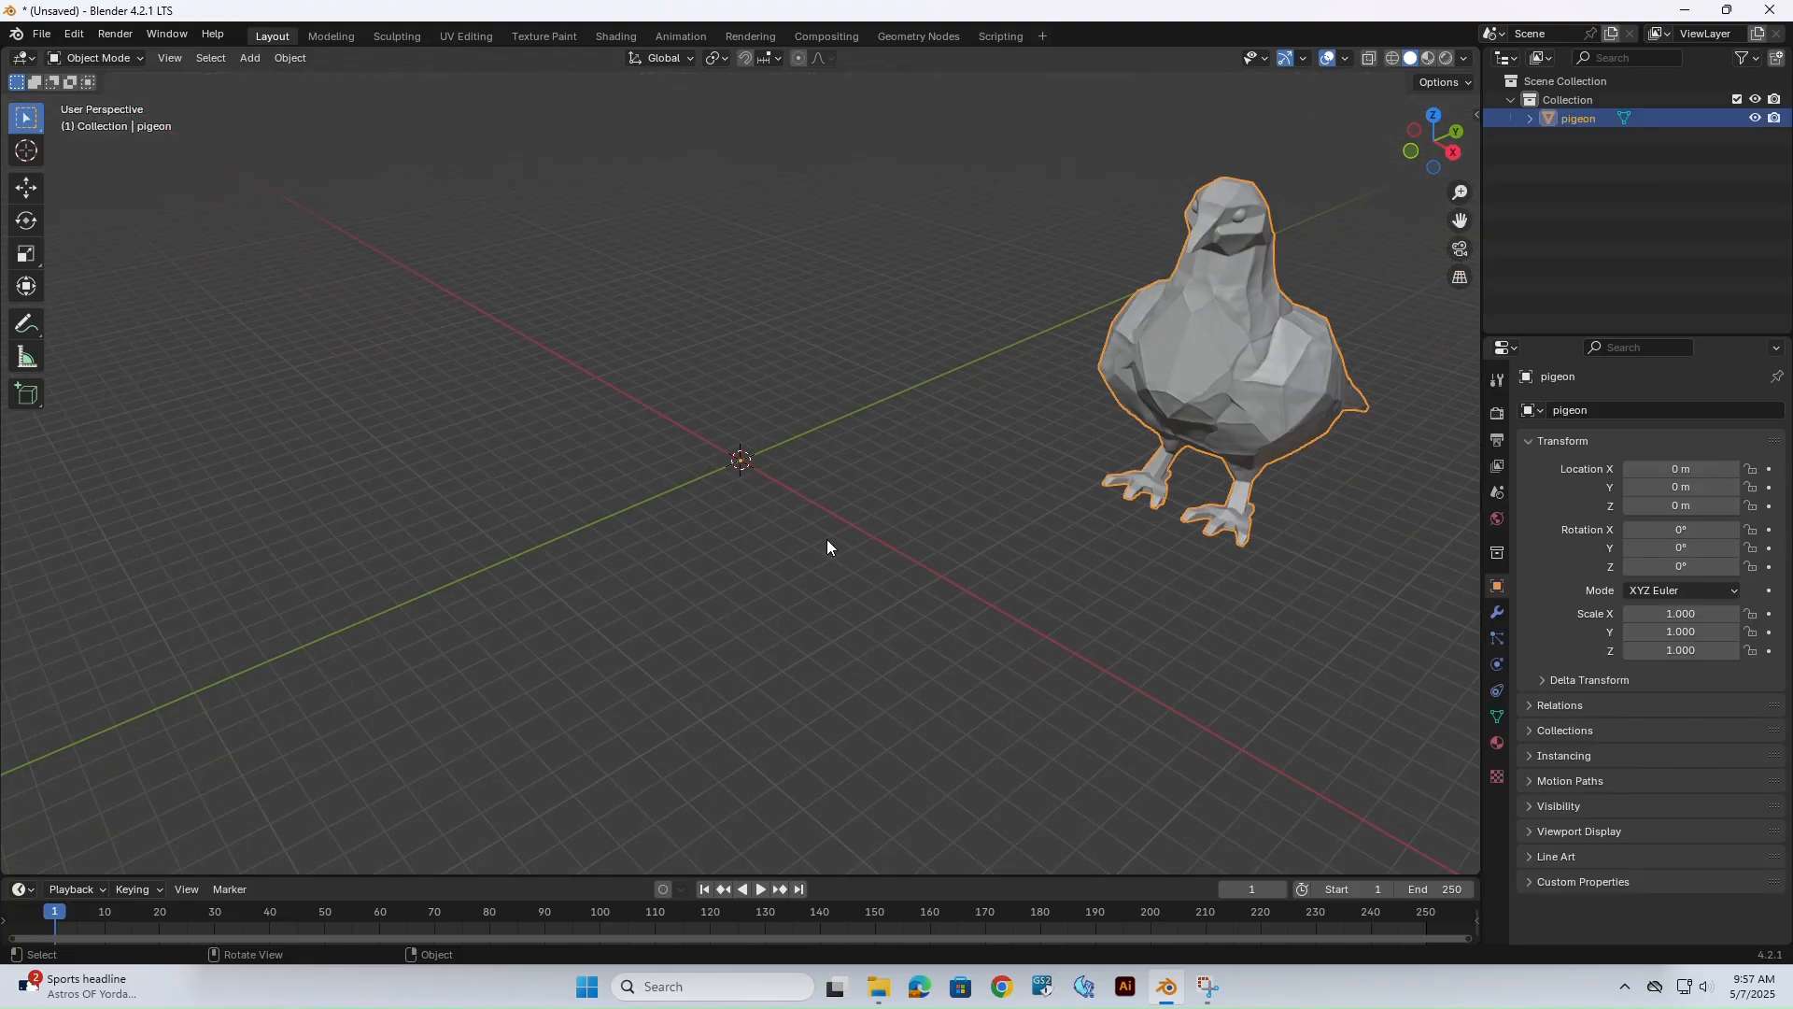
# Show the pigeon's transform and dimension values in the viewport sidebar.
pyautogui.moveTo(860, 482)
pyautogui.mouseDown(button='middle')
pyautogui.moveTo(905, 483)
pyautogui.moveTo(994, 433)
pyautogui.moveTo(927, 535)
pyautogui.moveTo(740, 516)
pyautogui.moveTo(849, 413)
pyautogui.moveTo(874, 486)
pyautogui.mouseUp(button='middle')
pyautogui.click(978, 438)
pyautogui.click(1017, 366)
pyautogui.scroll(3, 908, 418)
pyautogui.keyDown('shift'); pyautogui.moveTo(986, 444); pyautogui.dragTo(889, 473, button='middle'); pyautogui.keyUp('shift')
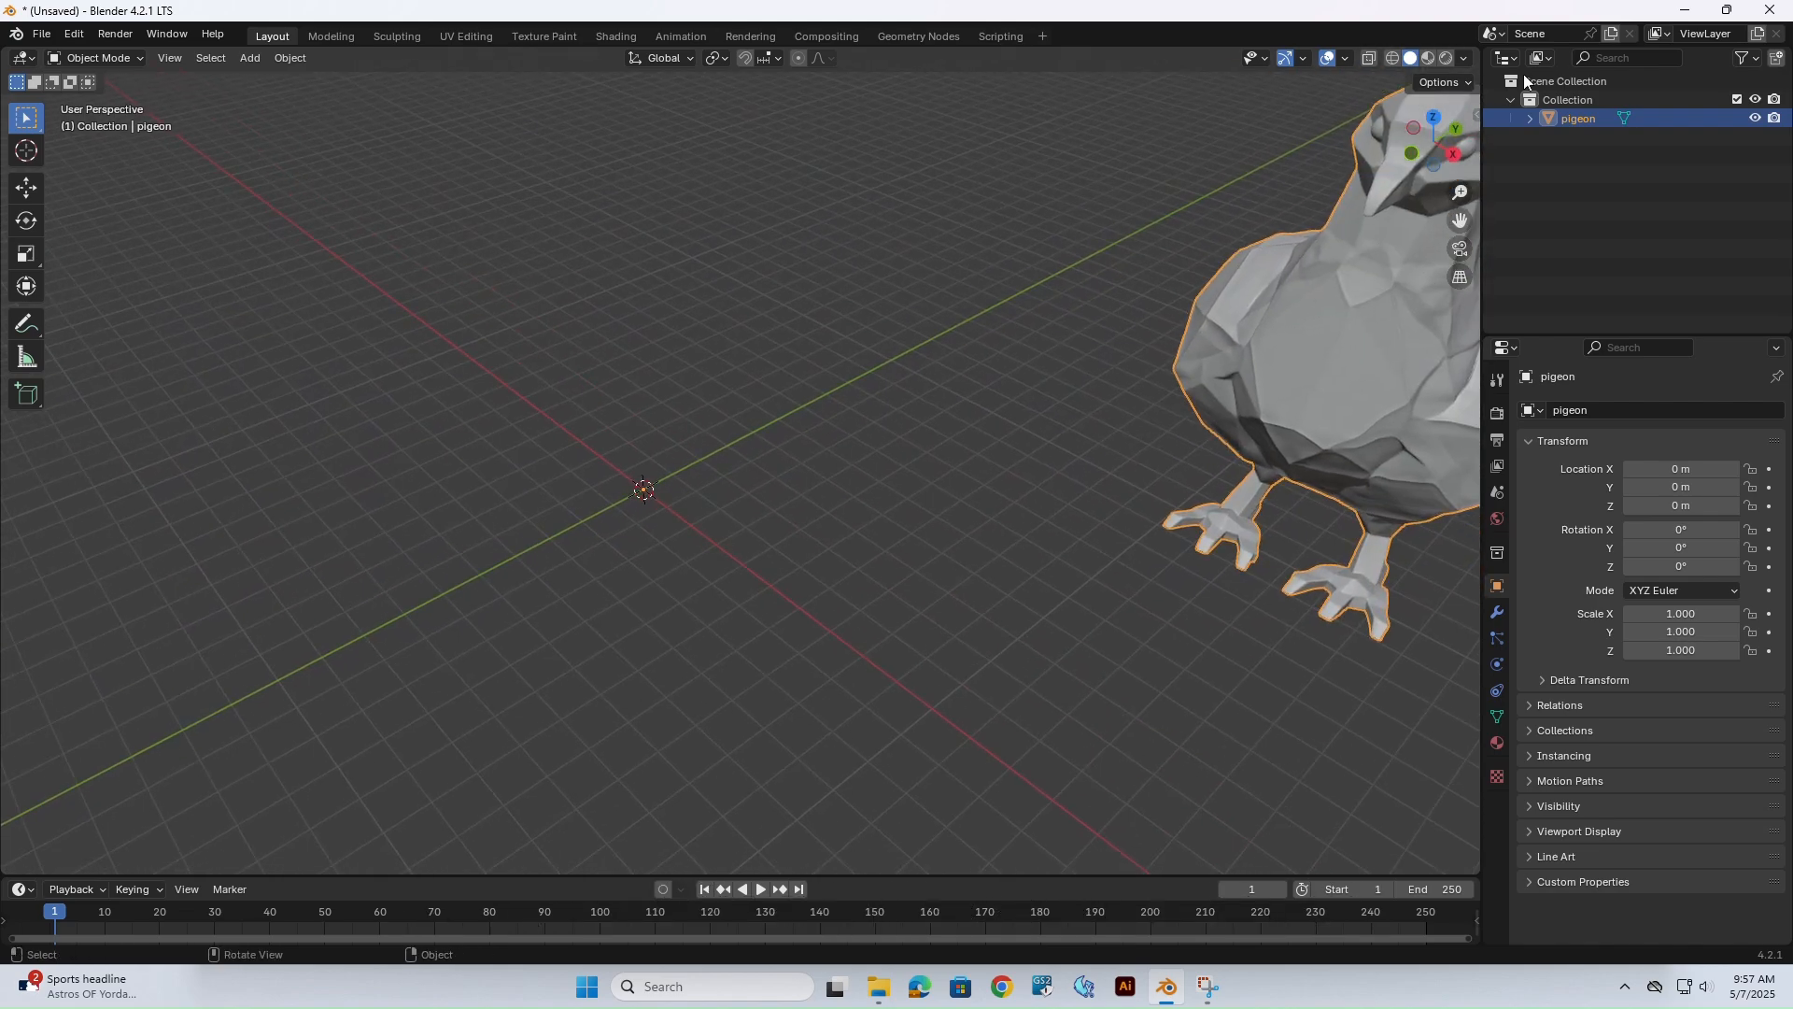
pyautogui.click(1473, 119)
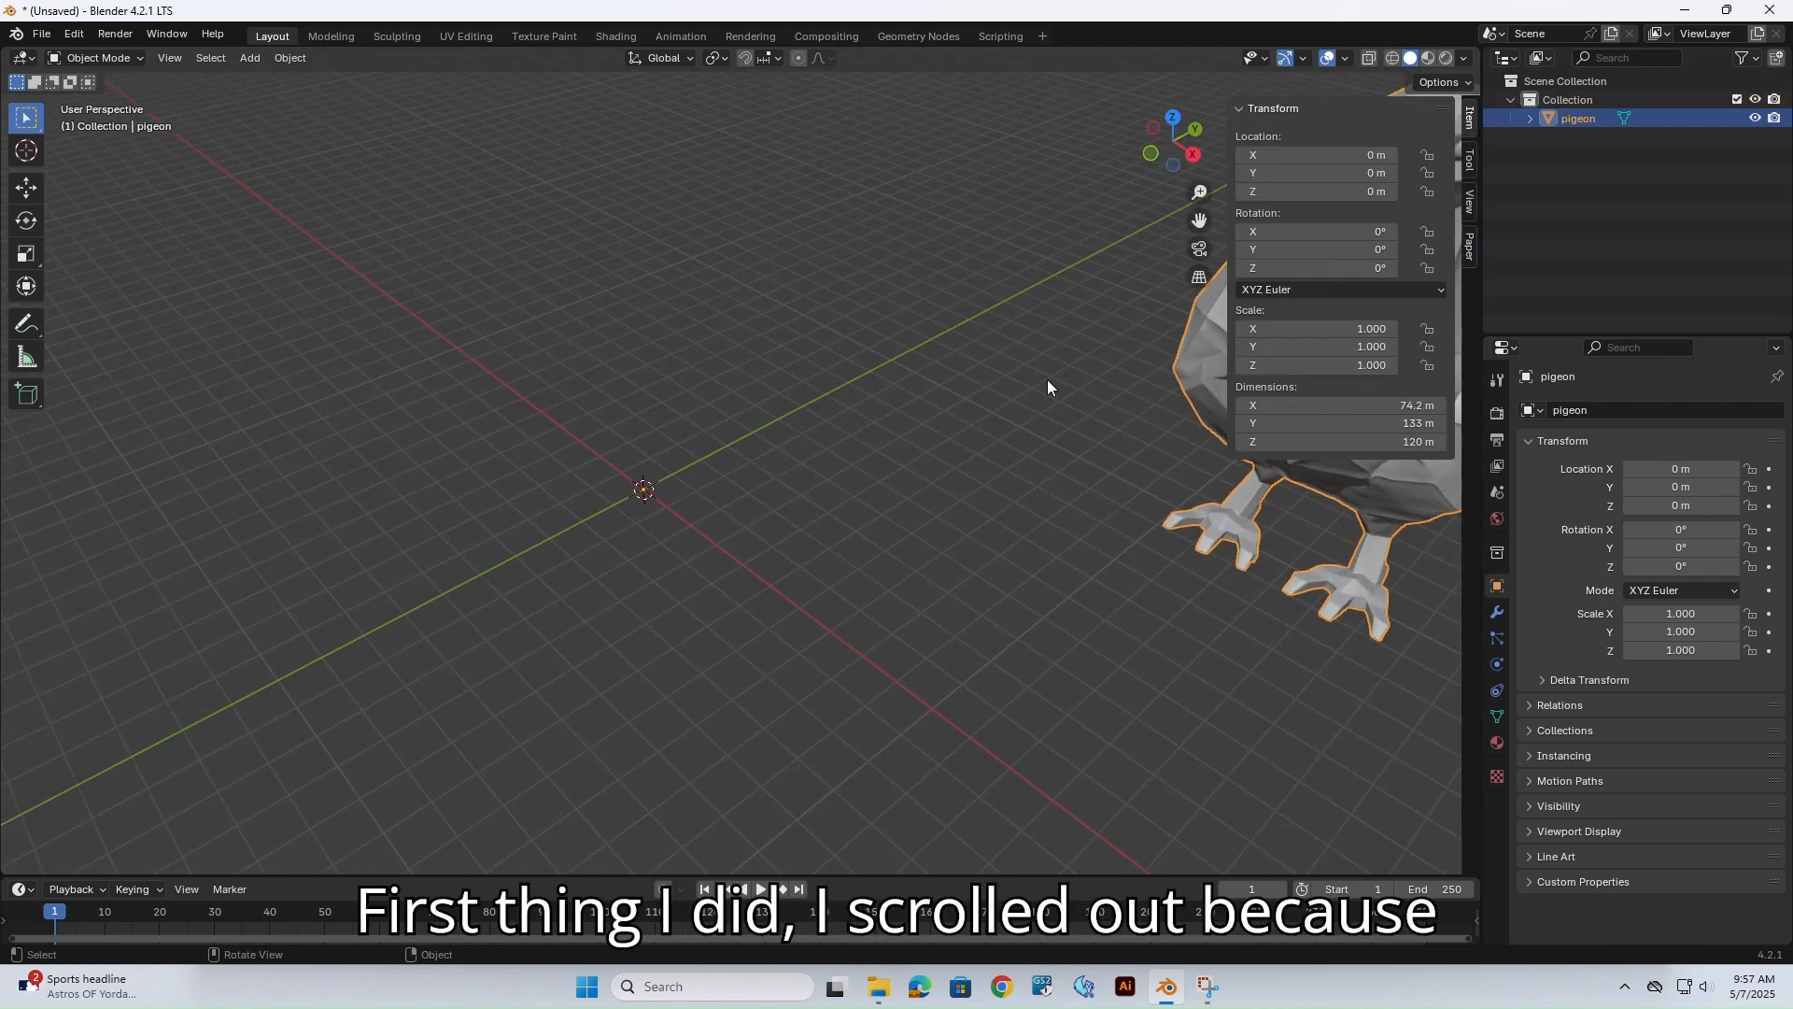
pyautogui.scroll(-2, 1013, 397)
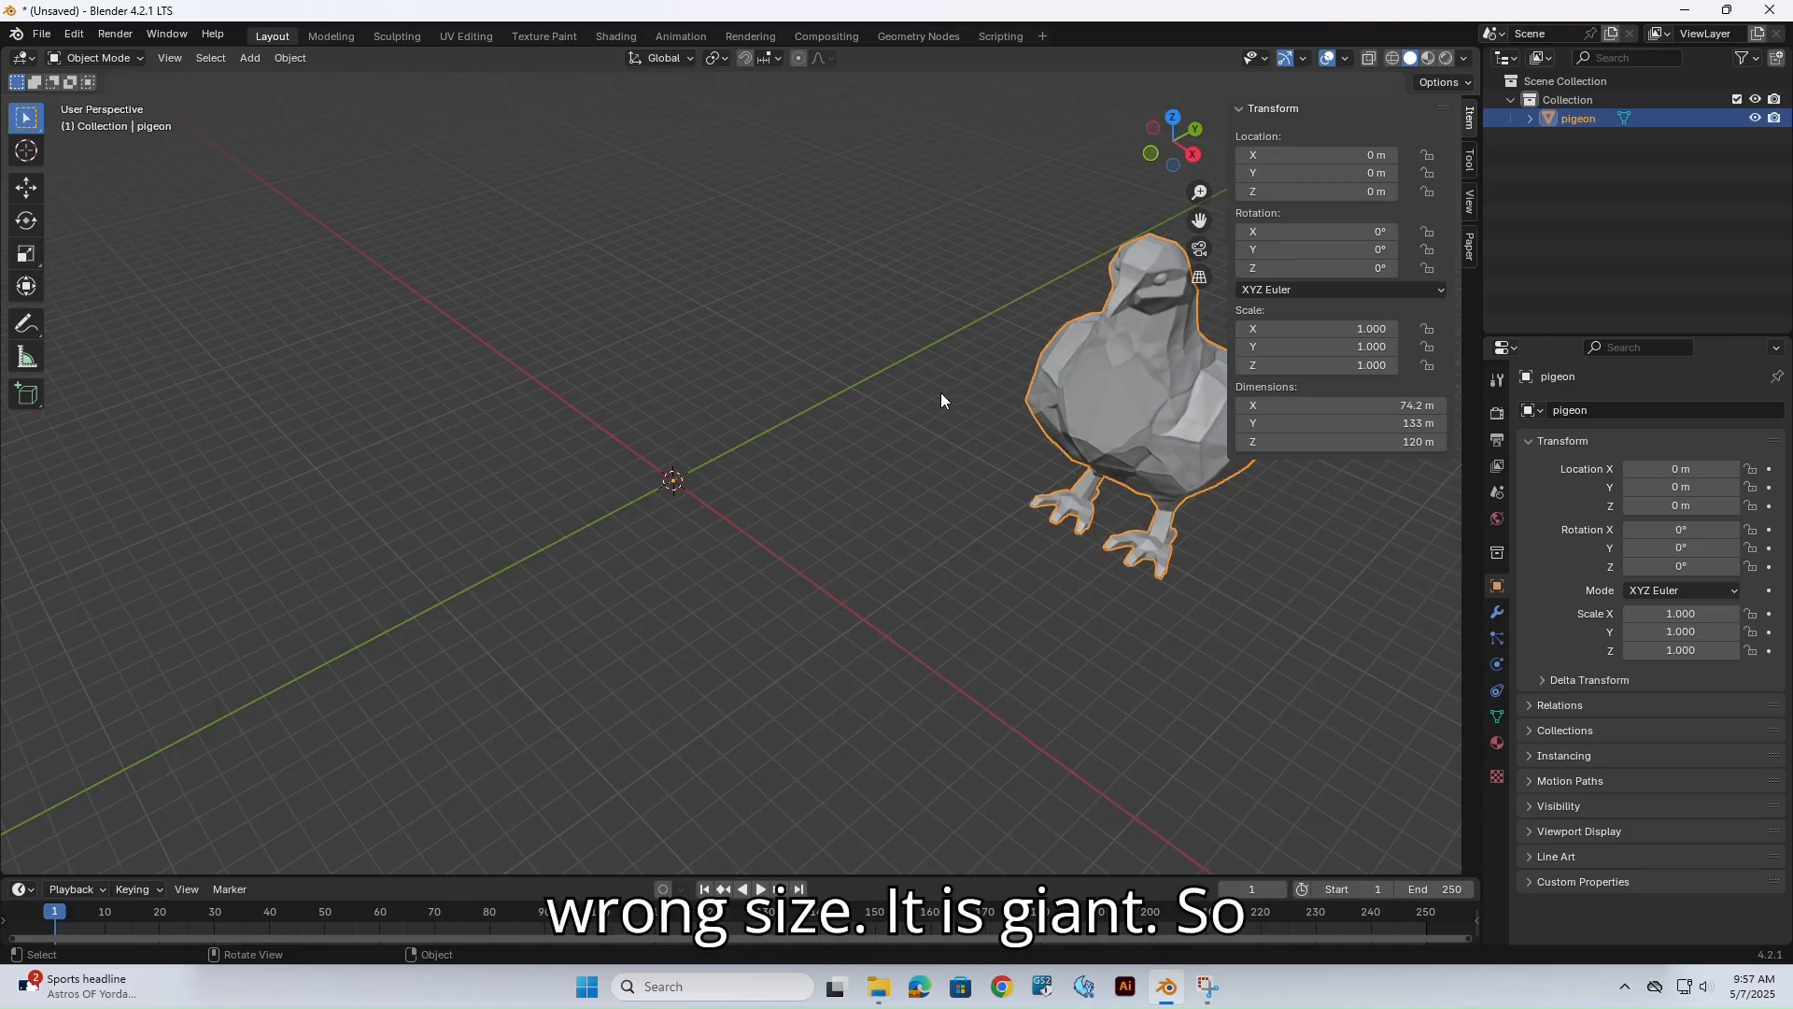
# Scale the whole pigeon down uniformly to about 0.194 on all axes.
pyautogui.click(908, 417)
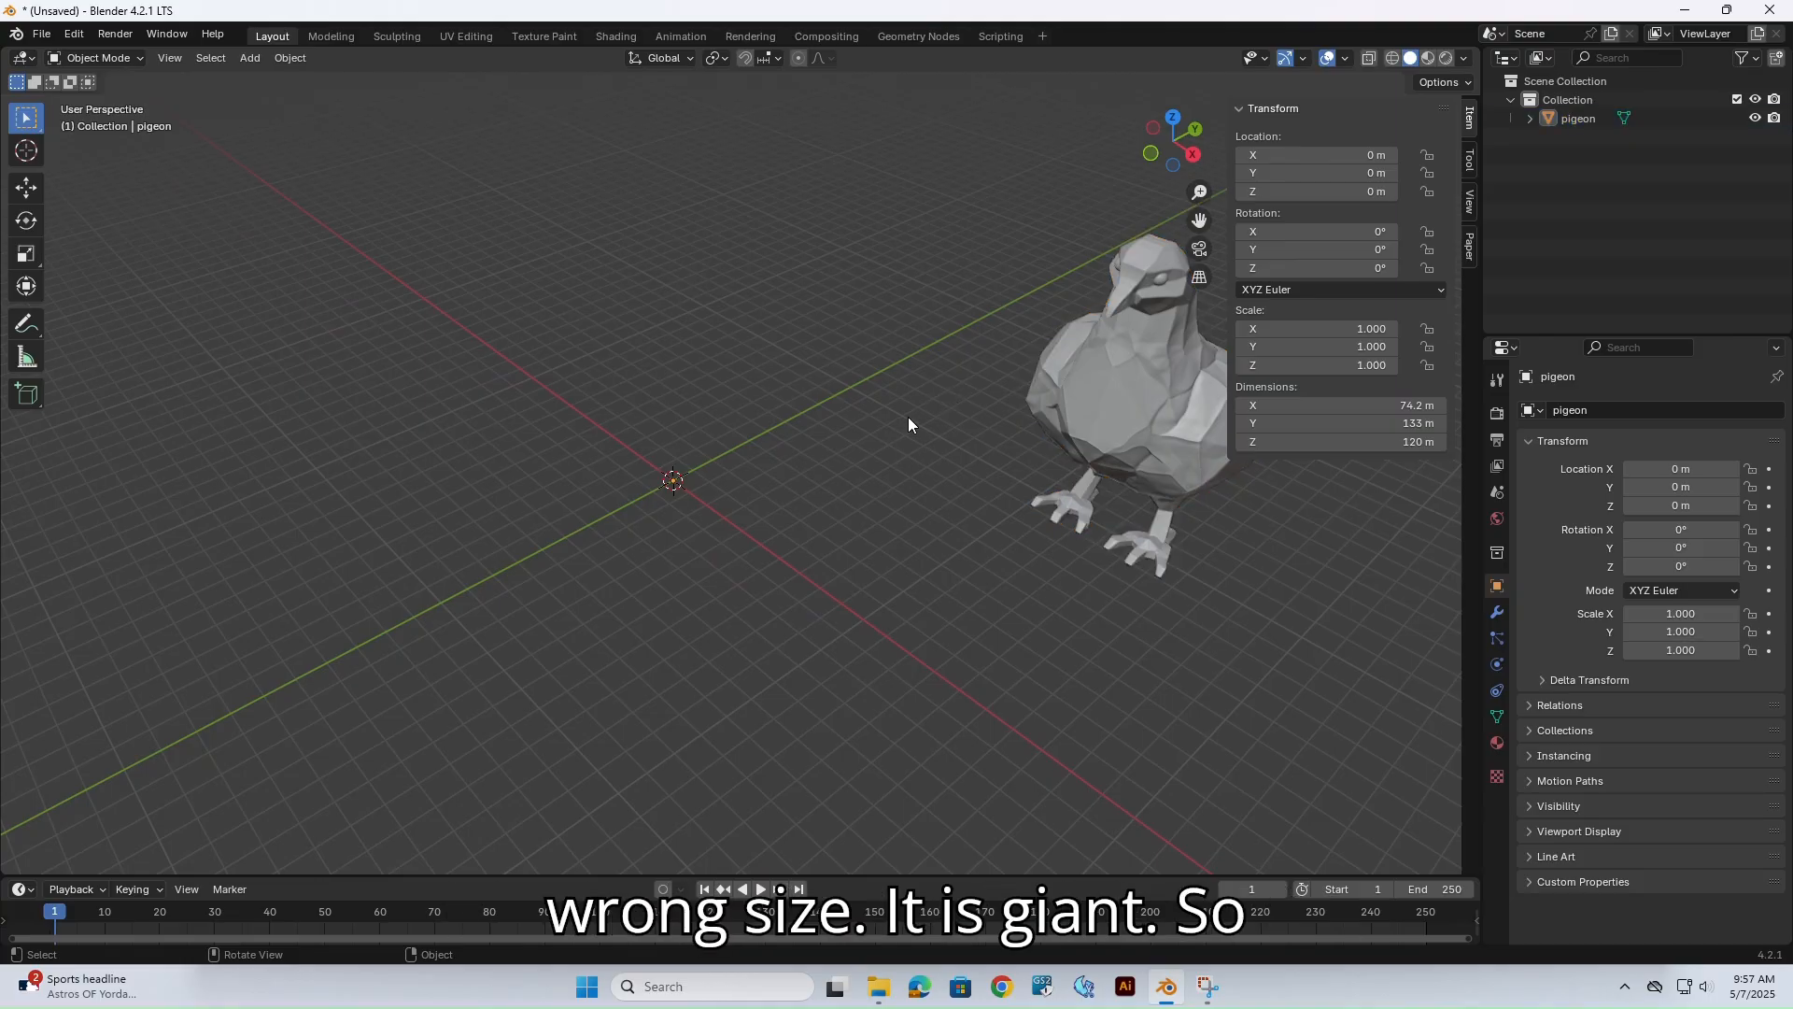
pyautogui.click(1128, 414)
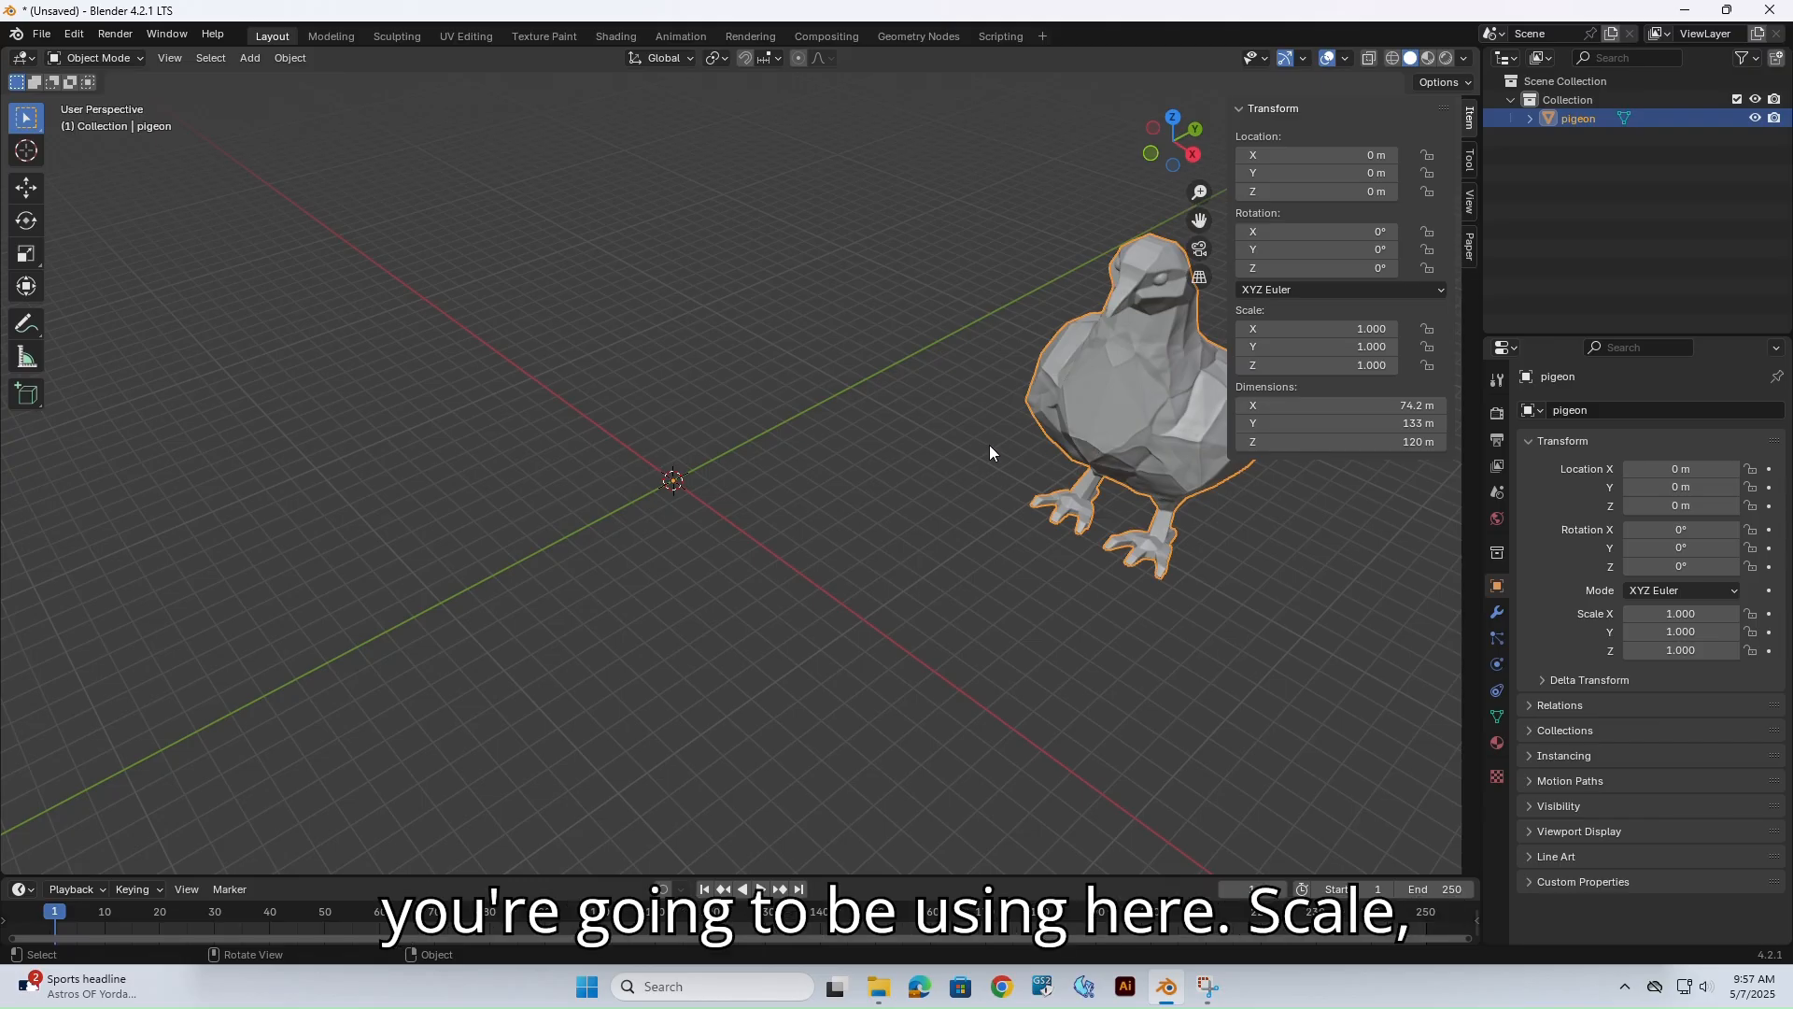
pyautogui.press('s')
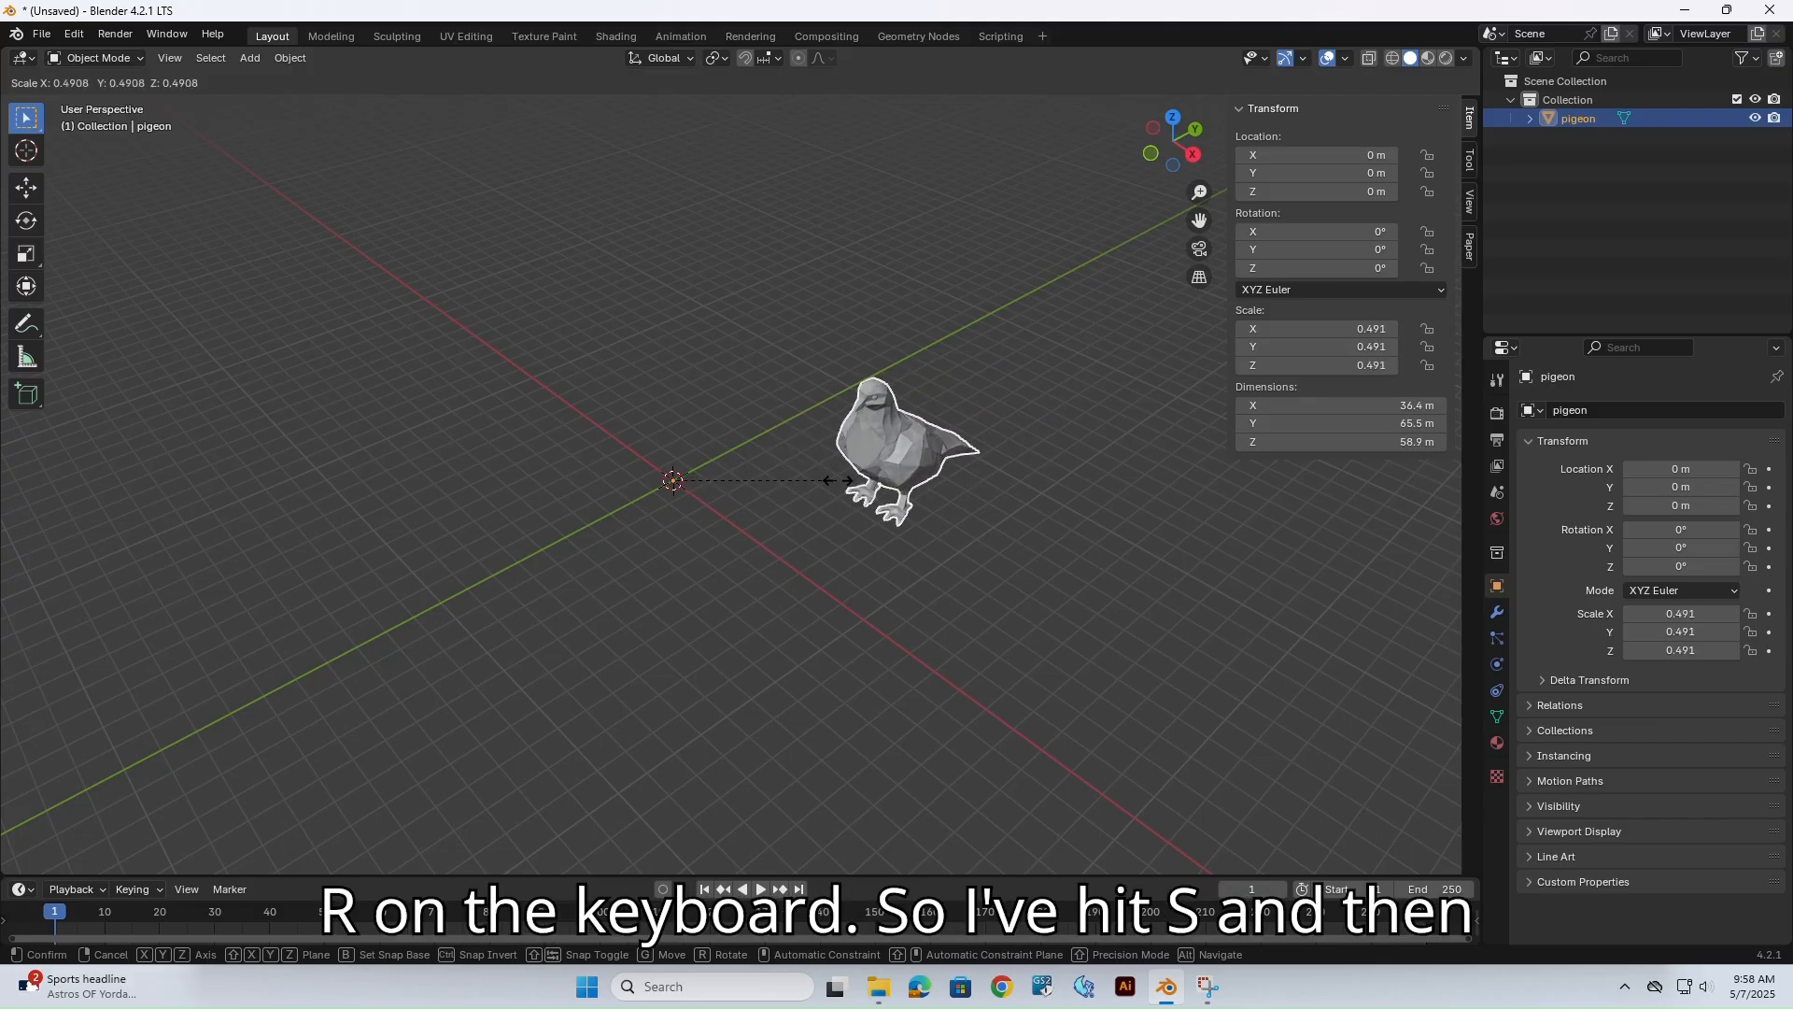
pyautogui.click(759, 472)
# Move the pigeon beside the world origin, to a location of about X -26 m, Y -19 m, Z -3.9 m.
pyautogui.scroll(4, 831, 469)
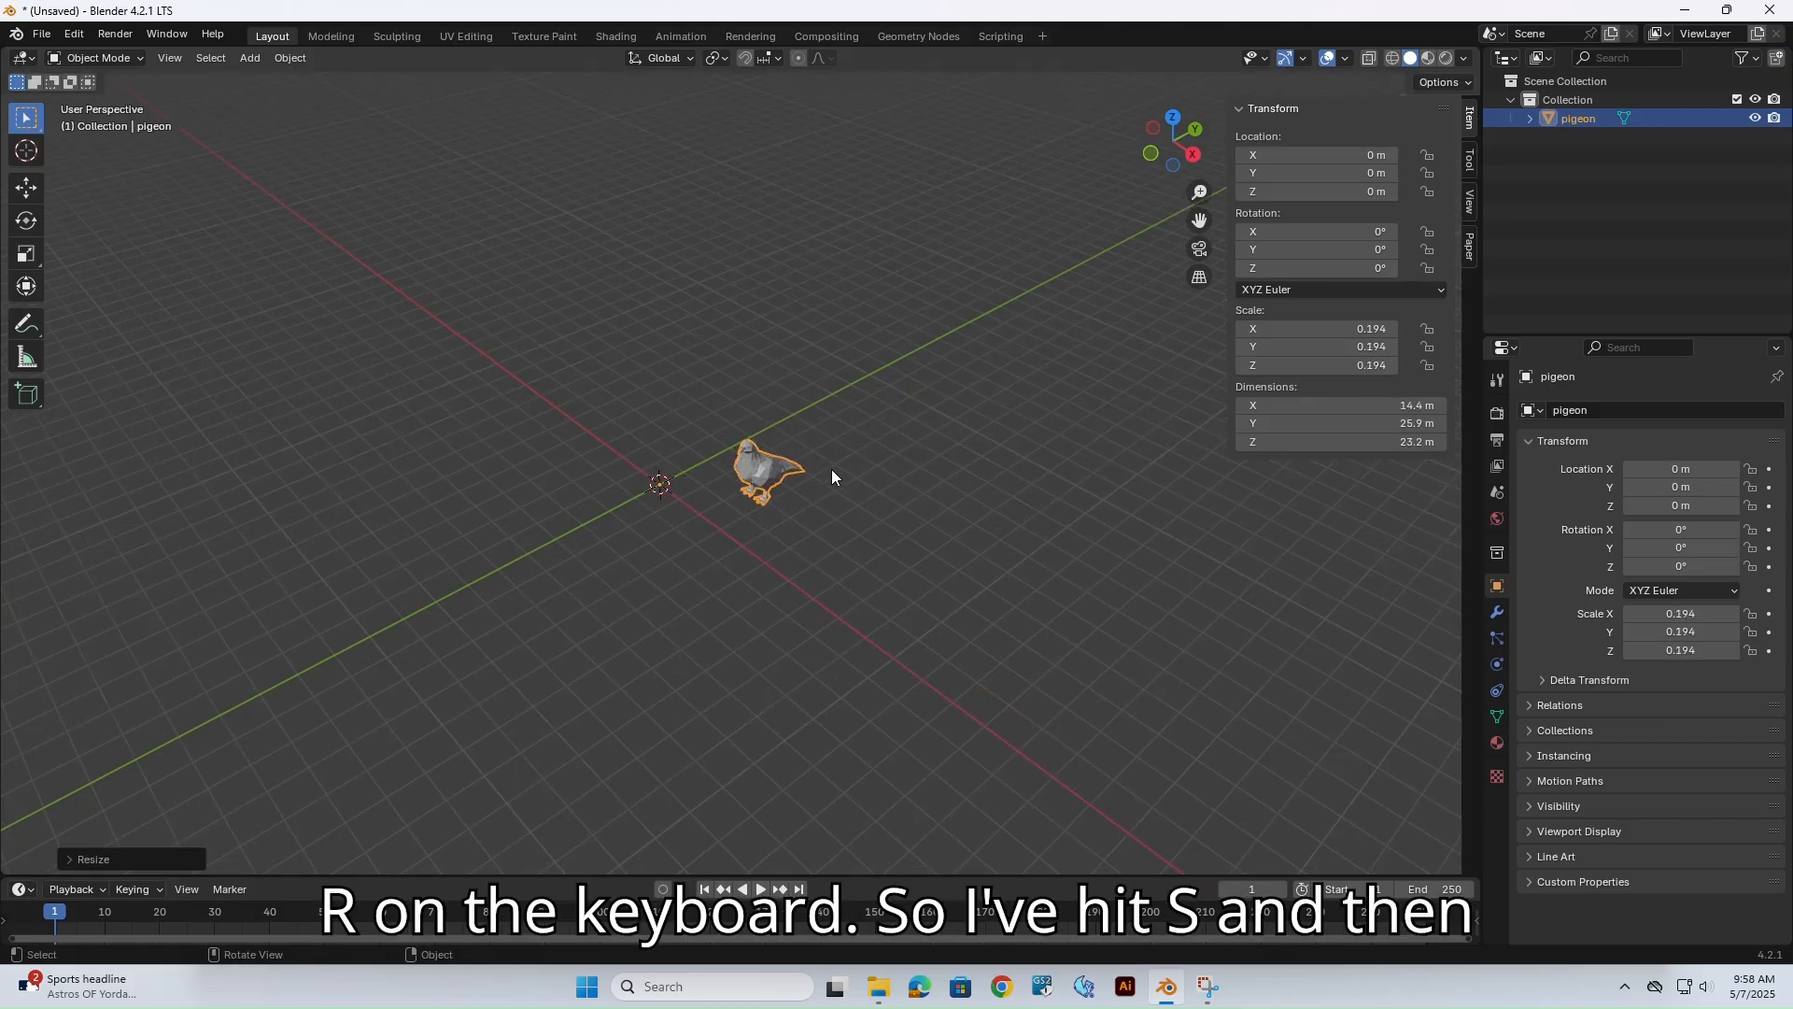
pyautogui.scroll(3, 868, 457)
pyautogui.moveTo(876, 452); pyautogui.dragTo(940, 445, button='middle')
pyautogui.scroll(-3, 720, 502)
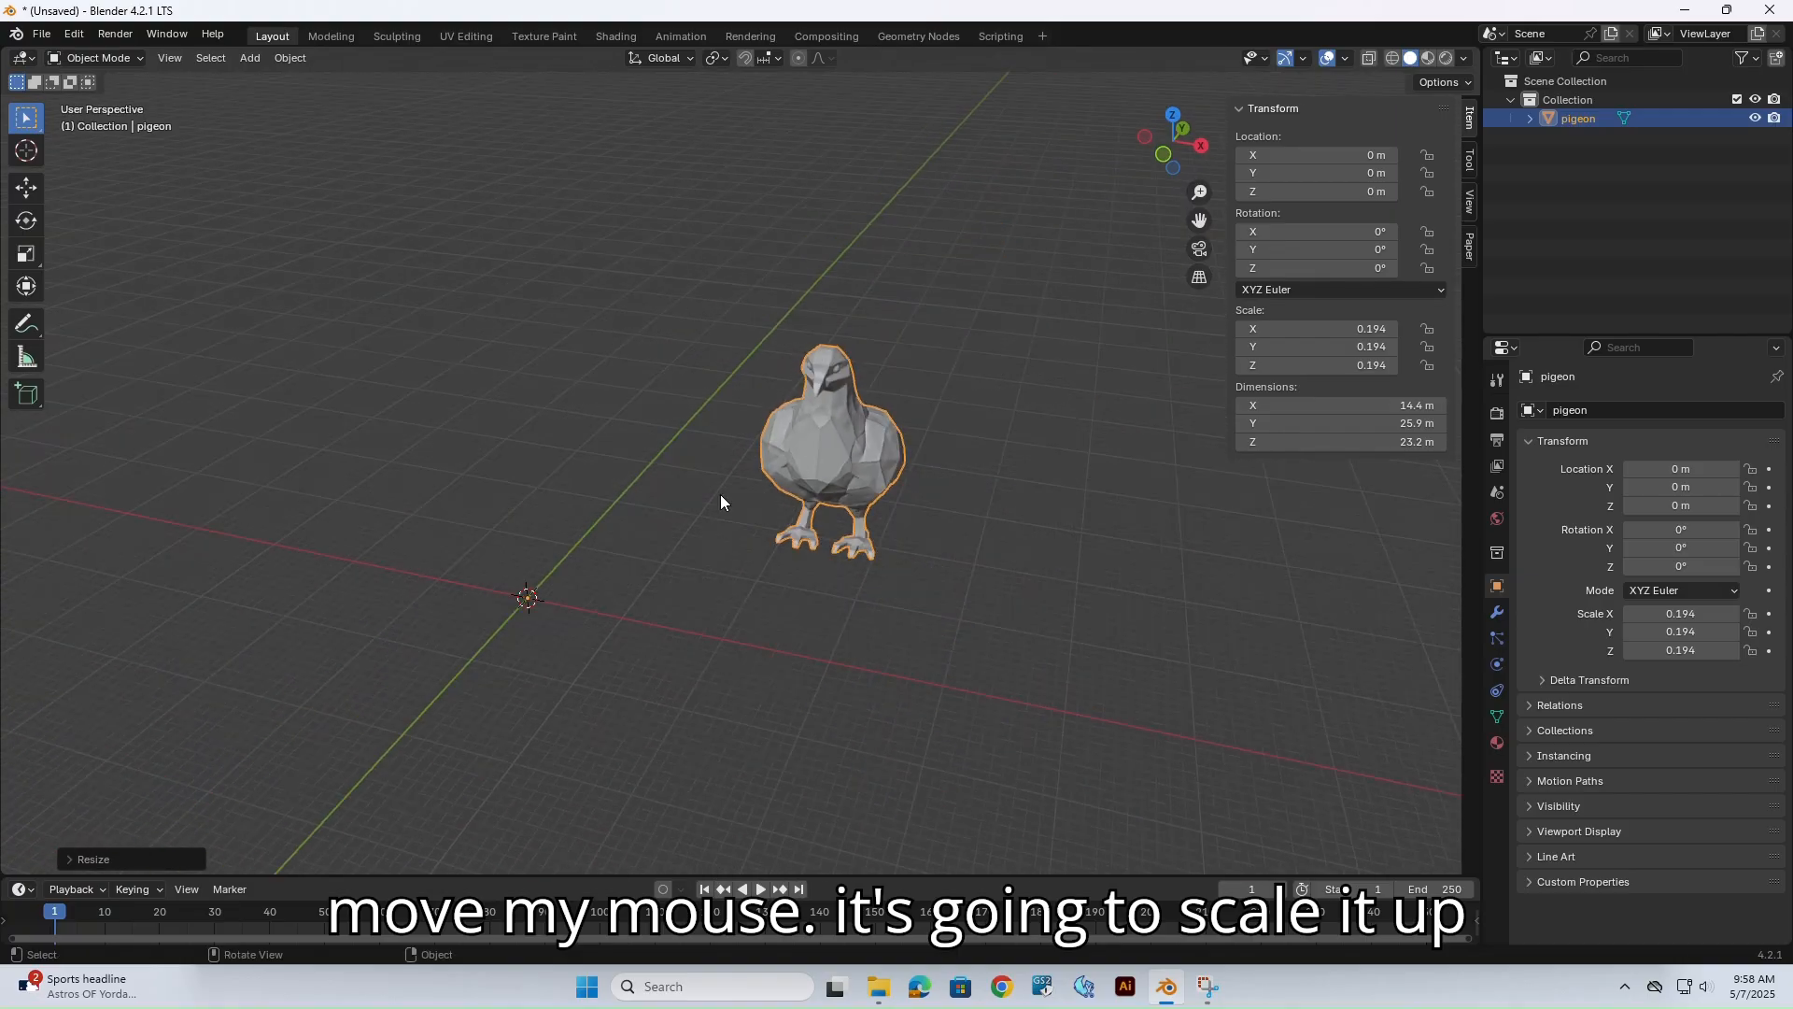
pyautogui.moveTo(579, 587); pyautogui.dragTo(568, 643, button='middle')
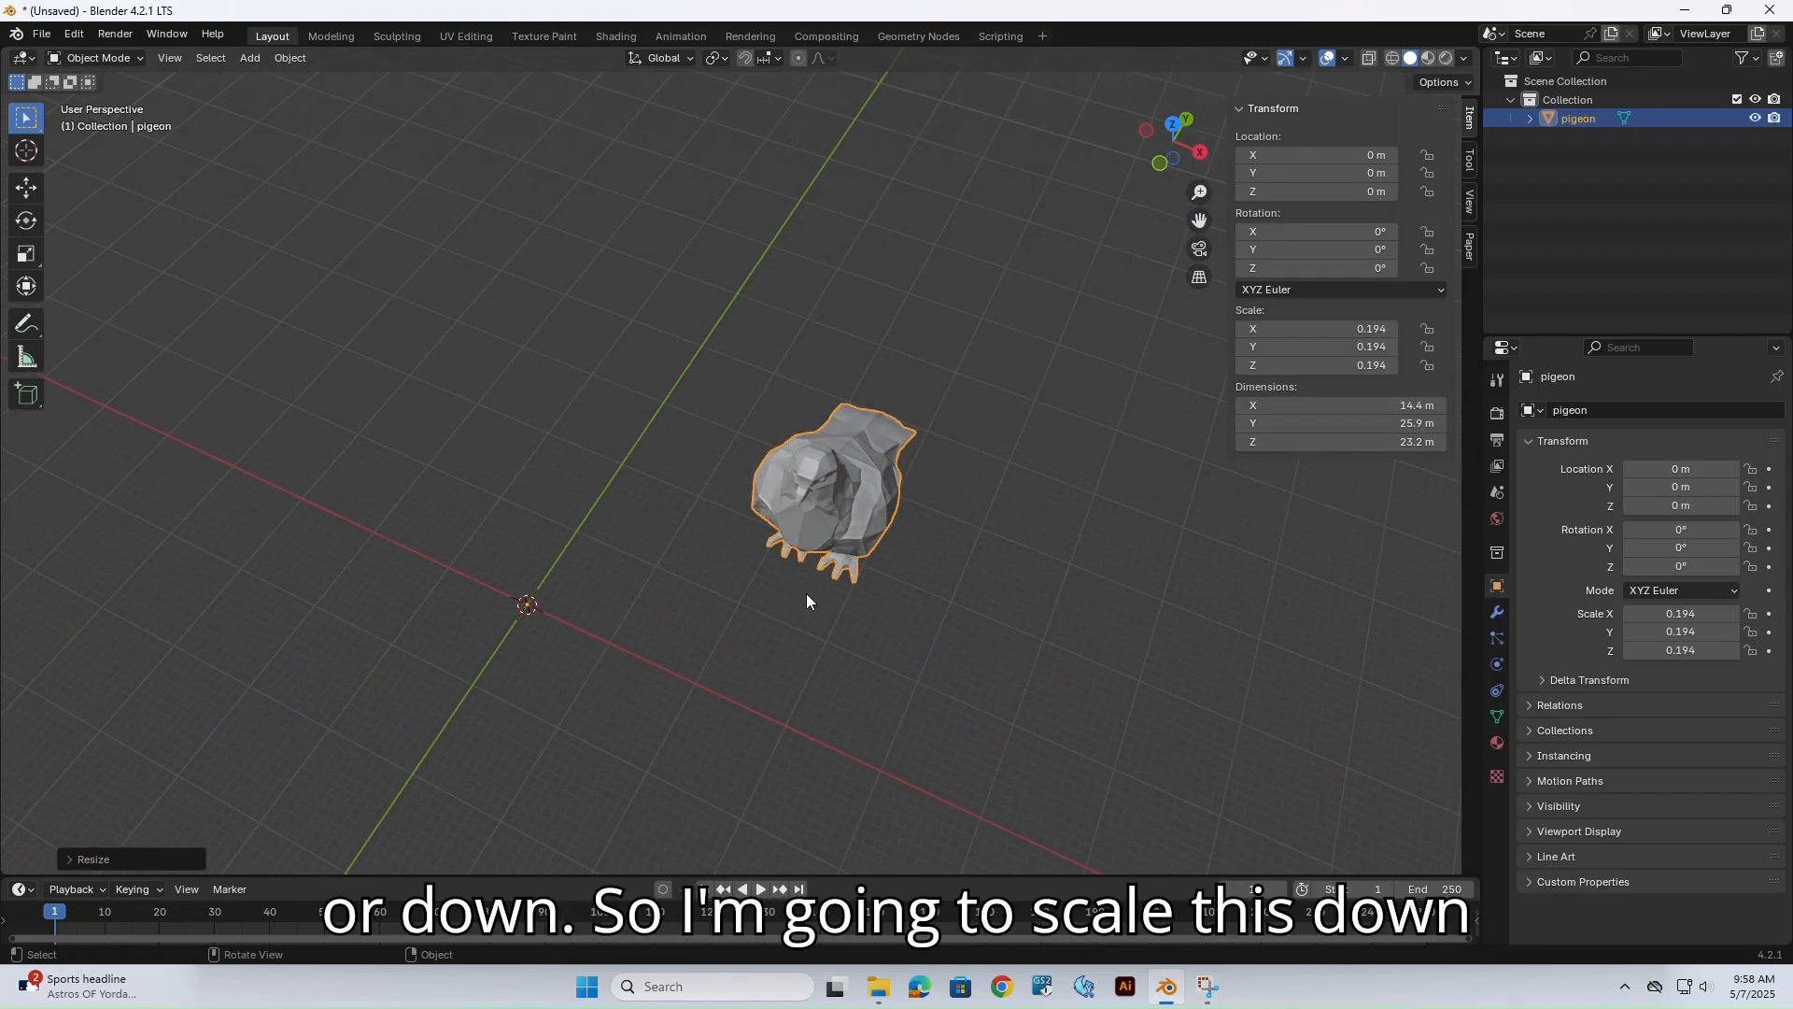
pyautogui.press('g')
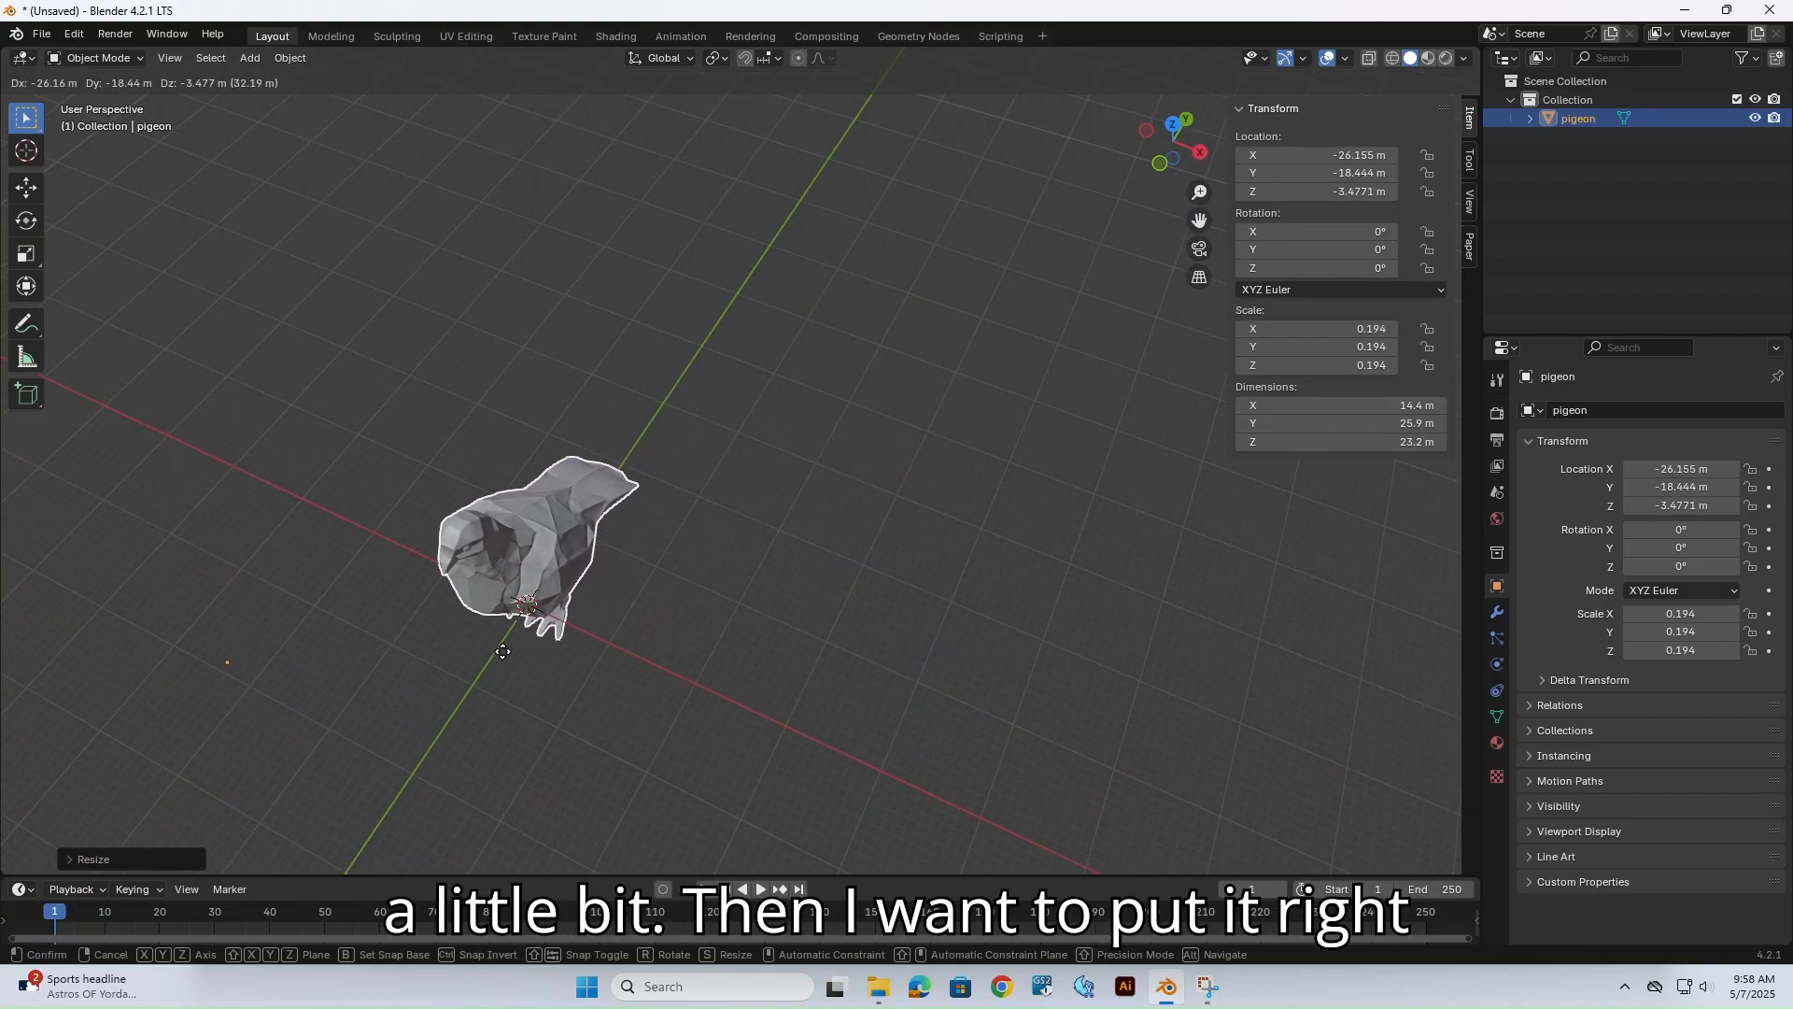
pyautogui.click(505, 657)
# Try rotating the pigeon freely in a front-facing view, cancel the rotation and deselect it.
pyautogui.moveTo(719, 635); pyautogui.dragTo(797, 520, button='middle')
pyautogui.press('r')
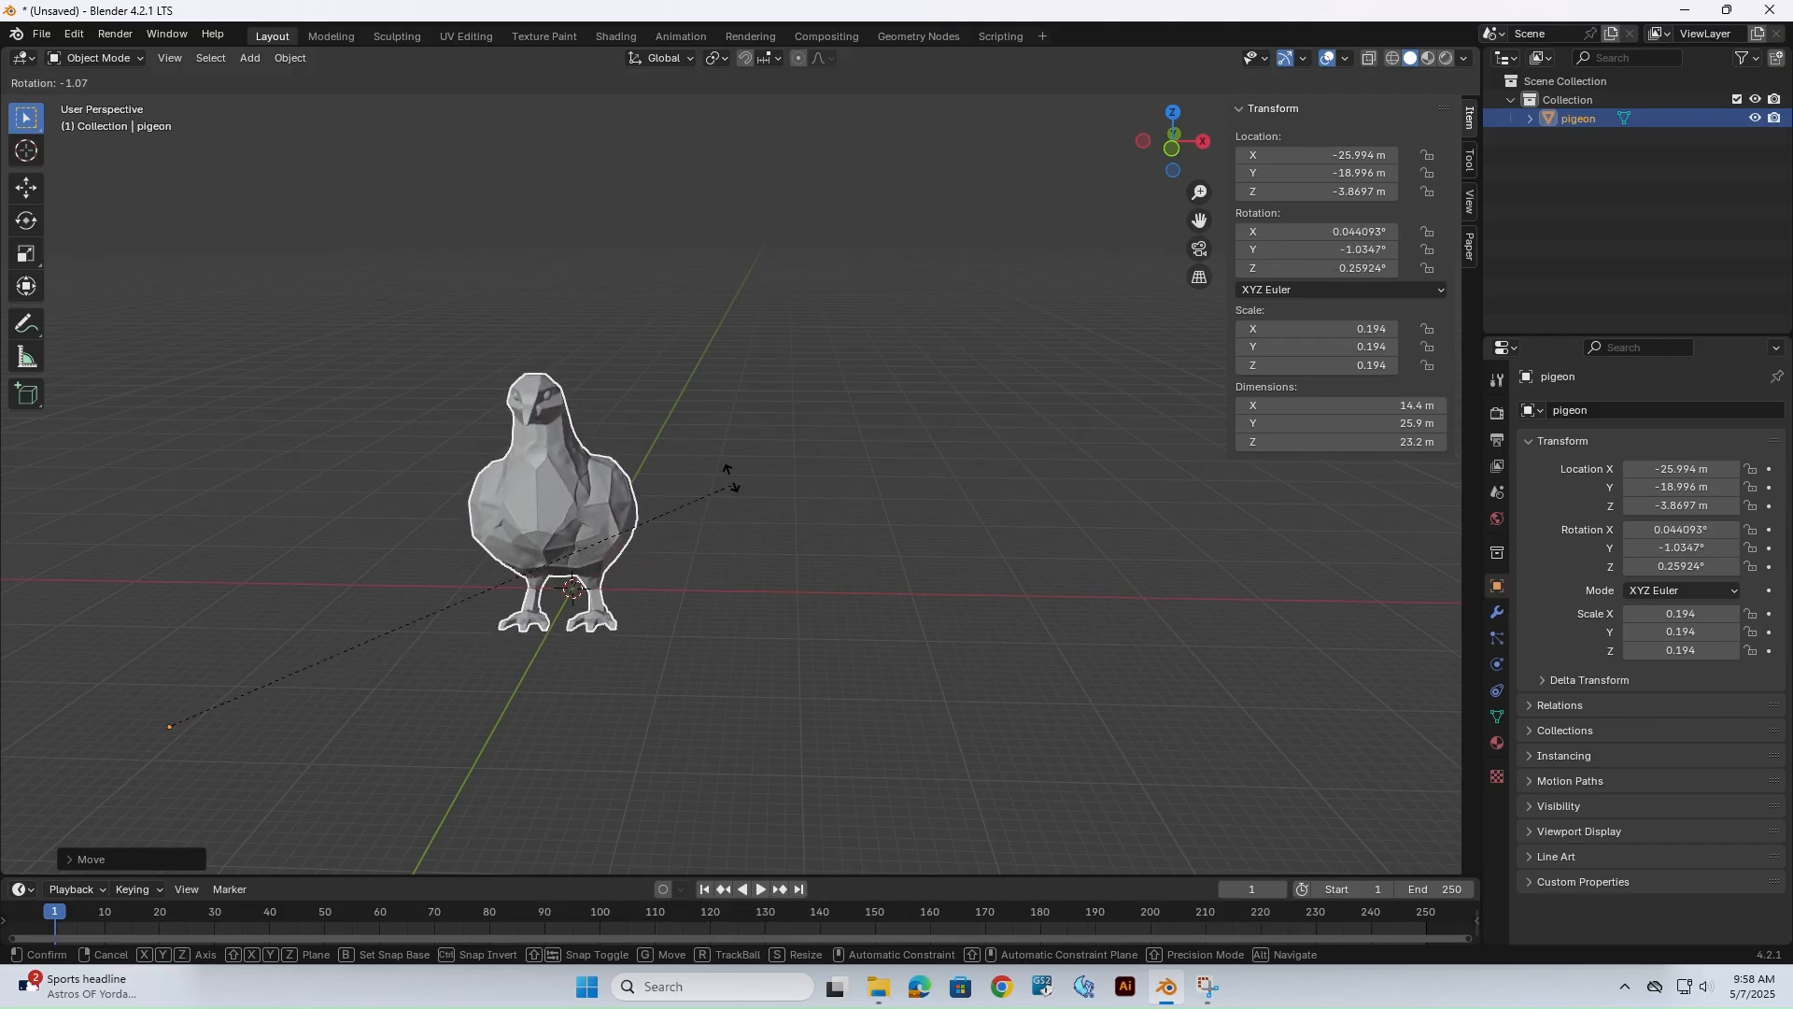
pyautogui.rightClick(689, 500)
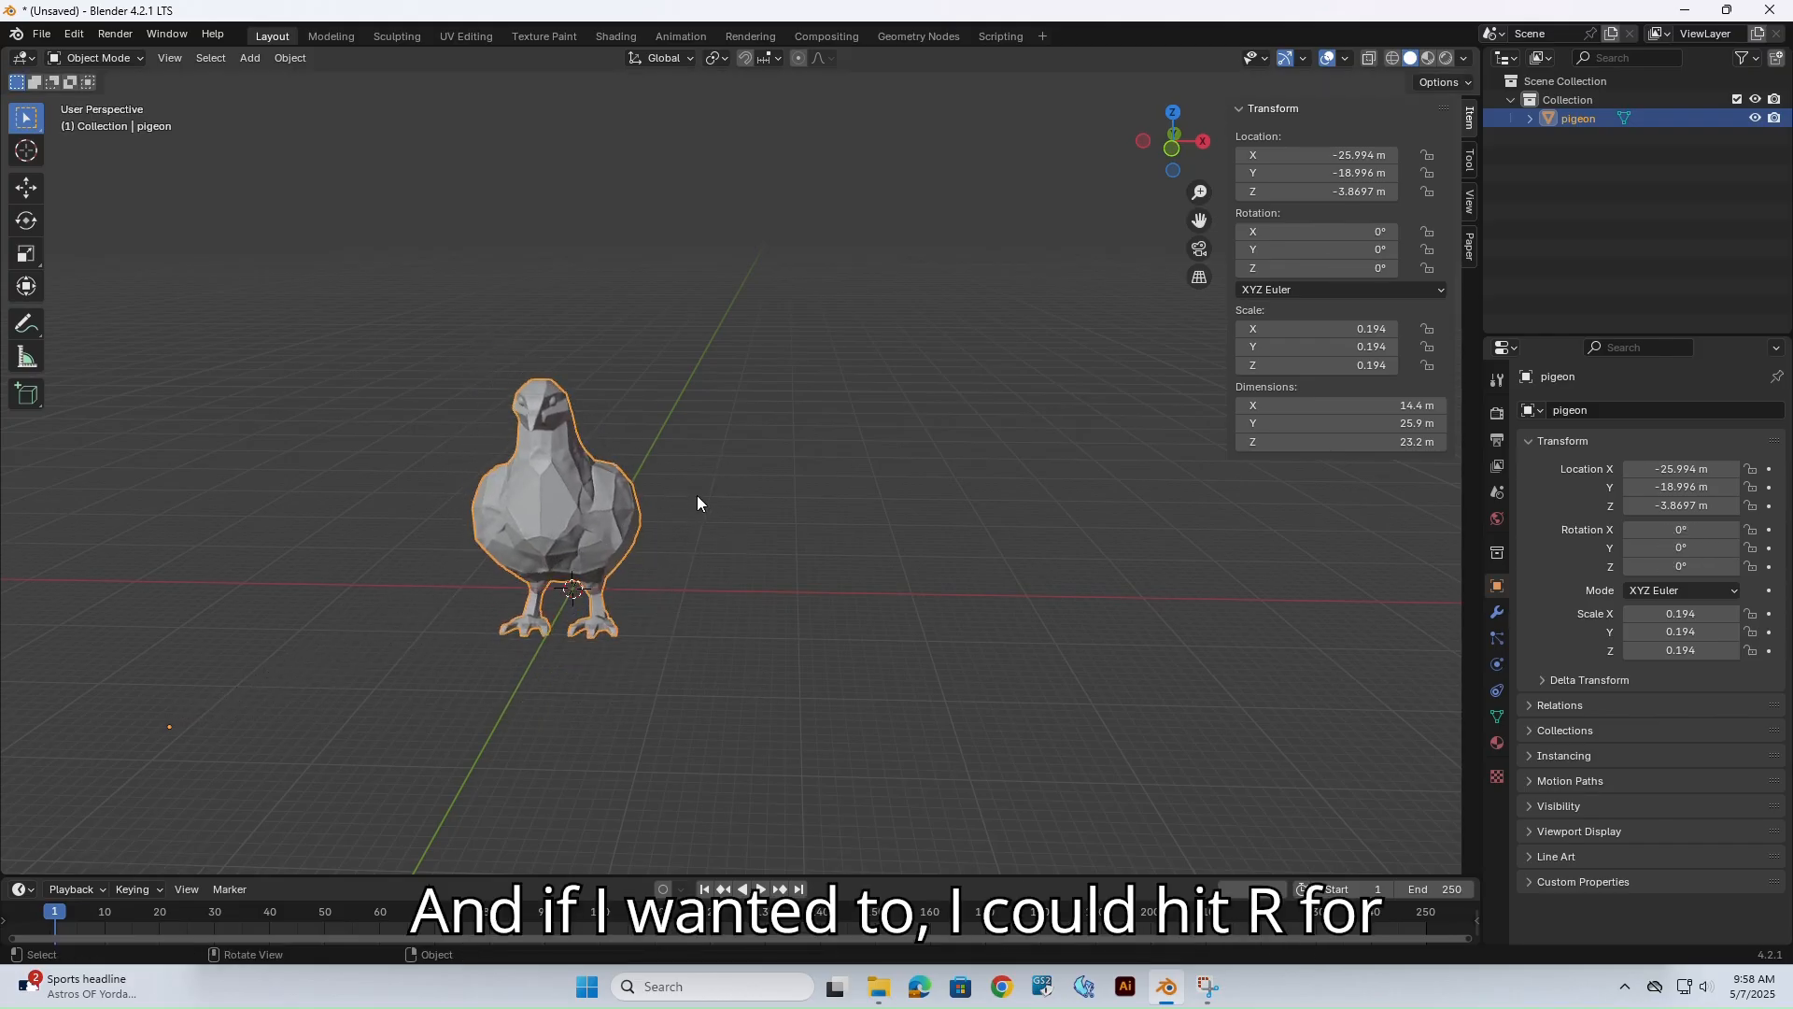
pyautogui.click(704, 491)
# Select the pigeon and try scaling it along only the Z, X and Y axes in turn.
pyautogui.moveTo(704, 492); pyautogui.dragTo(913, 484, button='middle')
pyautogui.scroll(5, 664, 537)
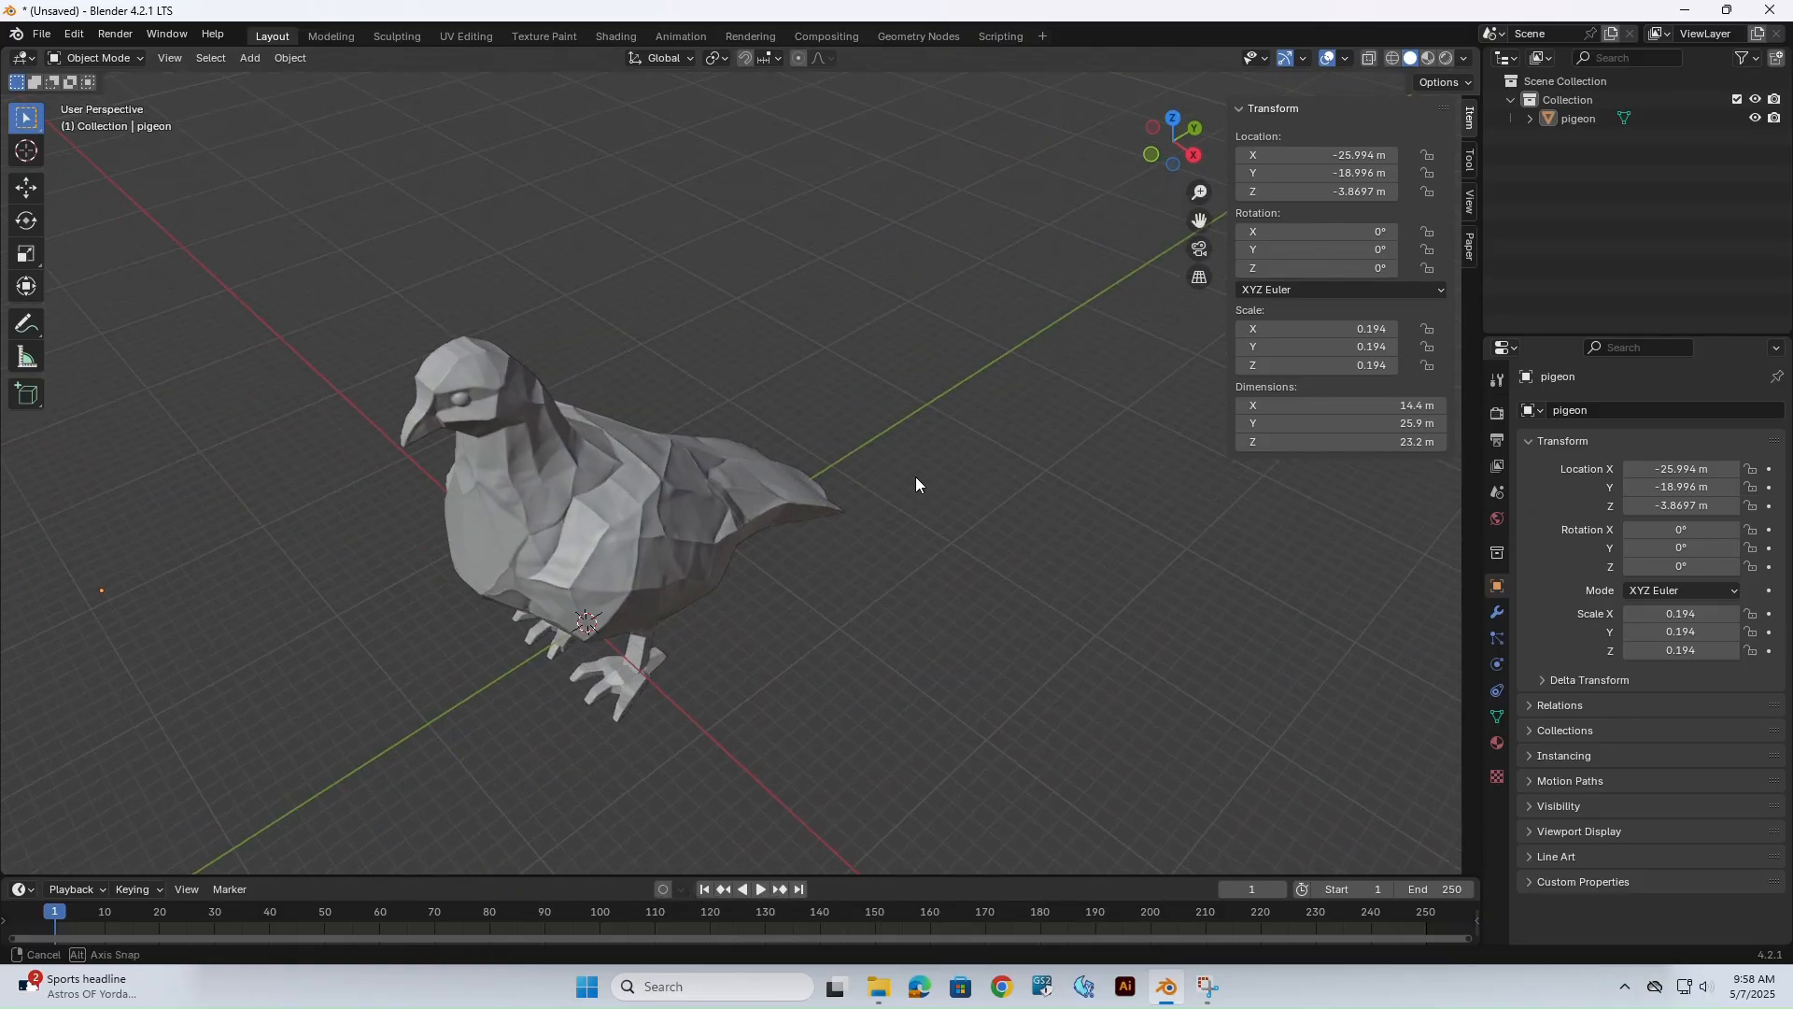
pyautogui.click(678, 511)
pyautogui.moveTo(784, 517); pyautogui.dragTo(844, 468, button='middle')
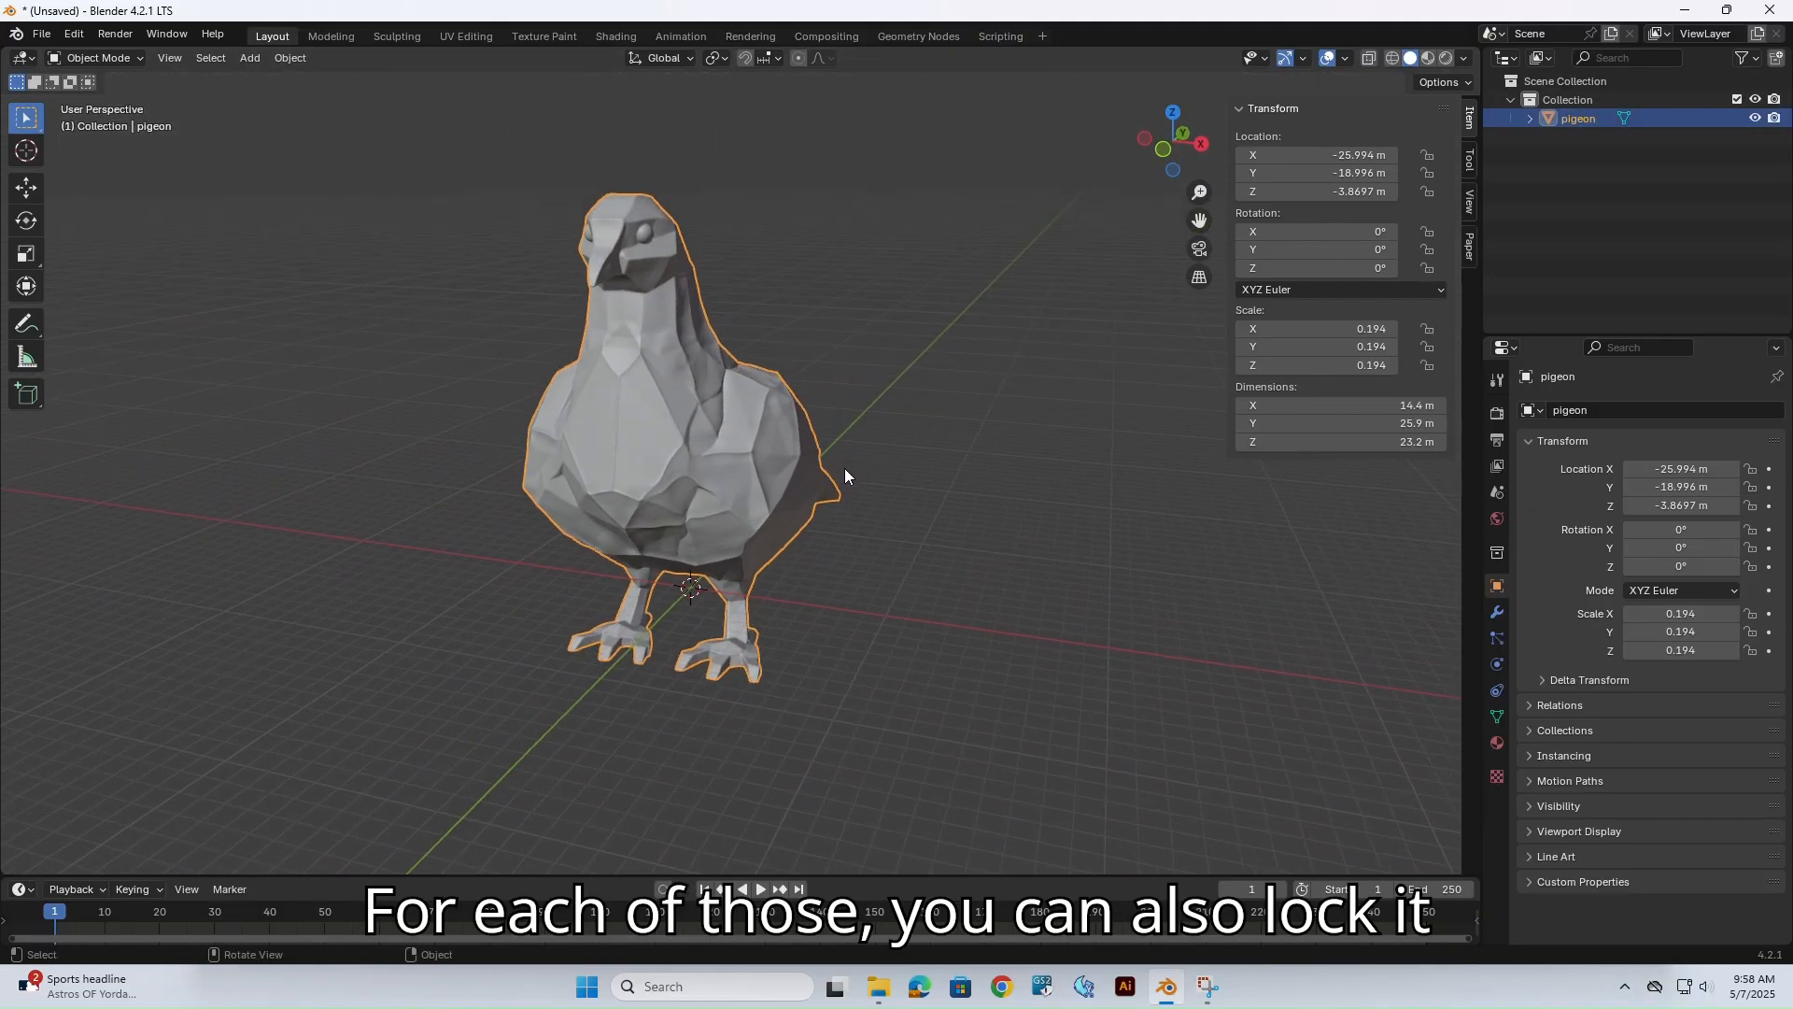
pyautogui.press('s')
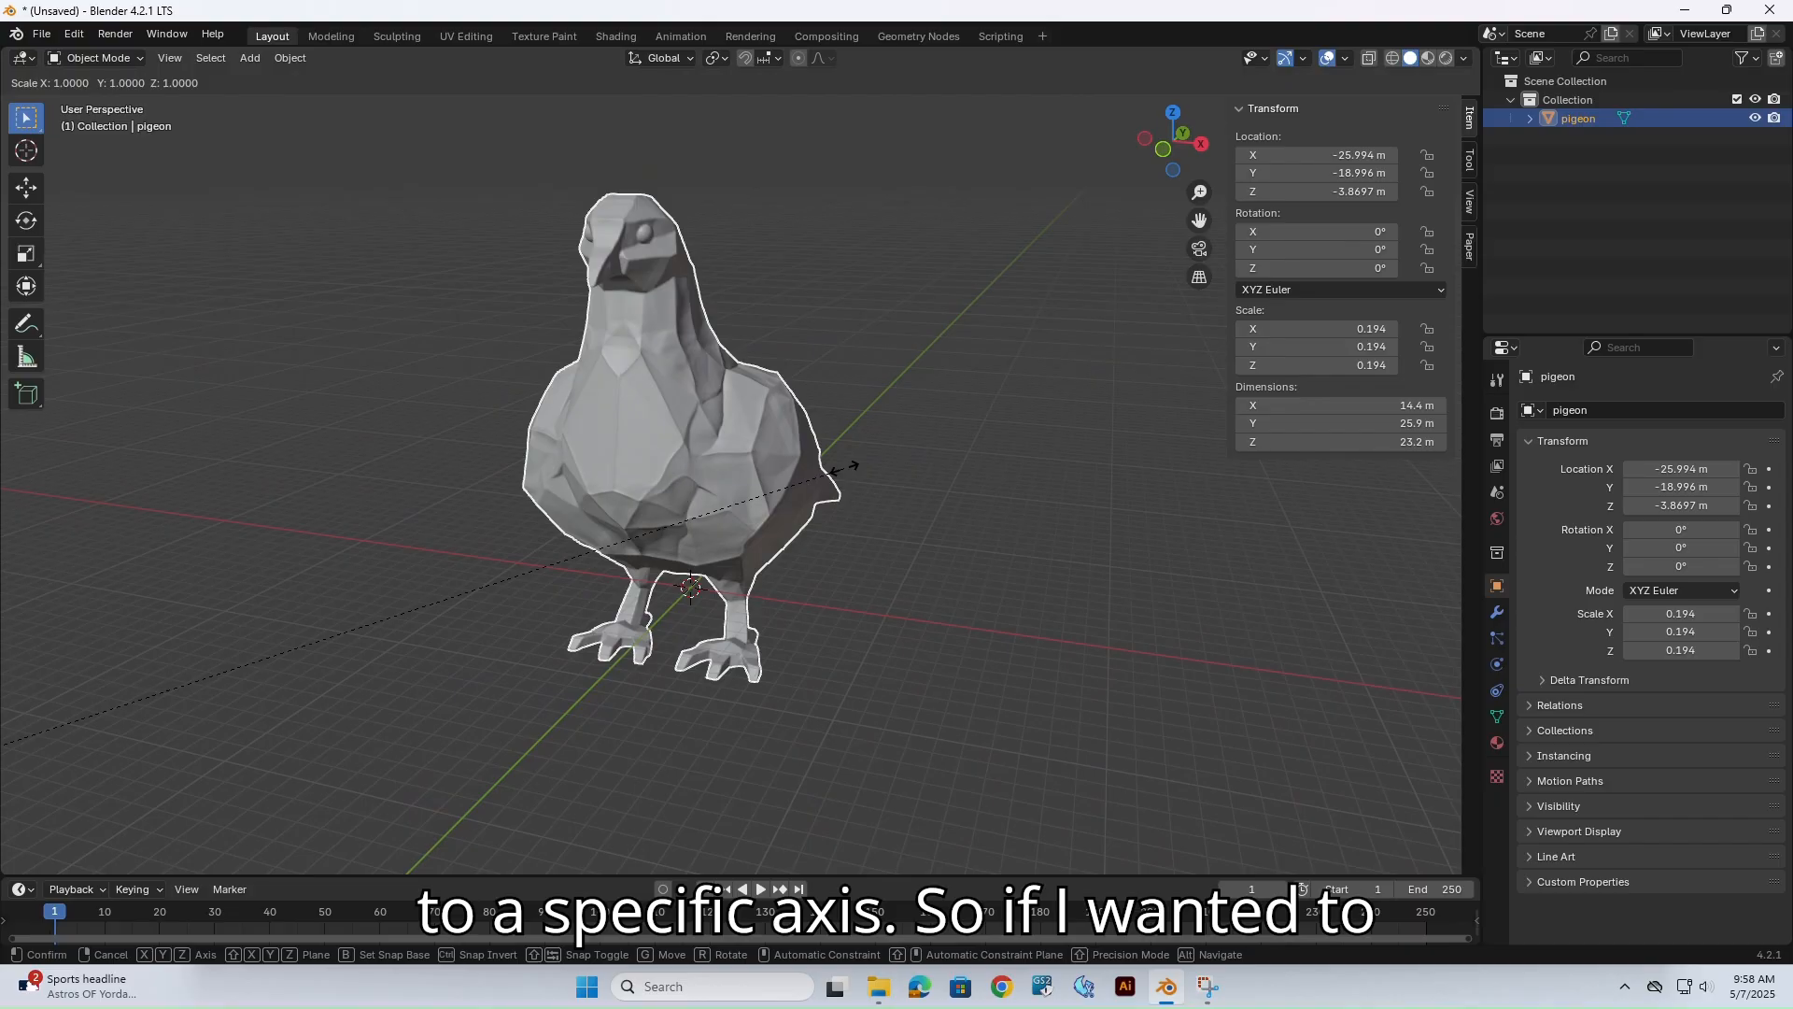
pyautogui.press('z')
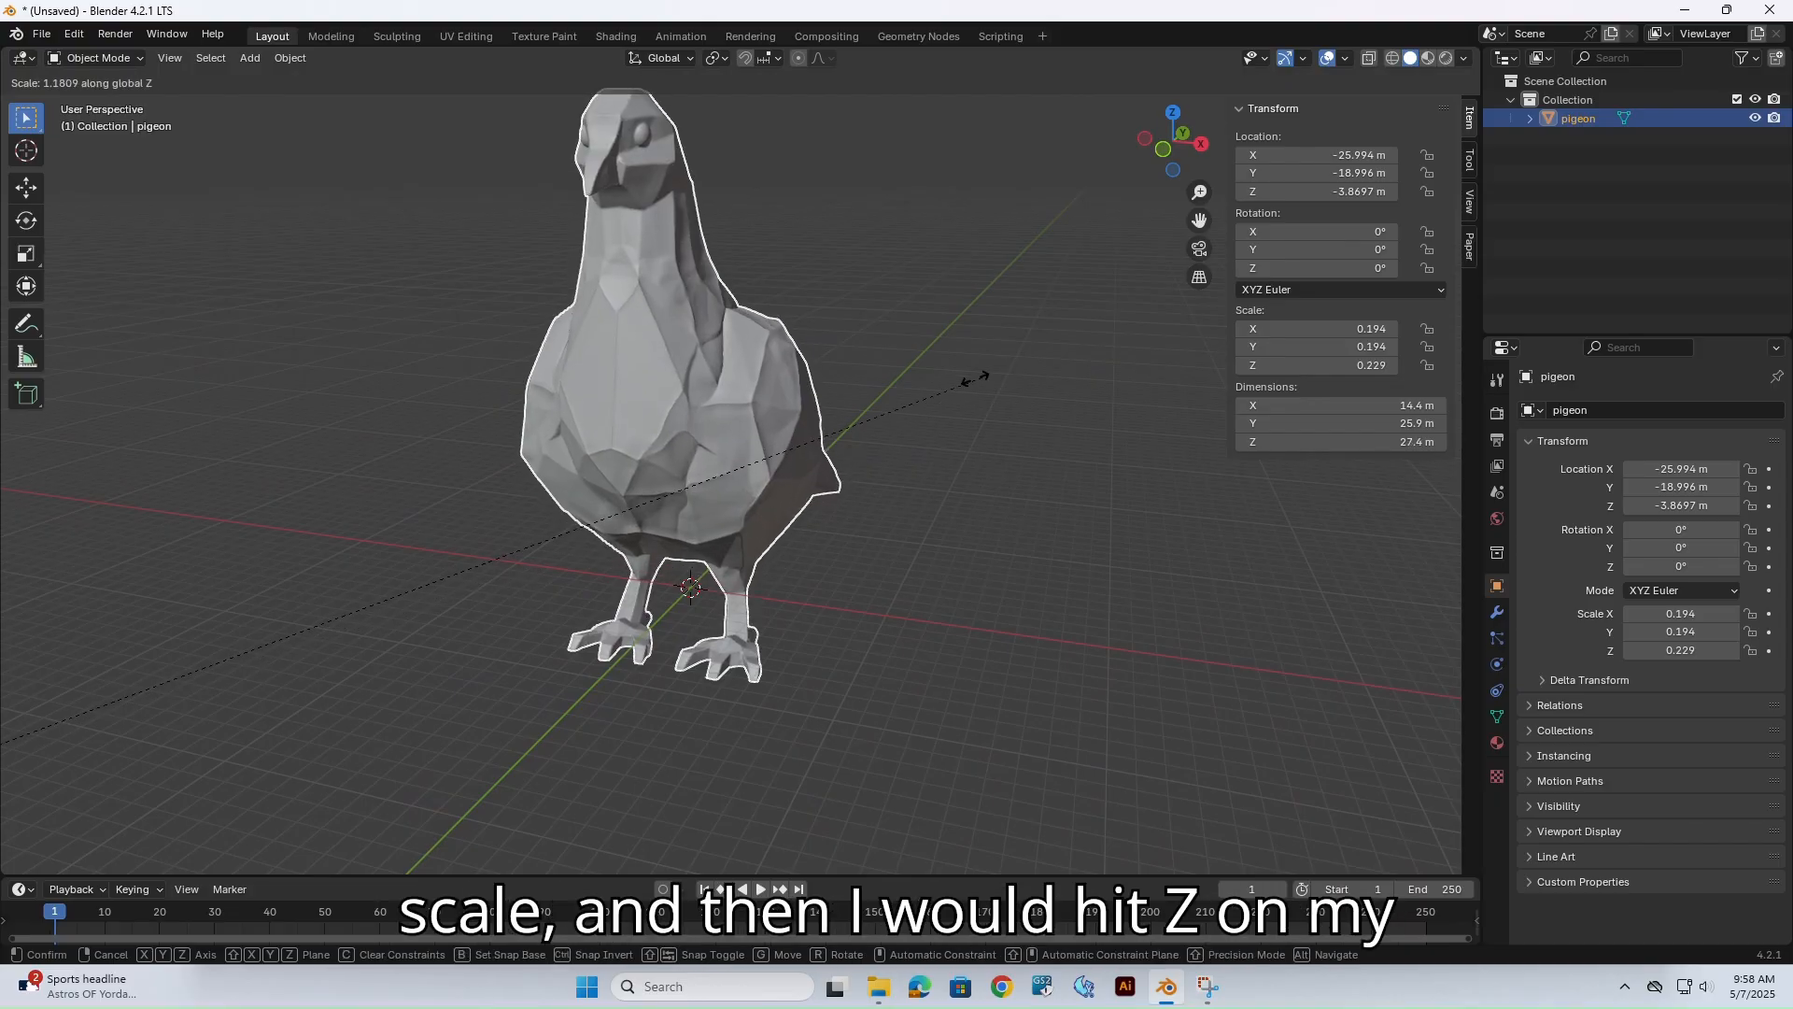
pyautogui.moveTo(887, 397)
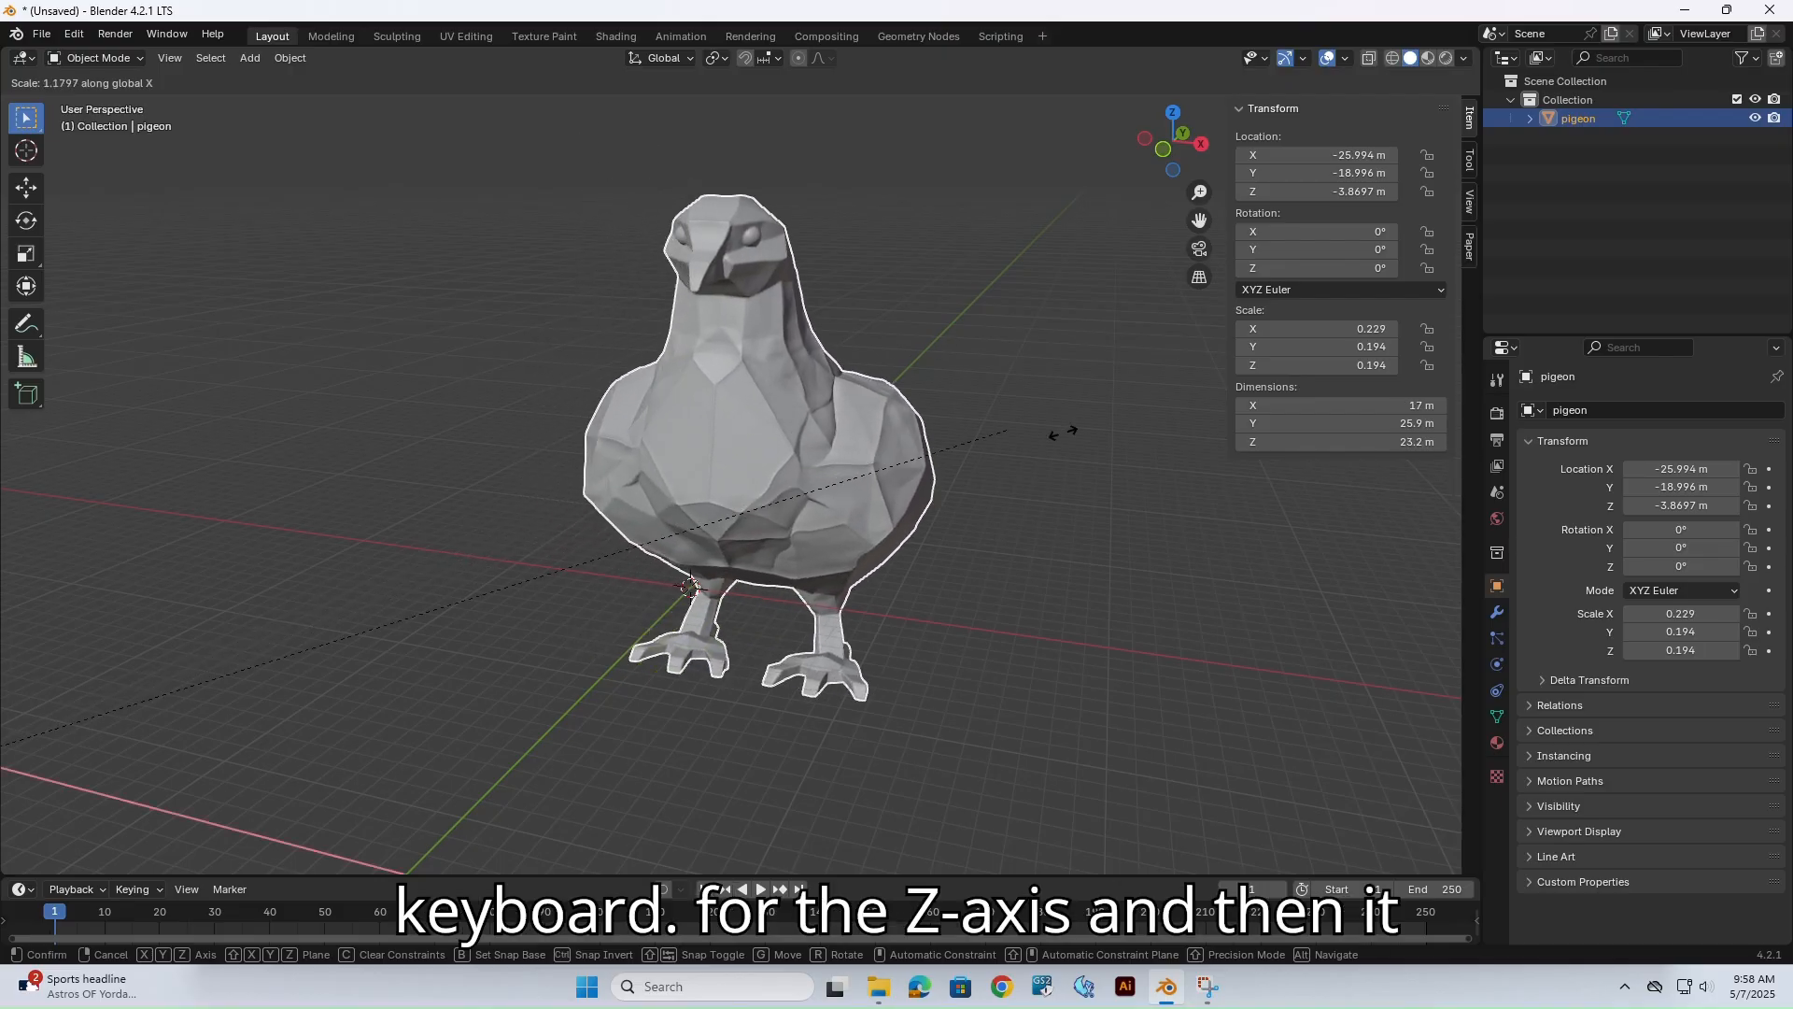
pyautogui.press('x')
pyautogui.press('y')
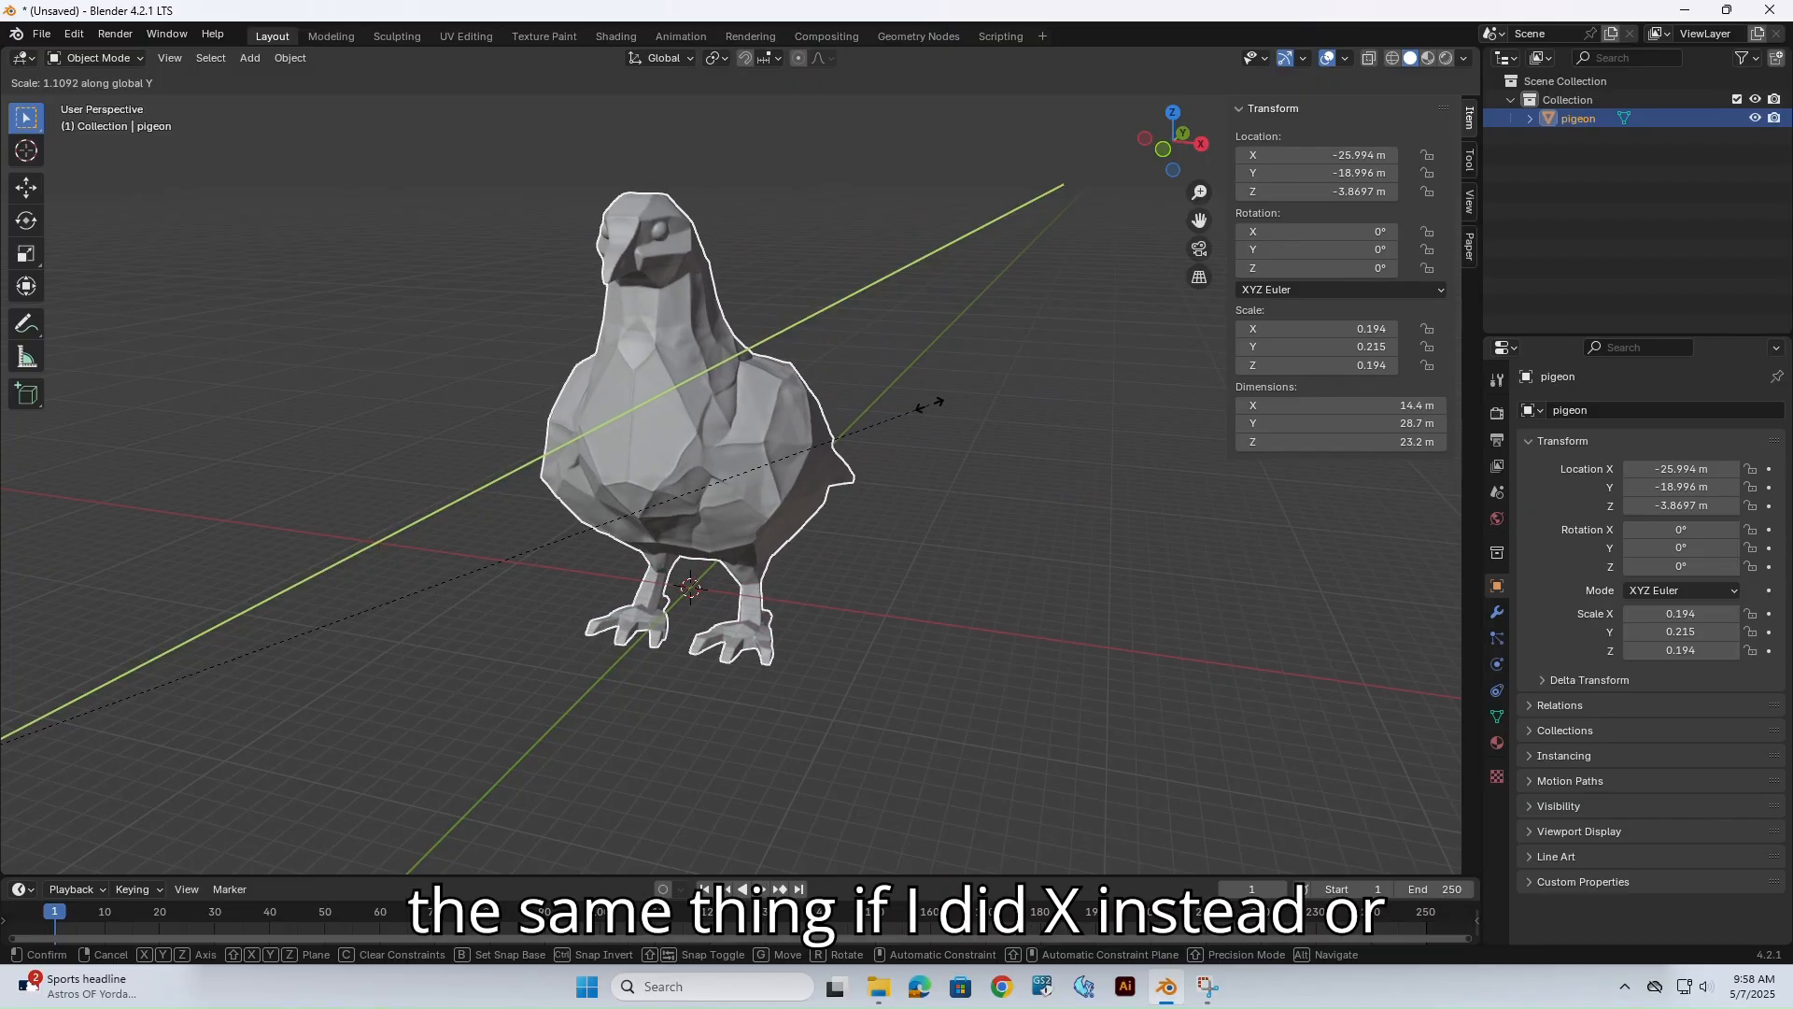
# Try scaling the pigeon in two dimensions with X excluded and with Y excluded, and undo the scaling.
pyautogui.hotkey('shift', 'x')
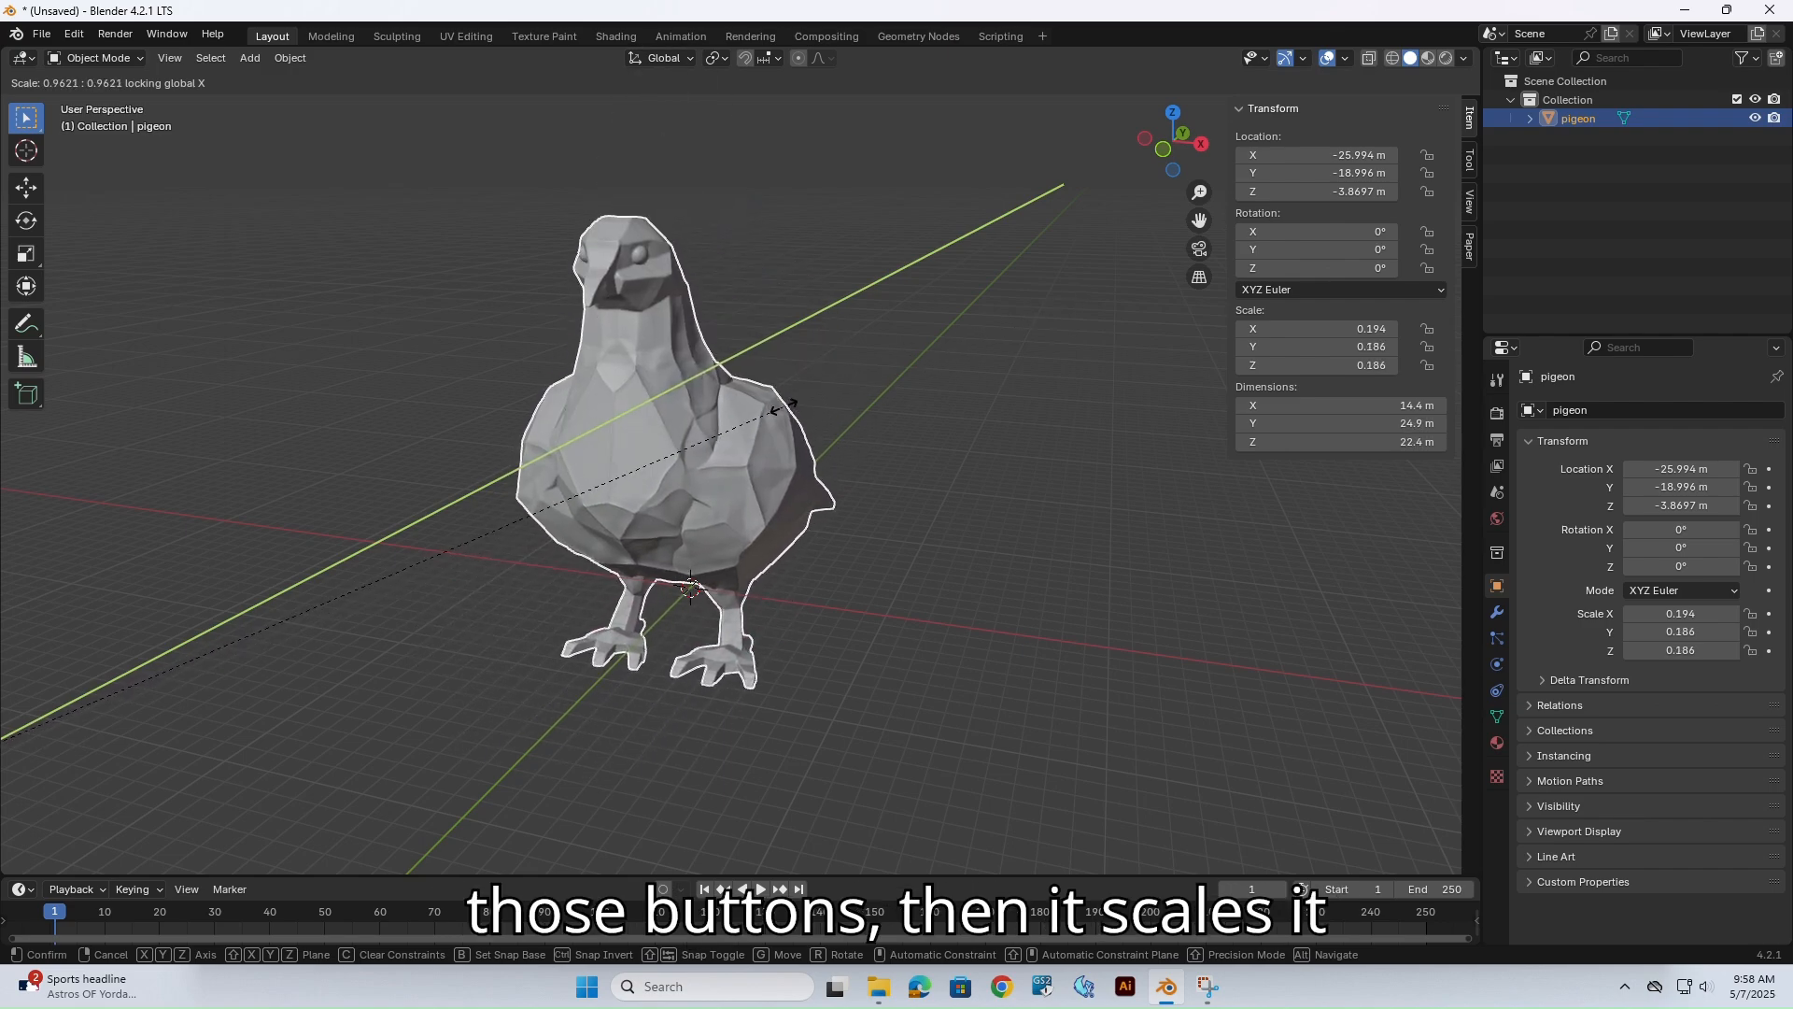
pyautogui.hotkey('shift', 'y')
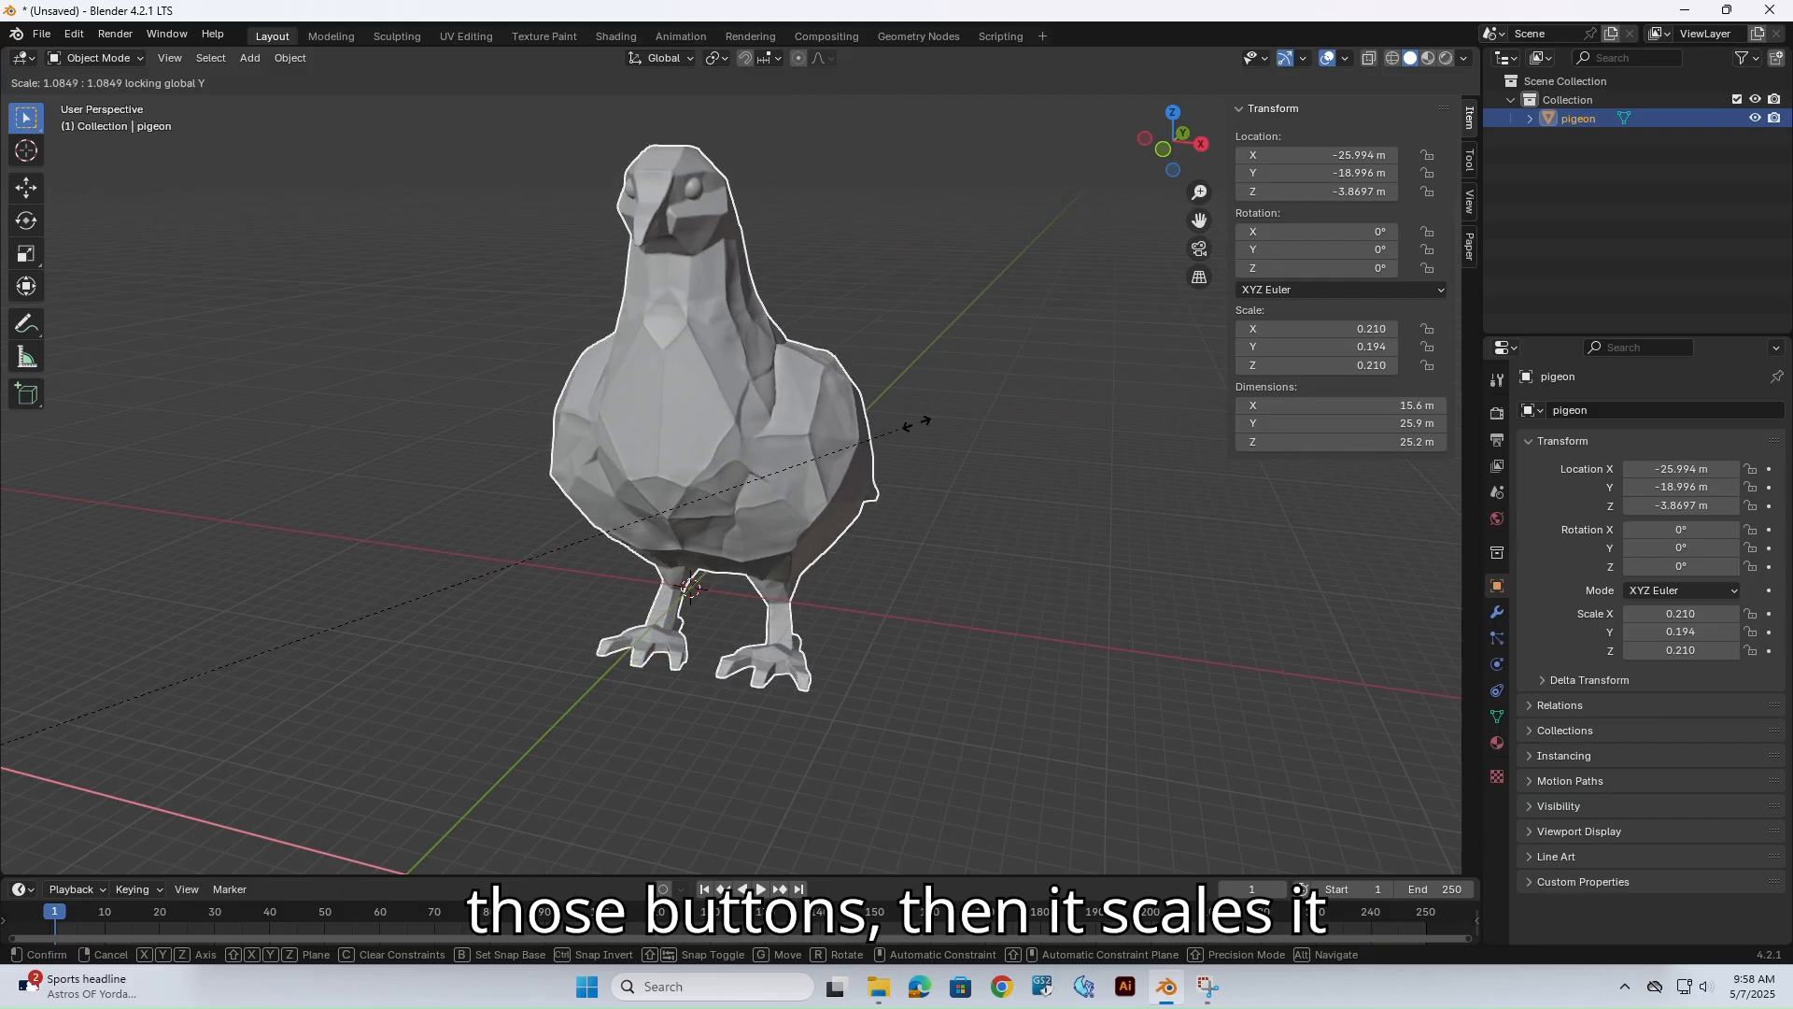
pyautogui.click(943, 419)
pyautogui.hotkey('ctrl', 'z')
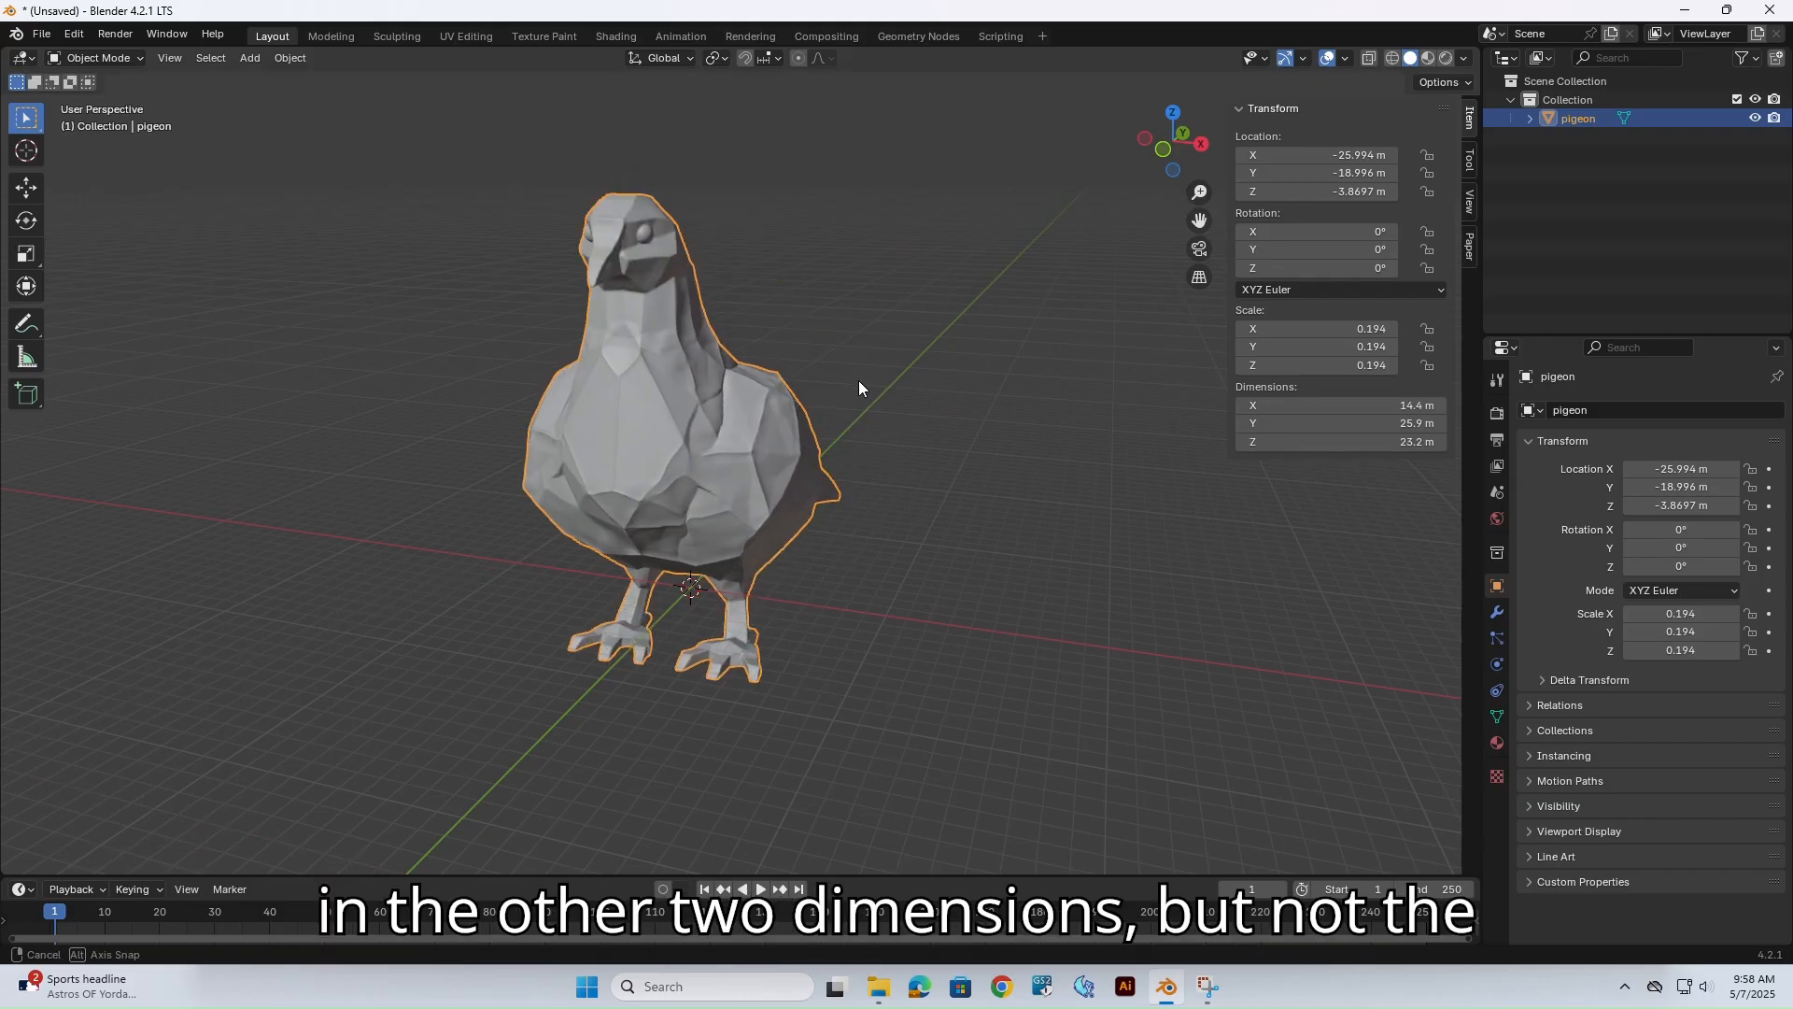
# Try rotating the pigeon around only the Z axis and only the X axis, and cancel the rotation.
pyautogui.moveTo(859, 388); pyautogui.dragTo(838, 421, button='middle')
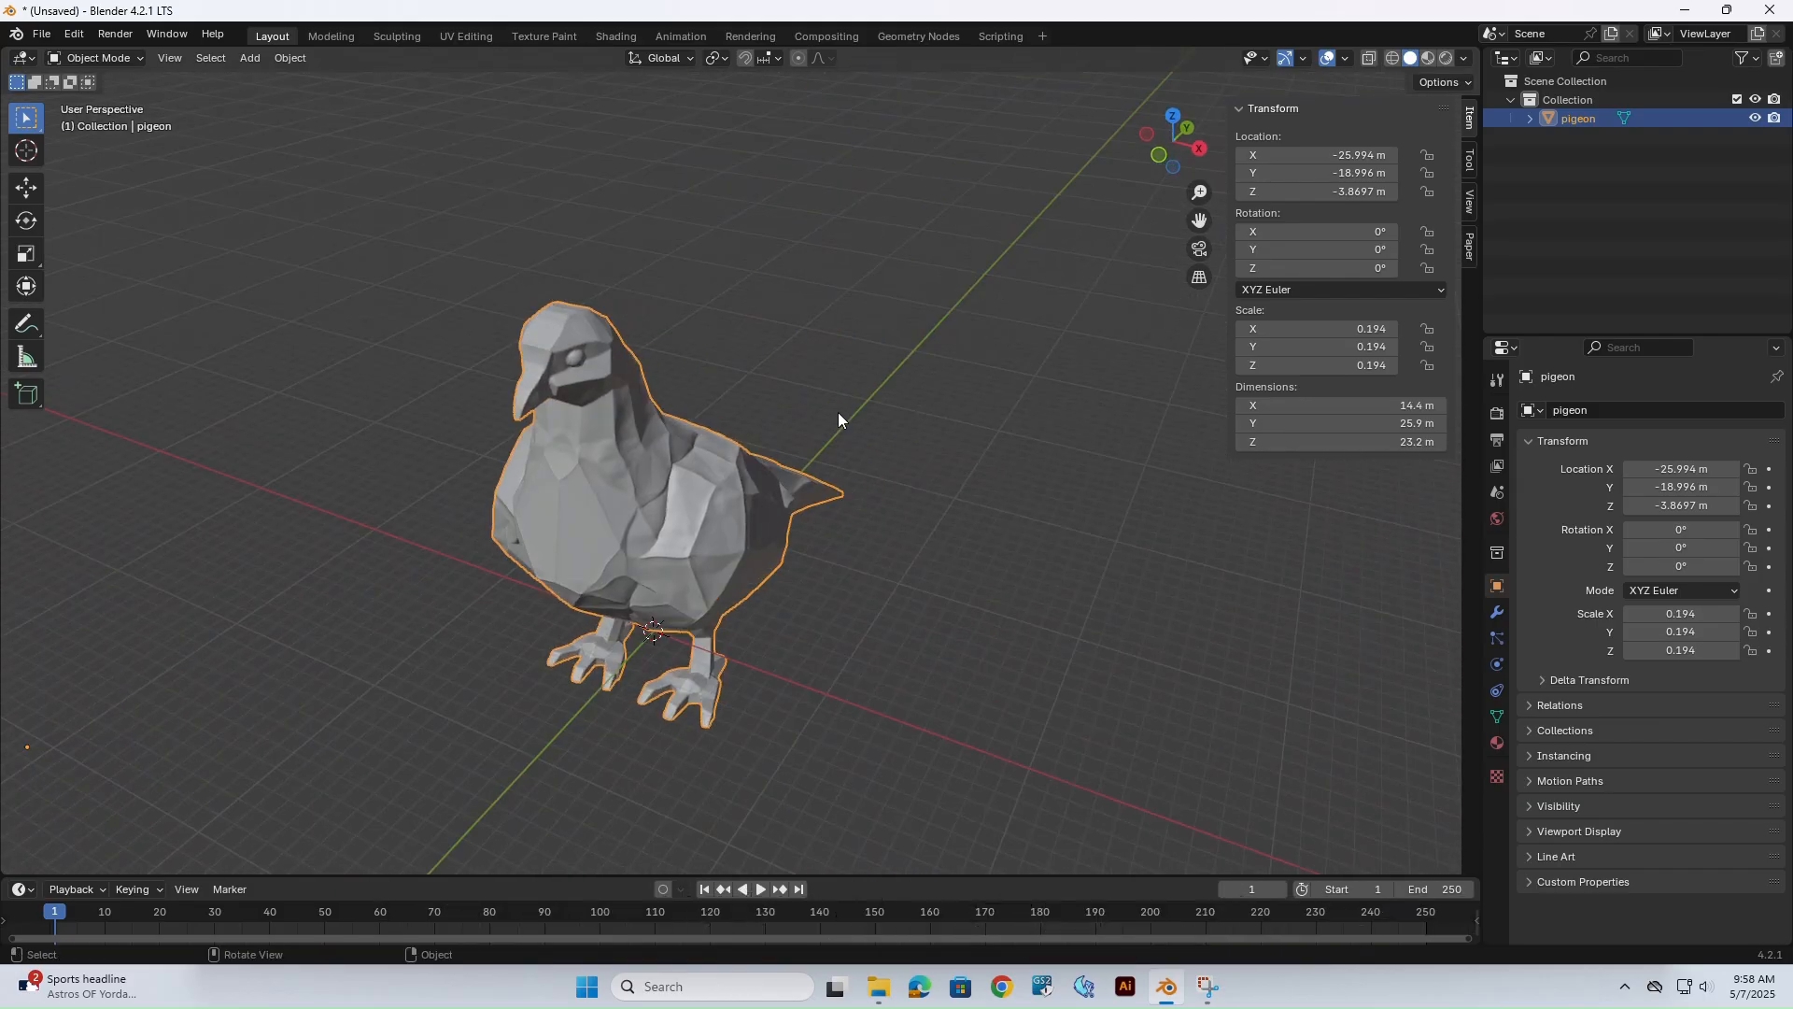
pyautogui.scroll(-5, 784, 404)
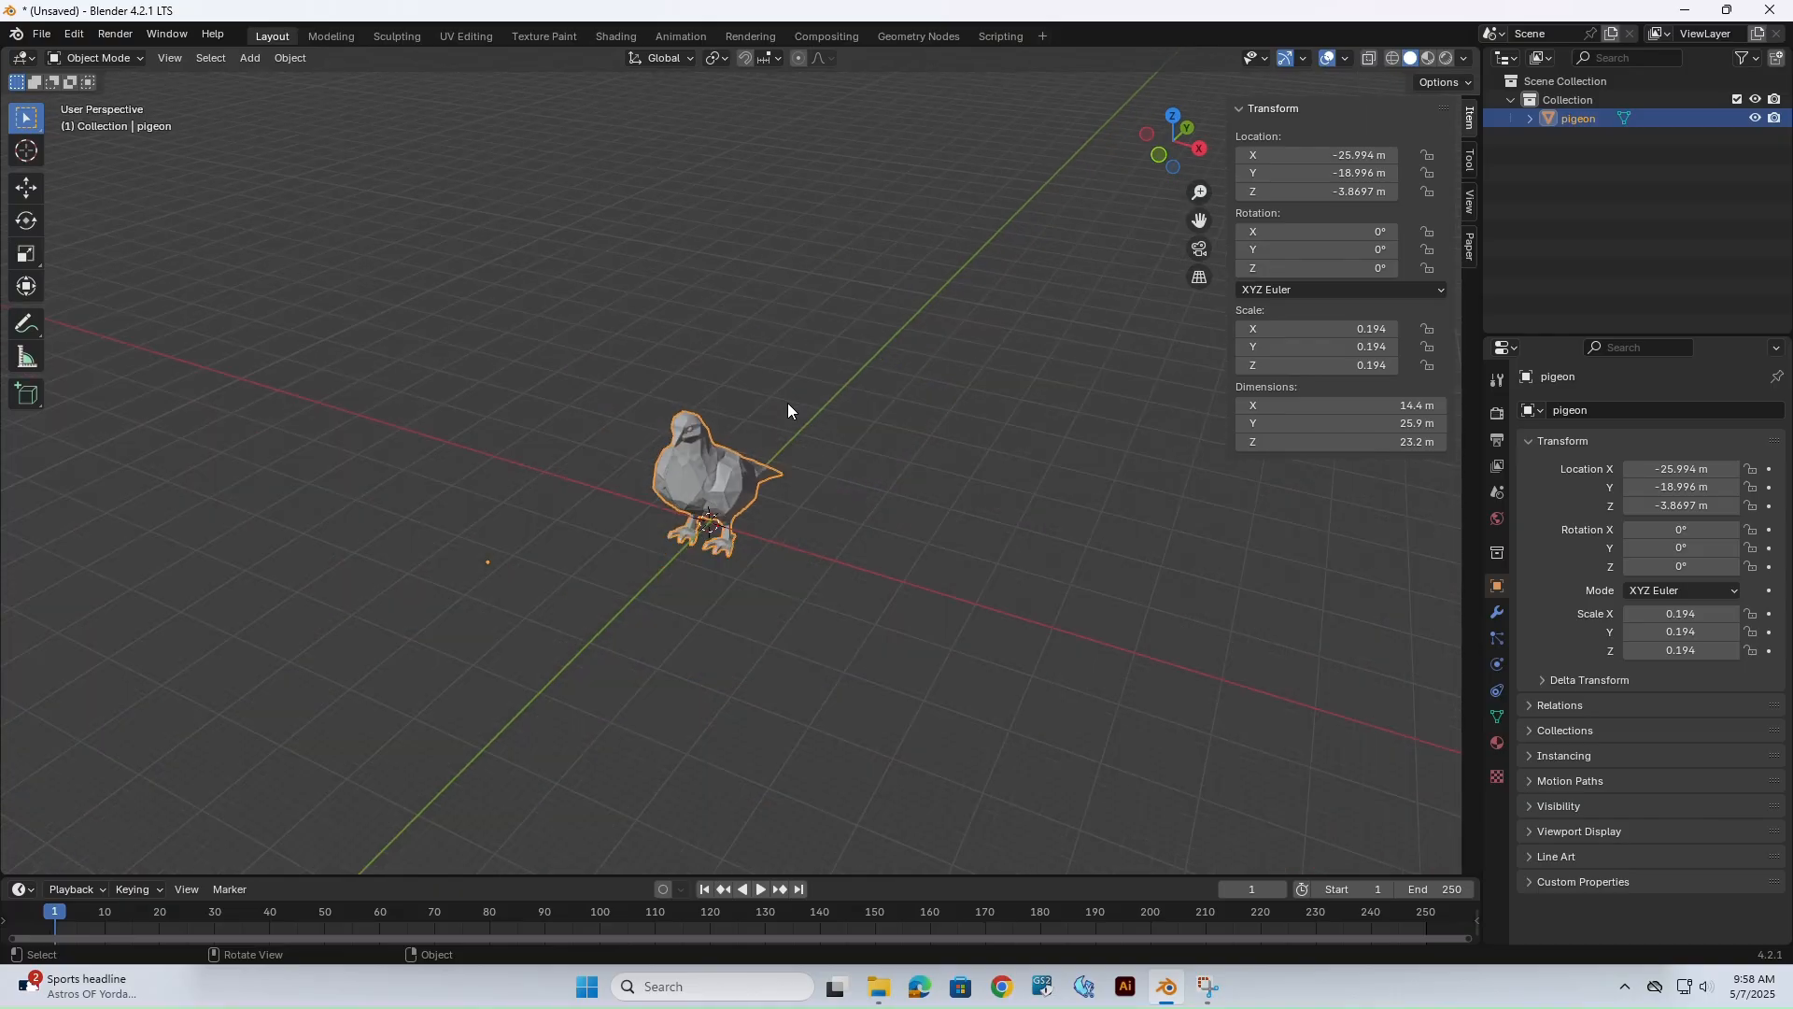
pyautogui.press('r')
pyautogui.press('z')
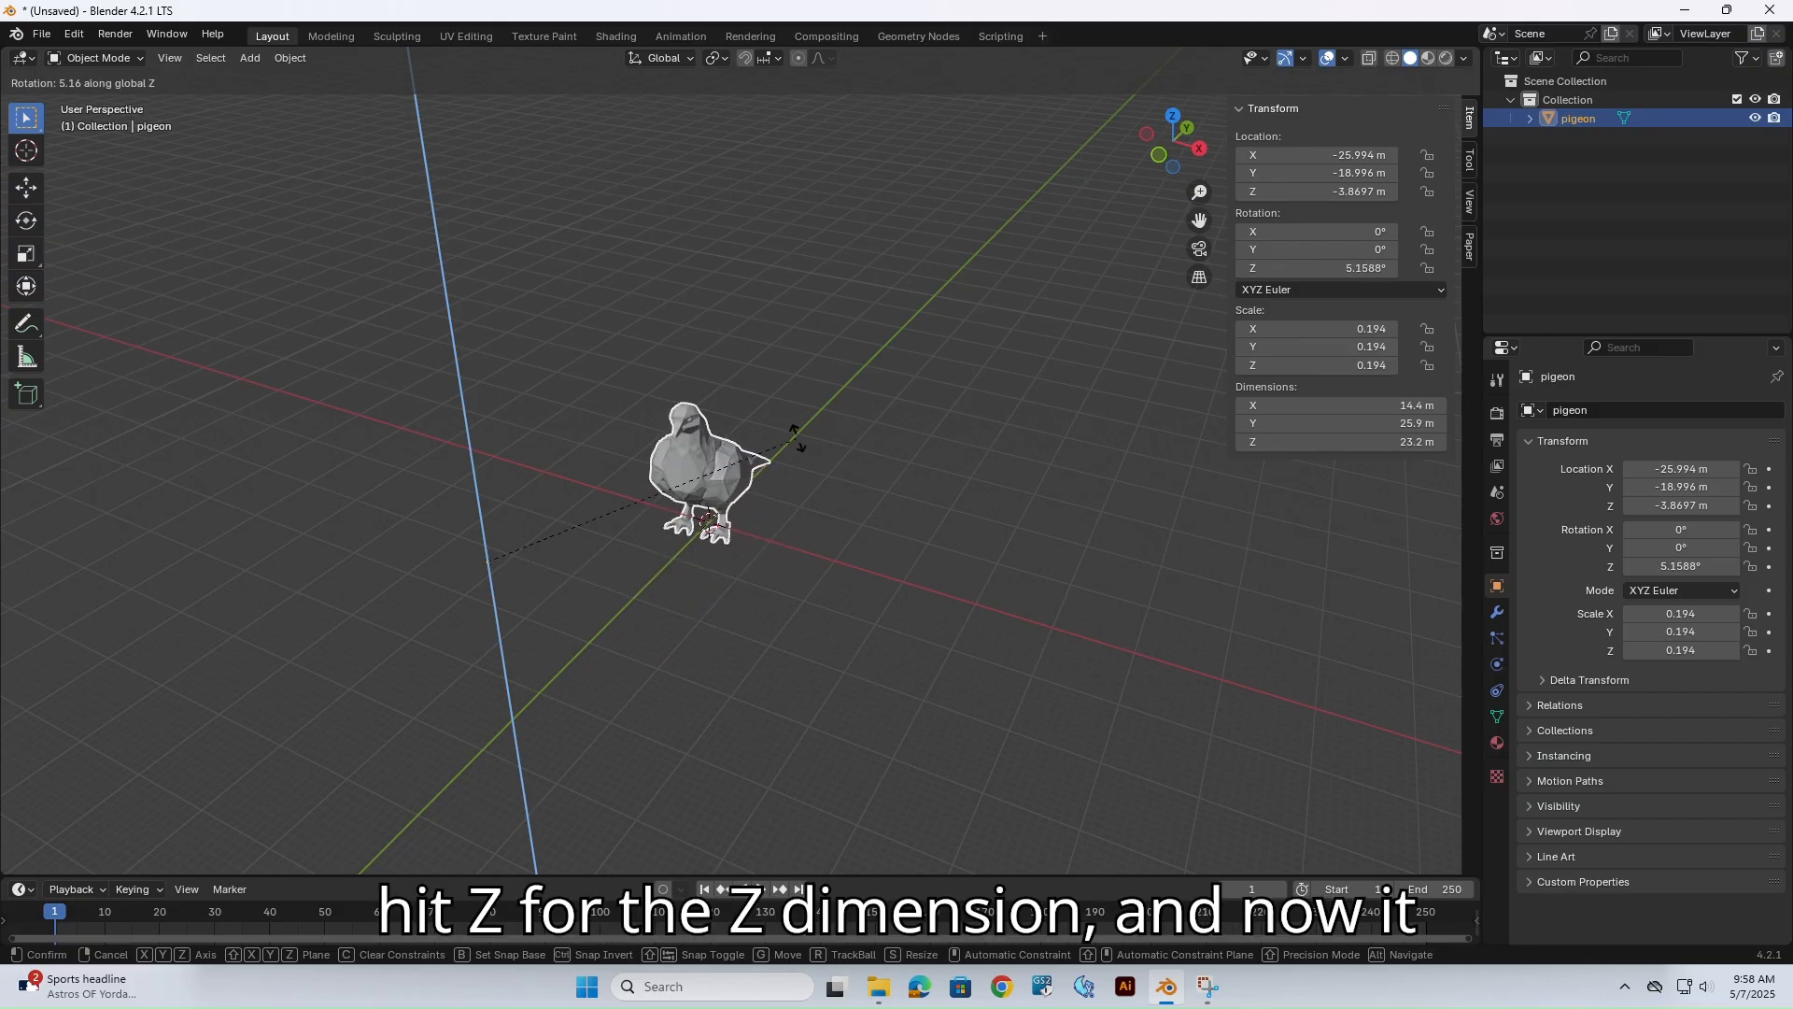
pyautogui.press('x')
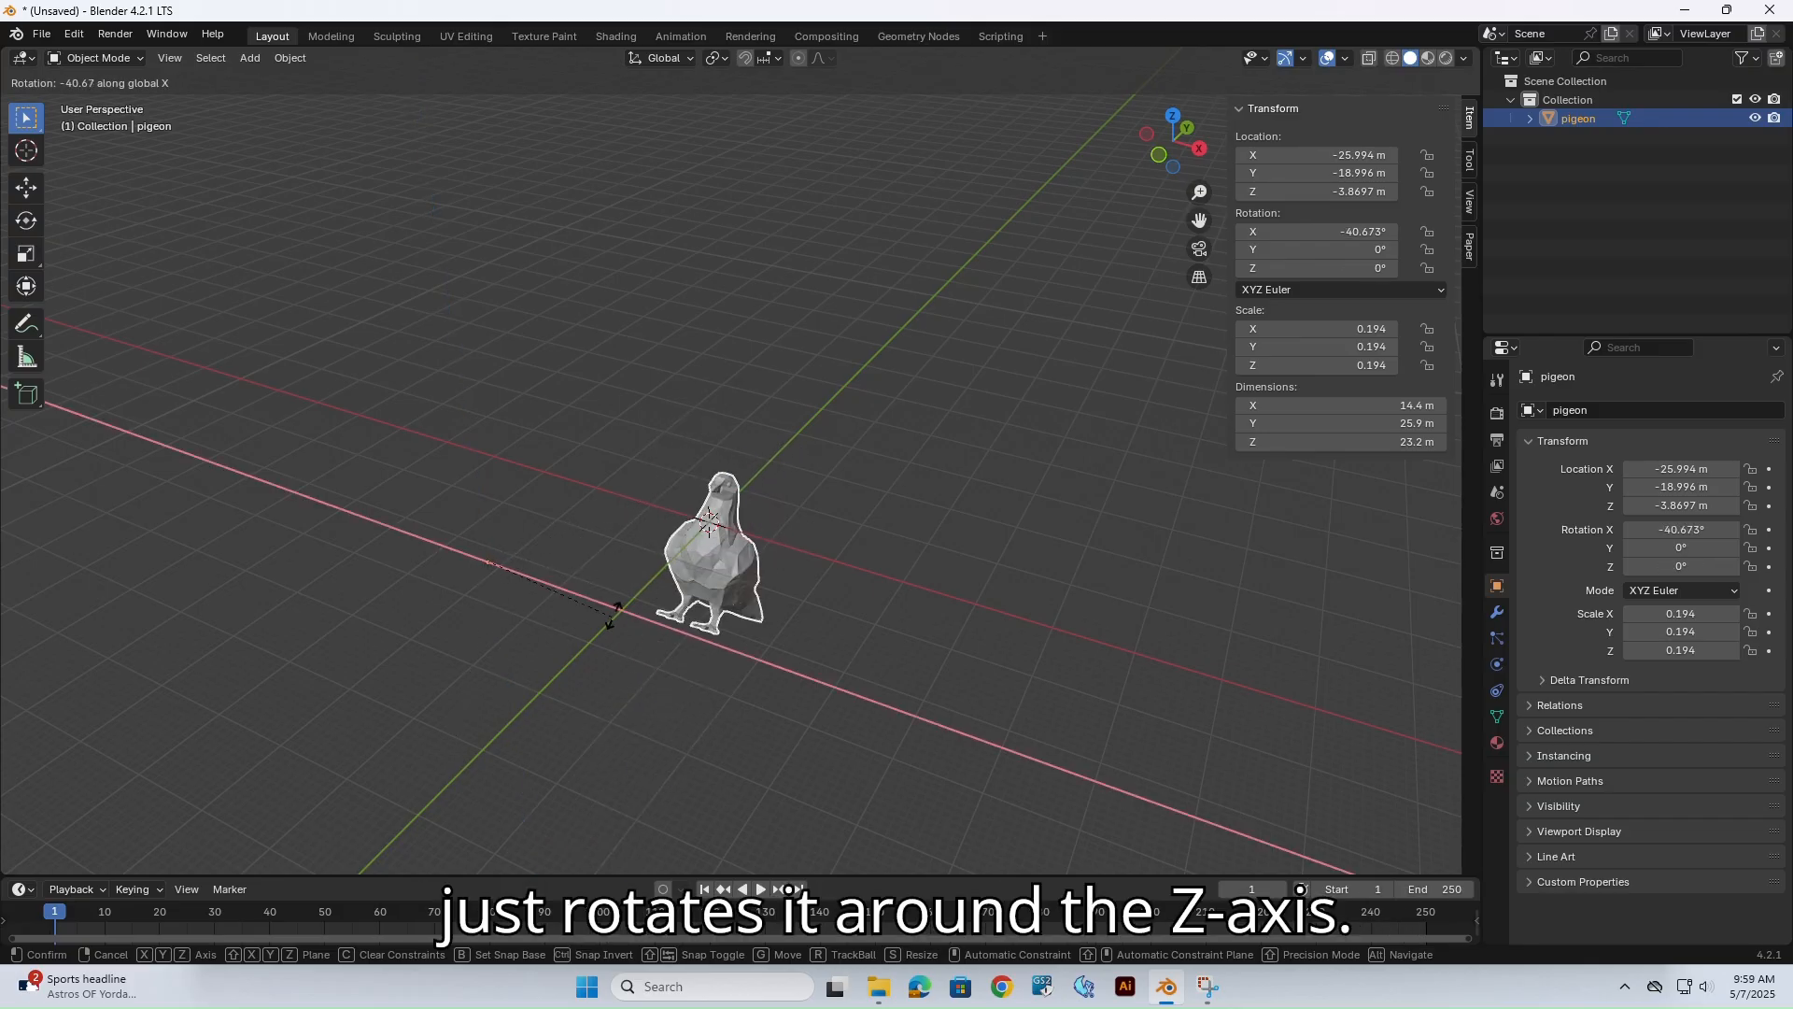
pyautogui.press('Escape')
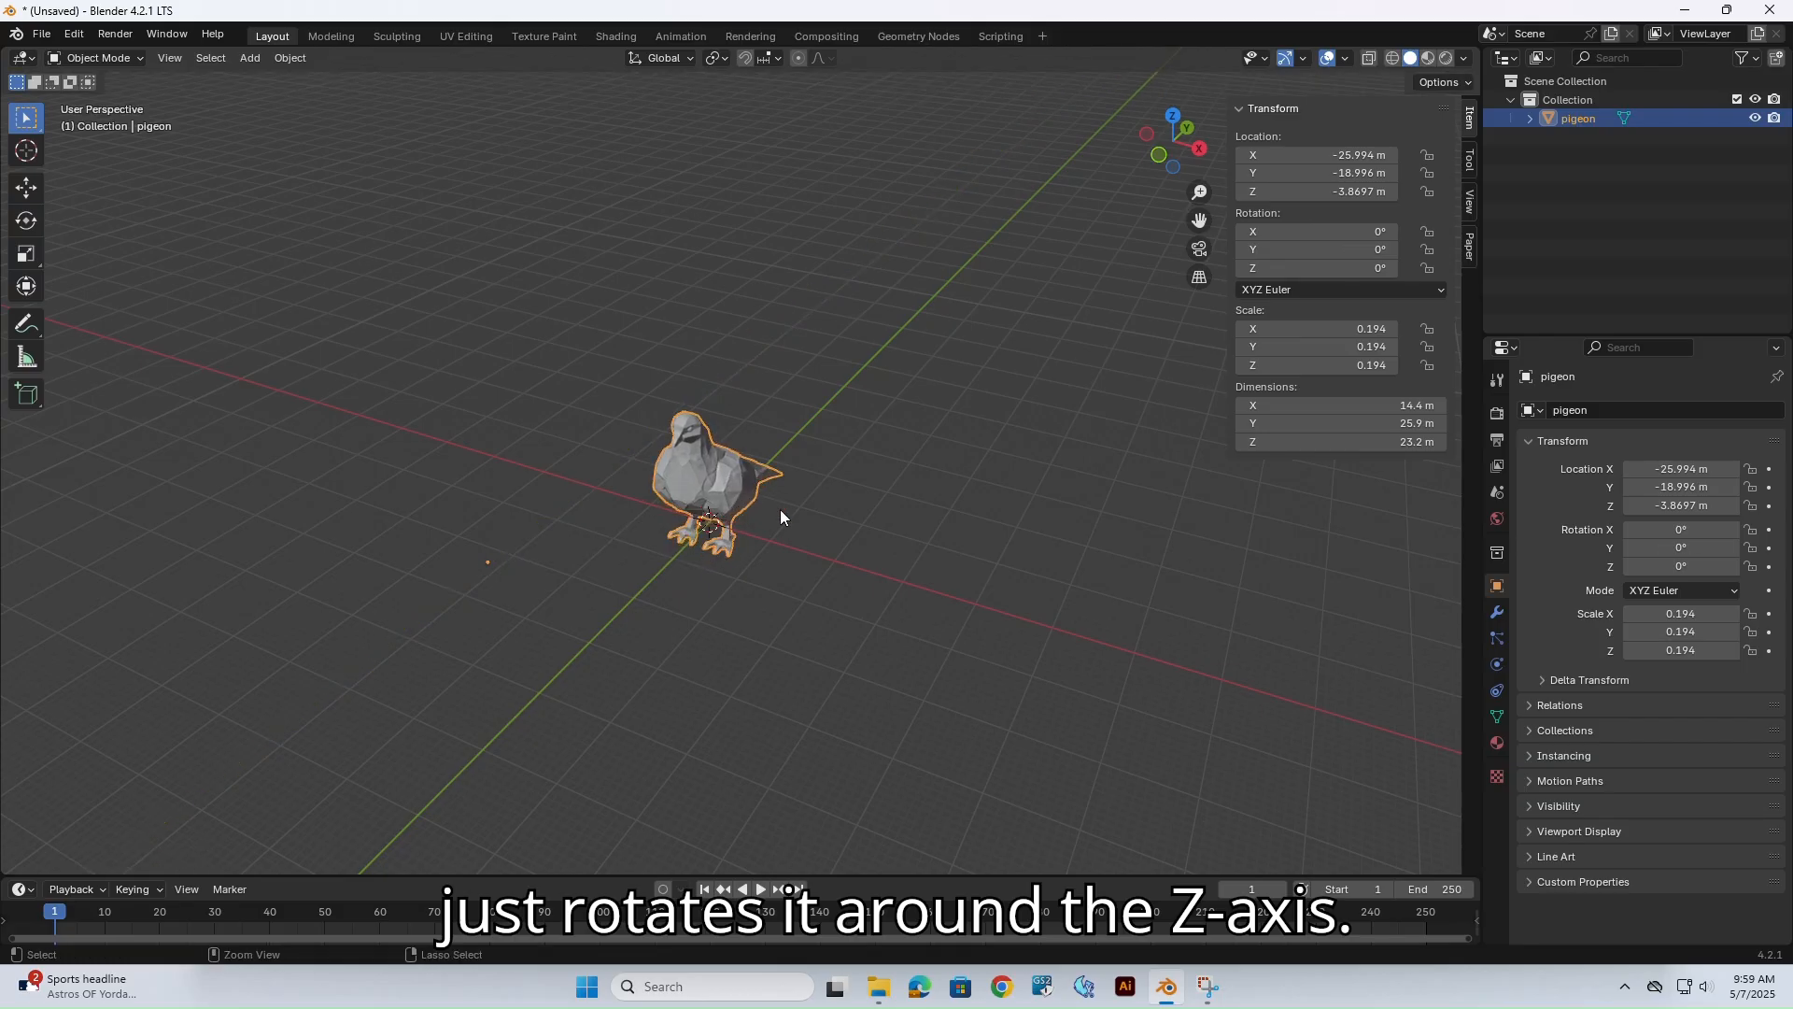
# Try moving the pigeon along only the Y axis and only the Z axis, and undo the move.
pyautogui.moveTo(787, 504); pyautogui.dragTo(882, 485, button='middle')
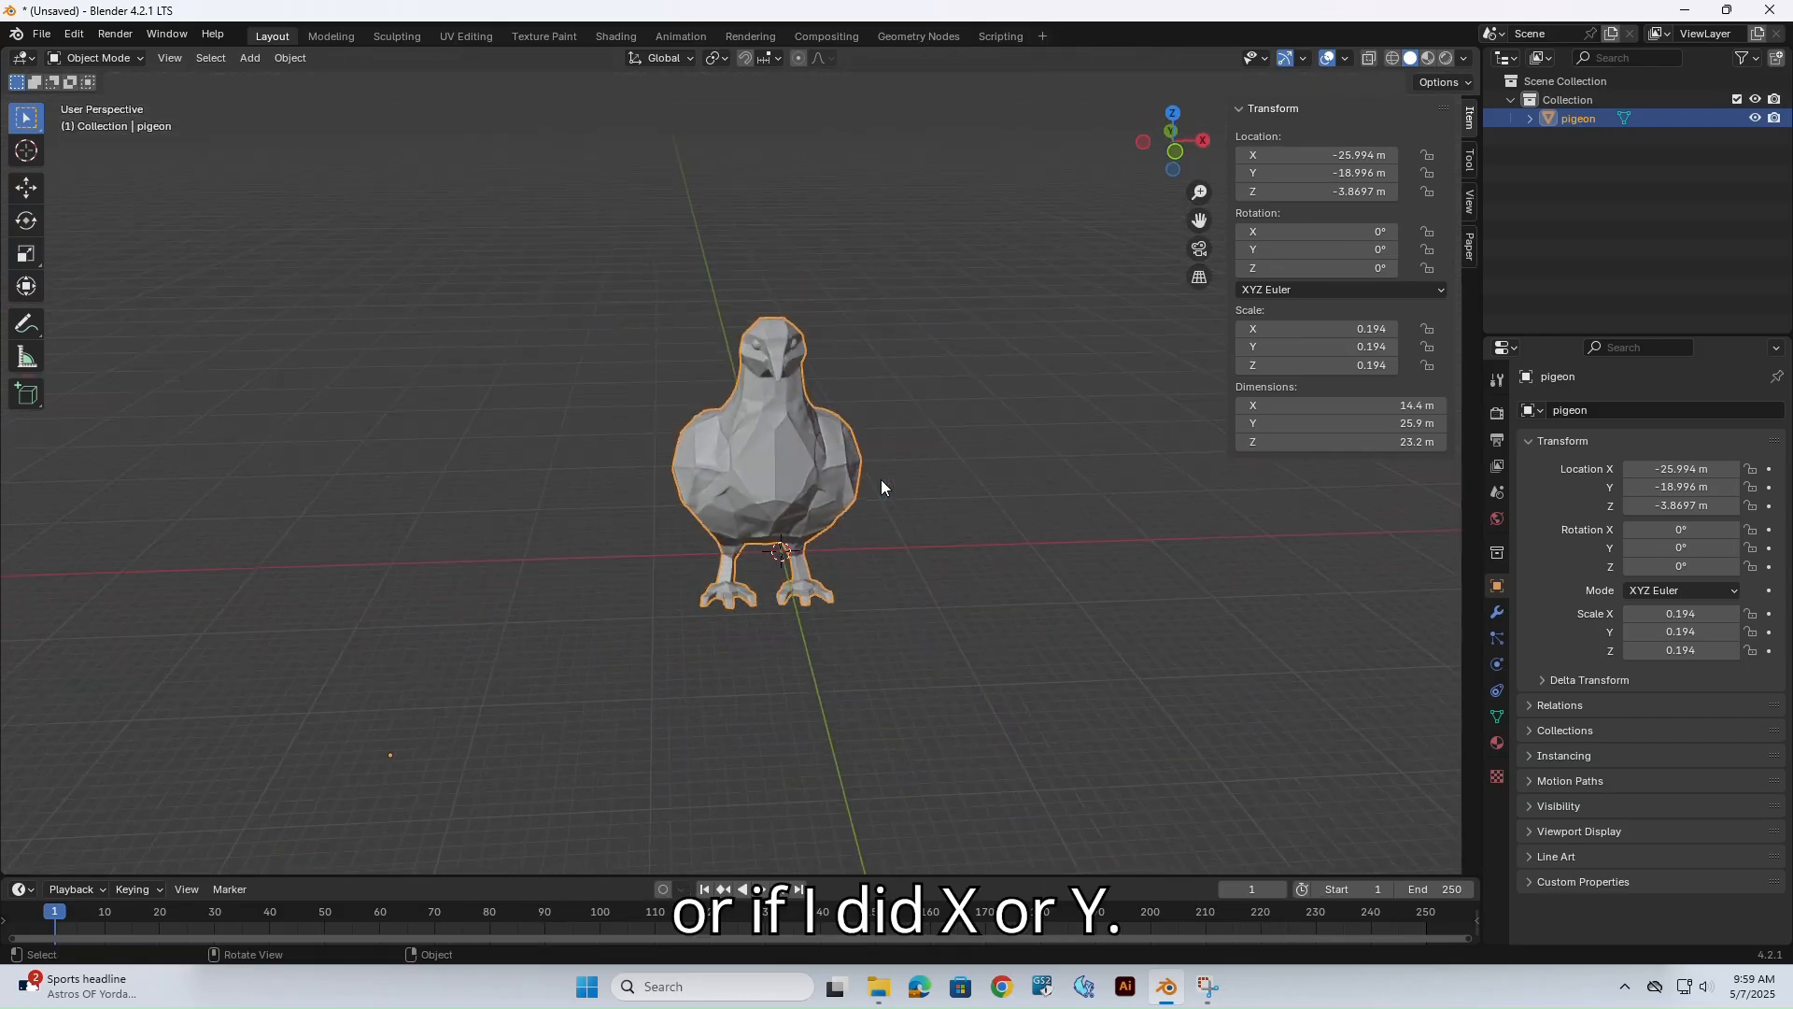
pyautogui.press('g')
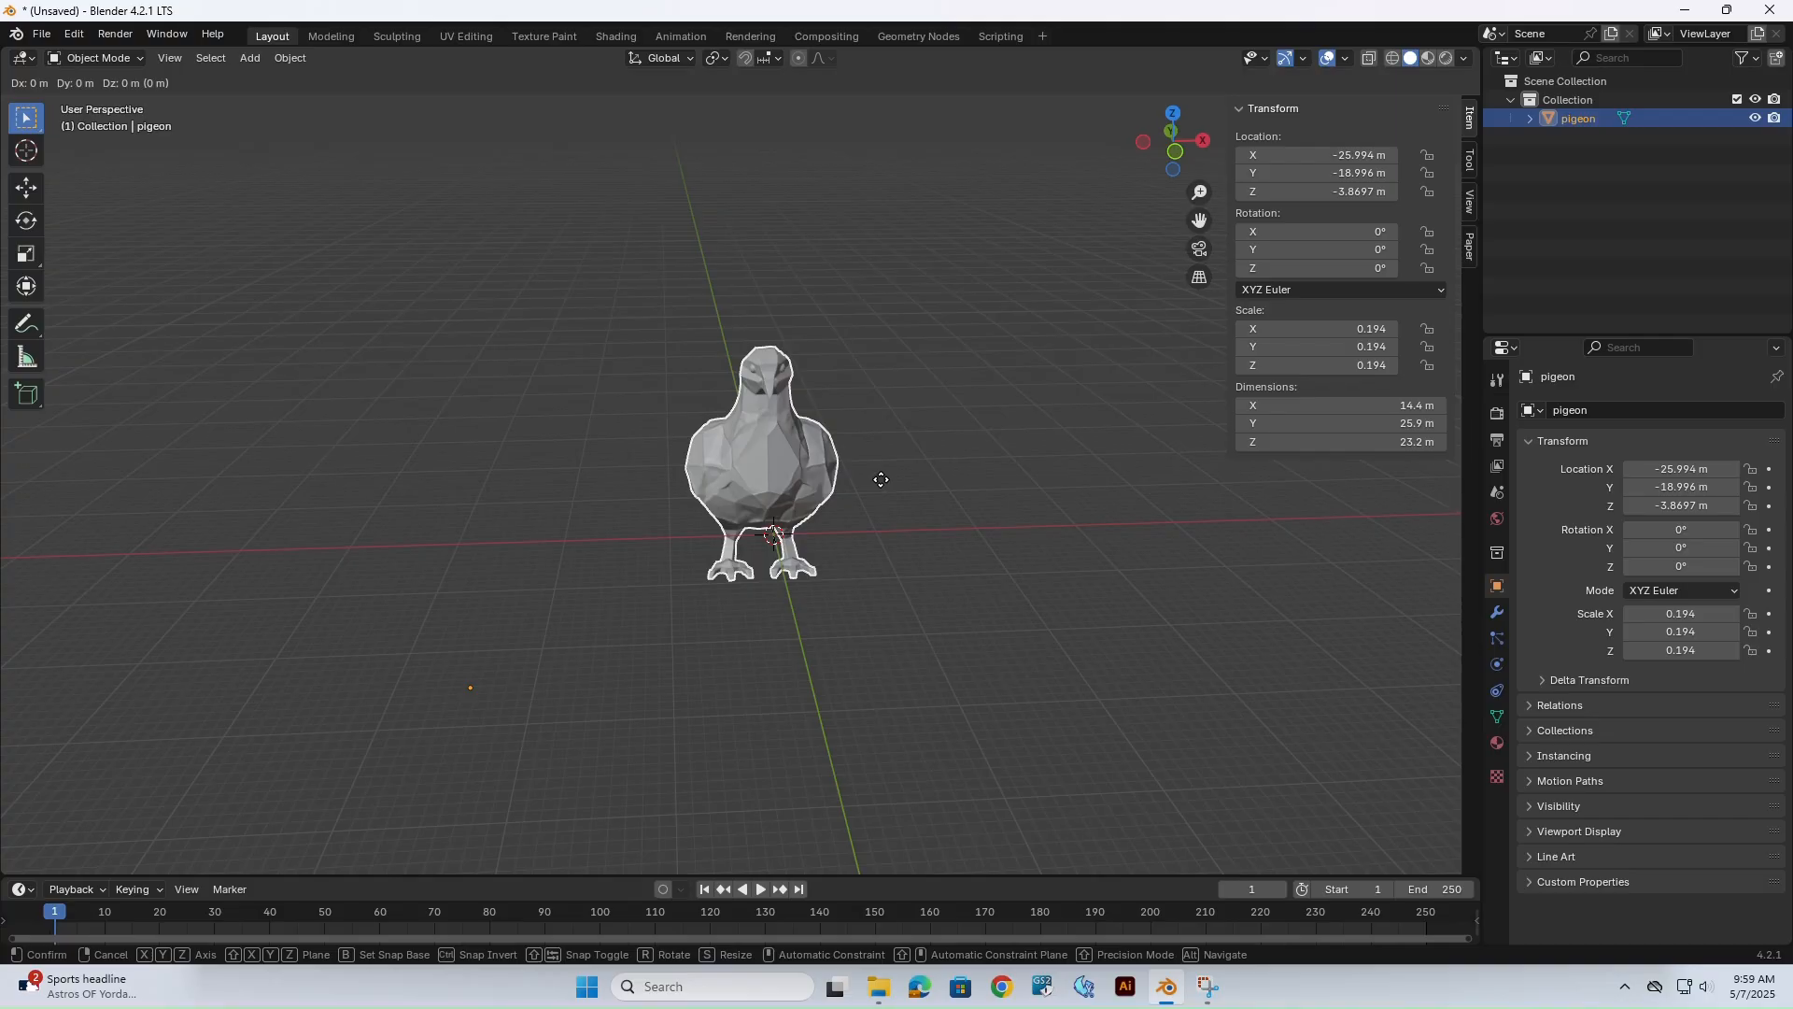
pyautogui.press('y')
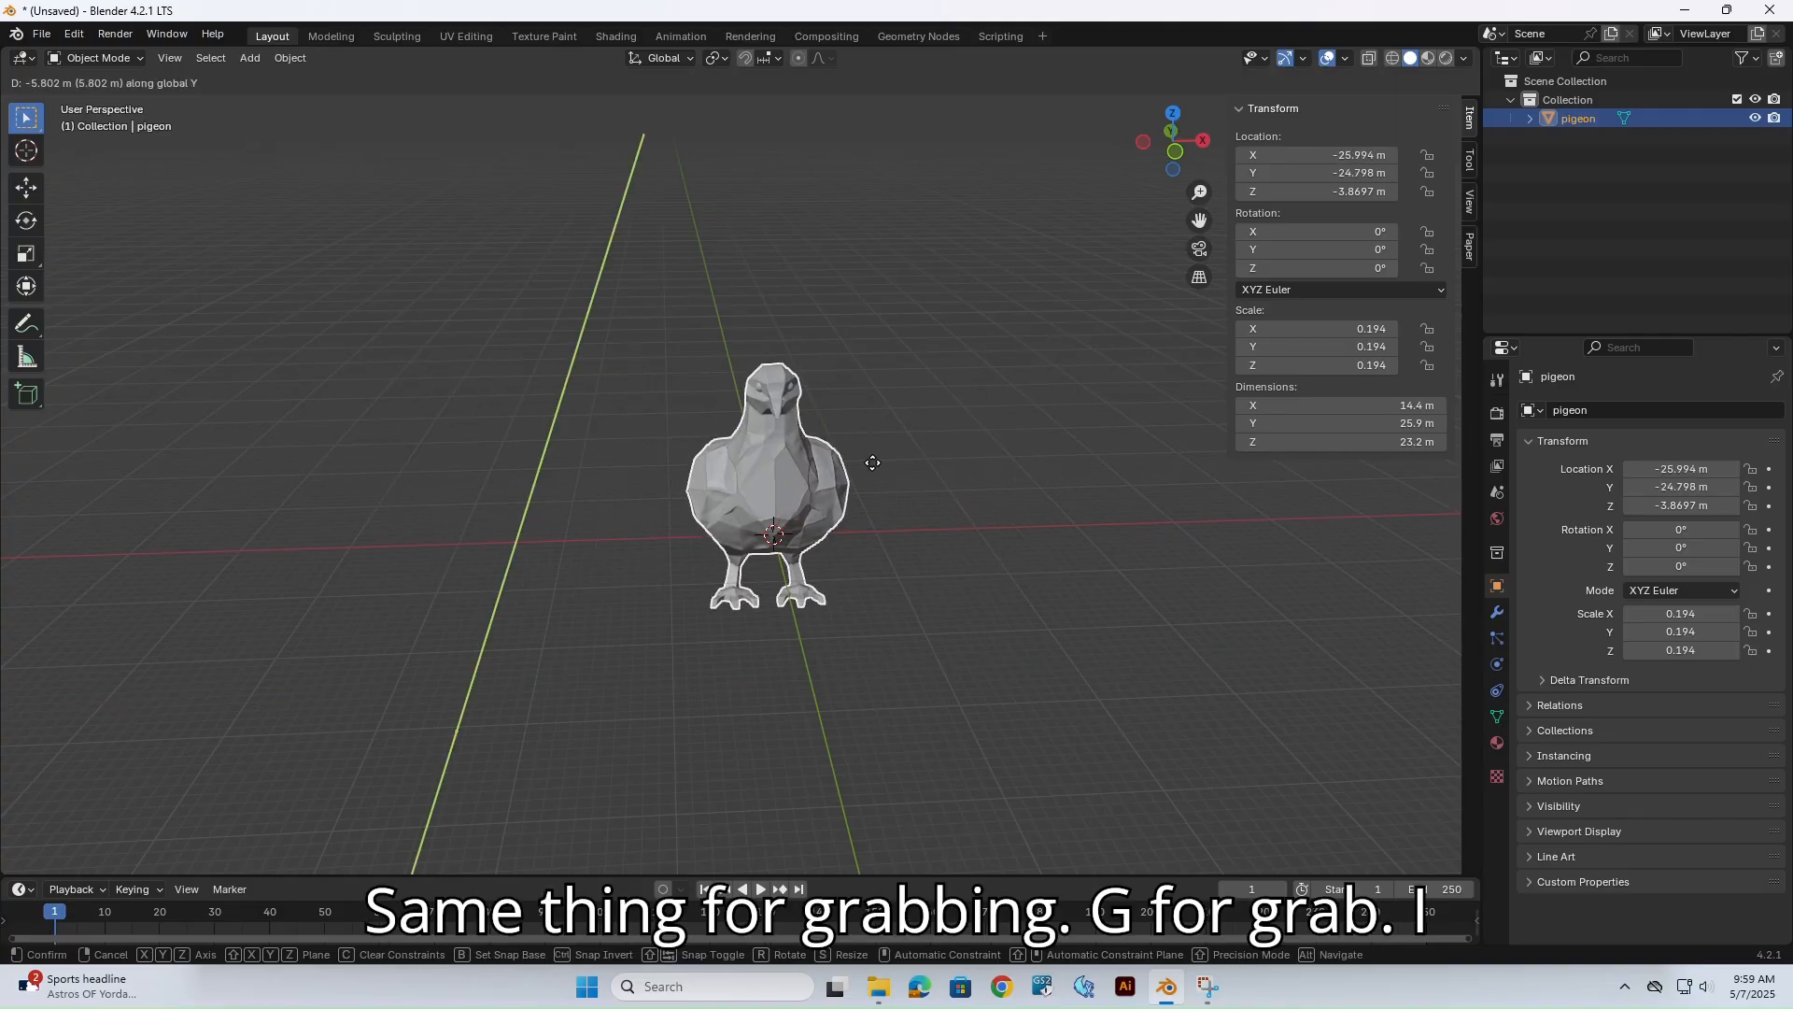
pyautogui.press('z')
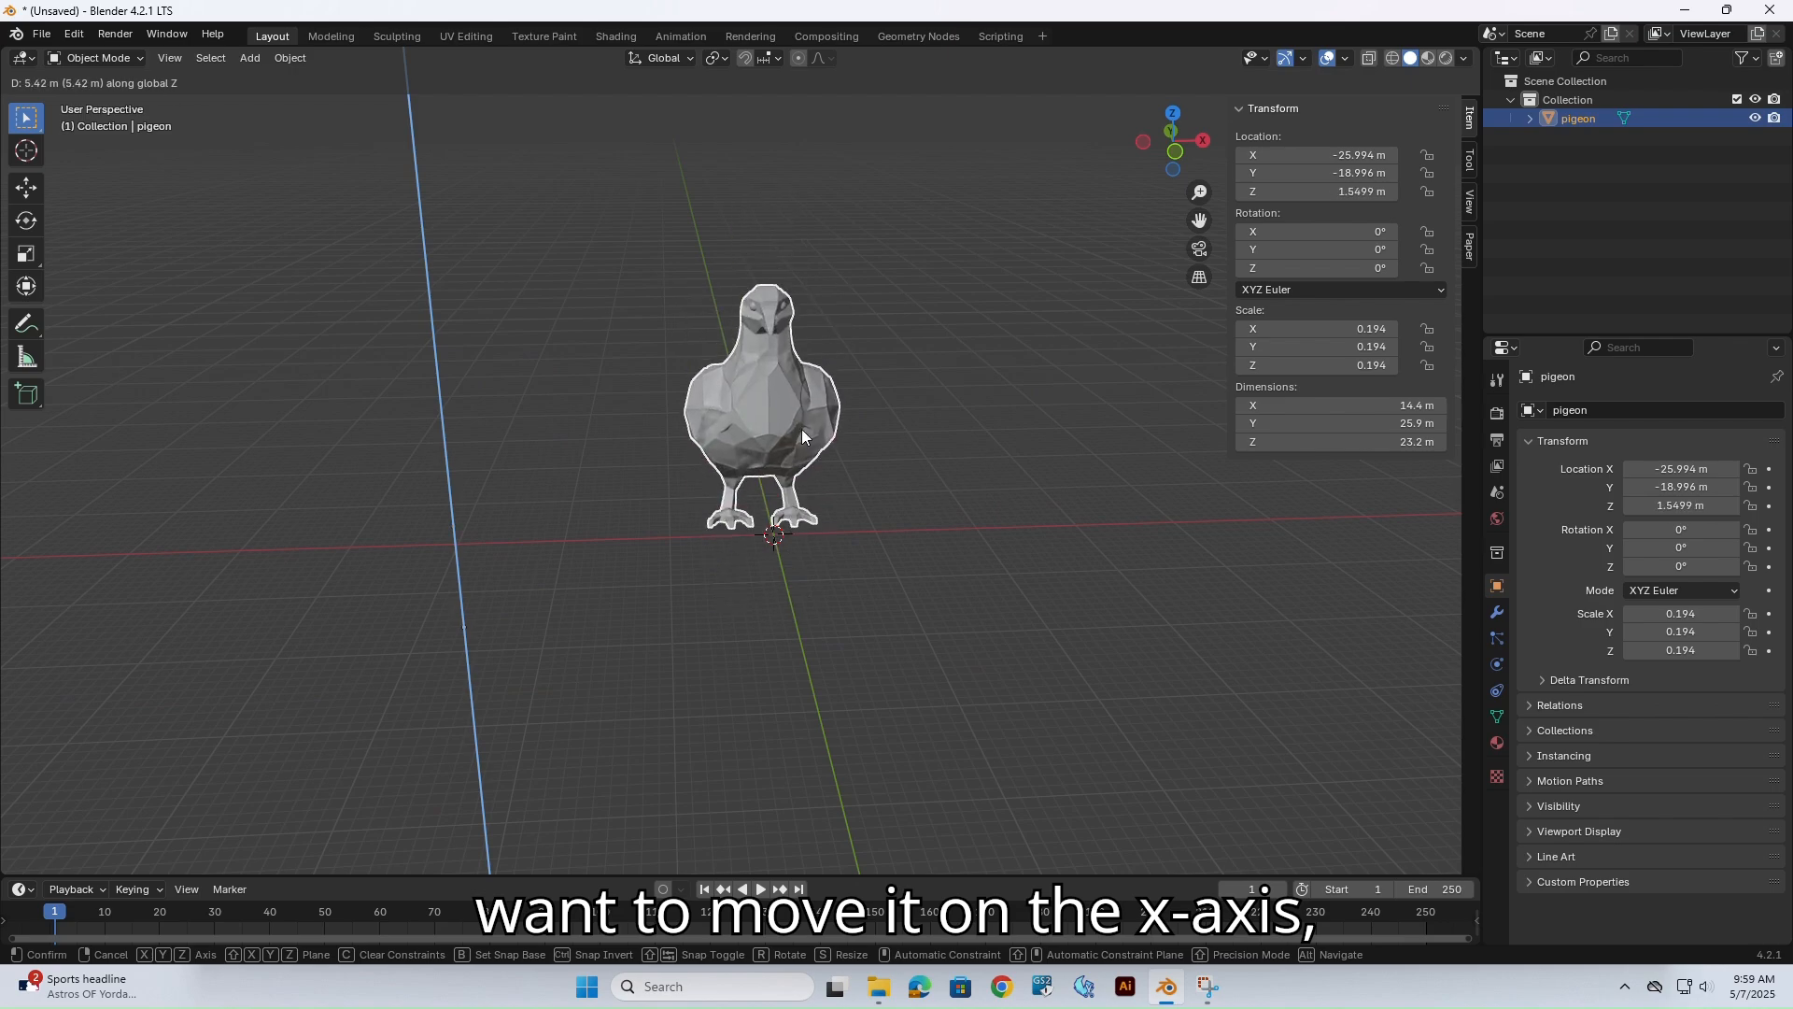
pyautogui.click(802, 429)
pyautogui.hotkey('ctrl', 'z')
# Examine the density of the pigeon's mesh up close in wireframe display, and return to solid shading.
pyautogui.scroll(3, 830, 439)
pyautogui.moveTo(906, 449); pyautogui.dragTo(784, 466, button='middle')
pyautogui.scroll(4, 742, 472)
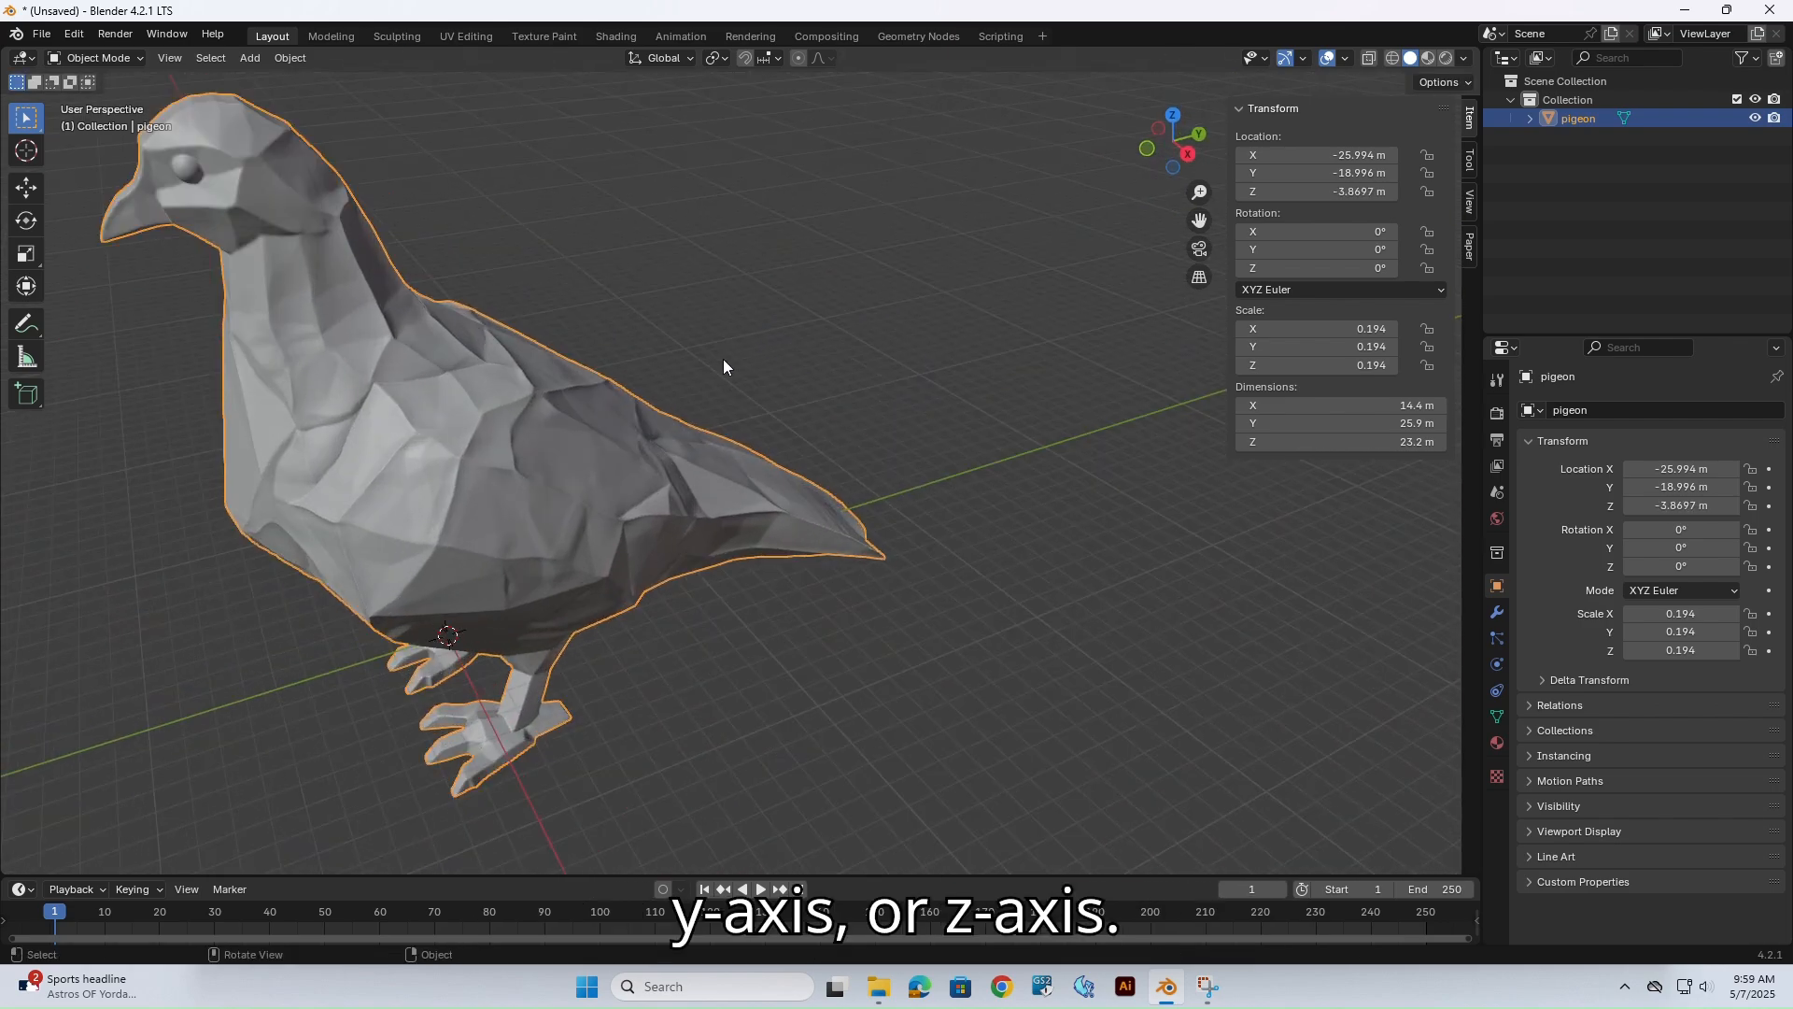
pyautogui.hotkey('alt', 'z')
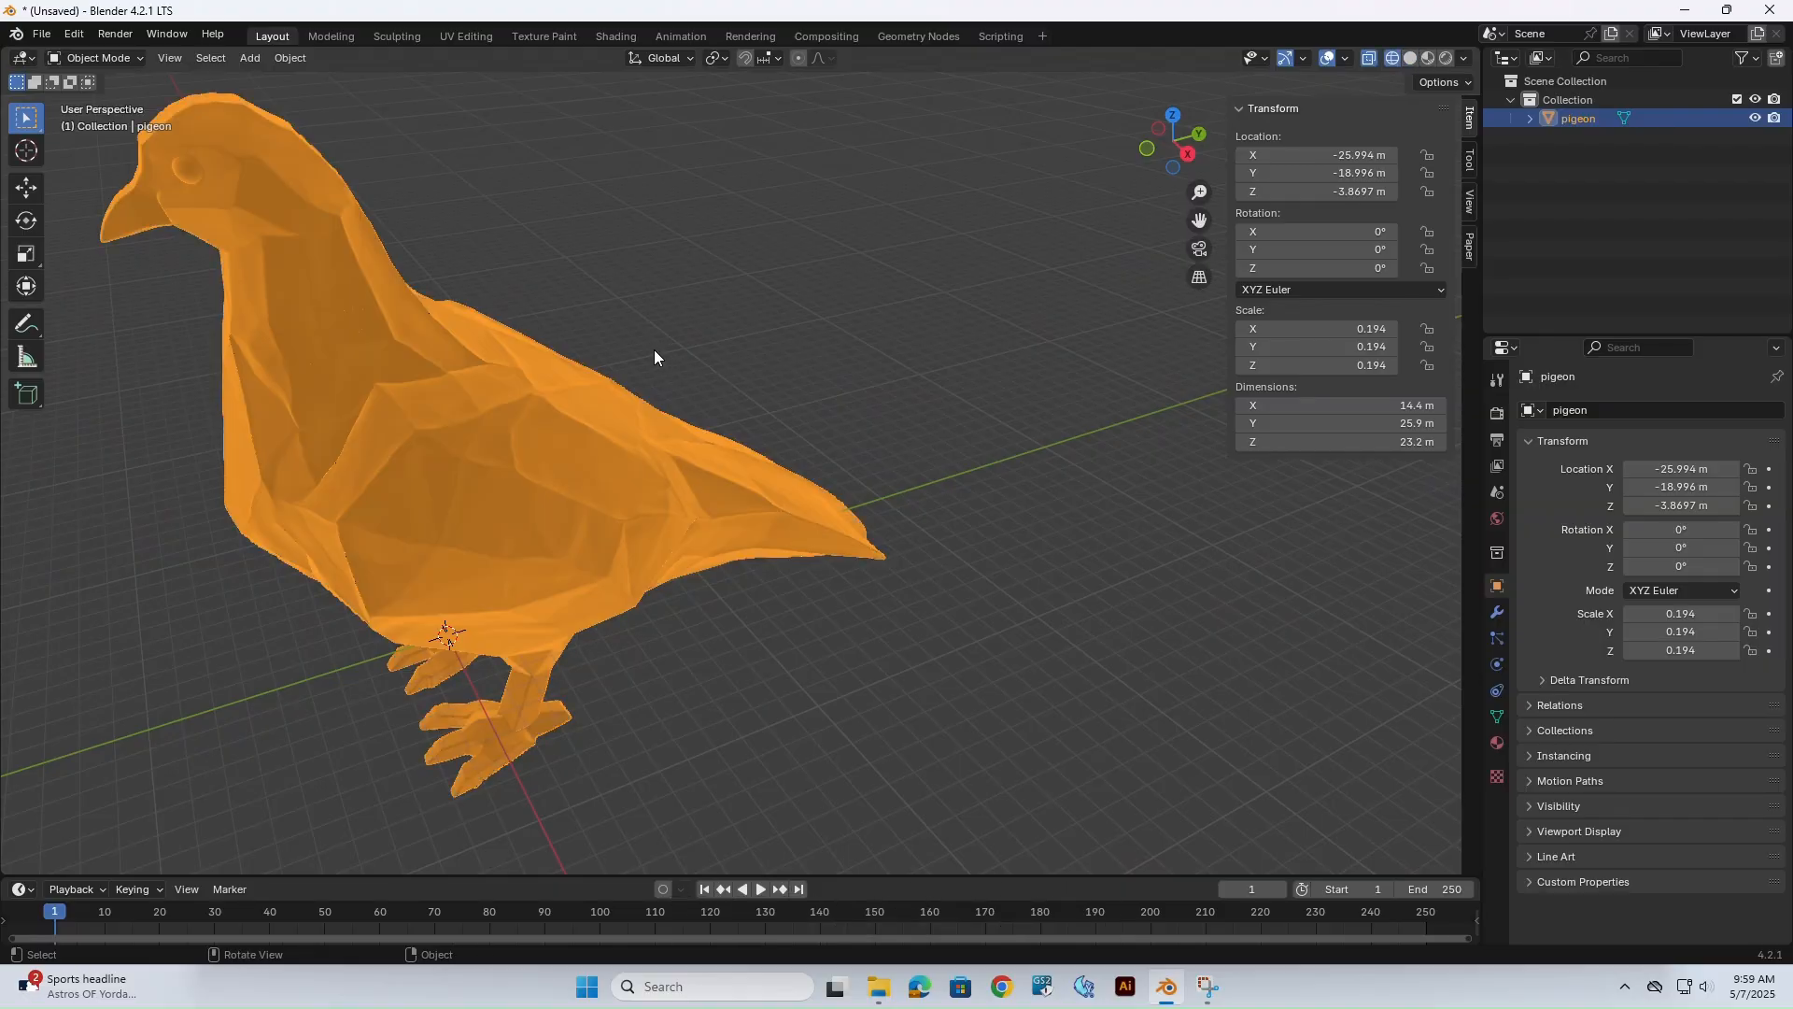
pyautogui.moveTo(654, 355); pyautogui.dragTo(681, 384, button='middle')
pyautogui.scroll(5, 736, 378)
pyautogui.scroll(-5, 729, 377)
pyautogui.scroll(10, 682, 390)
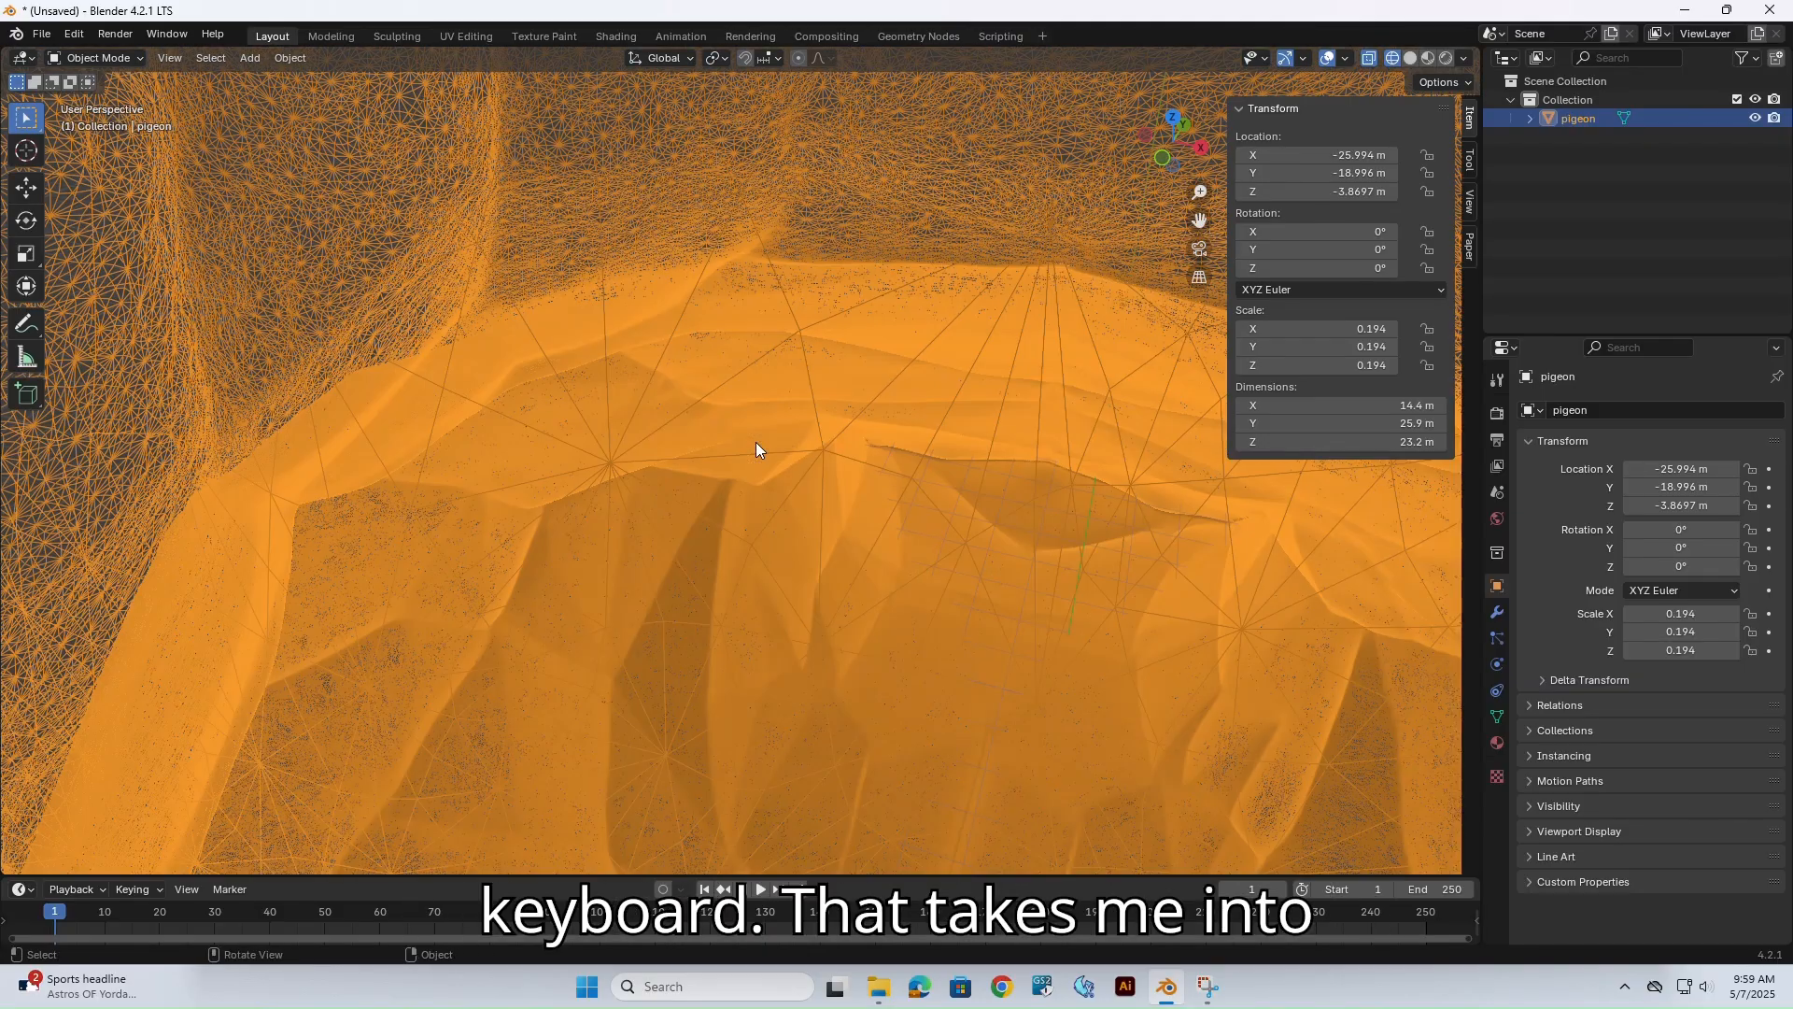
pyautogui.scroll(-9, 478, 250)
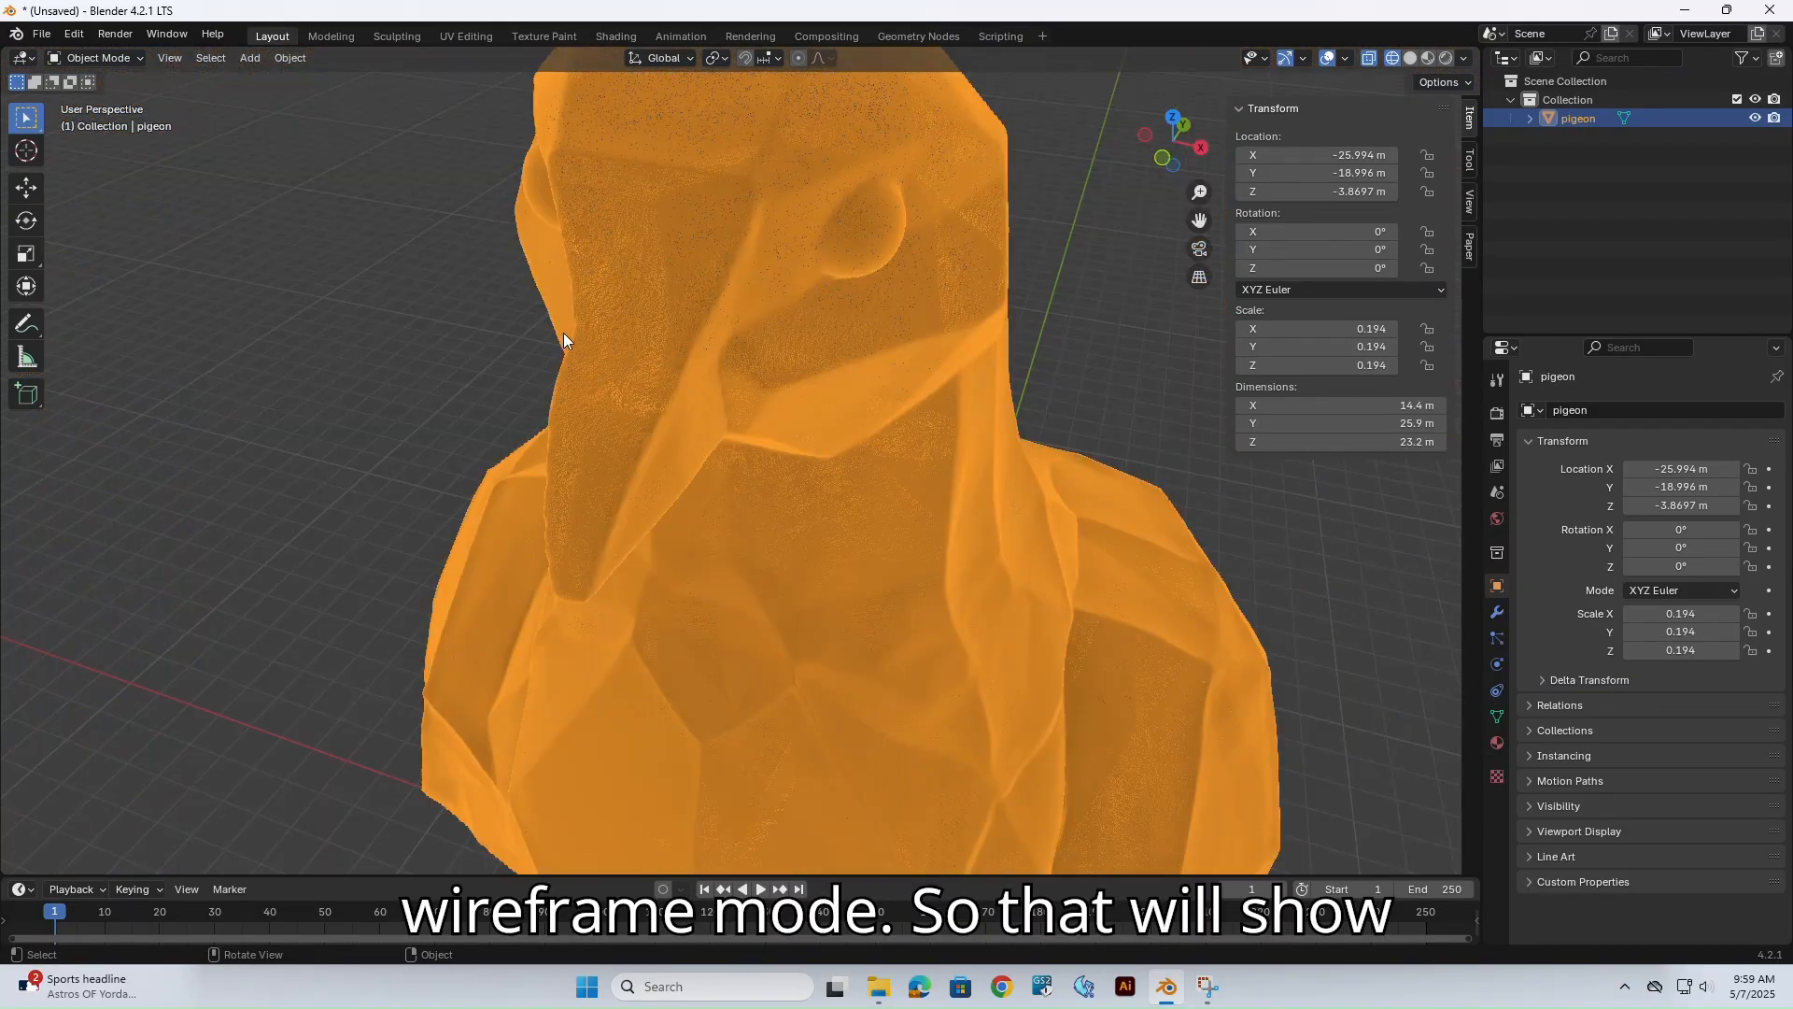
pyautogui.scroll(5, 628, 355)
pyautogui.hotkey('shift', 'z')
pyautogui.scroll(-5, 632, 357)
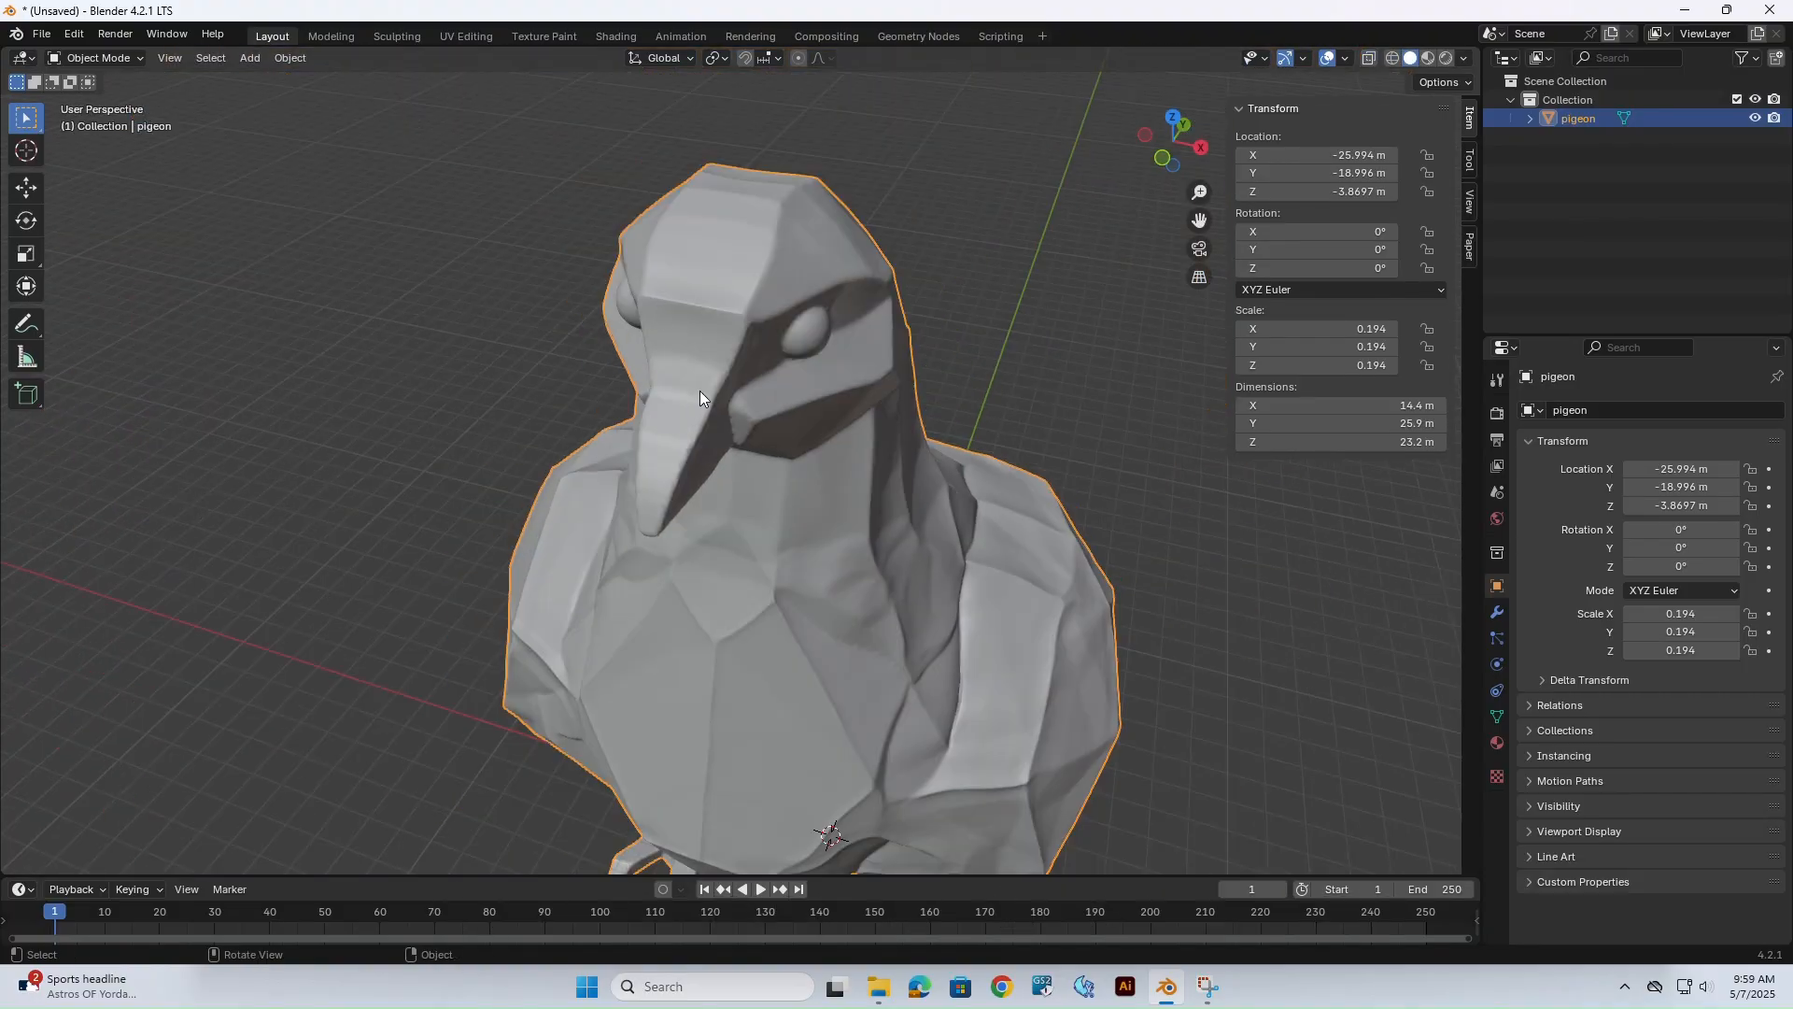
# Enter Edit Mode on the pigeon and box-select a rectangular patch of vertices on the side of its body.
pyautogui.moveTo(700, 397); pyautogui.dragTo(632, 417, button='middle')
pyautogui.scroll(-2, 692, 416)
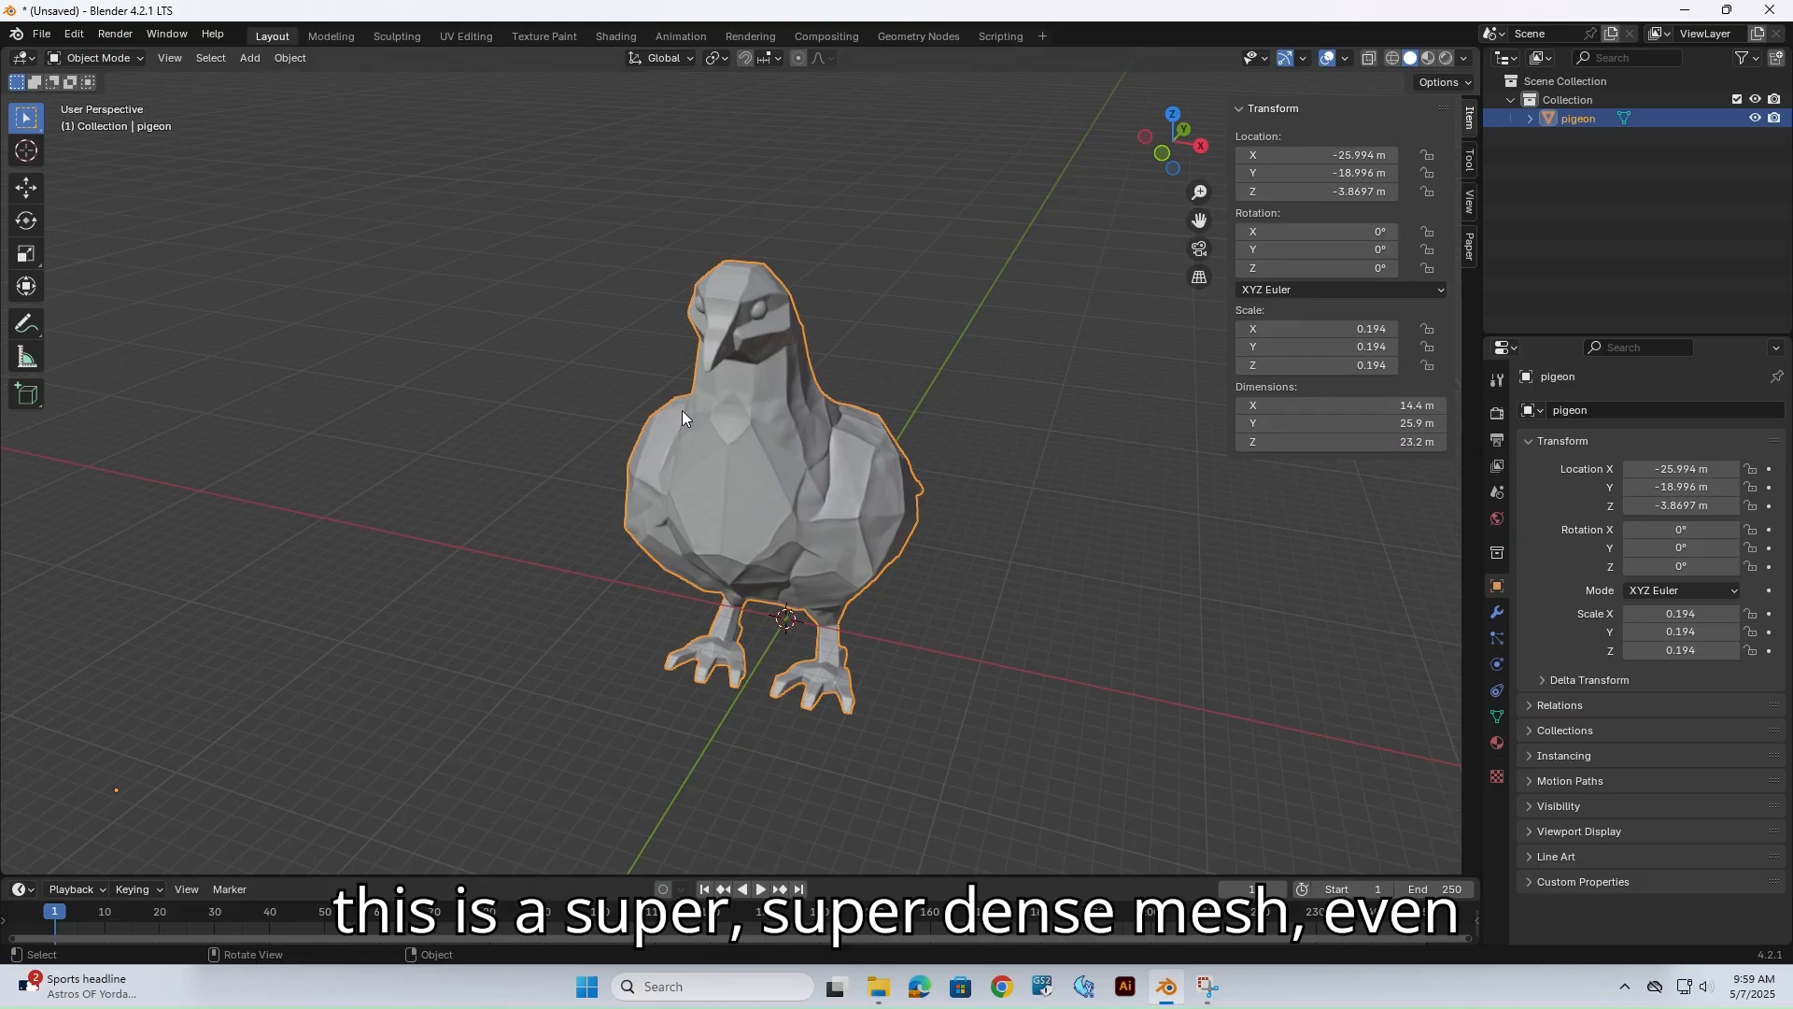
pyautogui.press('Tab')
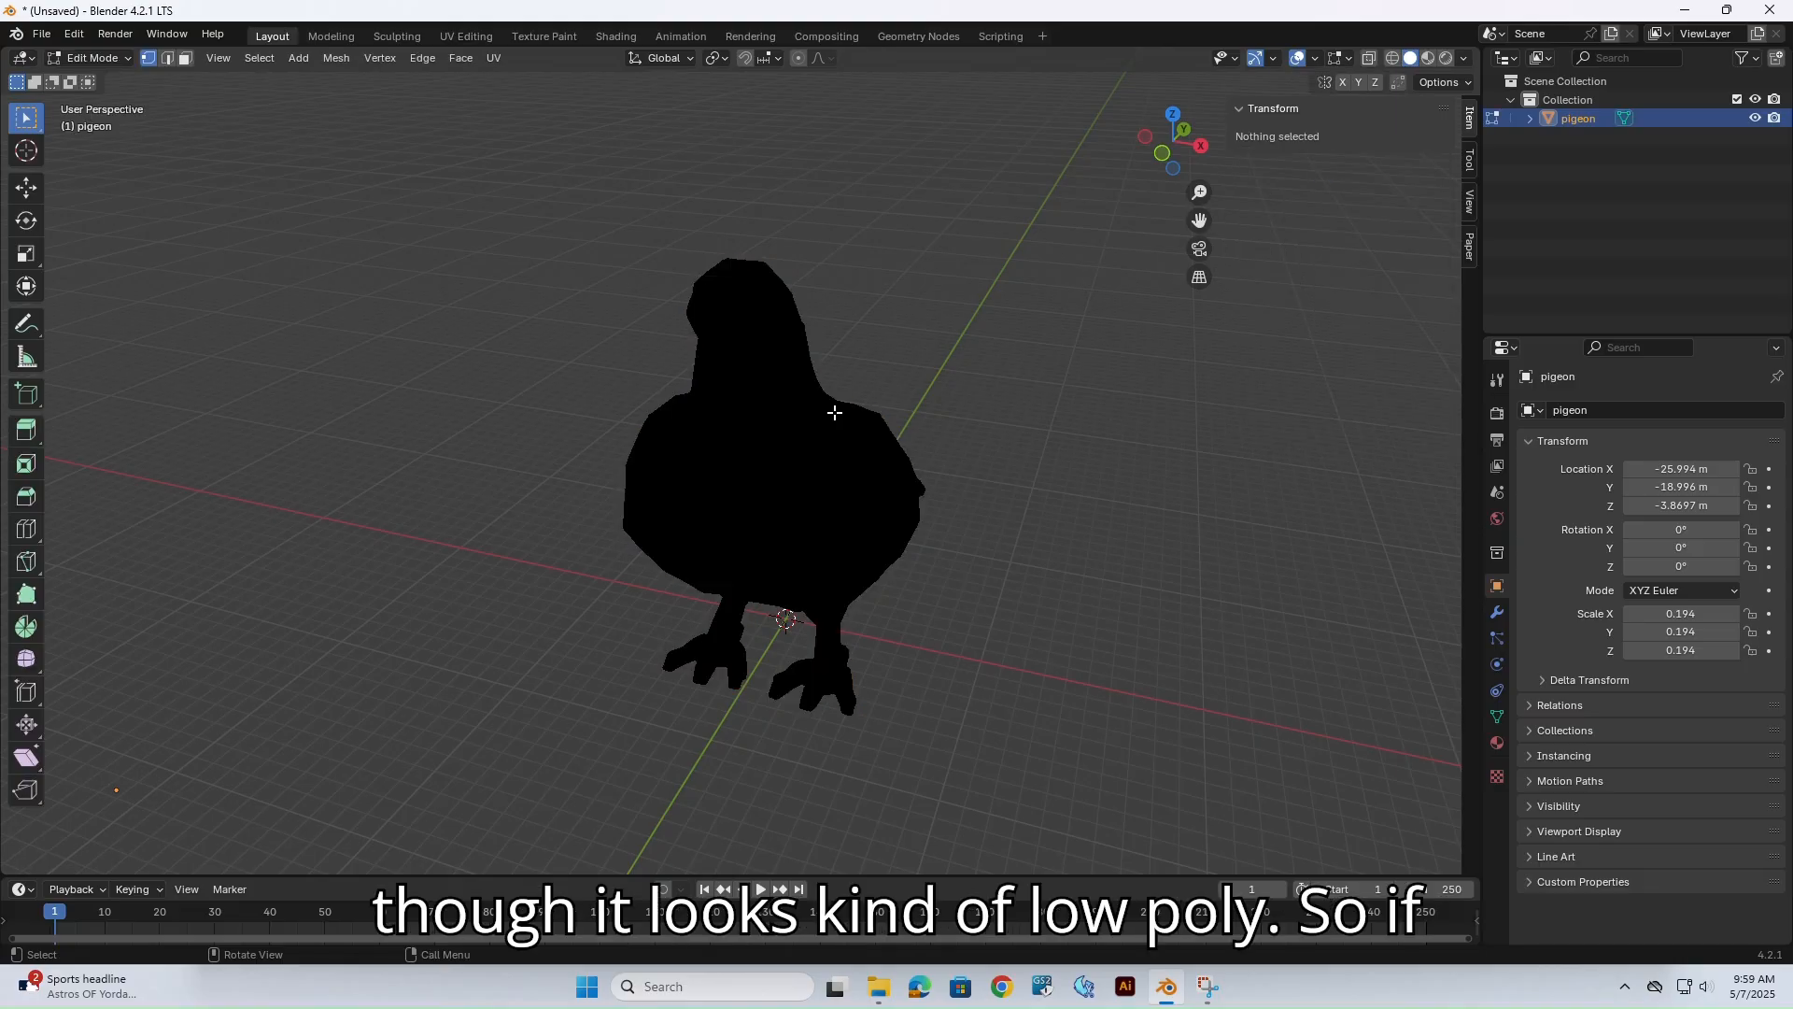
pyautogui.moveTo(826, 441); pyautogui.dragTo(789, 433, button='middle')
pyautogui.scroll(5, 641, 507)
pyautogui.scroll(2, 642, 507)
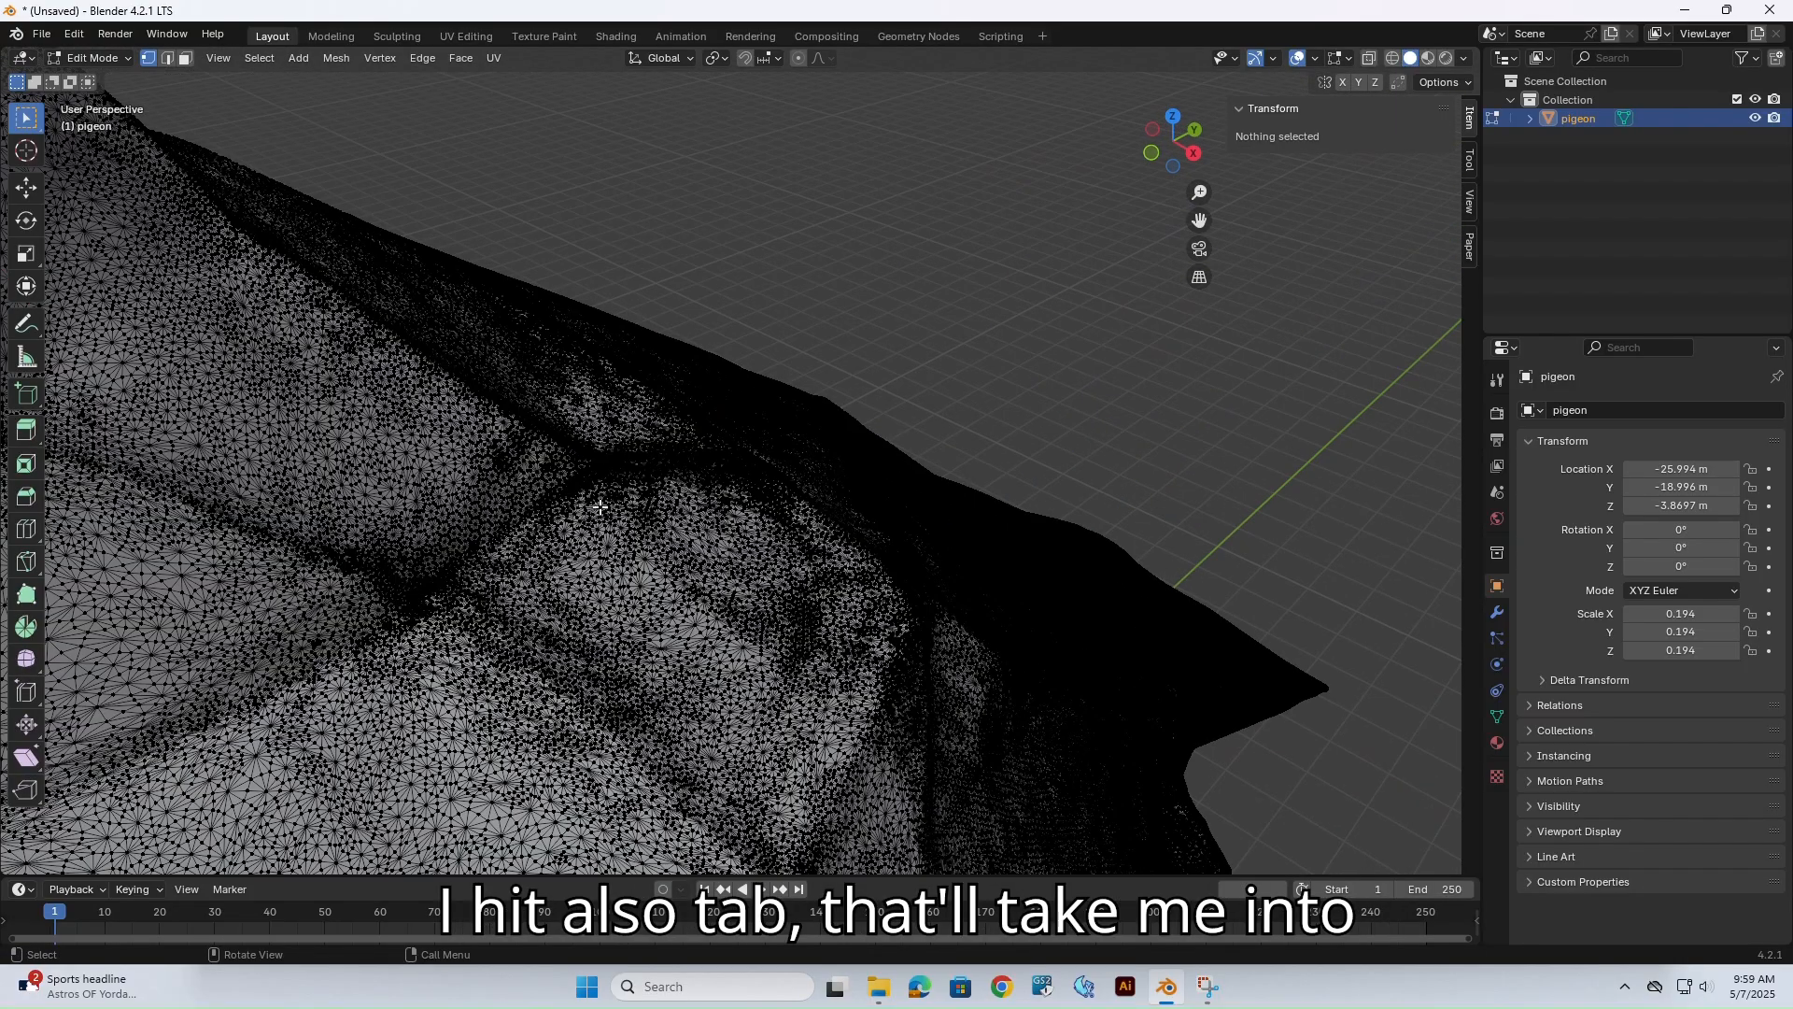
pyautogui.scroll(5, 679, 488)
pyautogui.moveTo(765, 369); pyautogui.dragTo(572, 531)
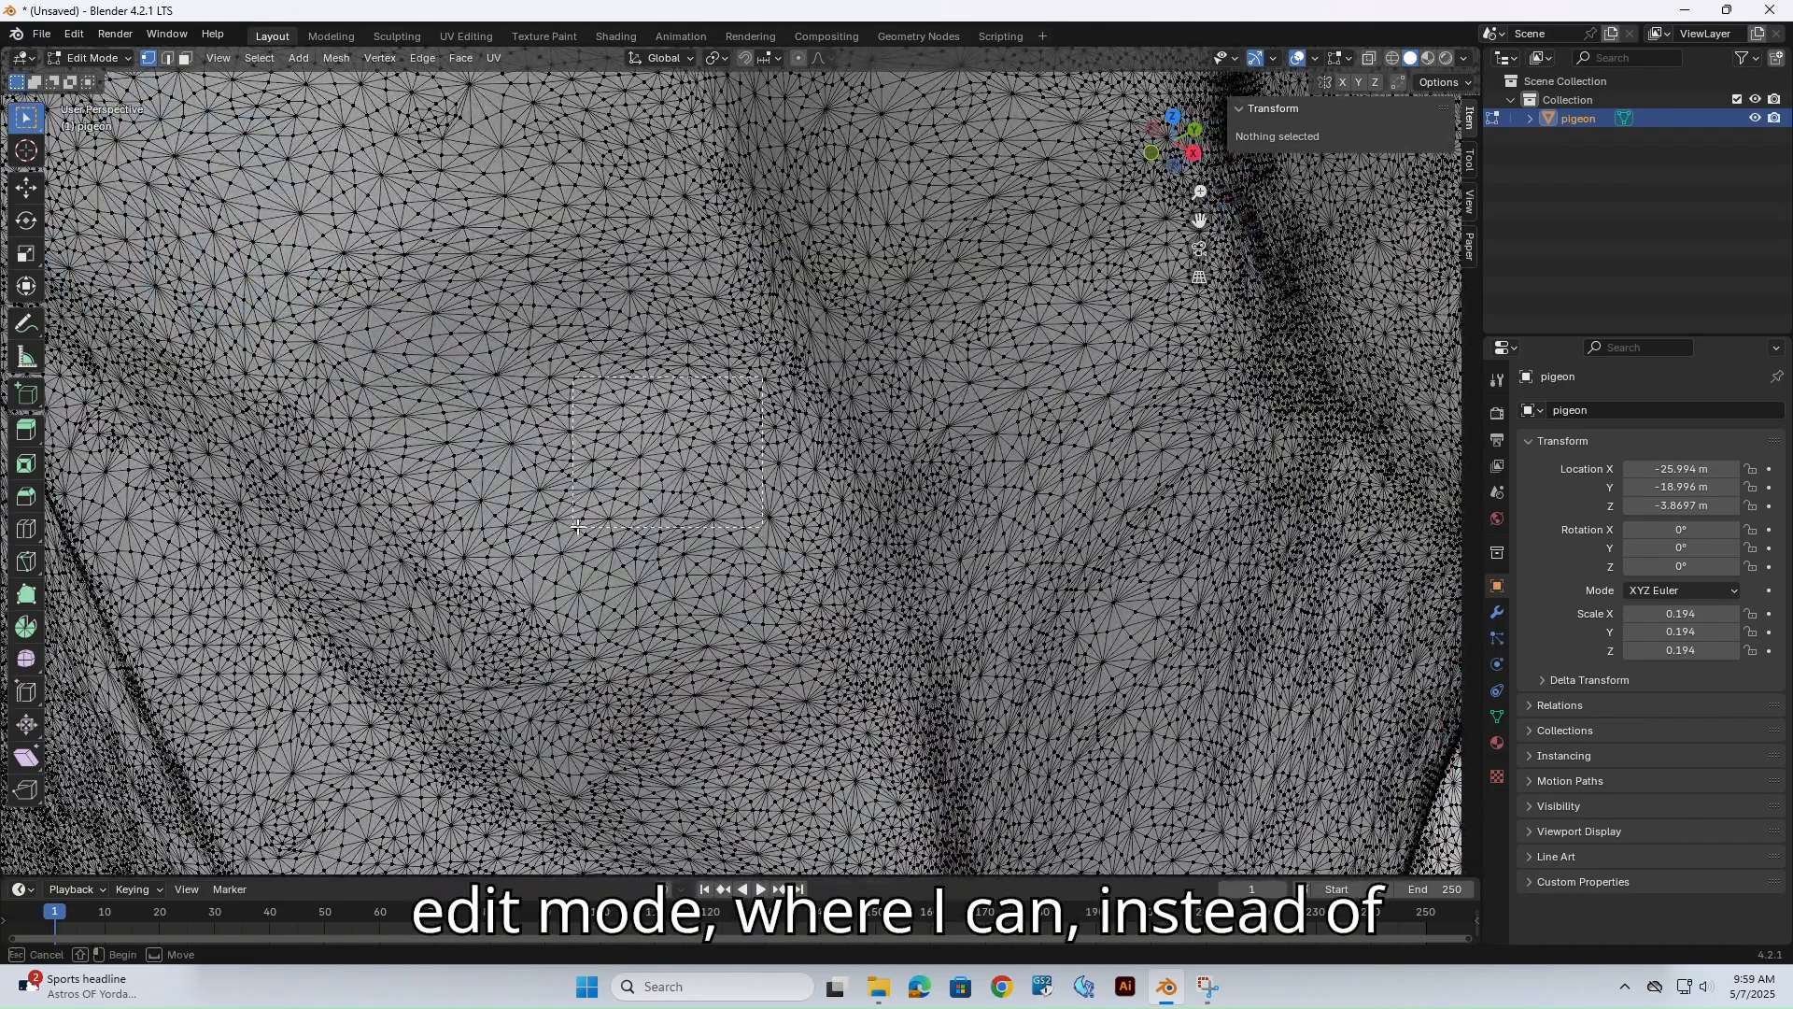
pyautogui.moveTo(579, 250); pyautogui.dragTo(991, 542)
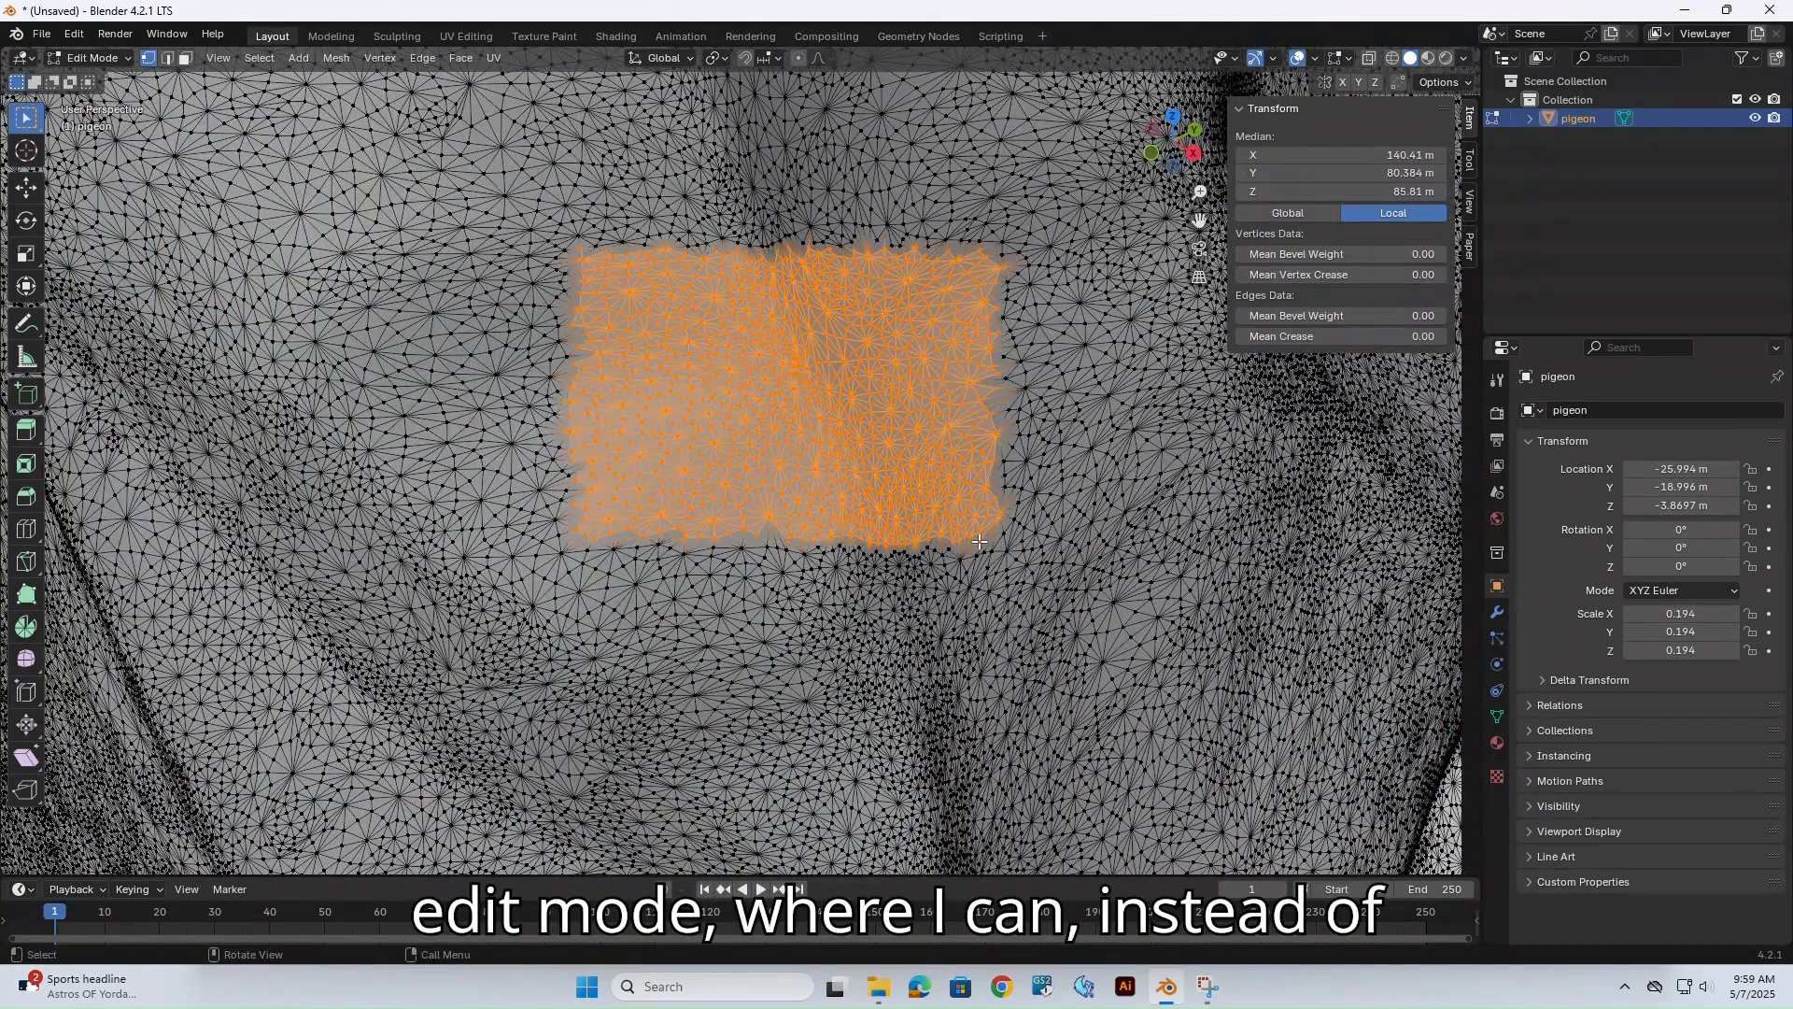
pyautogui.scroll(-5, 971, 542)
pyautogui.scroll(-8, 970, 540)
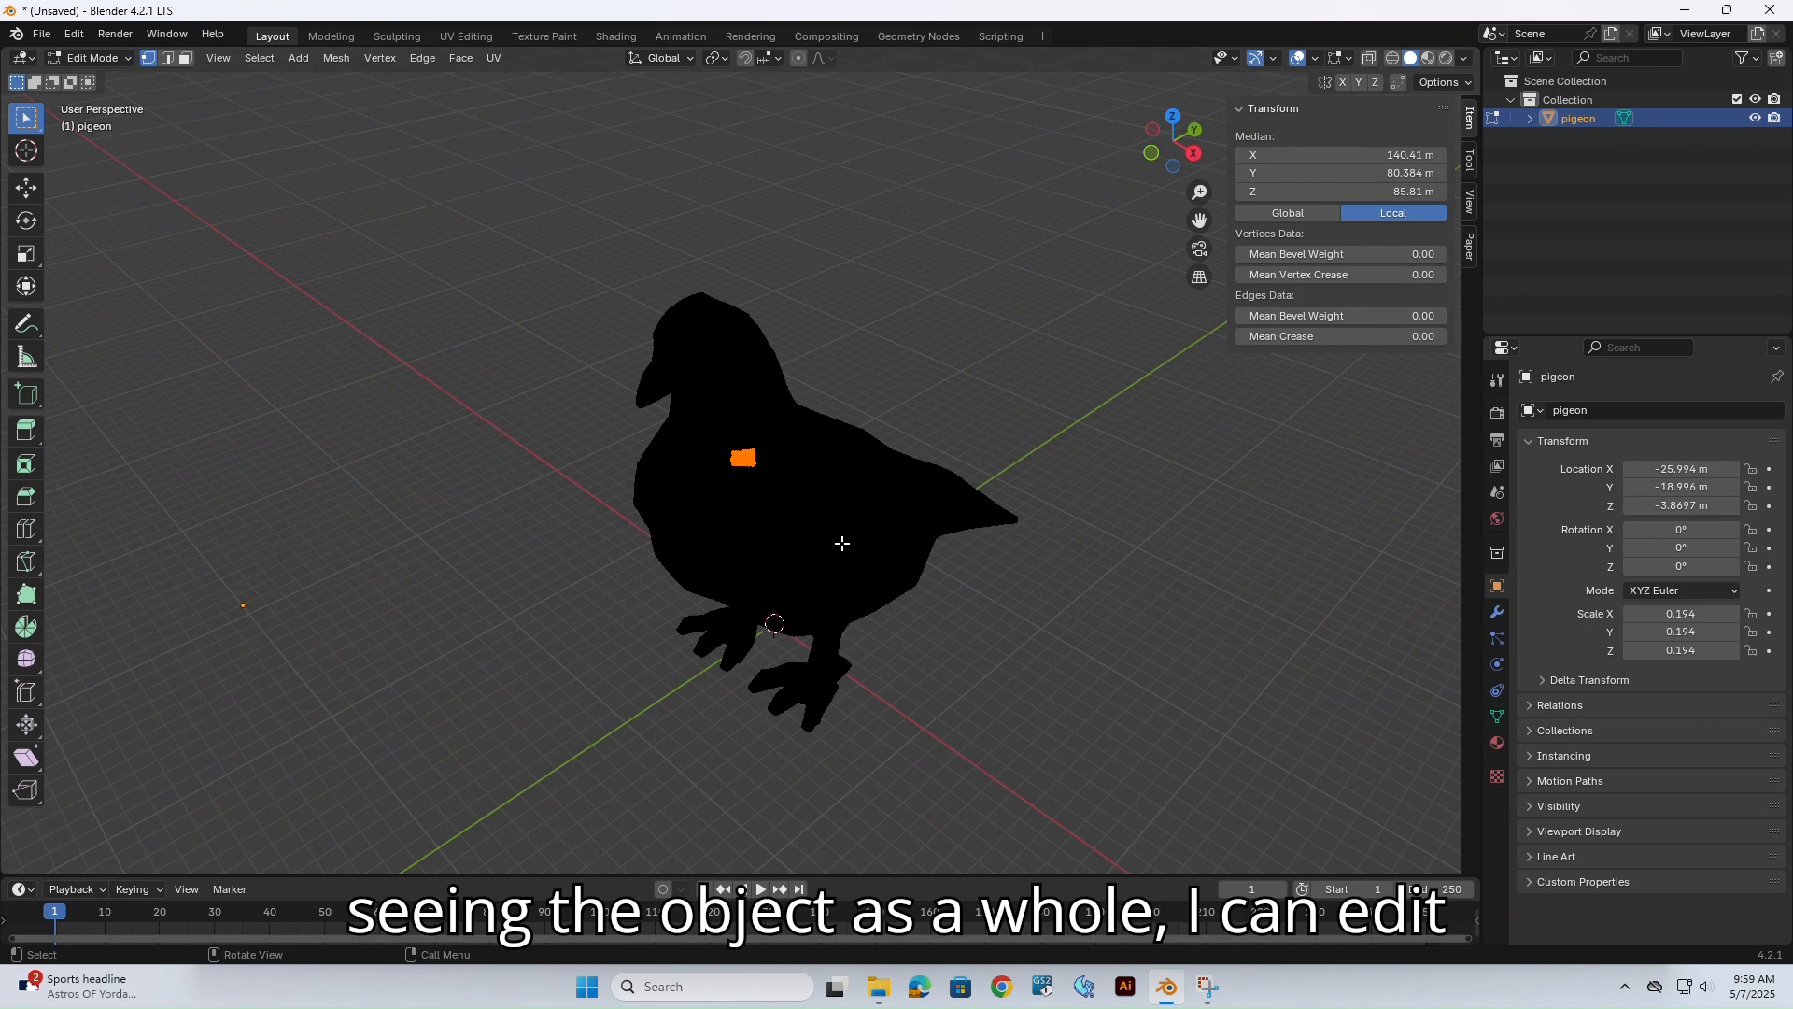
# Return to Object Mode and deselect the pigeon.
pyautogui.press('Tab')
pyautogui.moveTo(905, 559); pyautogui.dragTo(918, 557, button='middle')
pyautogui.click(1031, 614)
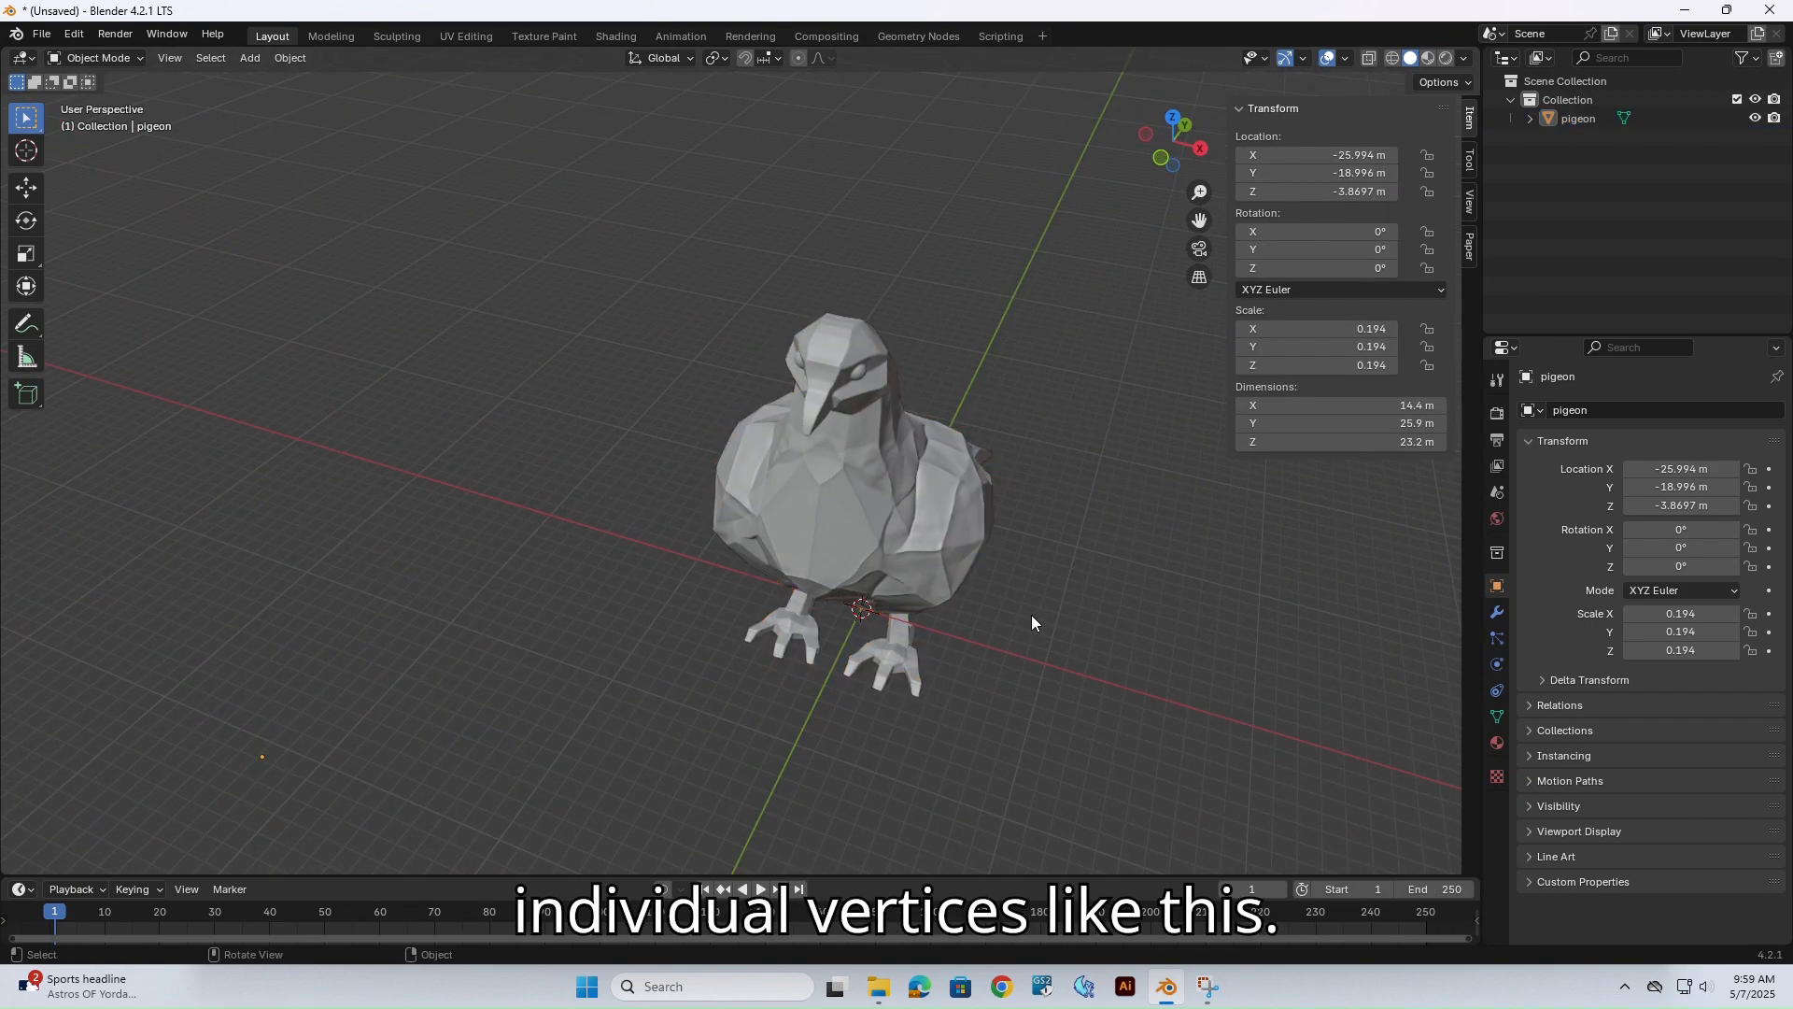
# Select the pigeon and add a Decimate modifier to it.
pyautogui.scroll(5, 1027, 615)
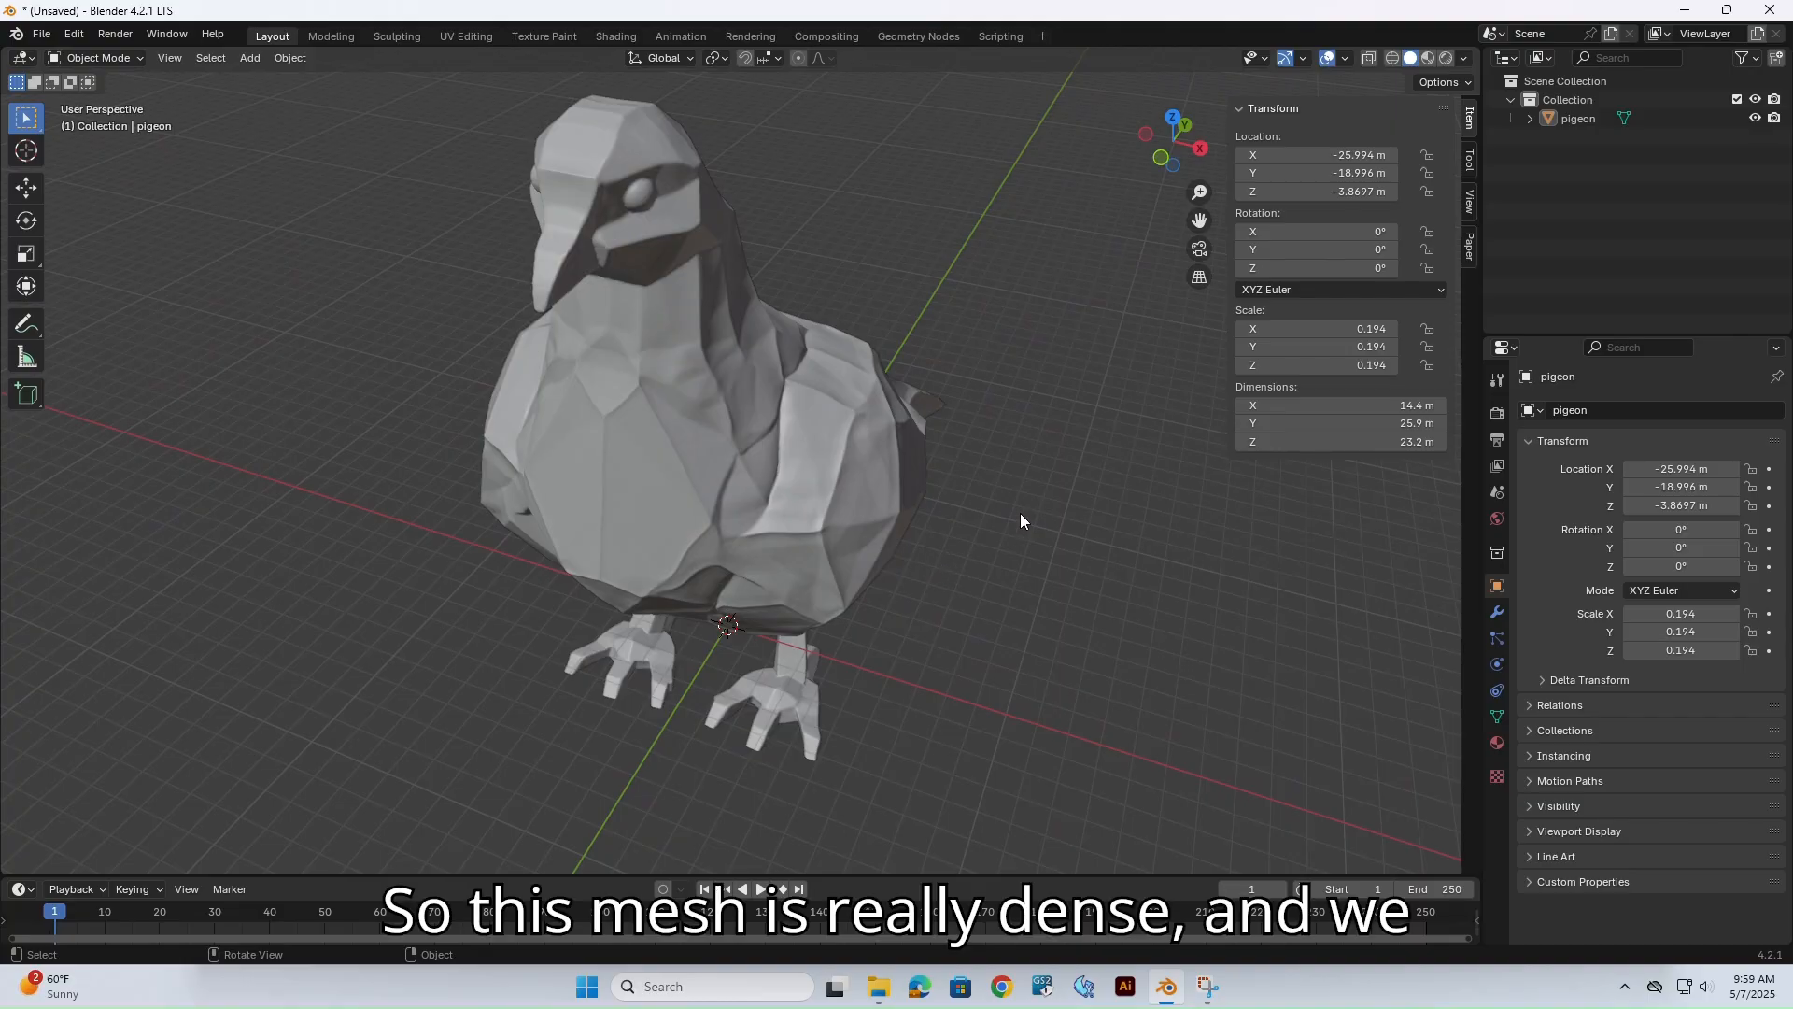
pyautogui.moveTo(1021, 521); pyautogui.dragTo(884, 496, button='middle')
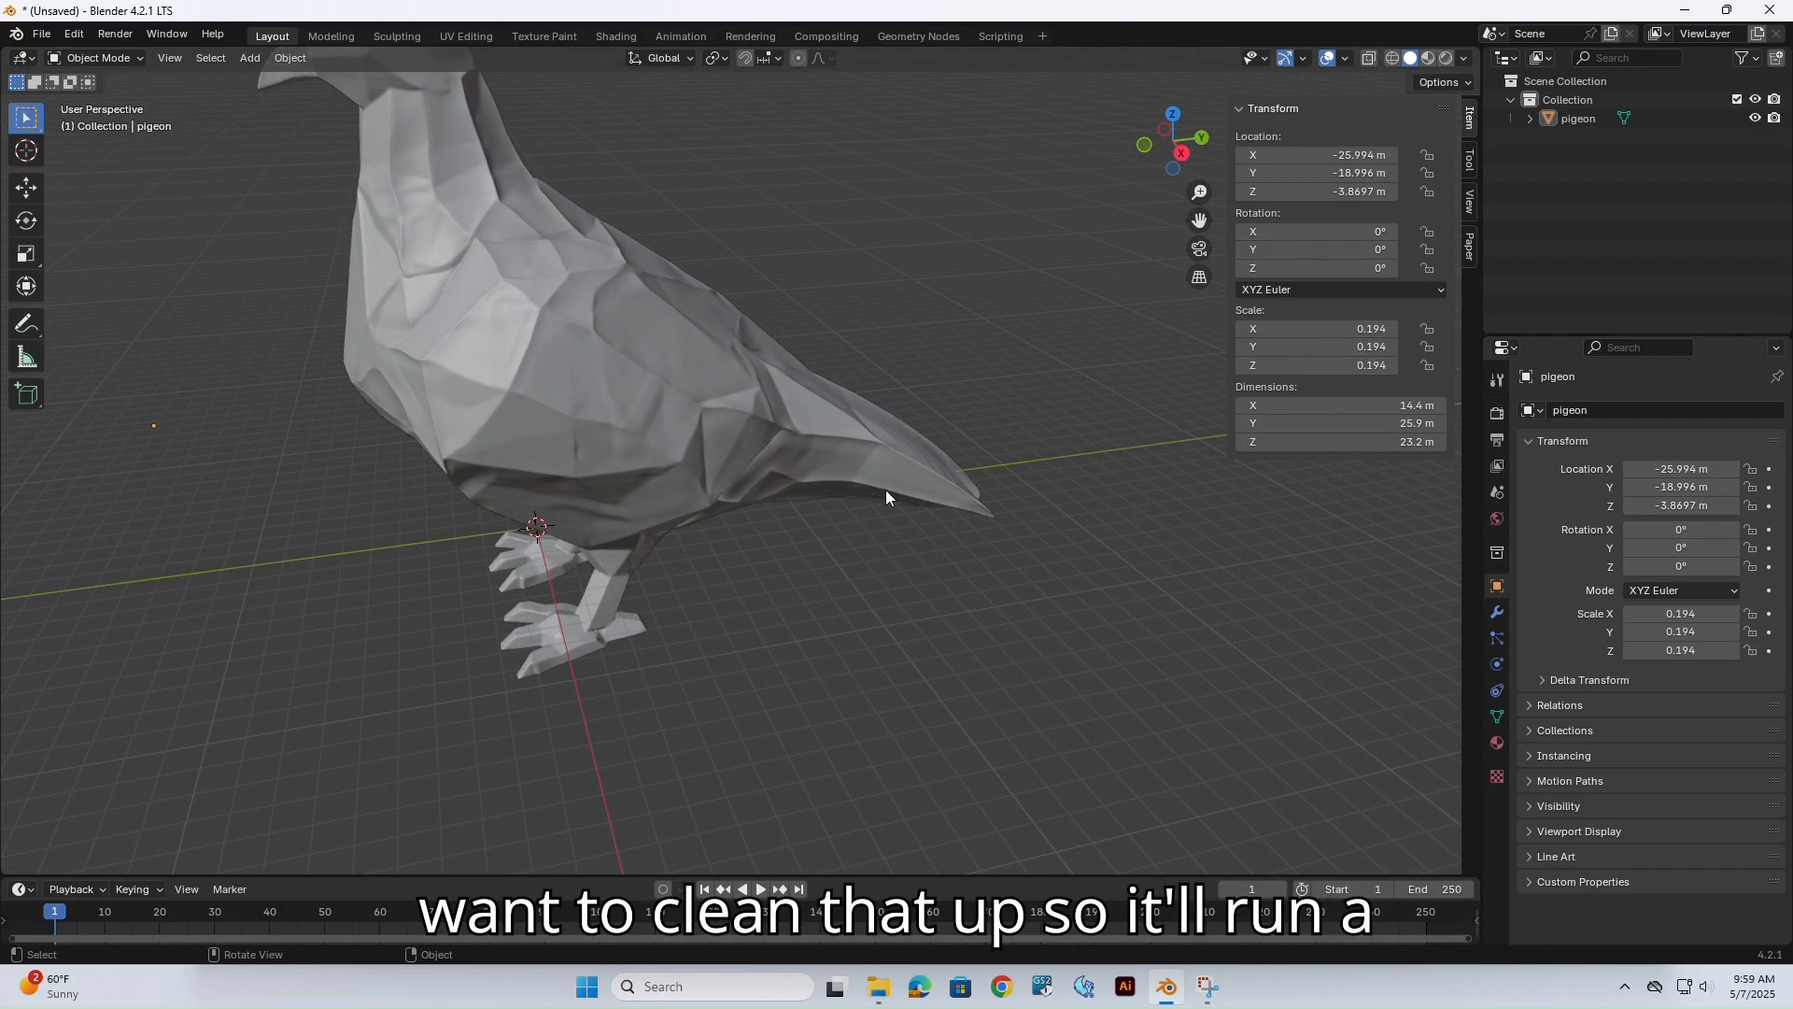
pyautogui.click(663, 434)
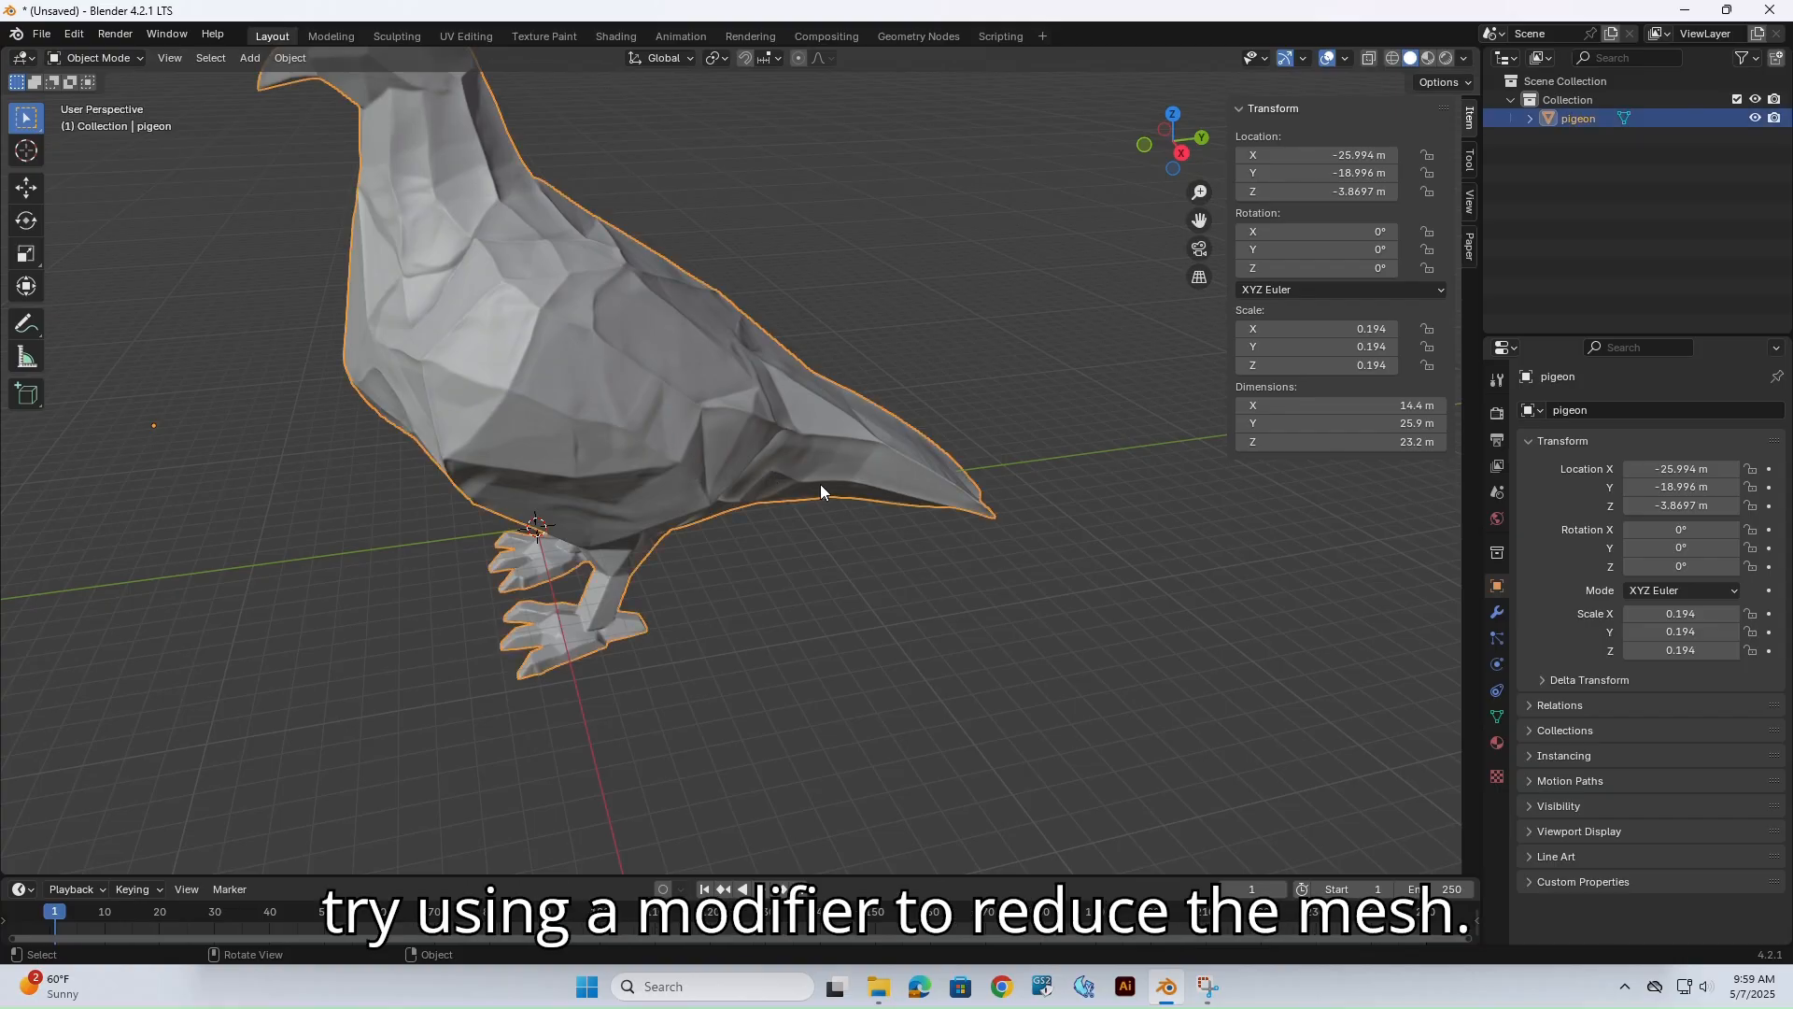
pyautogui.click(1495, 613)
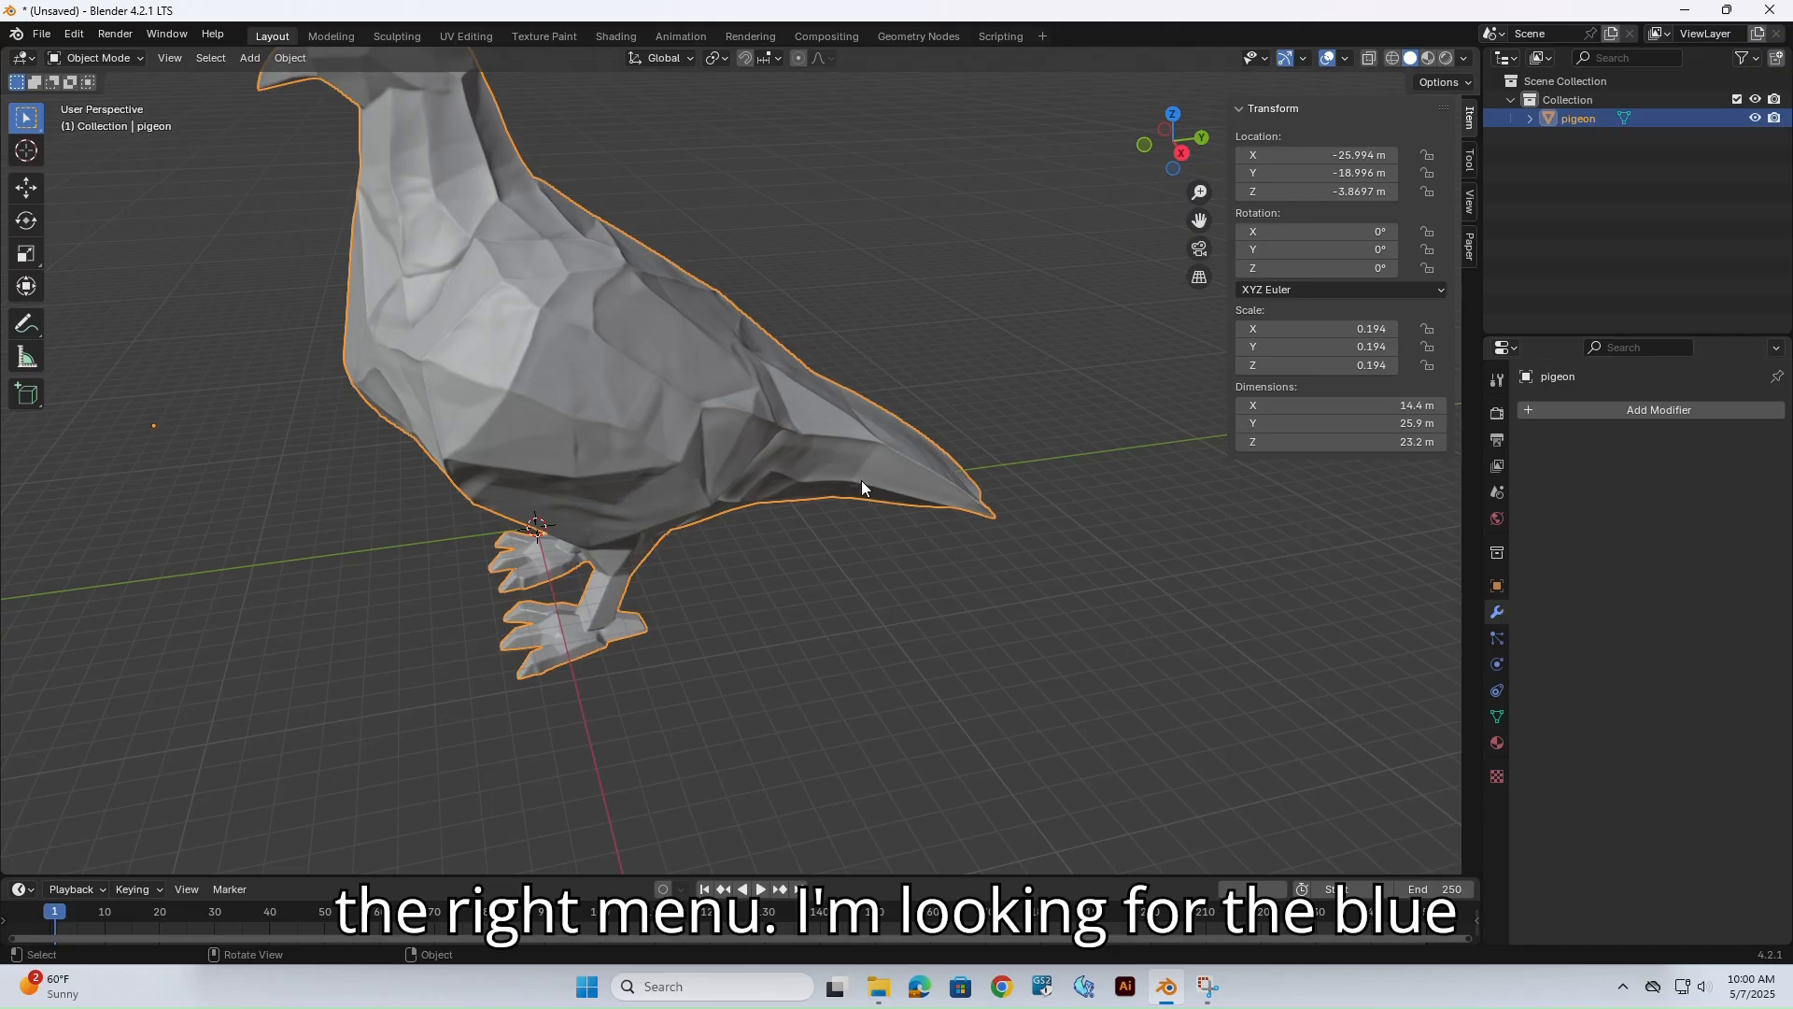
pyautogui.moveTo(808, 443); pyautogui.dragTo(984, 521, button='middle')
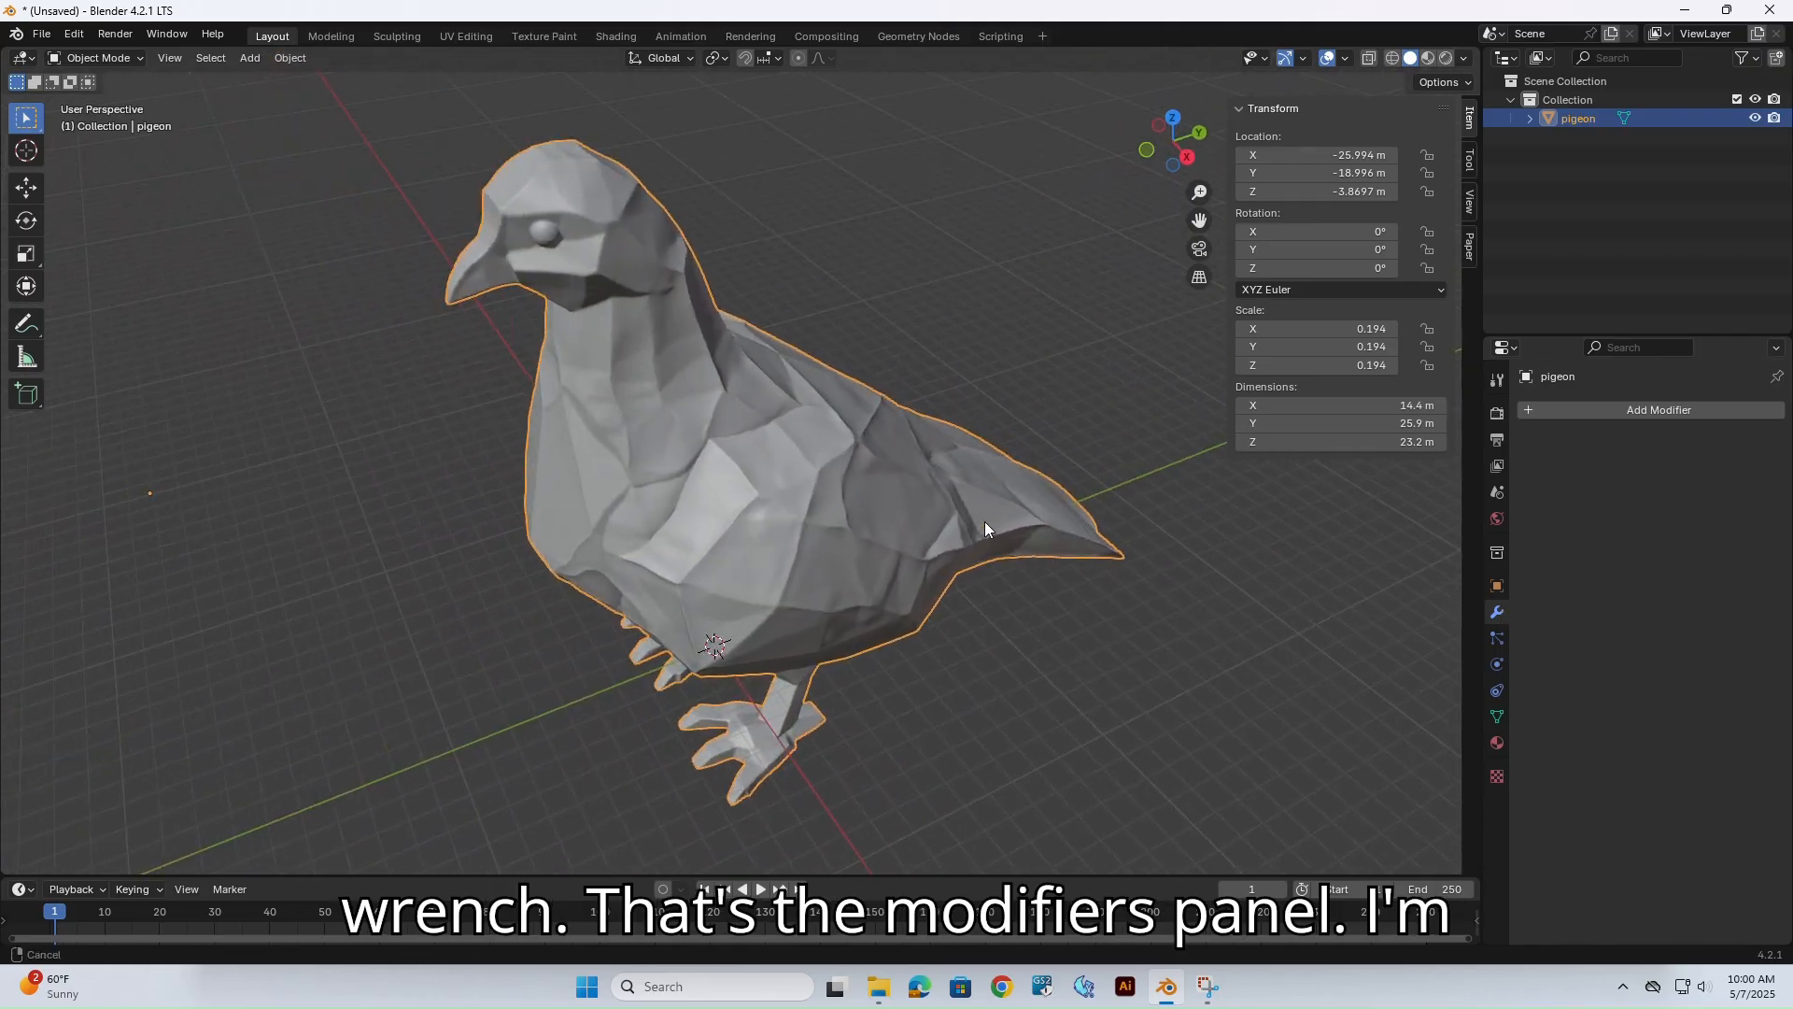
pyautogui.click(1702, 411)
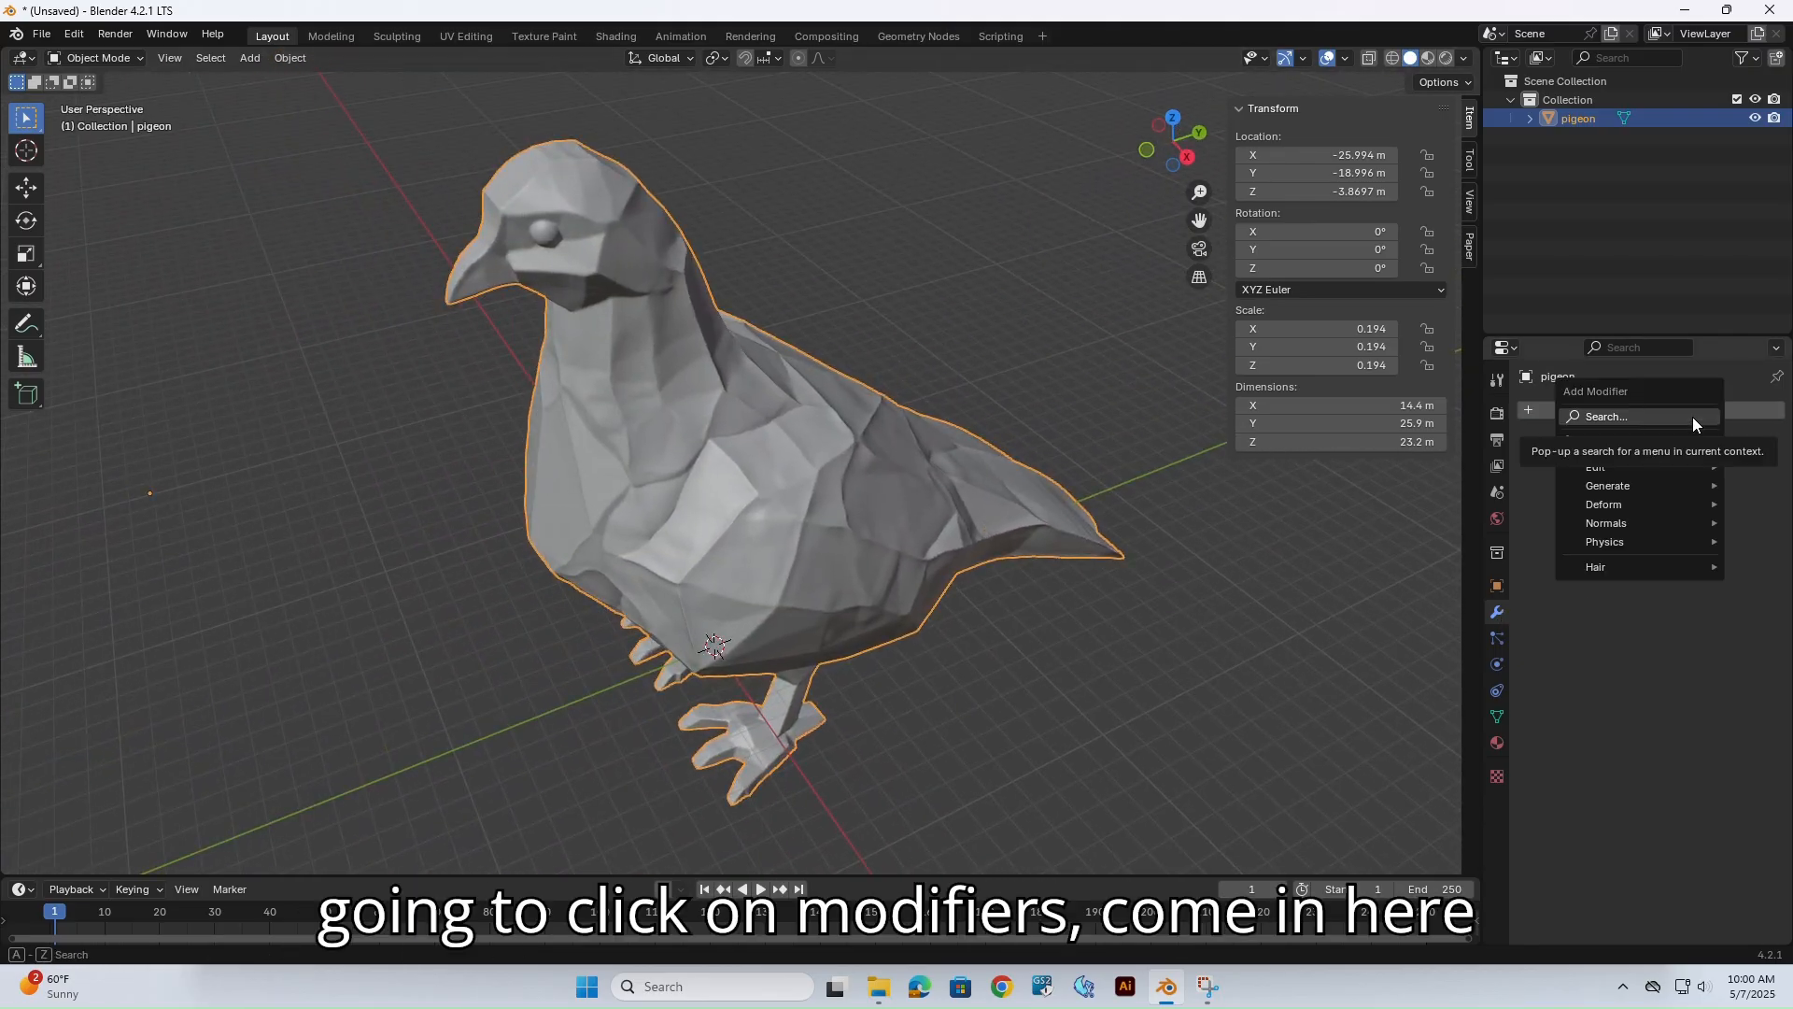
pyautogui.moveTo(1648, 487)
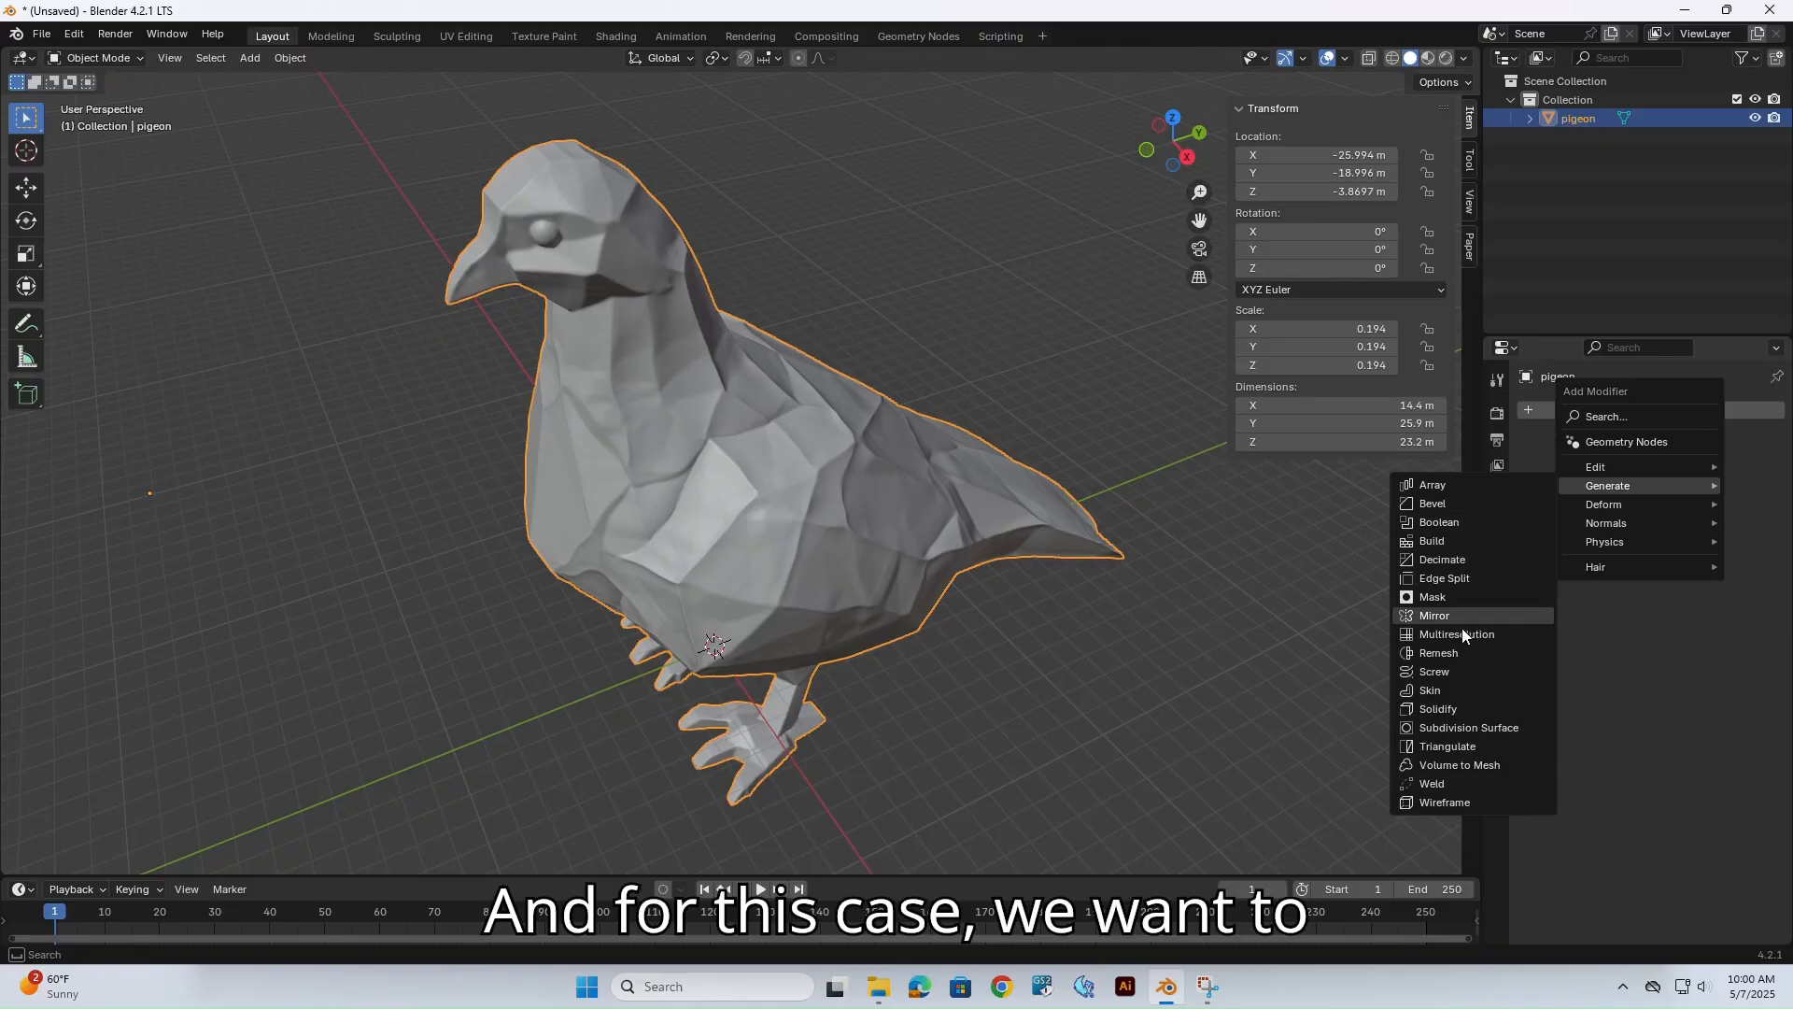
pyautogui.click(1462, 564)
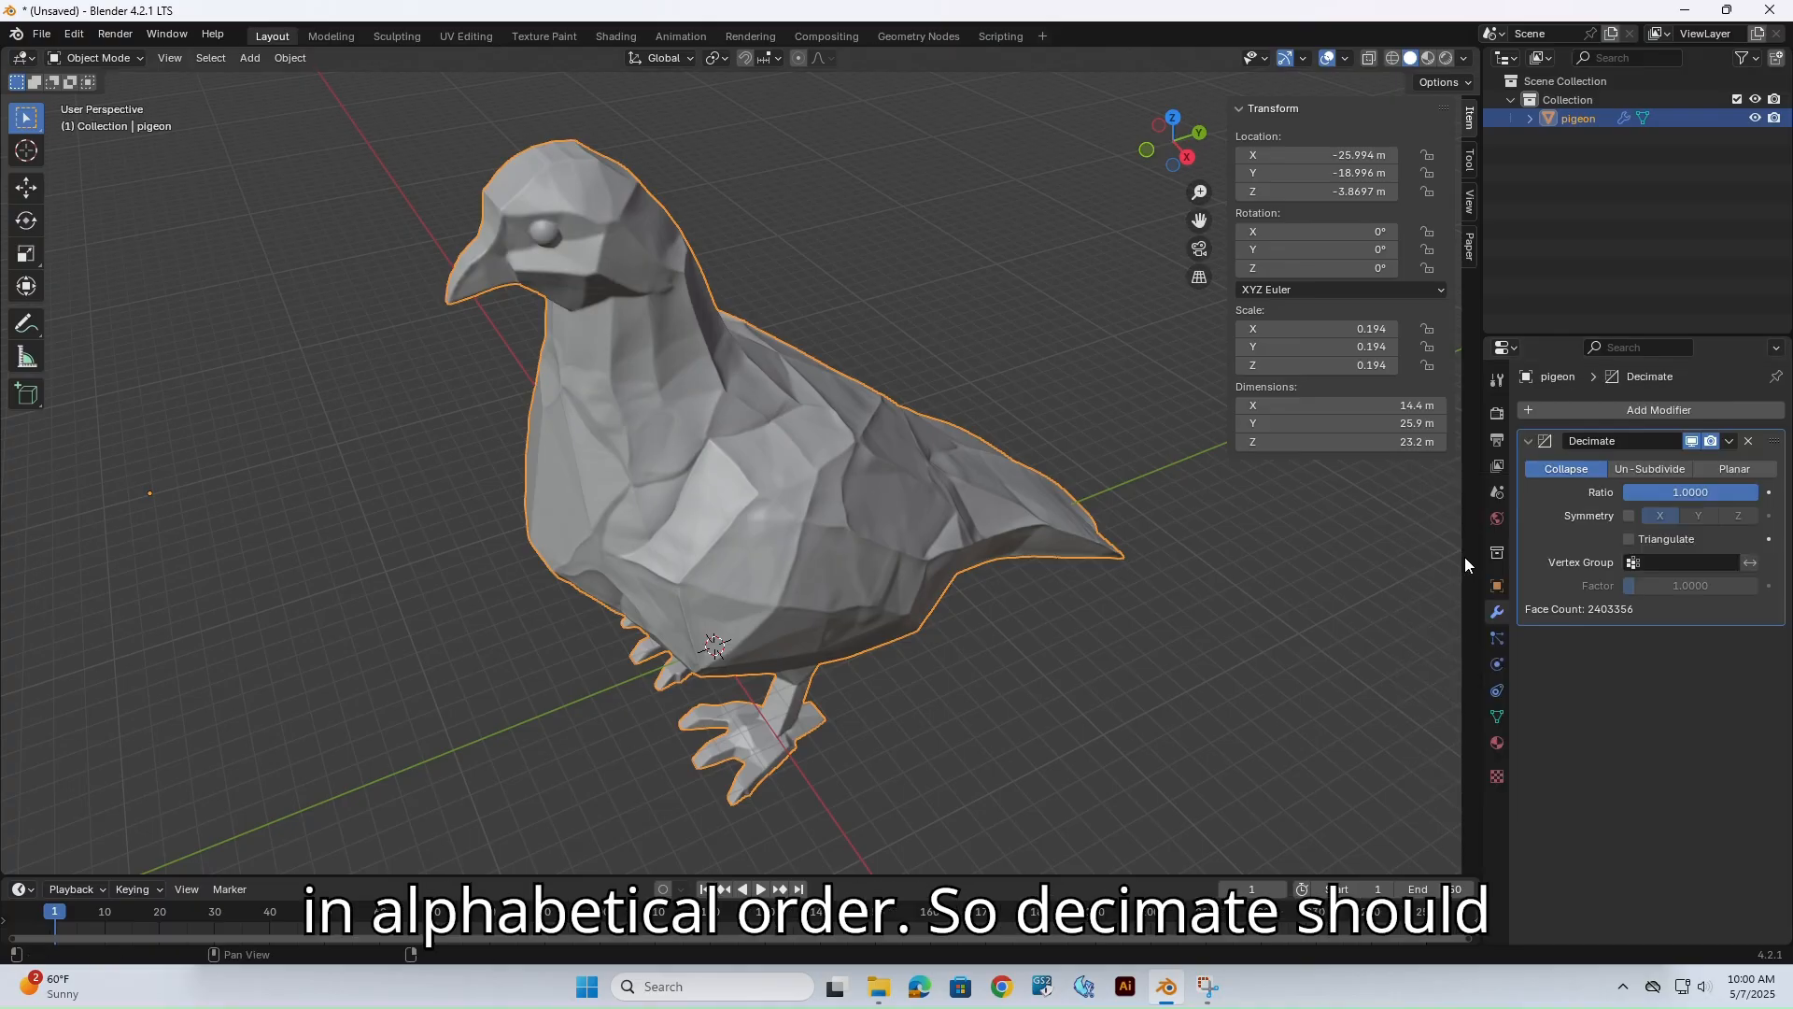
# Inspect the undecimated mesh on the pigeon's body in wireframe display, and switch back to solid shading.
pyautogui.scroll(2, 542, 487)
pyautogui.hotkey('shift', 'z')
pyautogui.scroll(4, 689, 455)
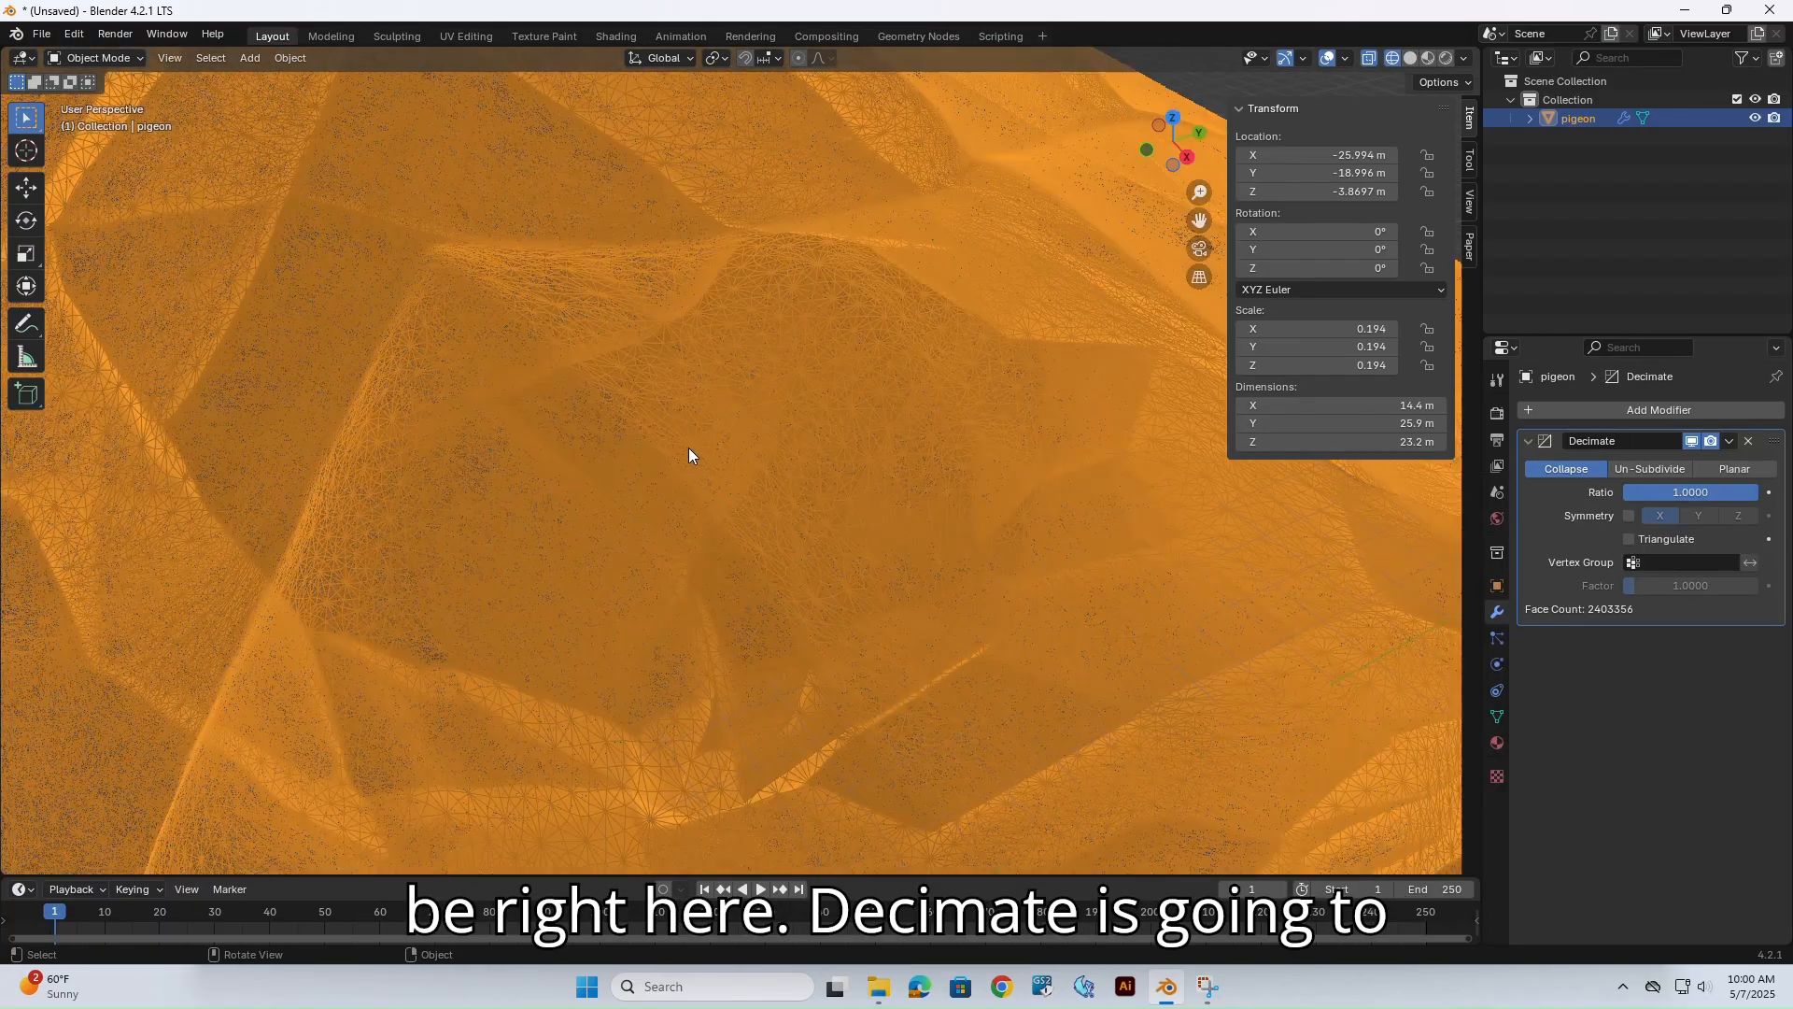
pyautogui.scroll(-3, 691, 439)
pyautogui.scroll(4, 709, 411)
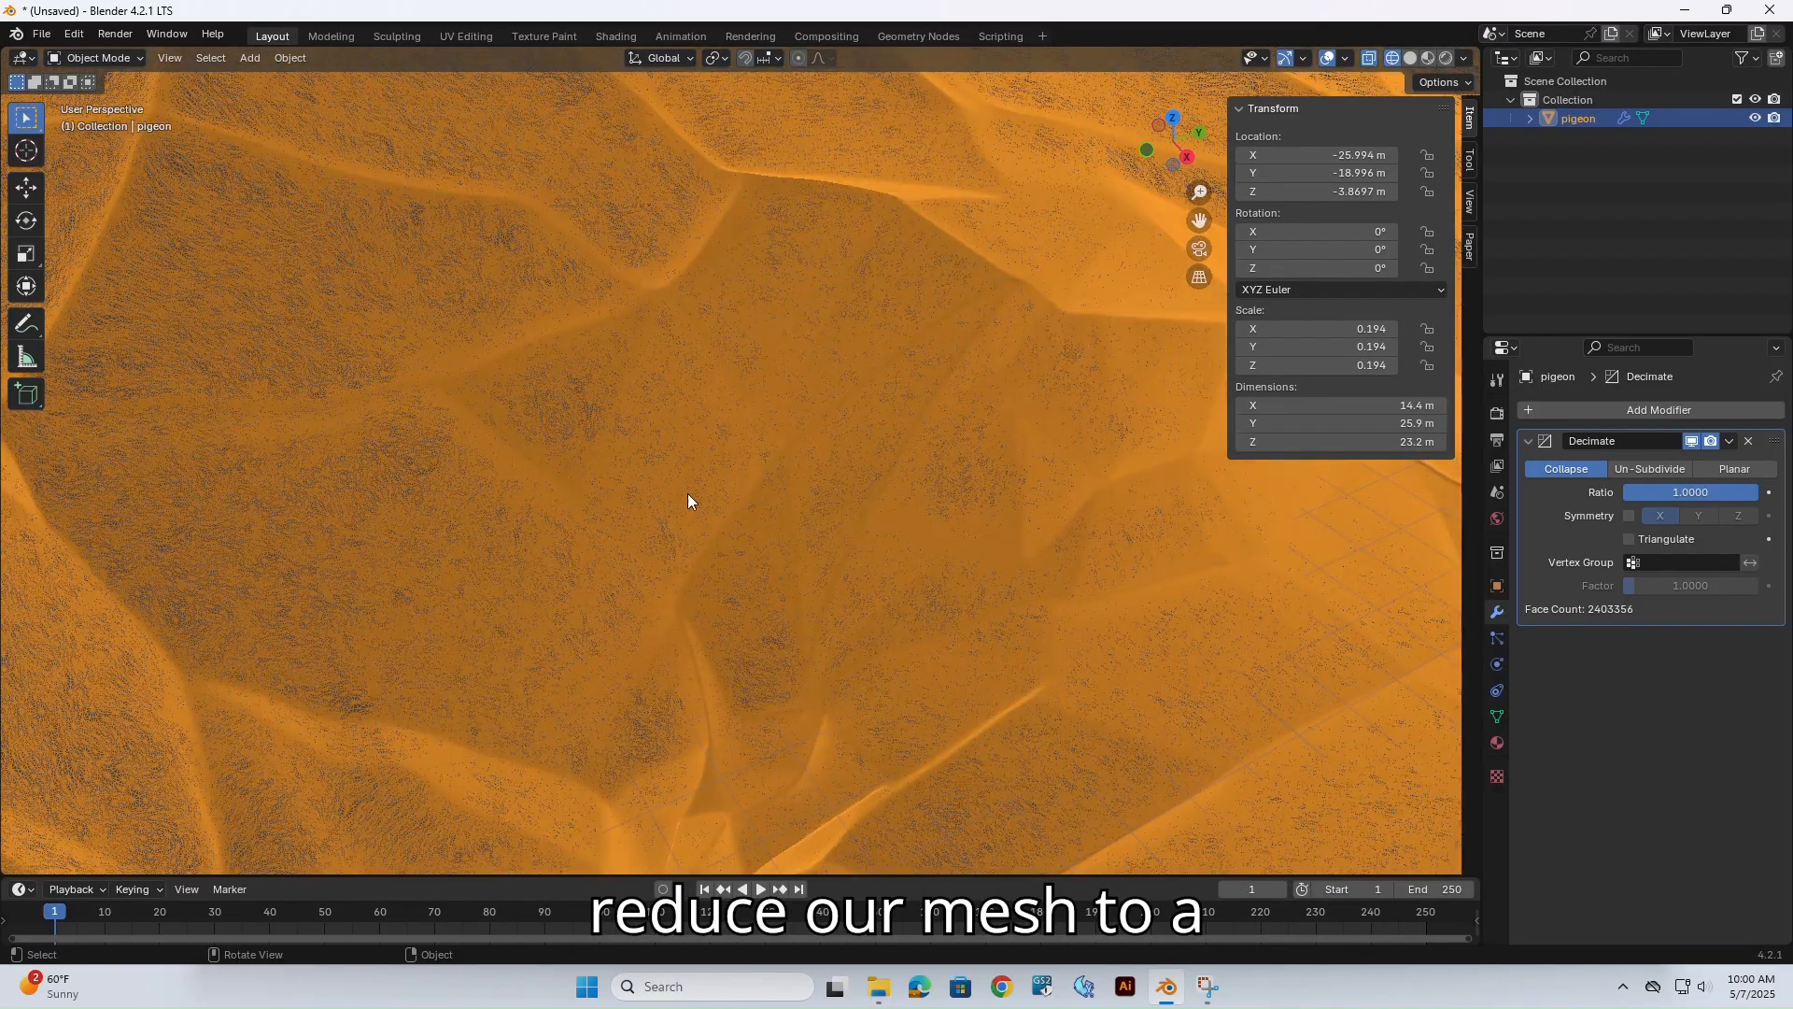
pyautogui.hotkey('shift', 'z')
pyautogui.scroll(-6, 744, 517)
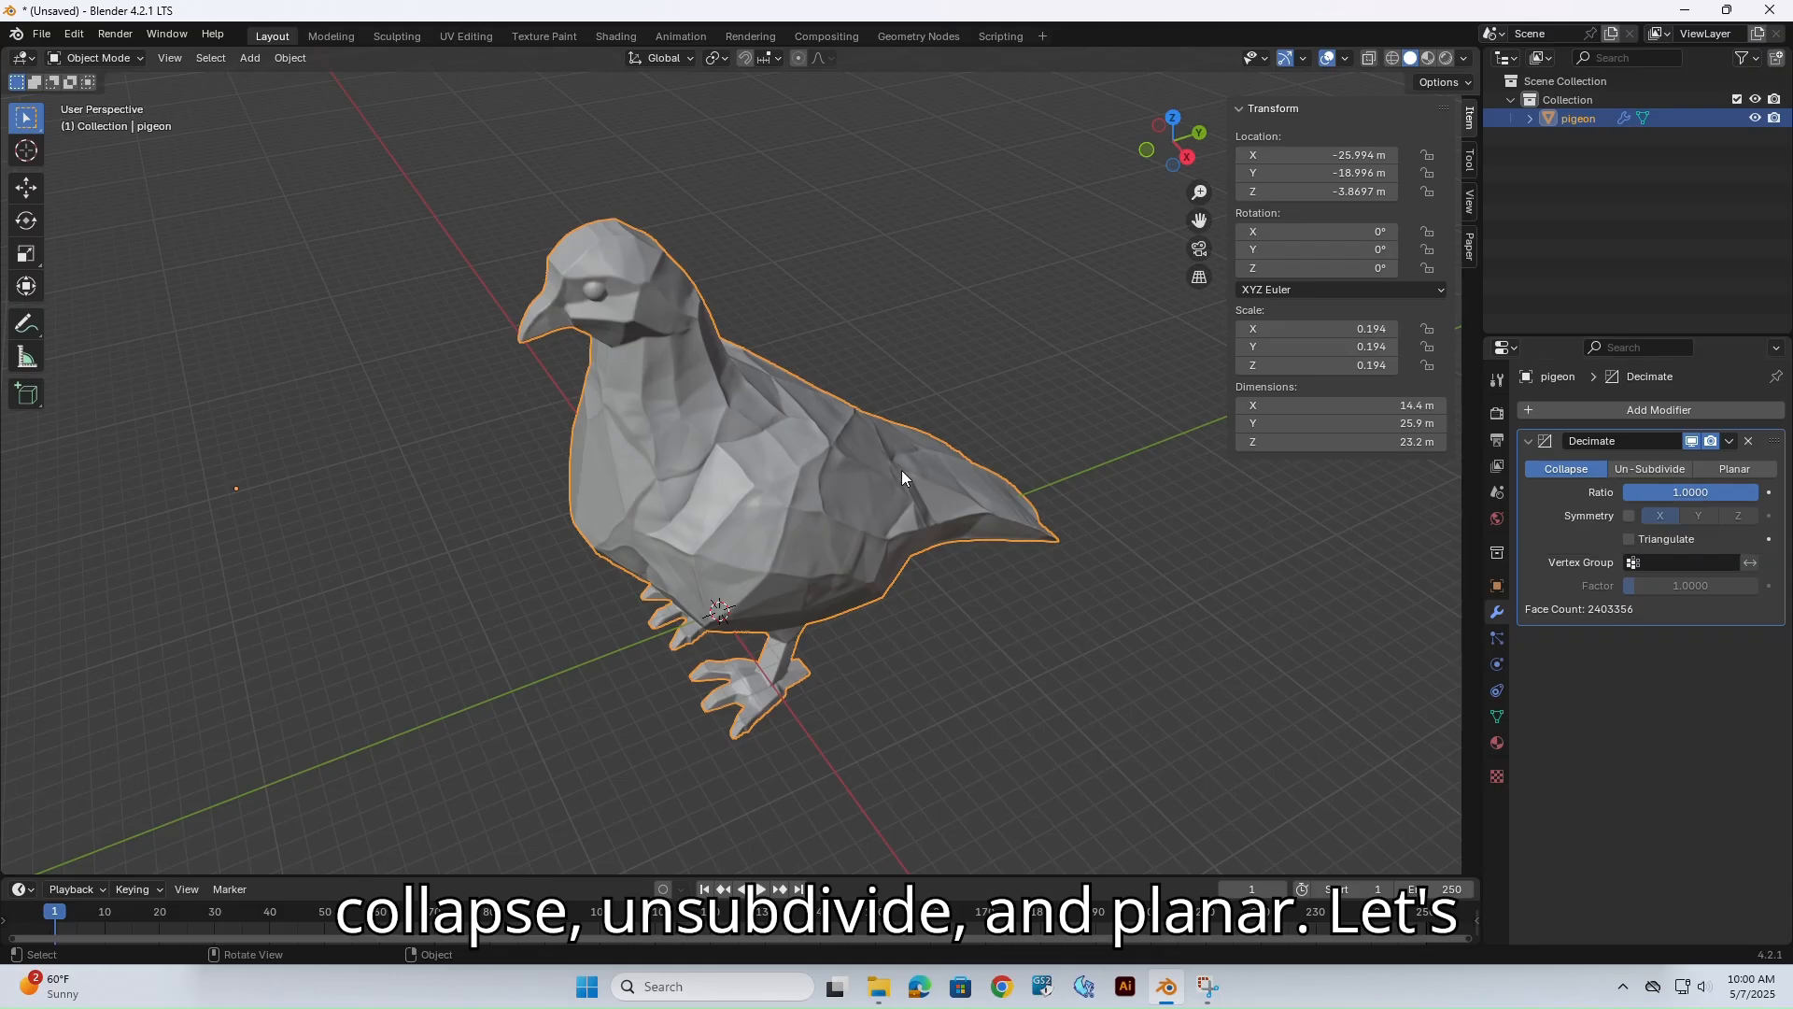
# Show the pigeon in wireframe and set the Decimate modifier's Collapse ratio to 0.1.
pyautogui.scroll(10, 876, 467)
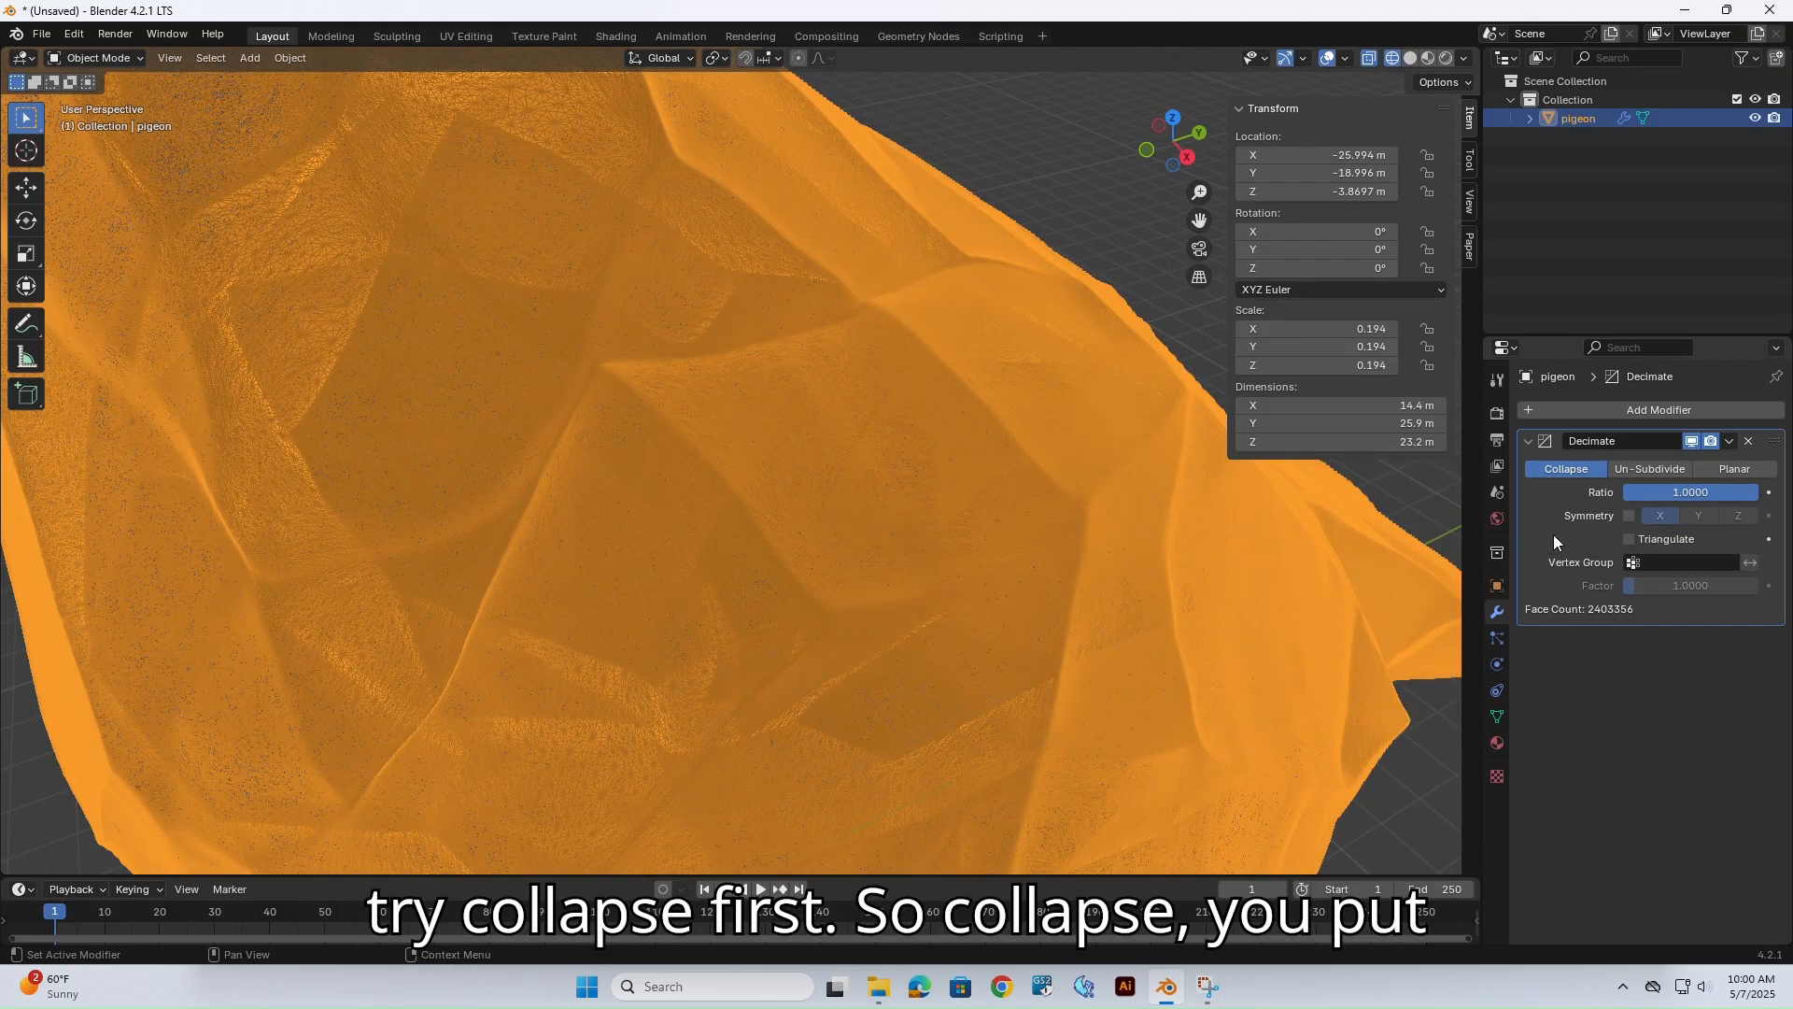
pyautogui.click(1696, 493)
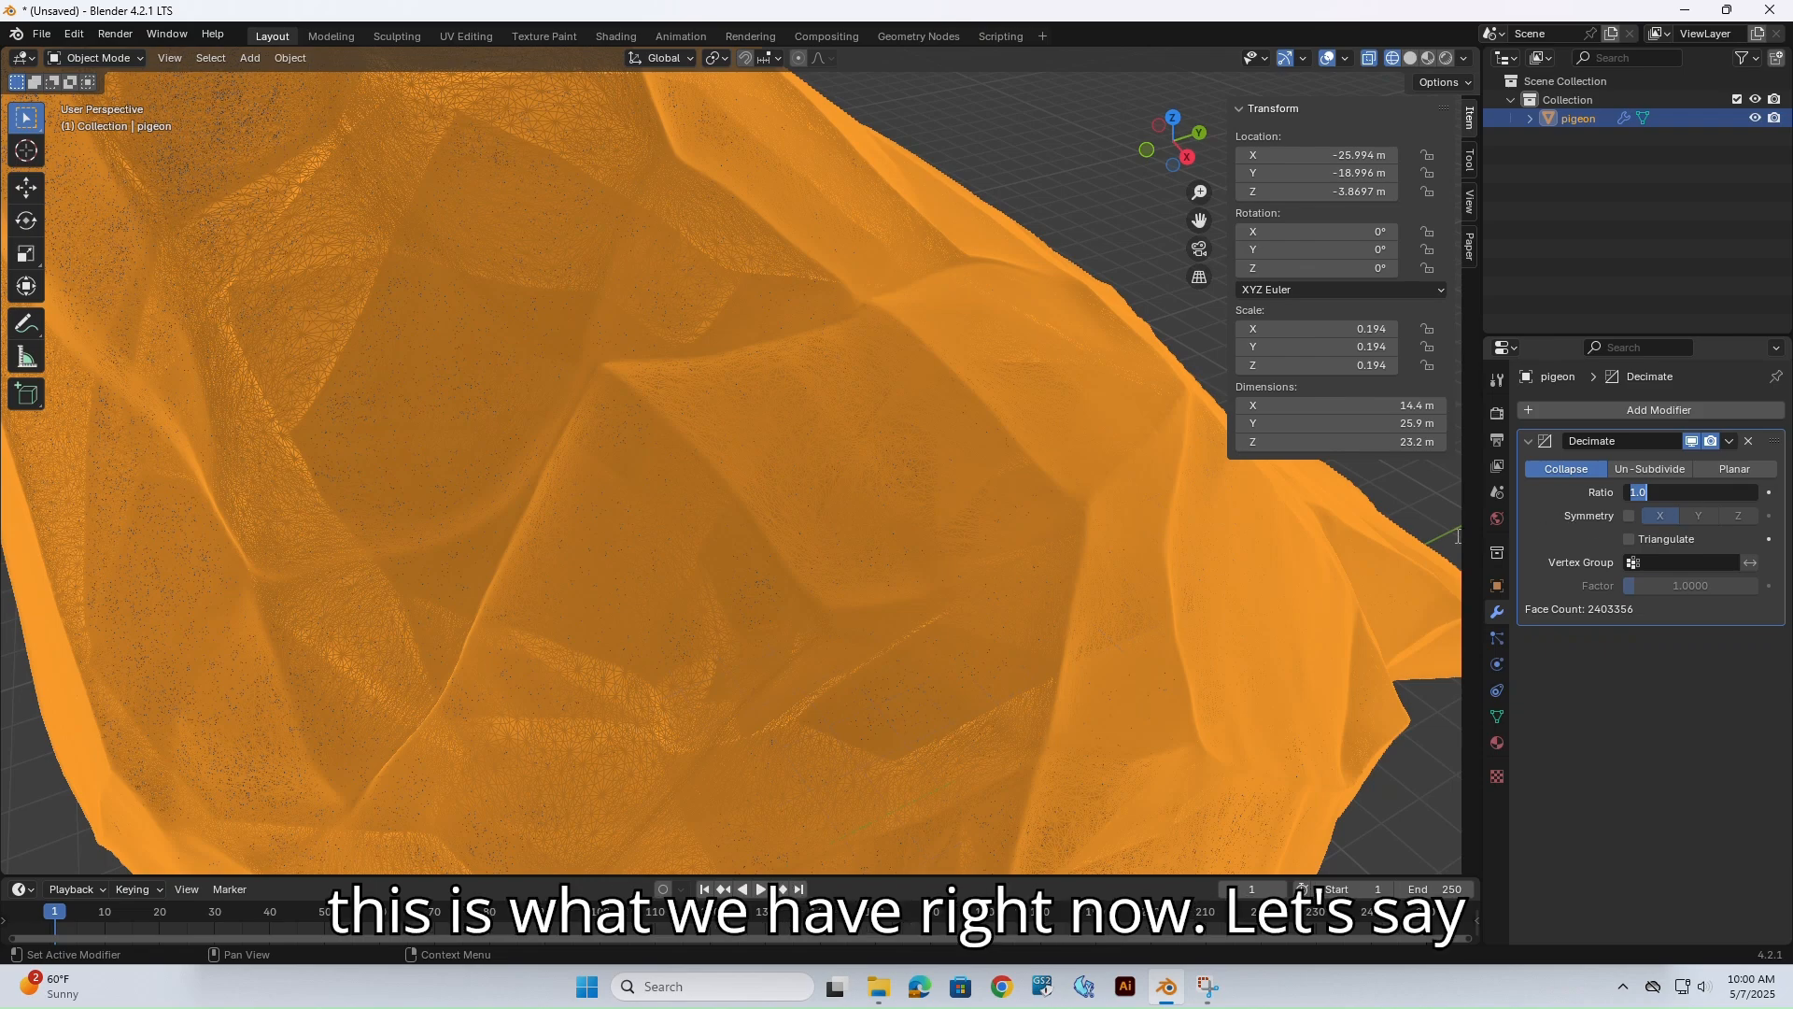
pyautogui.write('.1')
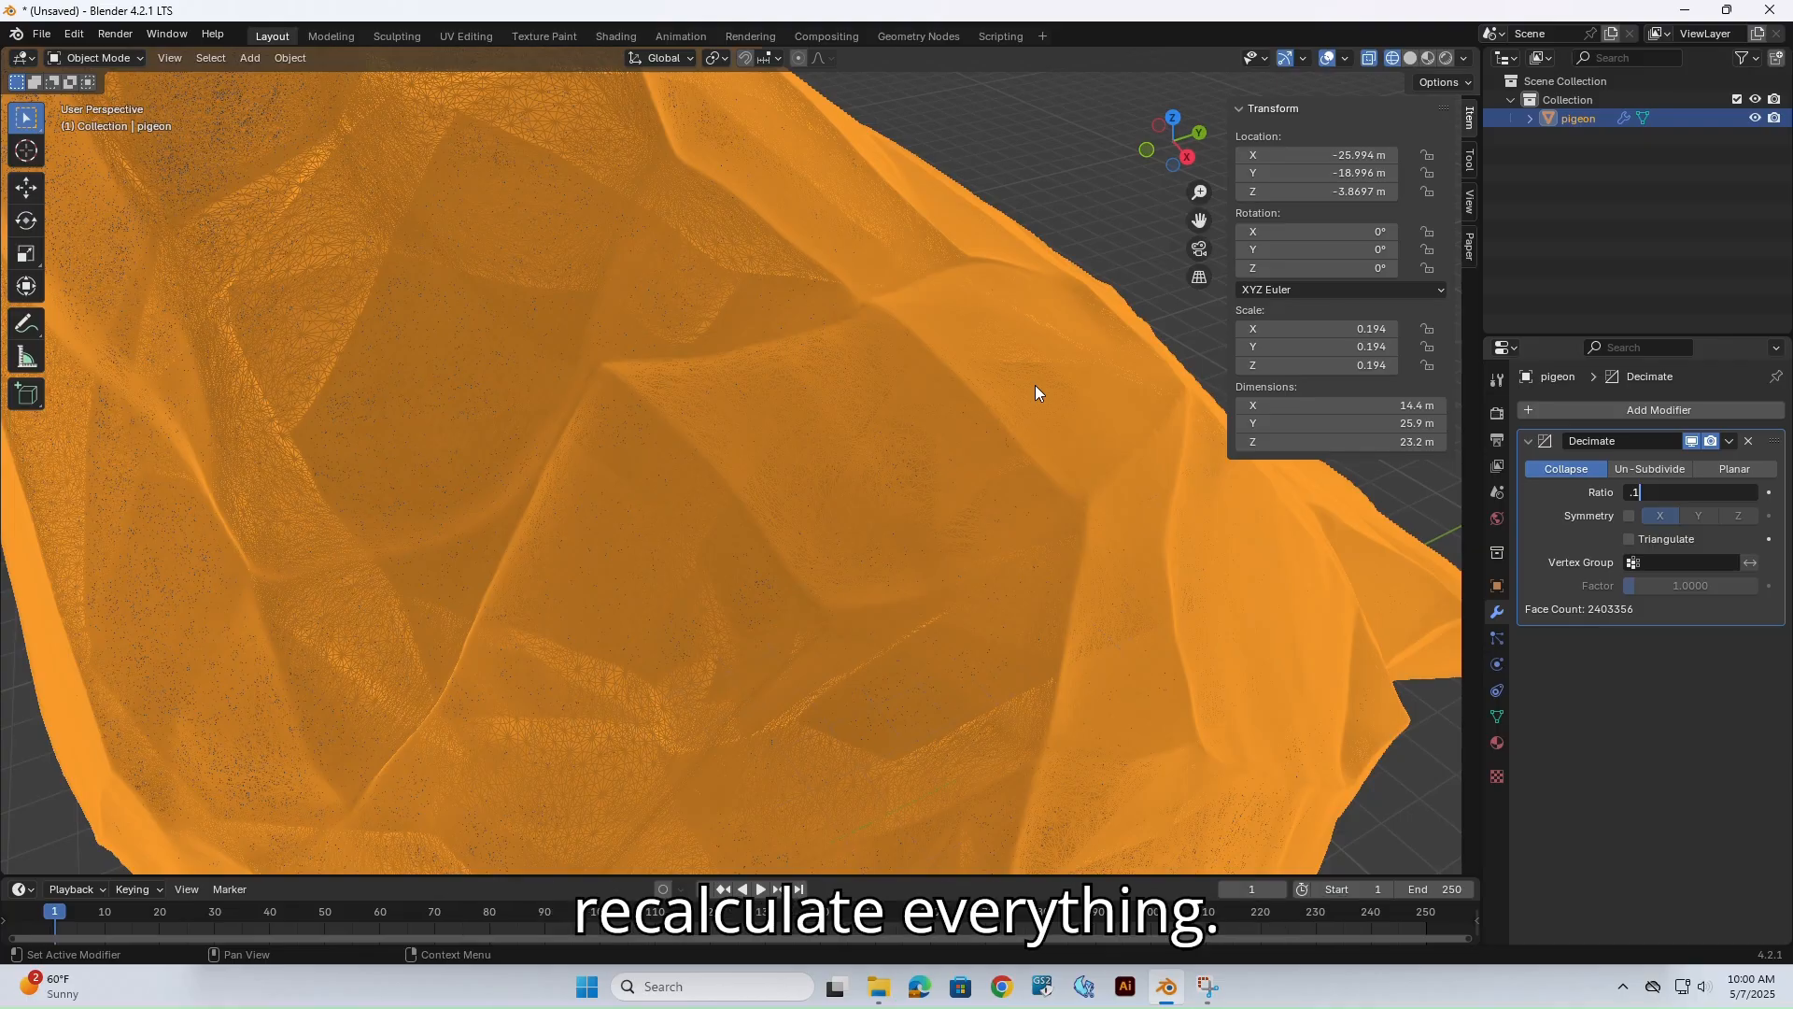
# Confirm the Decimate ratio of 0.1 and compare the pigeon's reduced mesh in wireframe and solid display.
pyautogui.press('Return')
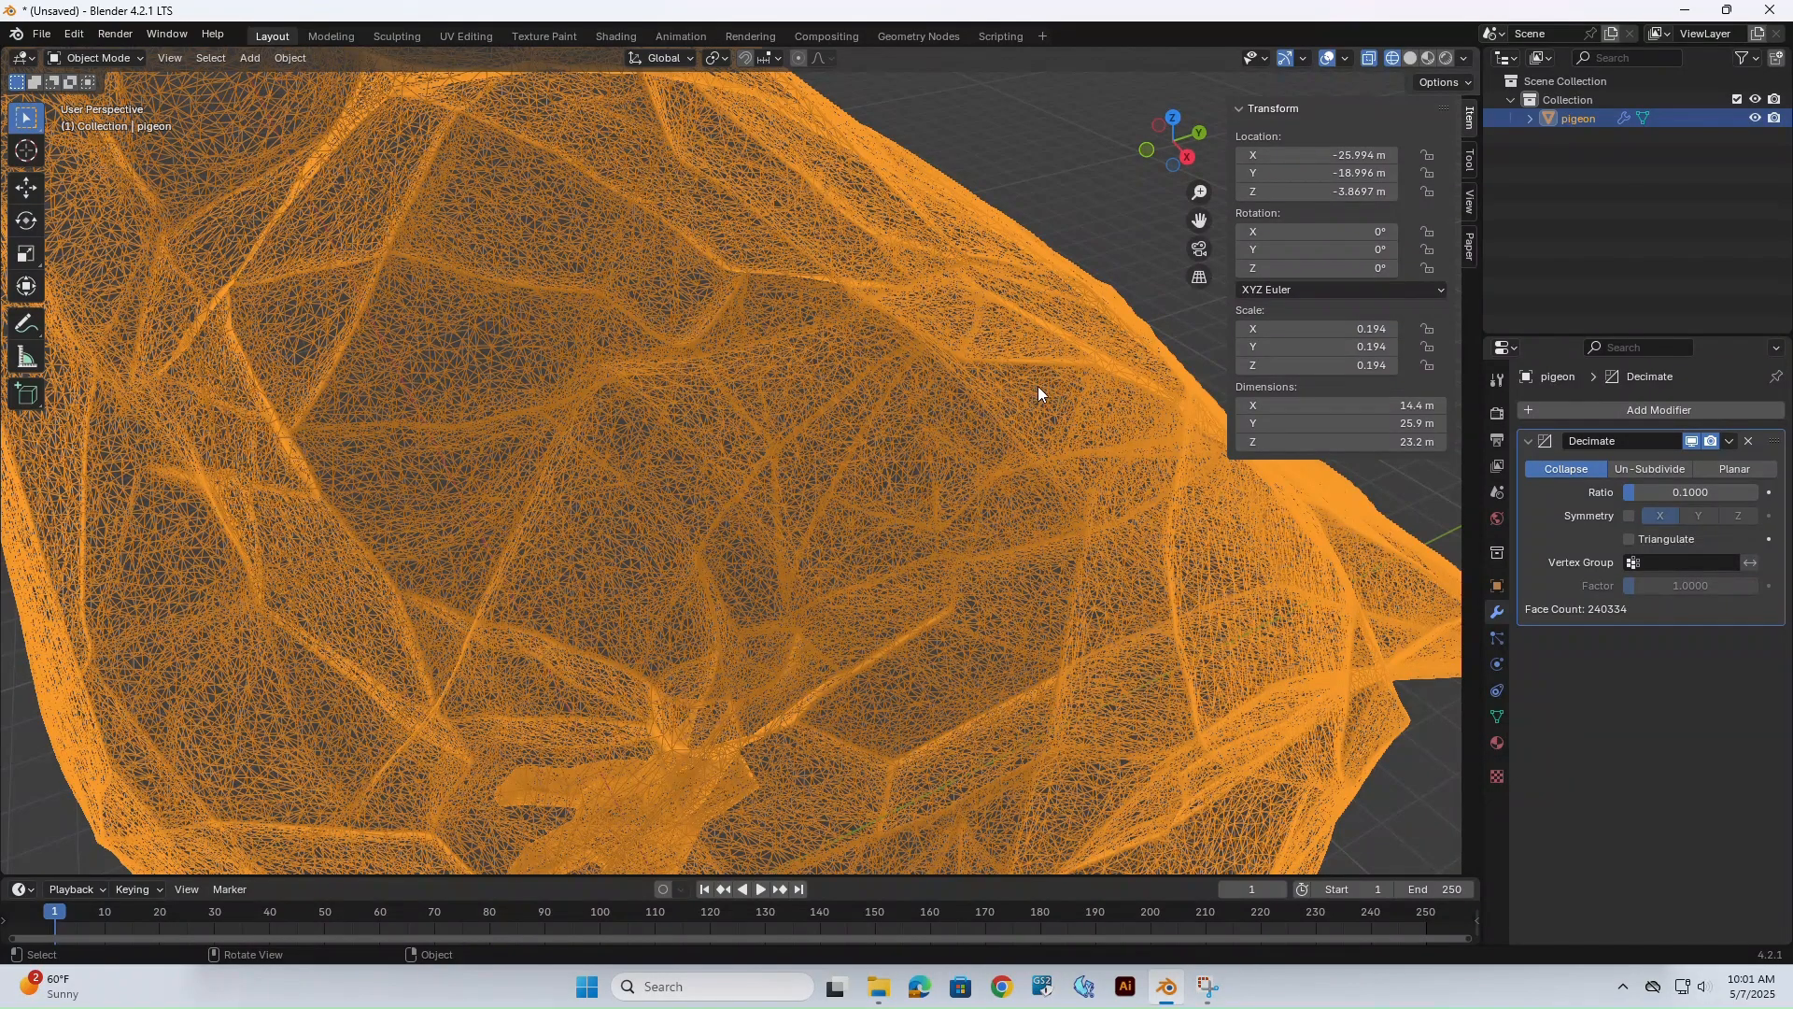
pyautogui.scroll(-5, 962, 383)
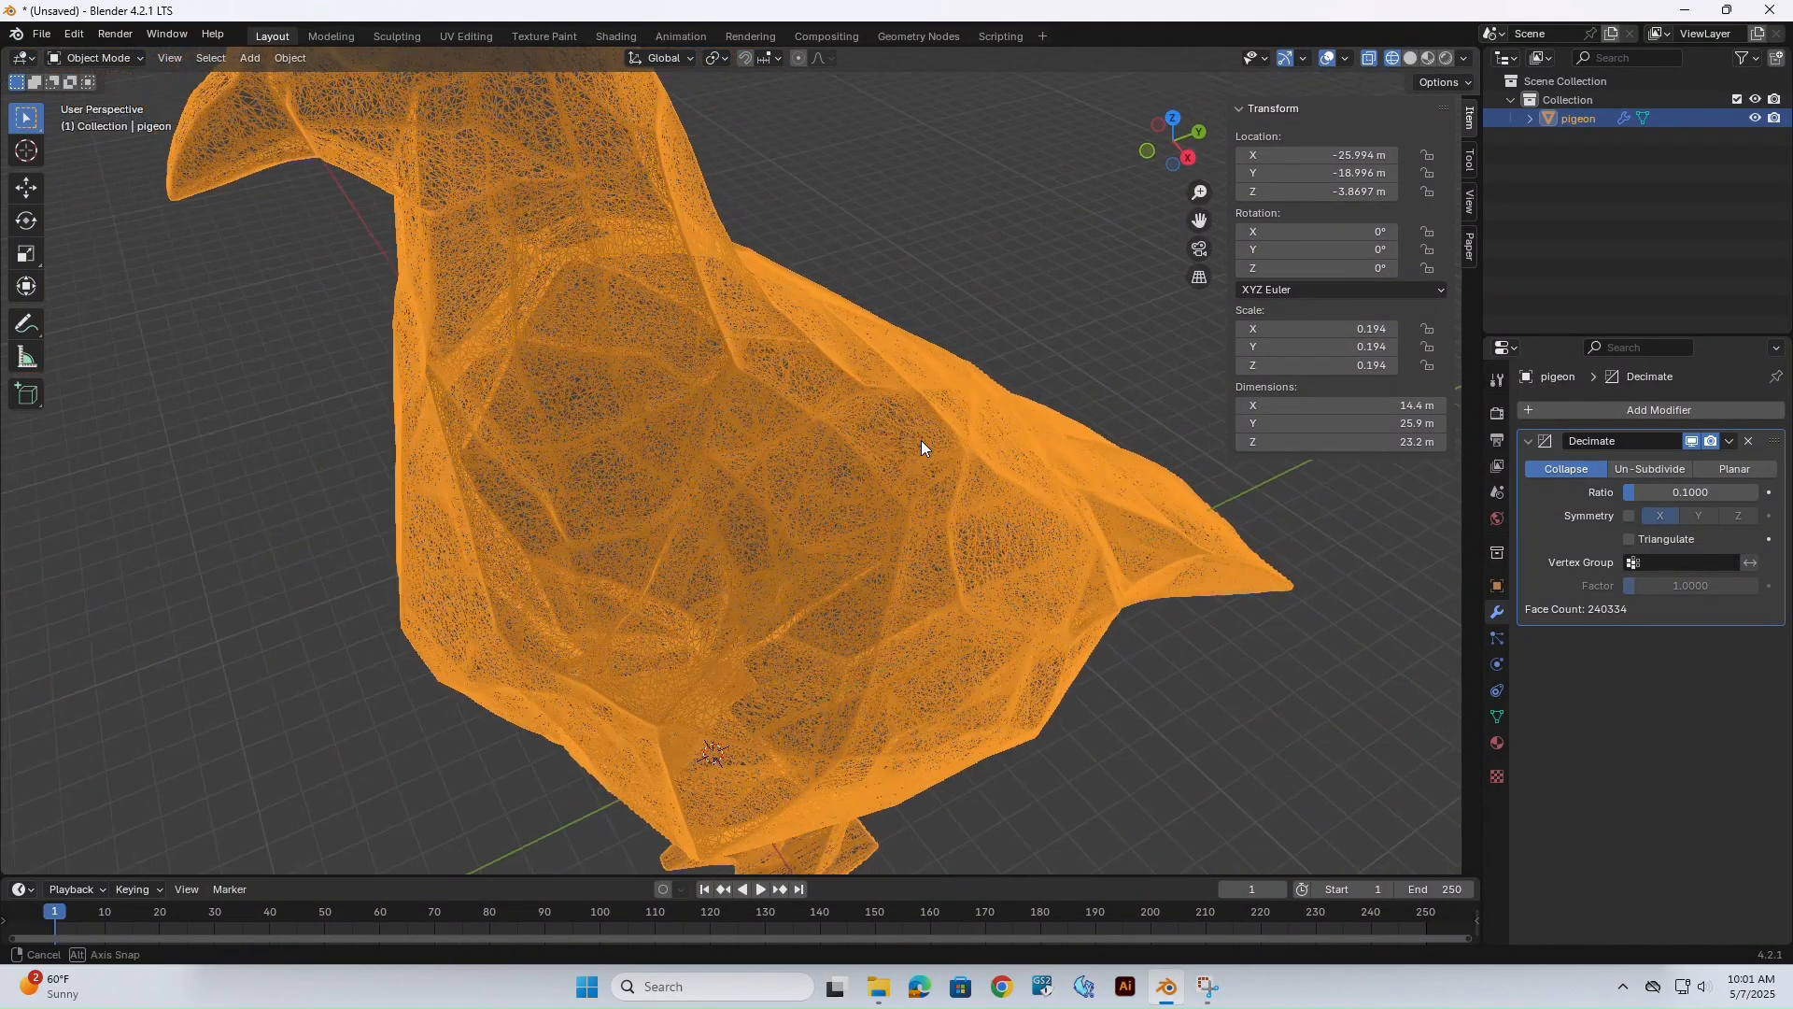
pyautogui.hotkey('shift', 'z')
pyautogui.moveTo(921, 440)
pyautogui.mouseDown(button='middle')
pyautogui.moveTo(962, 450)
pyautogui.moveTo(884, 429)
pyautogui.moveTo(764, 452)
pyautogui.mouseUp(button='middle')
pyautogui.hotkey('shift', 'z')
pyautogui.scroll(6, 818, 444)
pyautogui.hotkey('shift', 'z')
pyautogui.scroll(-6, 810, 447)
pyautogui.hotkey('shift', 'z')
pyautogui.scroll(6, 820, 435)
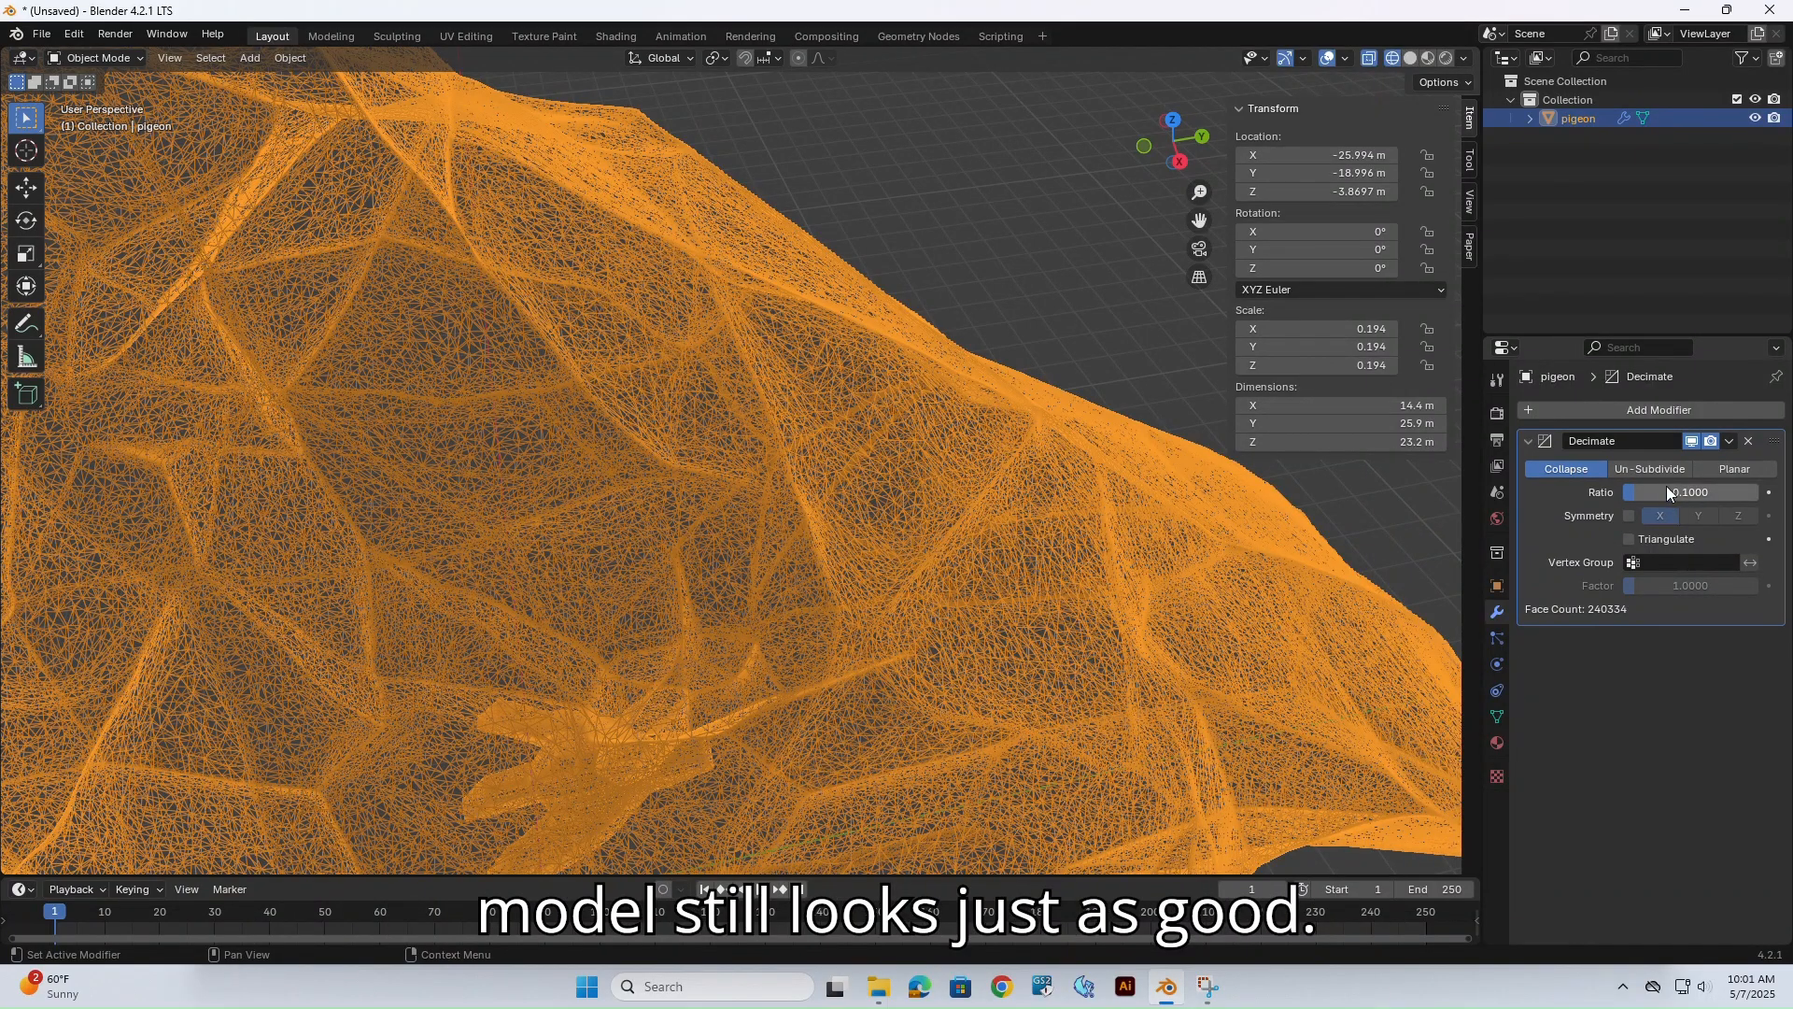
# Inspect the decimated wireframe around the body from another angle and return the pigeon to solid shading.
pyautogui.scroll(-6, 941, 529)
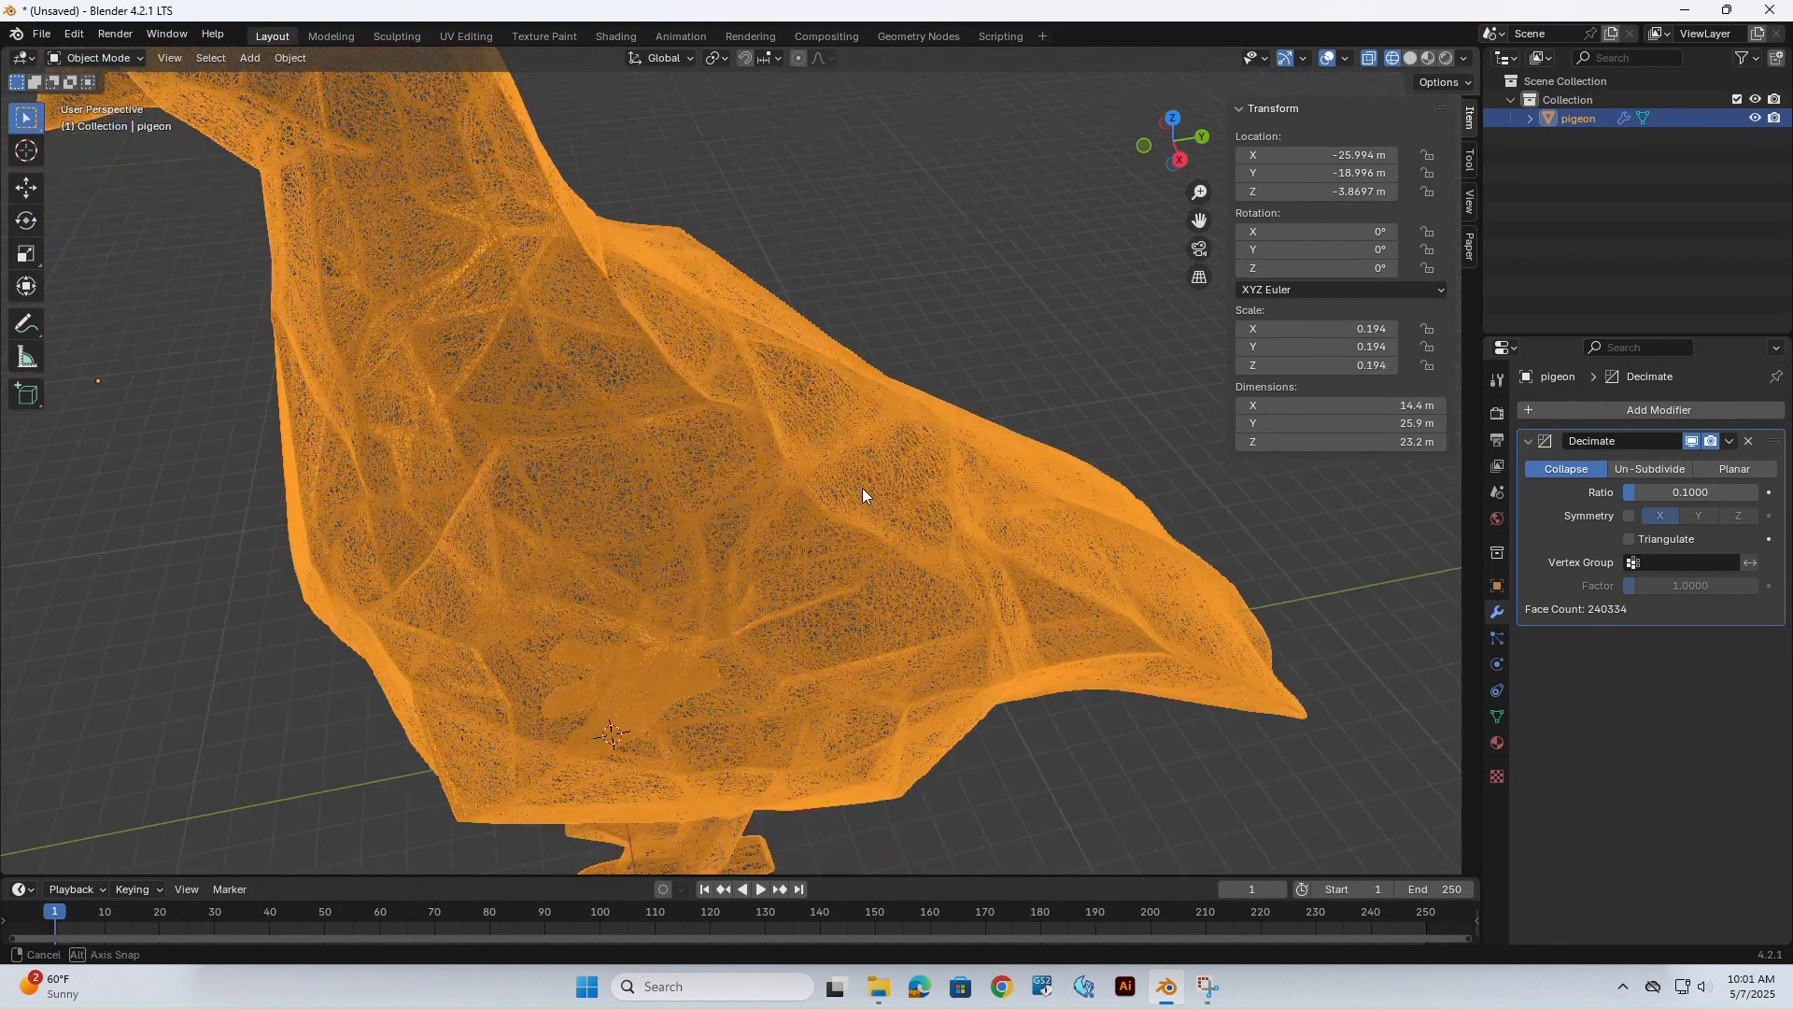
pyautogui.moveTo(861, 487); pyautogui.dragTo(917, 492, button='middle')
pyautogui.scroll(4, 909, 481)
pyautogui.scroll(2, 901, 474)
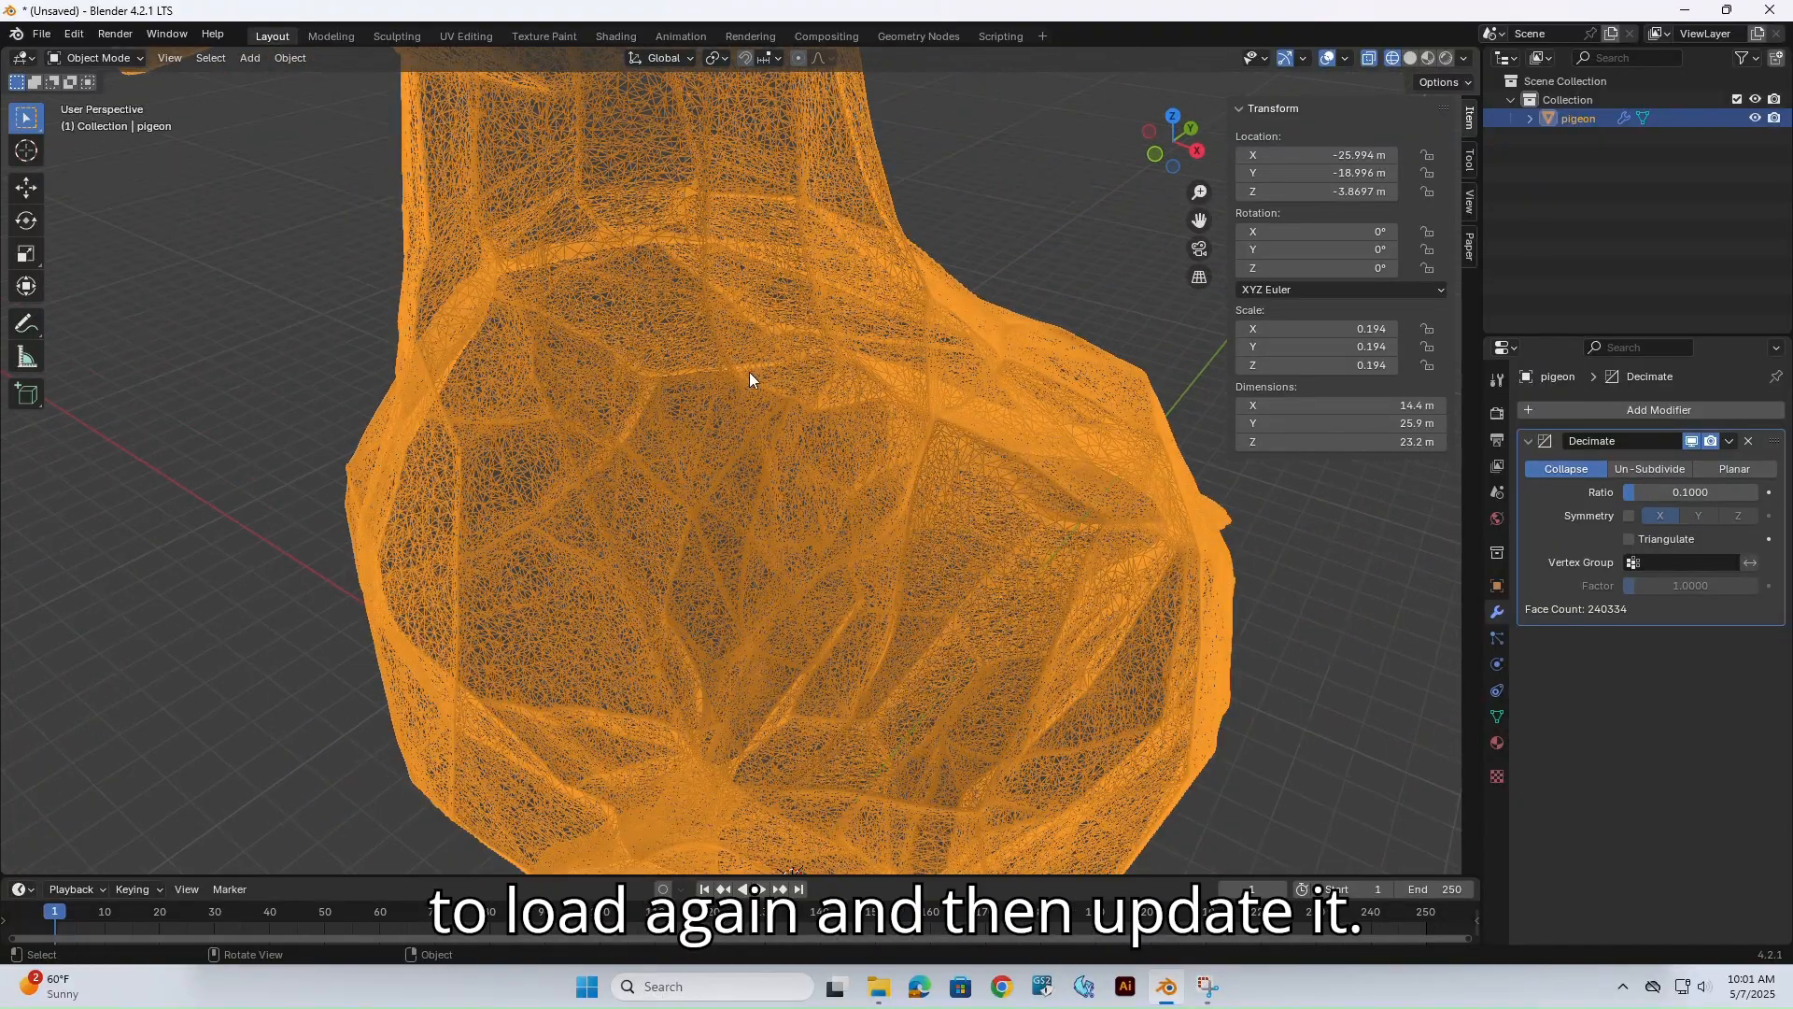
pyautogui.scroll(-5, 792, 439)
pyautogui.hotkey('shift', 'z')
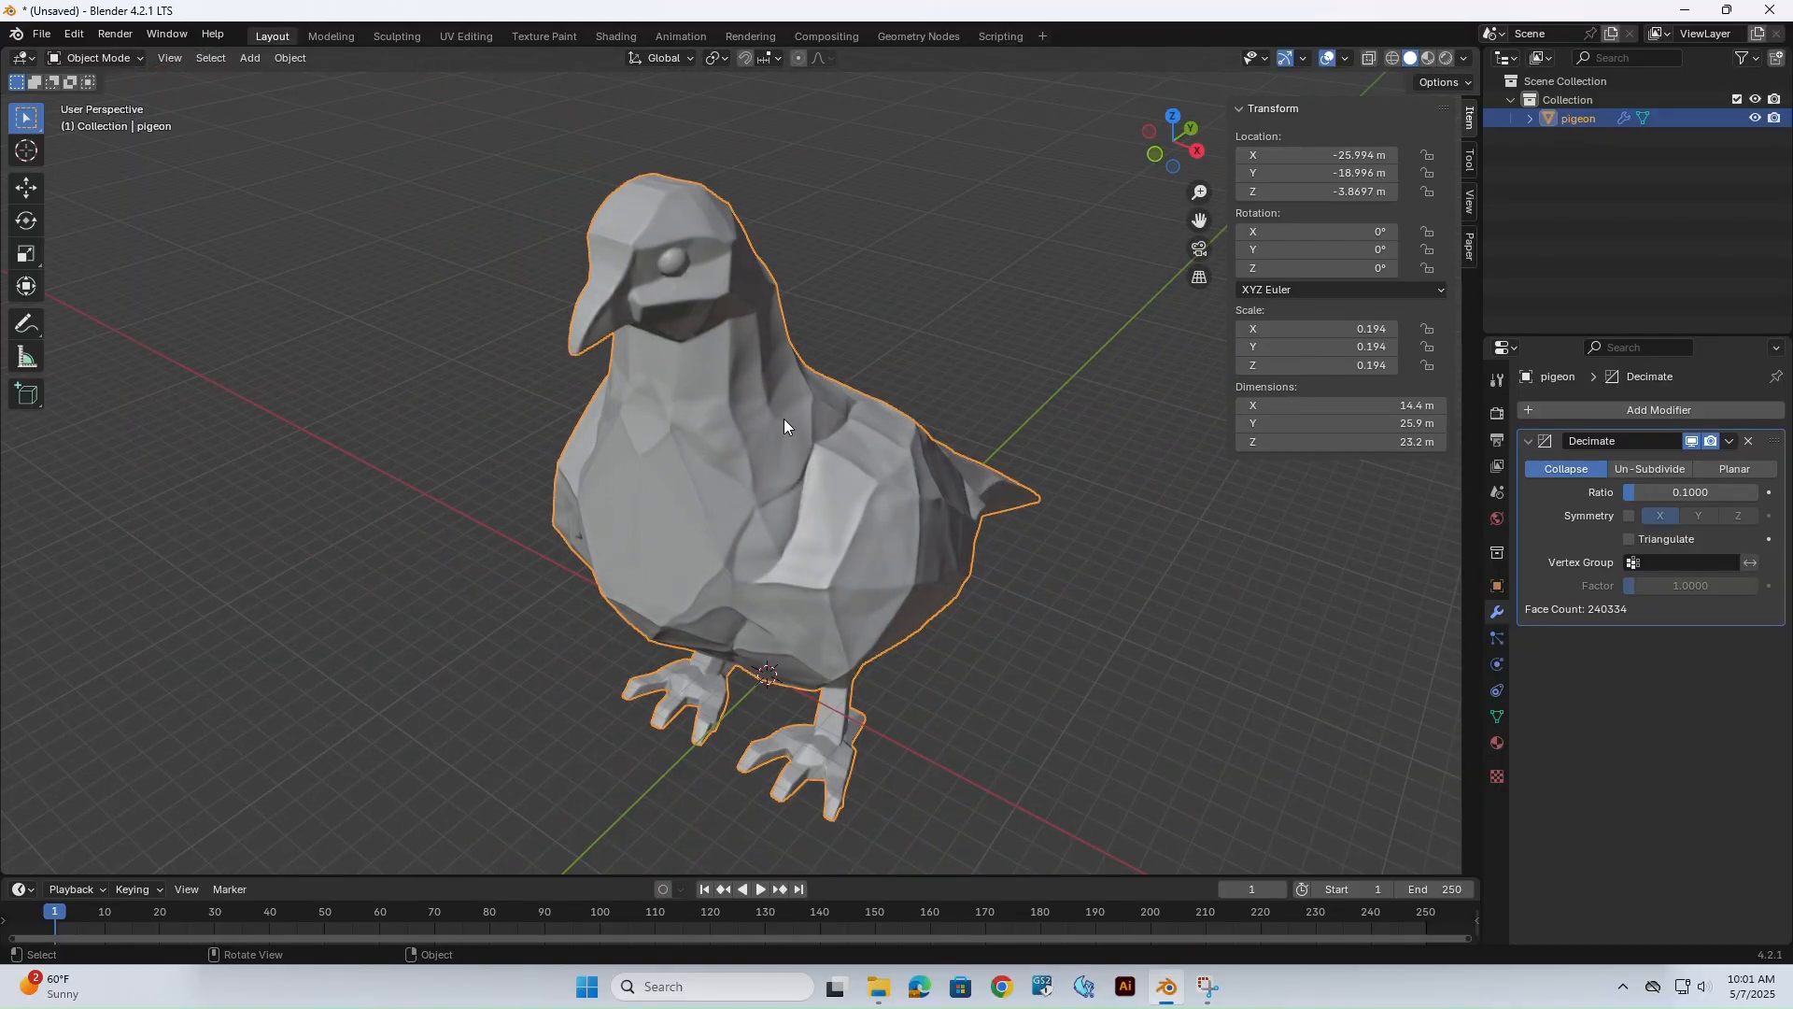
pyautogui.scroll(1, 782, 418)
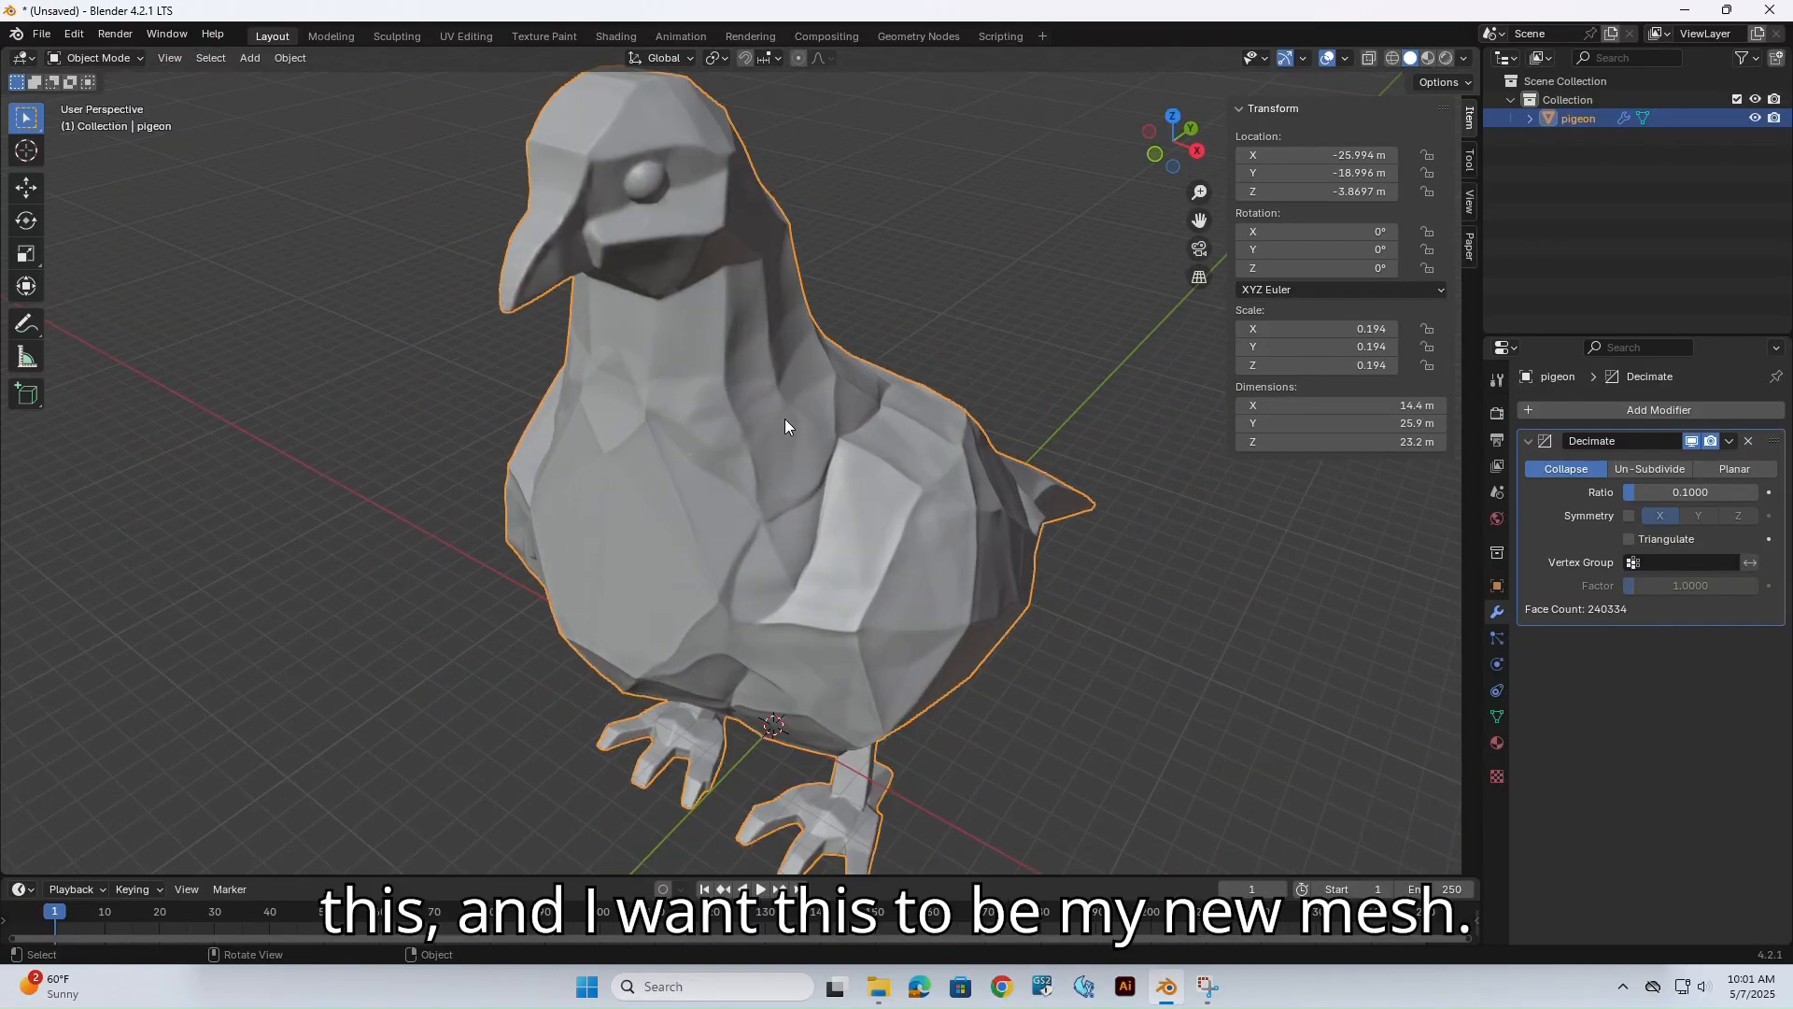
# Examine the pigeon's underlying mesh density in Edit Mode while the Decimate modifier is unapplied, and return to Object Mode.
pyautogui.press('Tab')
pyautogui.scroll(5, 766, 419)
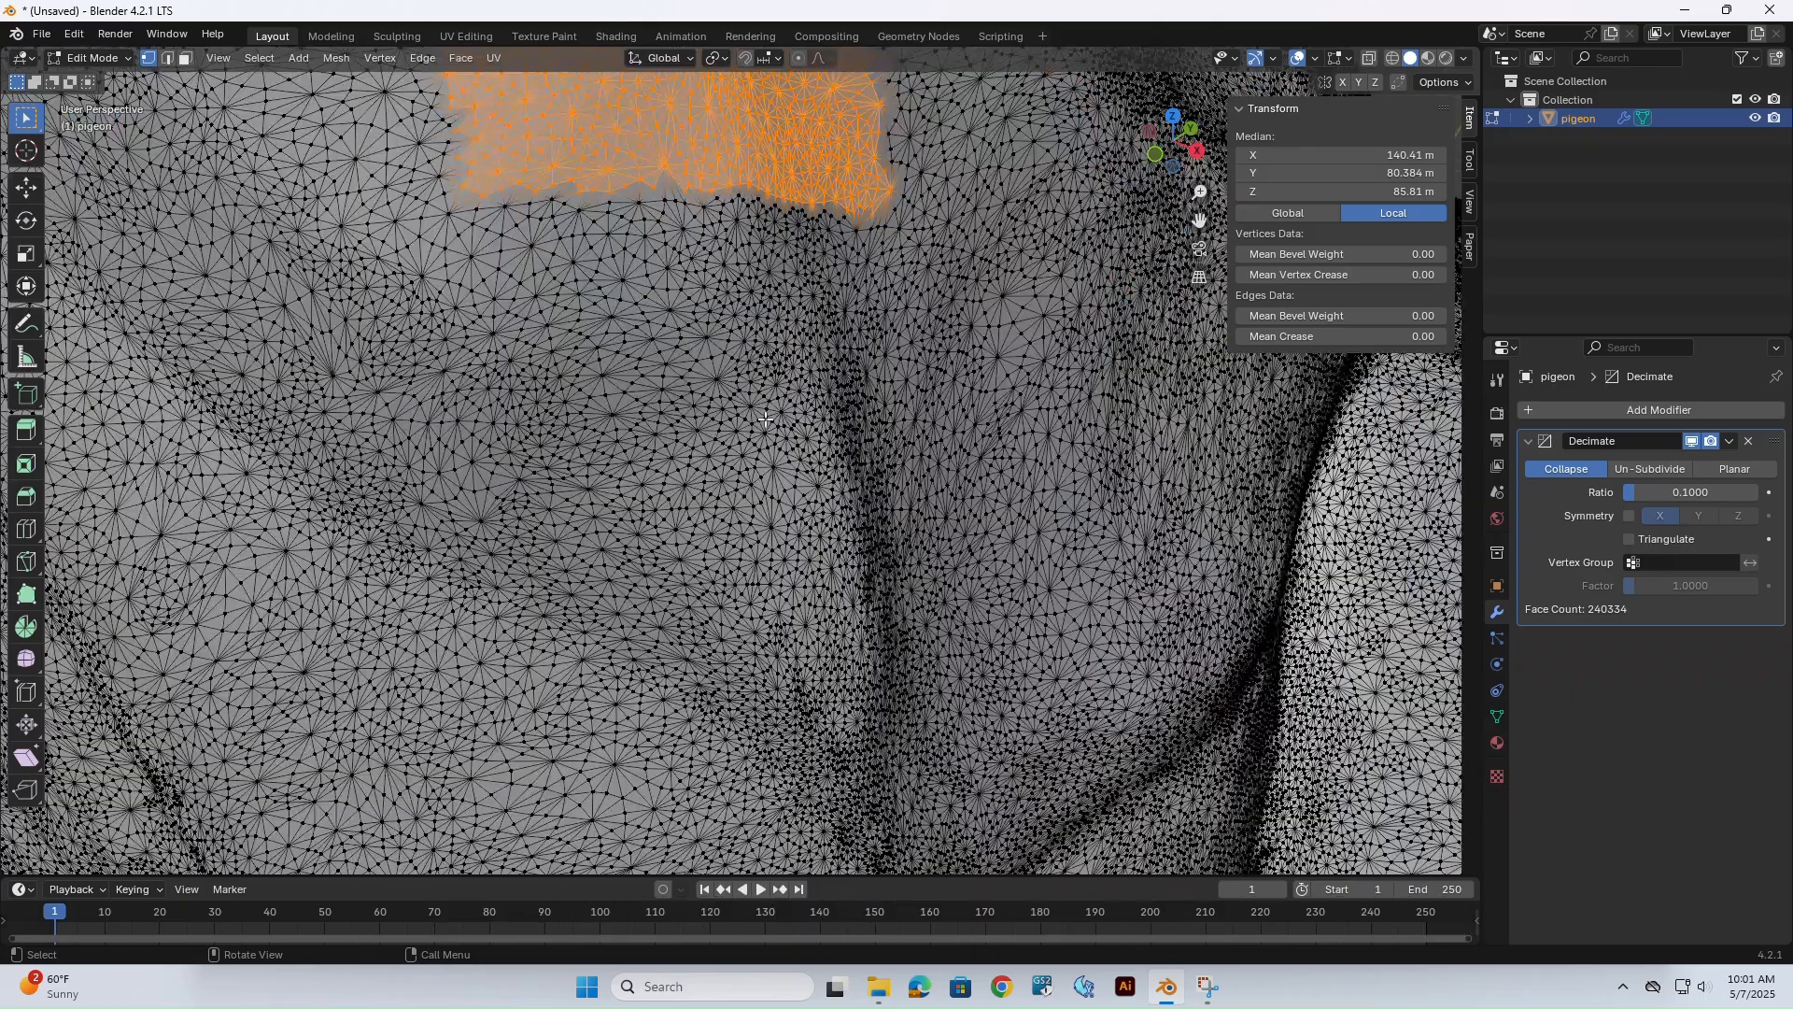
pyautogui.scroll(-4, 766, 420)
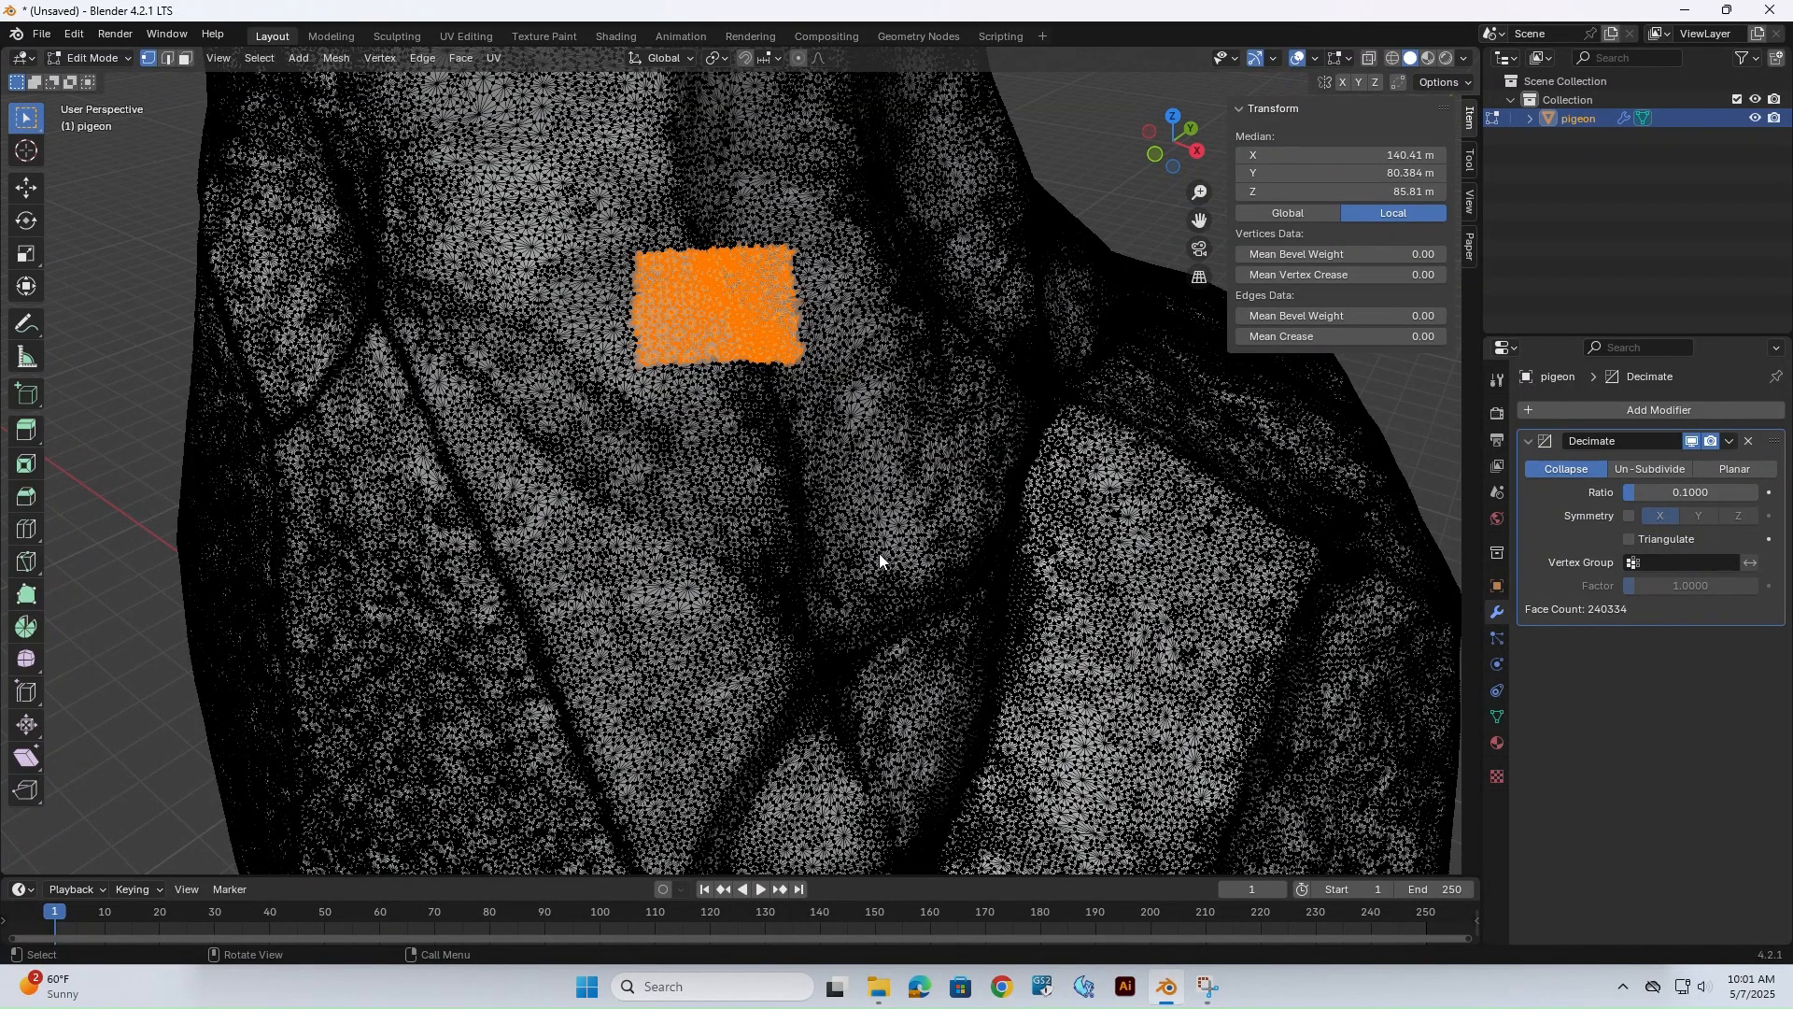
pyautogui.press('Tab')
pyautogui.moveTo(888, 534); pyautogui.dragTo(872, 523, button='middle')
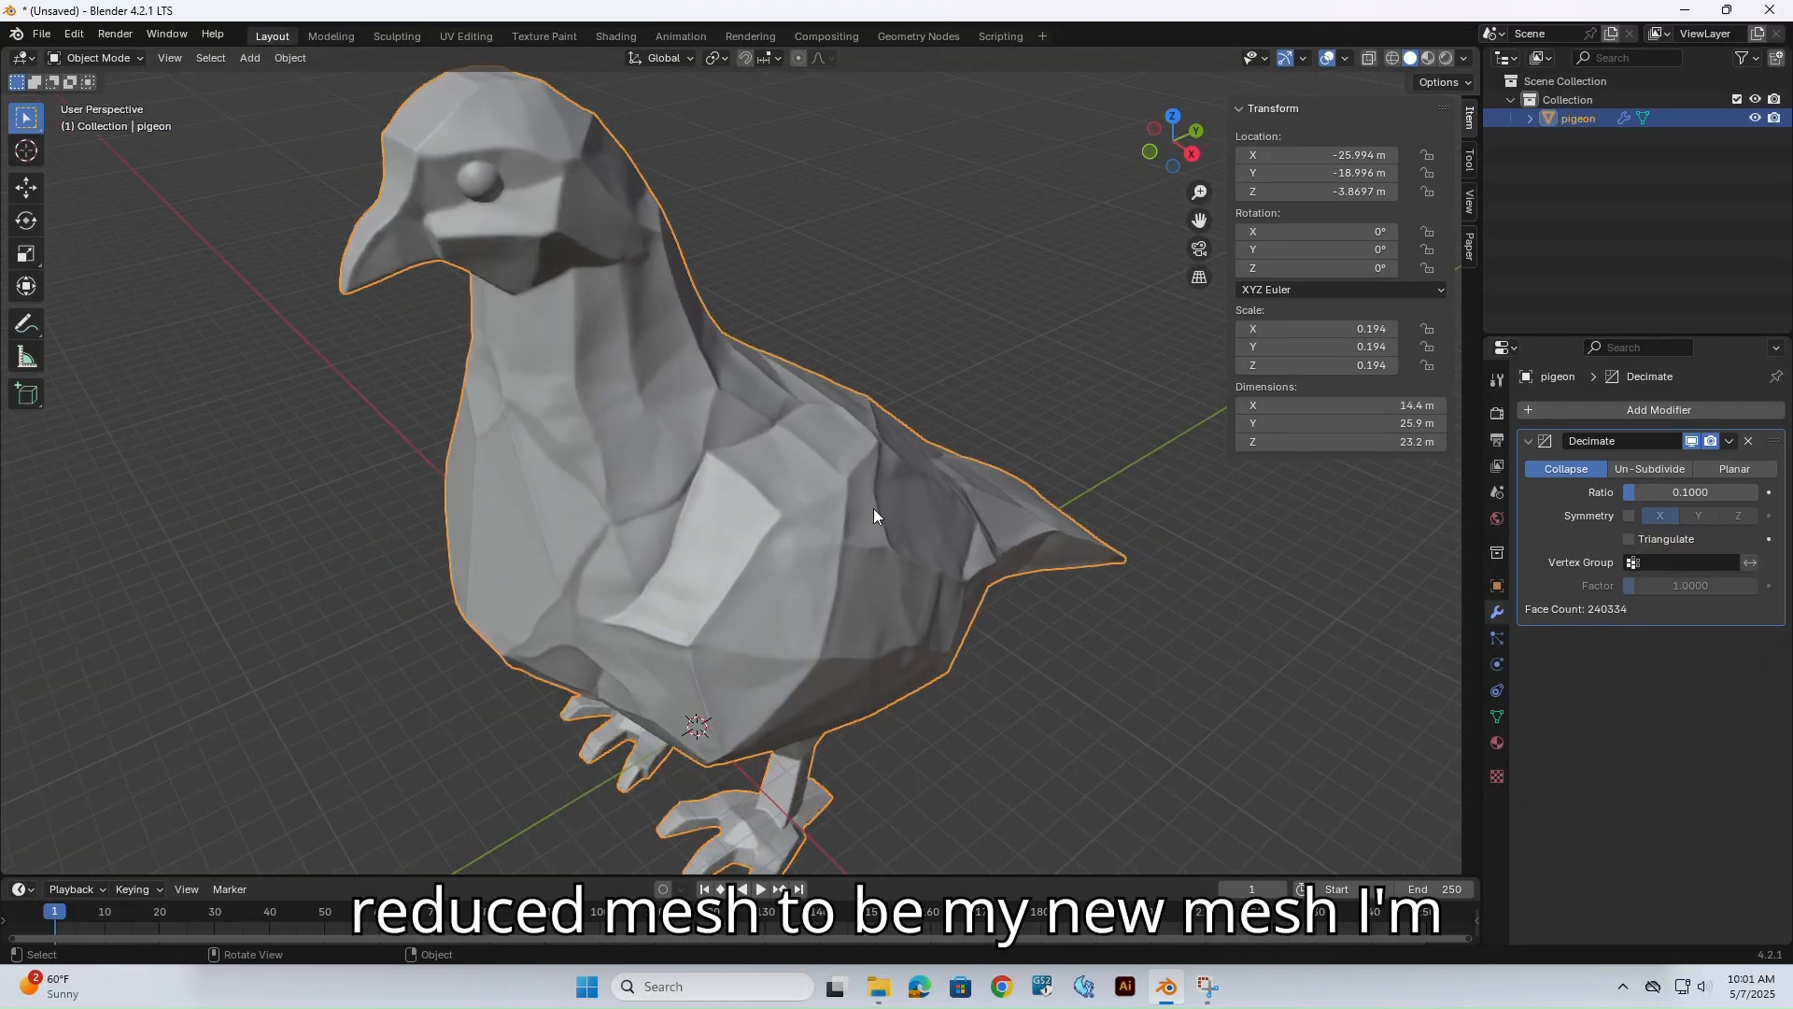
pyautogui.rightClick(776, 486)
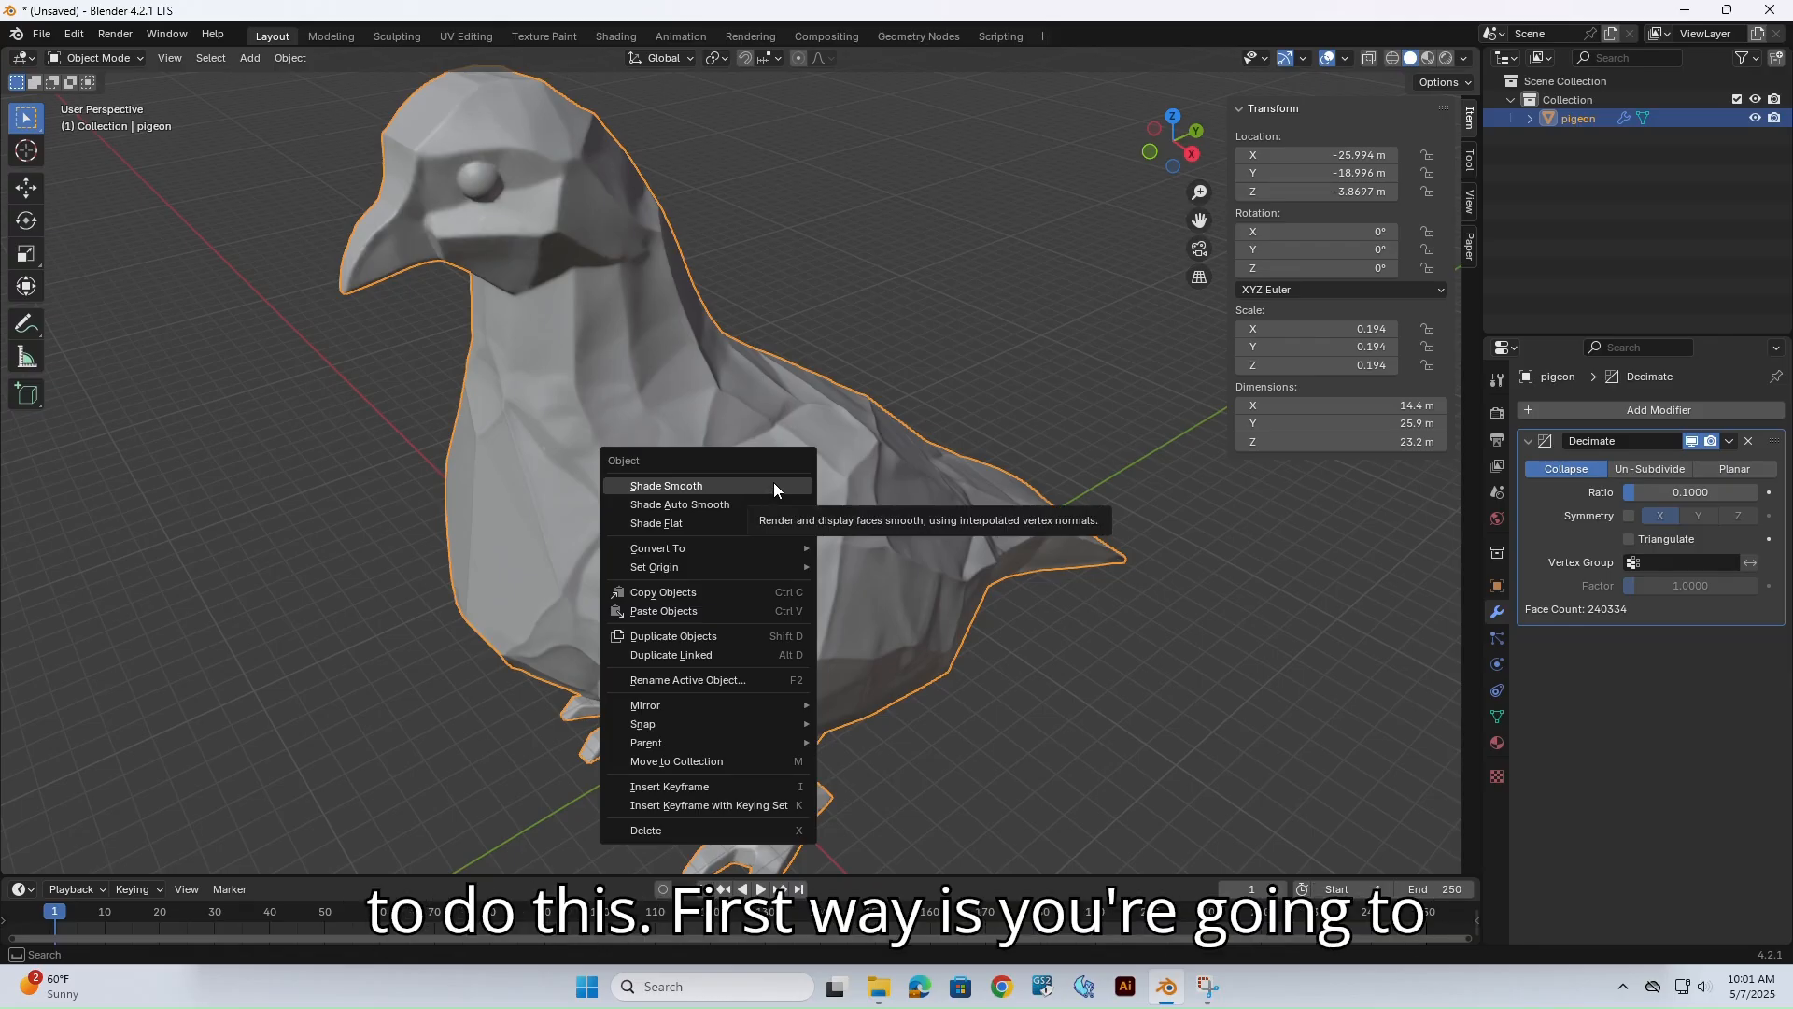
pyautogui.moveTo(720, 547)
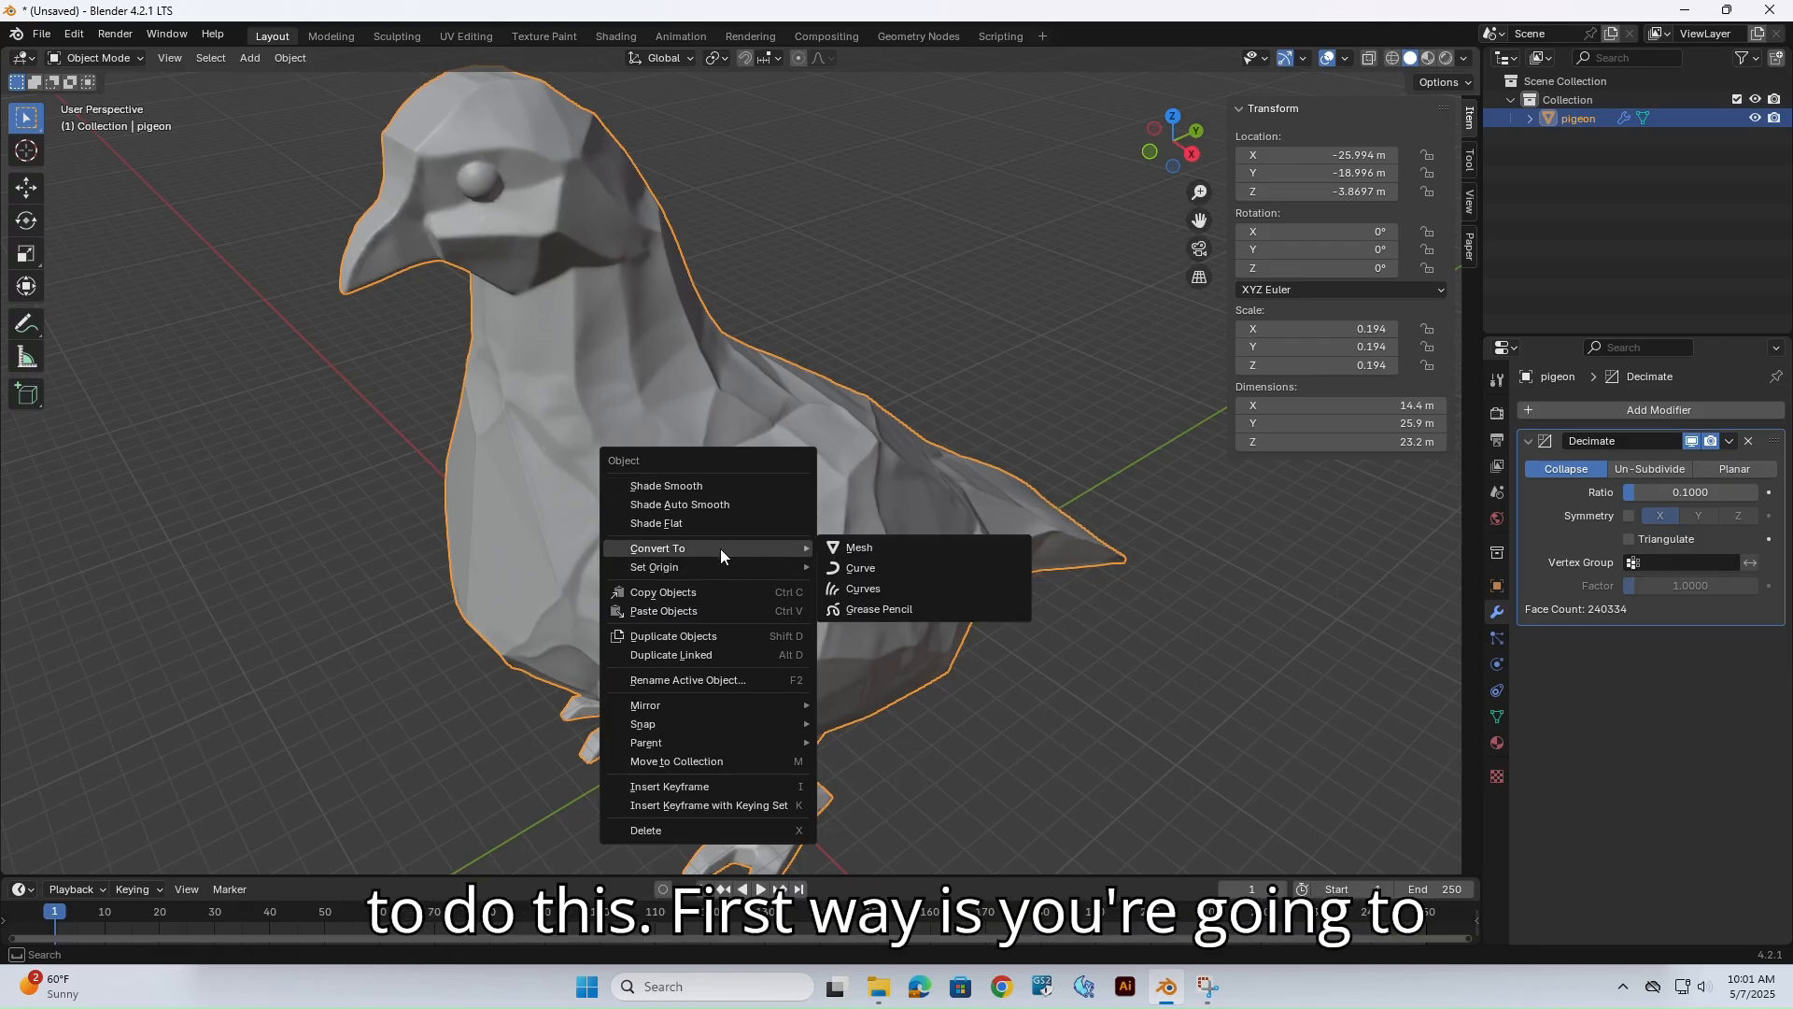
pyautogui.click(870, 551)
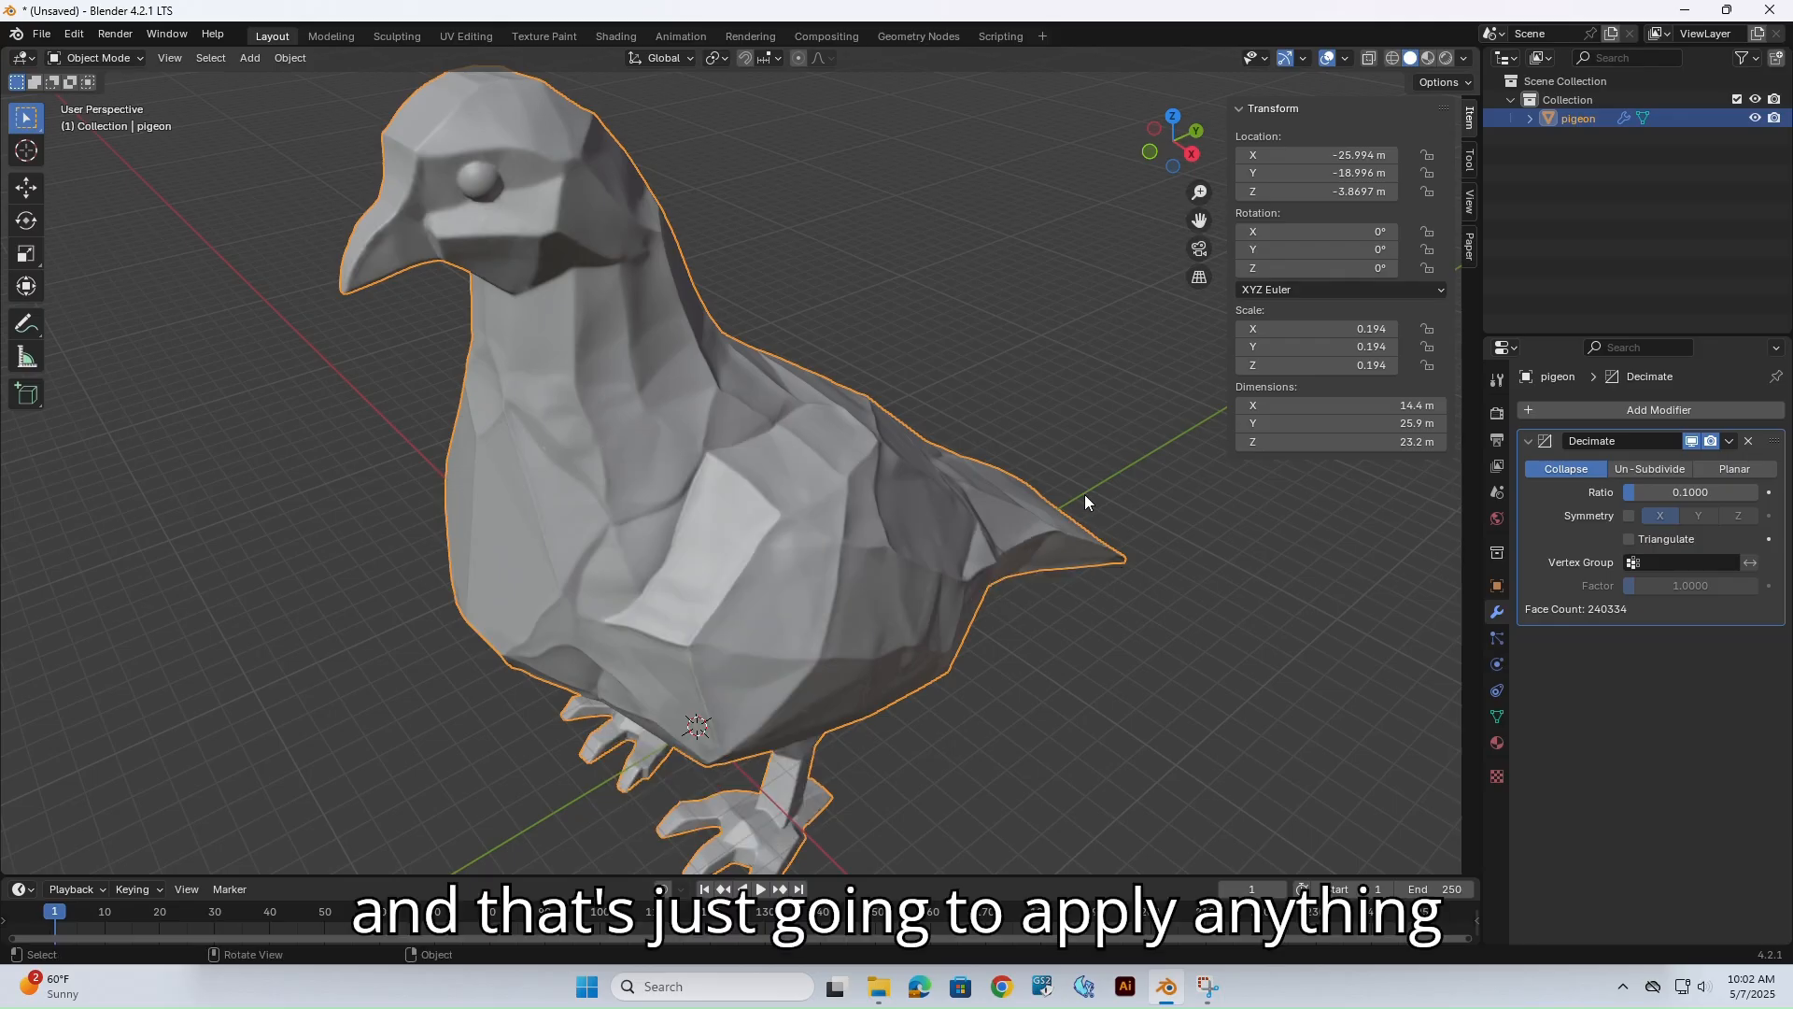
pyautogui.click(1427, 491)
pyautogui.click(941, 574)
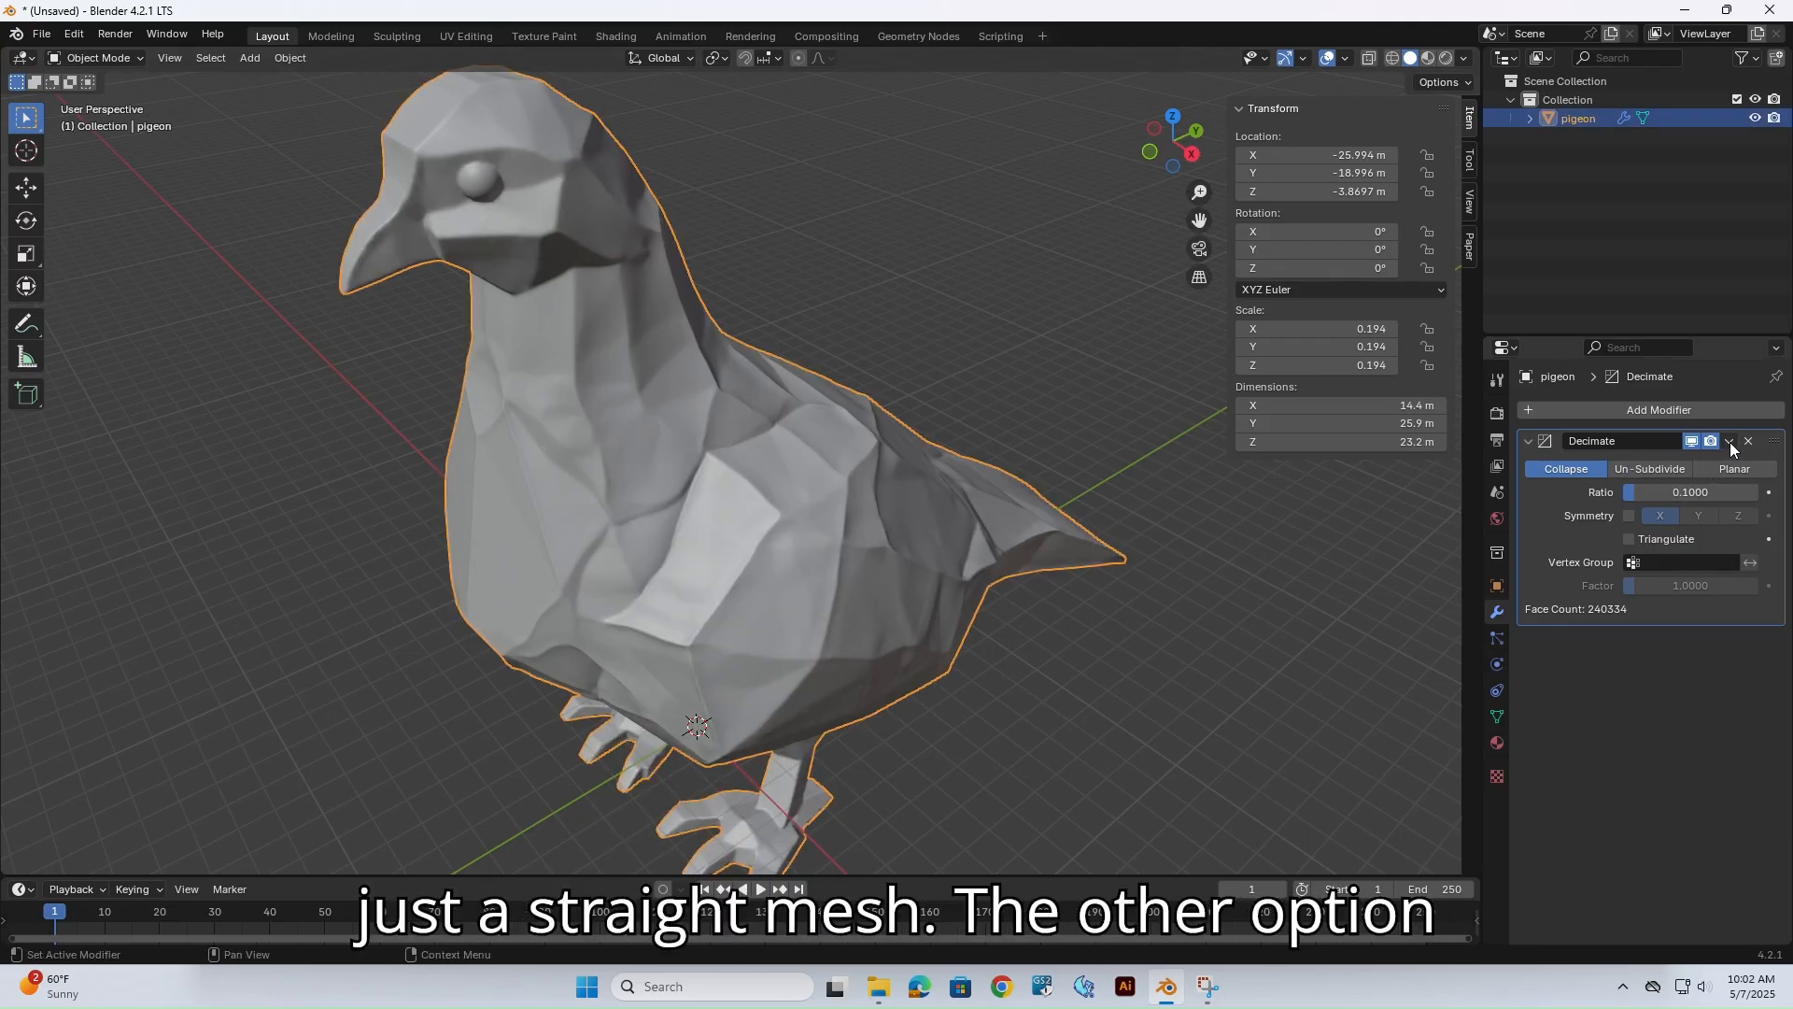
# Apply the Decimate modifier to the pigeon's mesh and deselect the pigeon.
pyautogui.click(1729, 441)
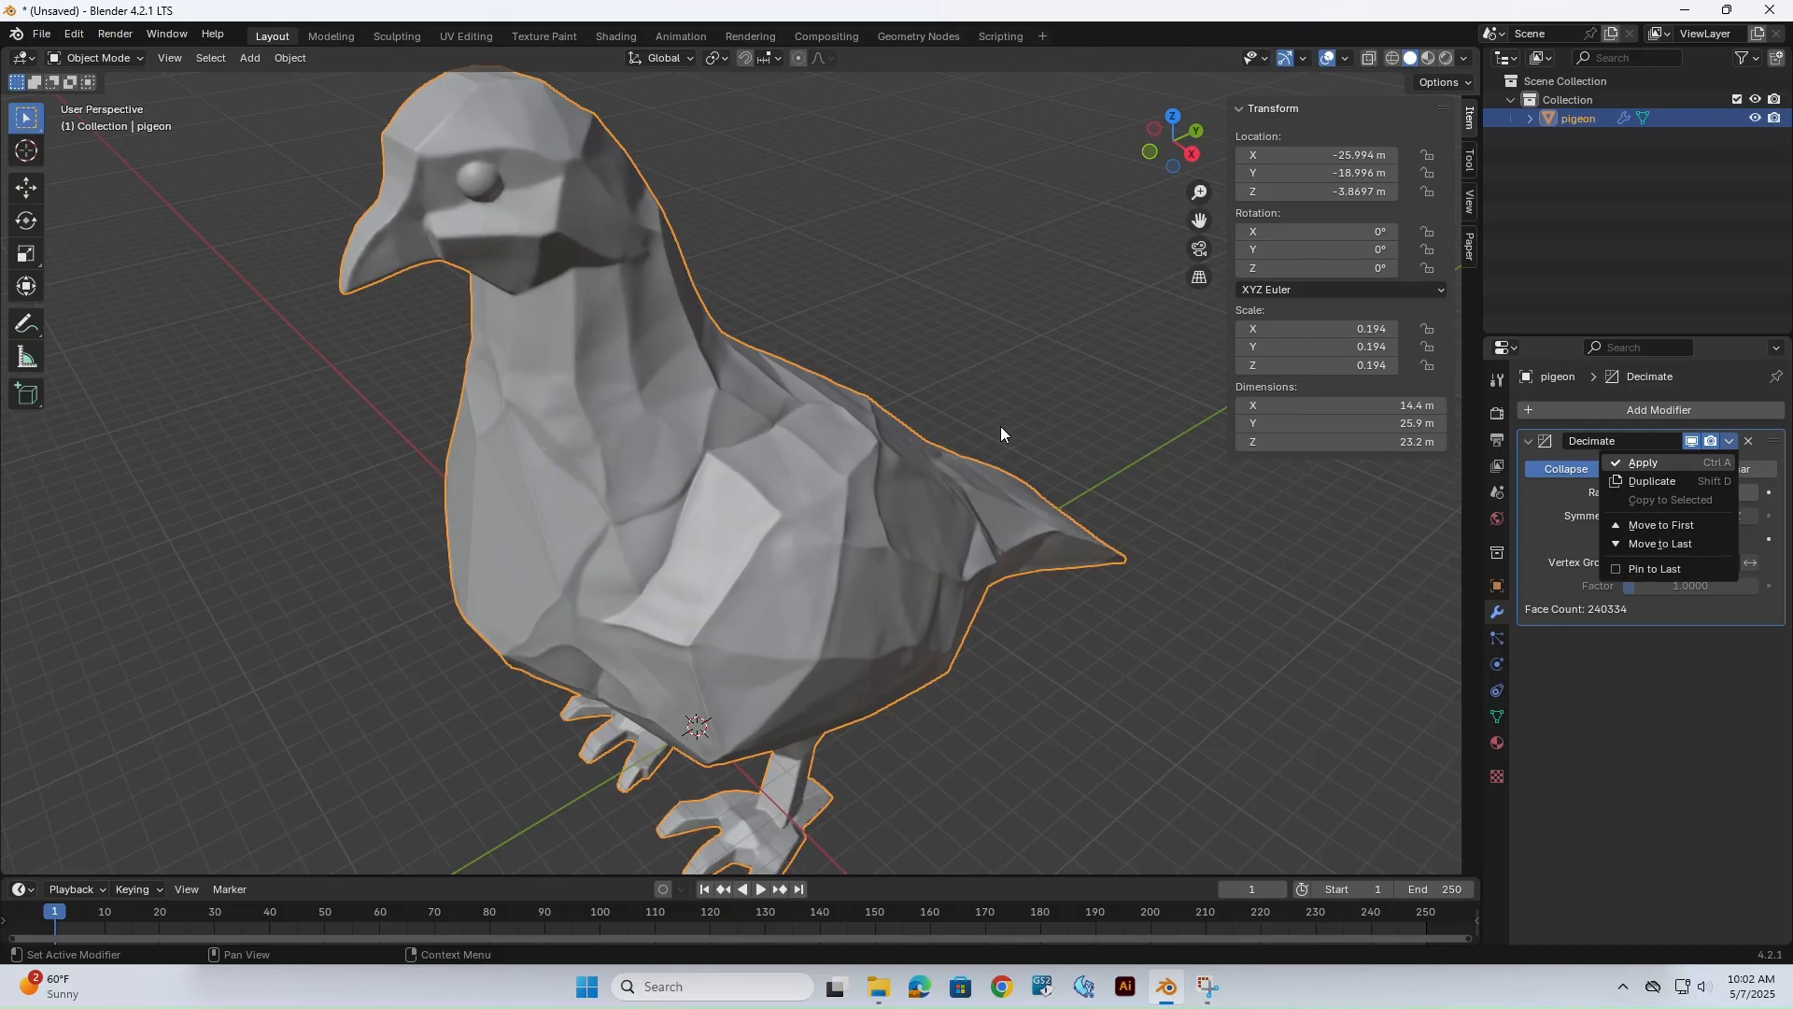
pyautogui.hotkey('ctrl', 'a')
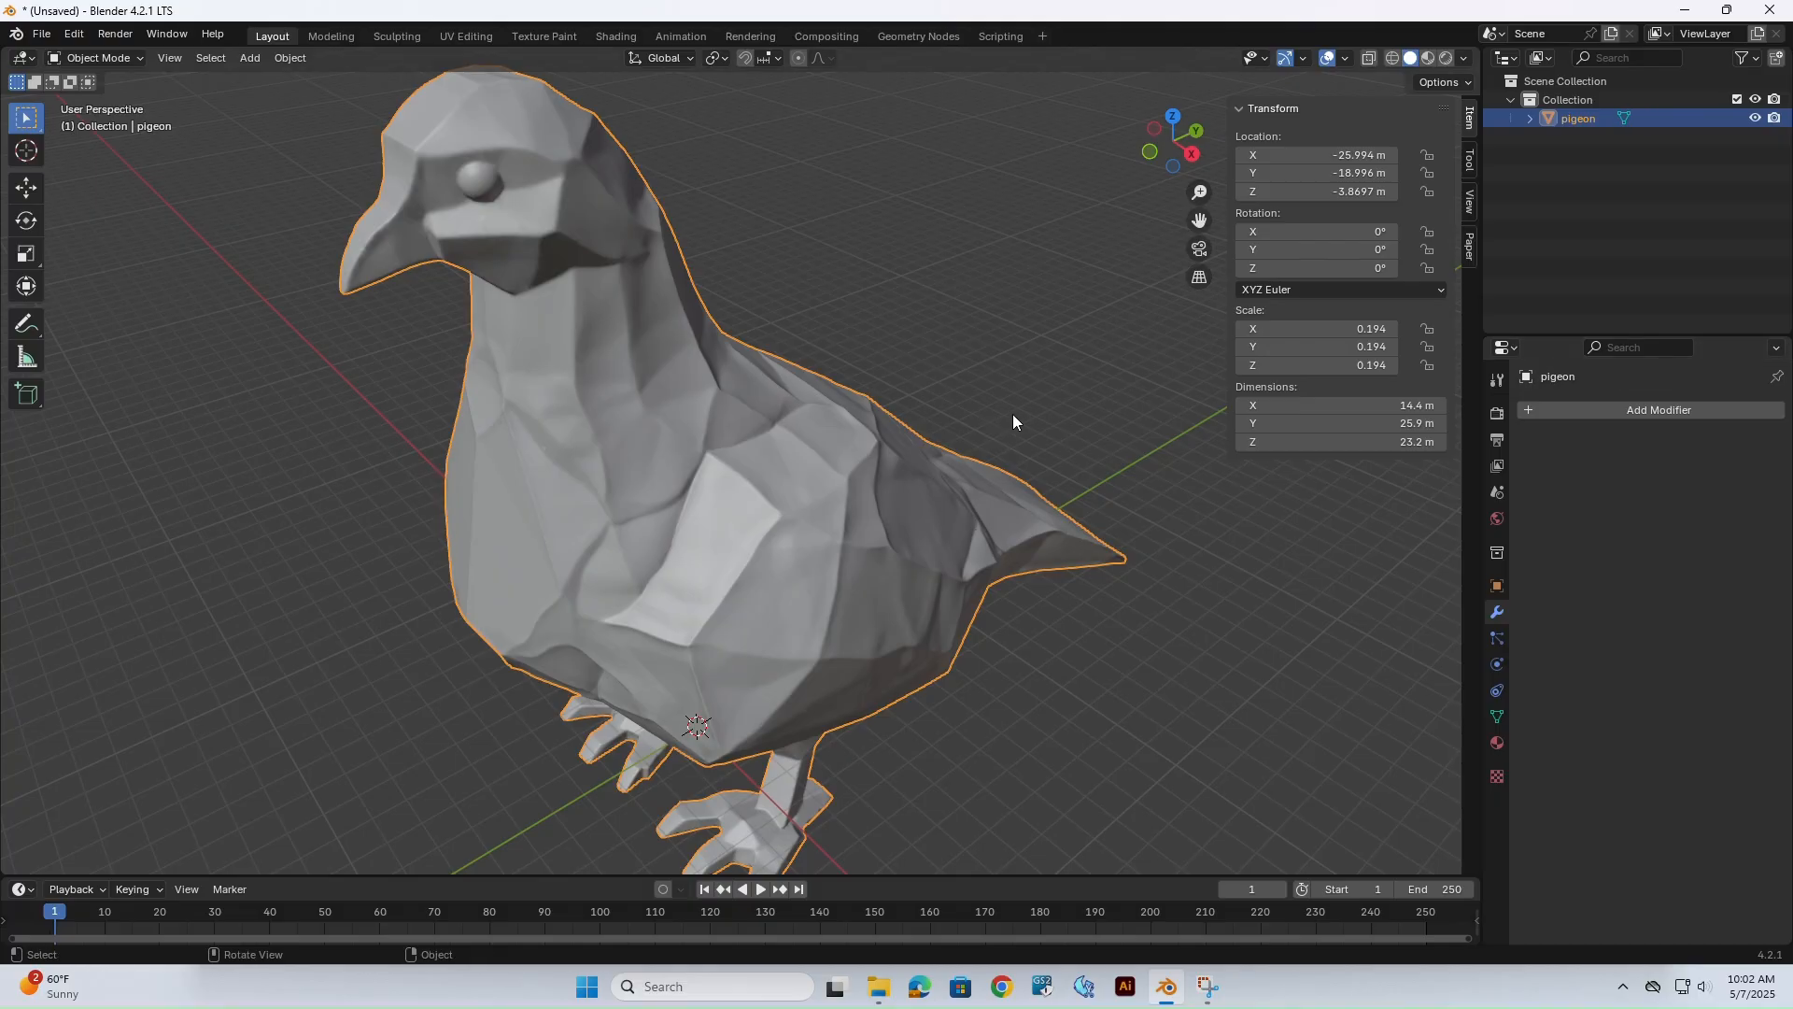
pyautogui.click(1012, 412)
# Examine the density of the applied mesh on the pigeon's body in wireframe and solid display.
pyautogui.scroll(3, 998, 420)
pyautogui.moveTo(712, 419)
pyautogui.mouseDown(button='middle')
pyautogui.moveTo(788, 452)
pyautogui.moveTo(748, 448)
pyautogui.mouseUp(button='middle')
pyautogui.hotkey('shift', 'z')
pyautogui.scroll(6, 760, 454)
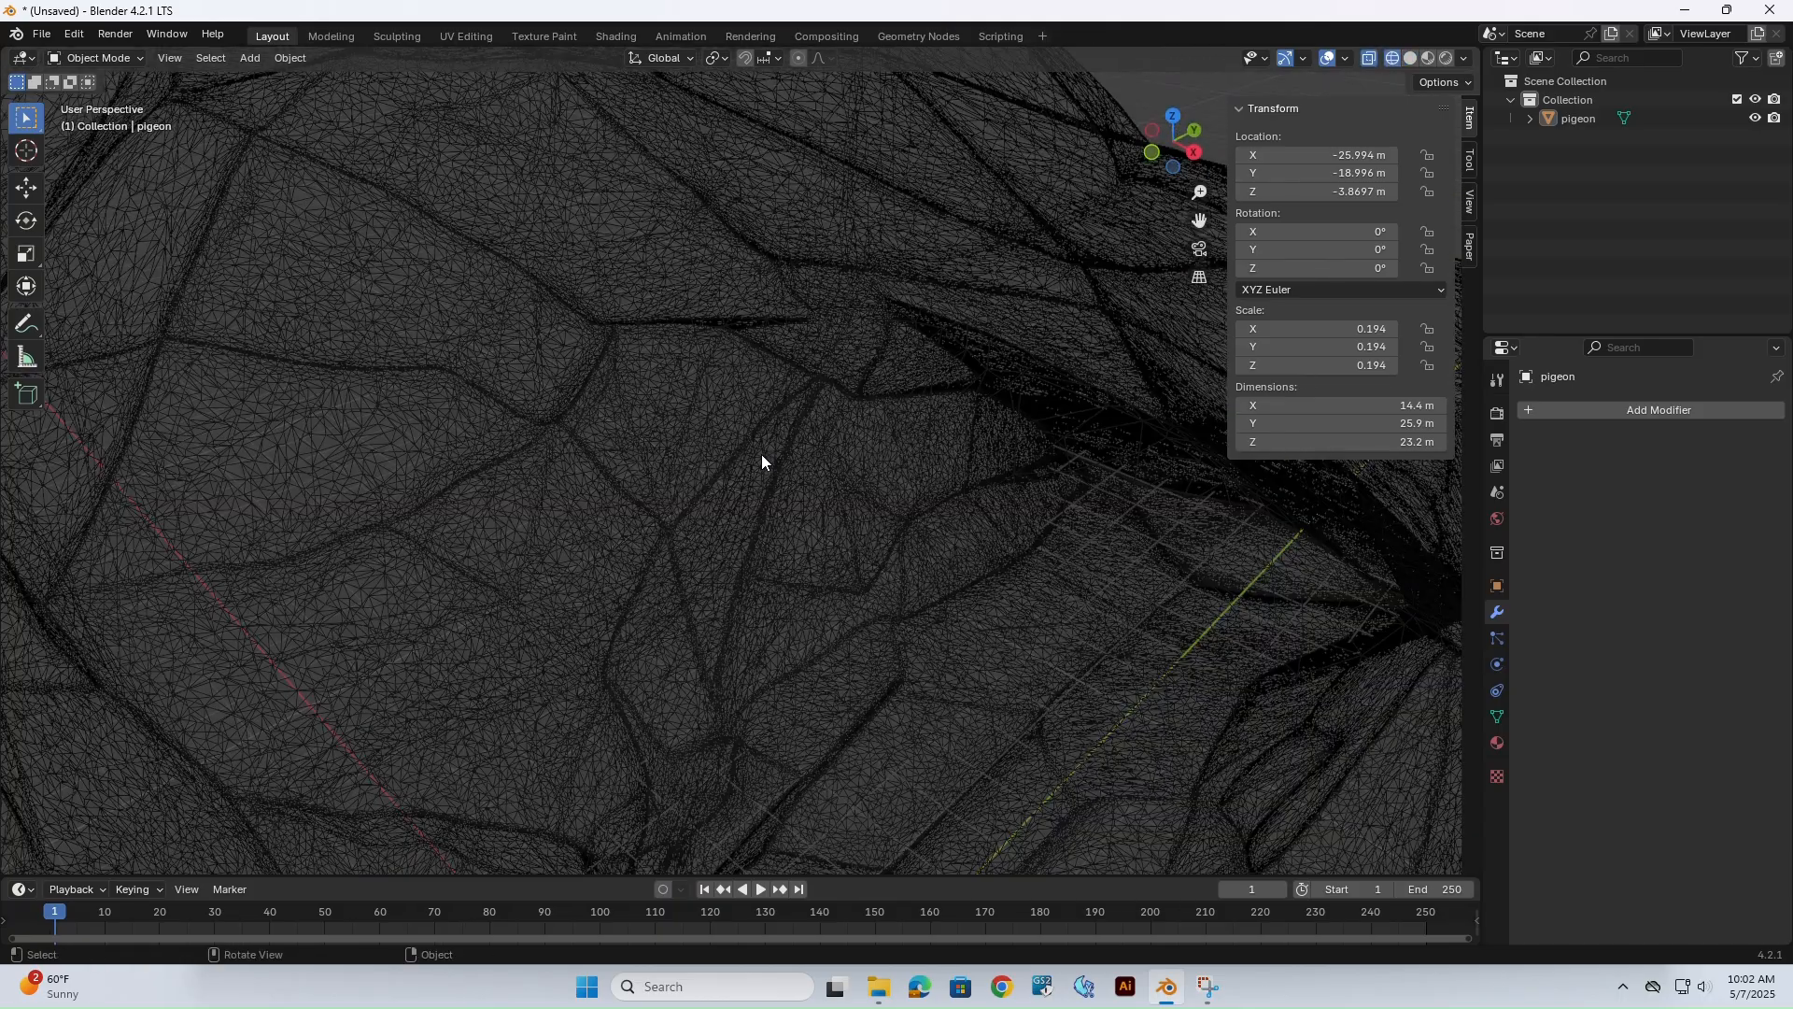
pyautogui.hotkey('shift', 'z')
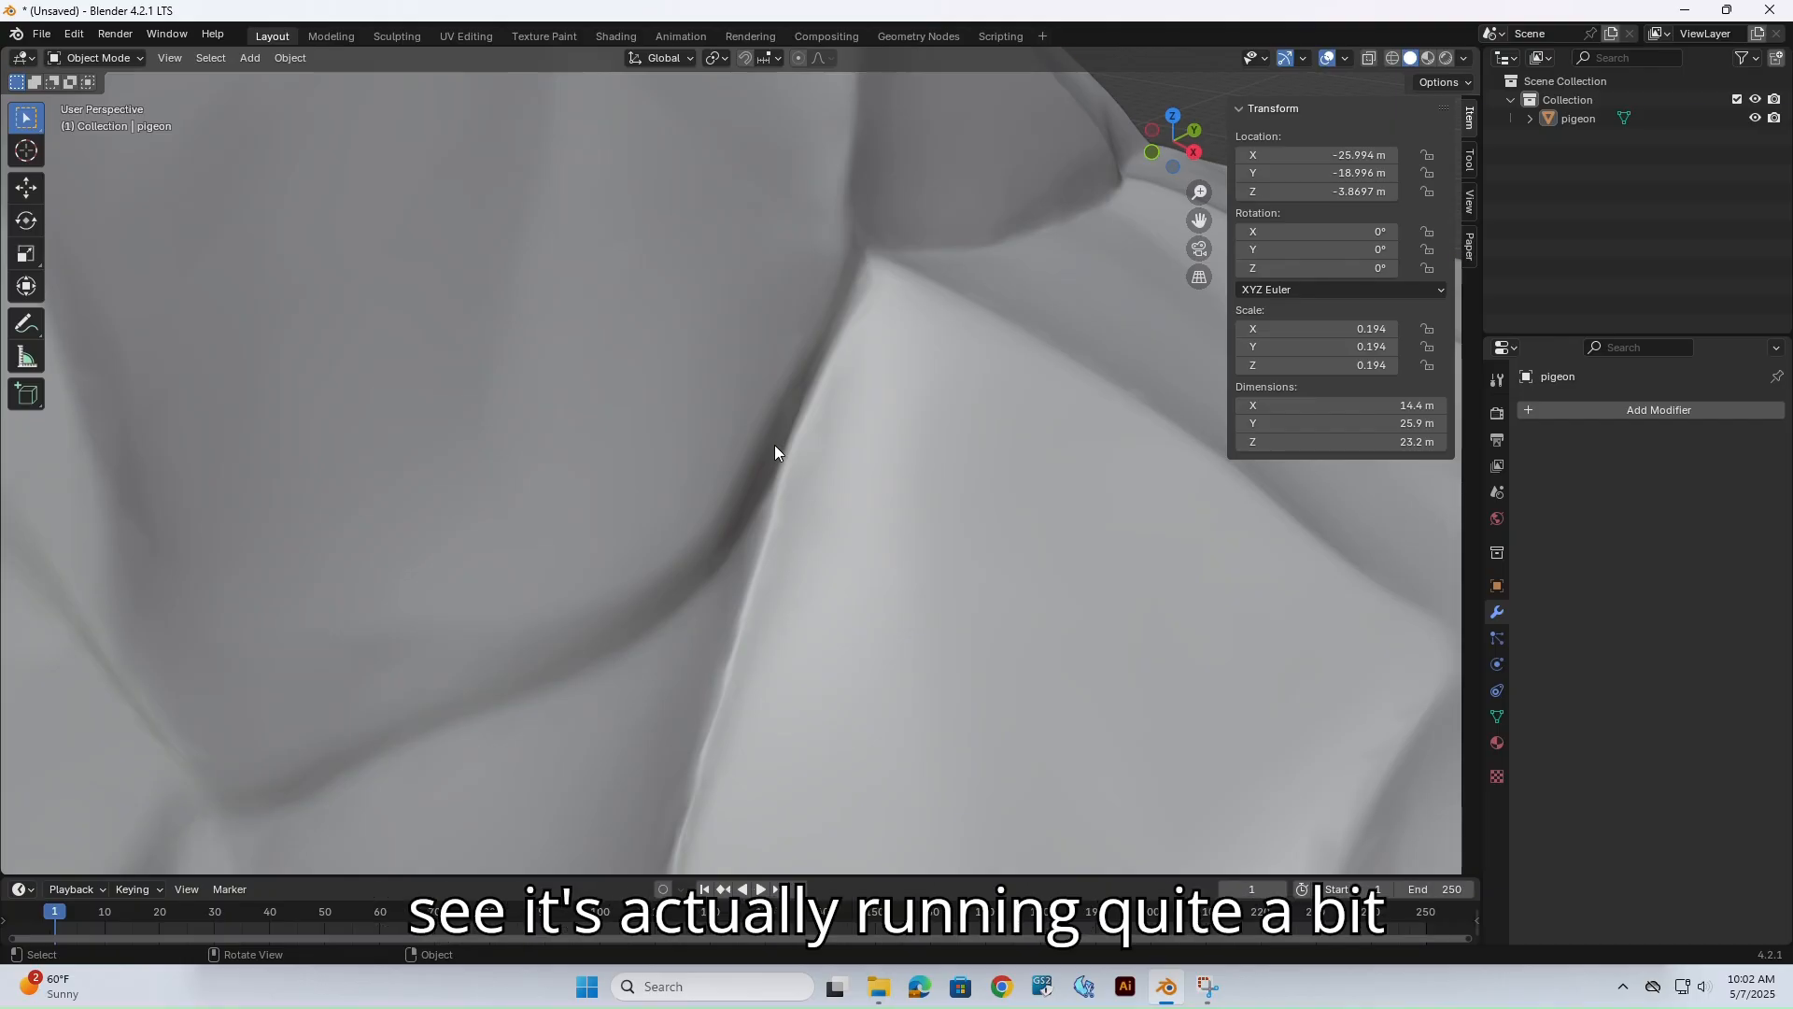
pyautogui.click(775, 445)
pyautogui.hotkey('shift', 'z')
pyautogui.scroll(-2, 774, 445)
pyautogui.moveTo(771, 444)
pyautogui.mouseDown(button='middle')
pyautogui.moveTo(552, 512)
pyautogui.moveTo(705, 459)
pyautogui.moveTo(814, 383)
pyautogui.moveTo(762, 401)
pyautogui.mouseUp(button='middle')
pyautogui.hotkey('shift', 'z')
pyautogui.scroll(-3, 614, 488)
# Check the reduced mesh in Edit Mode, return to Object Mode and select the pigeon.
pyautogui.press('Tab')
pyautogui.scroll(-6, 713, 457)
pyautogui.scroll(5, 763, 401)
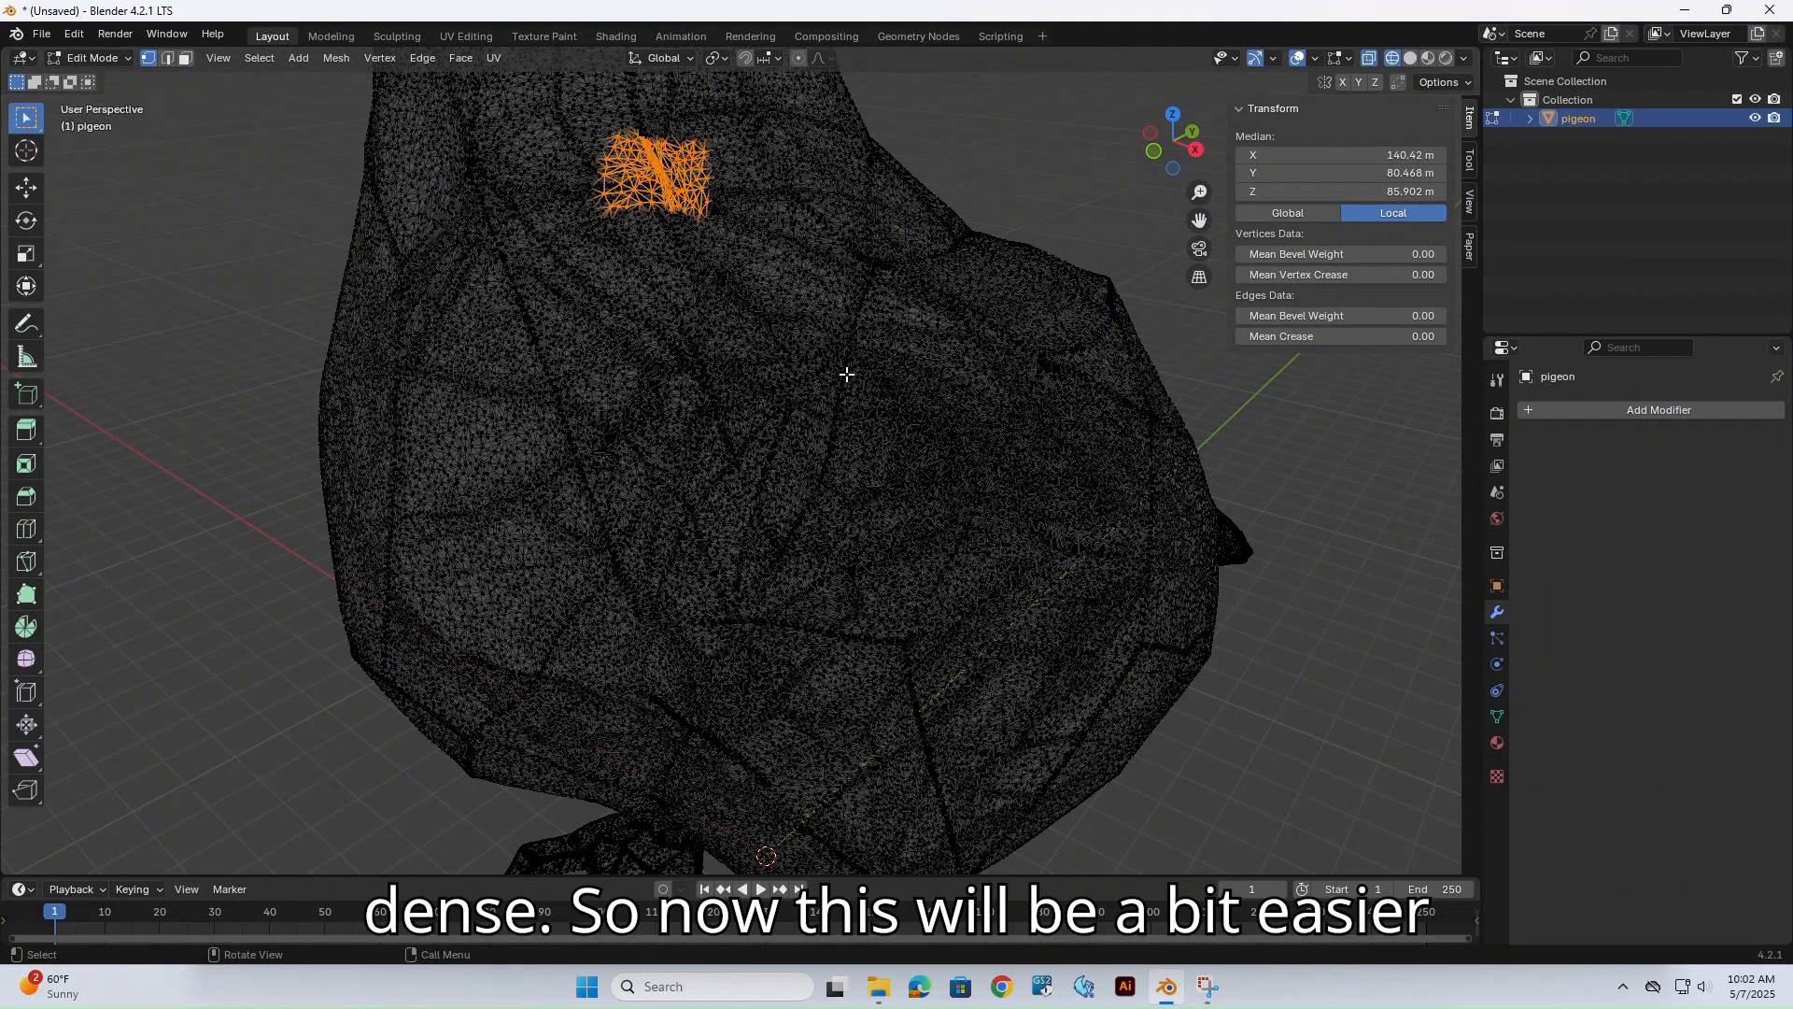
pyautogui.press('a')
pyautogui.press('Tab')
pyautogui.scroll(-4, 844, 372)
pyautogui.hotkey('alt', 'a')
pyautogui.click(812, 446)
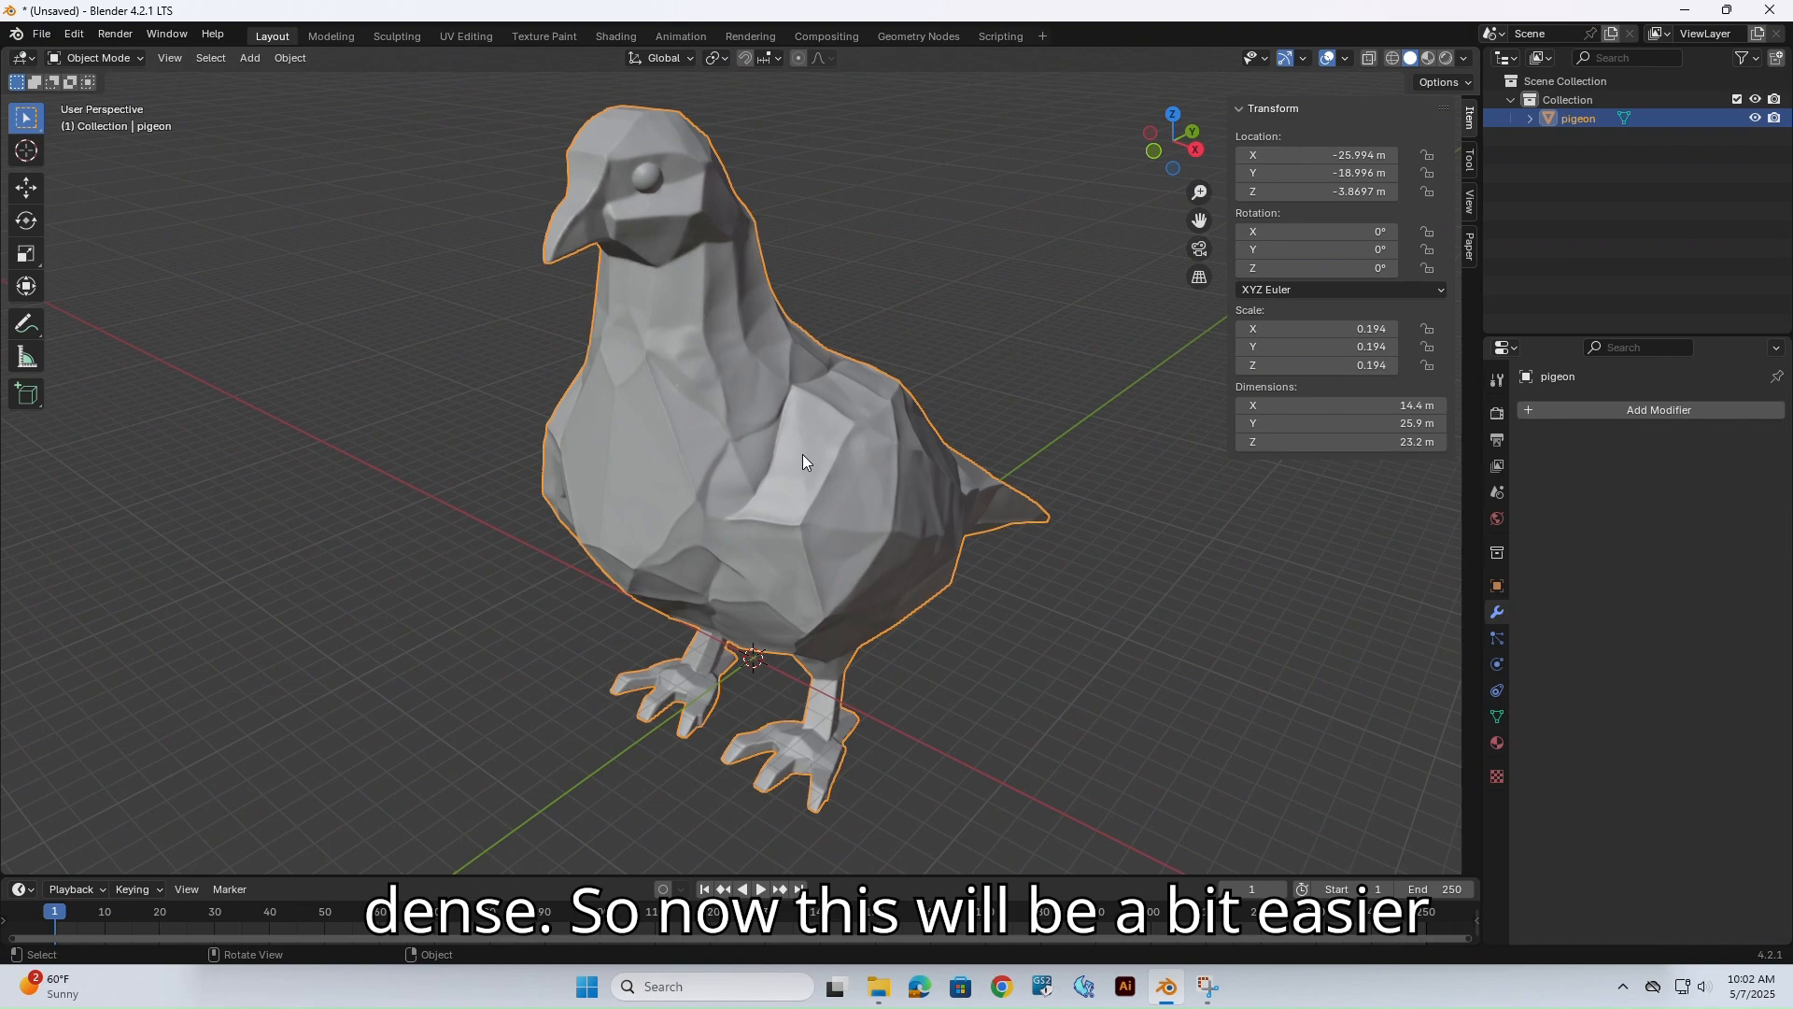
# Inspect the flat facets on the pigeon's body in solid shading from several sides.
pyautogui.moveTo(831, 387); pyautogui.dragTo(836, 390, button='middle')
pyautogui.scroll(5, 837, 389)
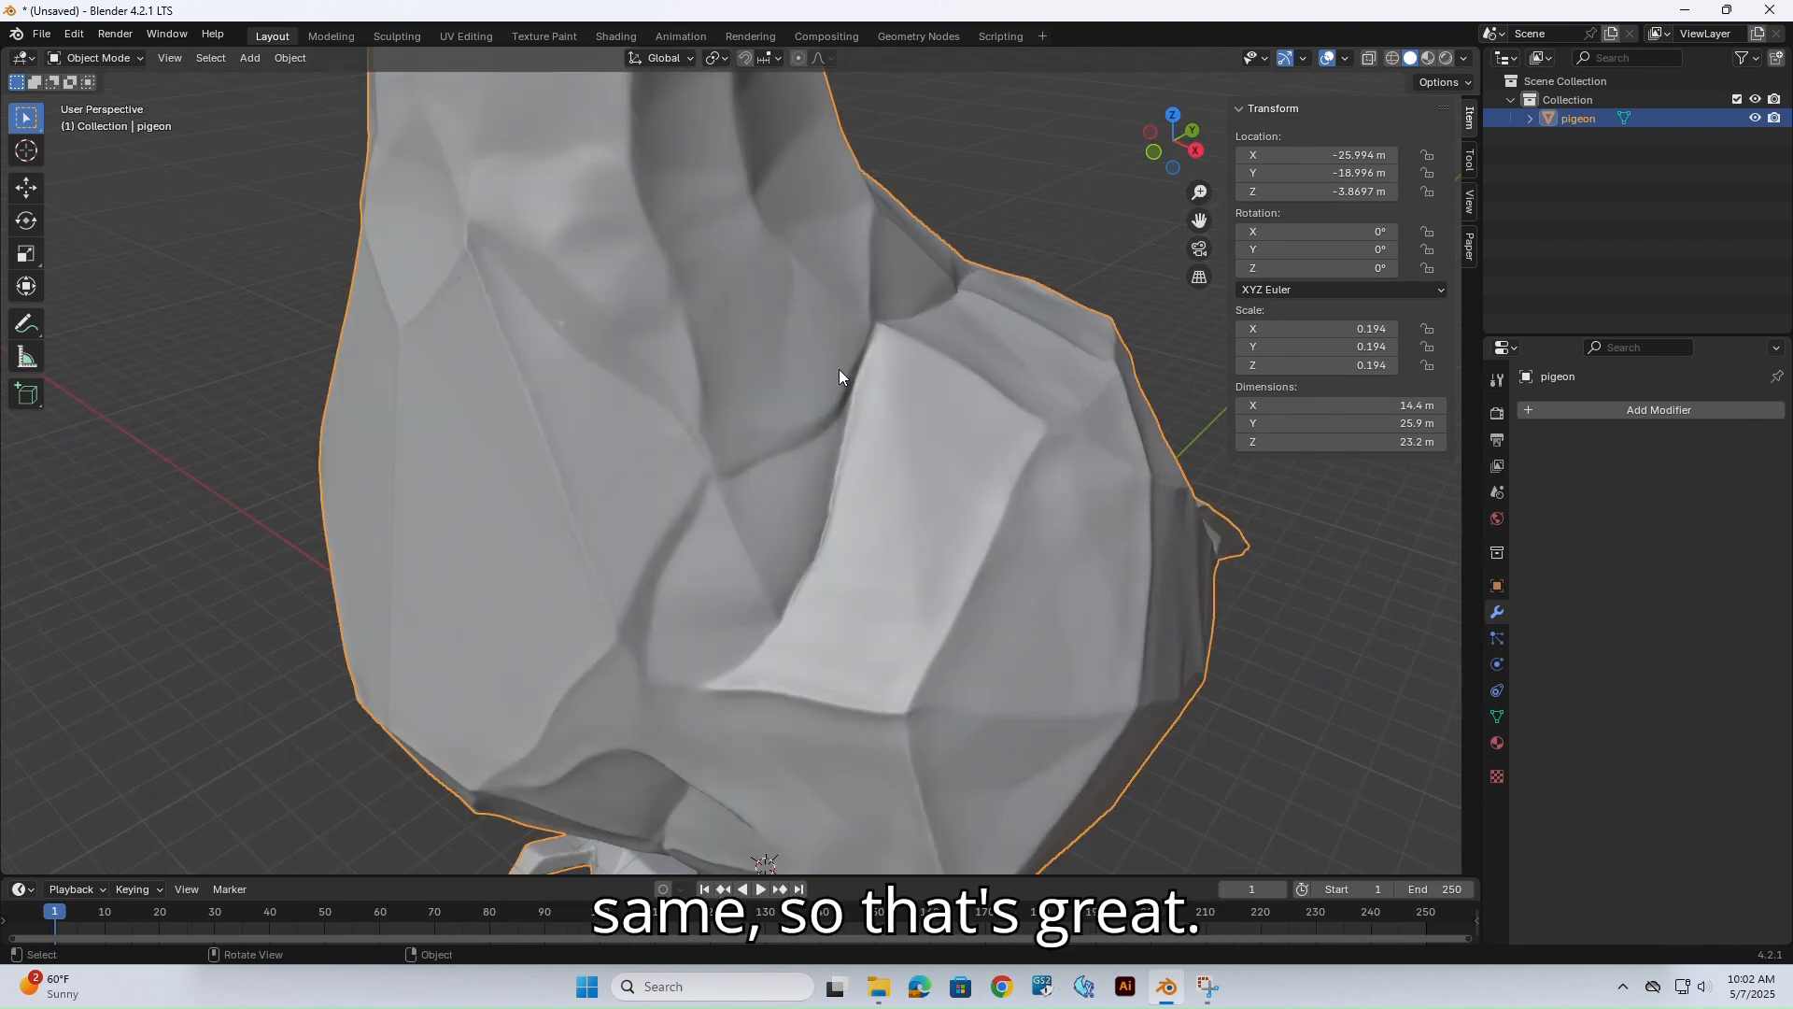
pyautogui.scroll(-5, 536, 551)
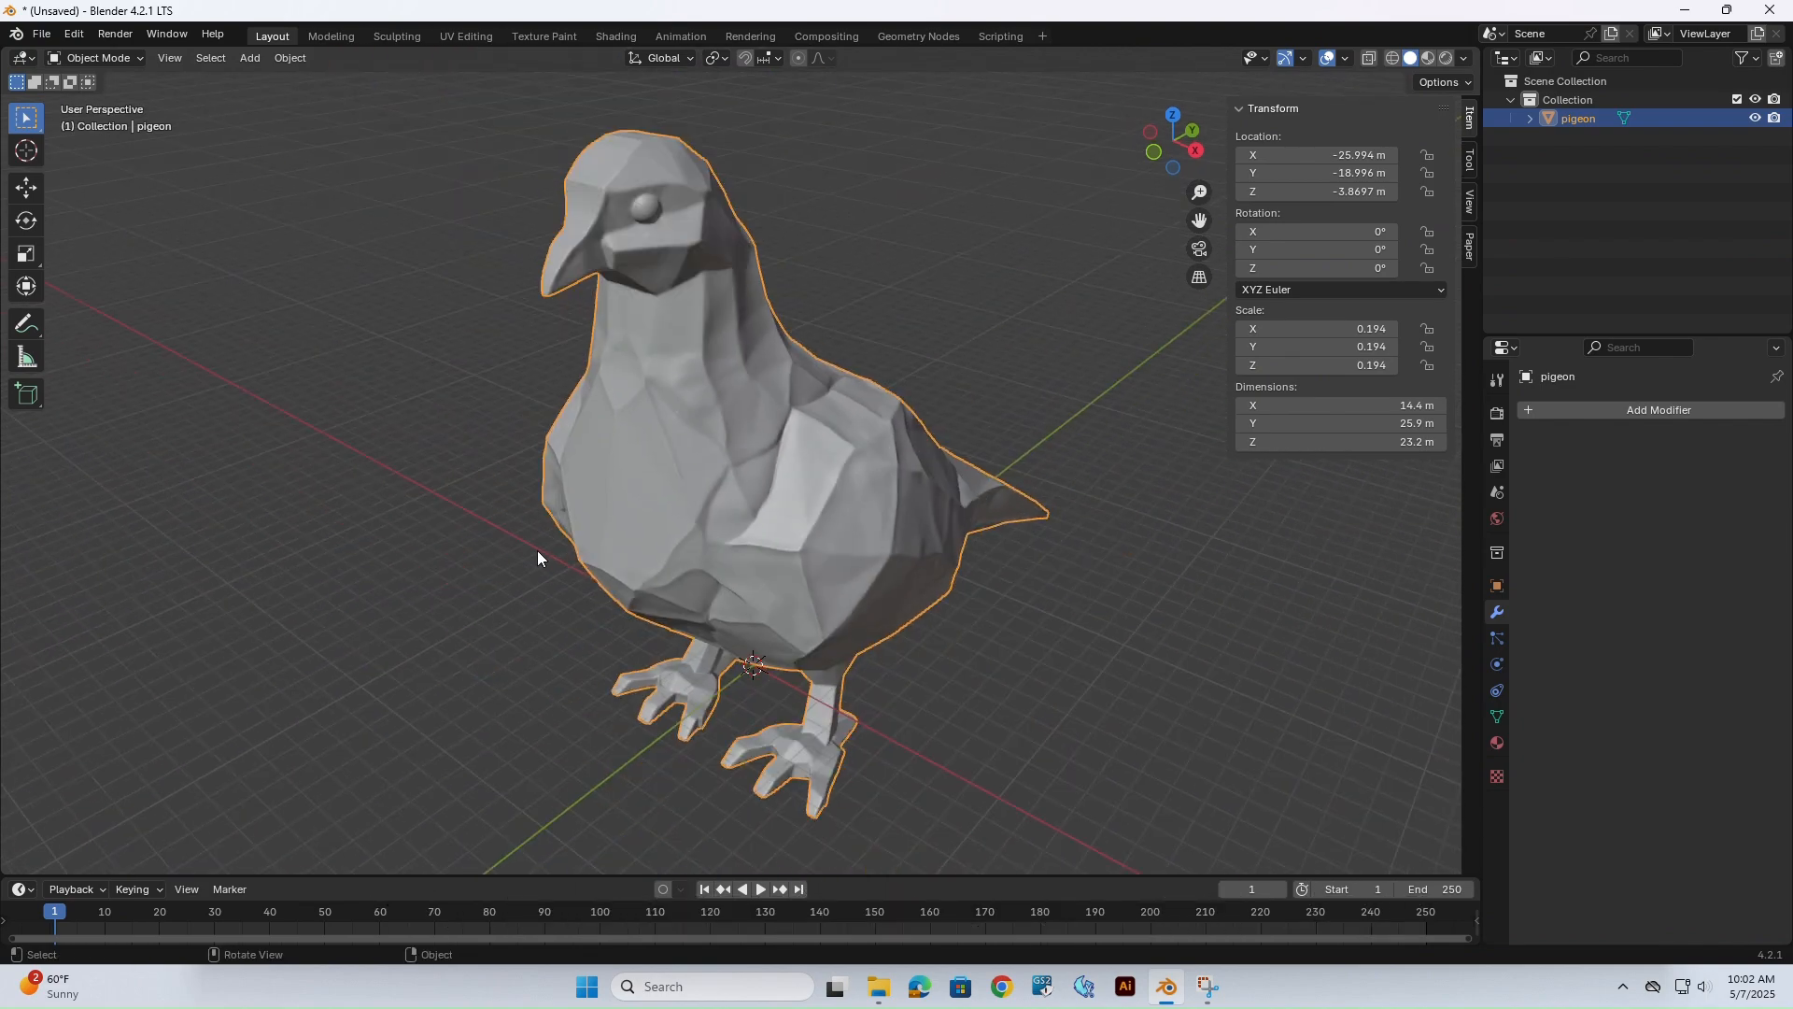
pyautogui.moveTo(536, 551); pyautogui.dragTo(856, 581, button='middle')
pyautogui.scroll(4, 816, 585)
pyautogui.scroll(-4, 815, 584)
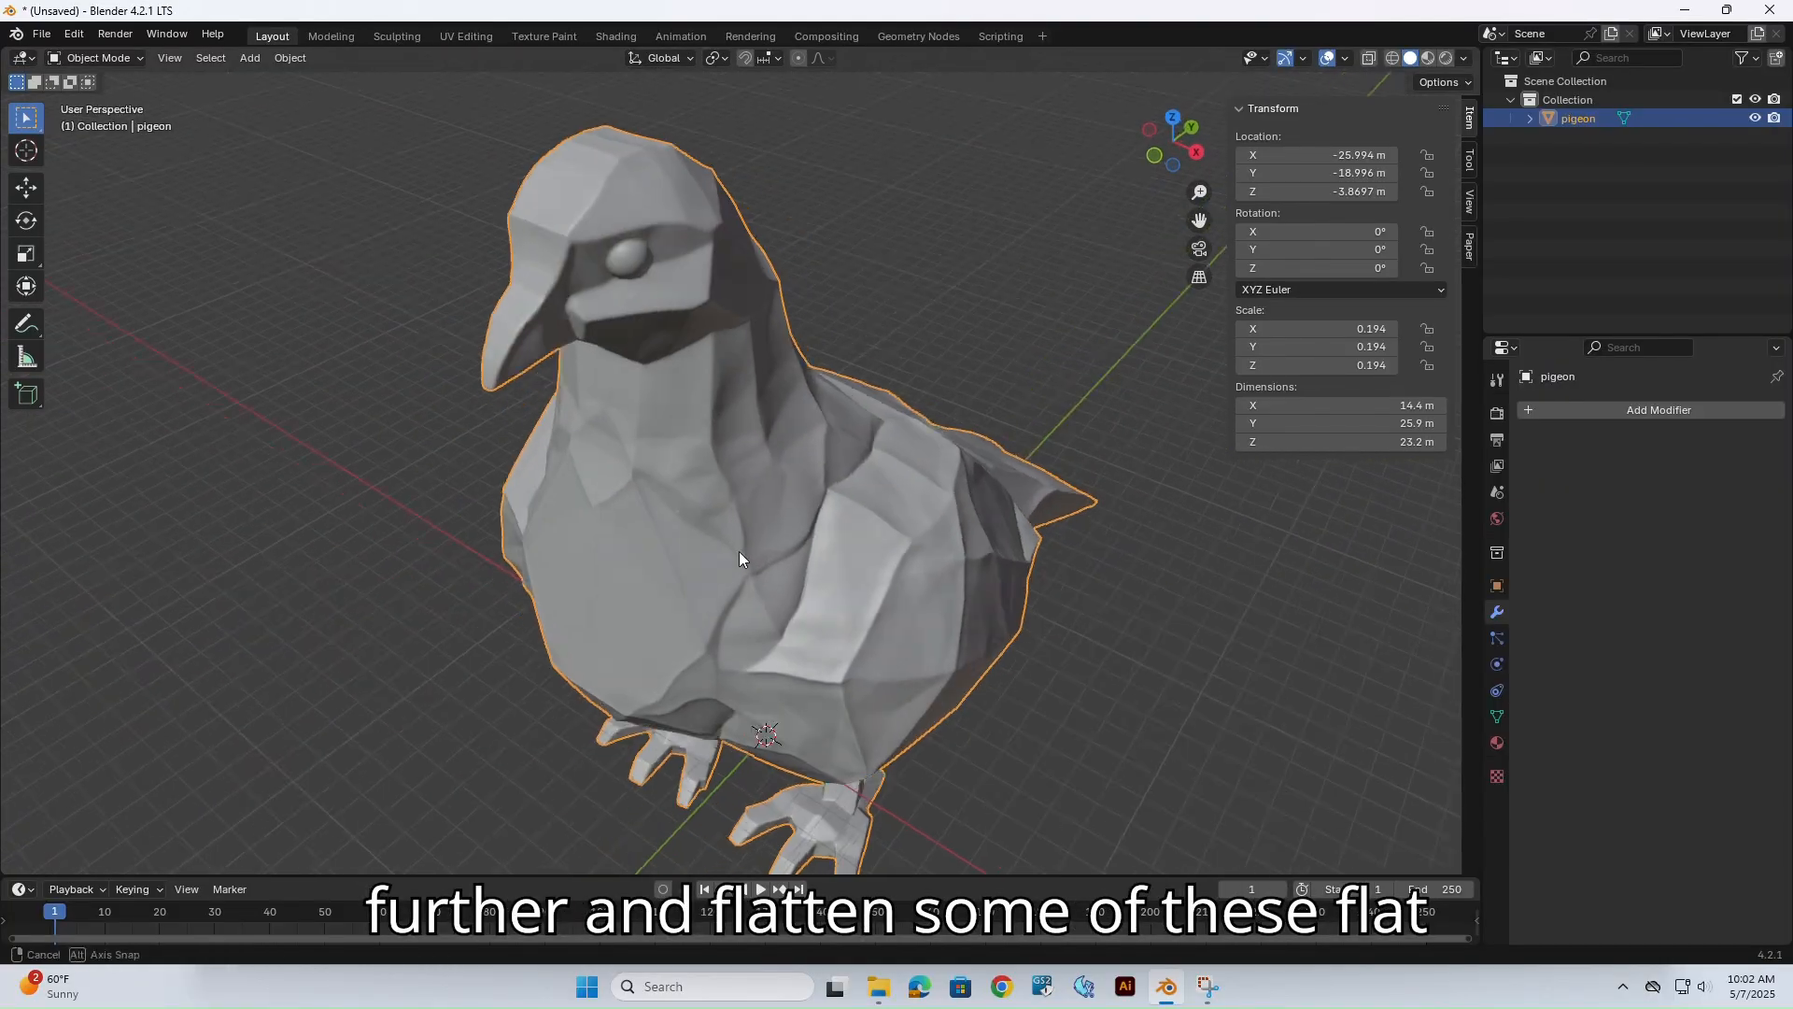
pyautogui.moveTo(738, 551); pyautogui.dragTo(680, 531, button='middle')
pyautogui.scroll(-2, 680, 530)
# Add a new Decimate modifier to the pigeon and set its mode to Planar.
pyautogui.click(1629, 409)
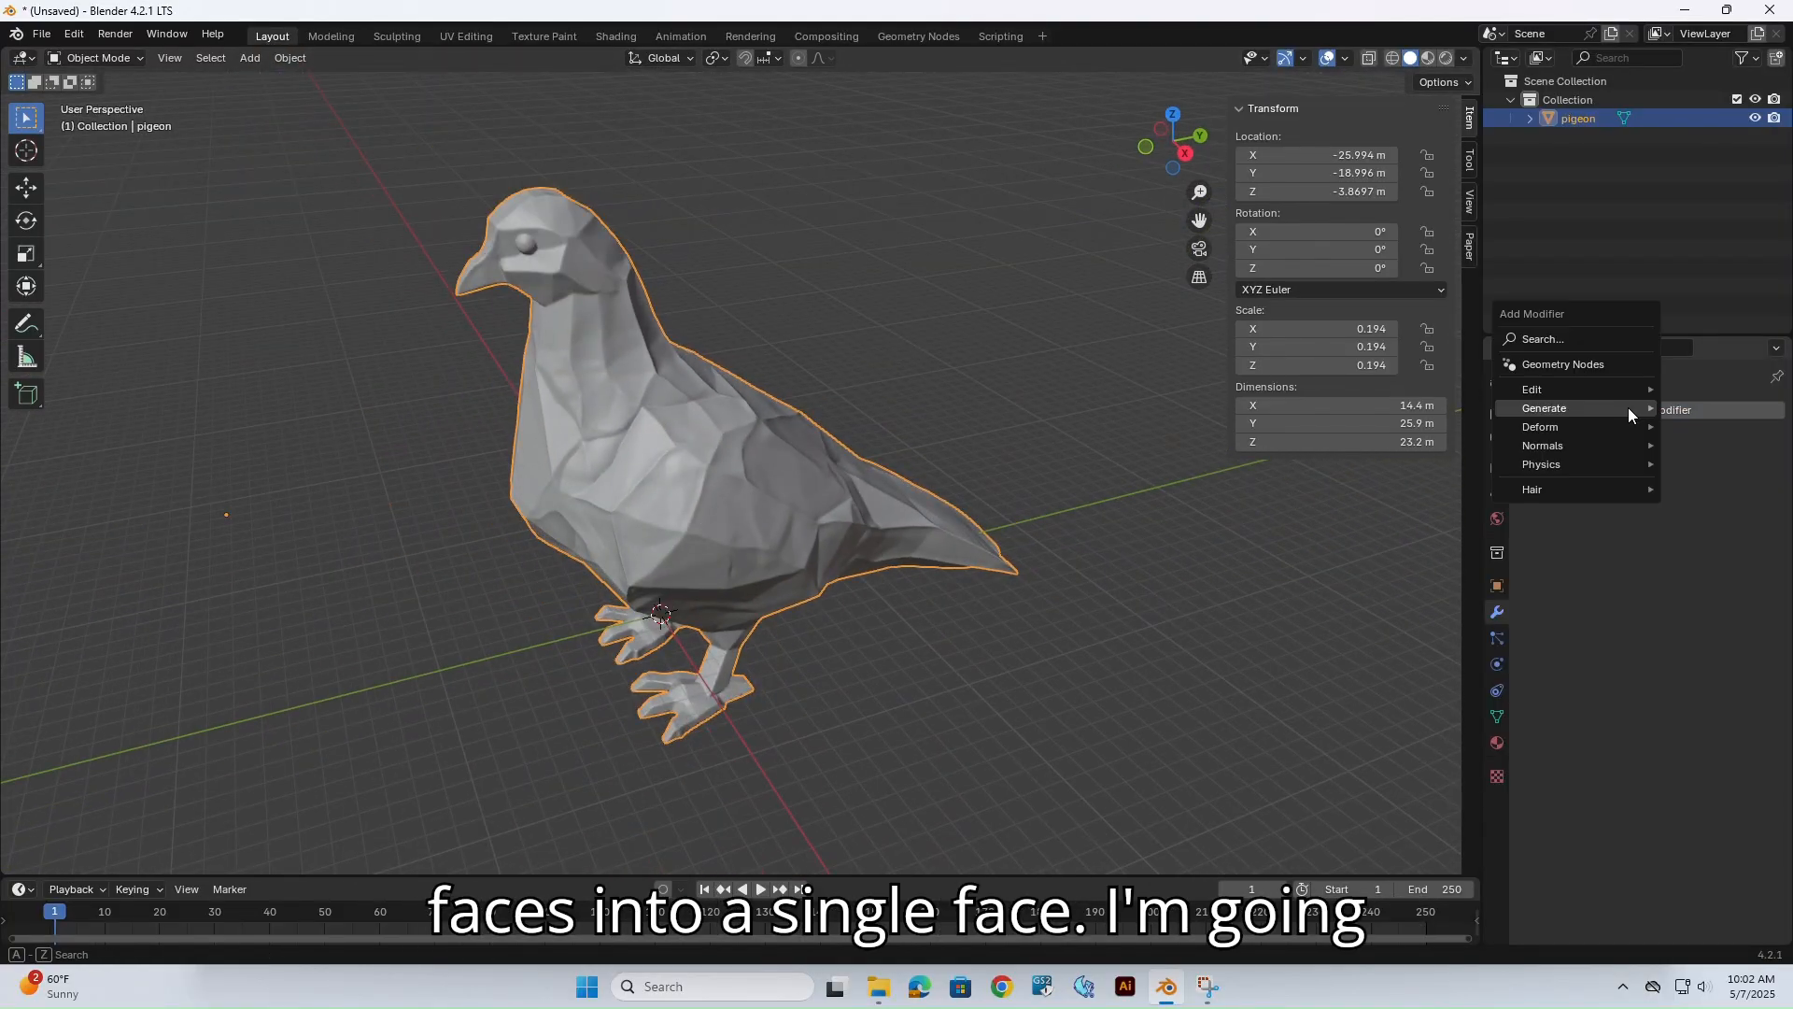
pyautogui.moveTo(1627, 409)
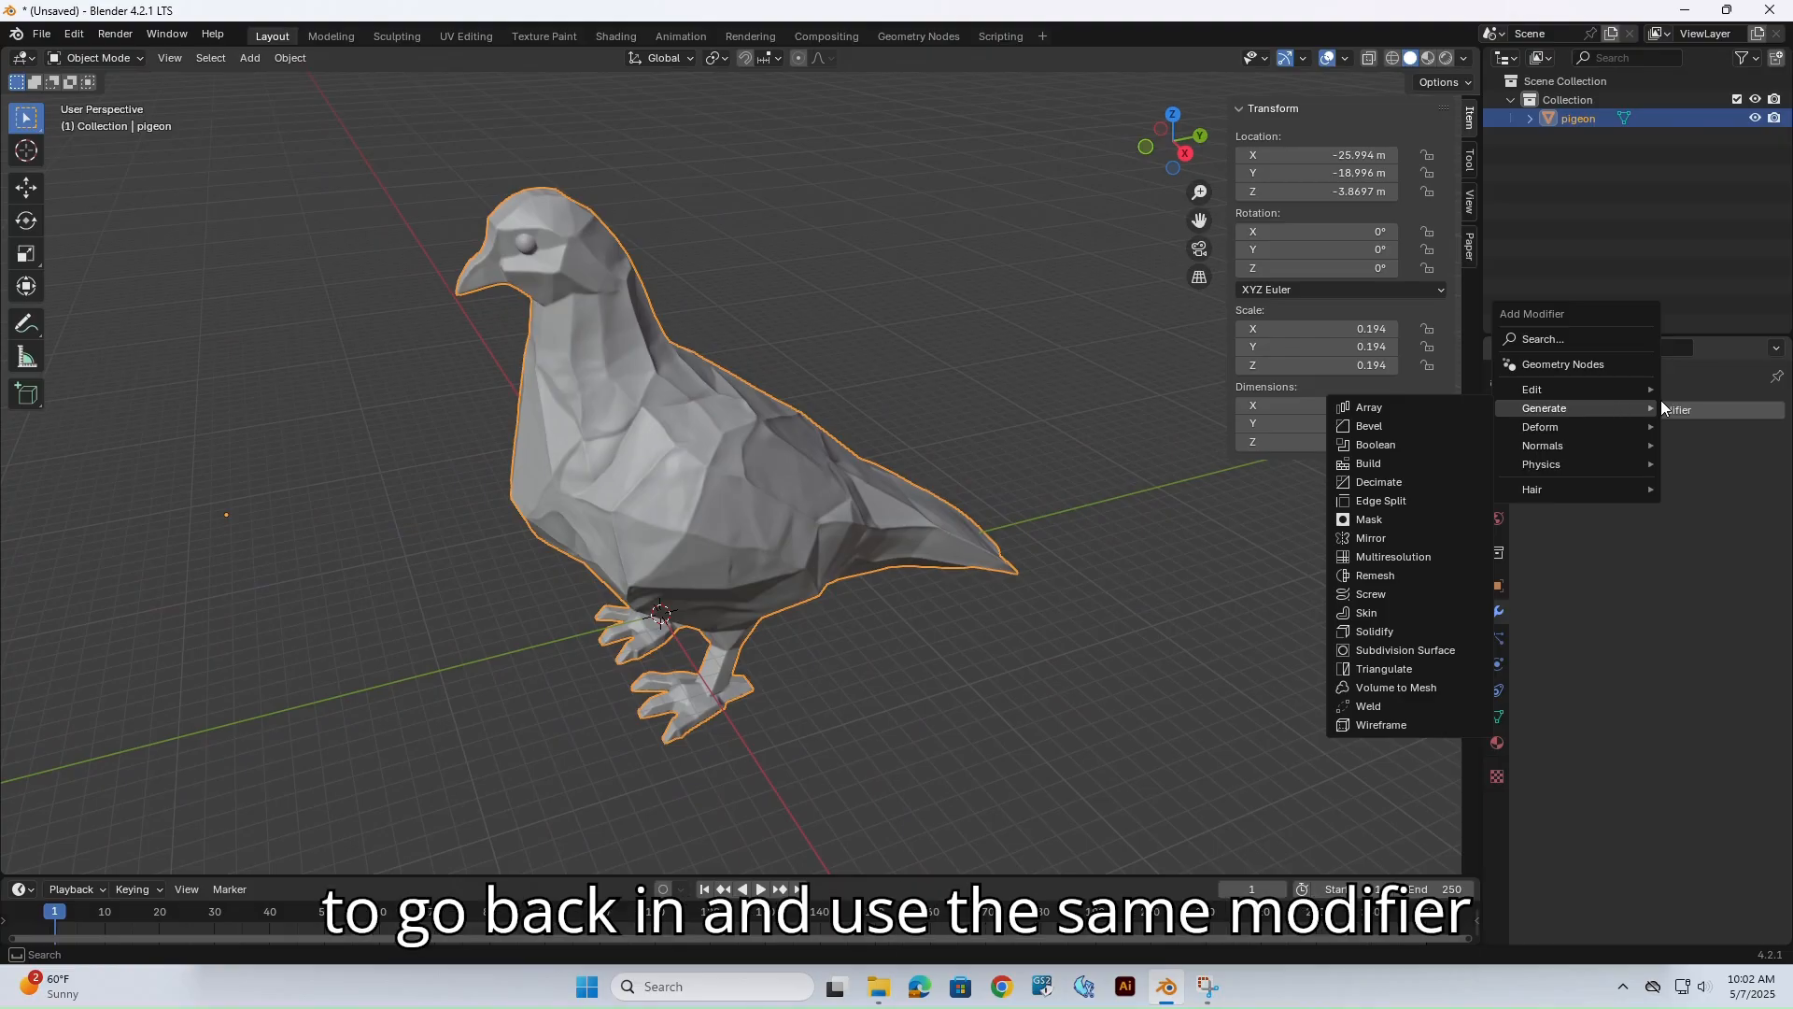
pyautogui.click(1402, 484)
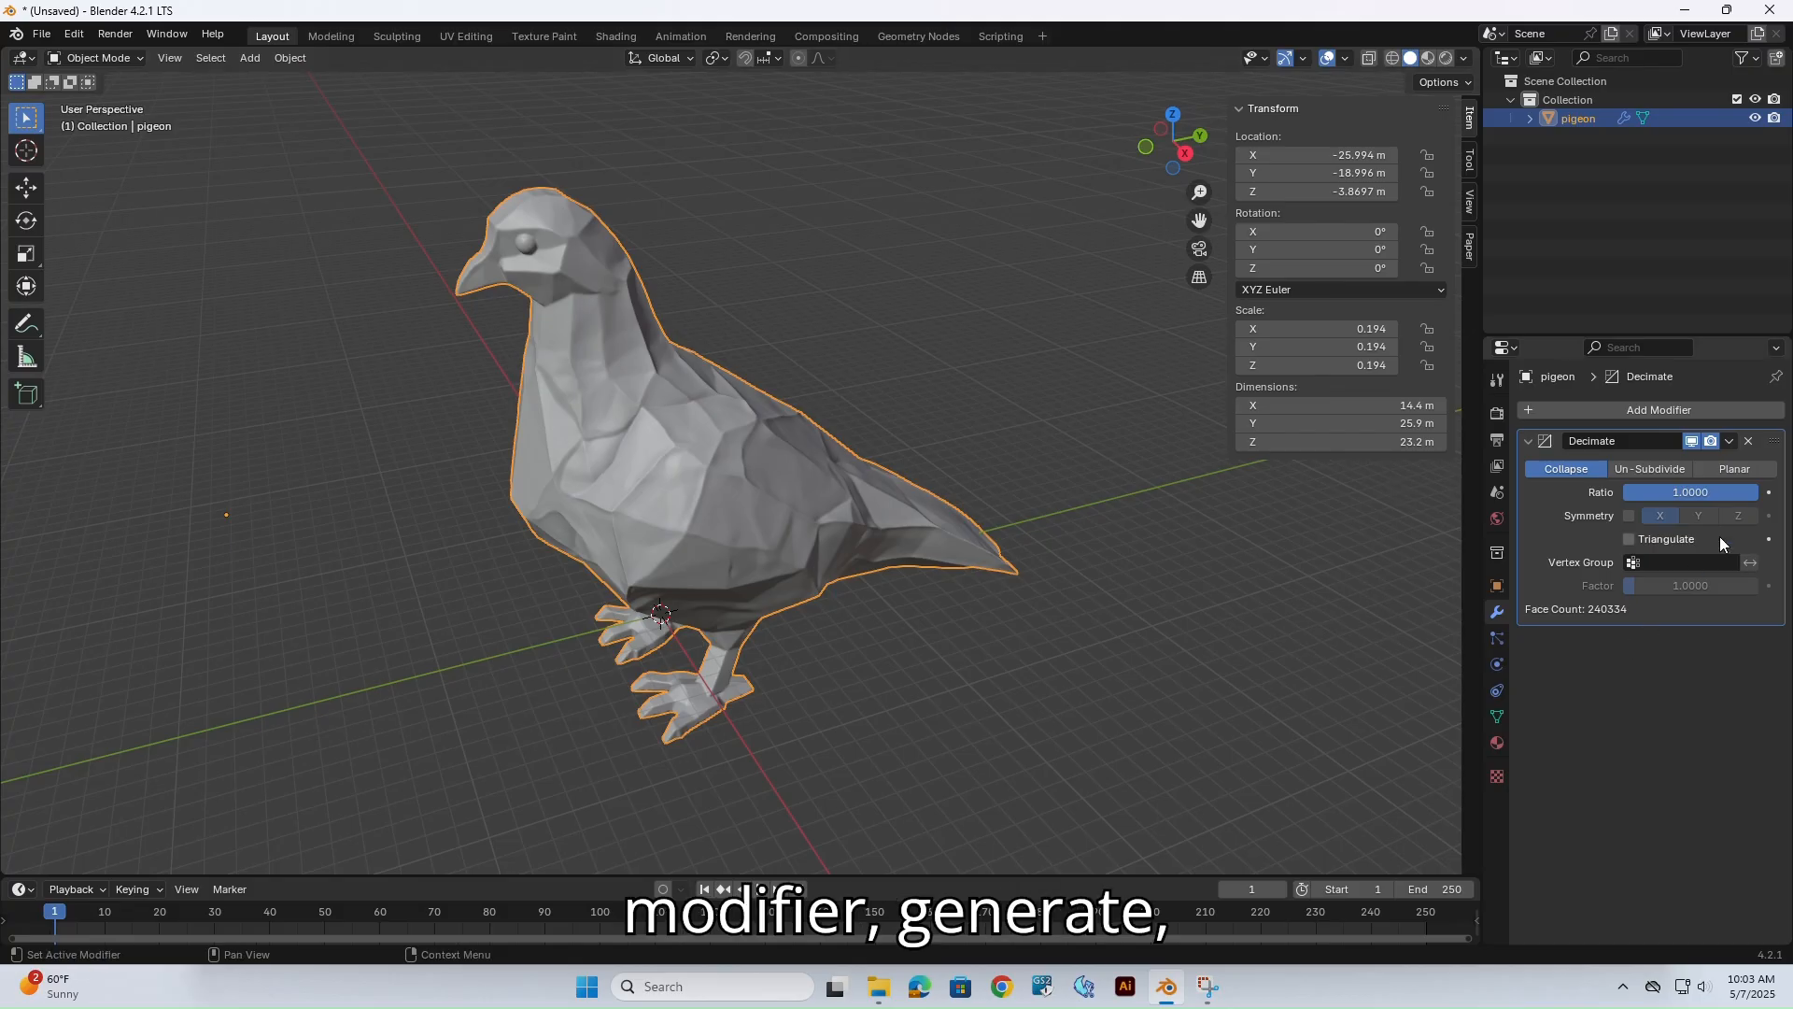
pyautogui.scroll(3, 794, 501)
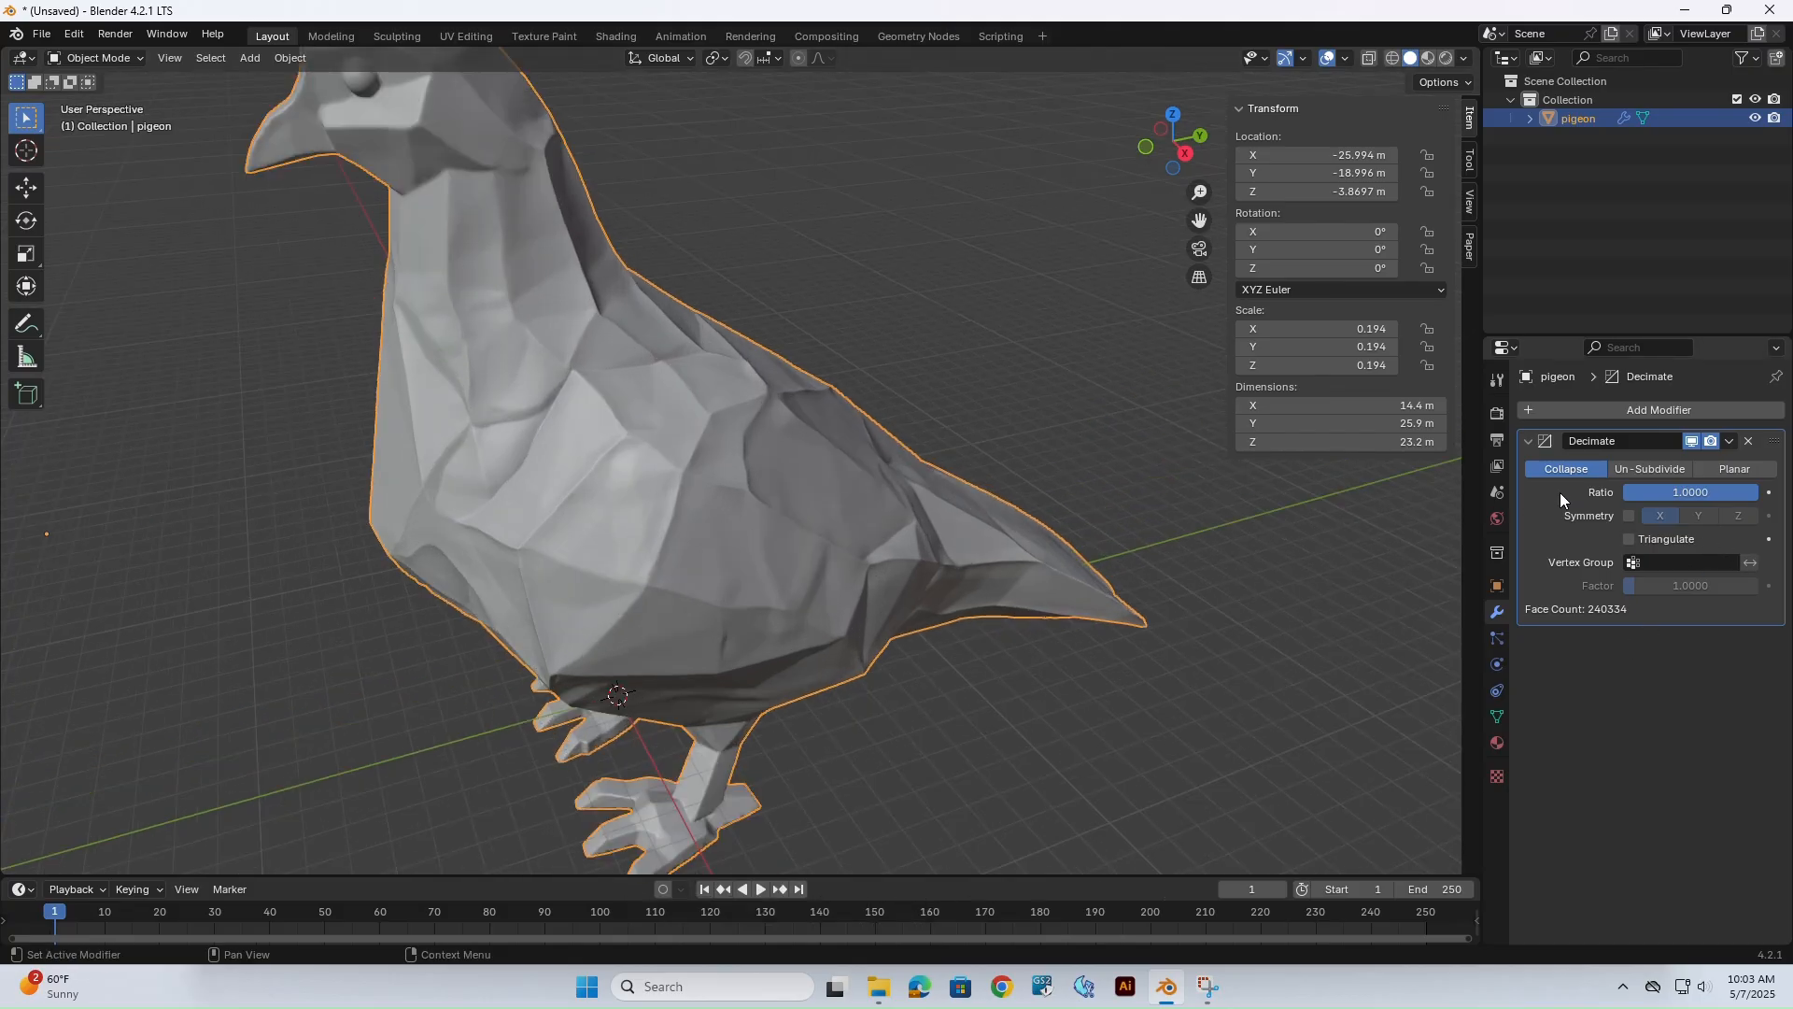
pyautogui.click(1729, 471)
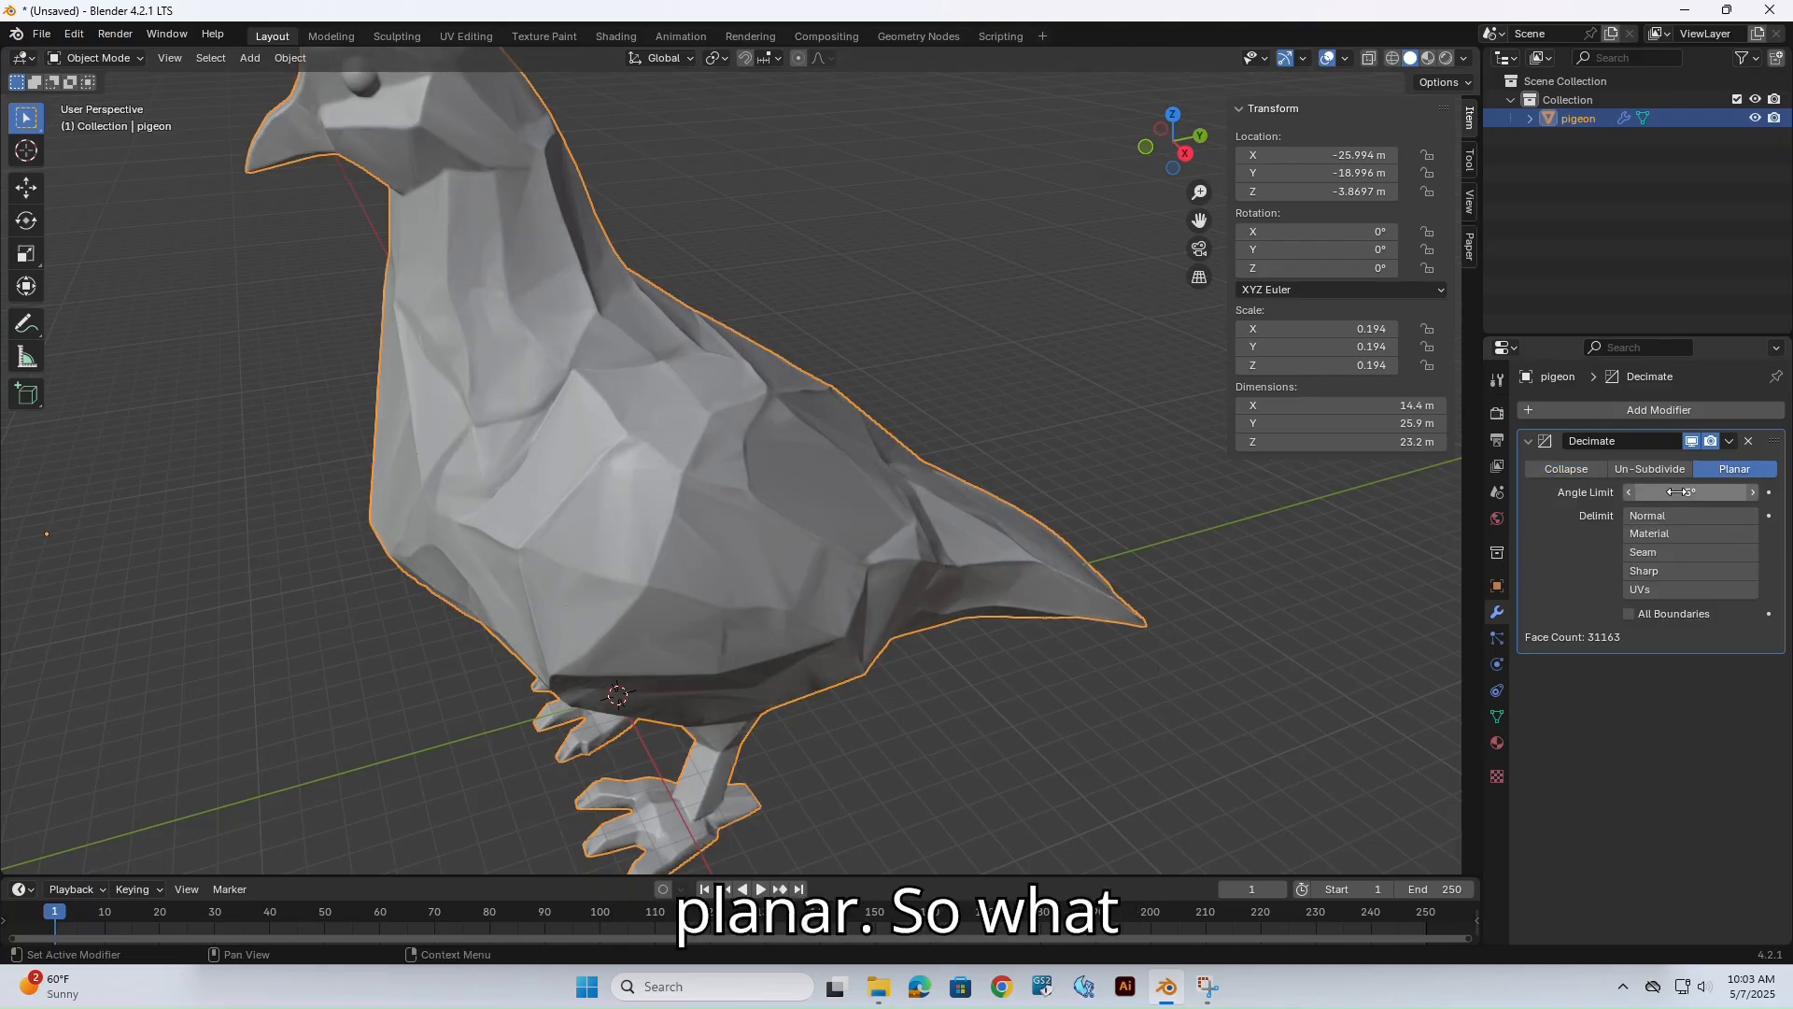
# Compare the planar-decimated faces on the pigeon's back and body in wireframe and solid display.
pyautogui.hotkey('shift', 'z')
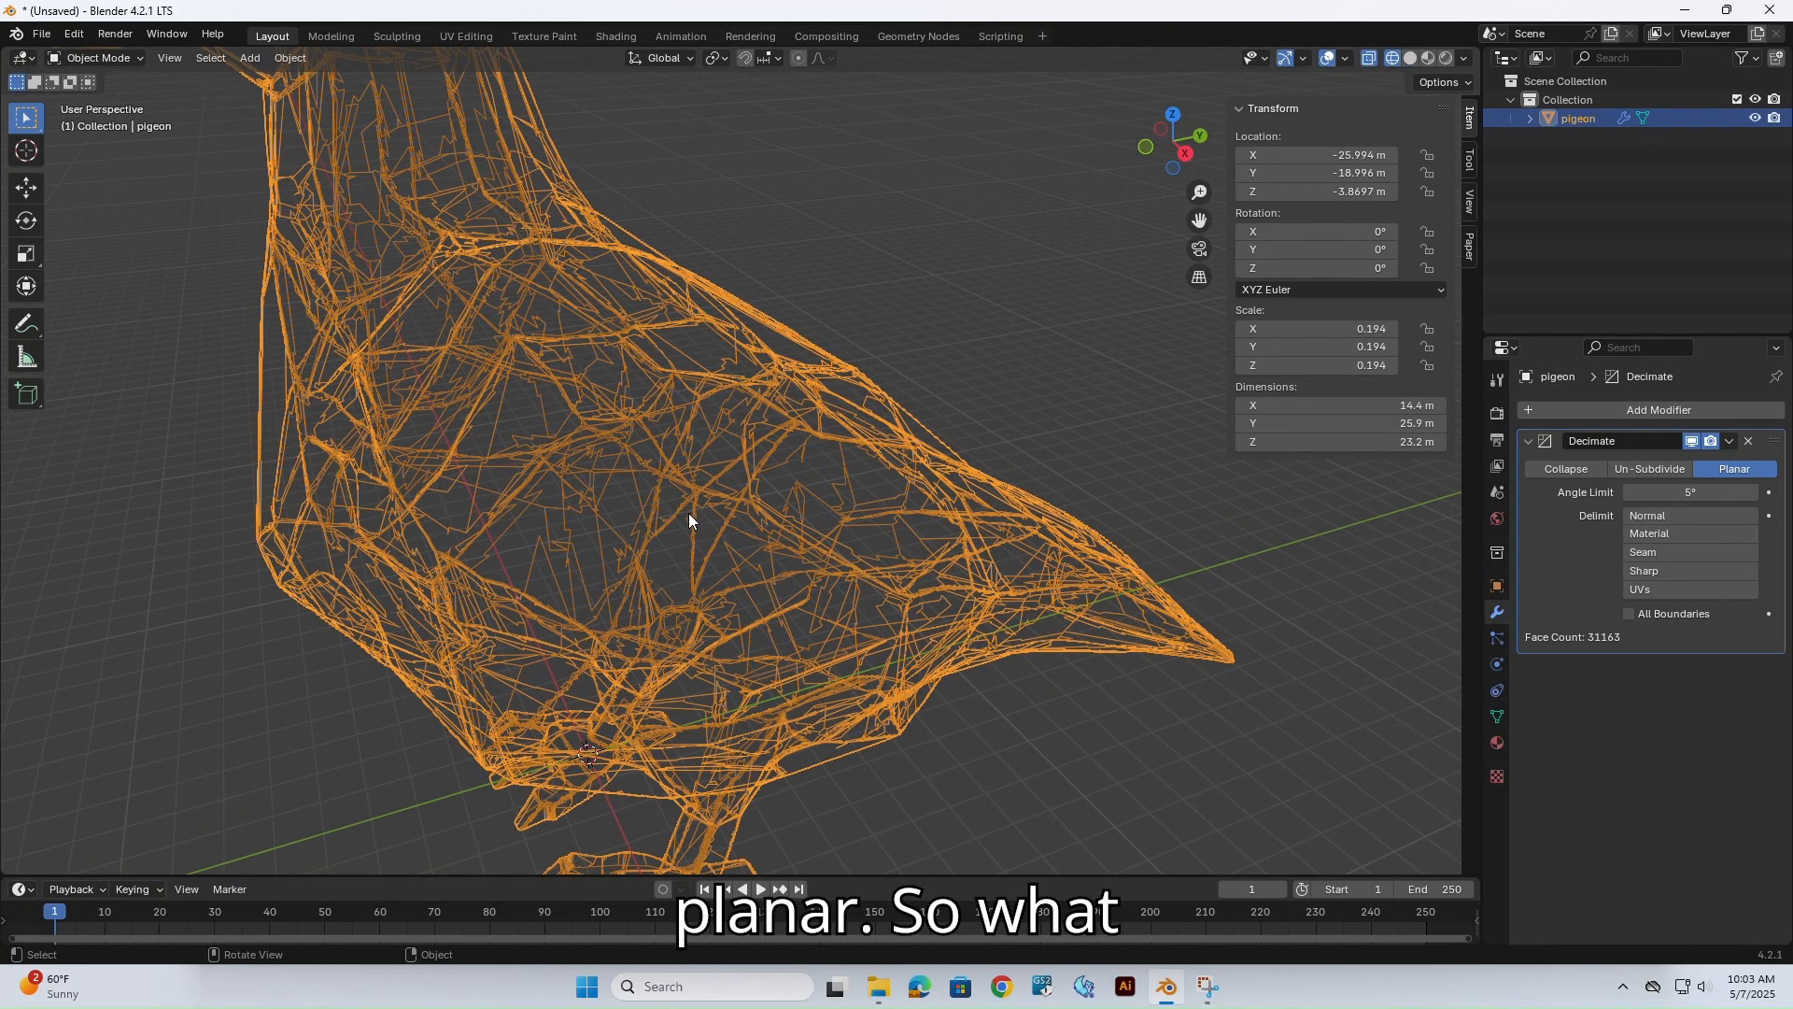
pyautogui.moveTo(674, 502)
pyautogui.mouseDown(button='middle')
pyautogui.moveTo(708, 544)
pyautogui.moveTo(660, 508)
pyautogui.moveTo(809, 528)
pyautogui.moveTo(829, 509)
pyautogui.mouseUp(button='middle')
pyautogui.hotkey('shift', 'z')
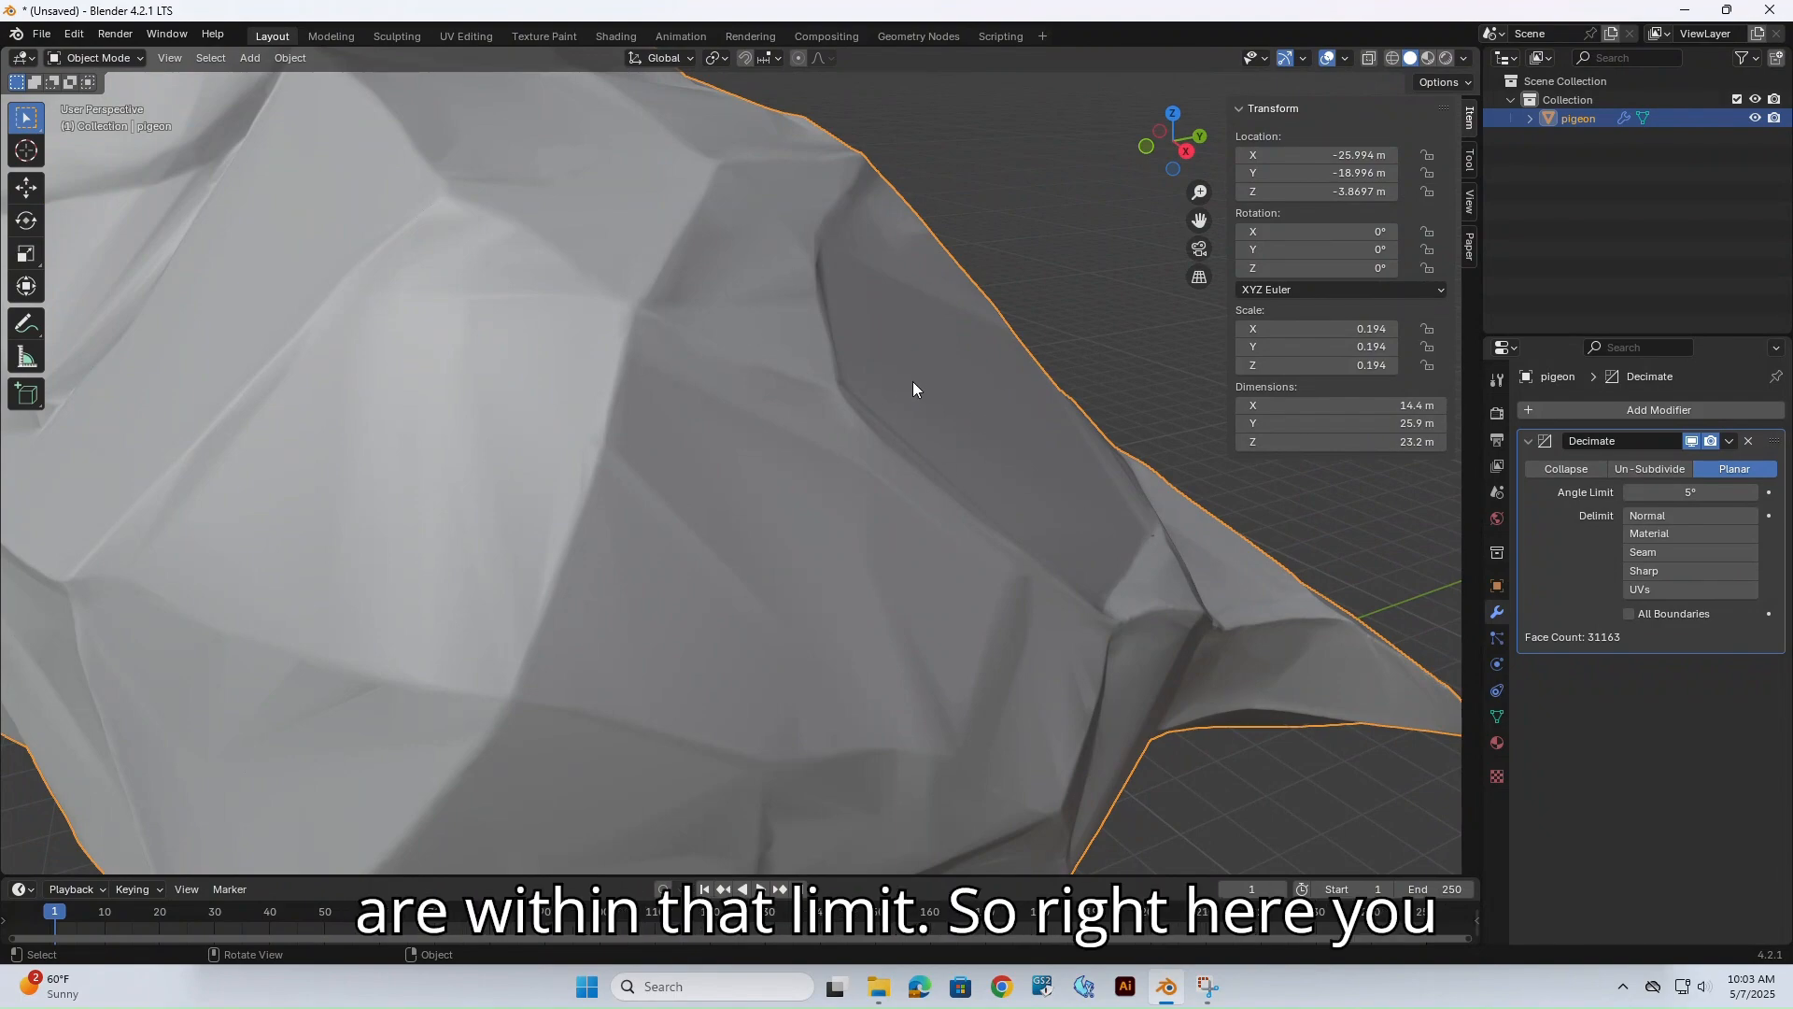
pyautogui.keyDown('shift'); pyautogui.moveTo(983, 394); pyautogui.dragTo(854, 463, button='middle'); pyautogui.keyUp('shift')
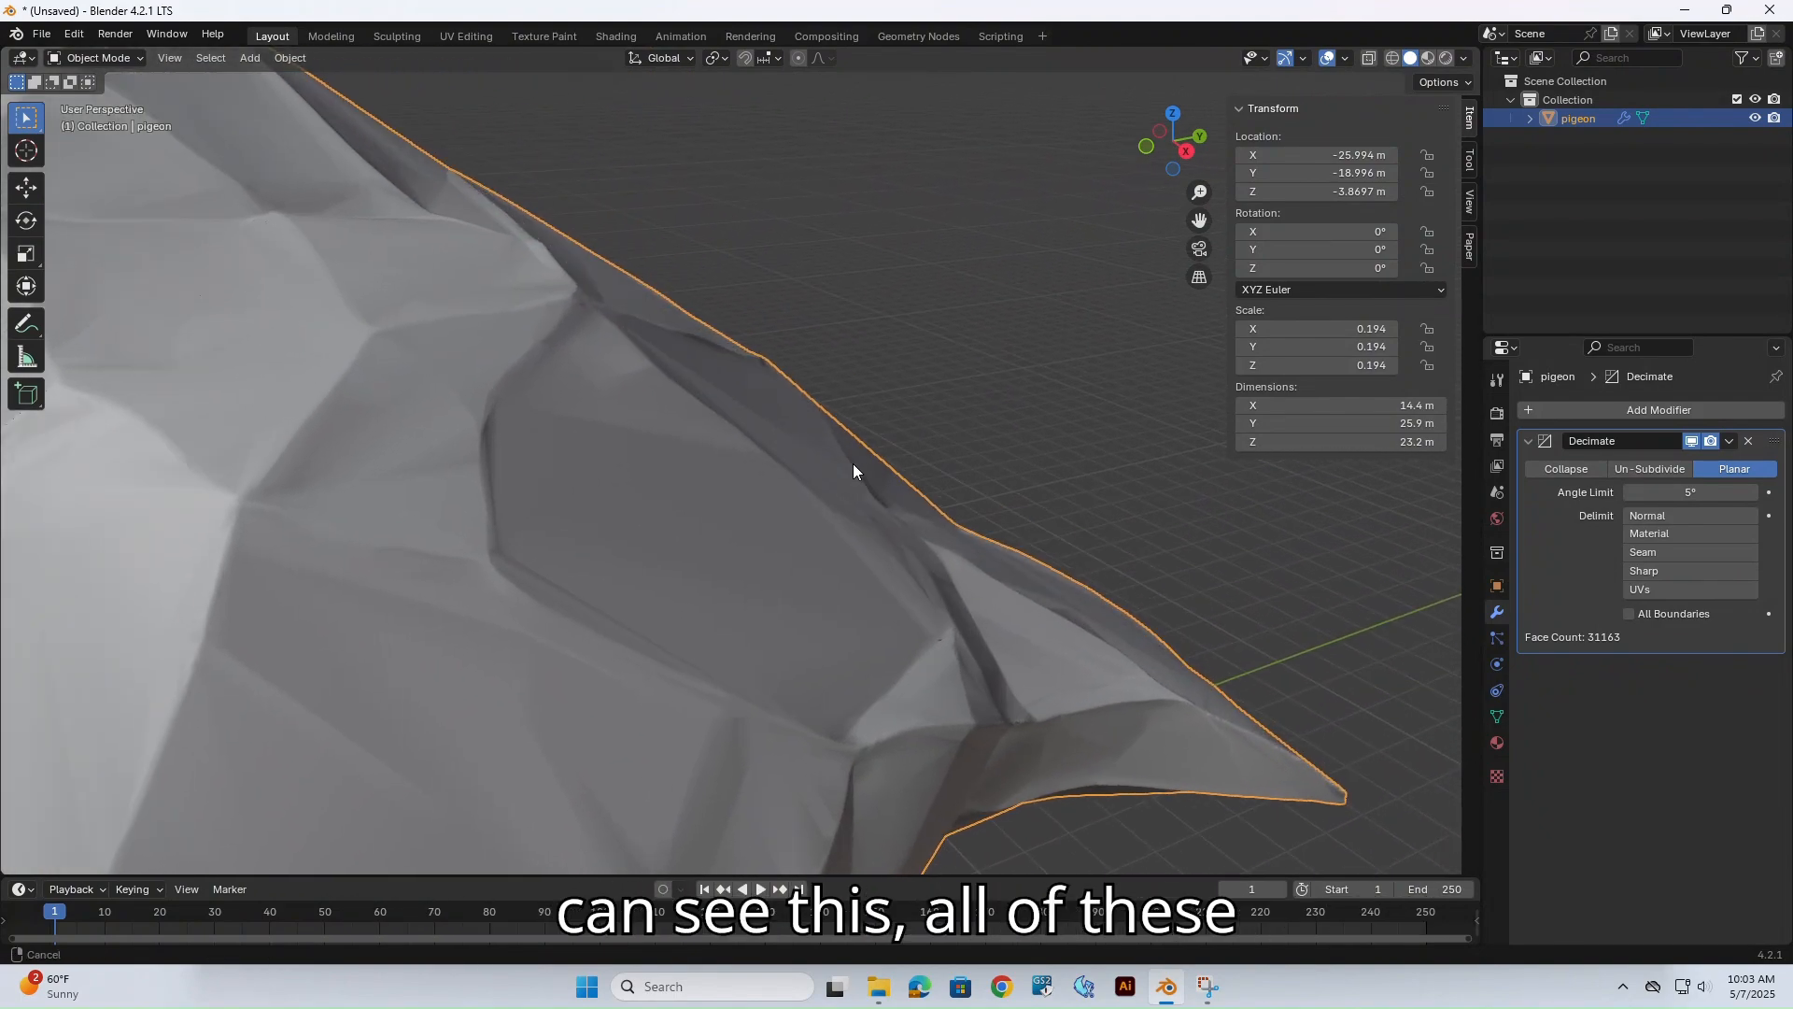
pyautogui.scroll(2, 805, 457)
pyautogui.hotkey('shift', 'z')
pyautogui.hotkey('shift', 'z')
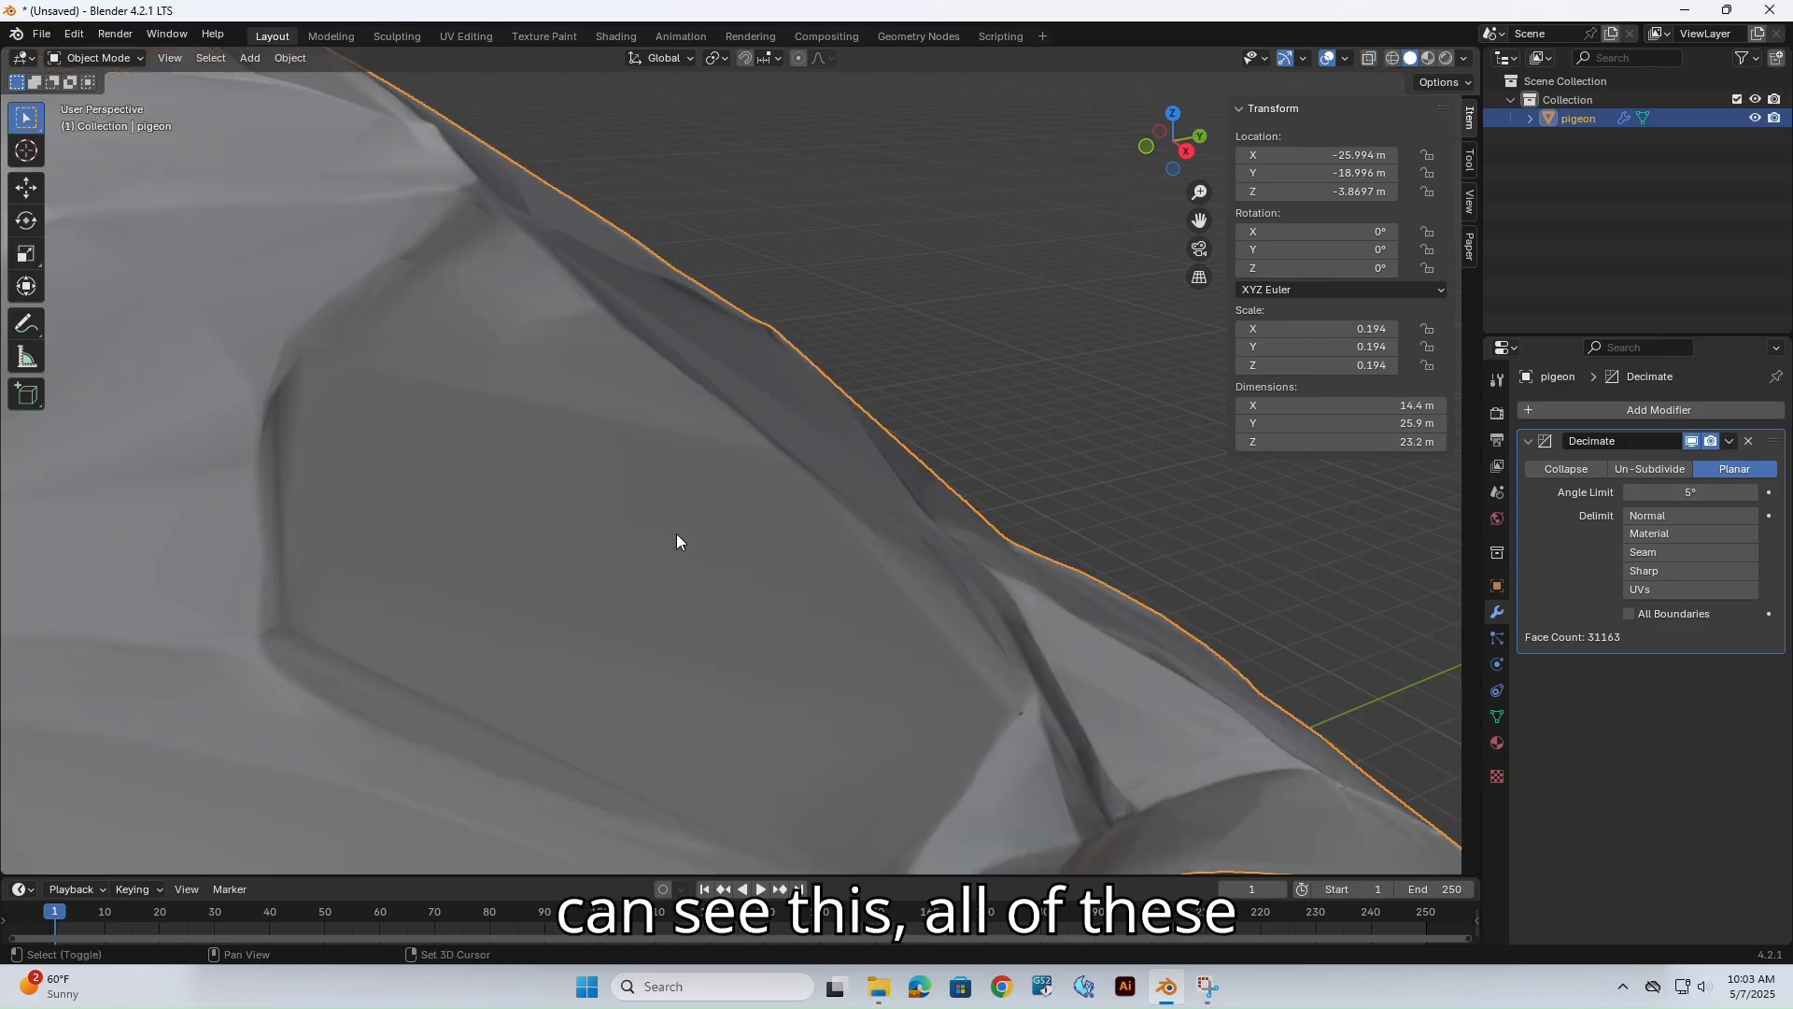
pyautogui.moveTo(676, 537)
pyautogui.mouseDown(button='middle')
pyautogui.moveTo(737, 519)
pyautogui.moveTo(574, 536)
pyautogui.moveTo(680, 558)
pyautogui.mouseUp(button='middle')
pyautogui.hotkey('shift', 'z')
pyautogui.scroll(-3, 654, 557)
pyautogui.moveTo(371, 544)
pyautogui.mouseDown(button='middle')
pyautogui.moveTo(514, 505)
pyautogui.moveTo(641, 506)
pyautogui.moveTo(705, 467)
pyautogui.moveTo(591, 480)
pyautogui.mouseUp(button='middle')
pyautogui.hotkey('shift', 'z')
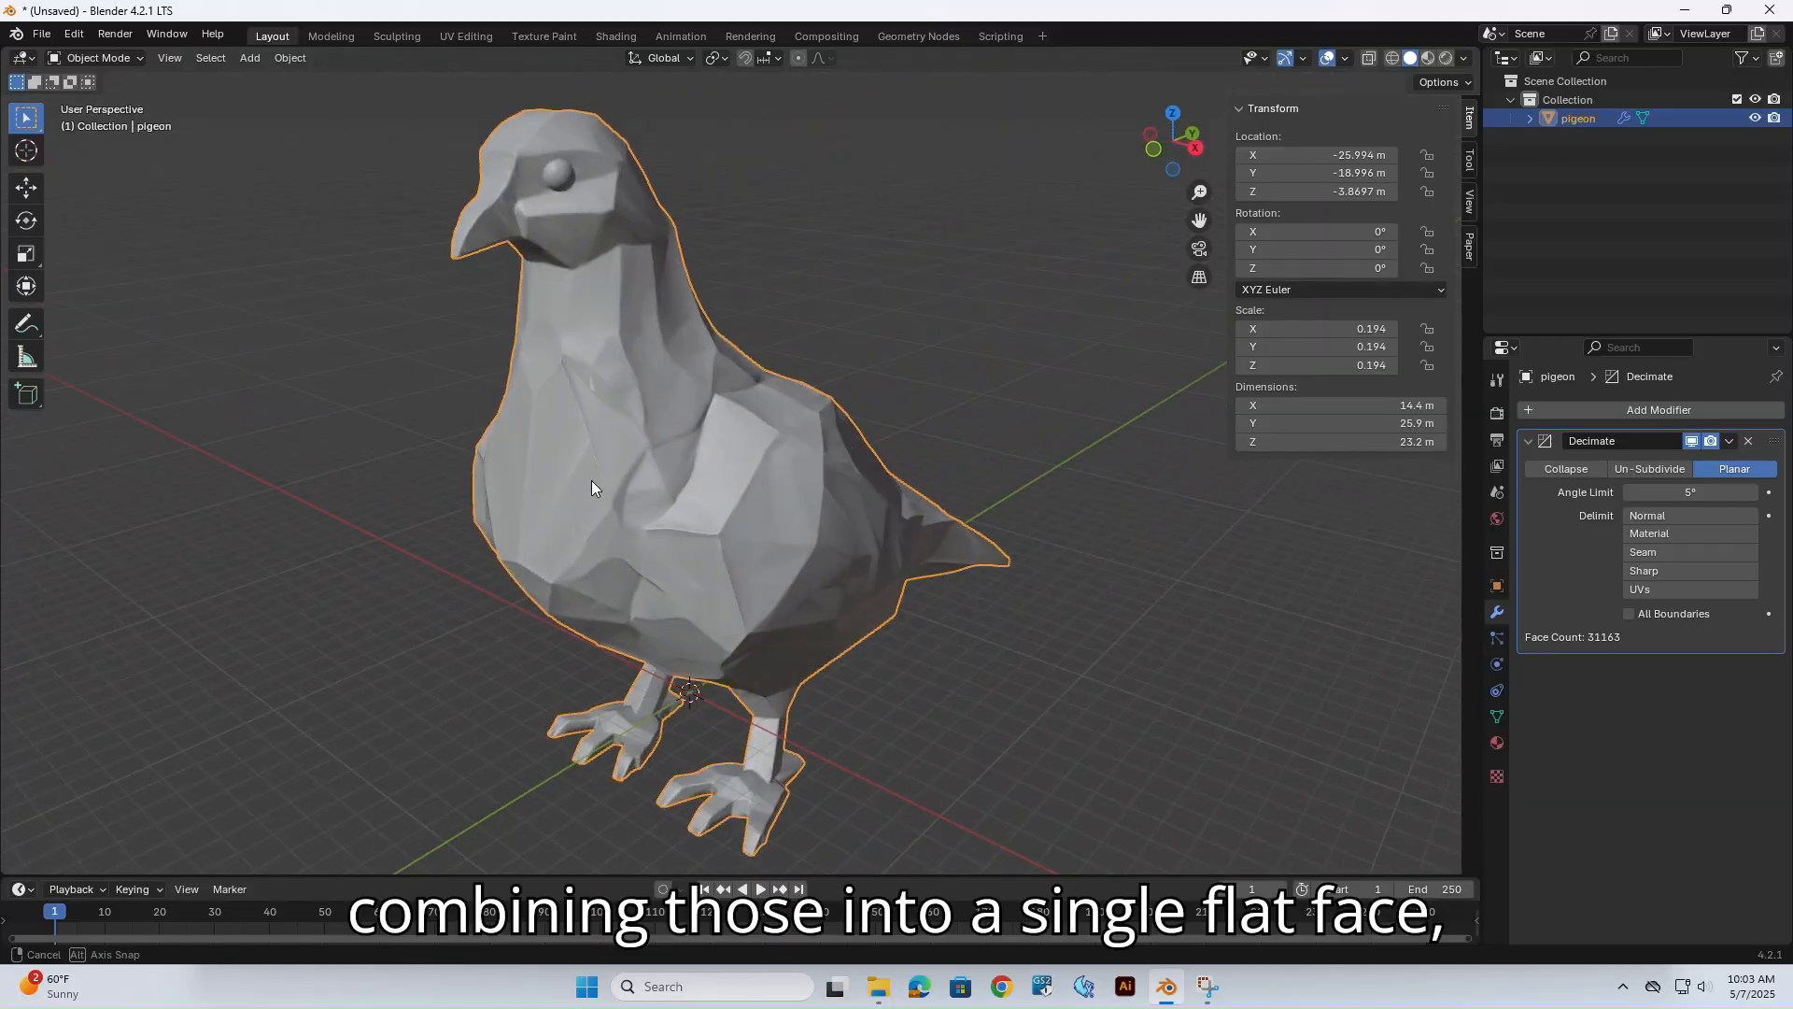
# Try an Angle Limit of 3° on the Planar Decimate modifier and check the mesh in wireframe and solid display.
pyautogui.scroll(1, 728, 453)
pyautogui.moveTo(765, 462); pyautogui.dragTo(691, 473, button='middle')
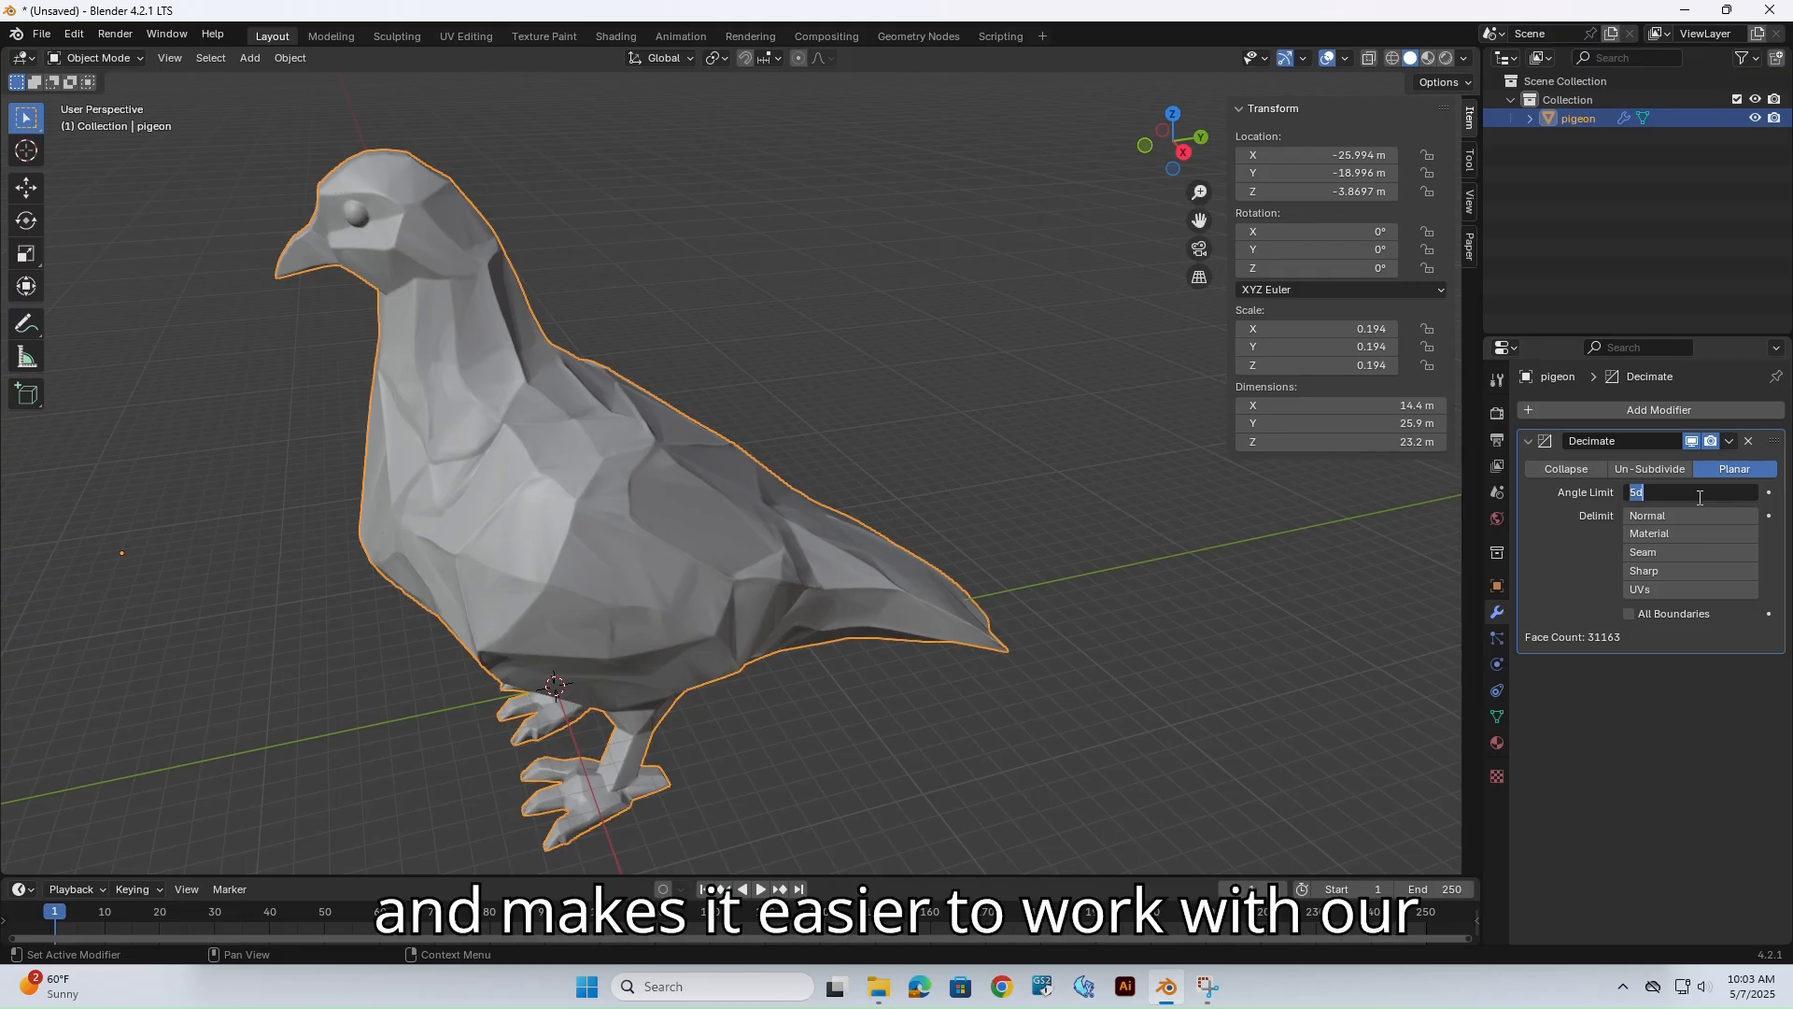
pyautogui.write('3')
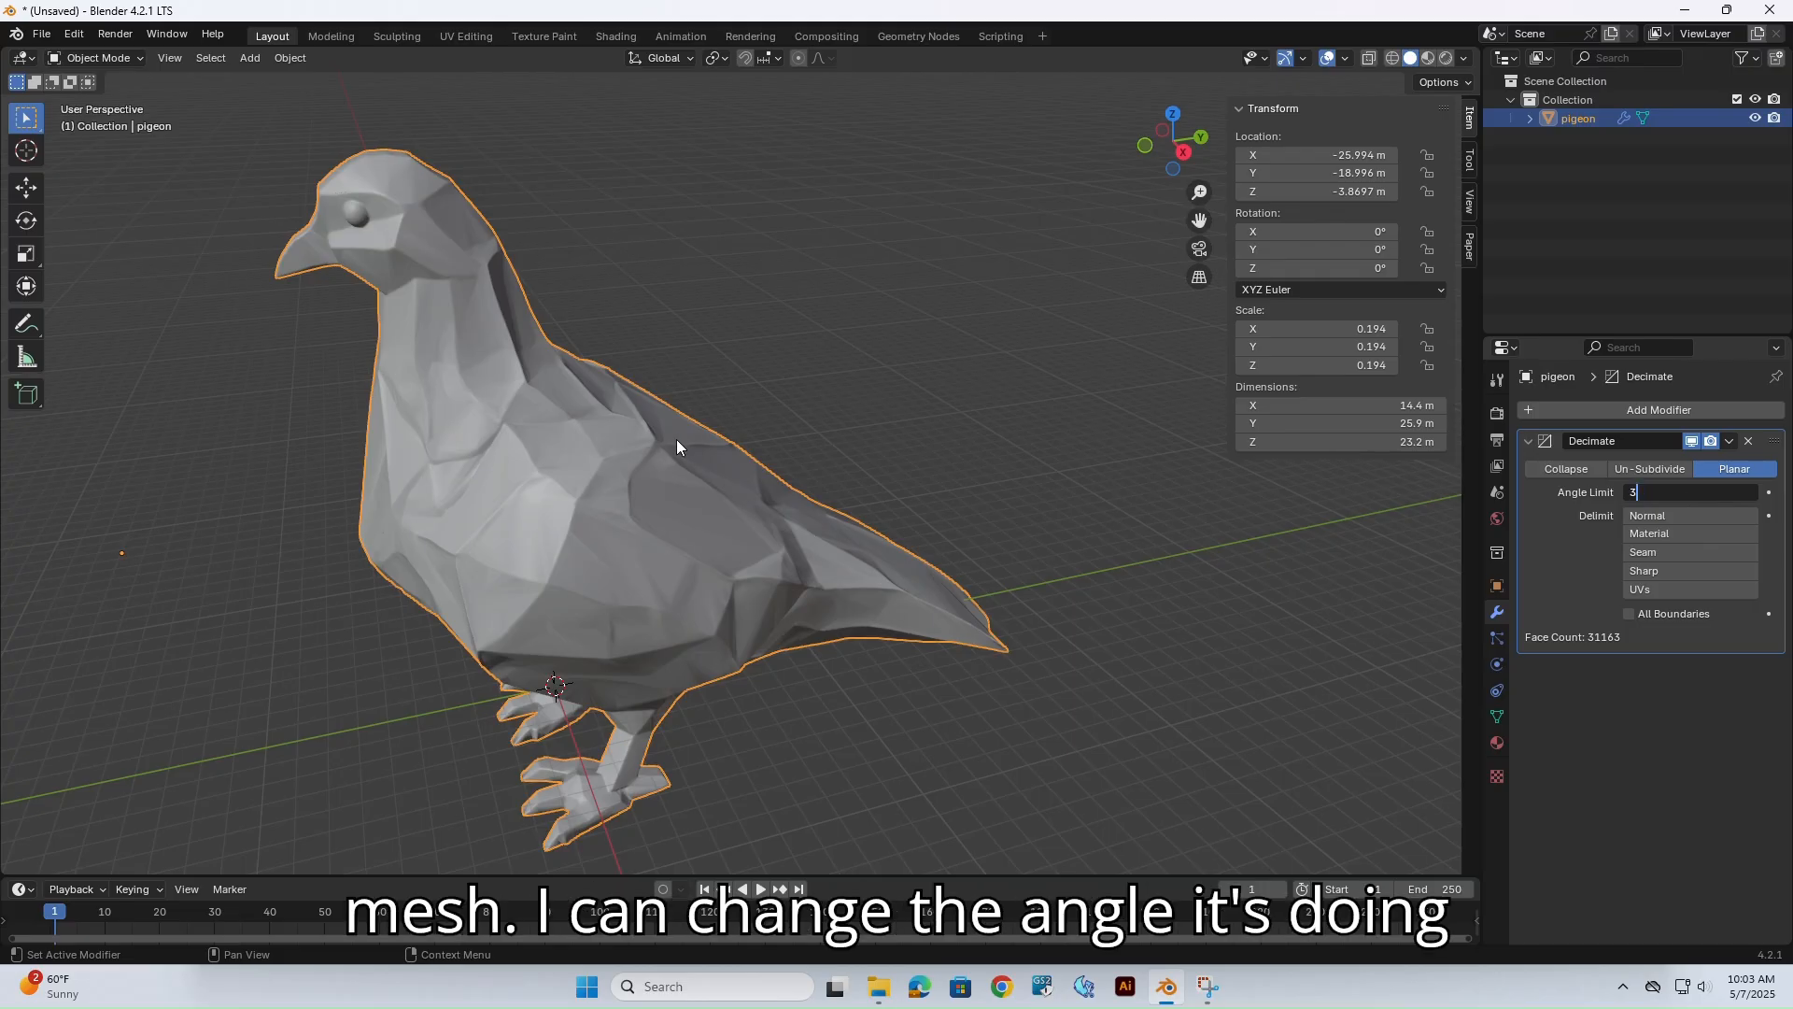
pyautogui.press('Return')
pyautogui.scroll(4, 641, 512)
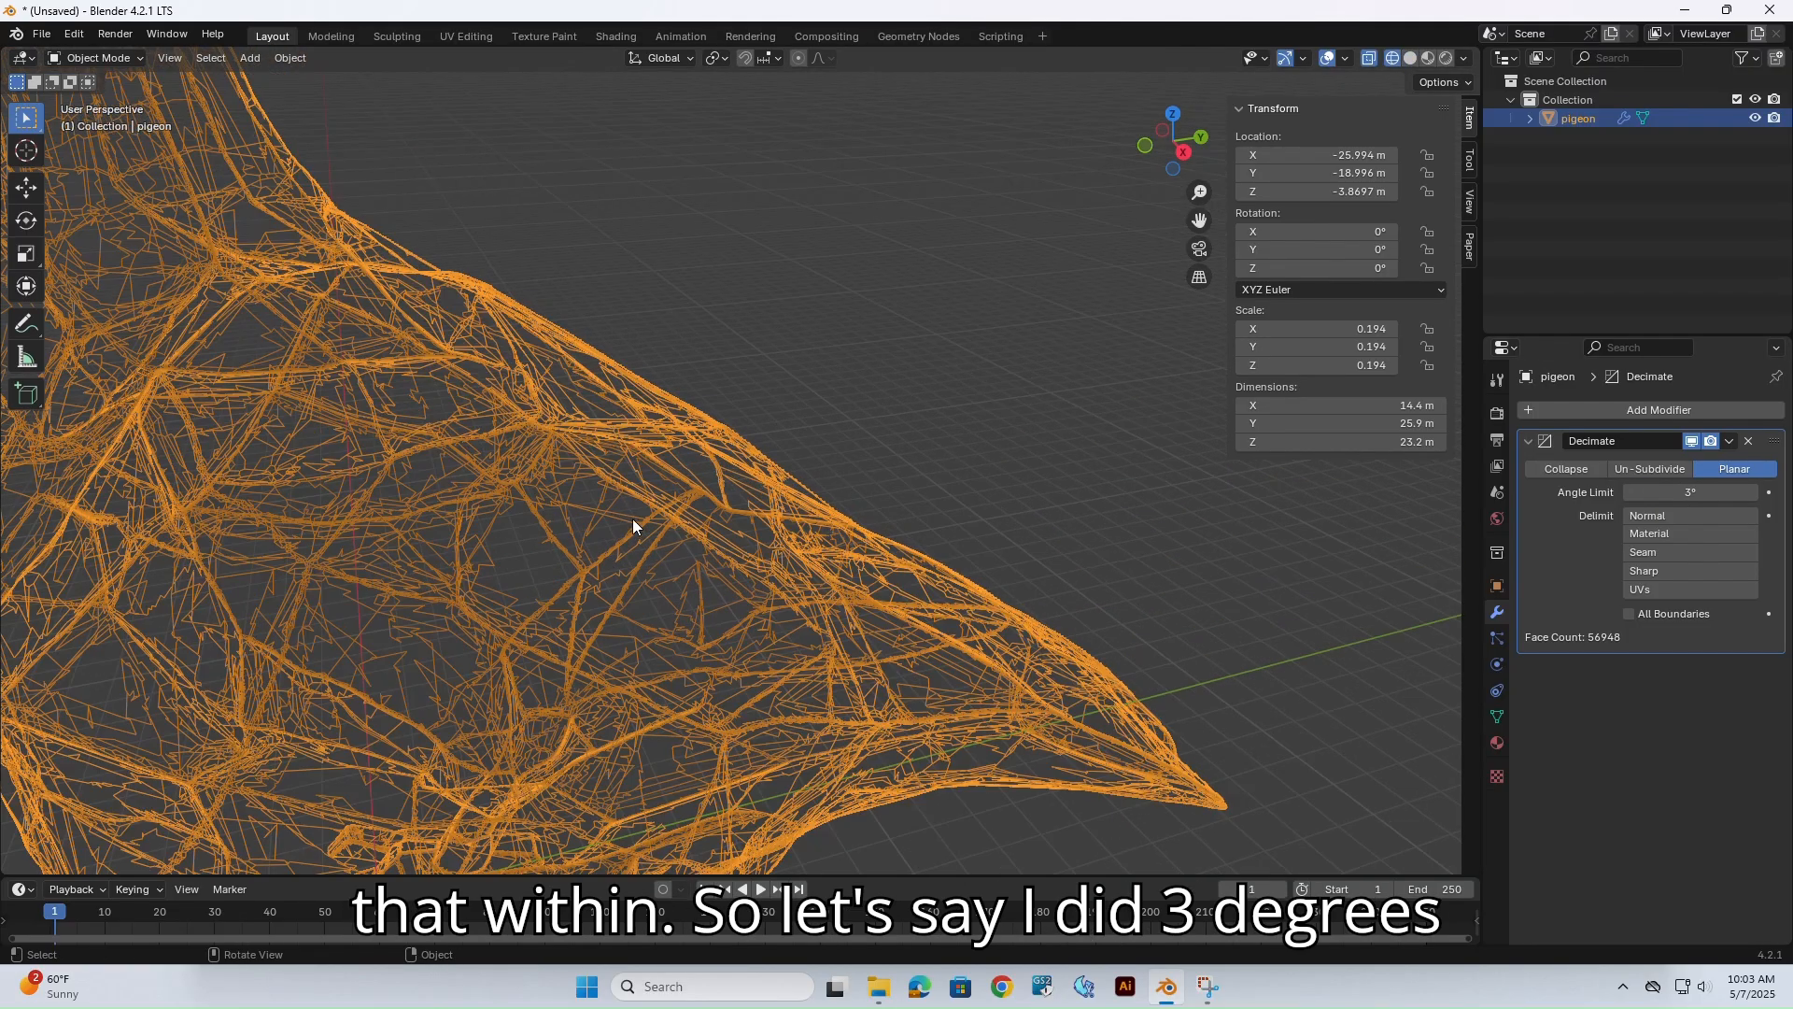
pyautogui.moveTo(632, 518); pyautogui.dragTo(664, 481, button='middle')
pyautogui.scroll(-3, 664, 482)
pyautogui.hotkey('shift', 'z')
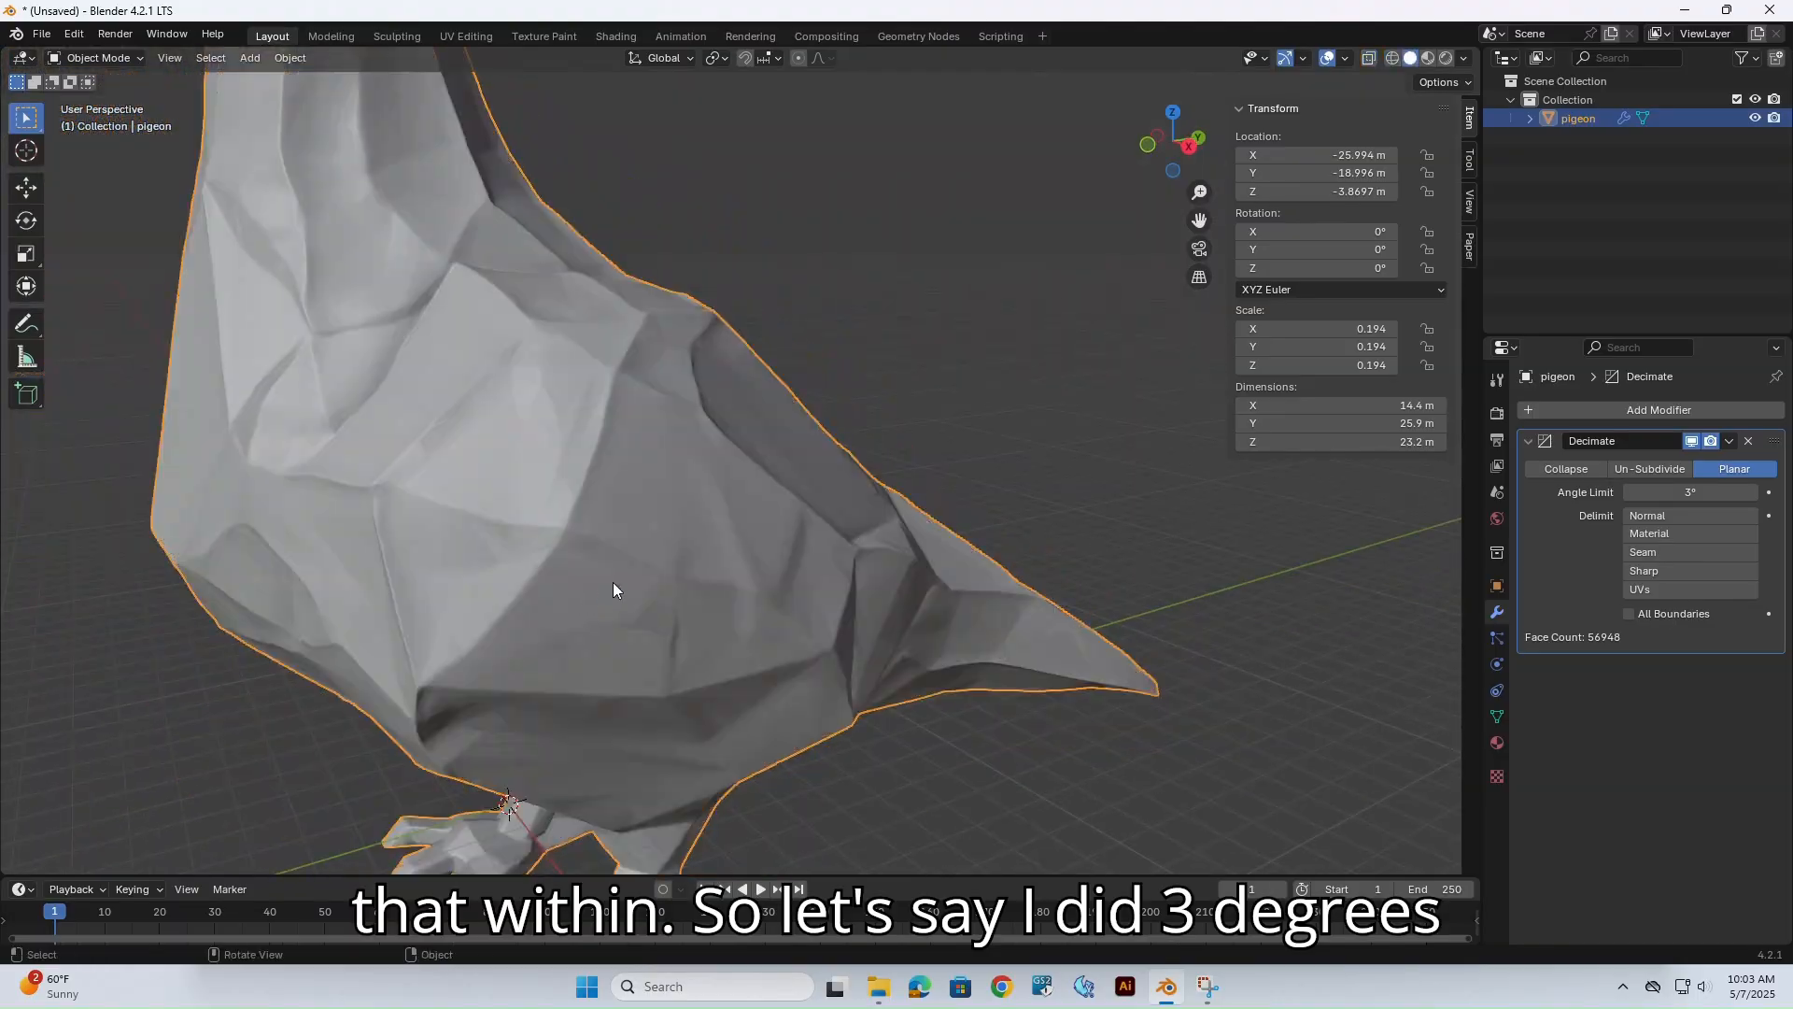
pyautogui.scroll(-2, 613, 581)
# Set the Decimate modifier's Angle Limit to 13° and compare the pigeon in wireframe and solid display.
pyautogui.click(1699, 488)
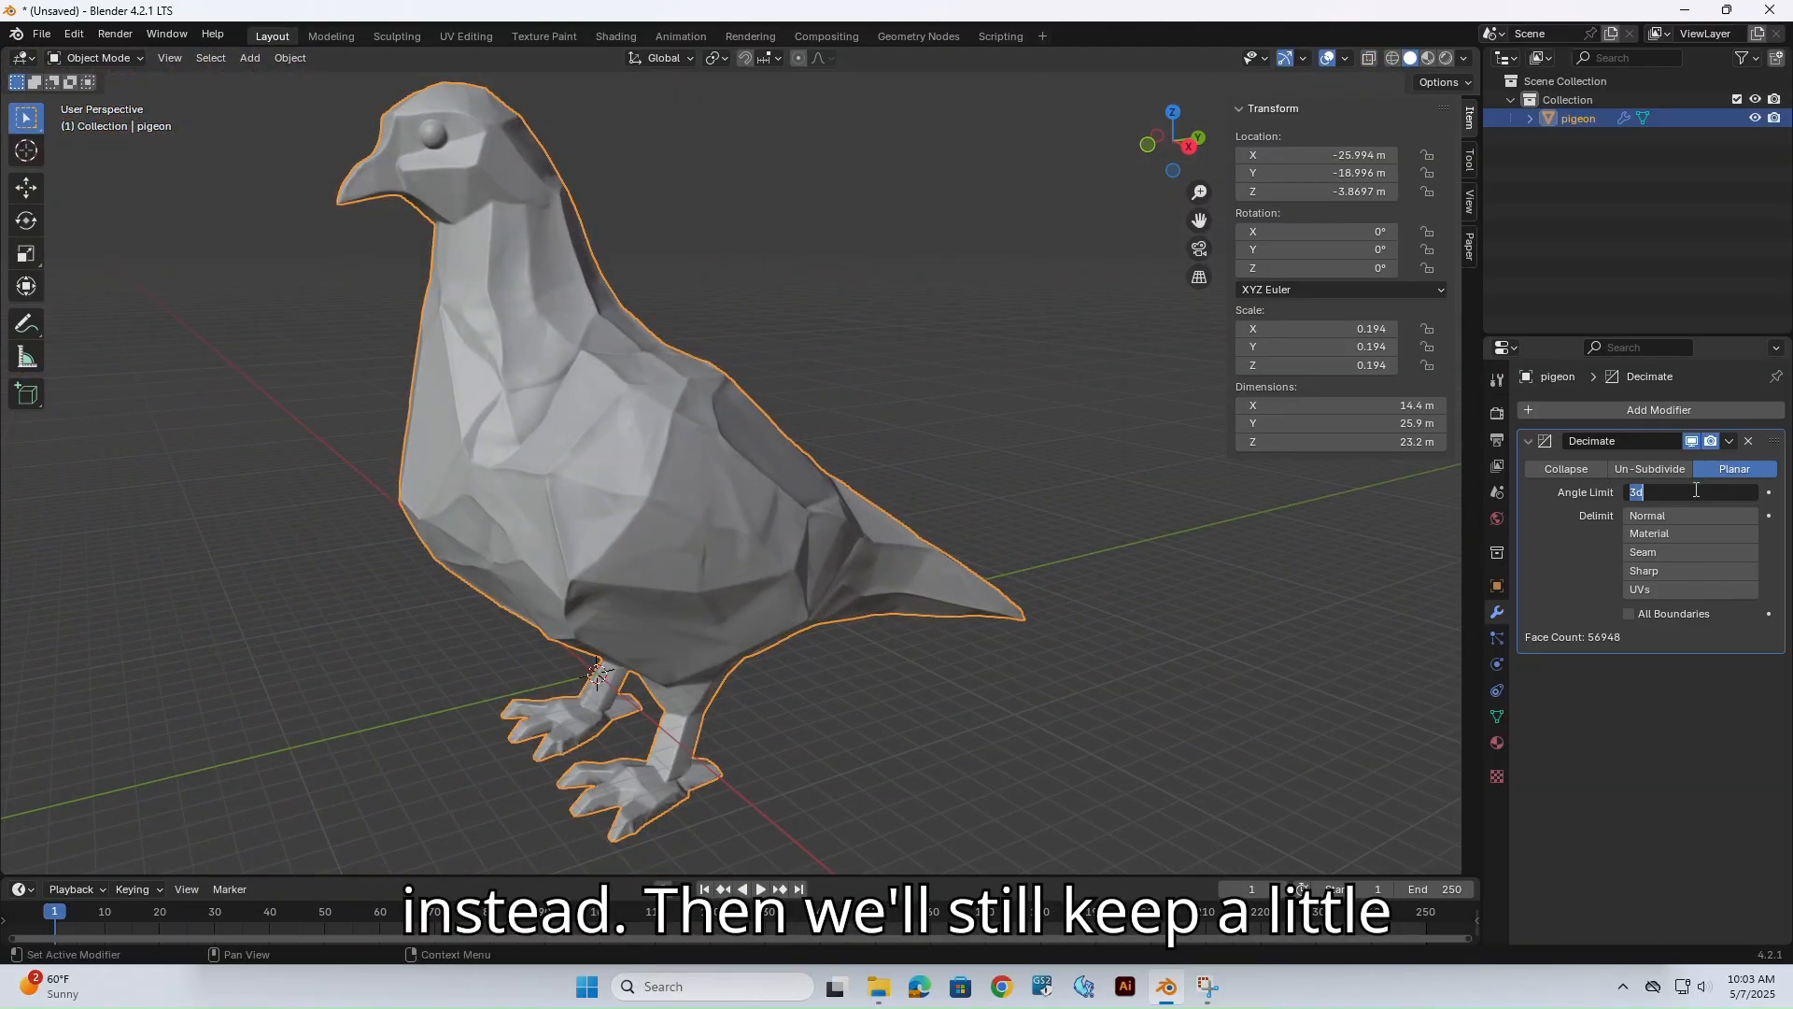
pyautogui.write('1')
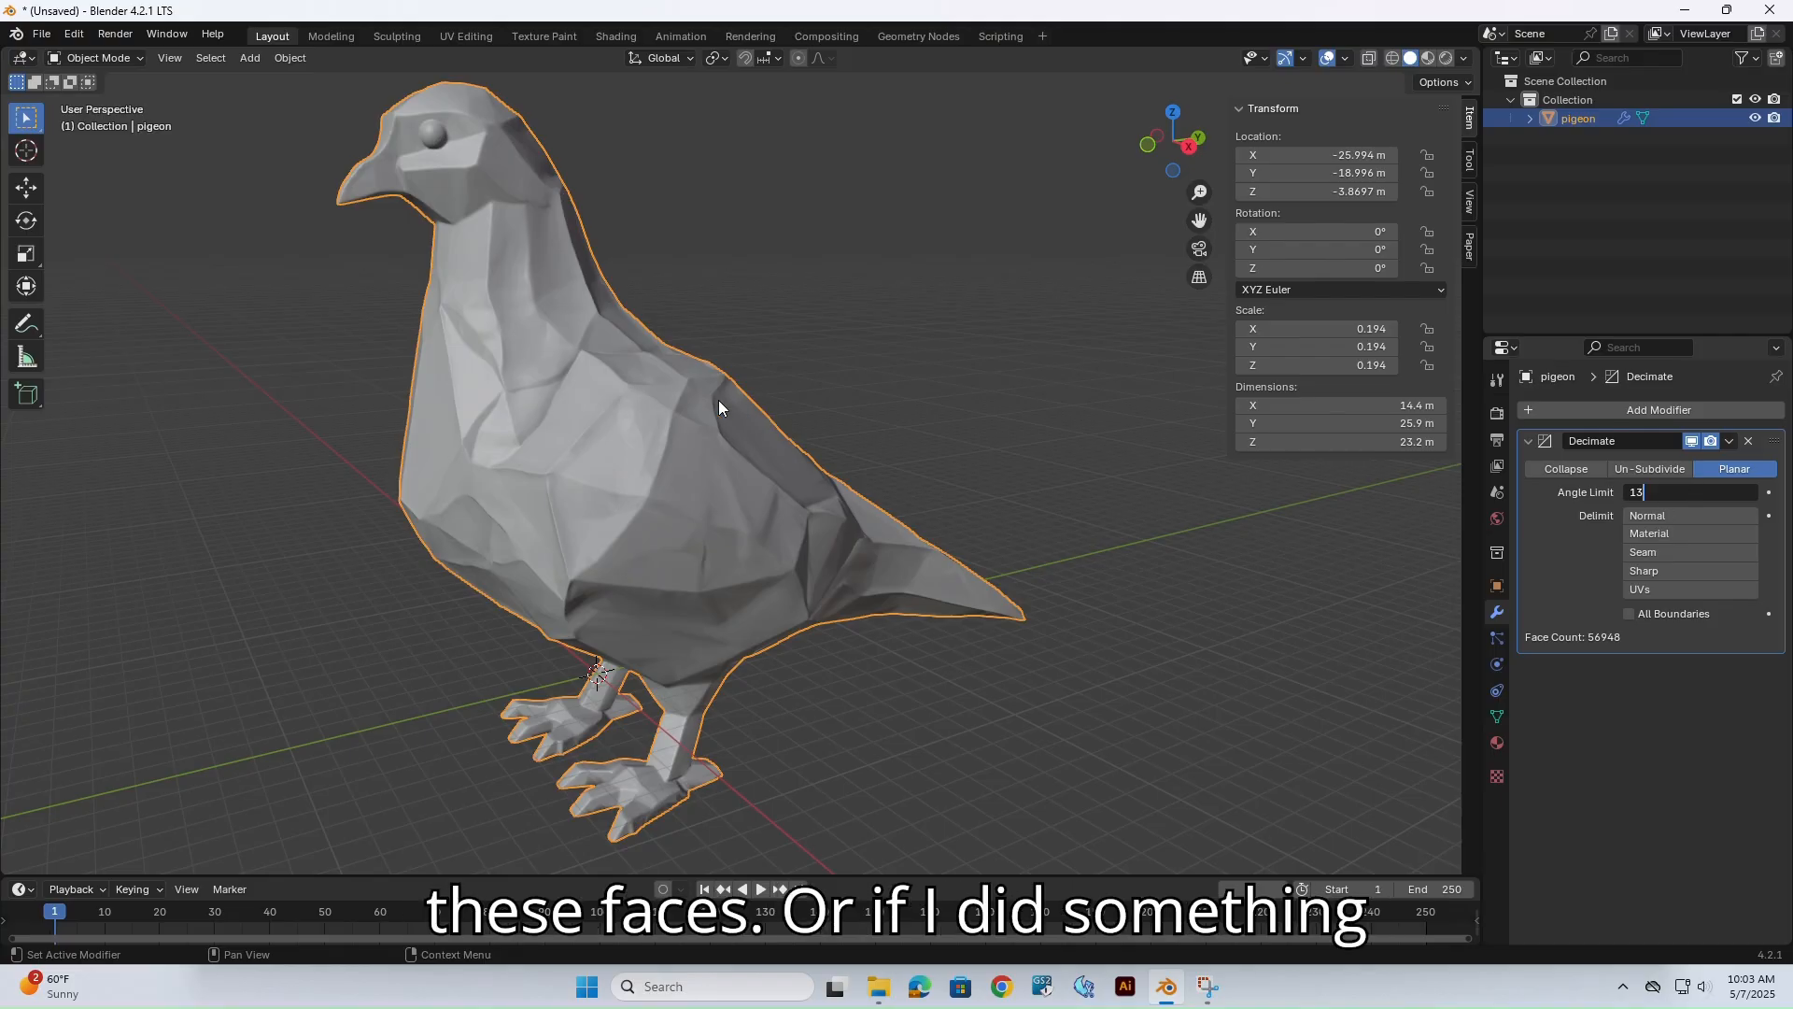
pyautogui.press('Return')
pyautogui.hotkey('shift', 'z')
pyautogui.moveTo(728, 409); pyautogui.dragTo(652, 456, button='middle')
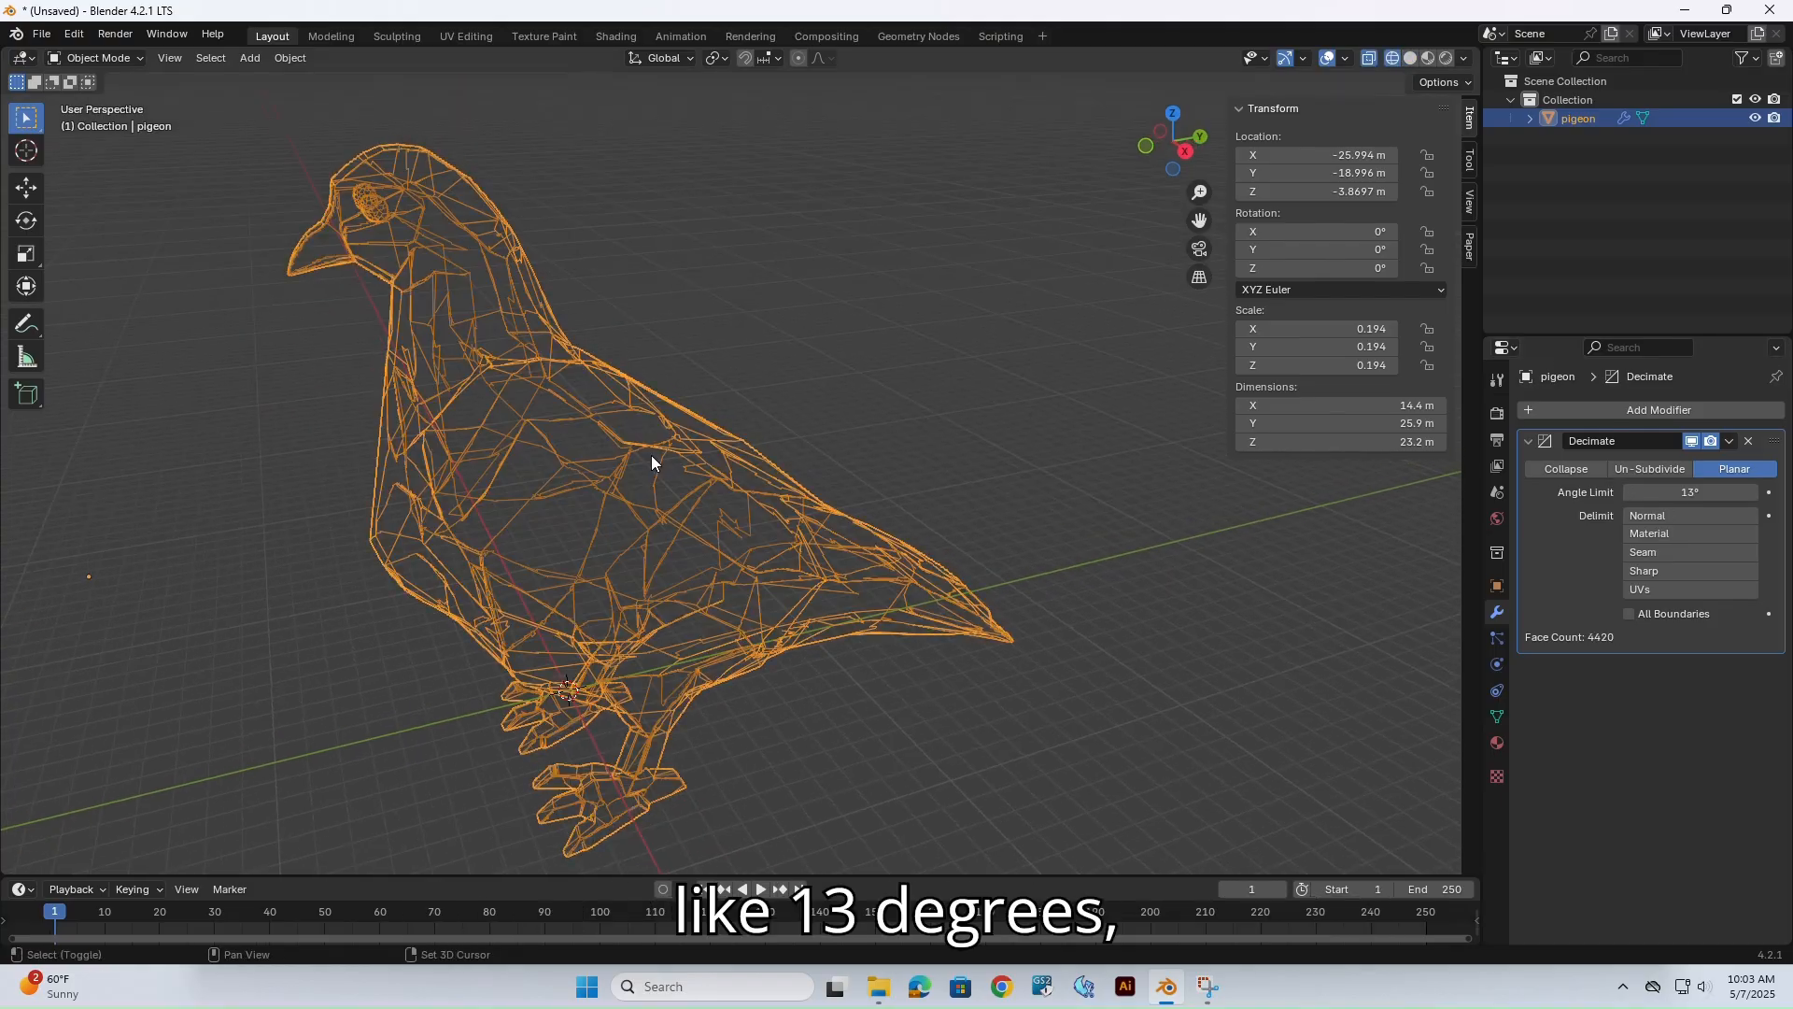
pyautogui.scroll(4, 616, 474)
pyautogui.hotkey('shift', 'z')
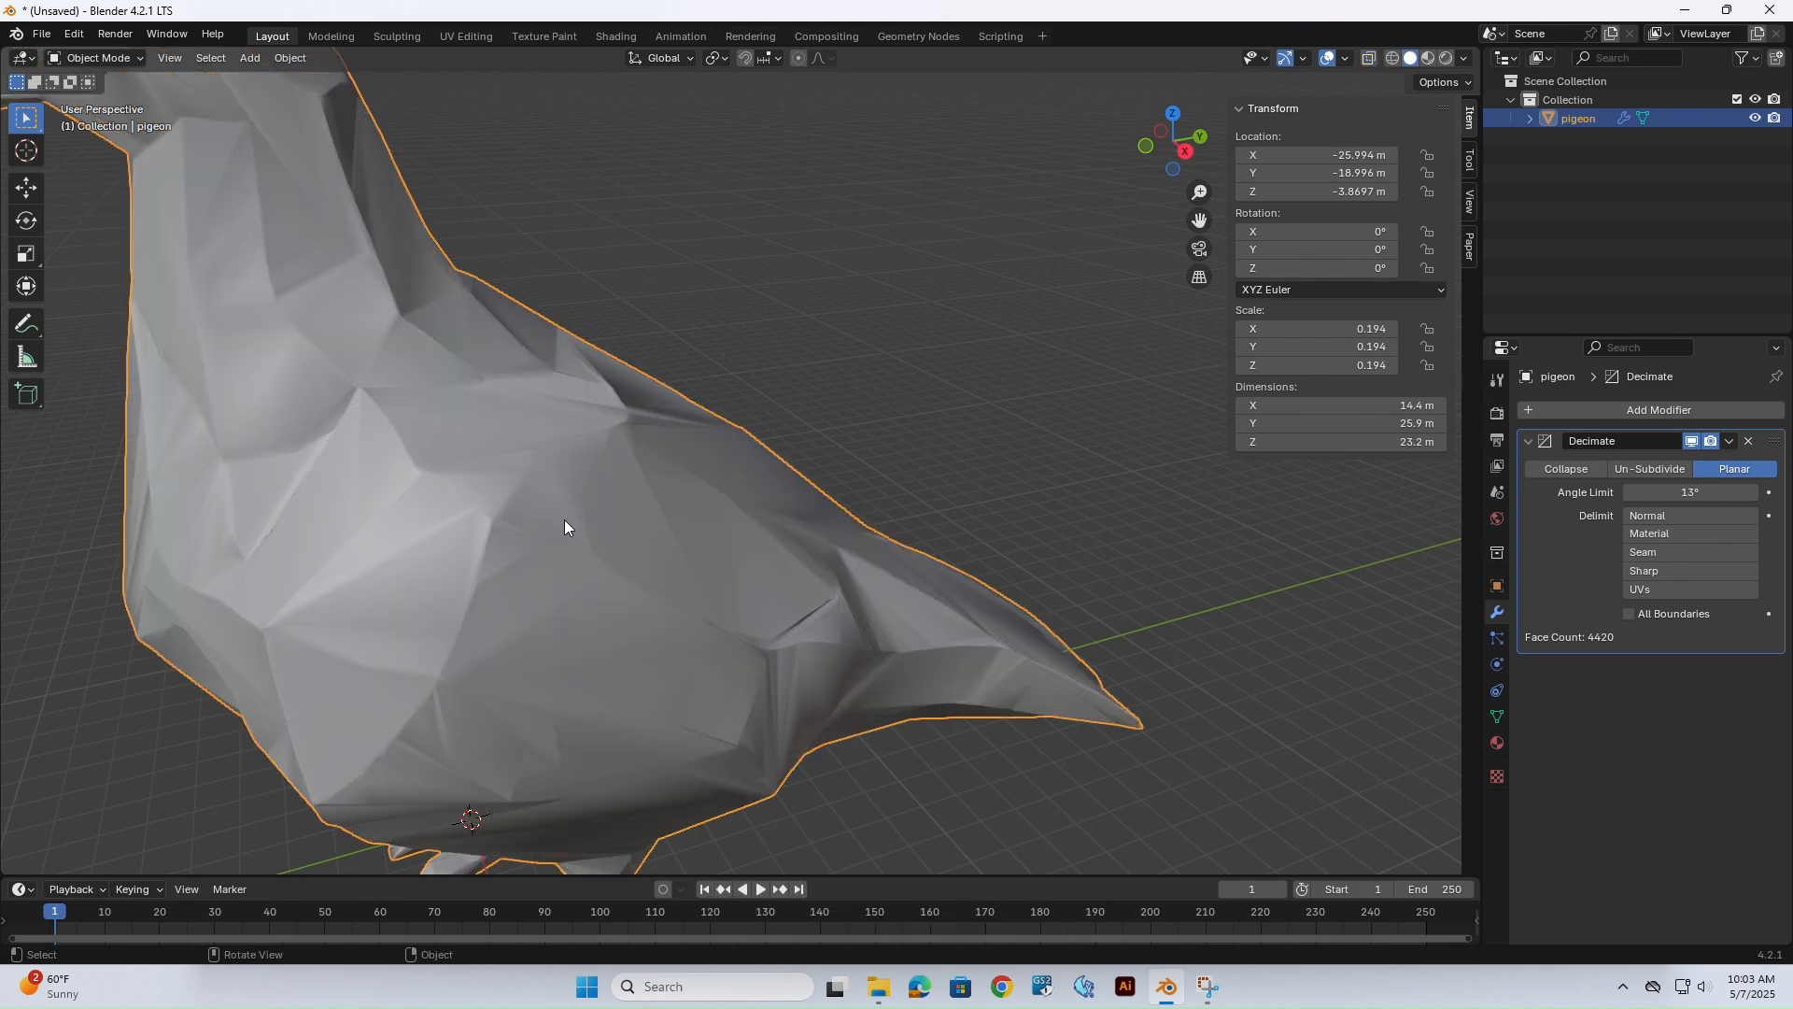
# Shade the pigeon flat and check its facets in wireframe and solid display.
pyautogui.rightClick(564, 520)
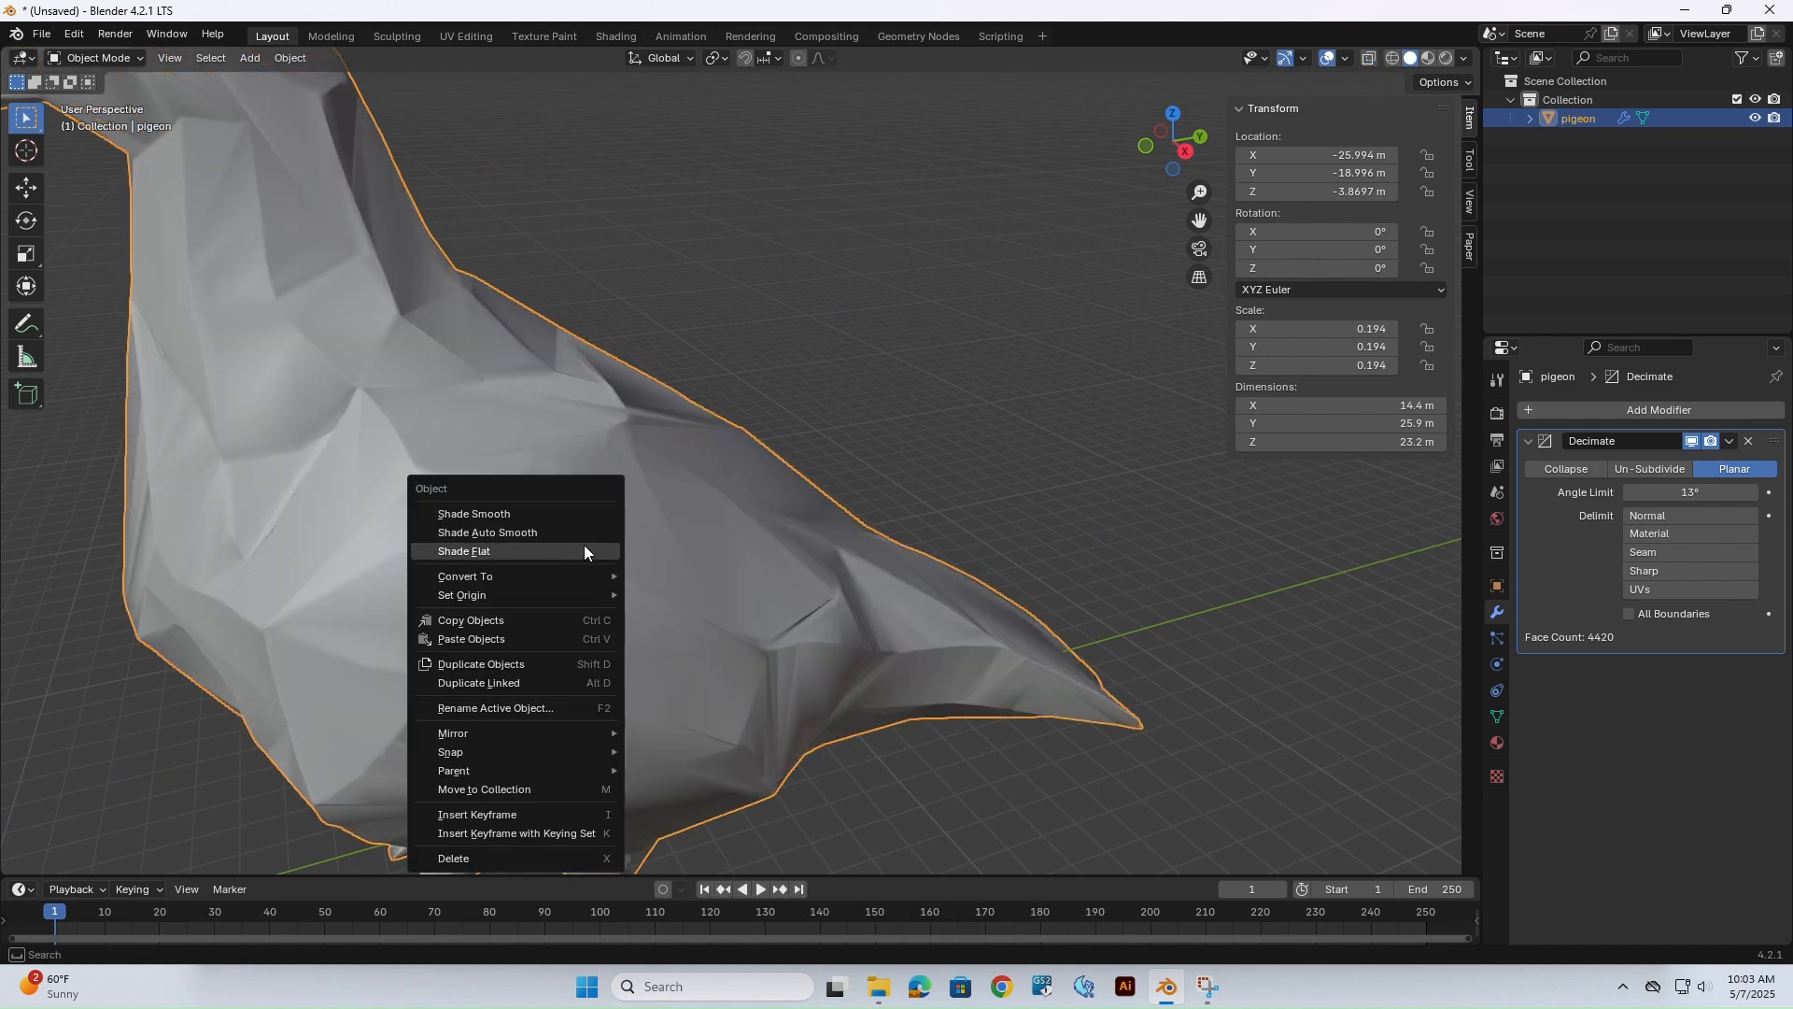
pyautogui.click(869, 421)
pyautogui.click(807, 444)
pyautogui.moveTo(807, 444)
pyautogui.mouseDown(button='middle')
pyautogui.moveTo(958, 473)
pyautogui.moveTo(682, 456)
pyautogui.moveTo(456, 471)
pyautogui.moveTo(831, 480)
pyautogui.moveTo(747, 488)
pyautogui.mouseUp(button='middle')
pyautogui.hotkey('shift', 'z')
pyautogui.hotkey('shift', 'z')
# Check the pigeon's underlying mesh in Edit Mode, return to Object Mode and convert the pigeon to a mesh.
pyautogui.click(780, 480)
pyautogui.press('Tab')
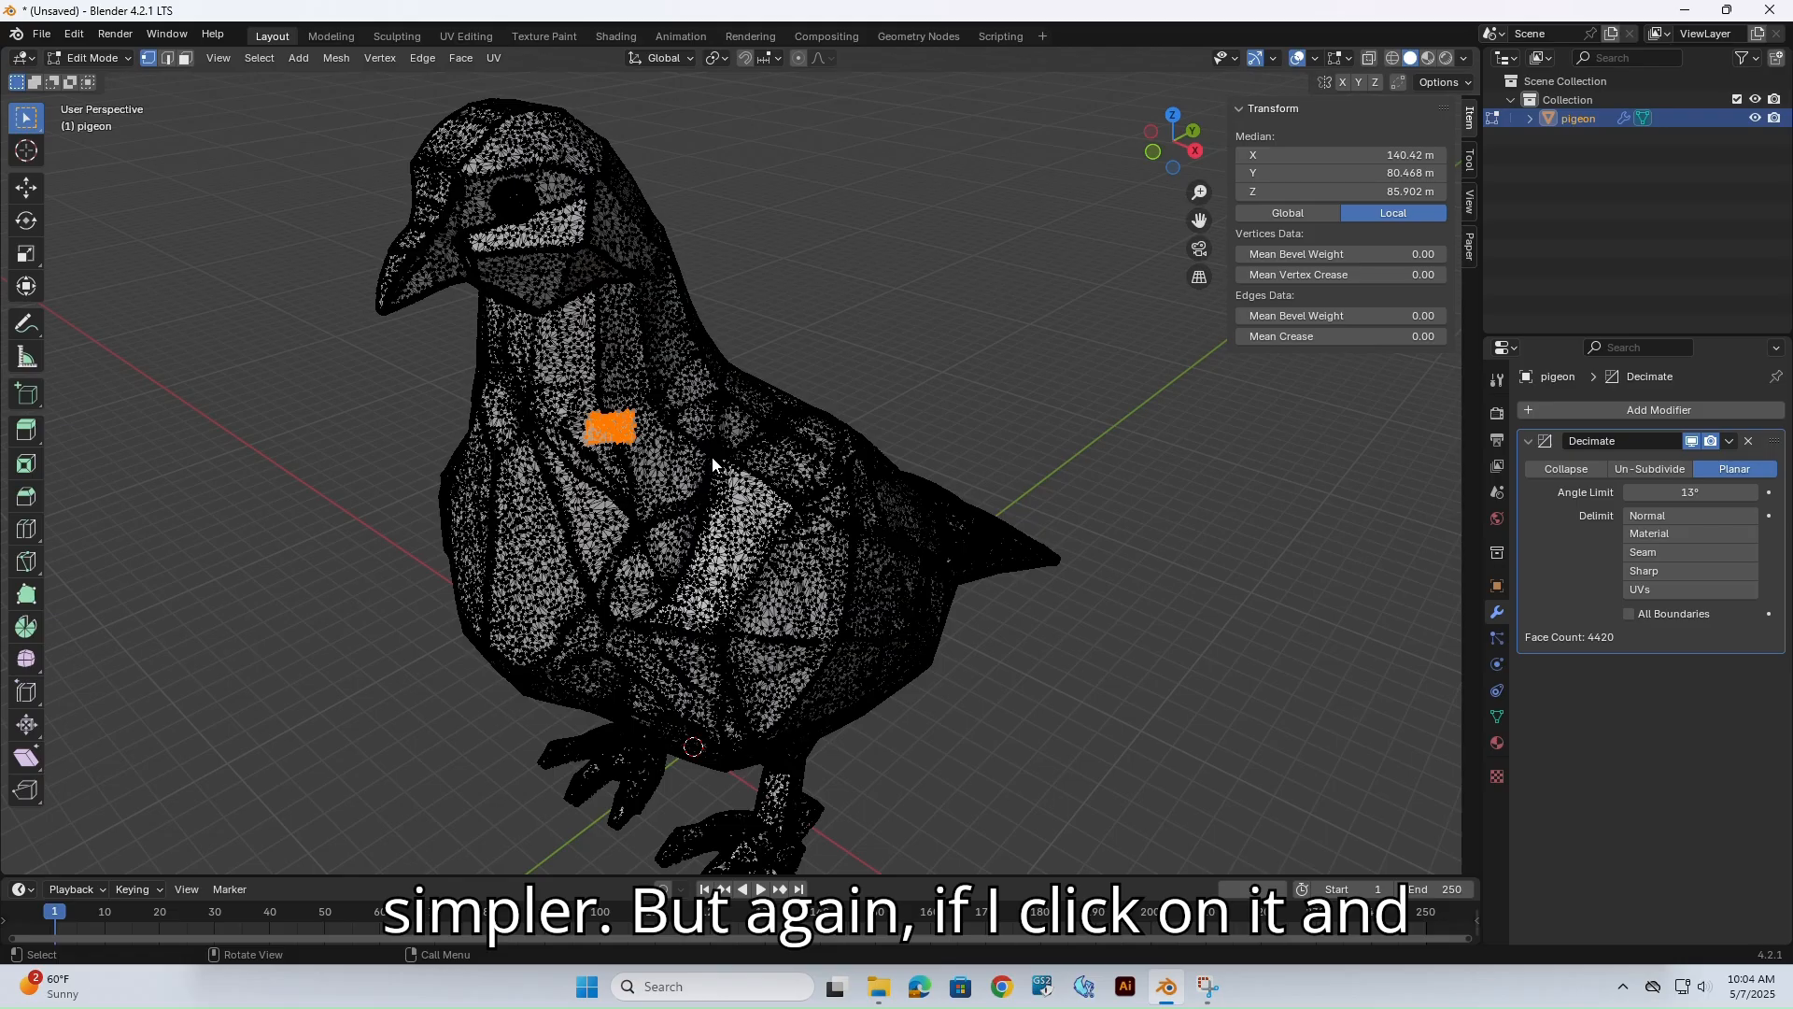
pyautogui.press('Tab')
pyautogui.rightClick(734, 514)
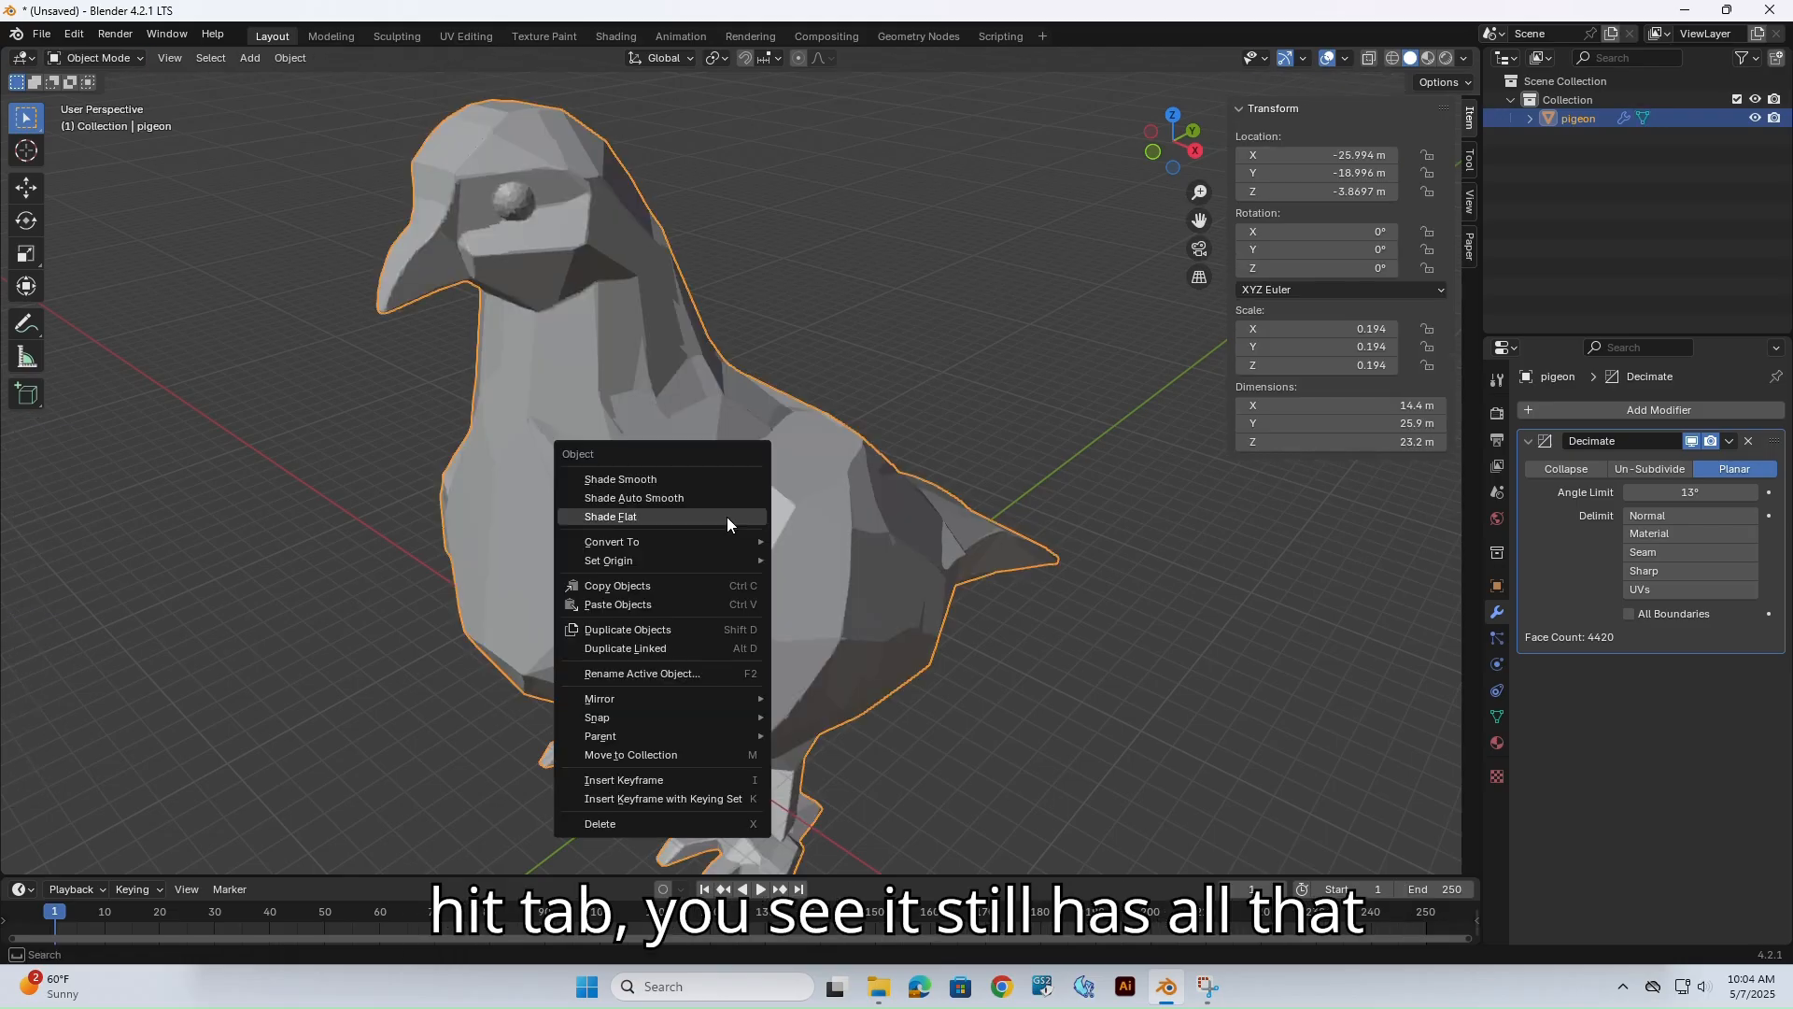
pyautogui.moveTo(726, 540)
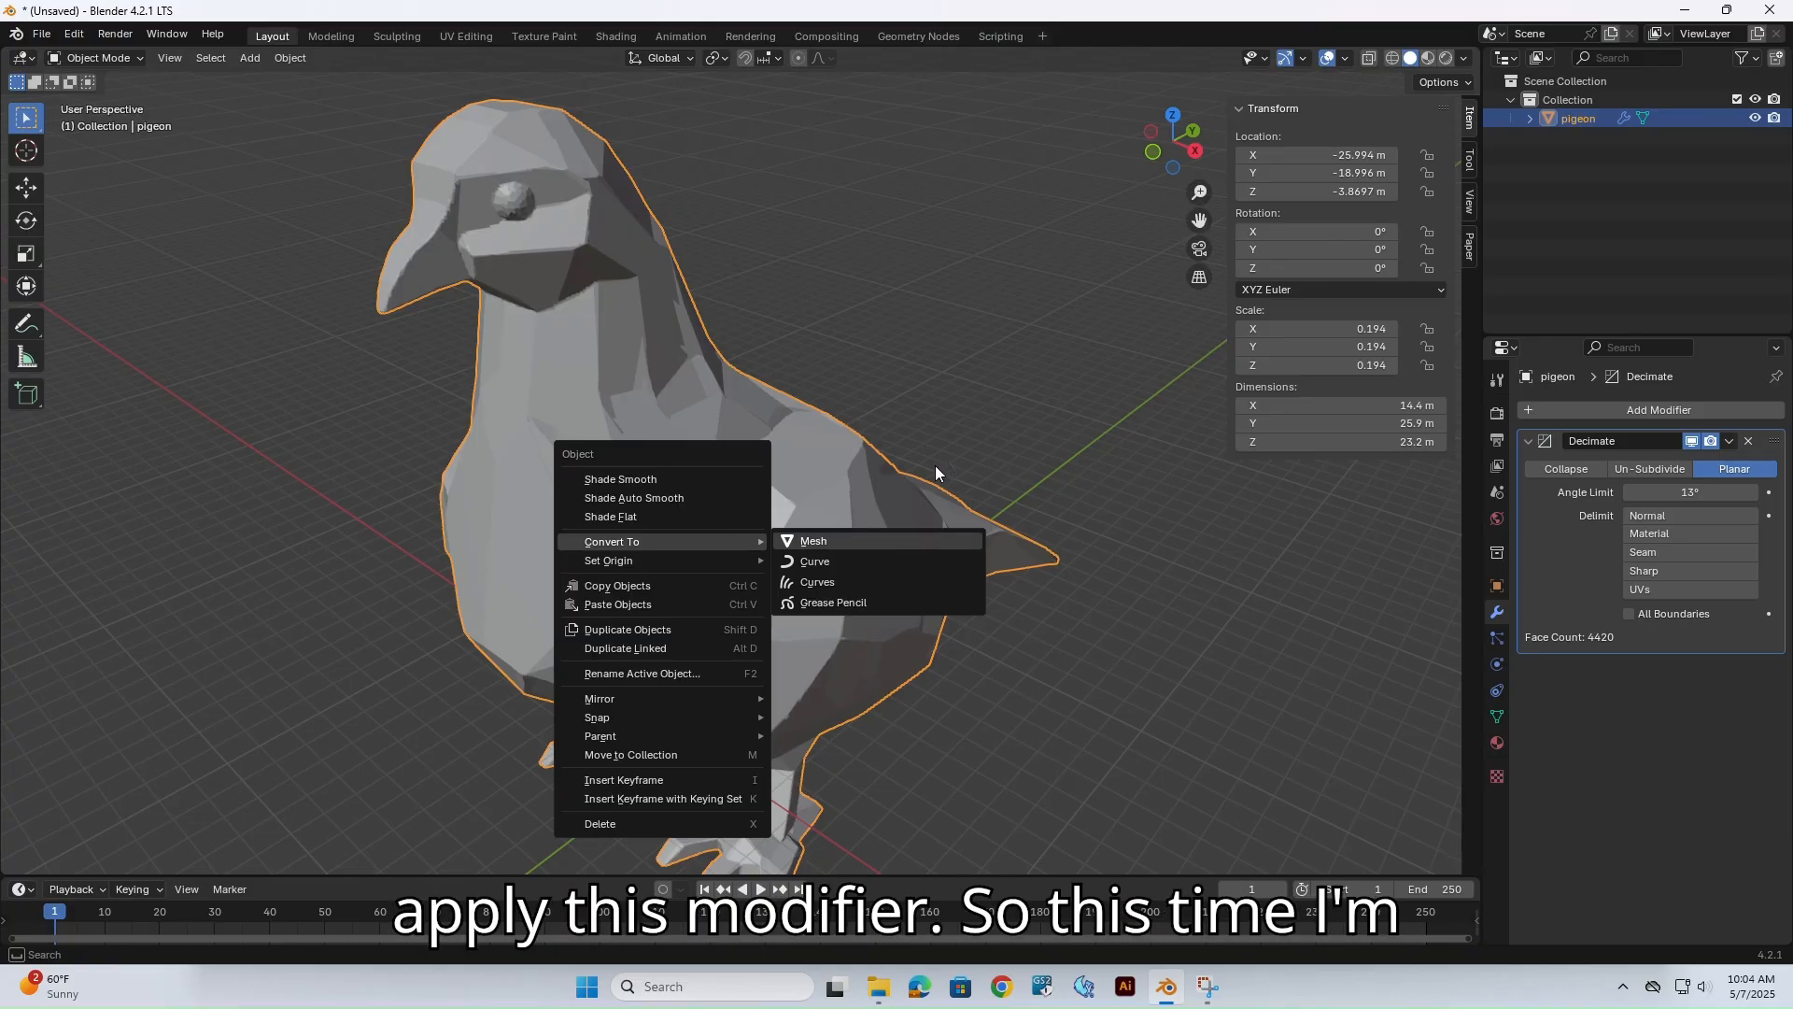
pyautogui.press('Return')
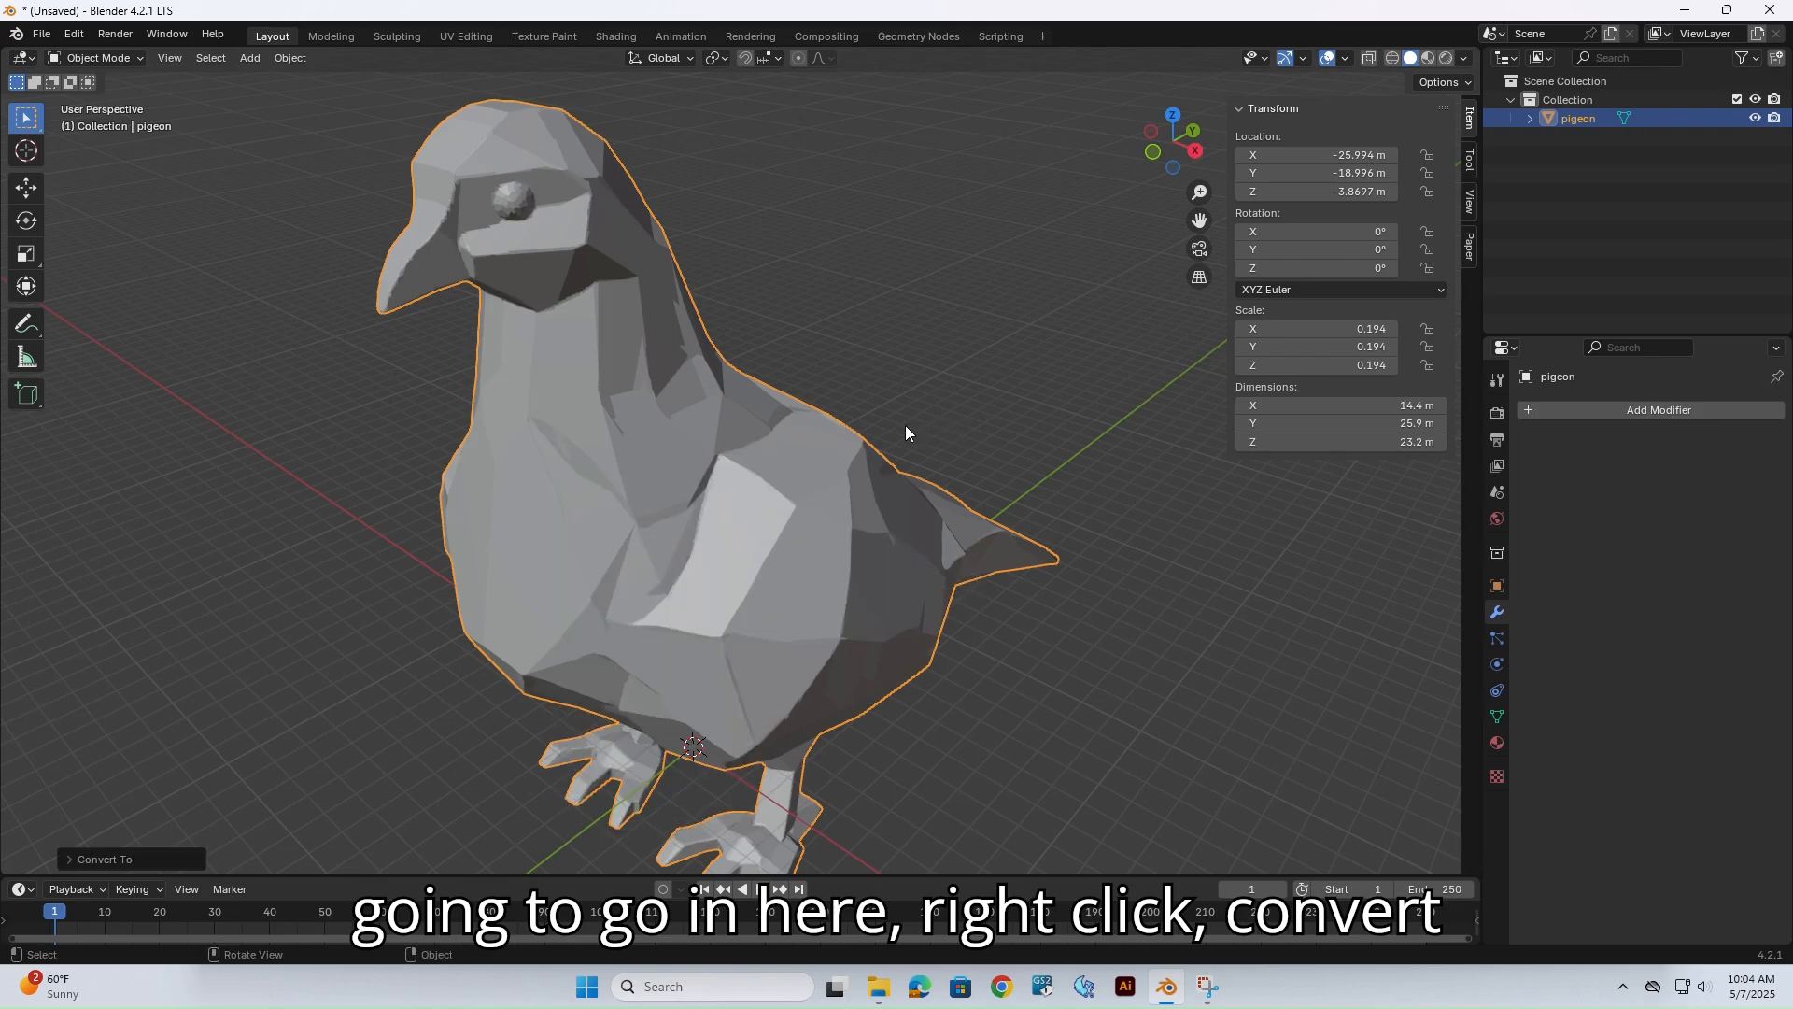
# In Edit Mode with face selection, select a large face on the pigeon's back and examine the simplified mesh in wireframe.
pyautogui.moveTo(891, 424)
pyautogui.mouseDown(button='middle')
pyautogui.moveTo(961, 412)
pyautogui.moveTo(813, 452)
pyautogui.moveTo(692, 433)
pyautogui.moveTo(567, 469)
pyautogui.moveTo(641, 484)
pyautogui.moveTo(692, 379)
pyautogui.moveTo(738, 402)
pyautogui.mouseUp(button='middle')
pyautogui.press('Tab')
pyautogui.scroll(3, 807, 452)
pyautogui.press('3')
pyautogui.click(606, 480)
pyautogui.scroll(-3, 653, 449)
pyautogui.scroll(2, 692, 379)
pyautogui.hotkey('shift', 'z')
pyautogui.scroll(-4, 776, 510)
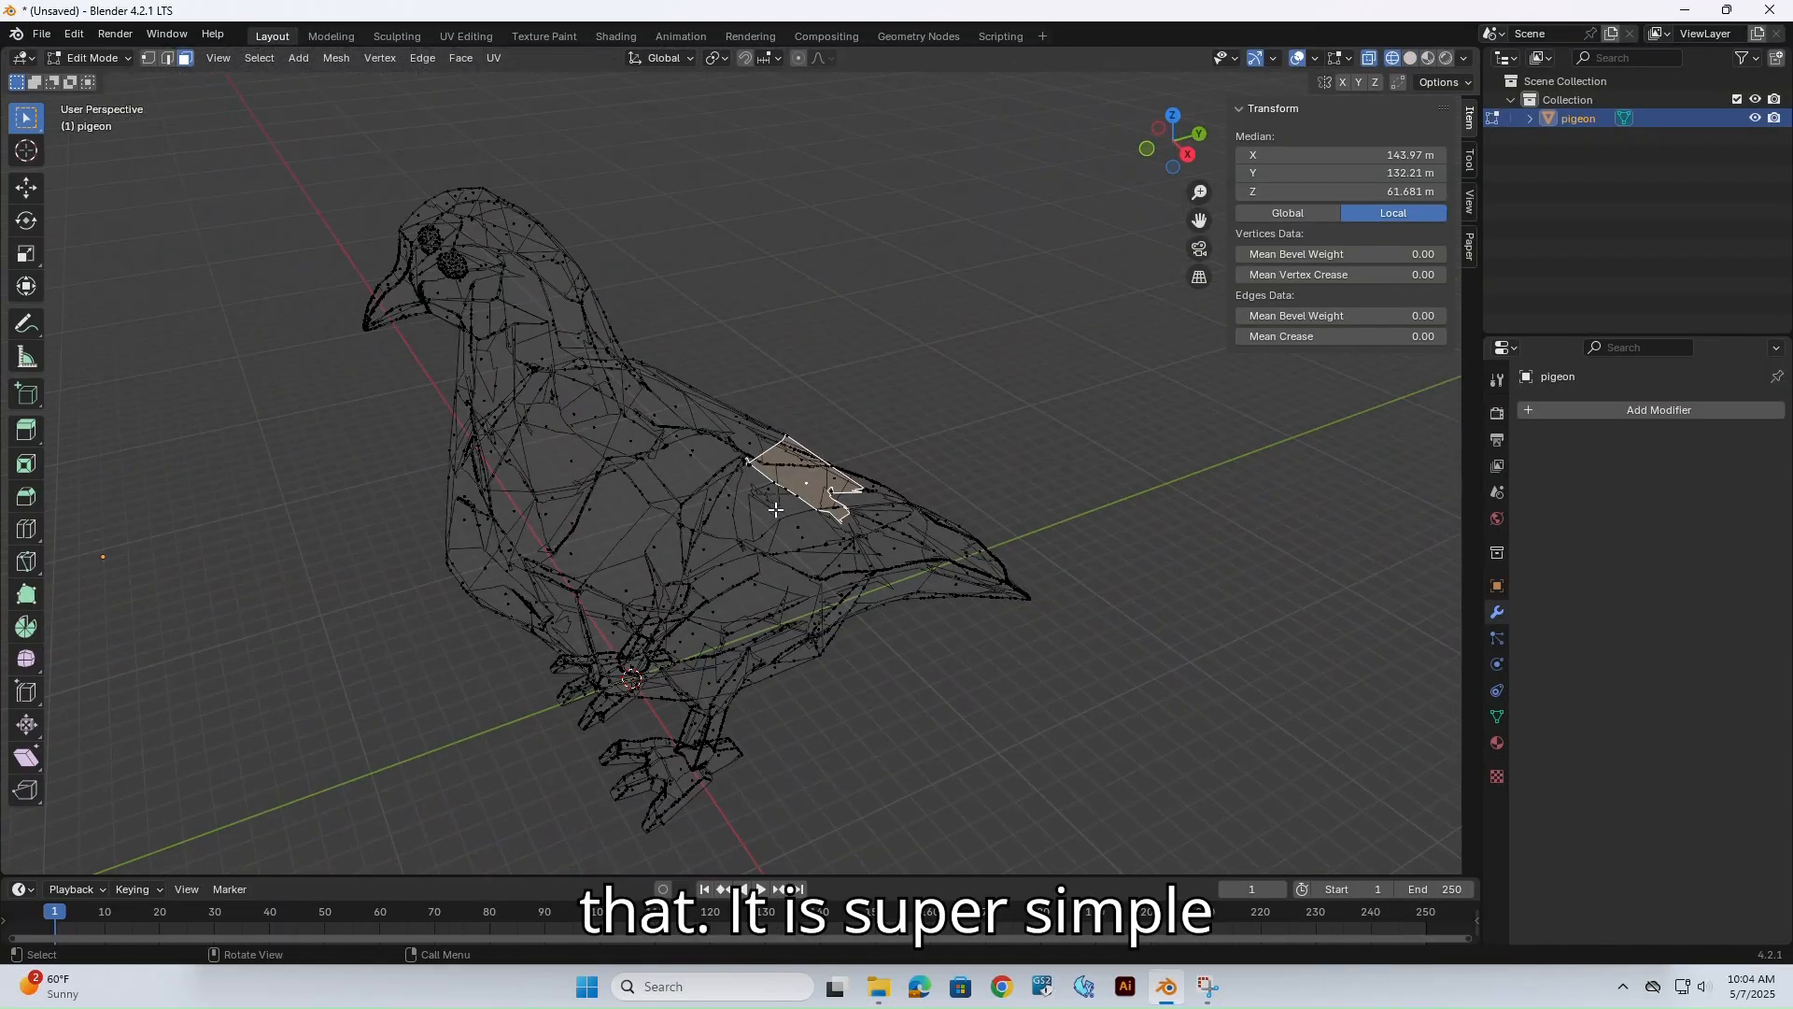
# Return to solid display and Object Mode, and deselect everything.
pyautogui.hotkey('shift', 'z')
pyautogui.moveTo(708, 482); pyautogui.dragTo(930, 325, button='middle')
pyautogui.scroll(3, 815, 354)
pyautogui.press('Tab')
pyautogui.hotkey('alt', 'a')
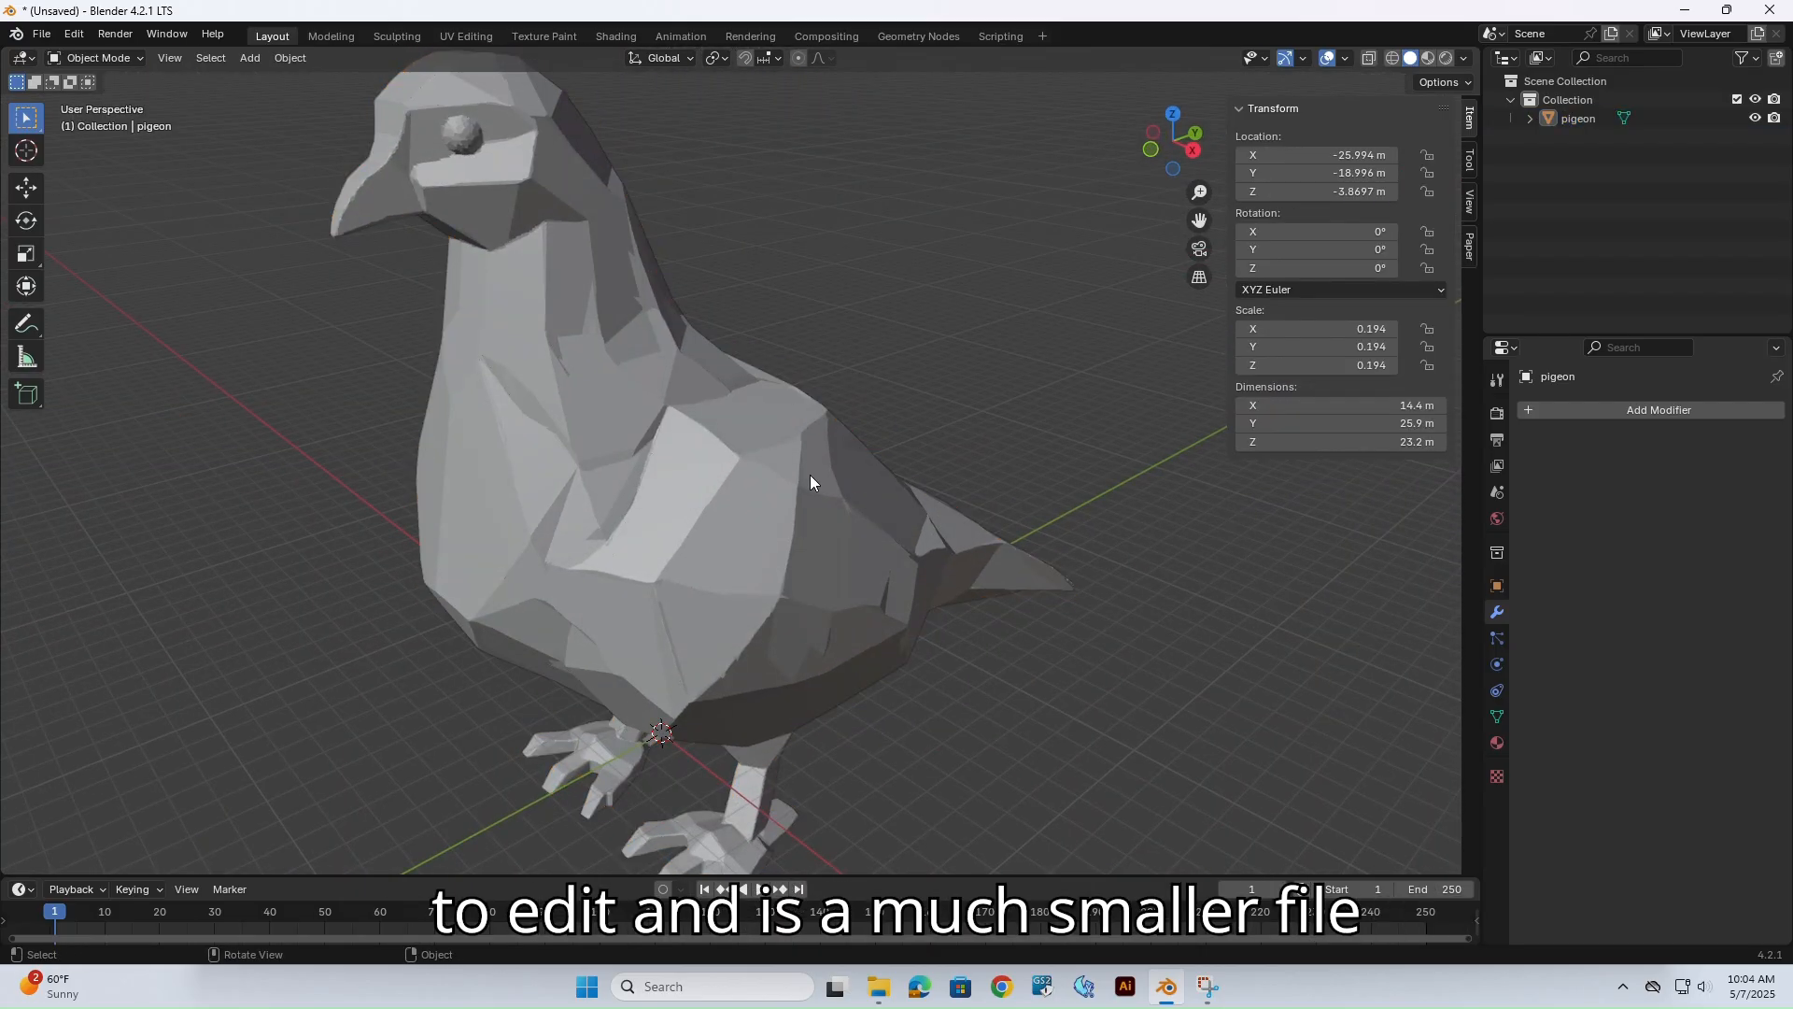
# Select the pigeon, check its edges in wireframe and add a Remesh modifier to it.
pyautogui.click(687, 458)
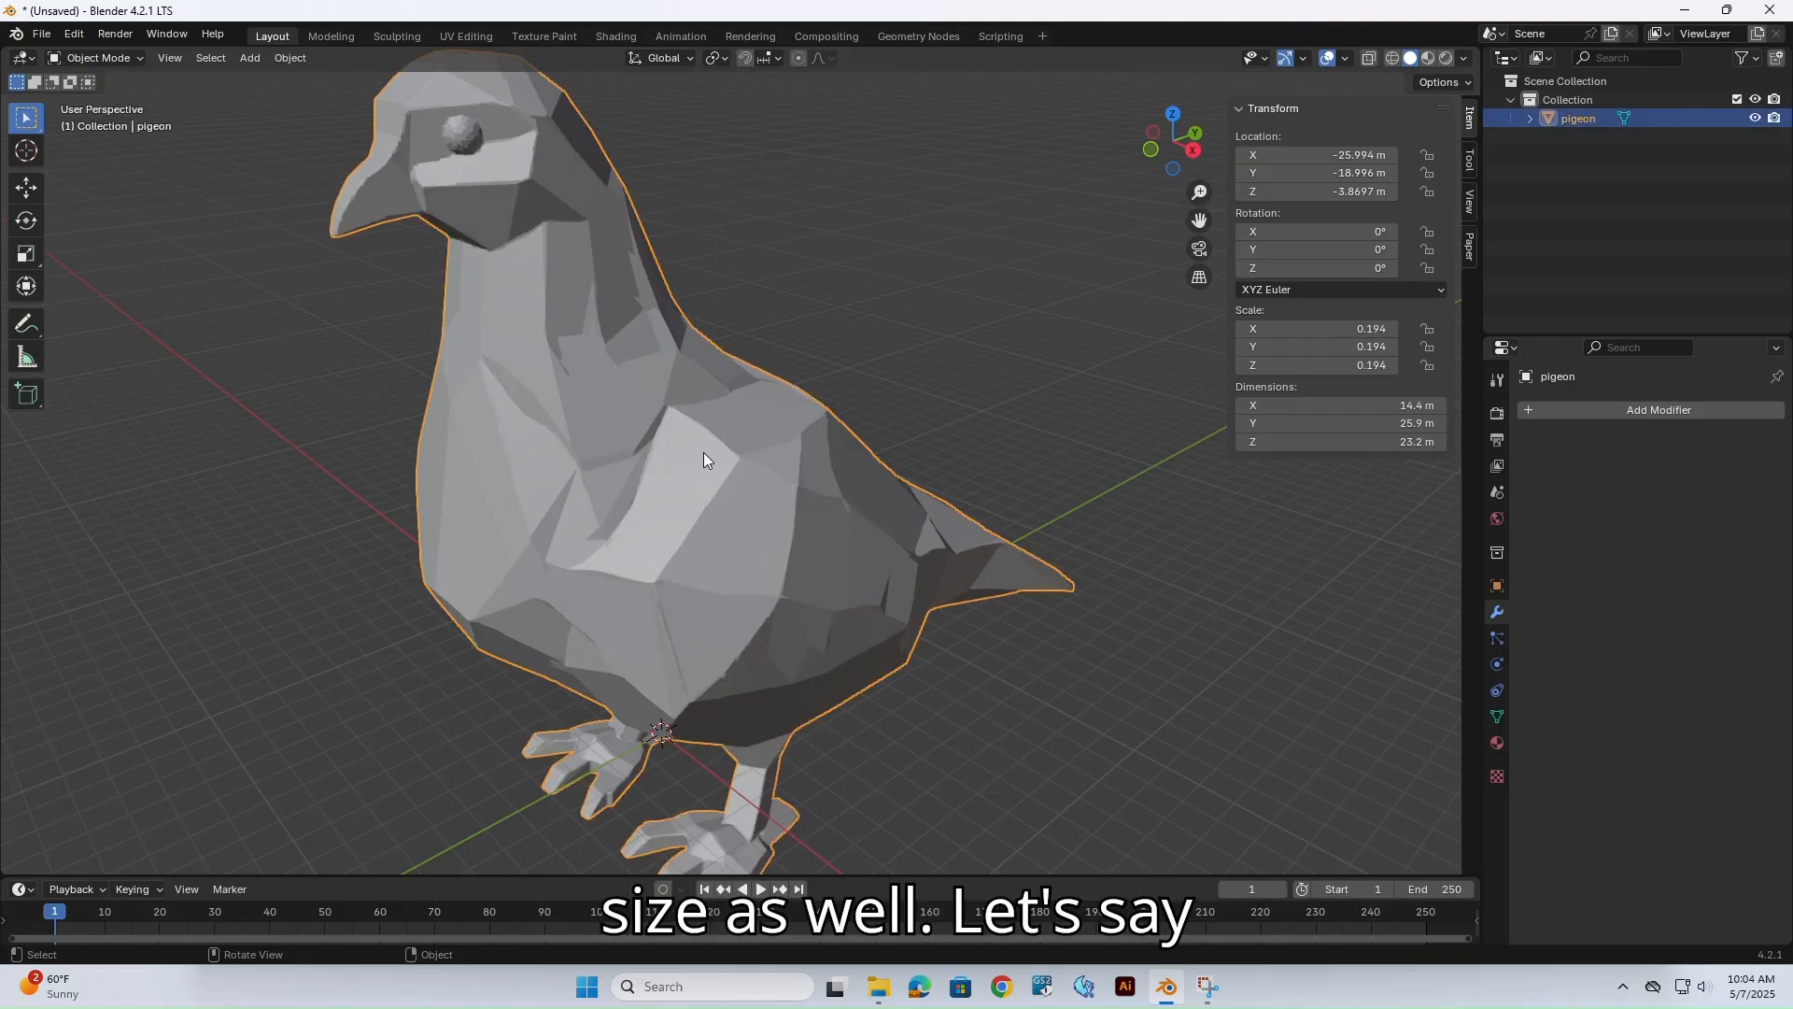
pyautogui.moveTo(687, 454); pyautogui.dragTo(630, 442, button='middle')
pyautogui.hotkey('shift', 'z')
pyautogui.scroll(2, 707, 462)
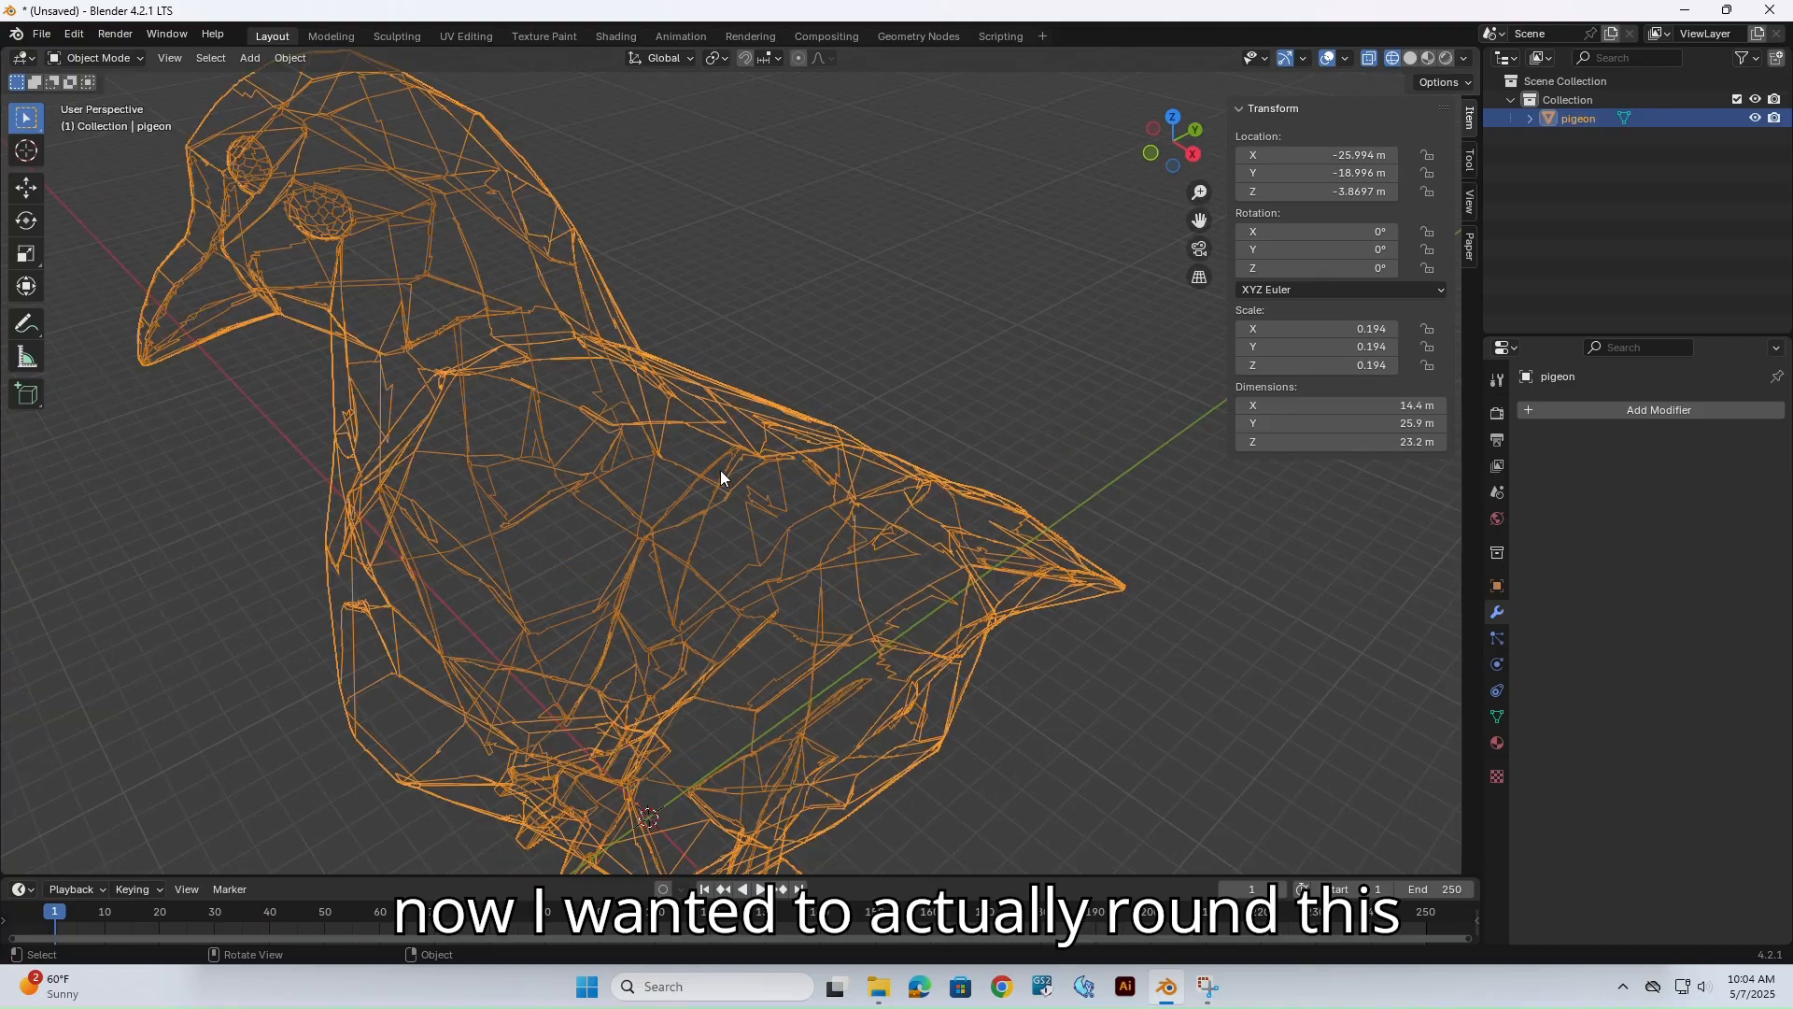
pyautogui.scroll(-4, 720, 469)
pyautogui.hotkey('shift', 'z')
pyautogui.moveTo(676, 491); pyautogui.dragTo(707, 450, button='middle')
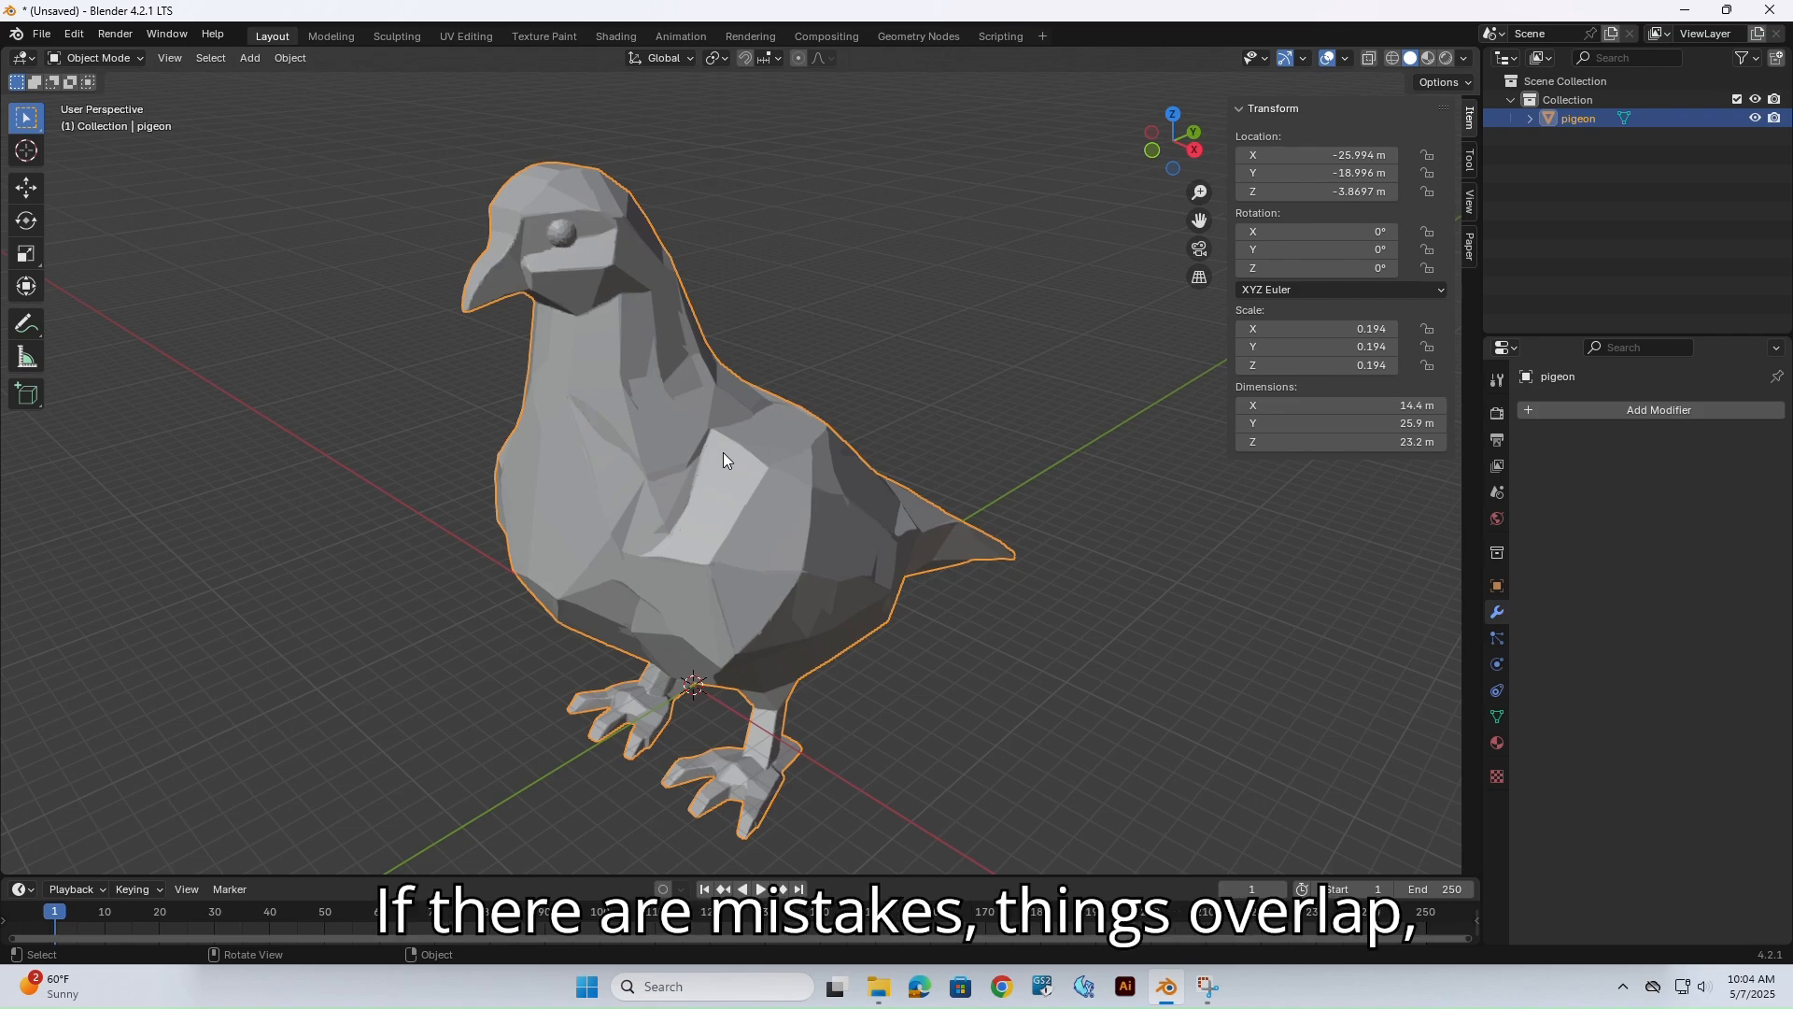
pyautogui.click(1586, 408)
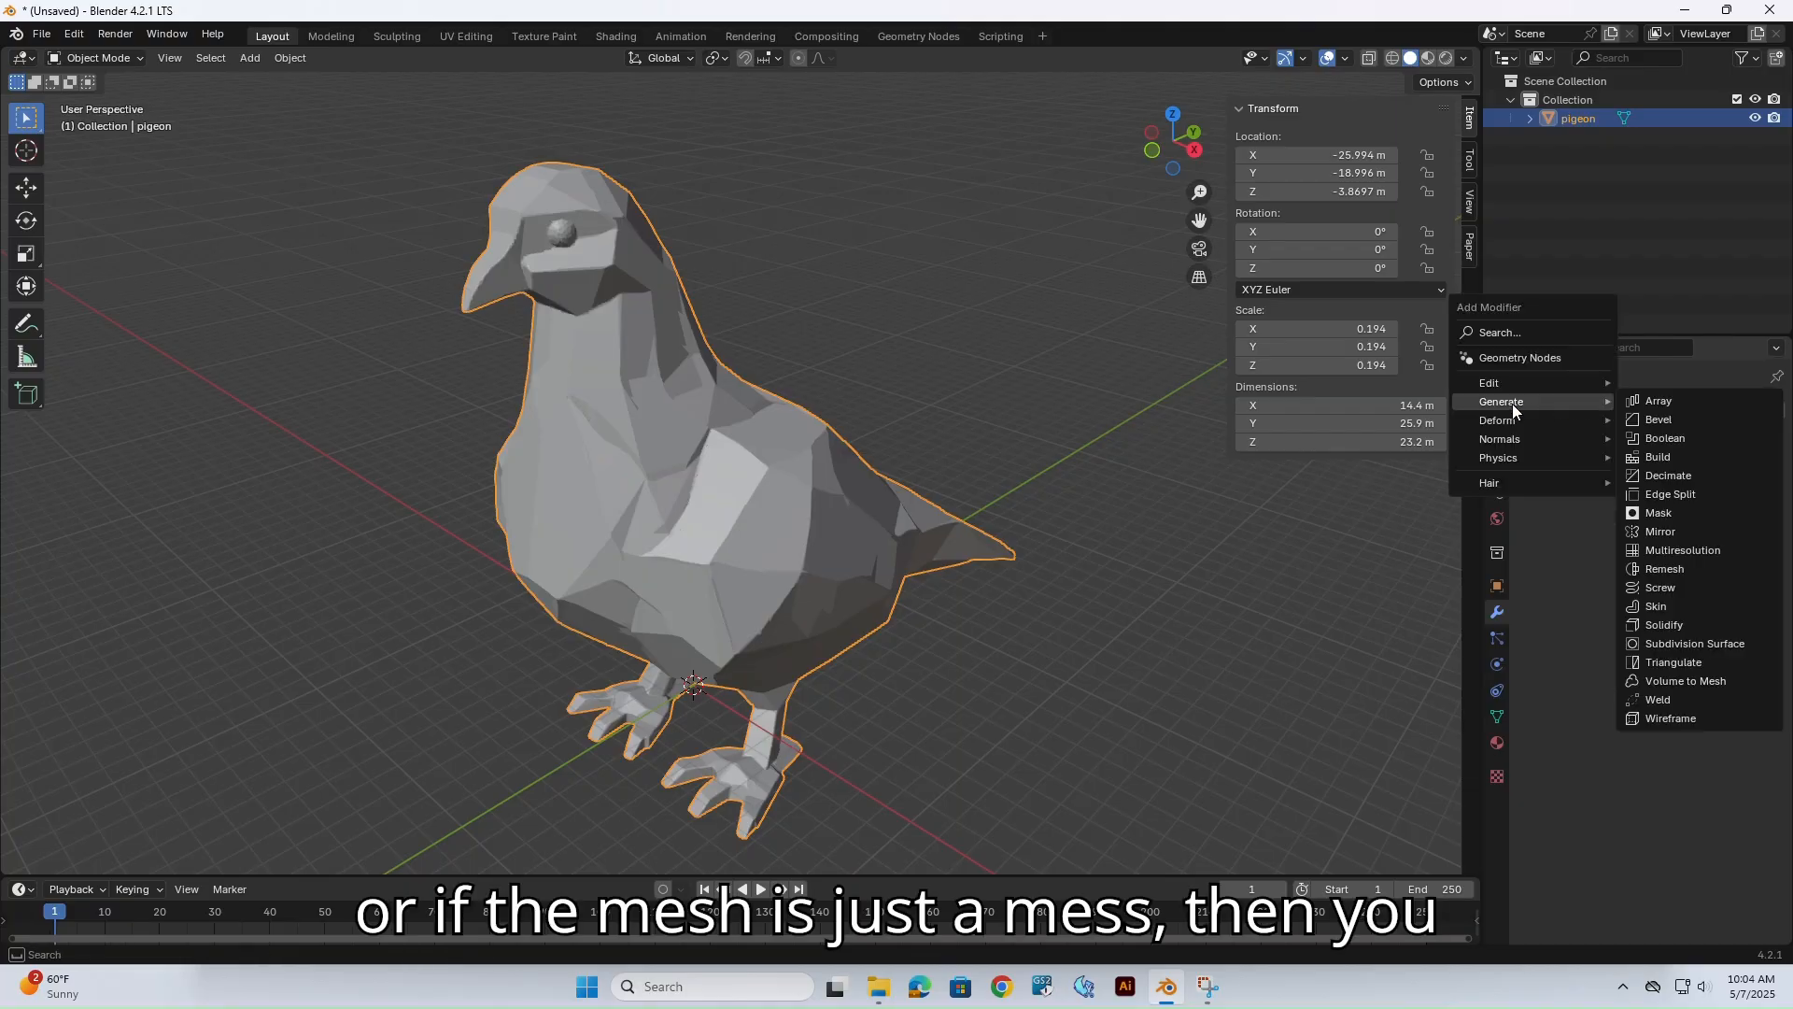
pyautogui.click(1661, 565)
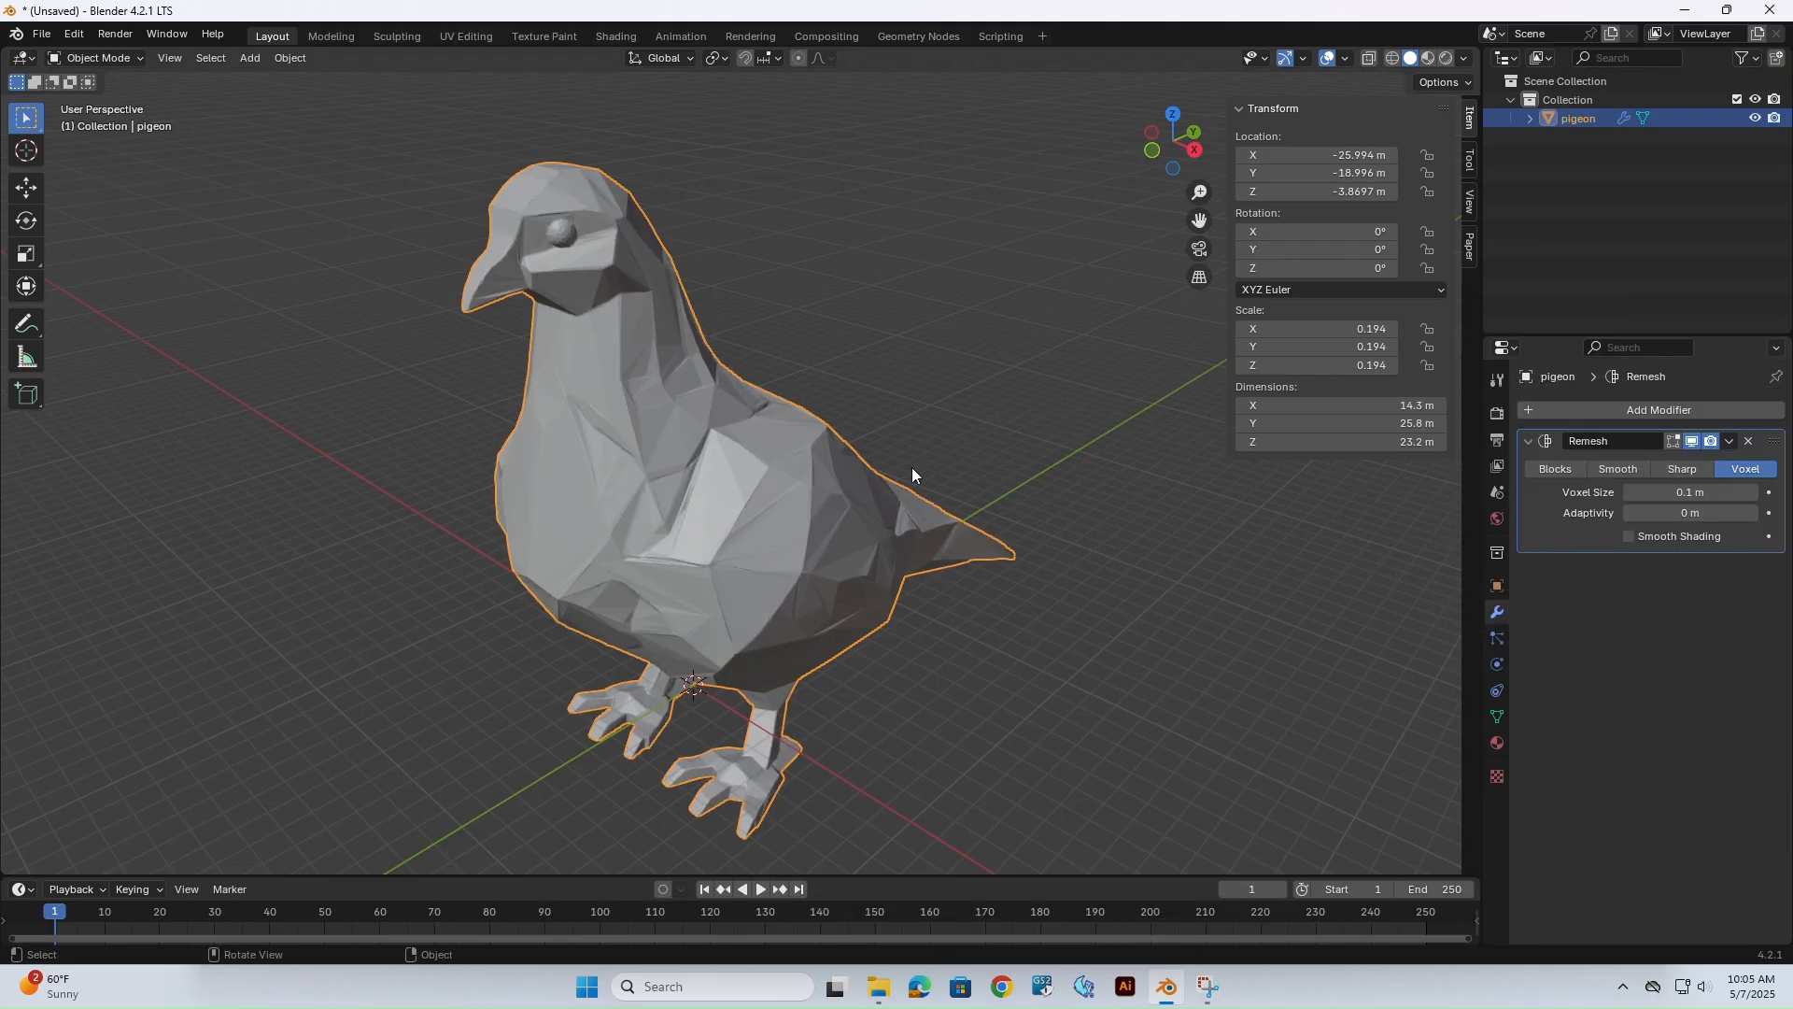
# Examine the voxel-remeshed surface and corners of the pigeon up close in wireframe and solid display.
pyautogui.scroll(3, 902, 468)
pyautogui.hotkey('shift', 'z')
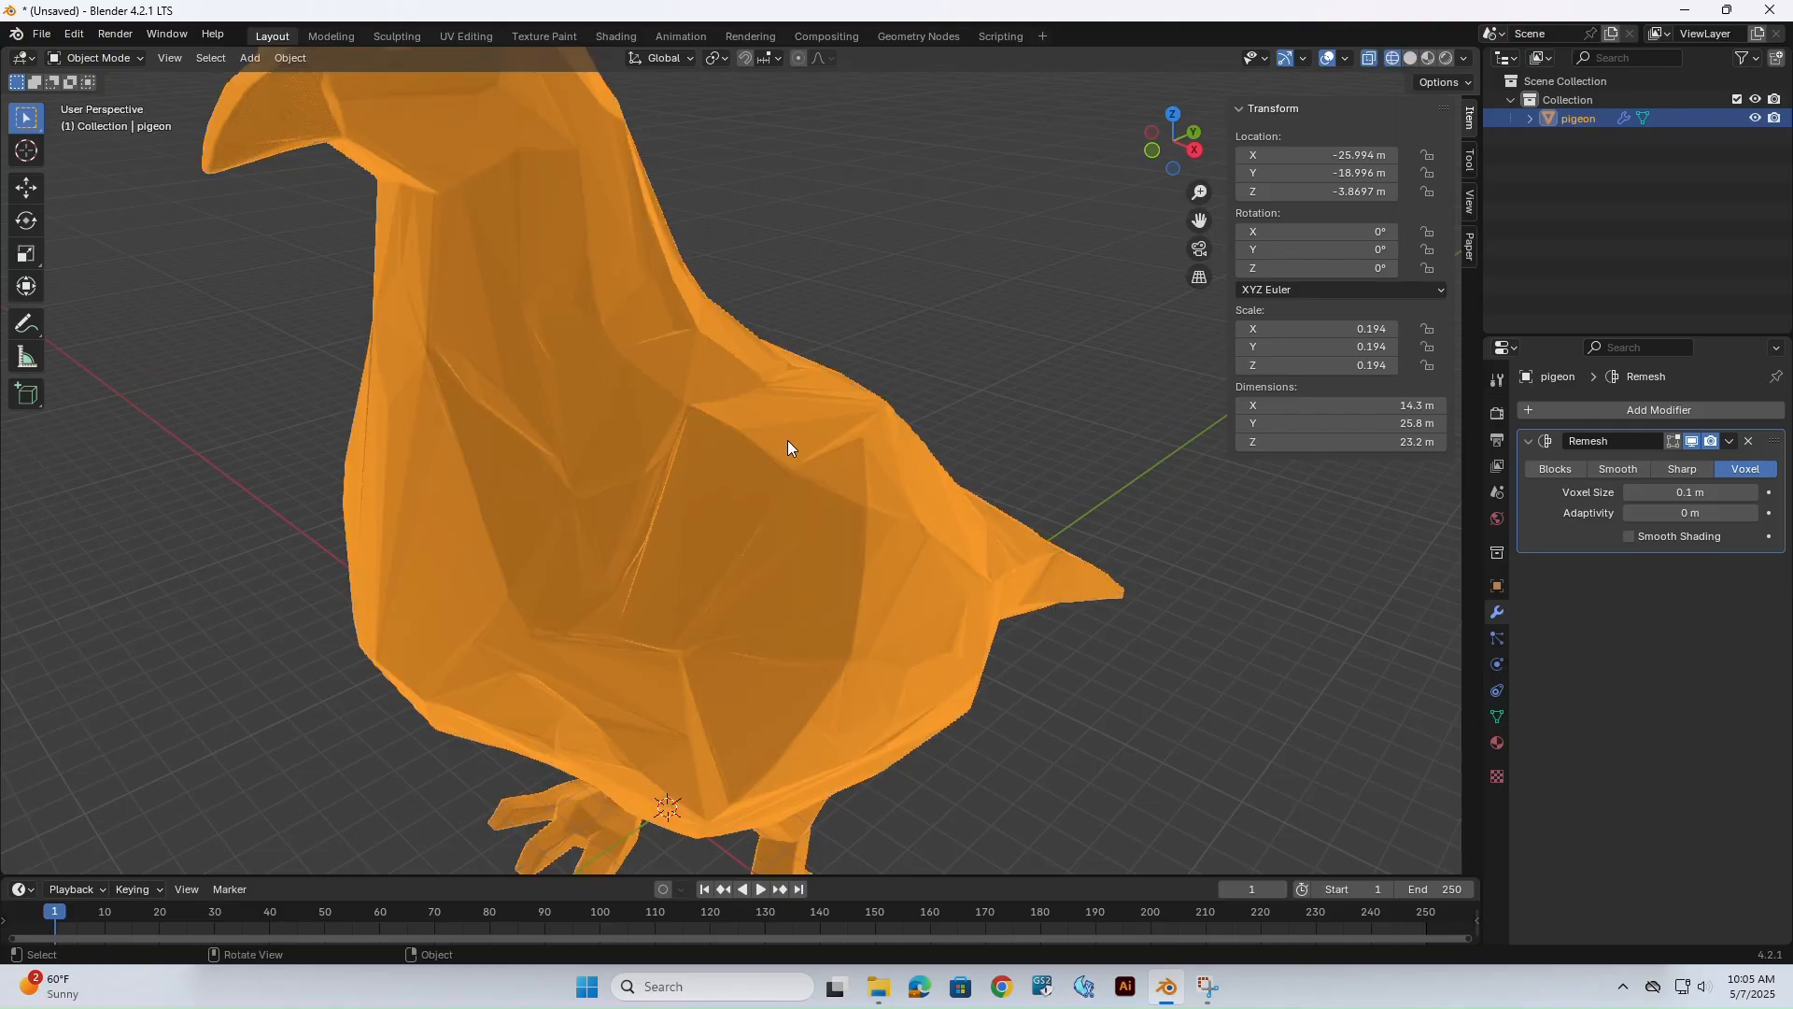
pyautogui.scroll(6, 771, 441)
pyautogui.moveTo(762, 421); pyautogui.dragTo(703, 445, button='middle')
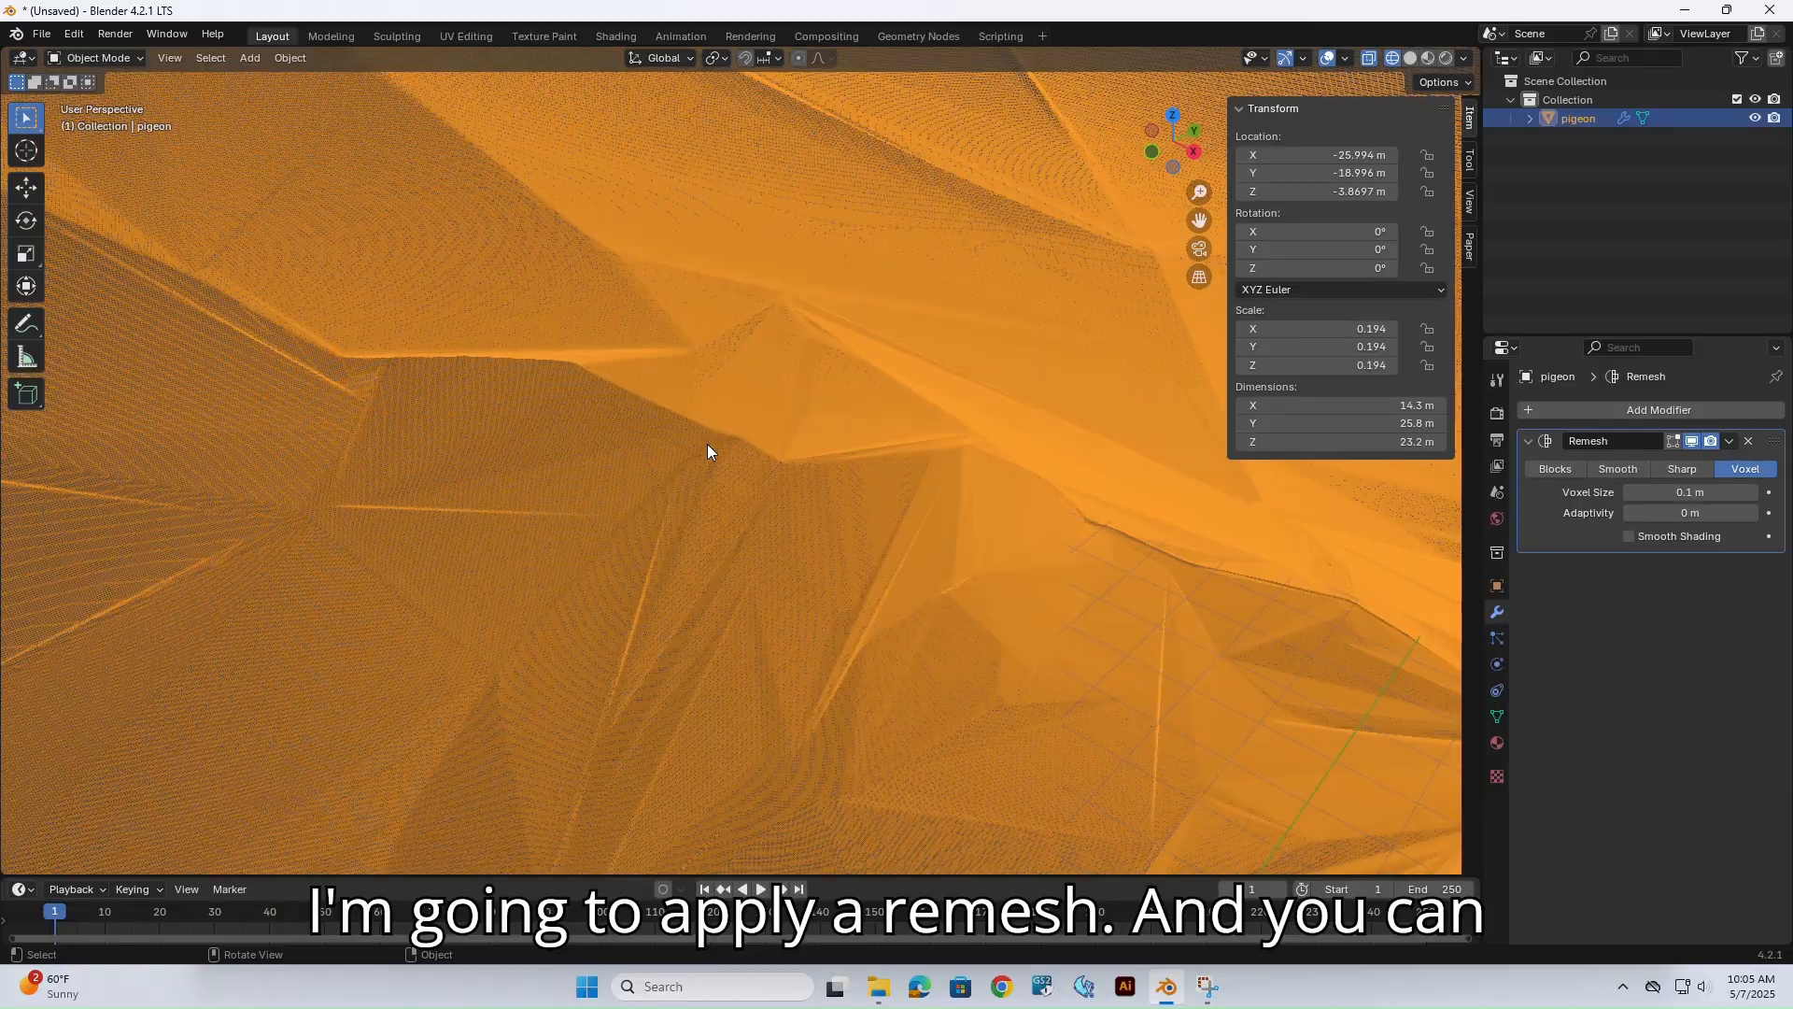
pyautogui.scroll(-3, 707, 444)
pyautogui.scroll(-2, 720, 401)
pyautogui.hotkey('shift', 'z')
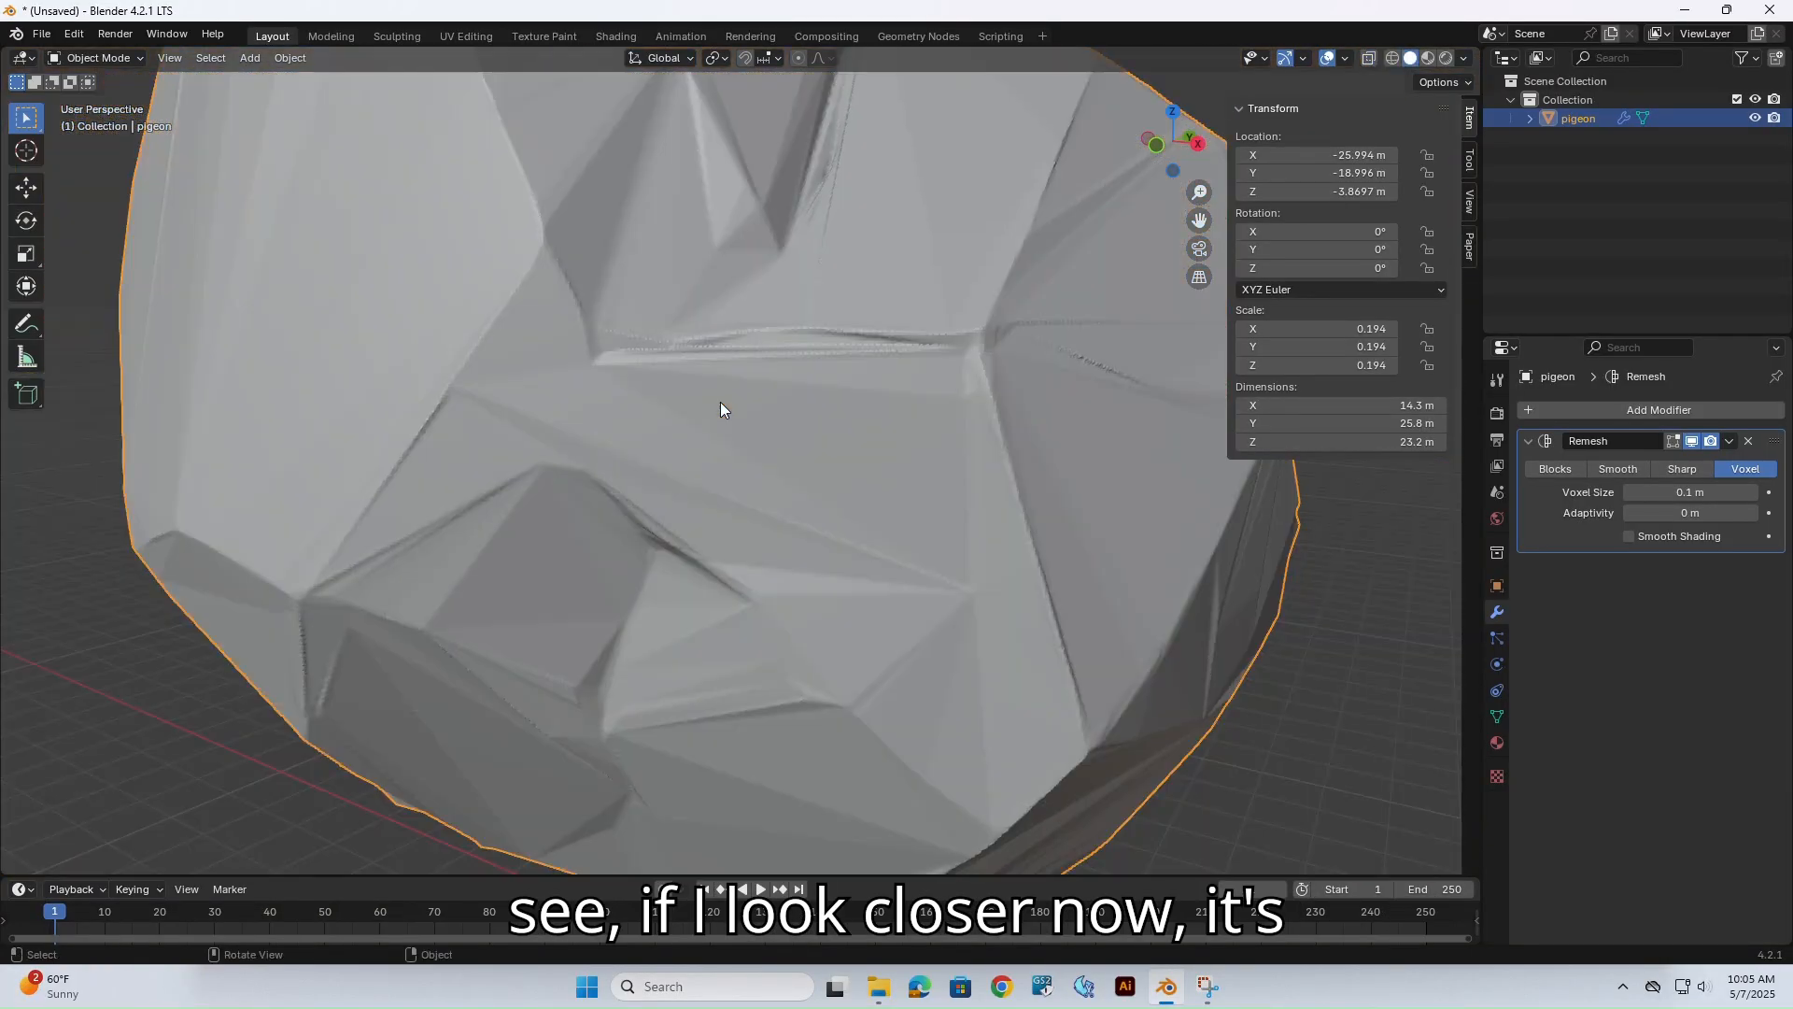
pyautogui.scroll(-5, 720, 402)
pyautogui.moveTo(788, 424); pyautogui.dragTo(755, 457, button='middle')
pyautogui.scroll(-6, 768, 414)
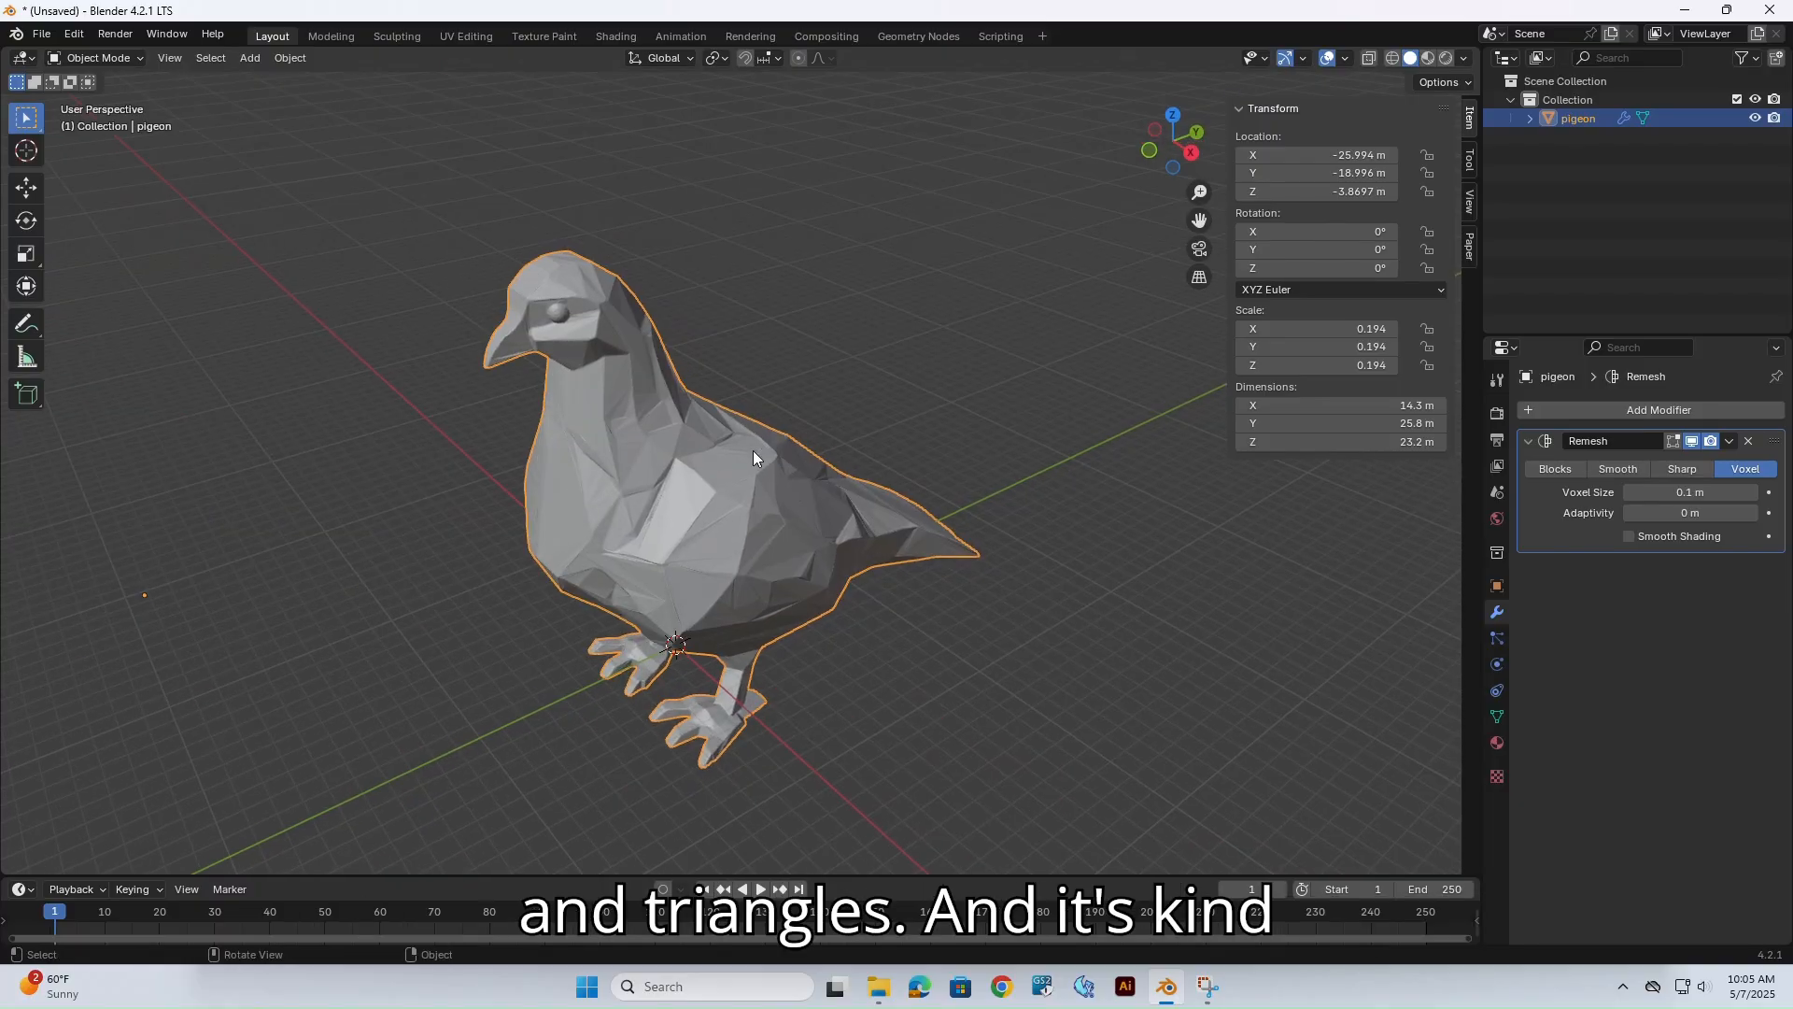
pyautogui.scroll(1, 753, 456)
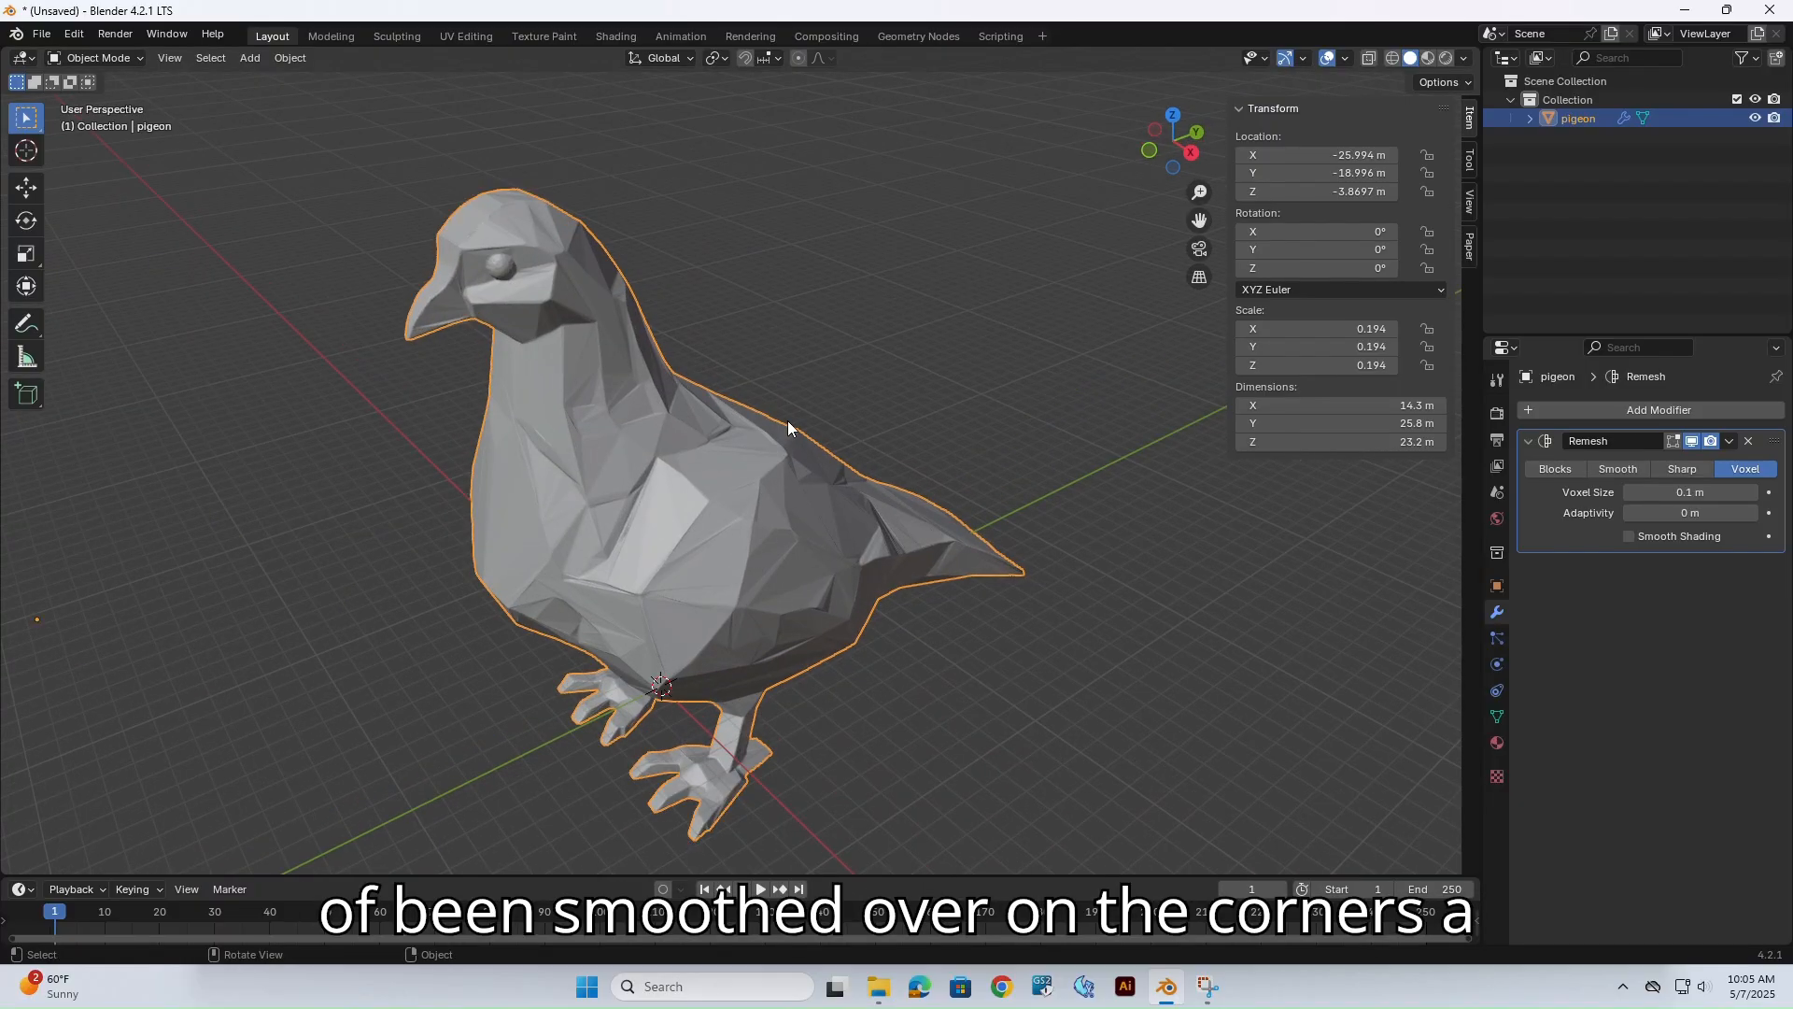
pyautogui.moveTo(781, 394); pyautogui.dragTo(790, 381, button='middle')
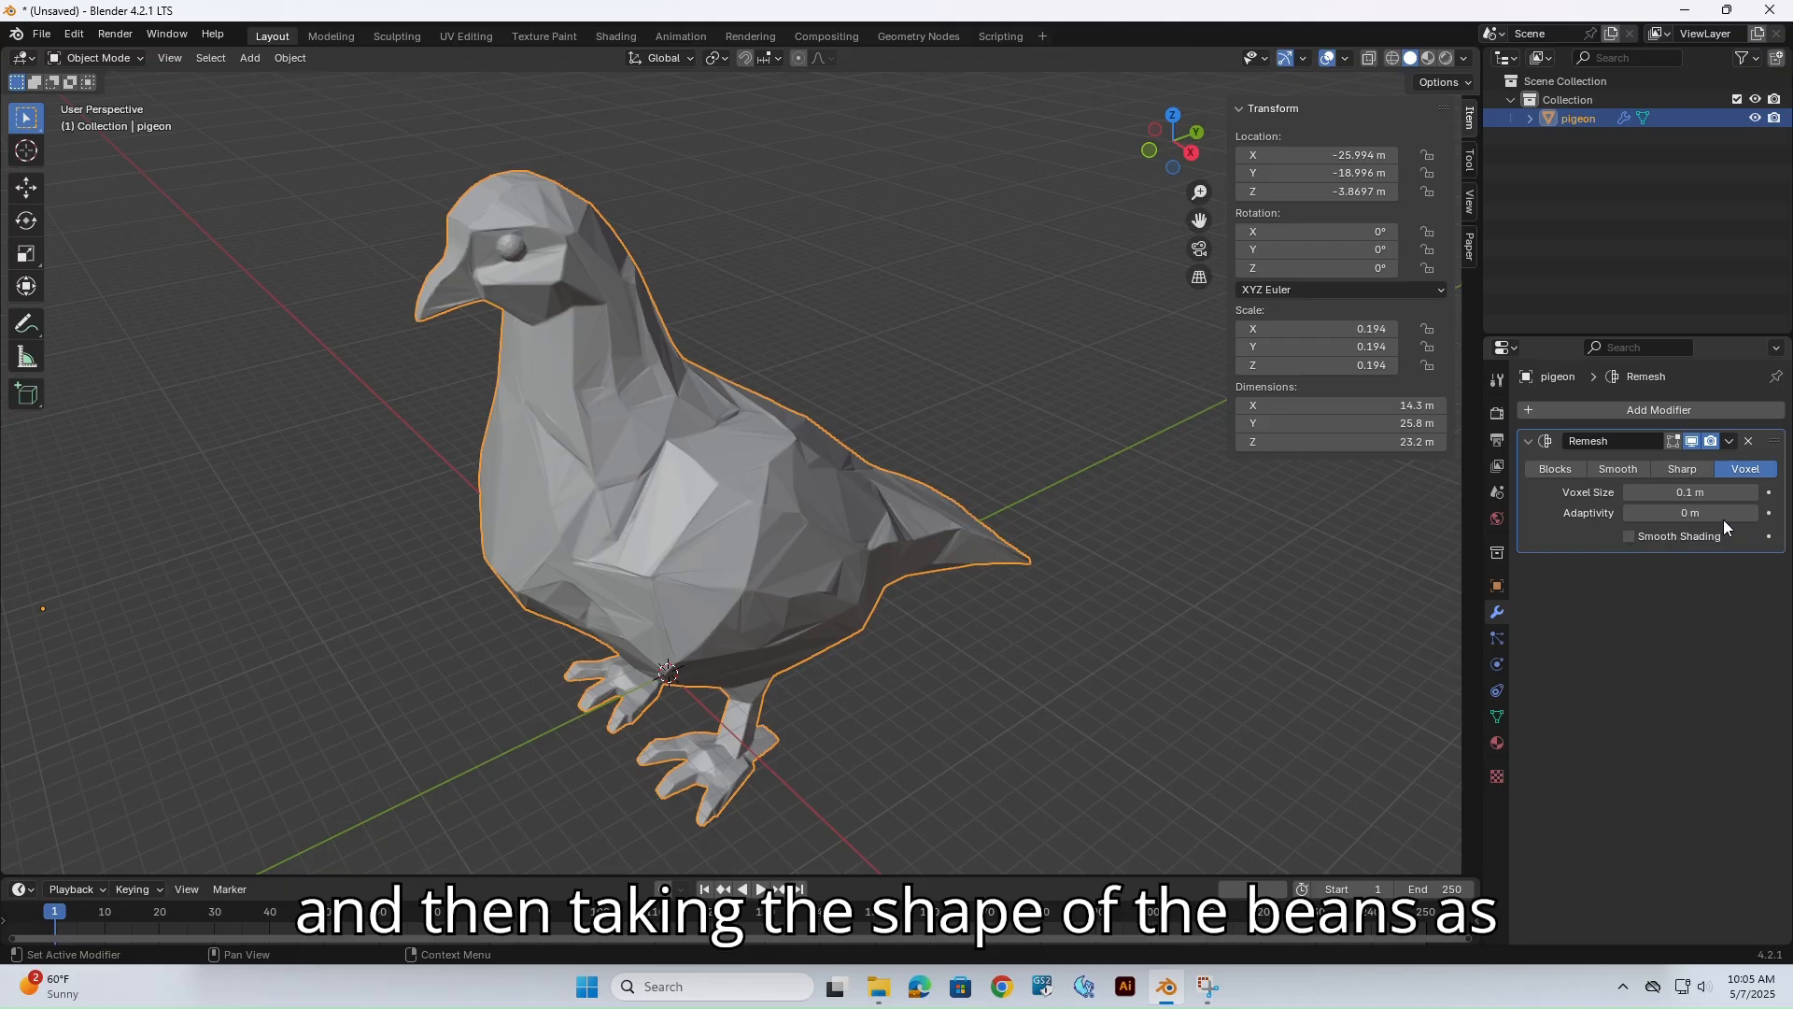
# Set the Remesh modifier's Voxel Size to 1 m and view the coarser pigeon from the front.
pyautogui.scroll(3, 1027, 569)
pyautogui.click(1694, 493)
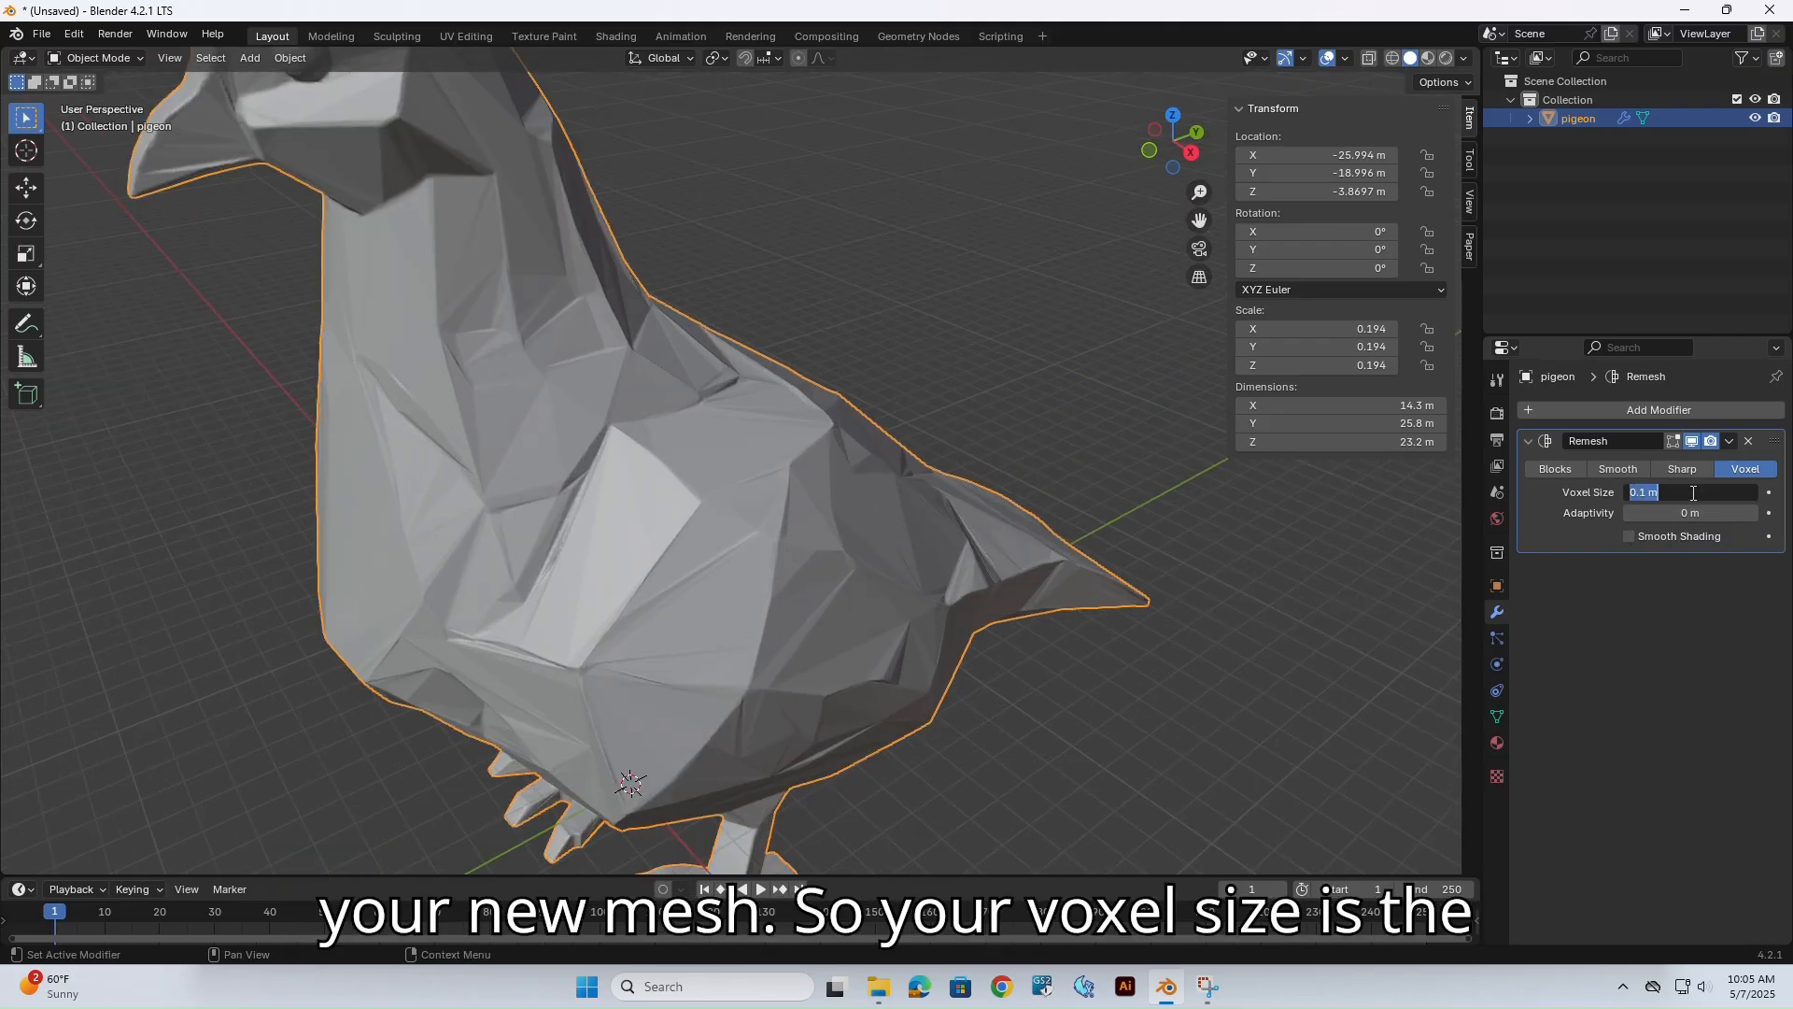
pyautogui.write('1')
pyautogui.press('Return')
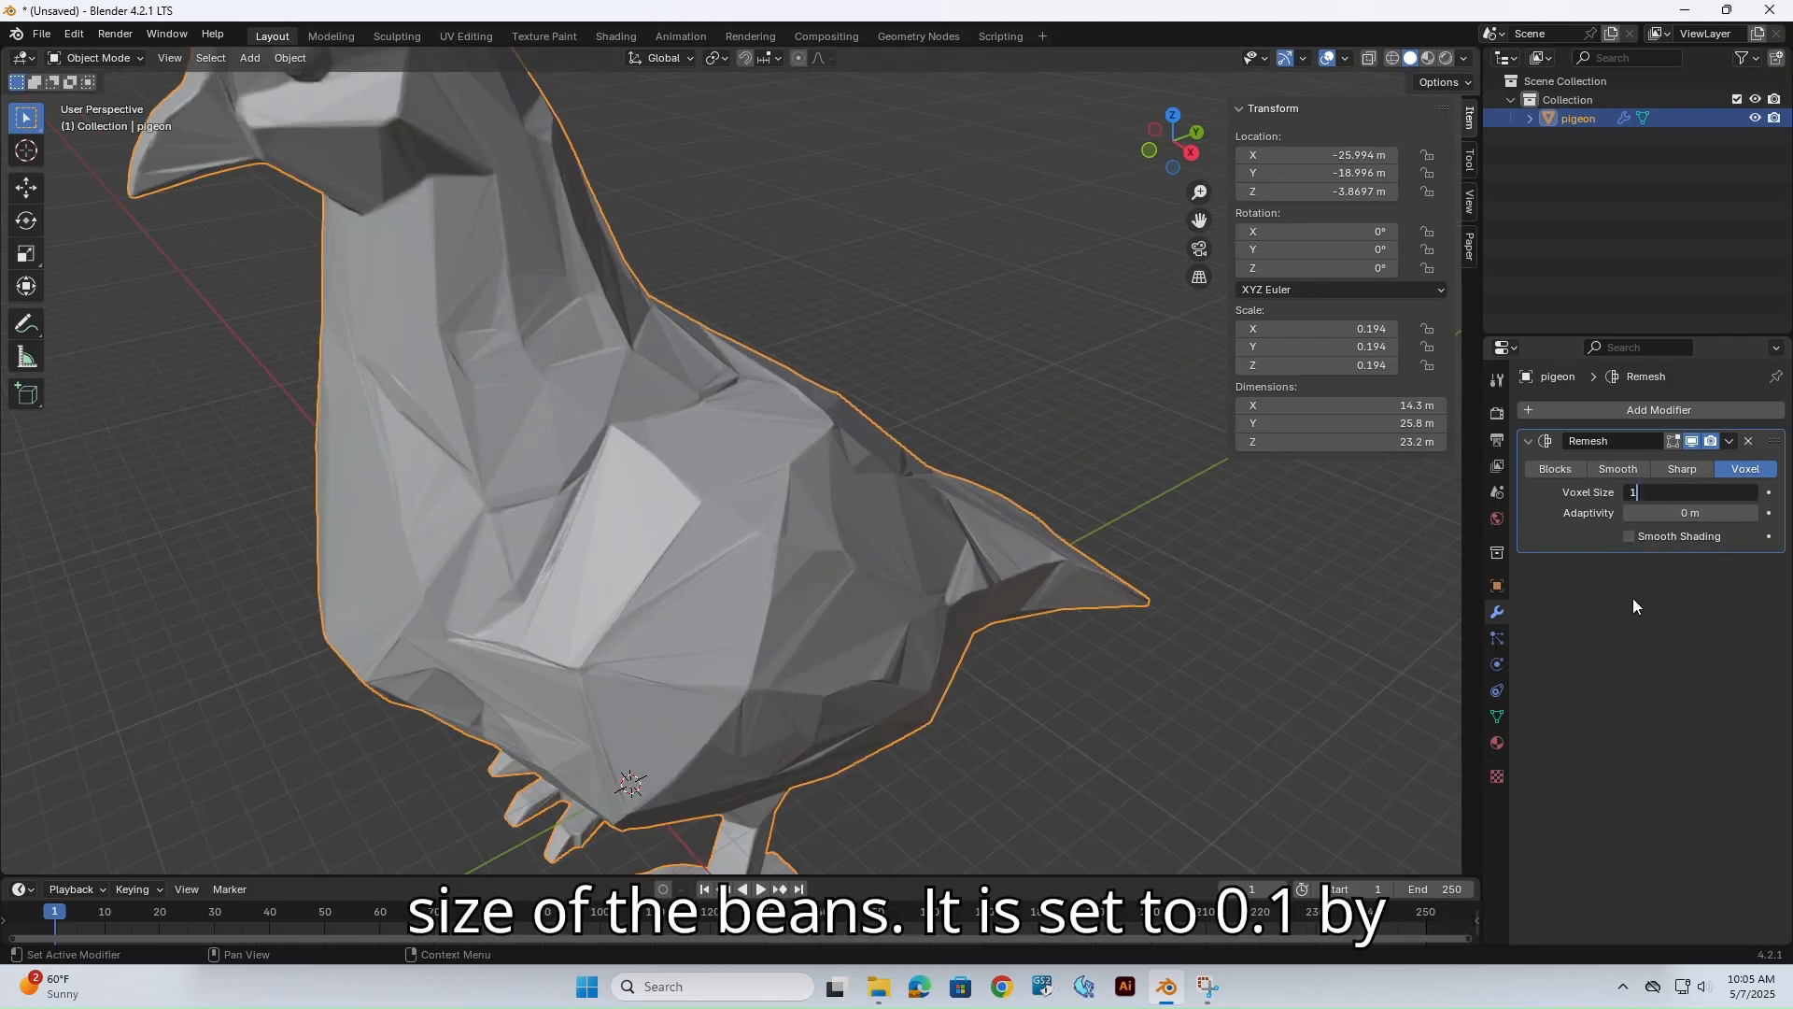
pyautogui.scroll(-4, 759, 469)
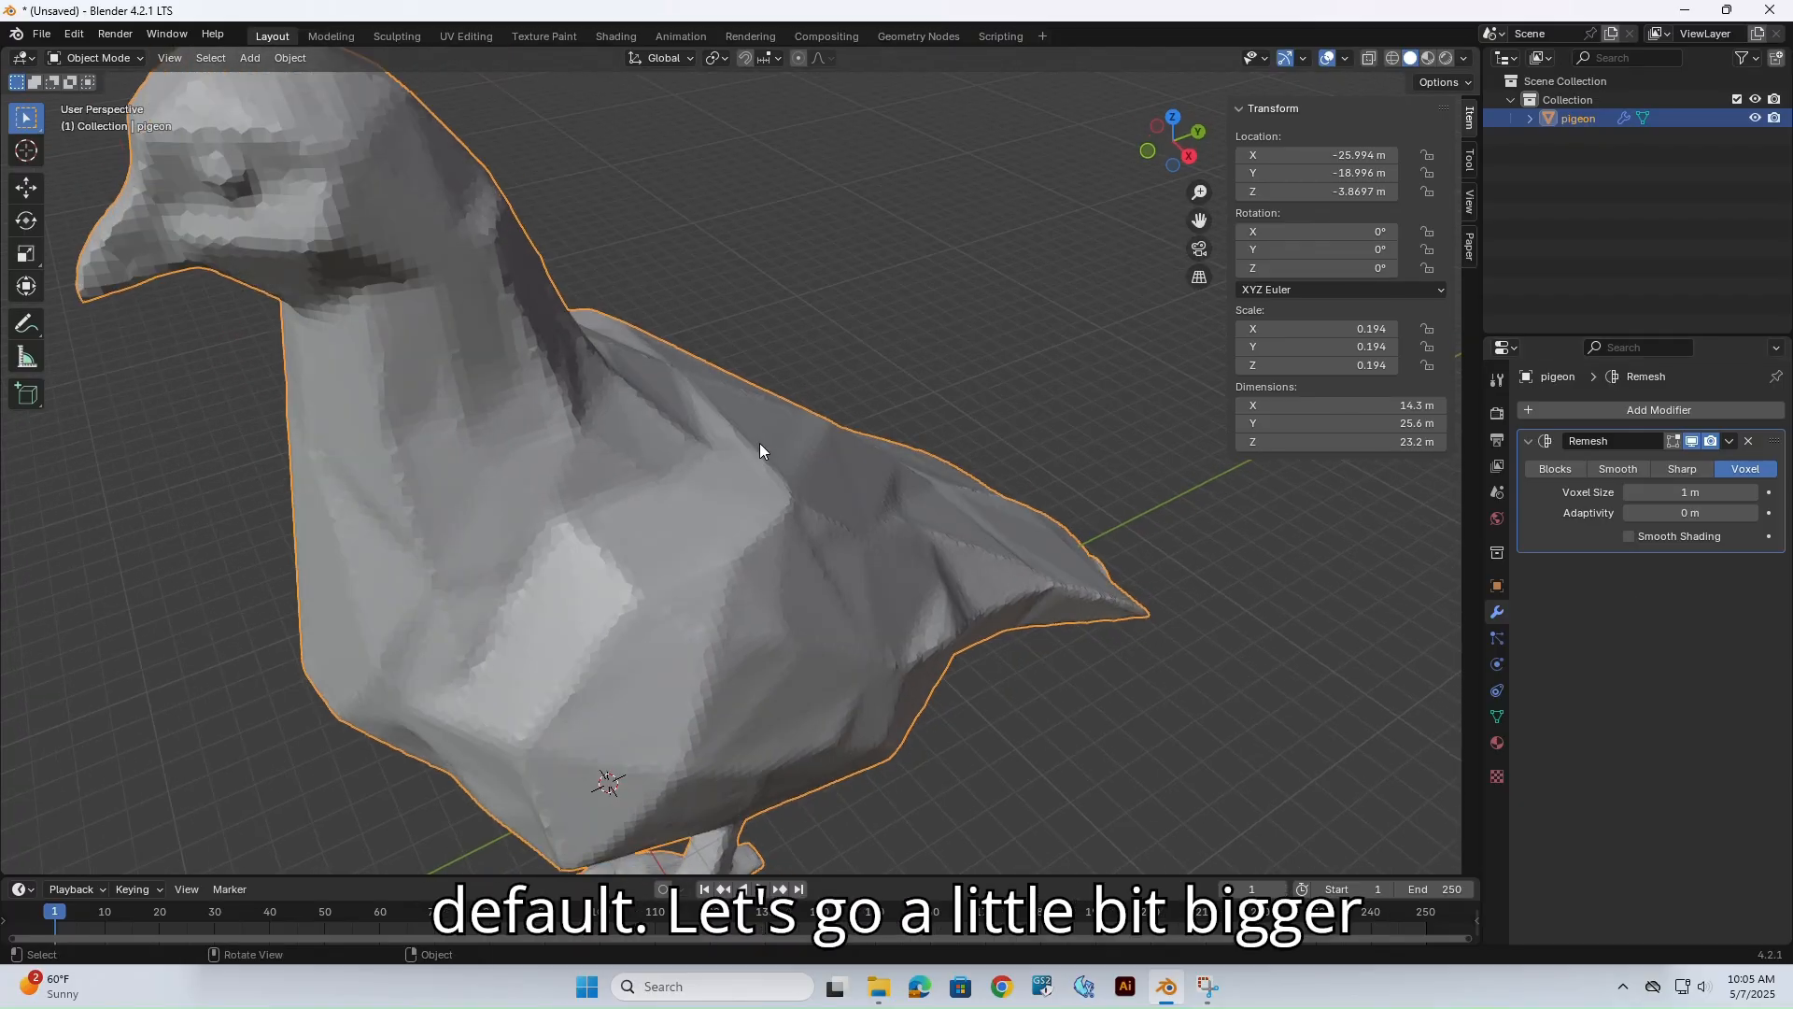
pyautogui.moveTo(759, 443)
pyautogui.mouseDown(button='middle')
pyautogui.moveTo(523, 338)
pyautogui.moveTo(613, 323)
pyautogui.moveTo(598, 323)
pyautogui.moveTo(840, 484)
pyautogui.moveTo(764, 468)
pyautogui.moveTo(782, 452)
pyautogui.moveTo(743, 461)
pyautogui.moveTo(761, 463)
pyautogui.mouseUp(button='middle')
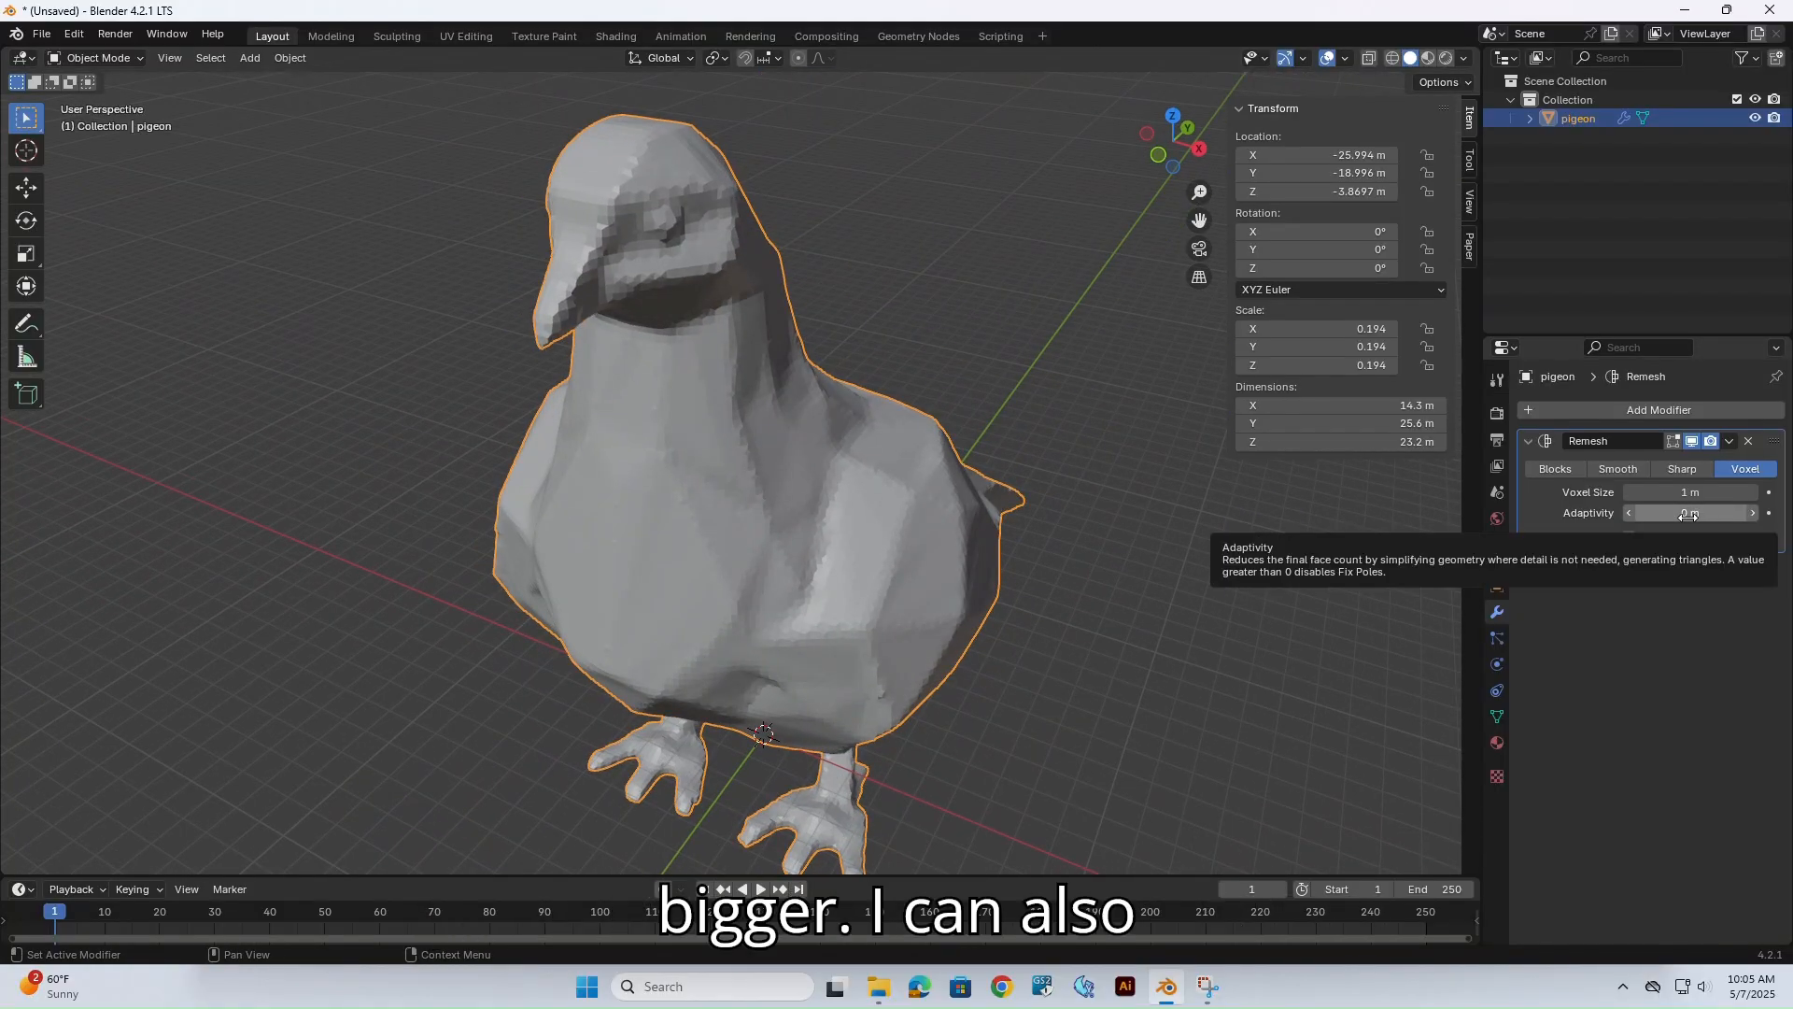
# Try a Remesh Adaptivity of 1 m, check the mesh in wireframe and bring the value back to 0 m.
pyautogui.moveTo(1688, 514); pyautogui.dragTo(1728, 515)
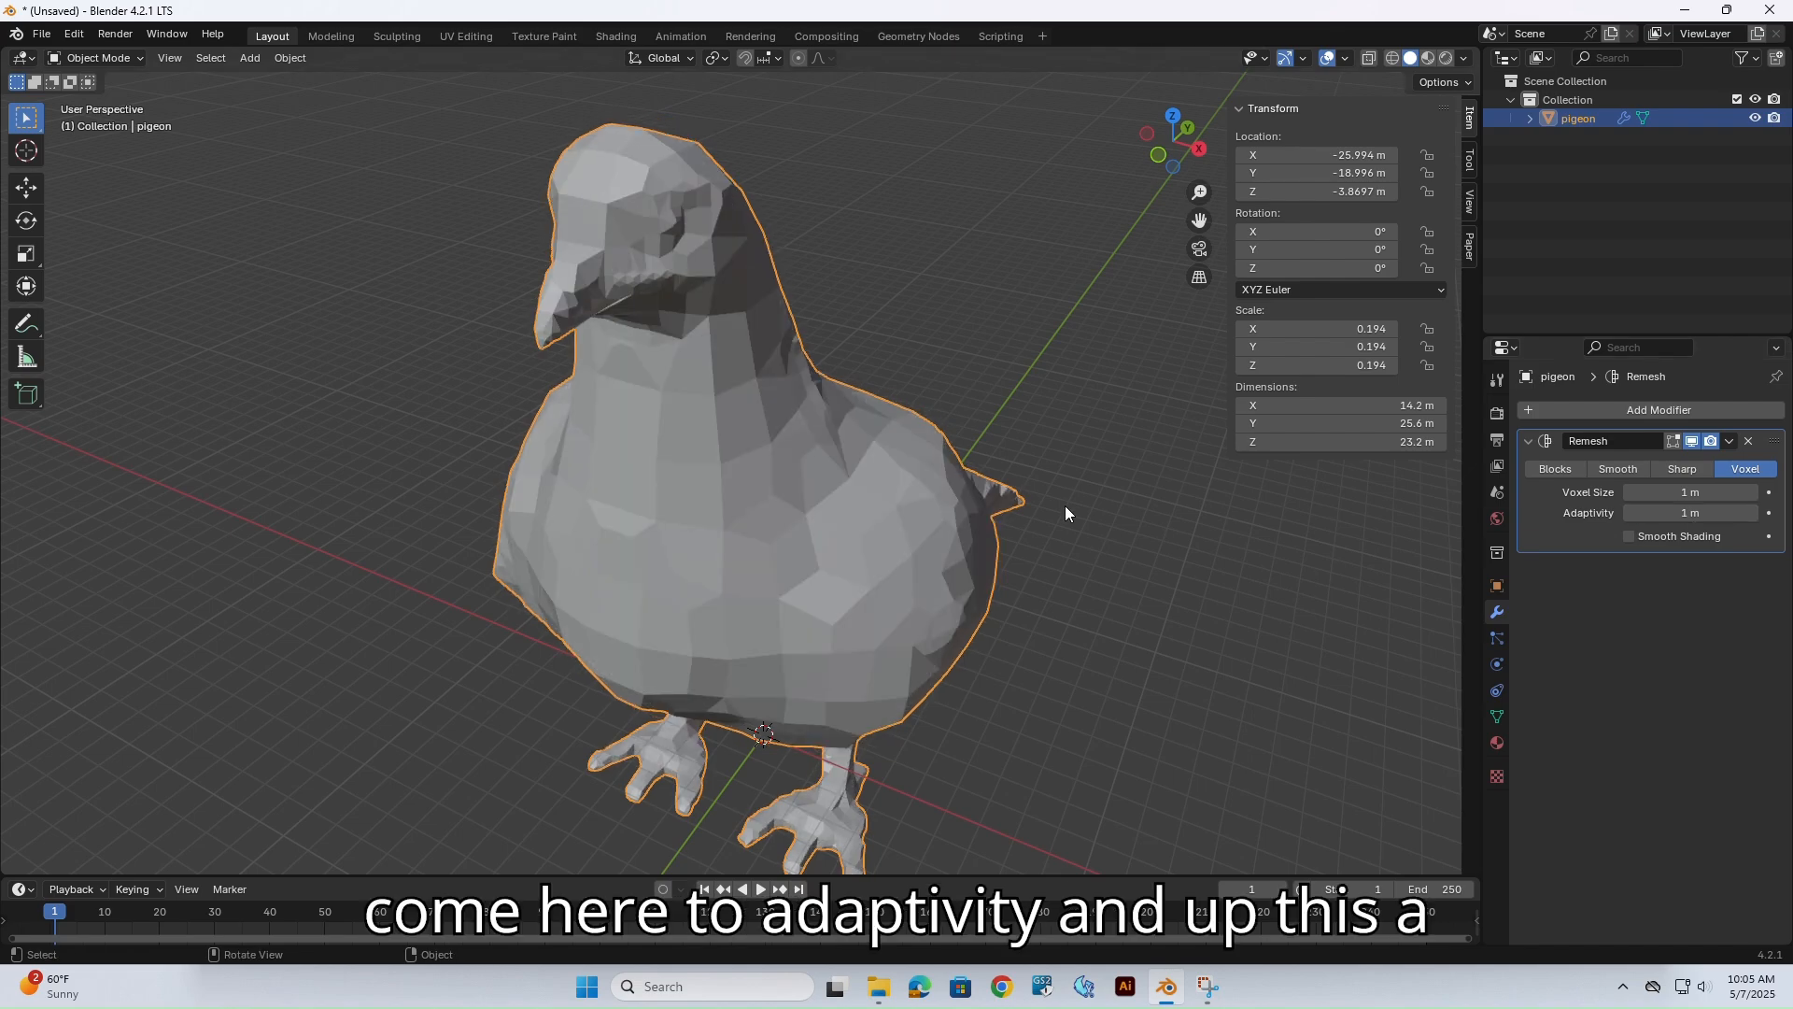
pyautogui.moveTo(1066, 513); pyautogui.dragTo(996, 518, button='middle')
pyautogui.hotkey('shift', 'z')
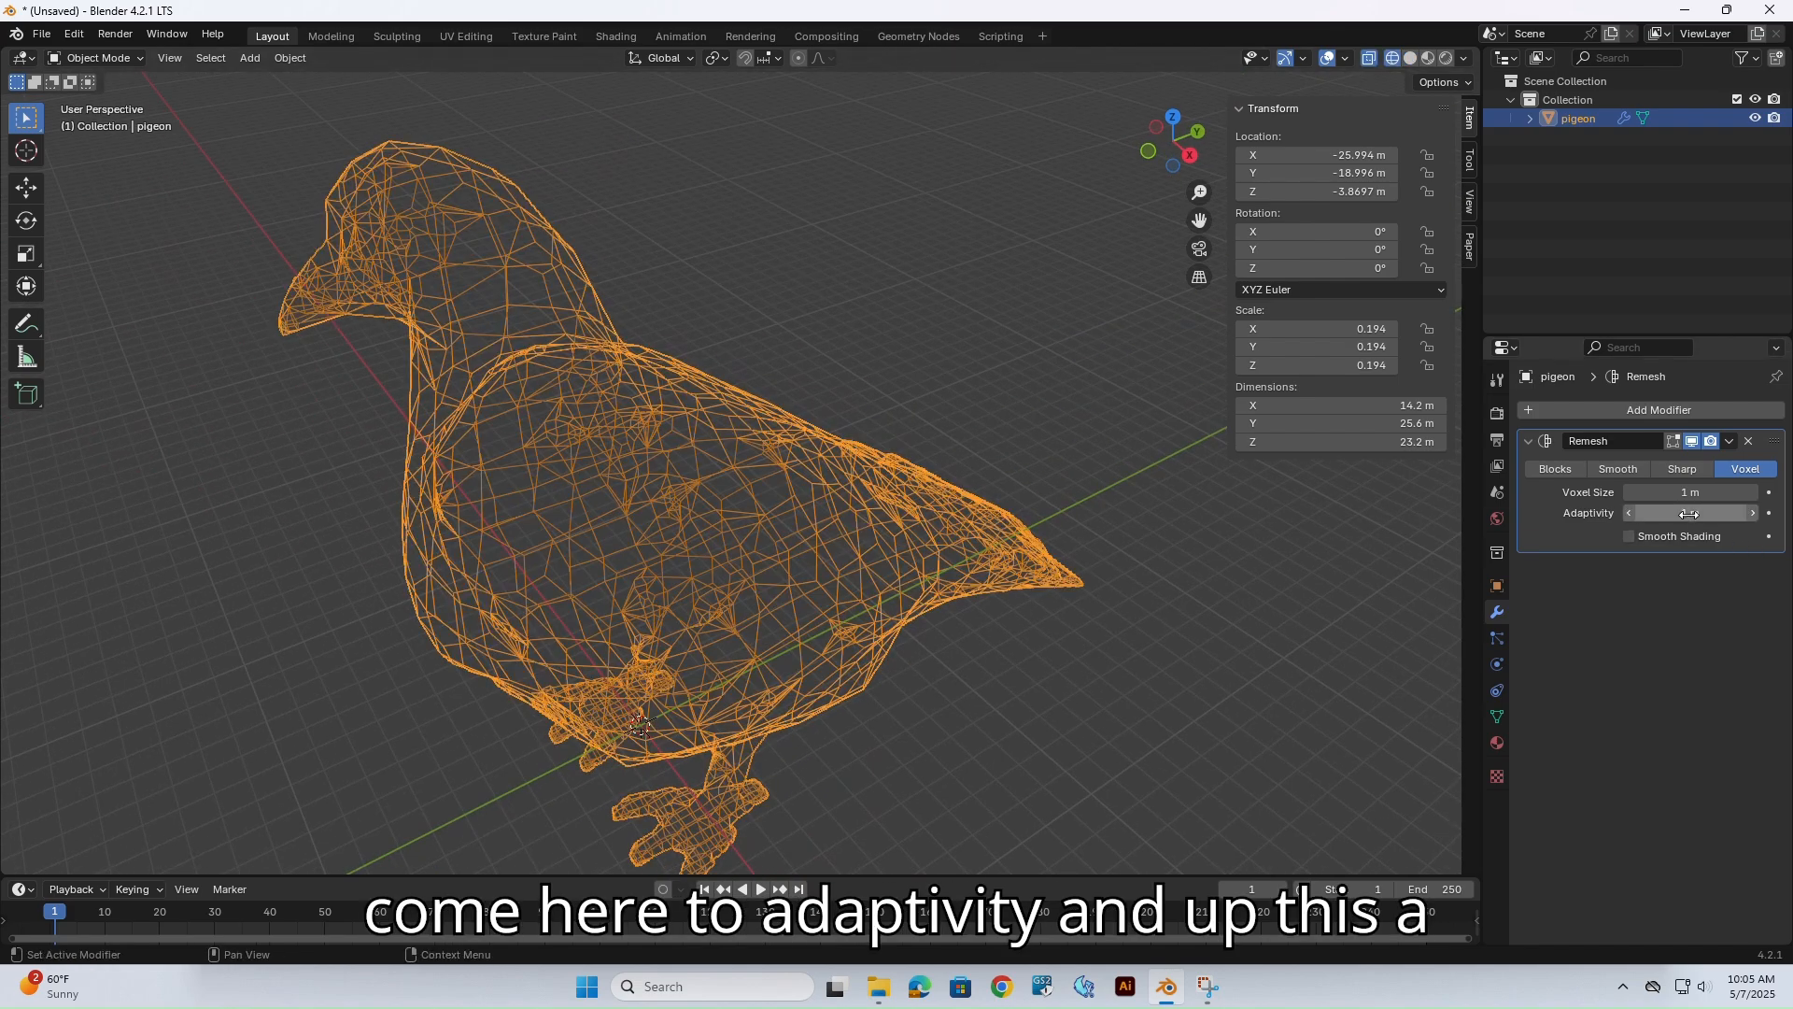
pyautogui.moveTo(1689, 514); pyautogui.dragTo(1616, 514)
pyautogui.moveTo(661, 381)
pyautogui.mouseDown(button='middle')
pyautogui.moveTo(710, 324)
pyautogui.moveTo(823, 314)
pyautogui.moveTo(812, 370)
pyautogui.moveTo(811, 346)
pyautogui.mouseUp(button='middle')
pyautogui.hotkey('shift', 'z')
pyautogui.moveTo(1686, 514); pyautogui.dragTo(1653, 515)
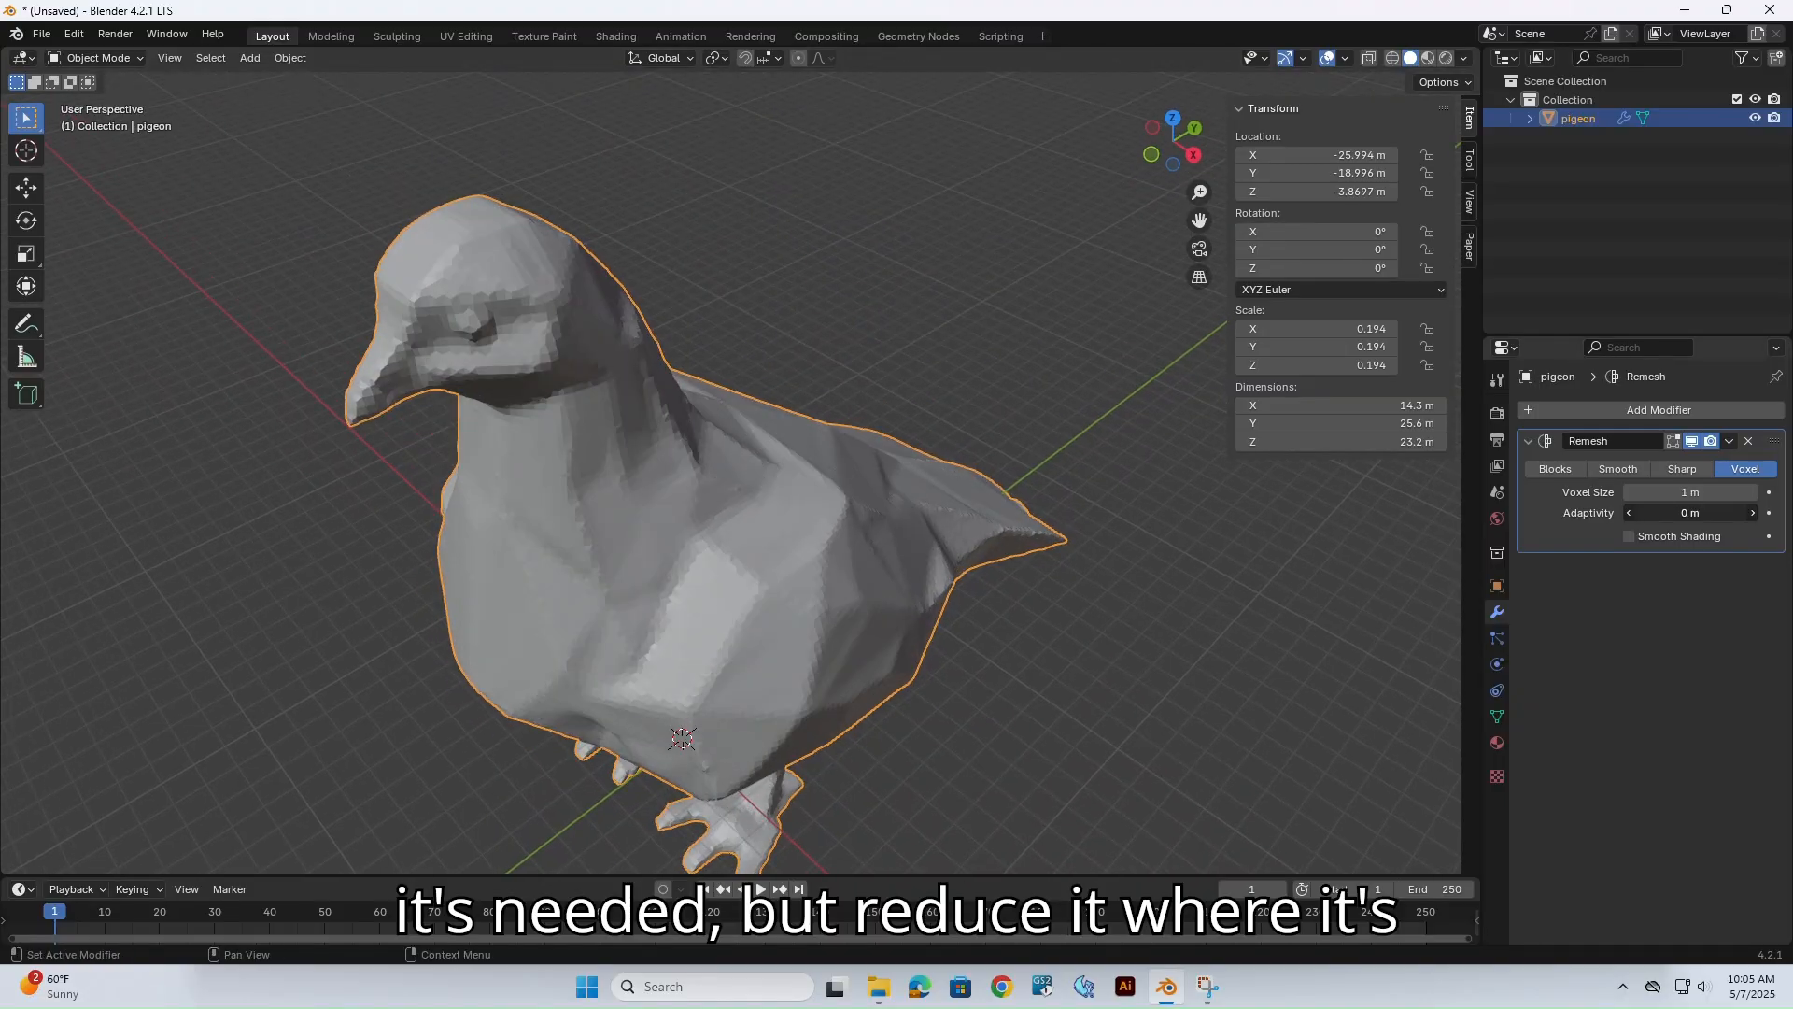
# Compare the evenly remeshed pigeon in wireframe and solid display from the front and side.
pyautogui.moveTo(1167, 406)
pyautogui.mouseDown(button='middle')
pyautogui.moveTo(888, 300)
pyautogui.moveTo(960, 282)
pyautogui.moveTo(888, 273)
pyautogui.mouseUp(button='middle')
pyautogui.hotkey('shift', 'z')
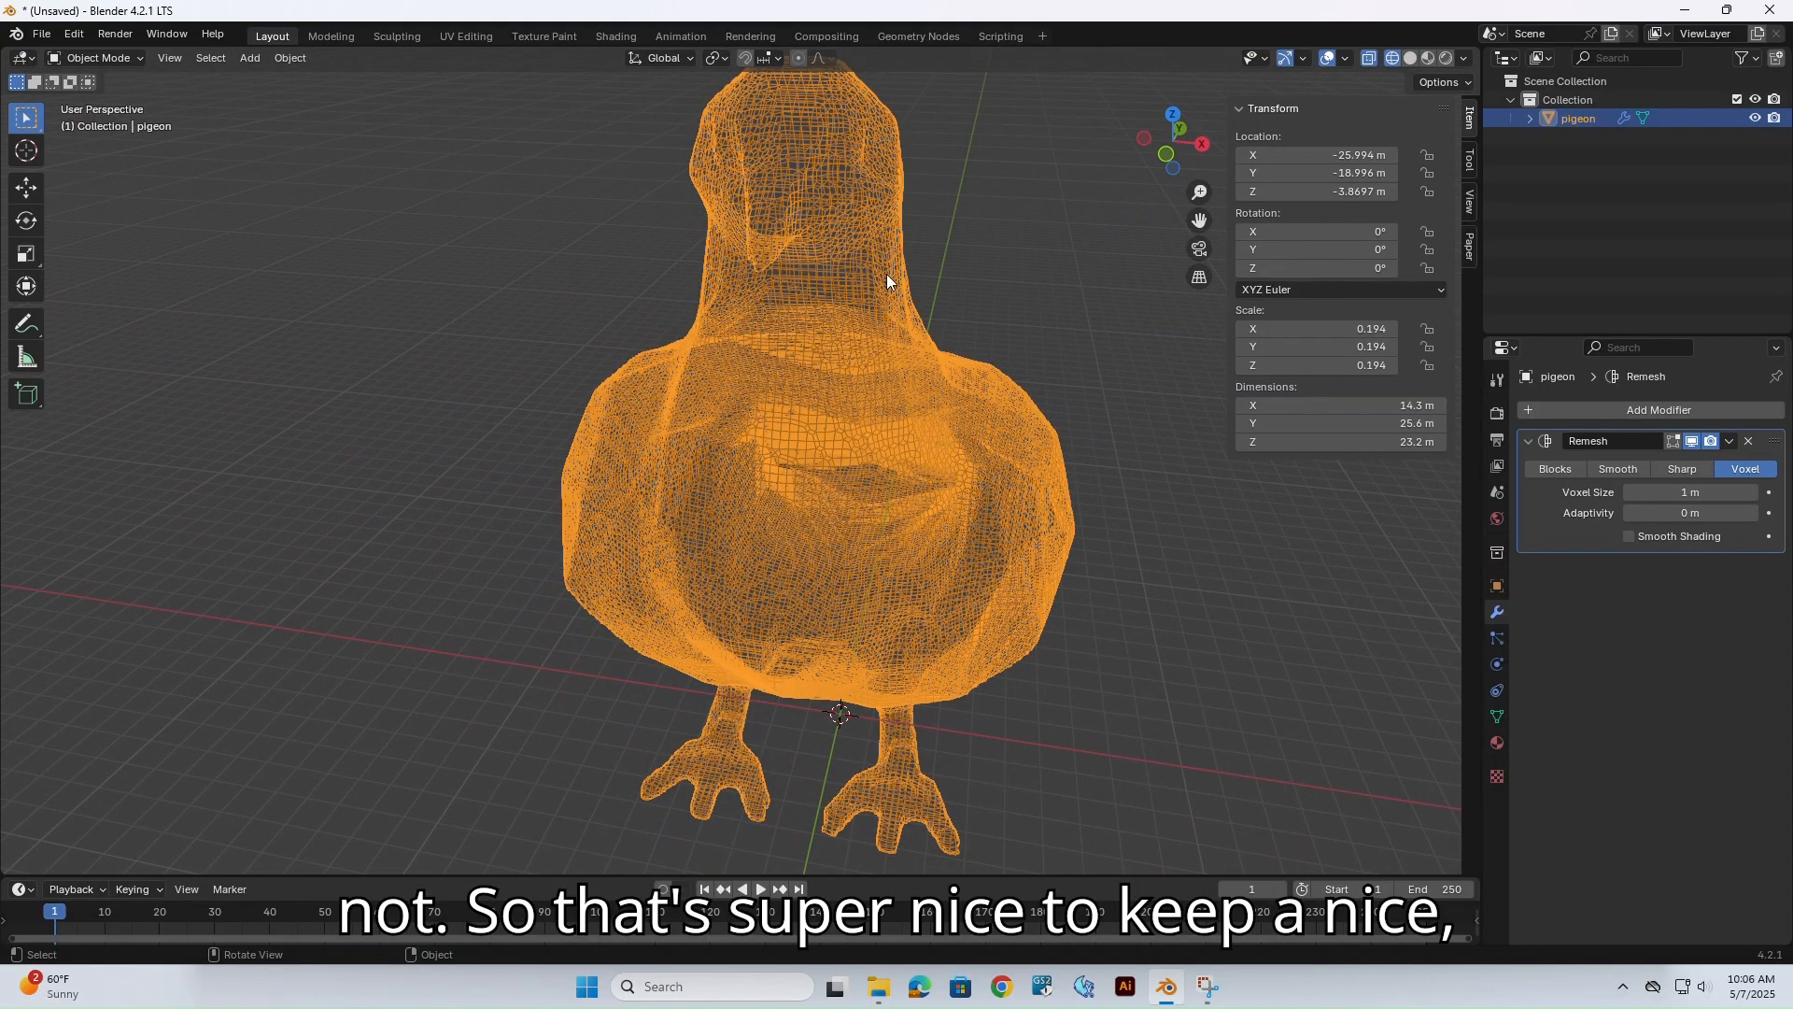
pyautogui.hotkey('shift', 'z')
pyautogui.moveTo(849, 194)
pyautogui.mouseDown(button='middle')
pyautogui.moveTo(572, 204)
pyautogui.moveTo(748, 196)
pyautogui.moveTo(796, 244)
pyautogui.mouseUp(button='middle')
pyautogui.scroll(-5, 607, 208)
pyautogui.hotkey('shift', 'z')
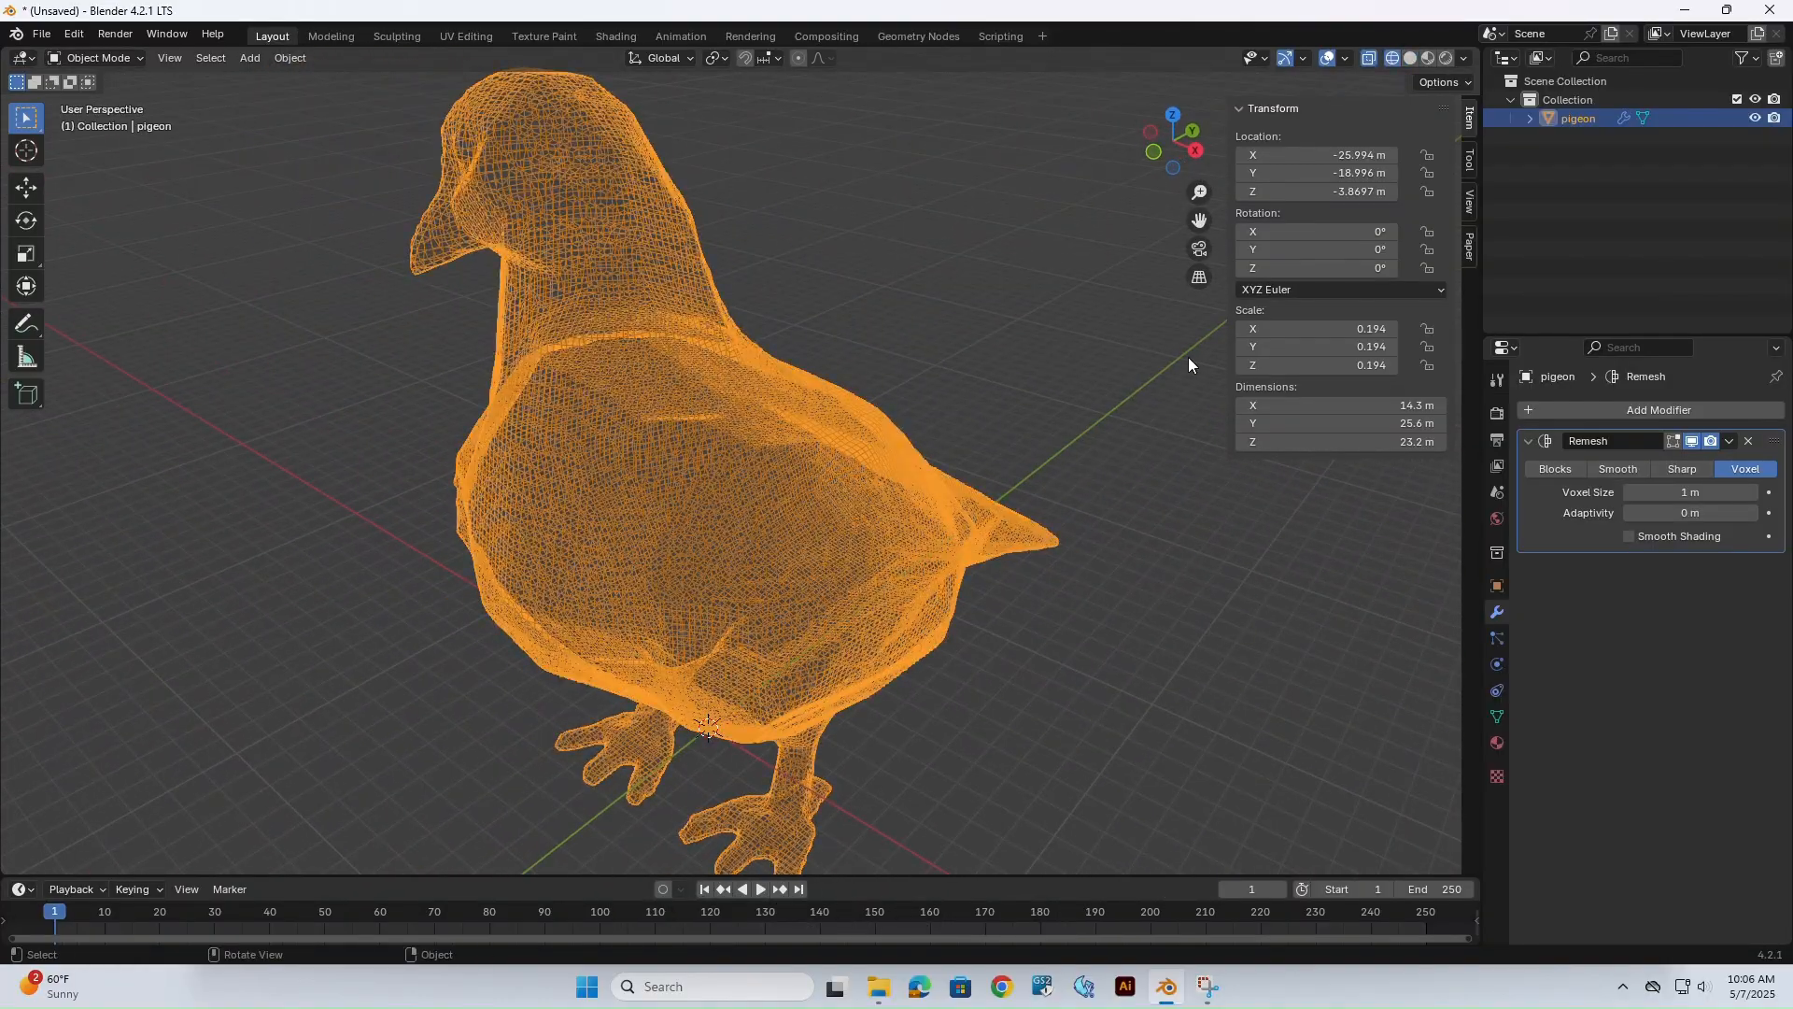
# Set the Remesh modifier's Voxel Size to 10 m and view the pigeon in solid display.
pyautogui.click(1704, 491)
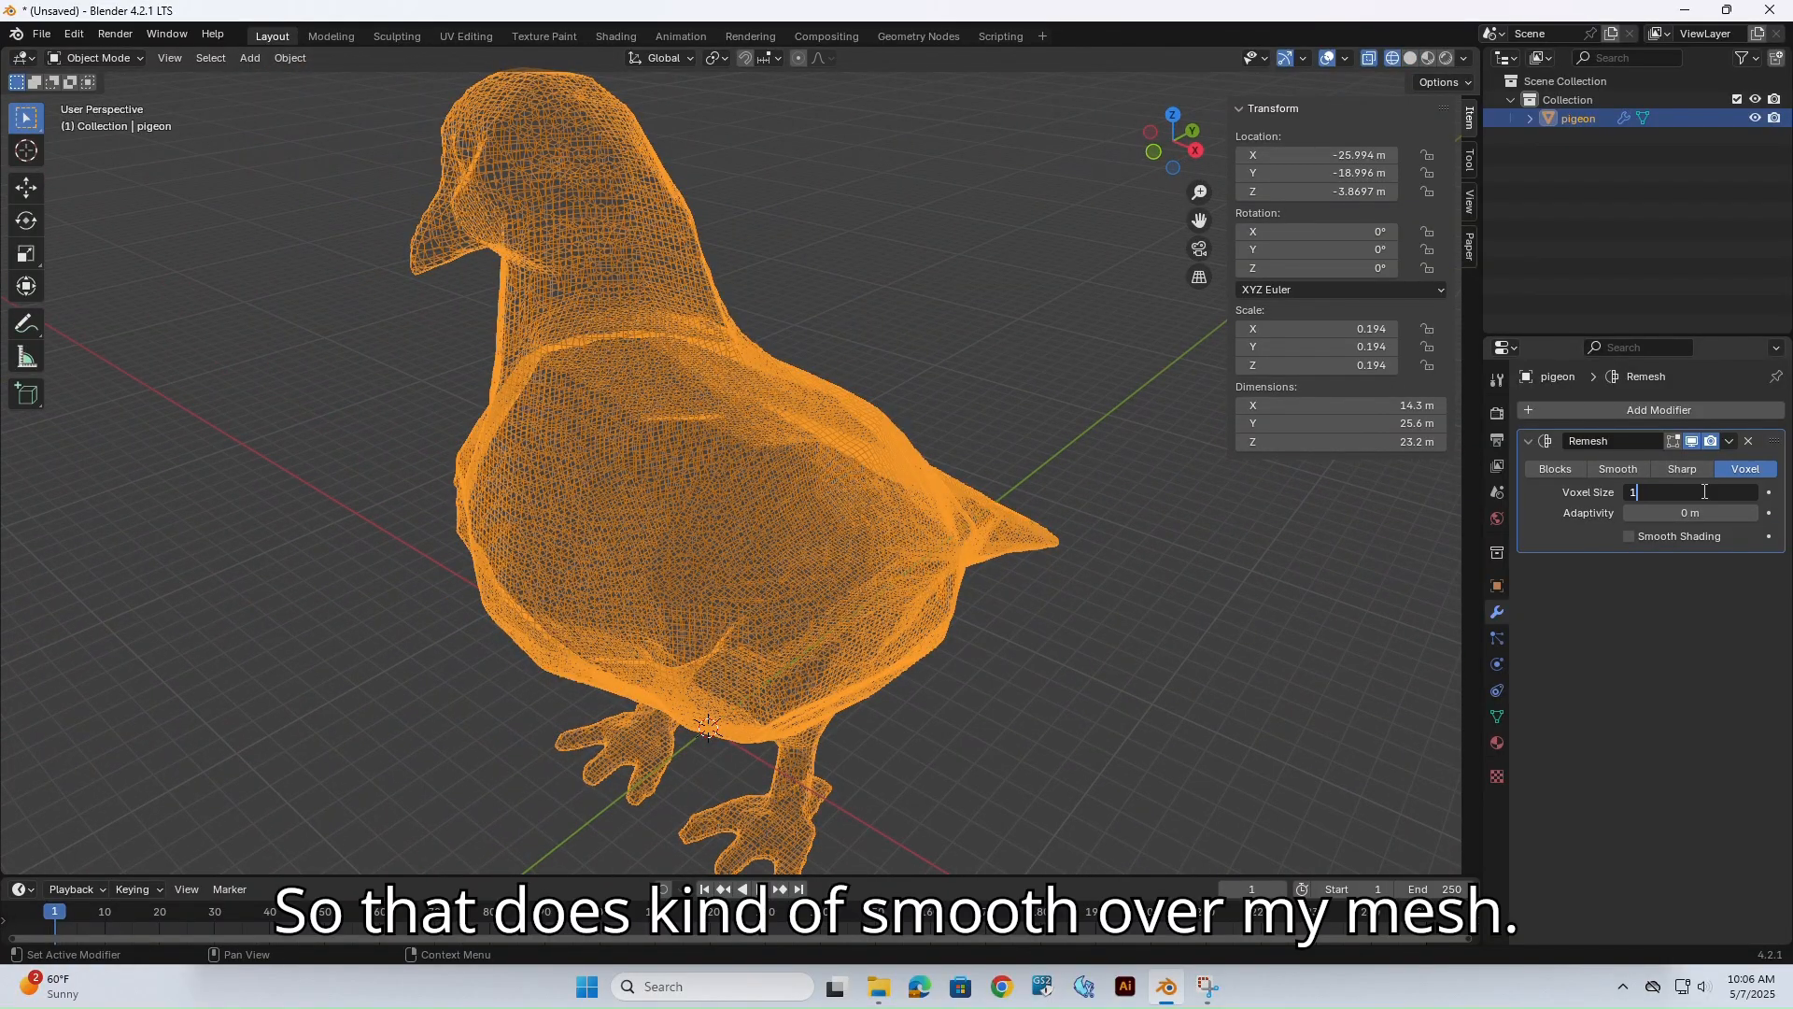
pyautogui.write('0')
pyautogui.press('Return')
pyautogui.hotkey('shift', 'z')
pyautogui.moveTo(827, 379); pyautogui.dragTo(990, 383, button='middle')
# Set the Remesh modifier's Voxel Size to 5 m and view the pigeon from the front.
pyautogui.click(1689, 493)
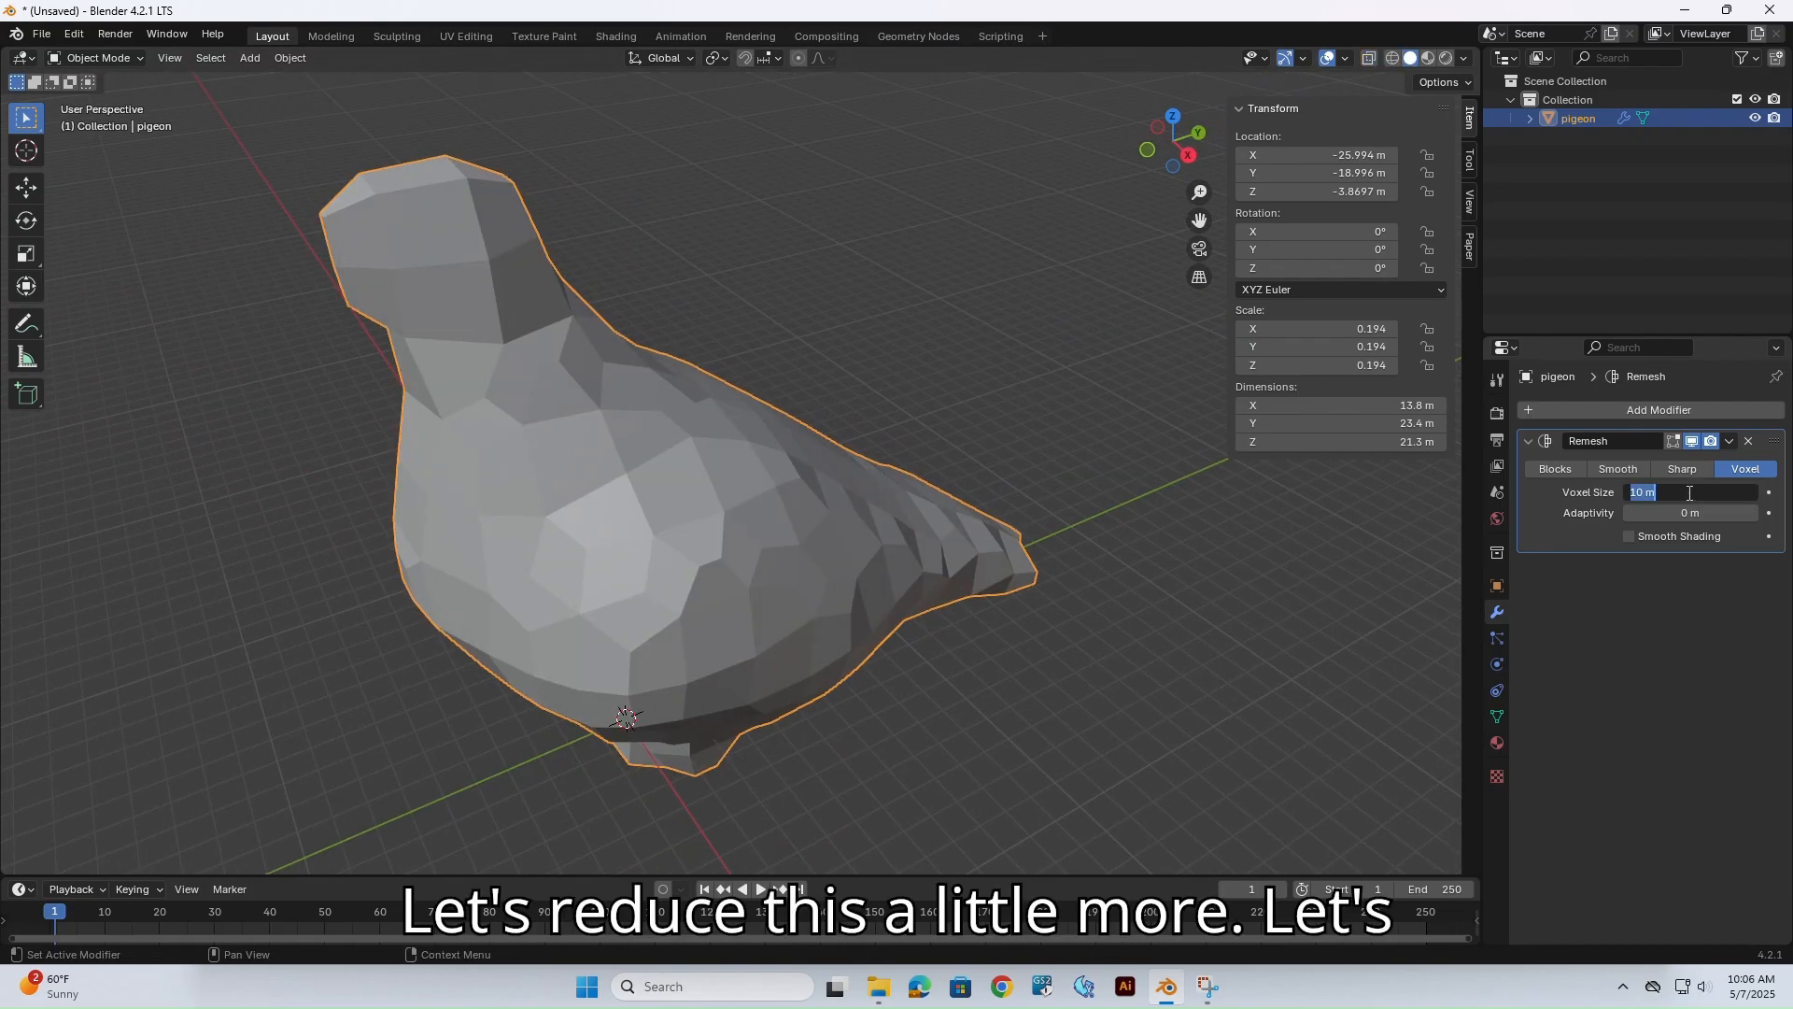
pyautogui.write('5')
pyautogui.press('Return')
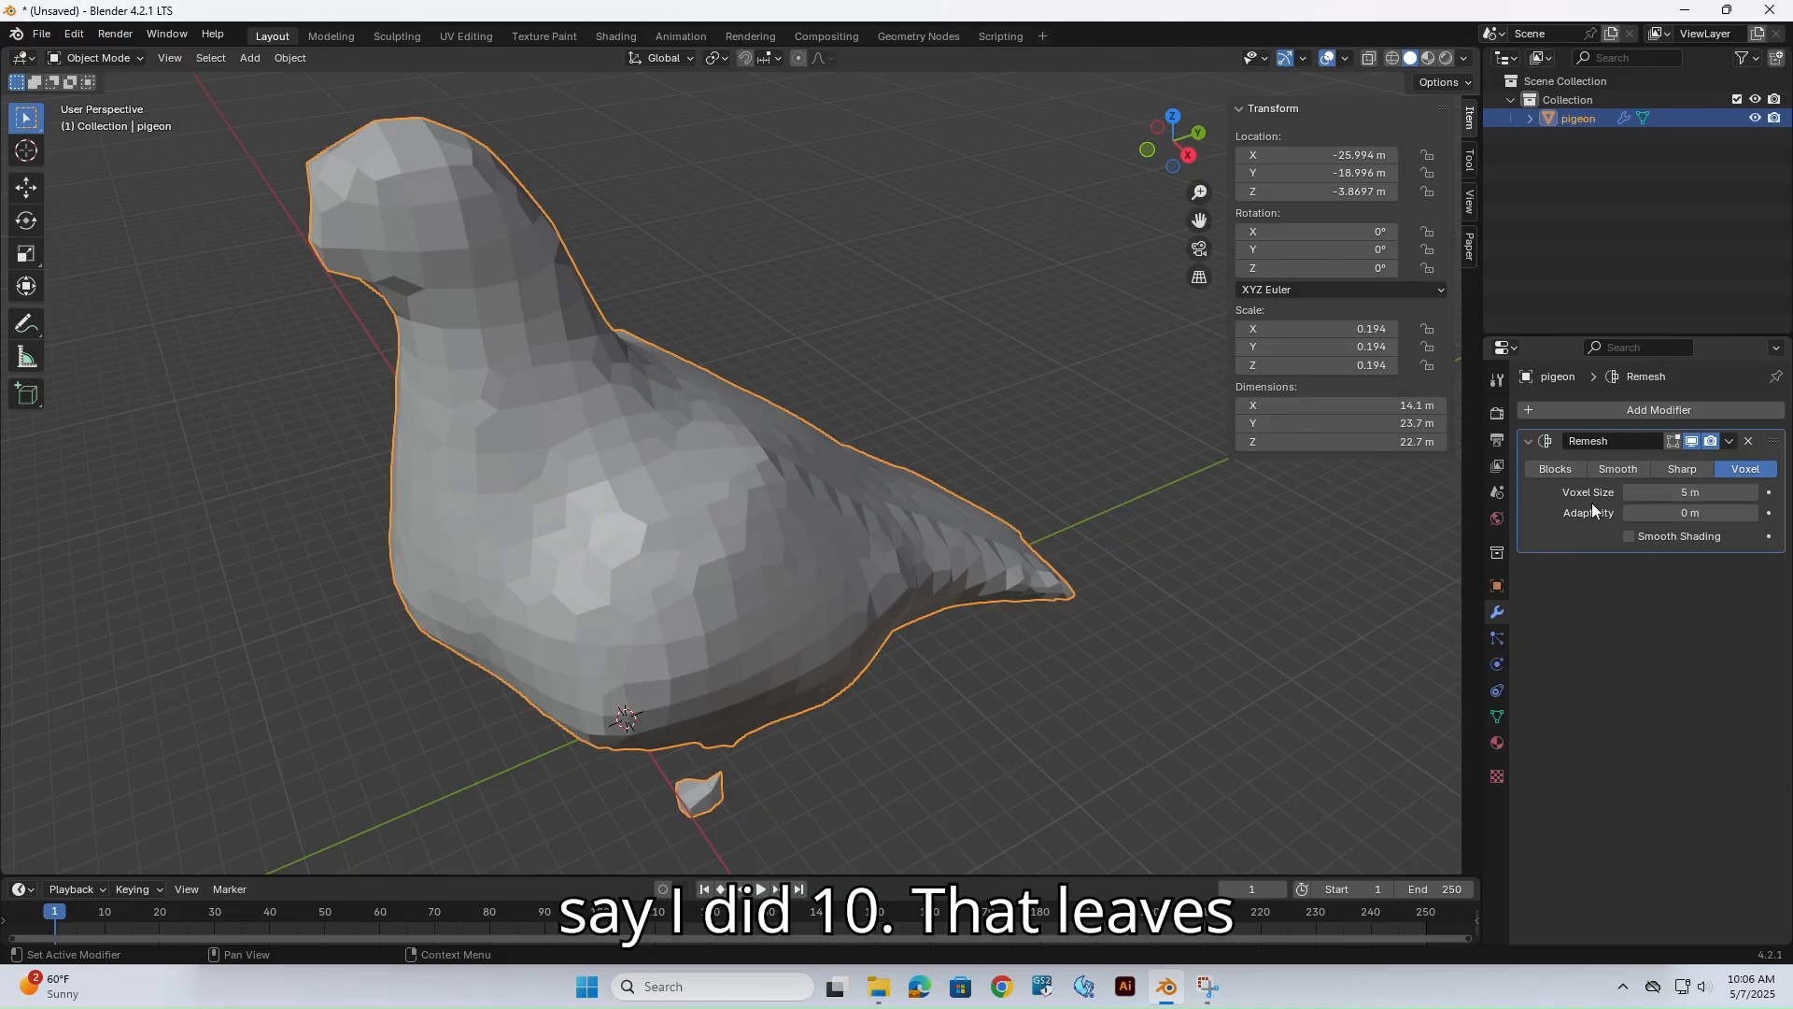
pyautogui.moveTo(906, 438); pyautogui.dragTo(1028, 427, button='middle')
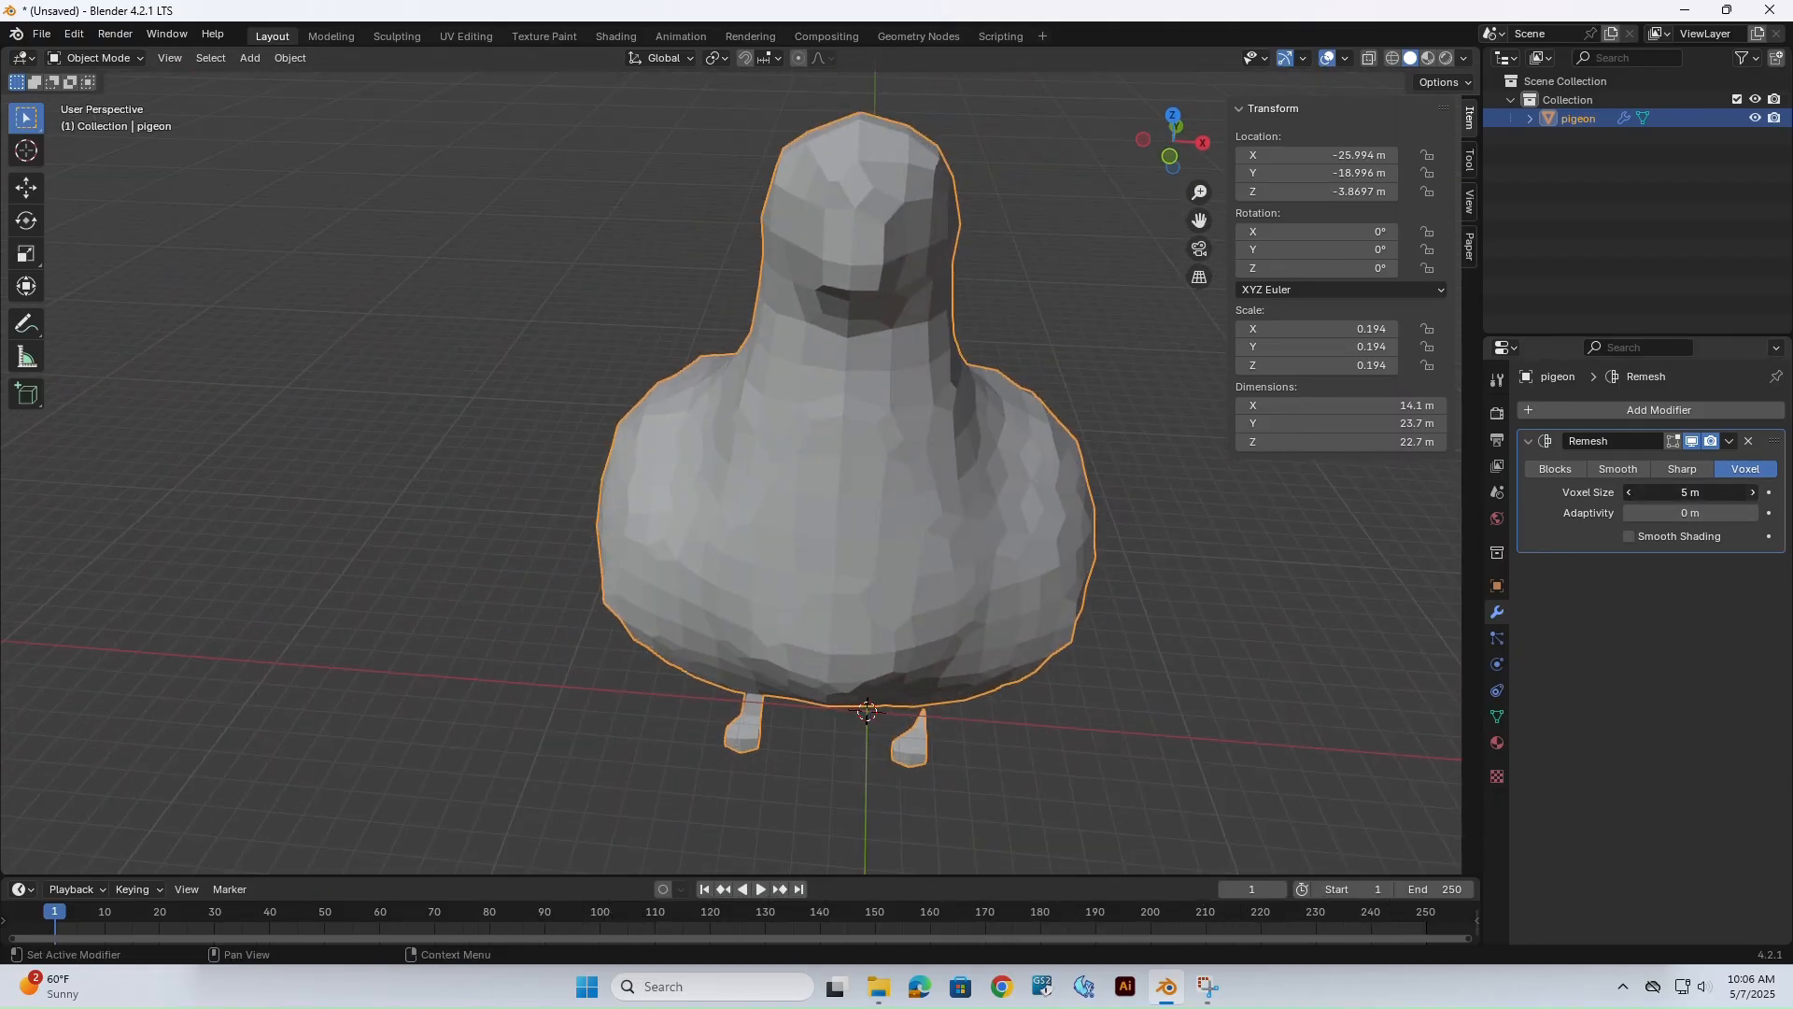
# Reduce the Remesh modifier's Voxel Size to about 0.394 m and check the pigeon from the side in wireframe and solid display.
pyautogui.moveTo(1690, 493); pyautogui.dragTo(1551, 492)
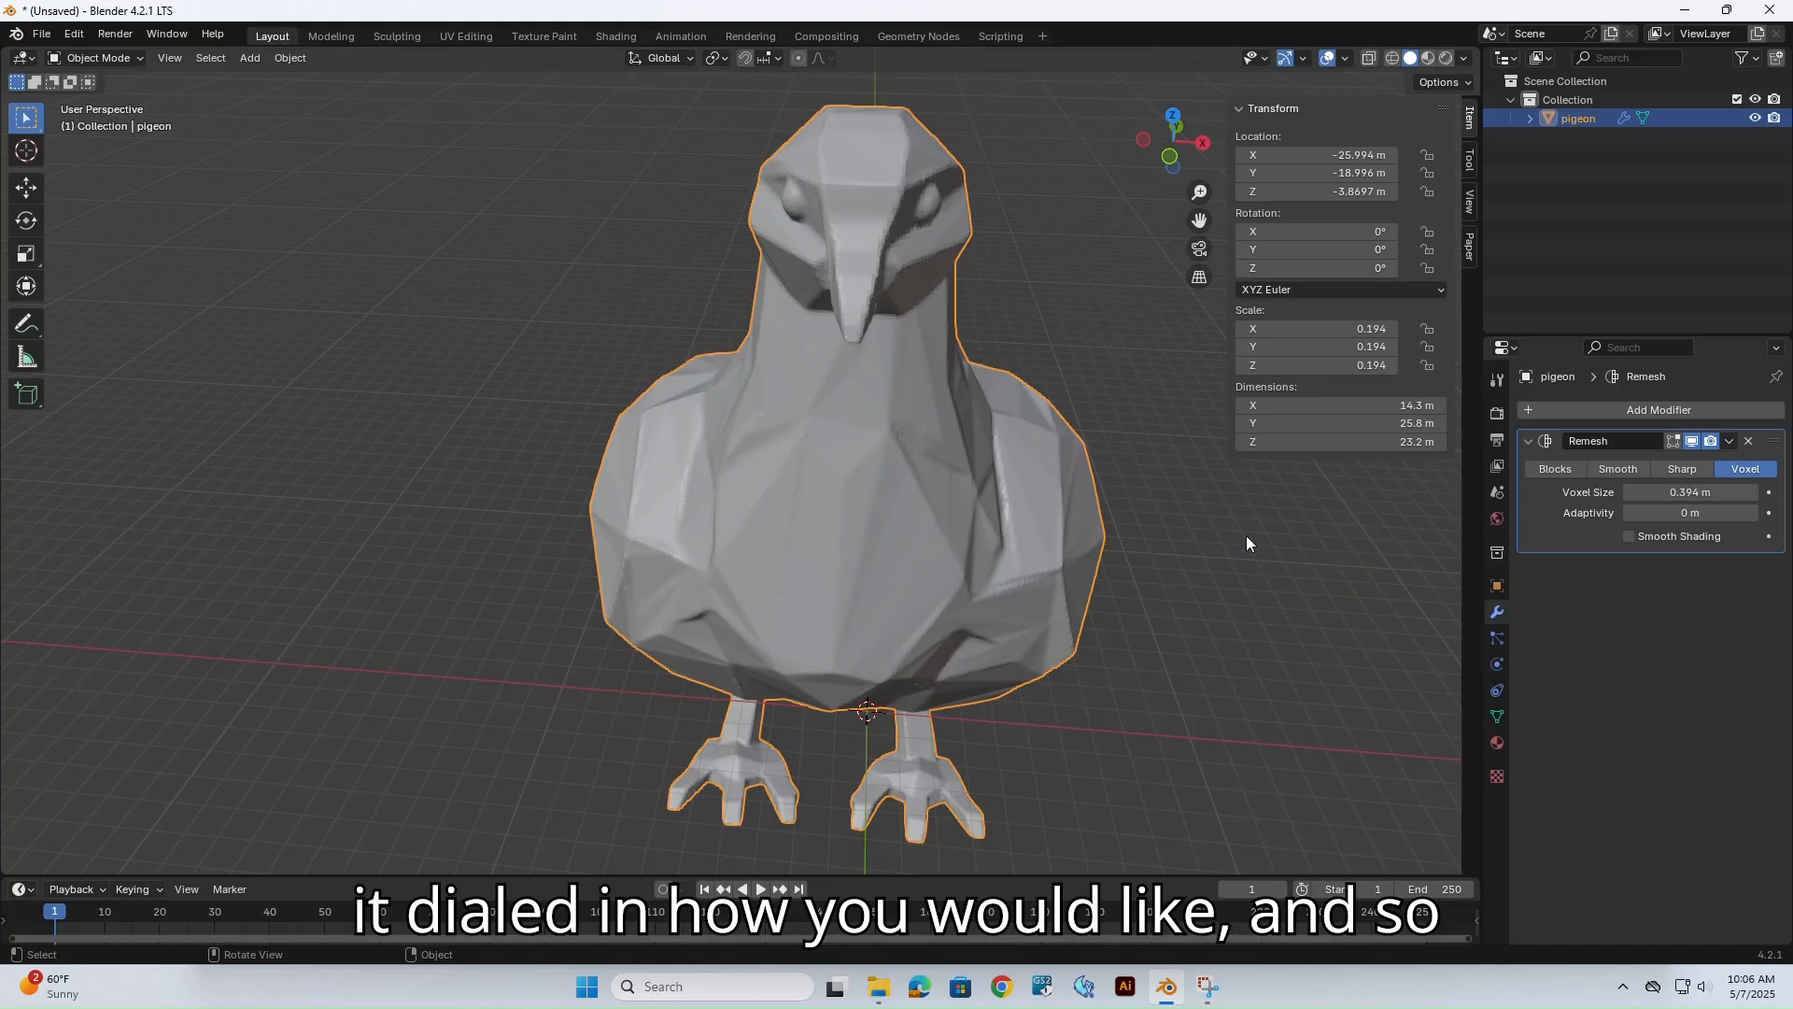
pyautogui.moveTo(1246, 536); pyautogui.dragTo(1011, 539, button='middle')
pyautogui.hotkey('shift', 'z')
pyautogui.hotkey('shift', 'z')
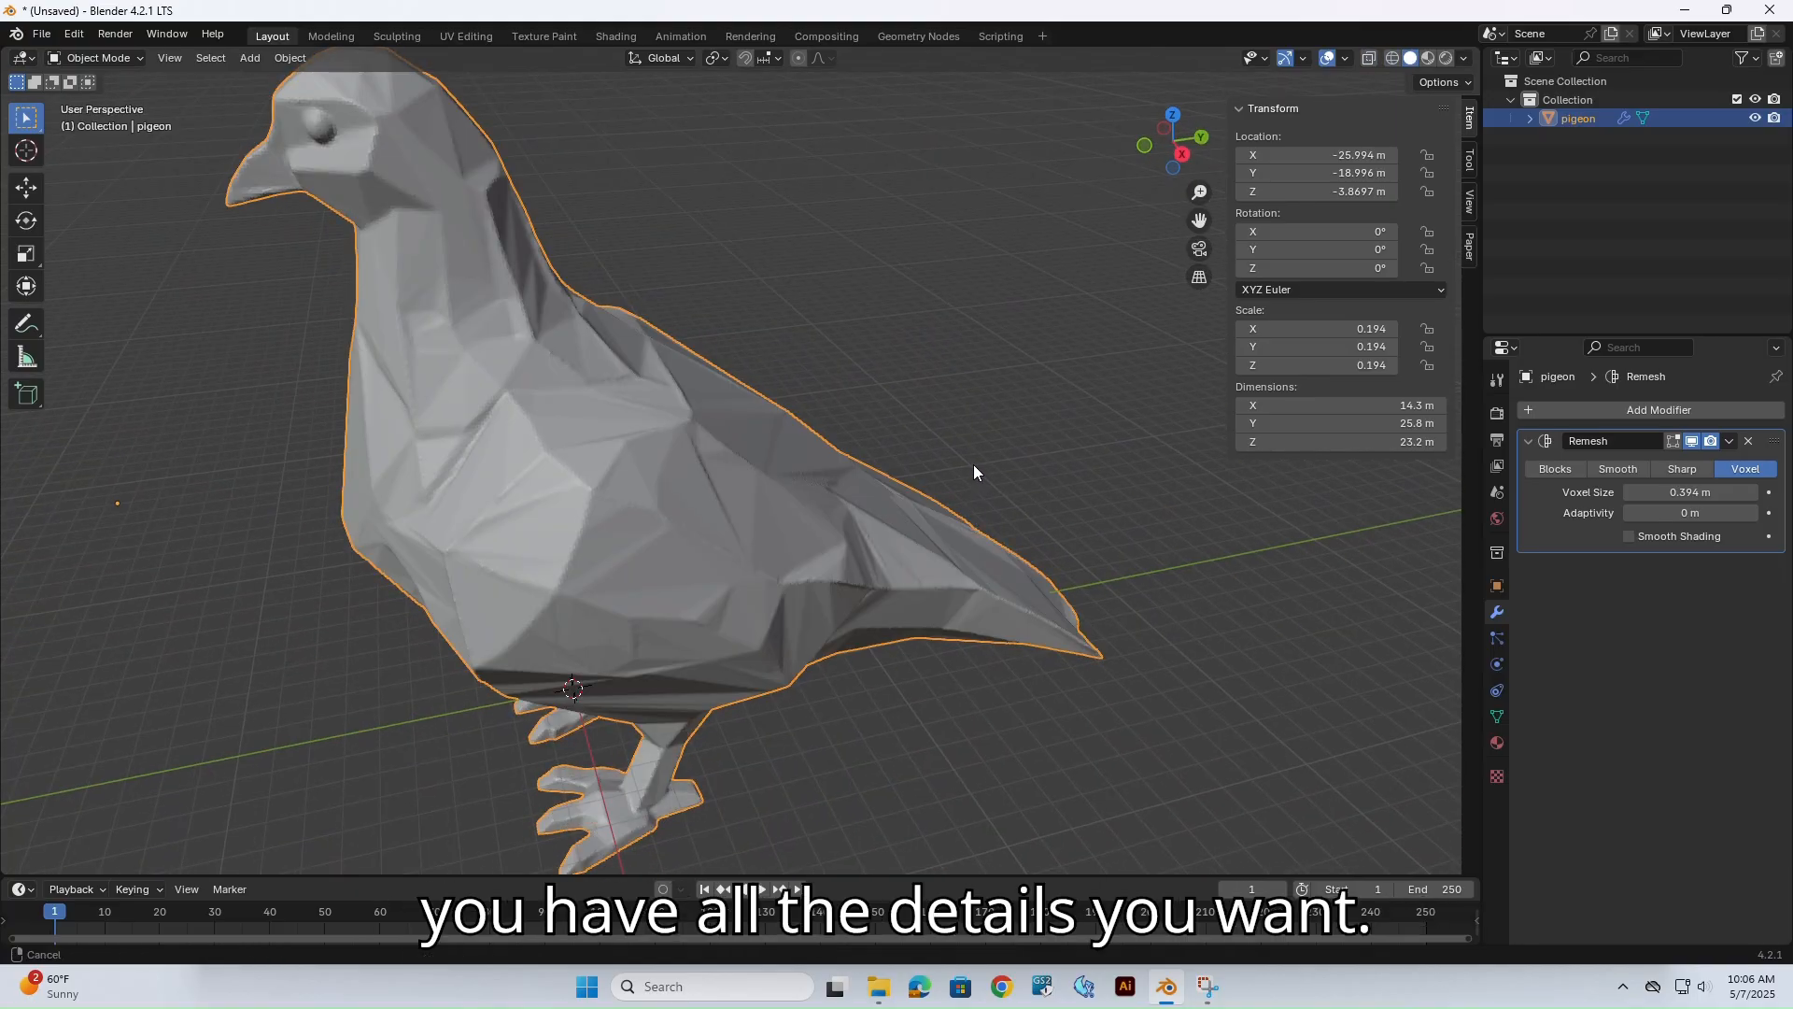
pyautogui.keyDown('shift'); pyautogui.moveTo(973, 463); pyautogui.dragTo(1078, 485, button='middle'); pyautogui.keyUp('shift')
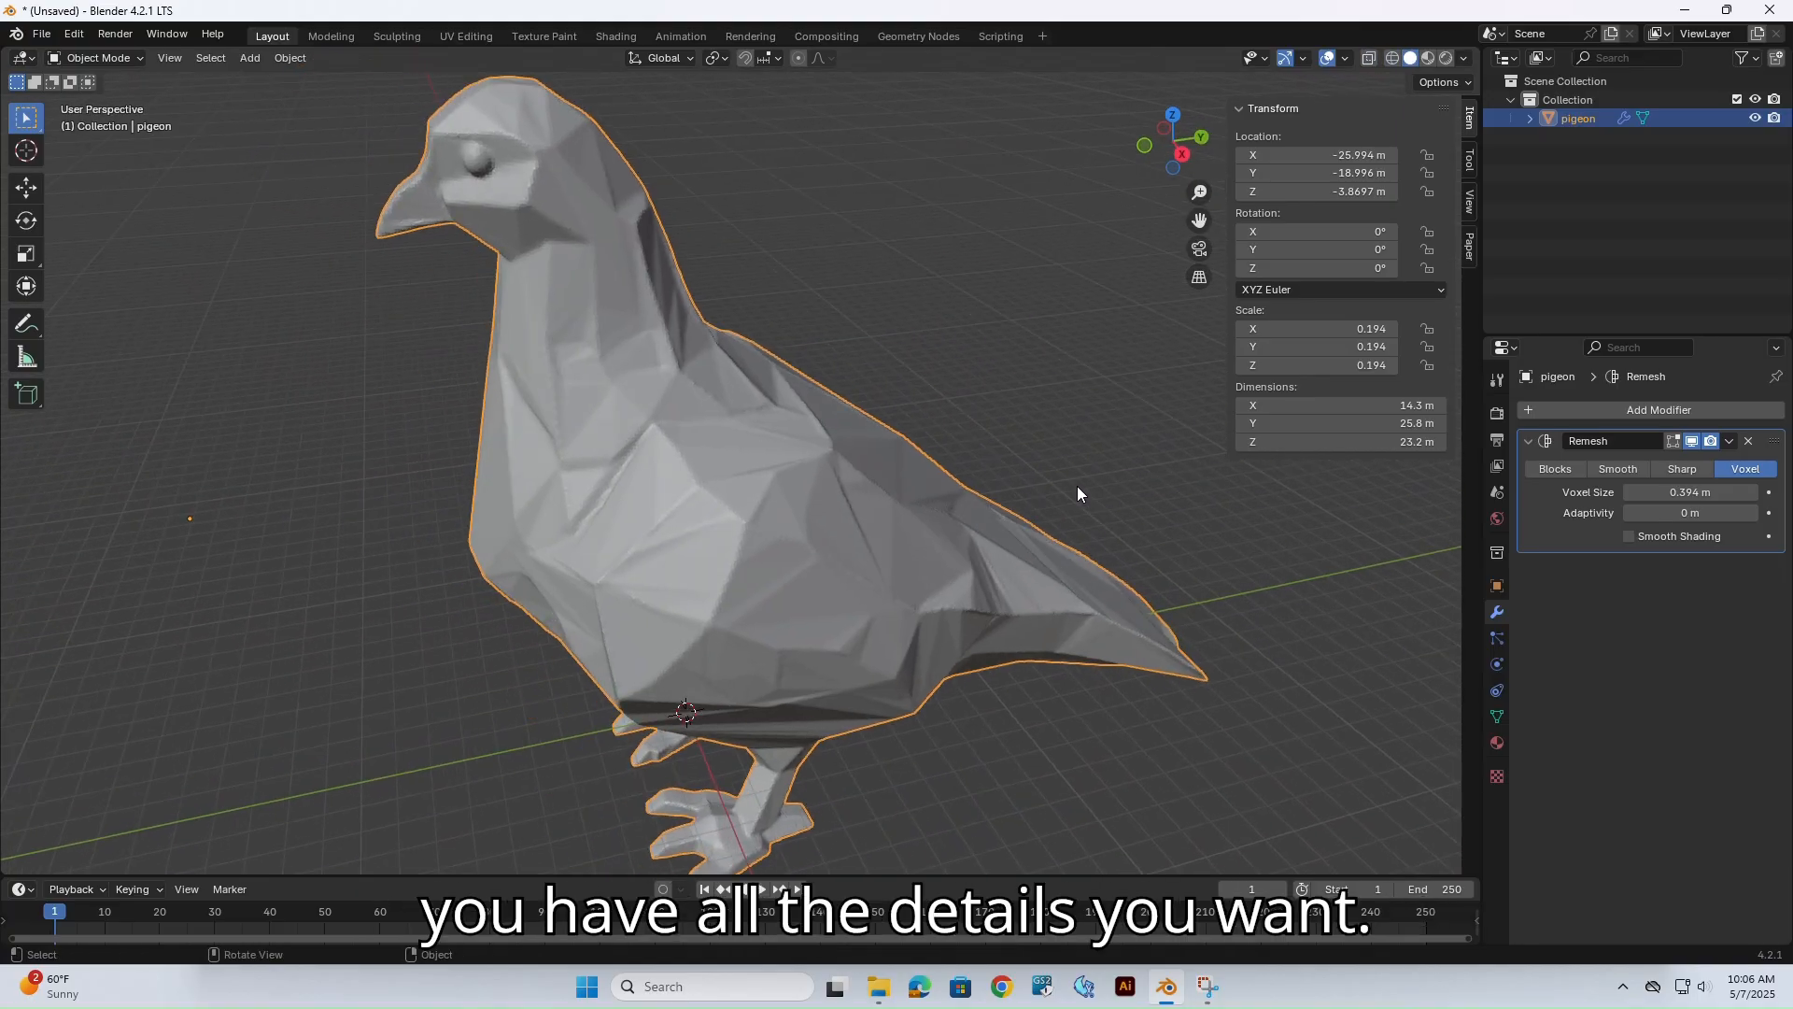
# Switch the Remesh modifier to Blocks mode and raise its Octree Depth to 7.
pyautogui.click(1555, 468)
pyautogui.scroll(-3, 887, 478)
pyautogui.moveTo(848, 467); pyautogui.dragTo(876, 490, button='middle')
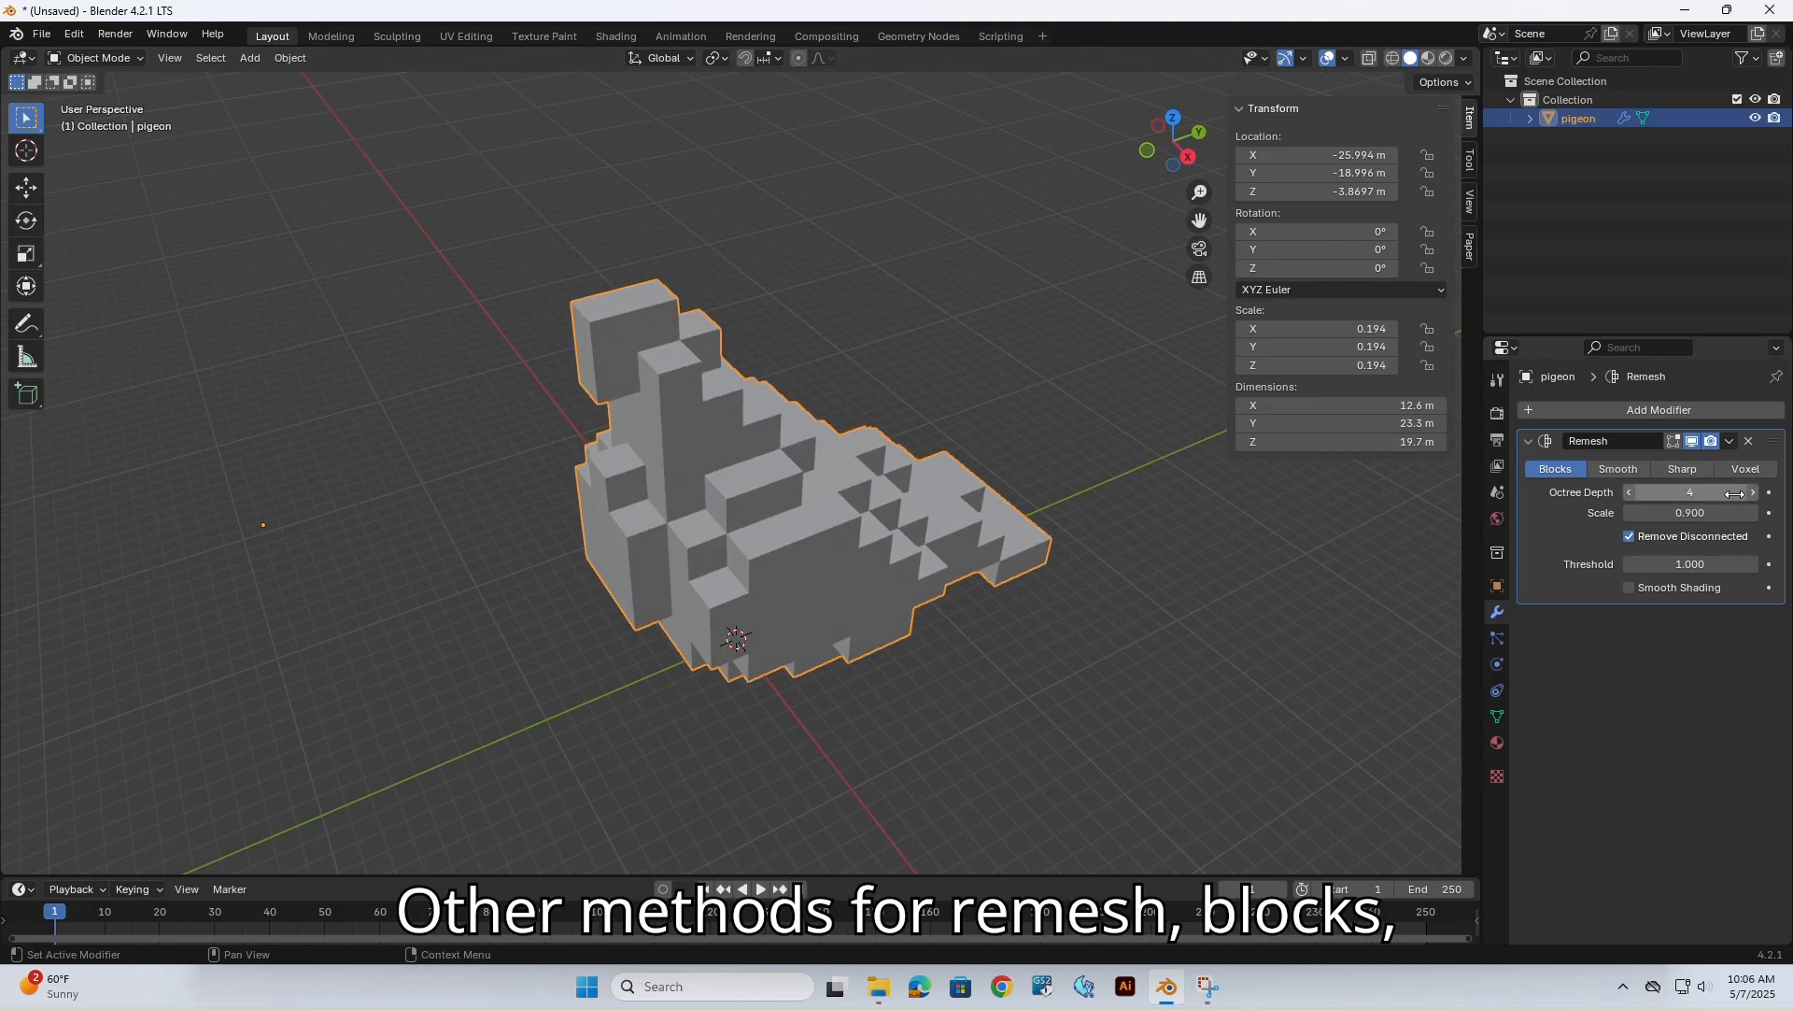
pyautogui.click(1752, 493)
pyautogui.click(1752, 493)
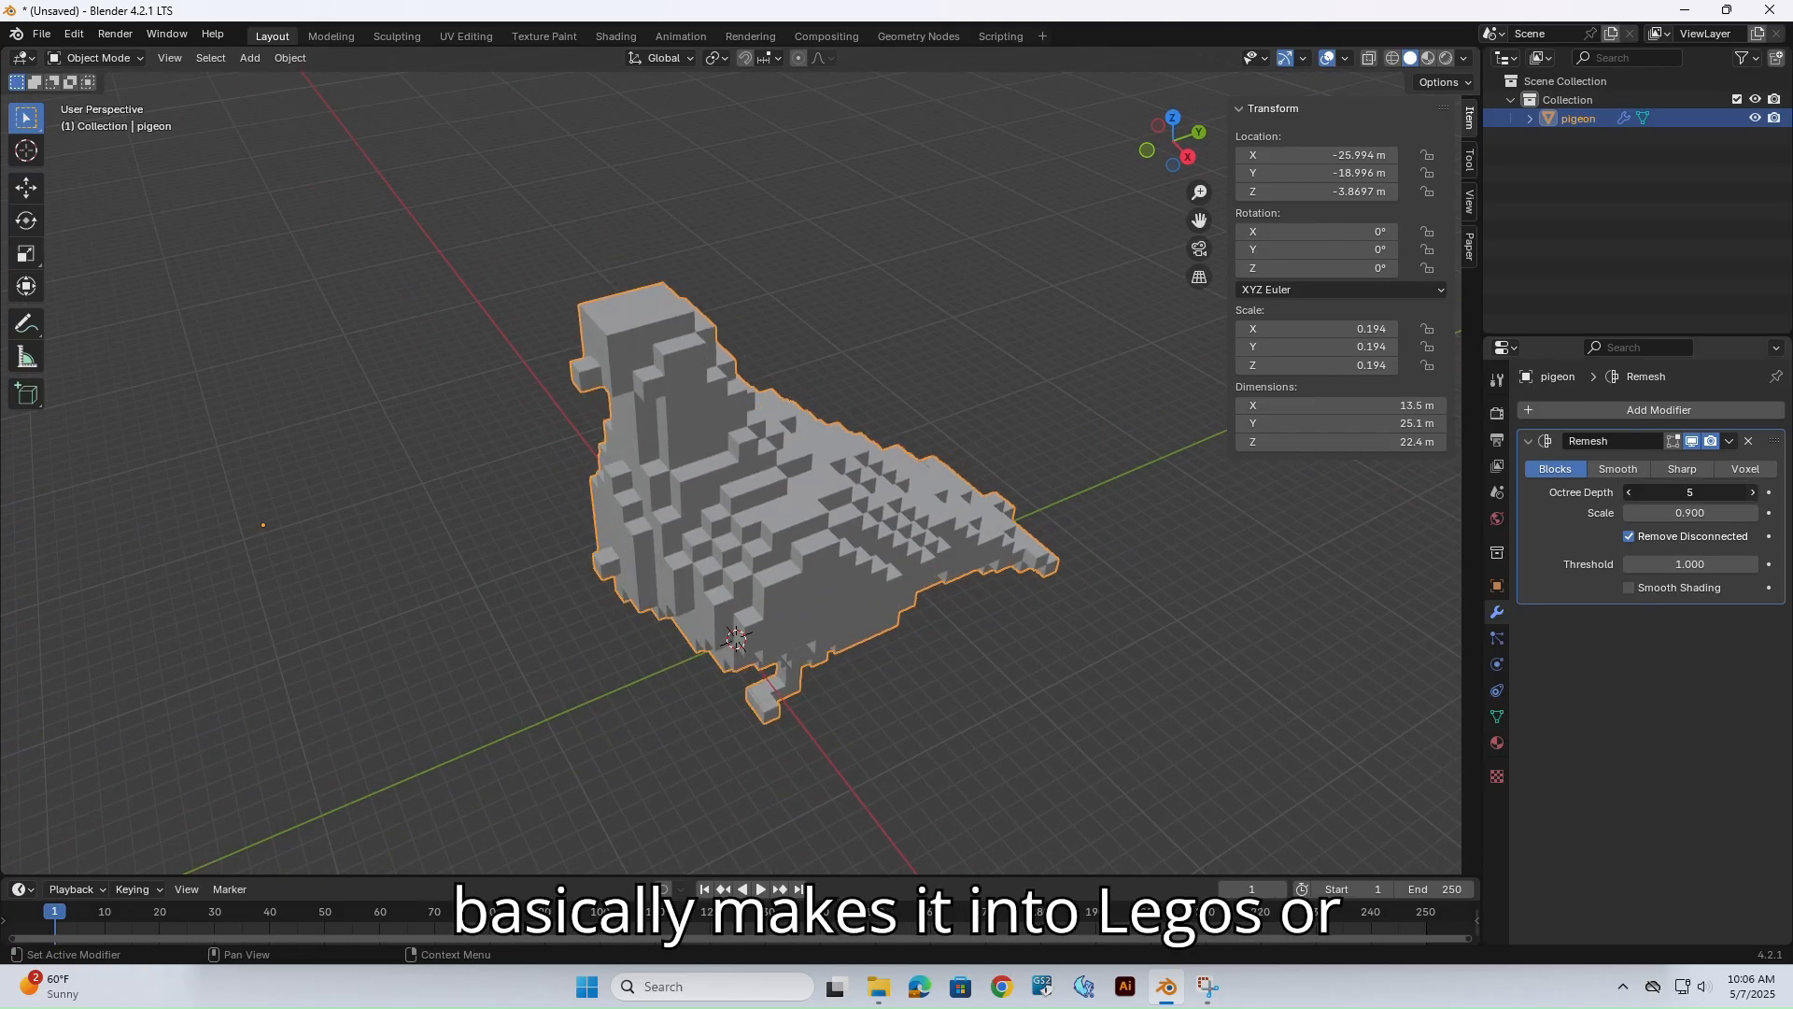
pyautogui.click(1752, 494)
pyautogui.moveTo(1121, 467); pyautogui.dragTo(784, 512, button='middle')
# Switch the Remesh modifier to Smooth mode and lower its Octree Depth to 5.
pyautogui.click(1627, 469)
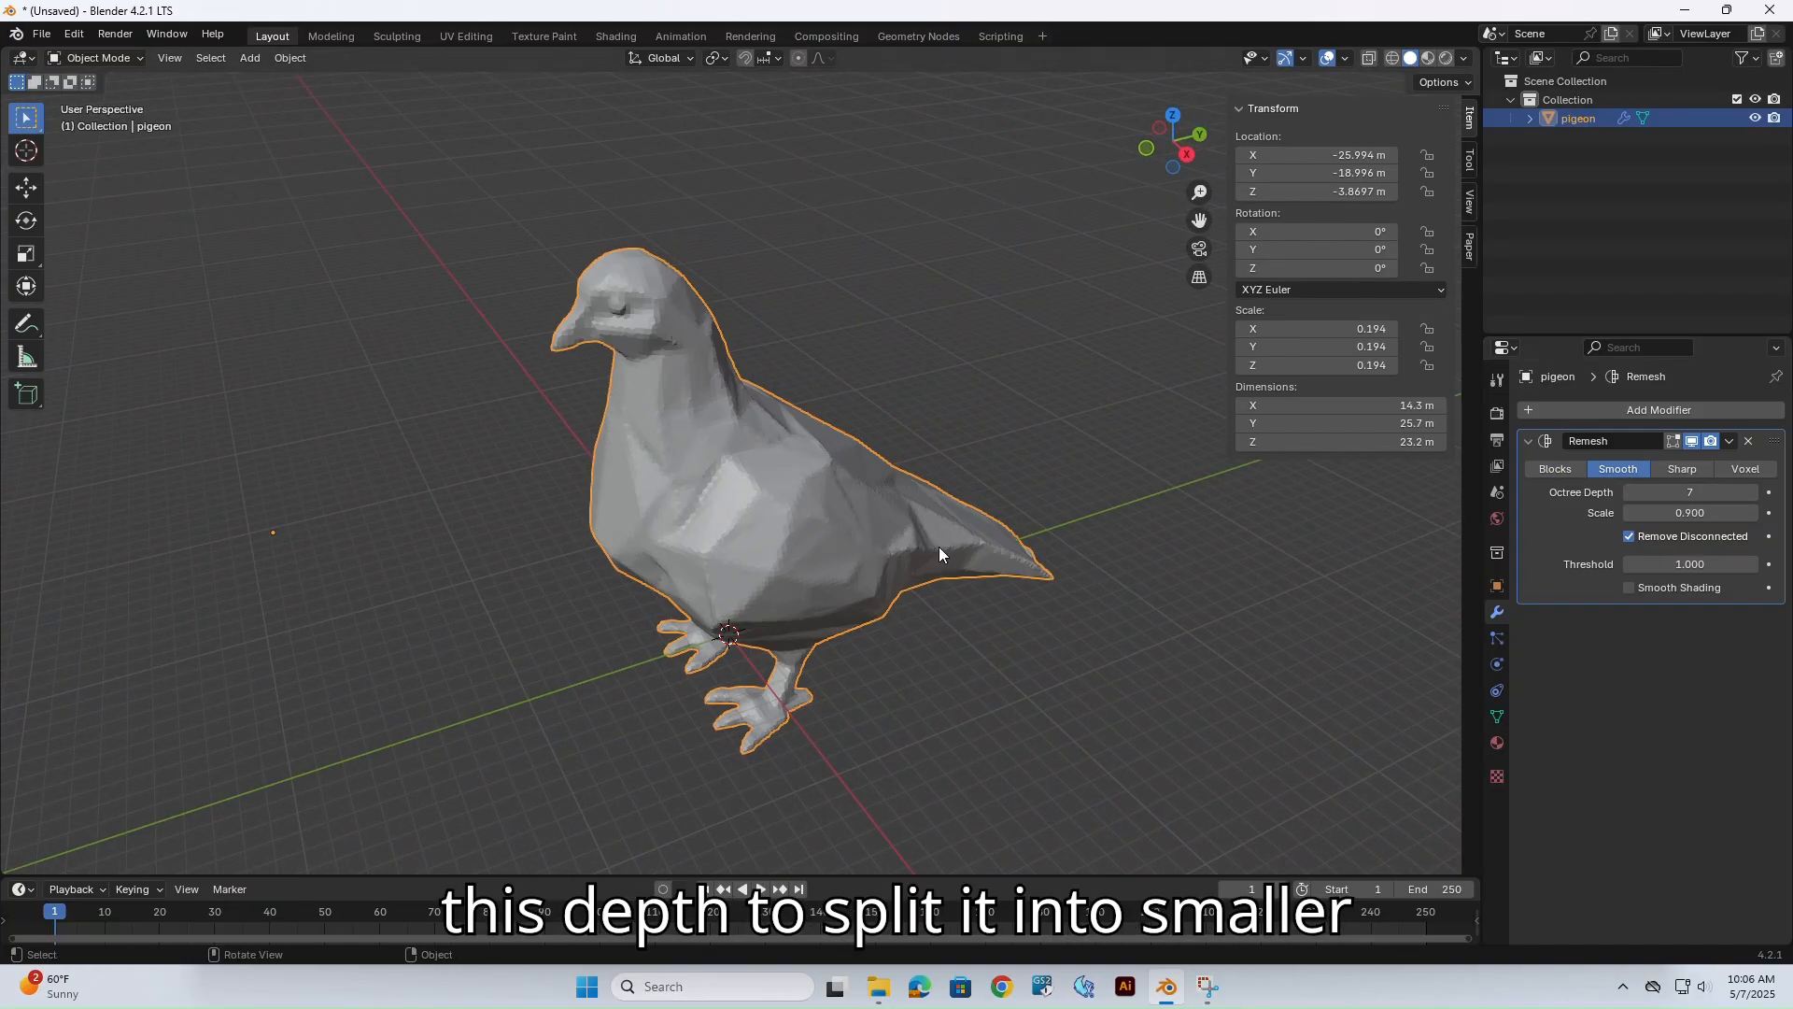
pyautogui.scroll(5, 941, 533)
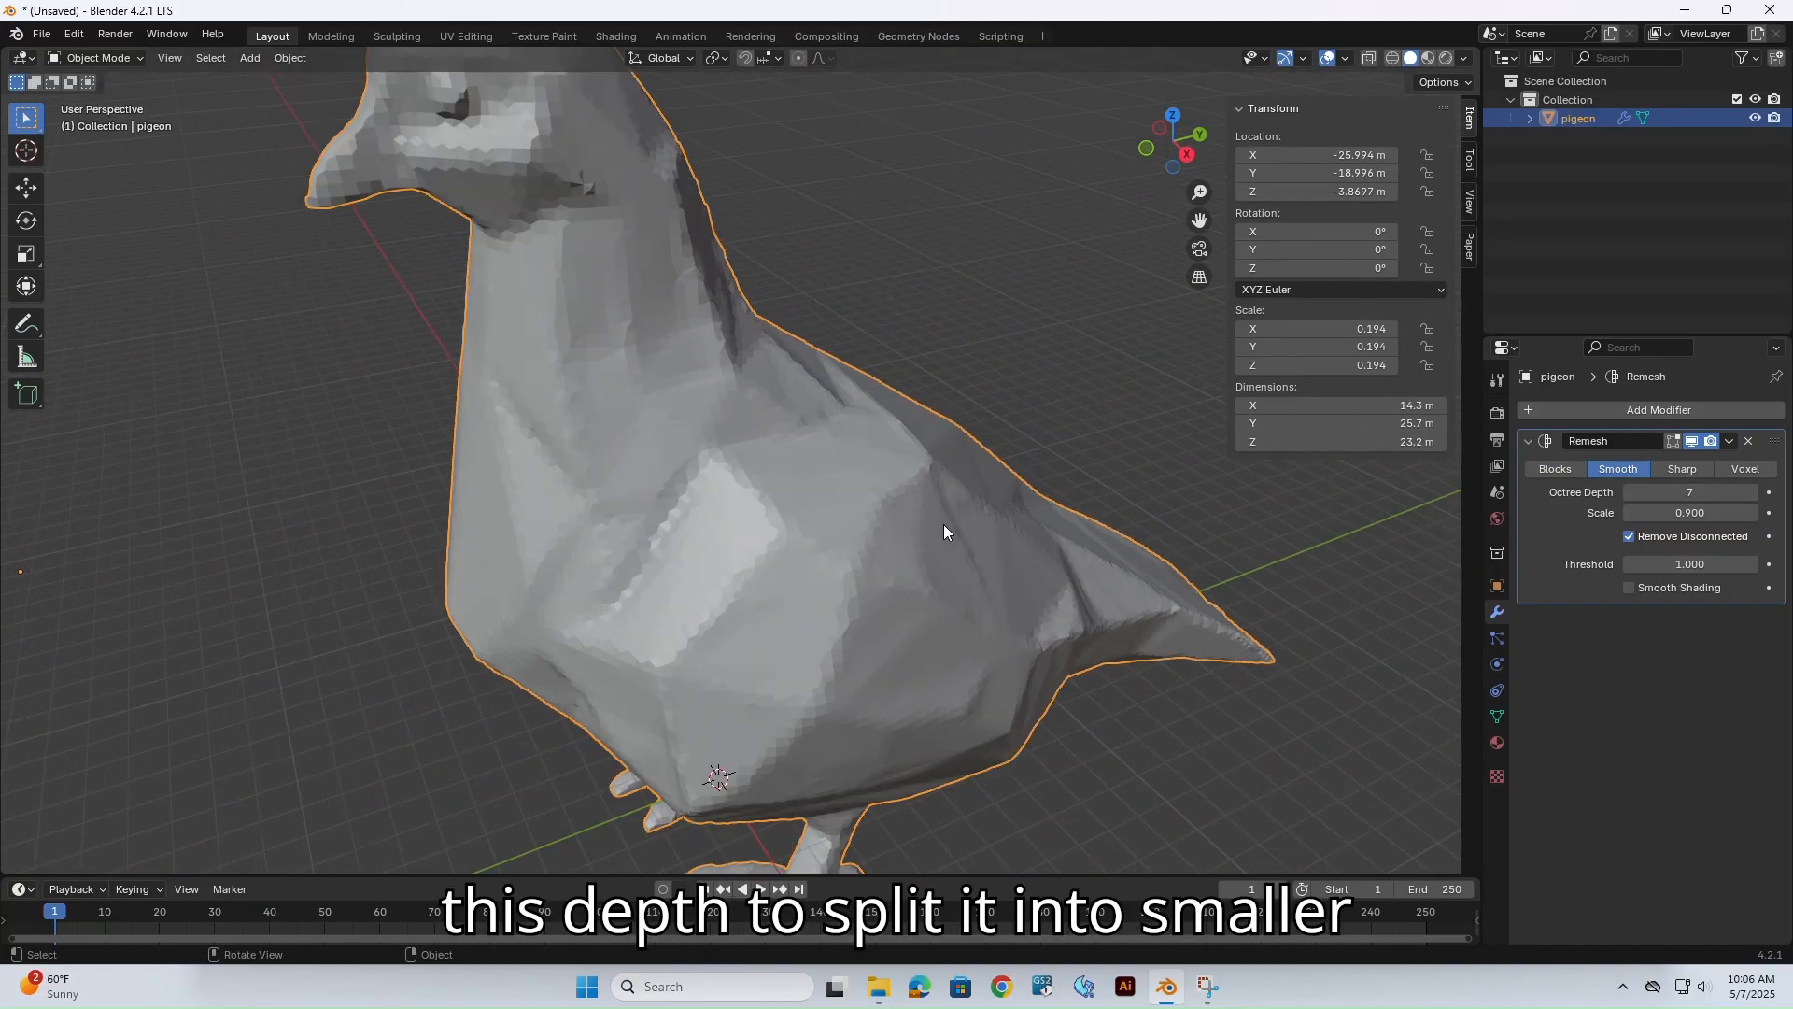
pyautogui.click(1627, 492)
pyautogui.click(1626, 492)
pyautogui.scroll(-4, 1132, 467)
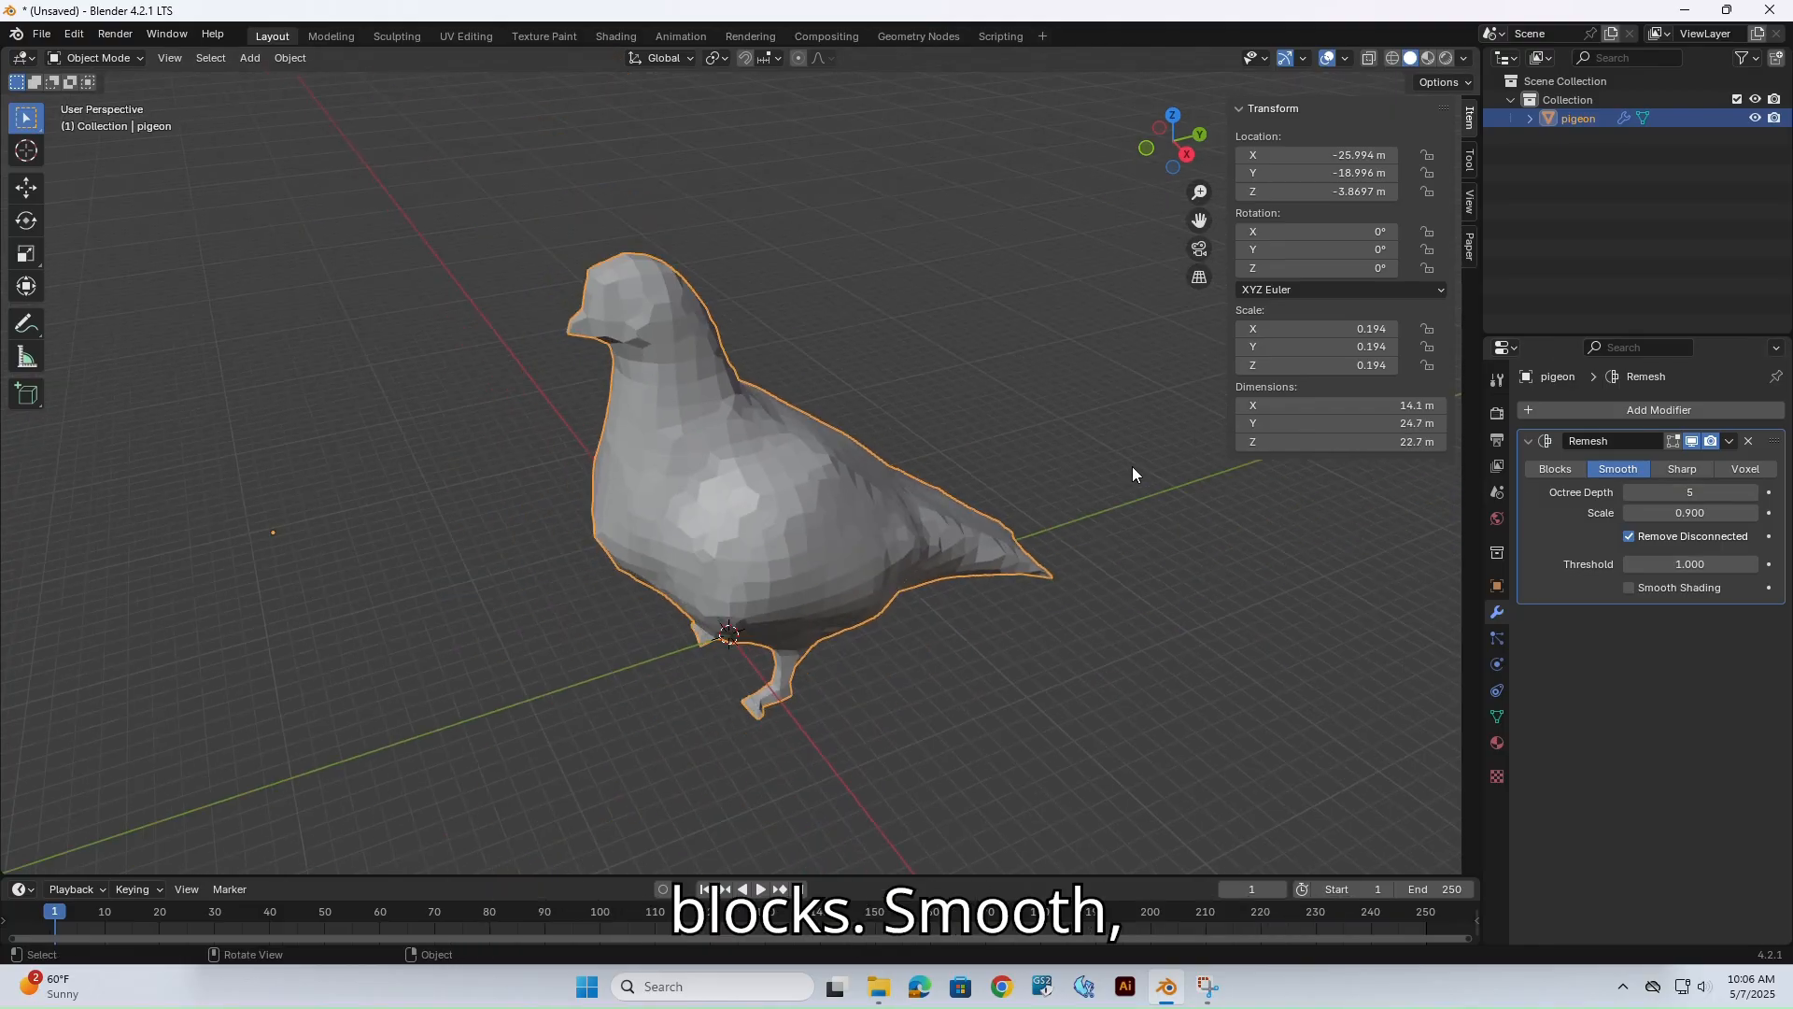
pyautogui.moveTo(1132, 467); pyautogui.dragTo(1466, 458, button='middle')
# Raise the Smooth remesh's Octree Depth to 7 and inspect the pigeon's mesh in wireframe.
pyautogui.click(1754, 492)
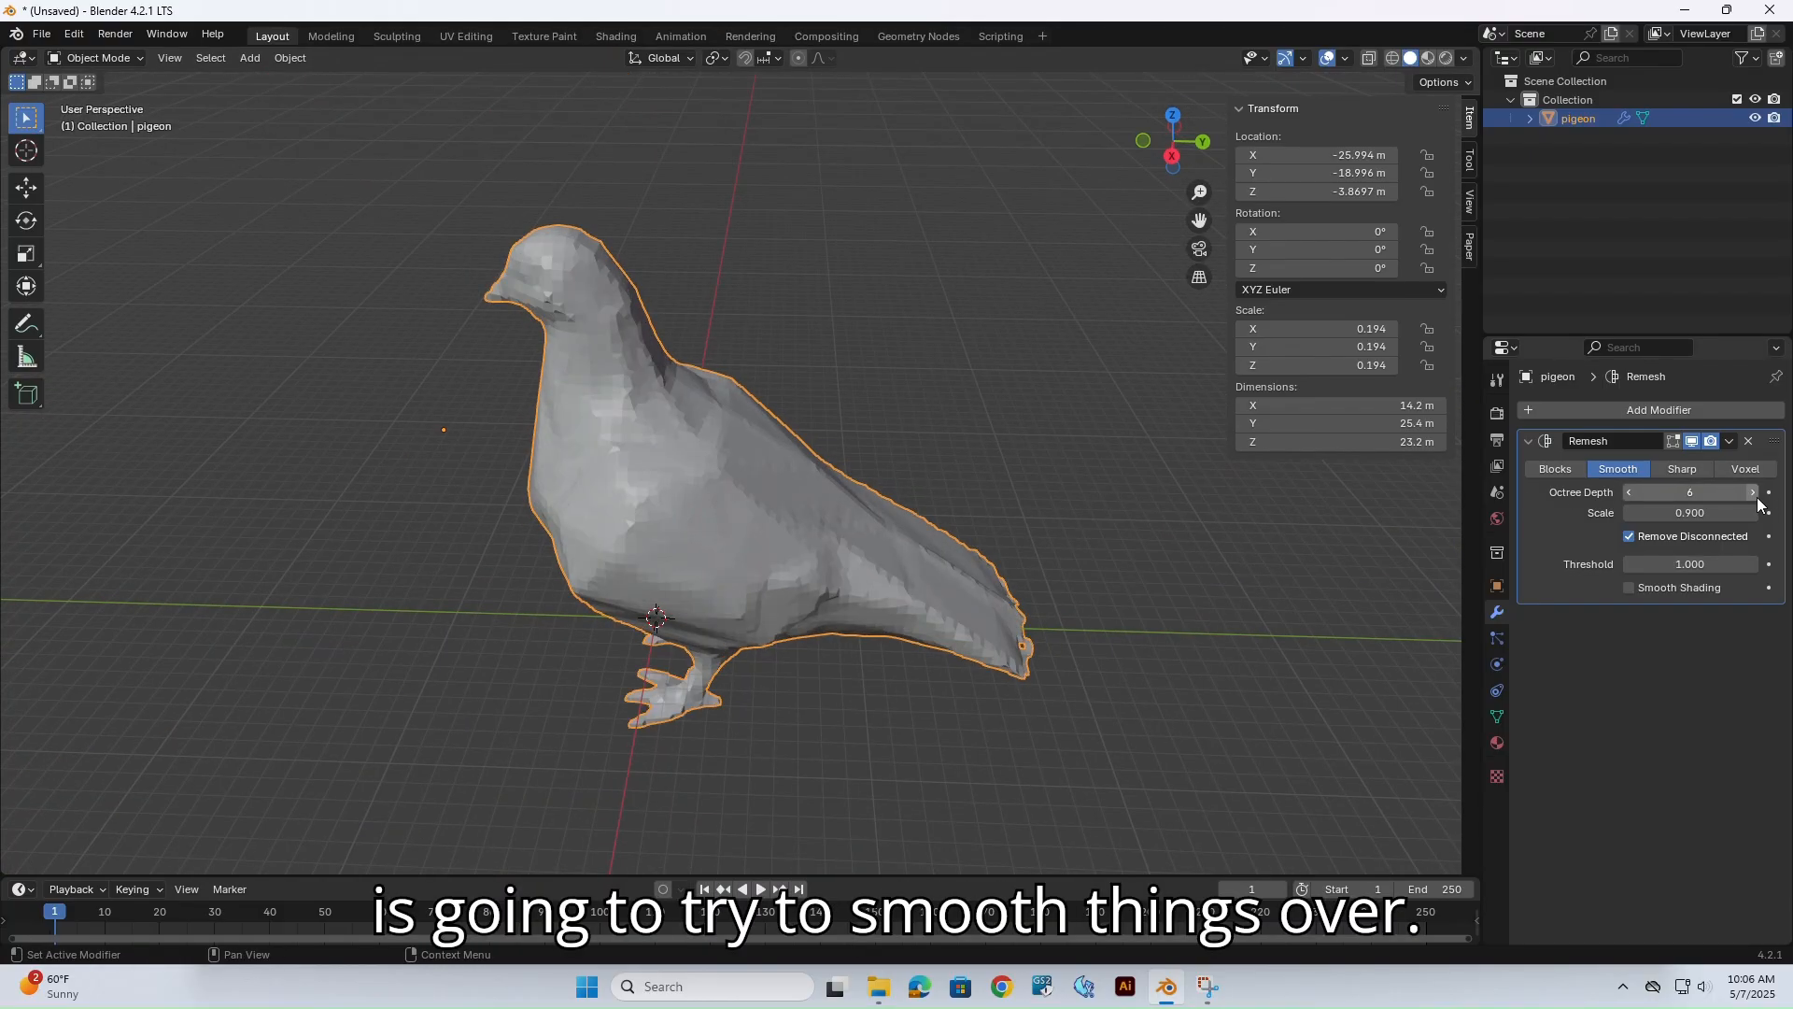
pyautogui.click(1754, 492)
pyautogui.scroll(2, 981, 512)
pyautogui.hotkey('shift', 'z')
pyautogui.scroll(4, 827, 508)
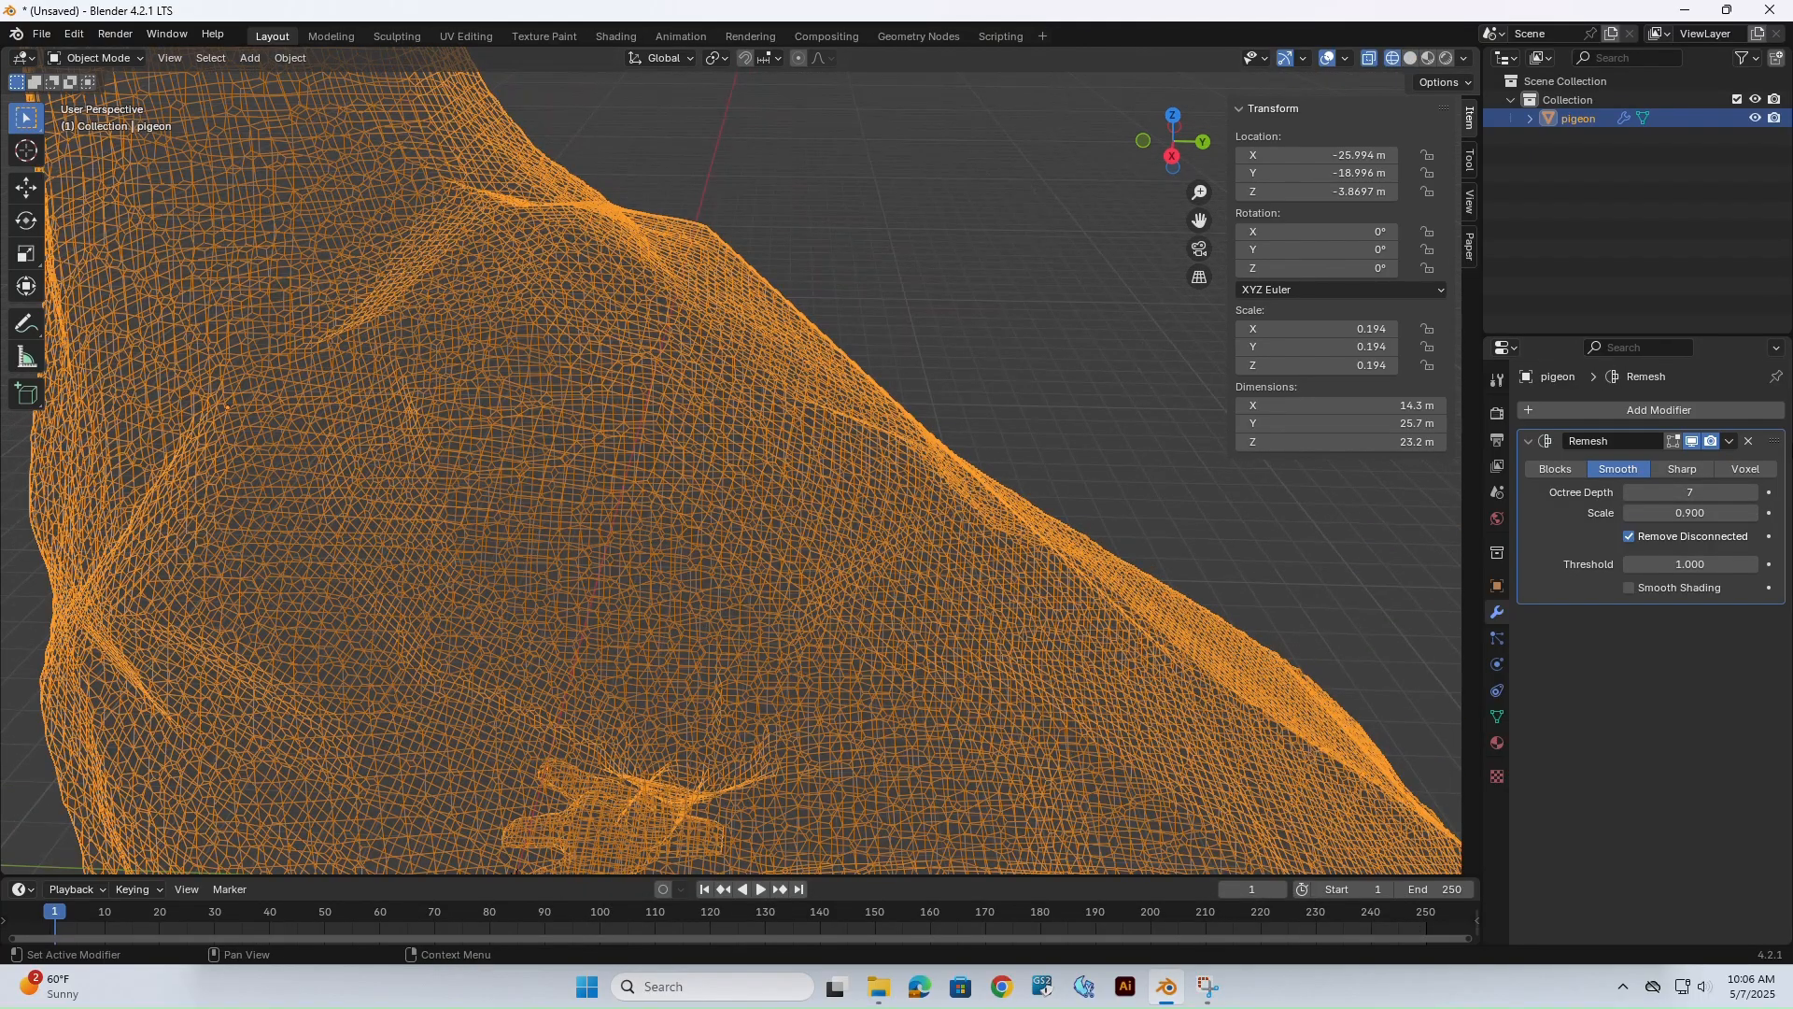
# Raise the Smooth remesh's Octree Depth to 8, check it in wireframe and solid display, and increase it to 9.
pyautogui.click(1753, 492)
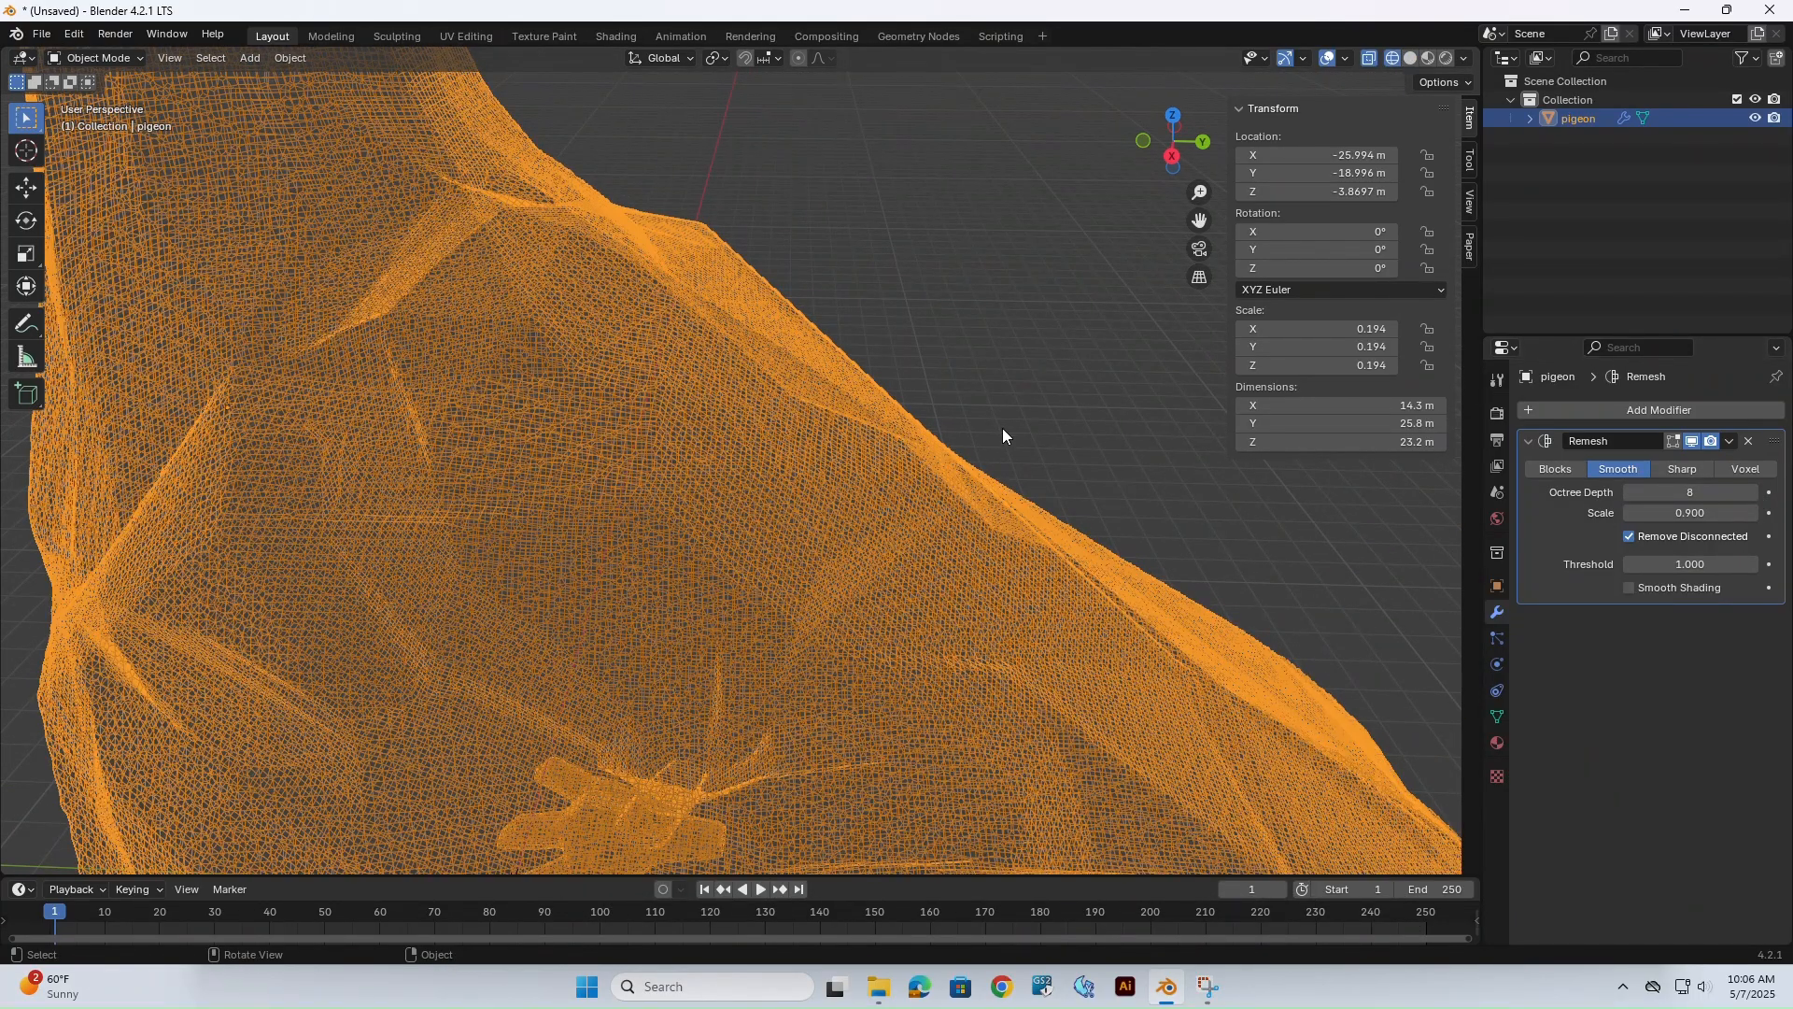
pyautogui.scroll(-6, 1001, 428)
pyautogui.moveTo(1001, 428)
pyautogui.mouseDown(button='middle')
pyautogui.moveTo(961, 419)
pyautogui.moveTo(997, 418)
pyautogui.mouseUp(button='middle')
pyautogui.hotkey('shift', 'z')
pyautogui.click(1752, 492)
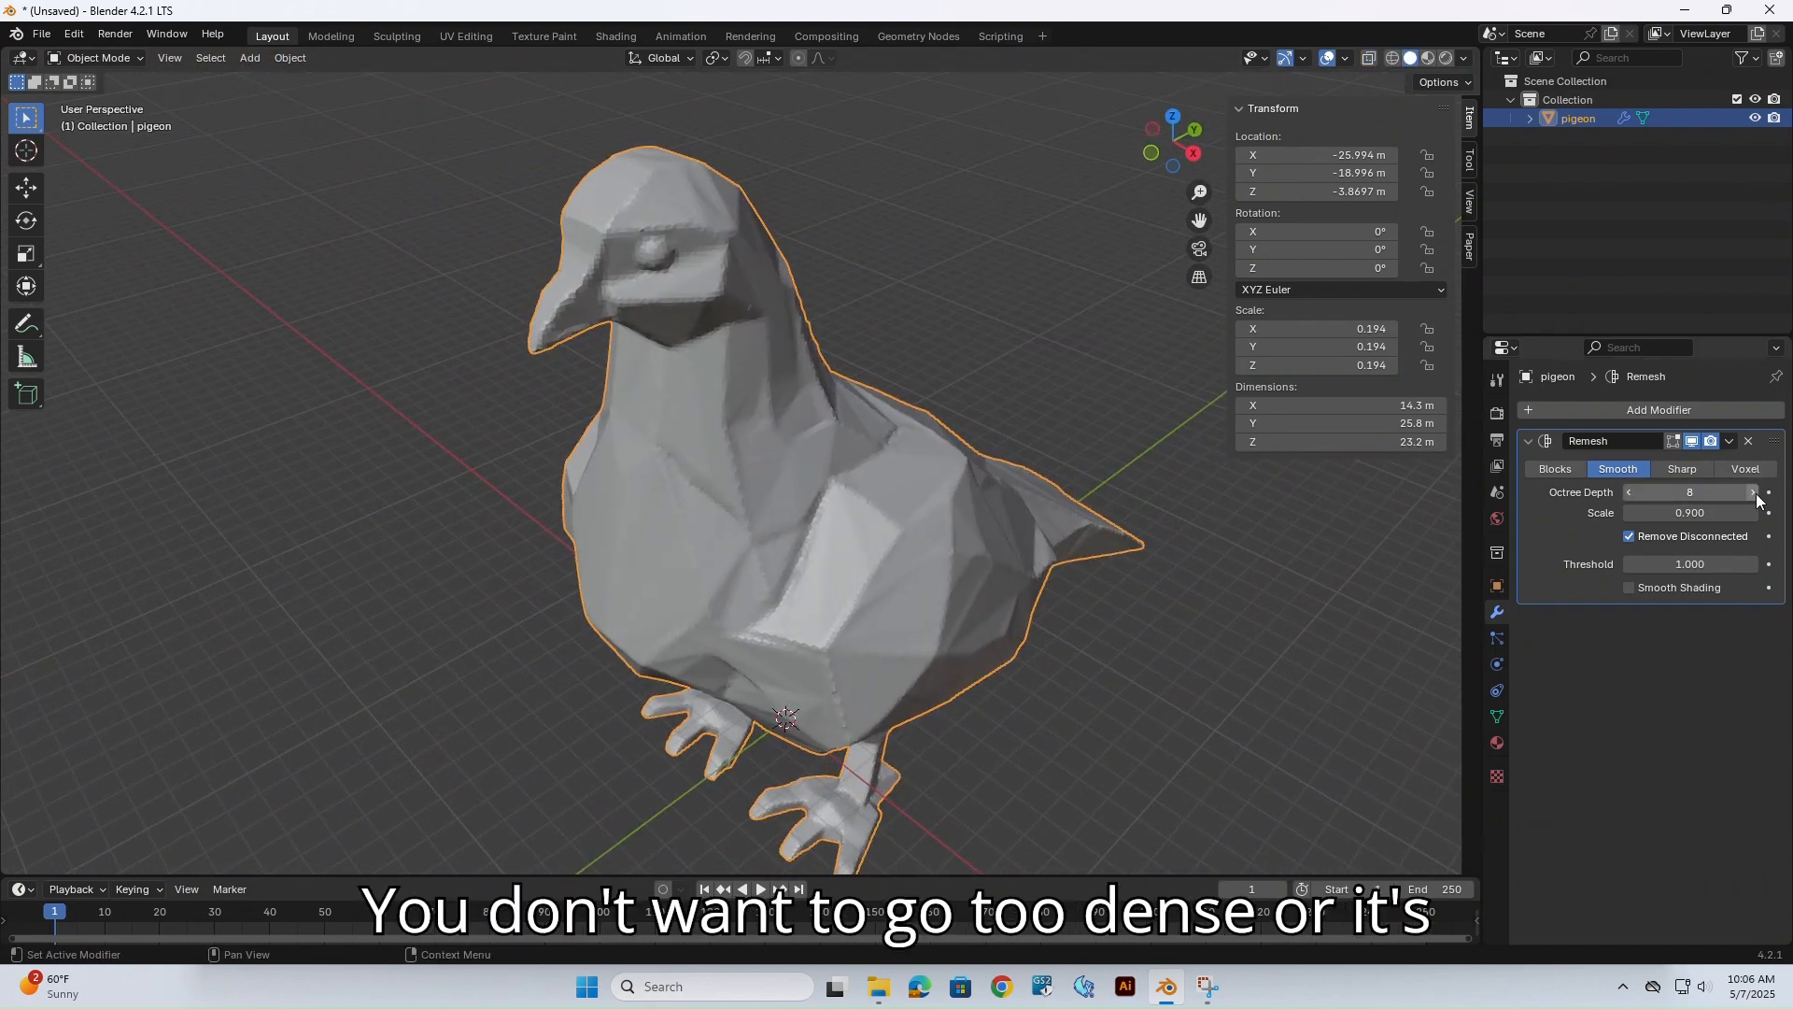
pyautogui.moveTo(997, 437); pyautogui.dragTo(831, 395, button='middle')
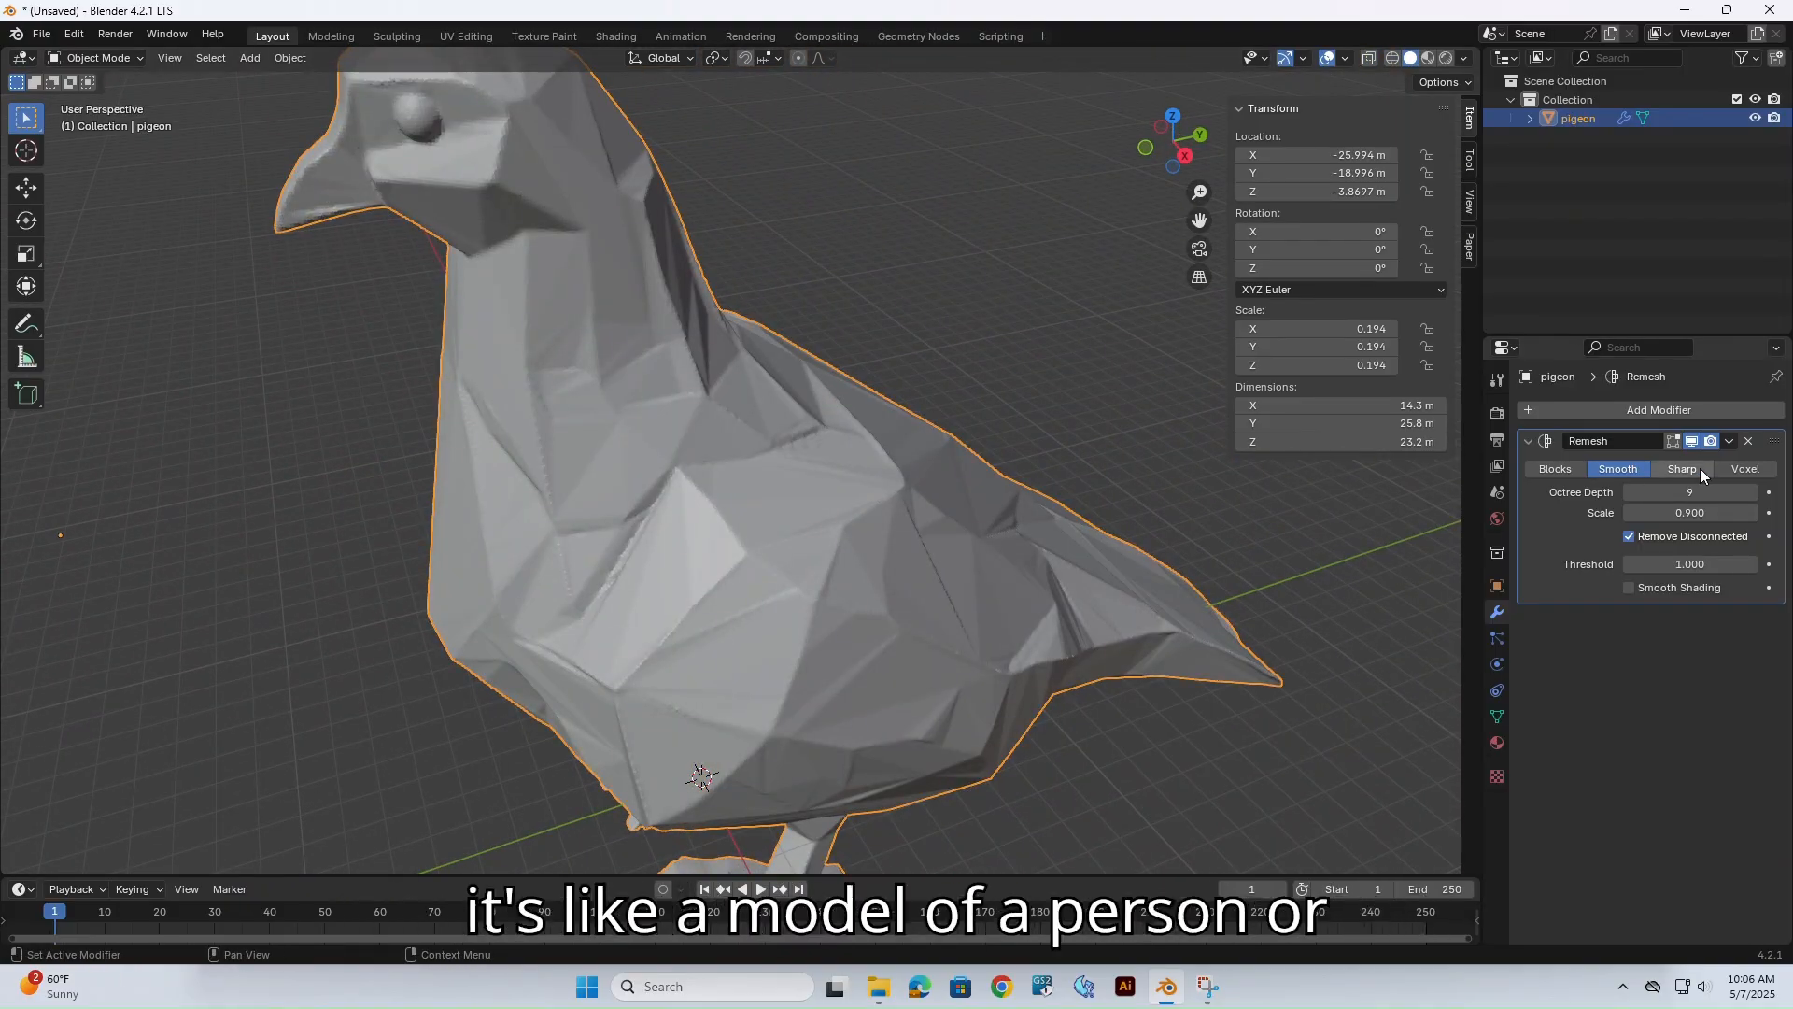
# Try the Remesh modifier's Sharp mode with an Octree Depth of 8 and view the pigeon from the front.
pyautogui.scroll(-1, 890, 441)
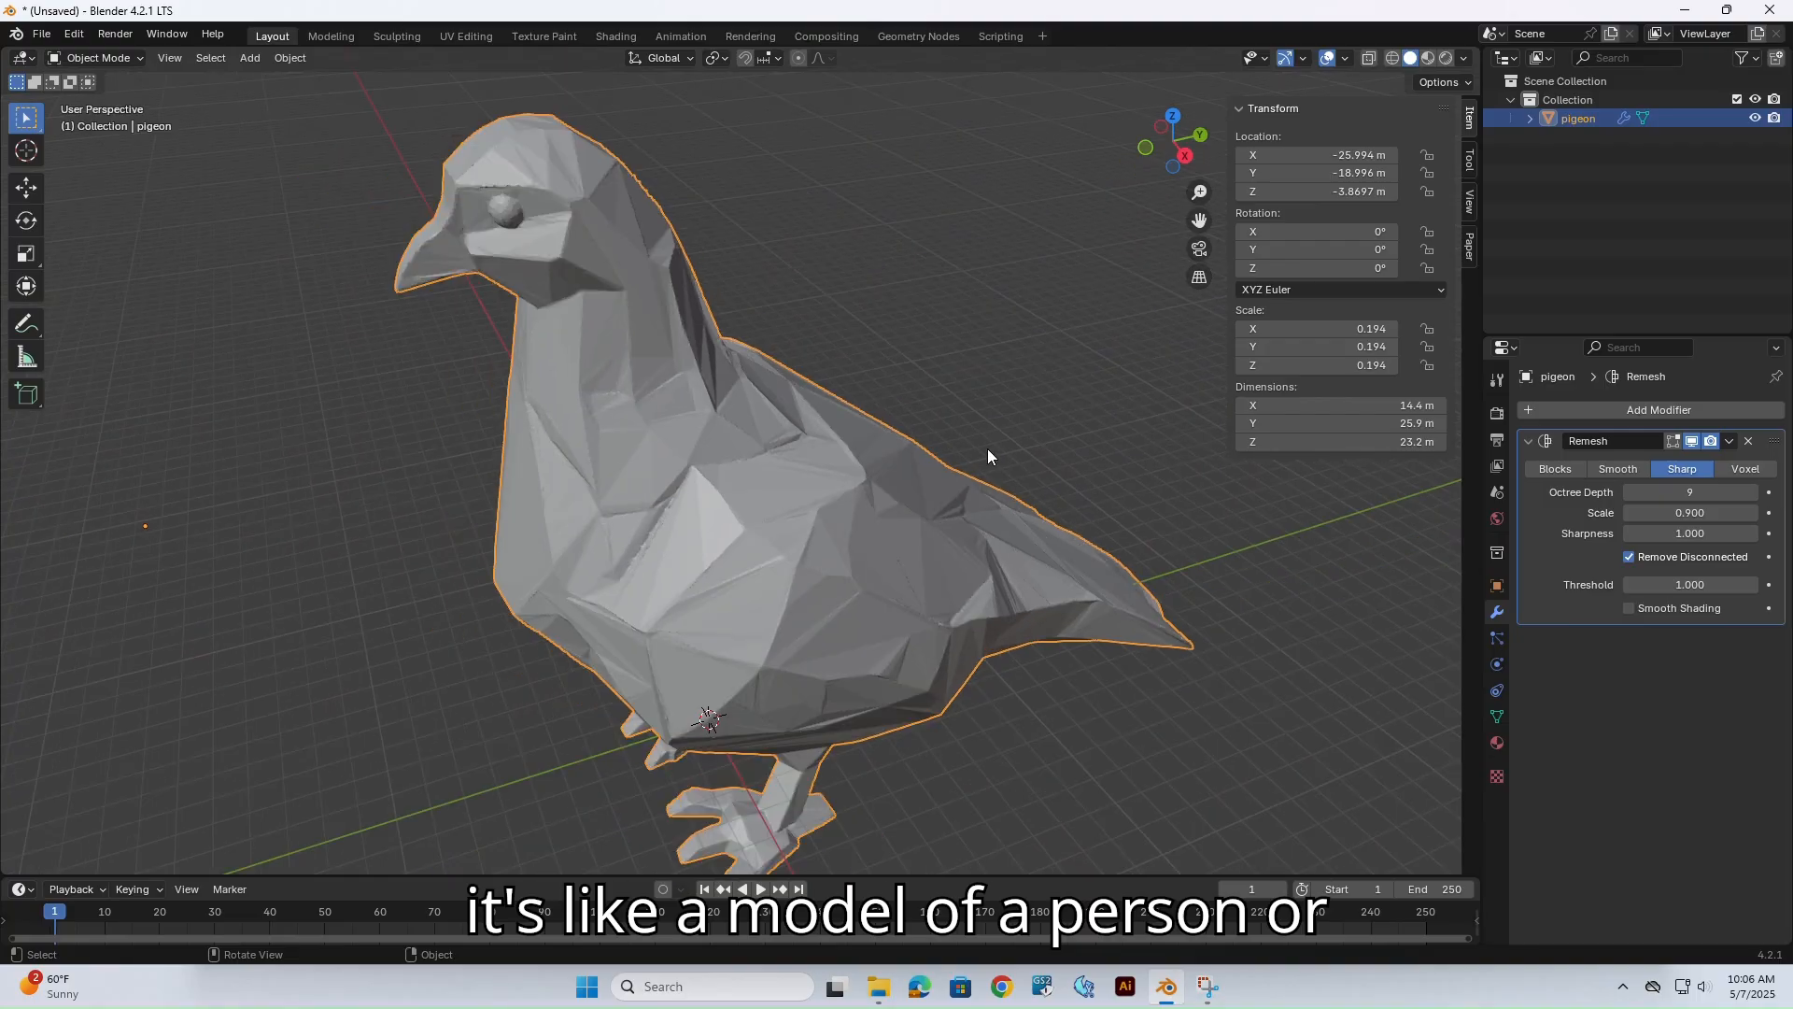
pyautogui.click(1628, 492)
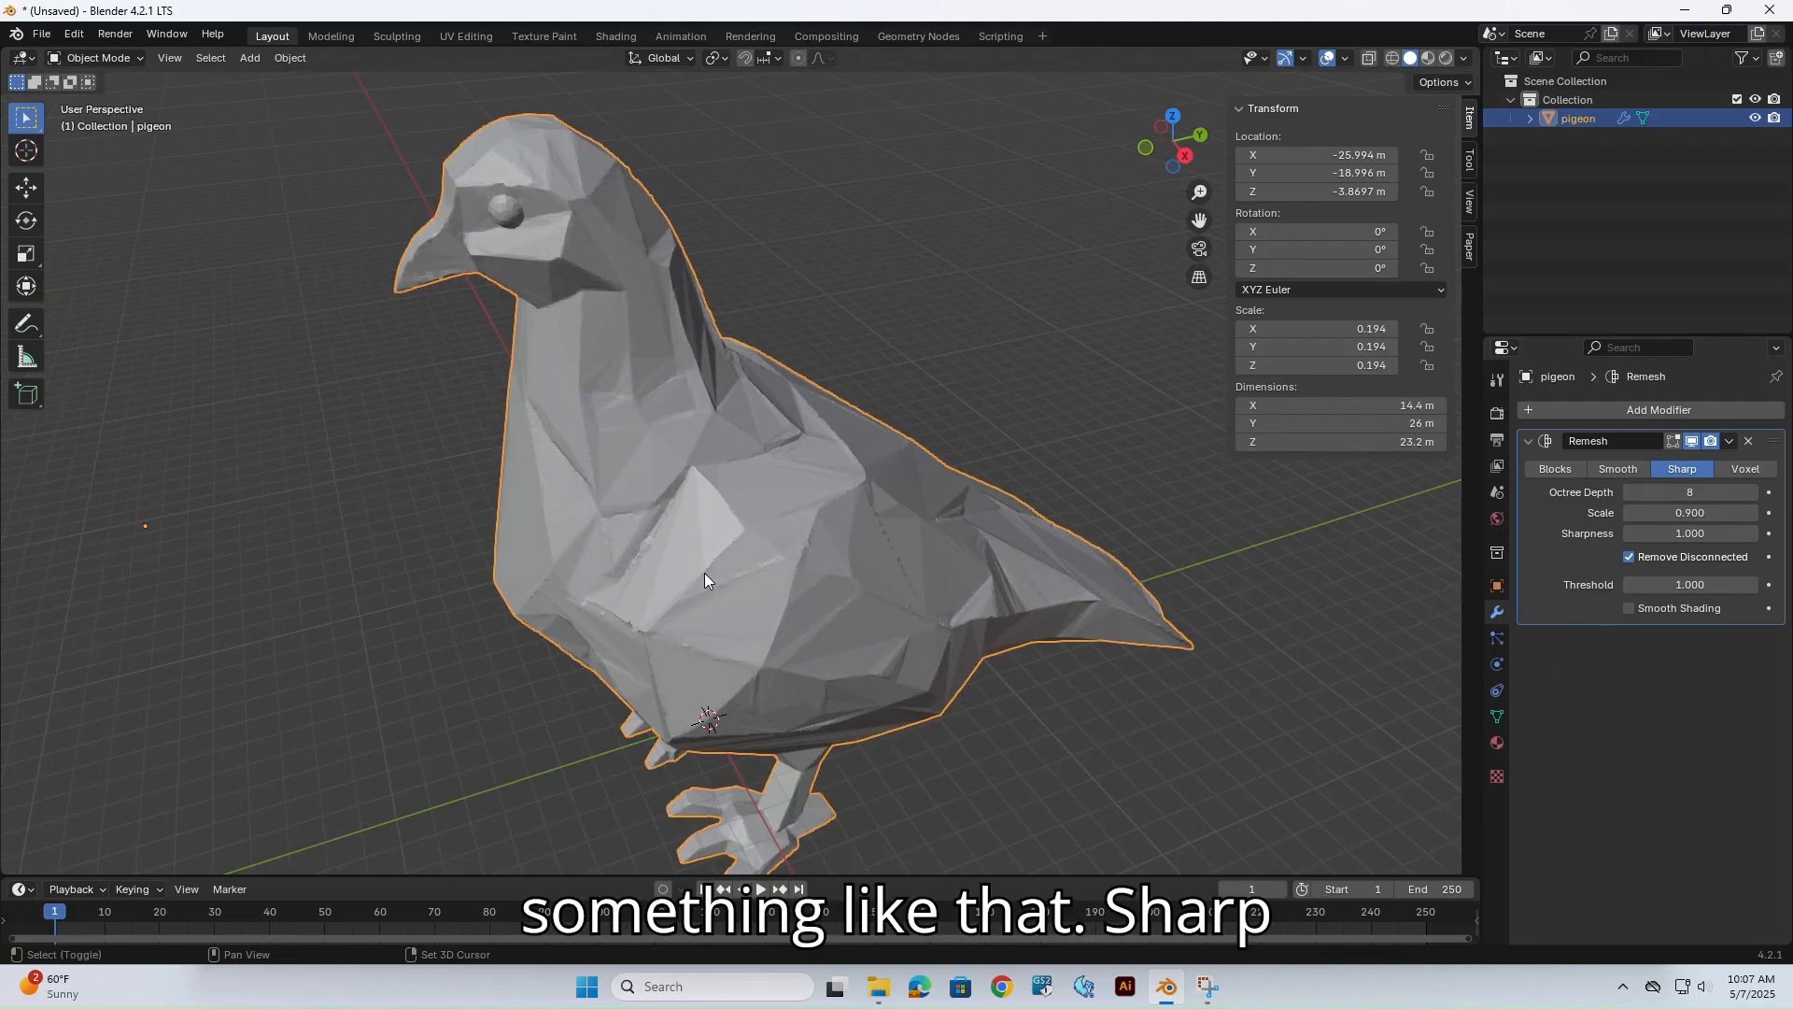
pyautogui.moveTo(704, 573); pyautogui.dragTo(848, 557, button='middle')
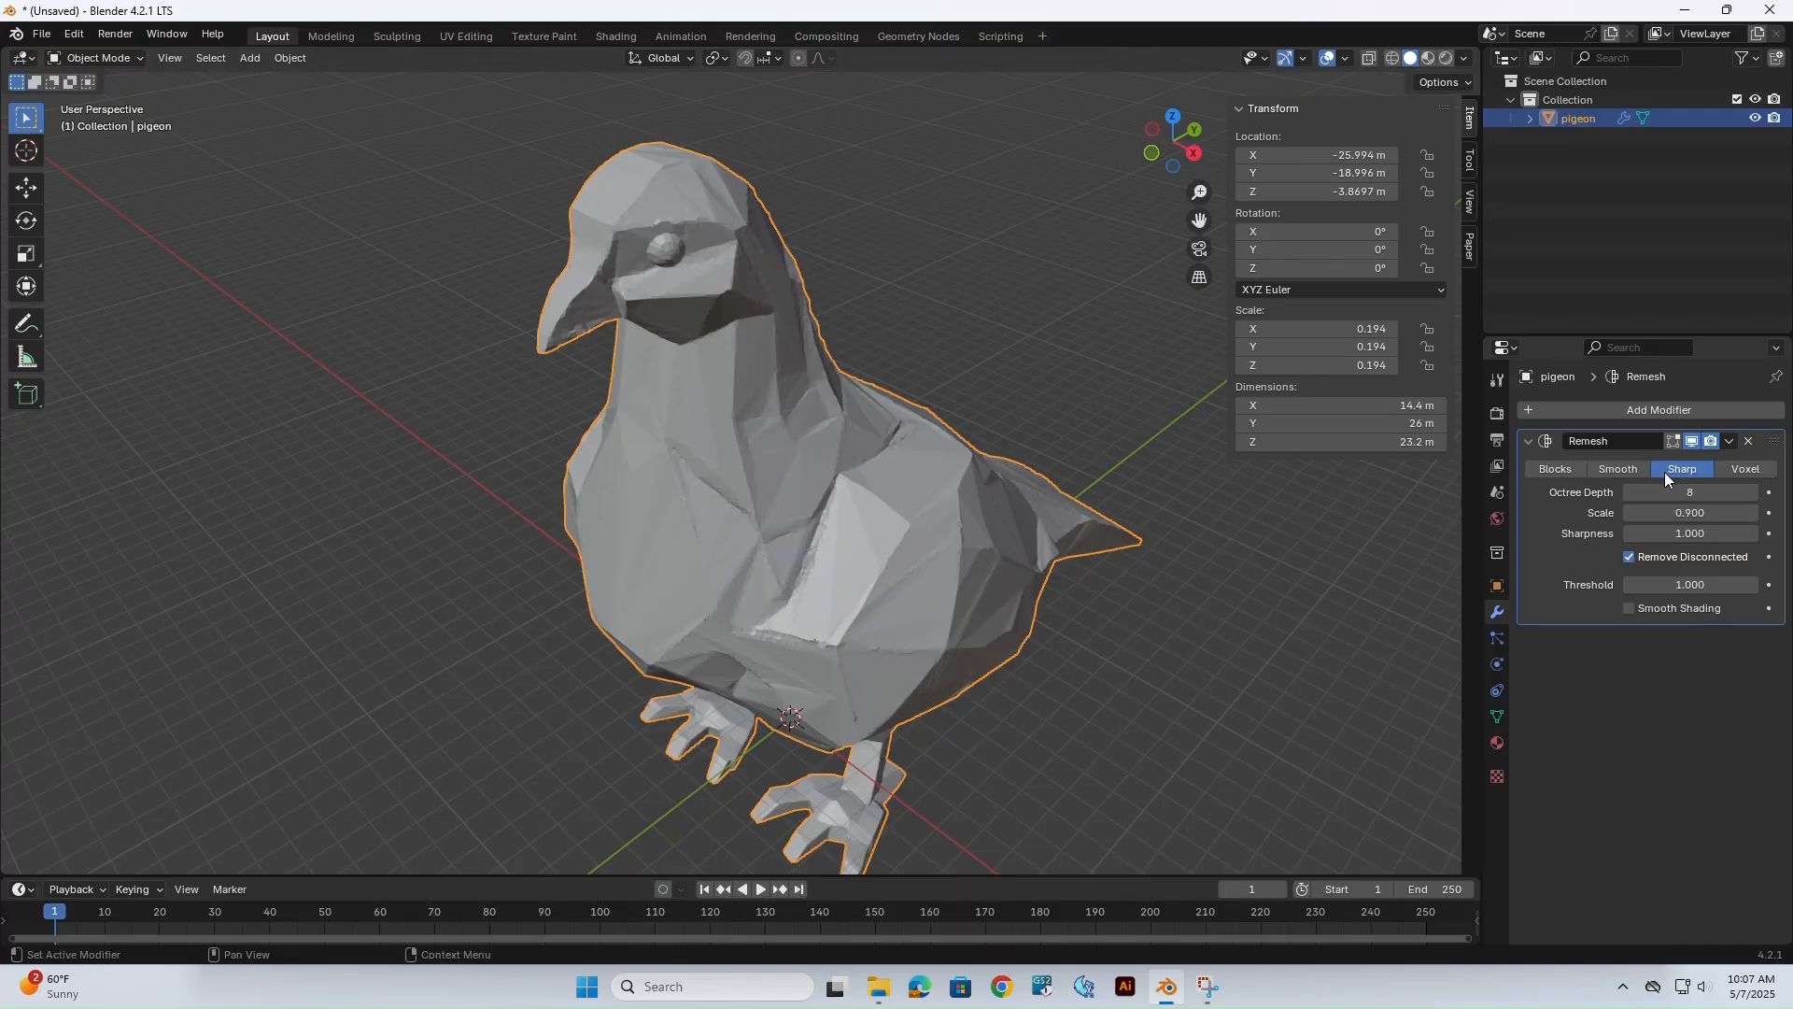
# Return the Remesh modifier to Smooth mode with an Octree Depth of 7 and check the mesh in wireframe.
pyautogui.click(1631, 468)
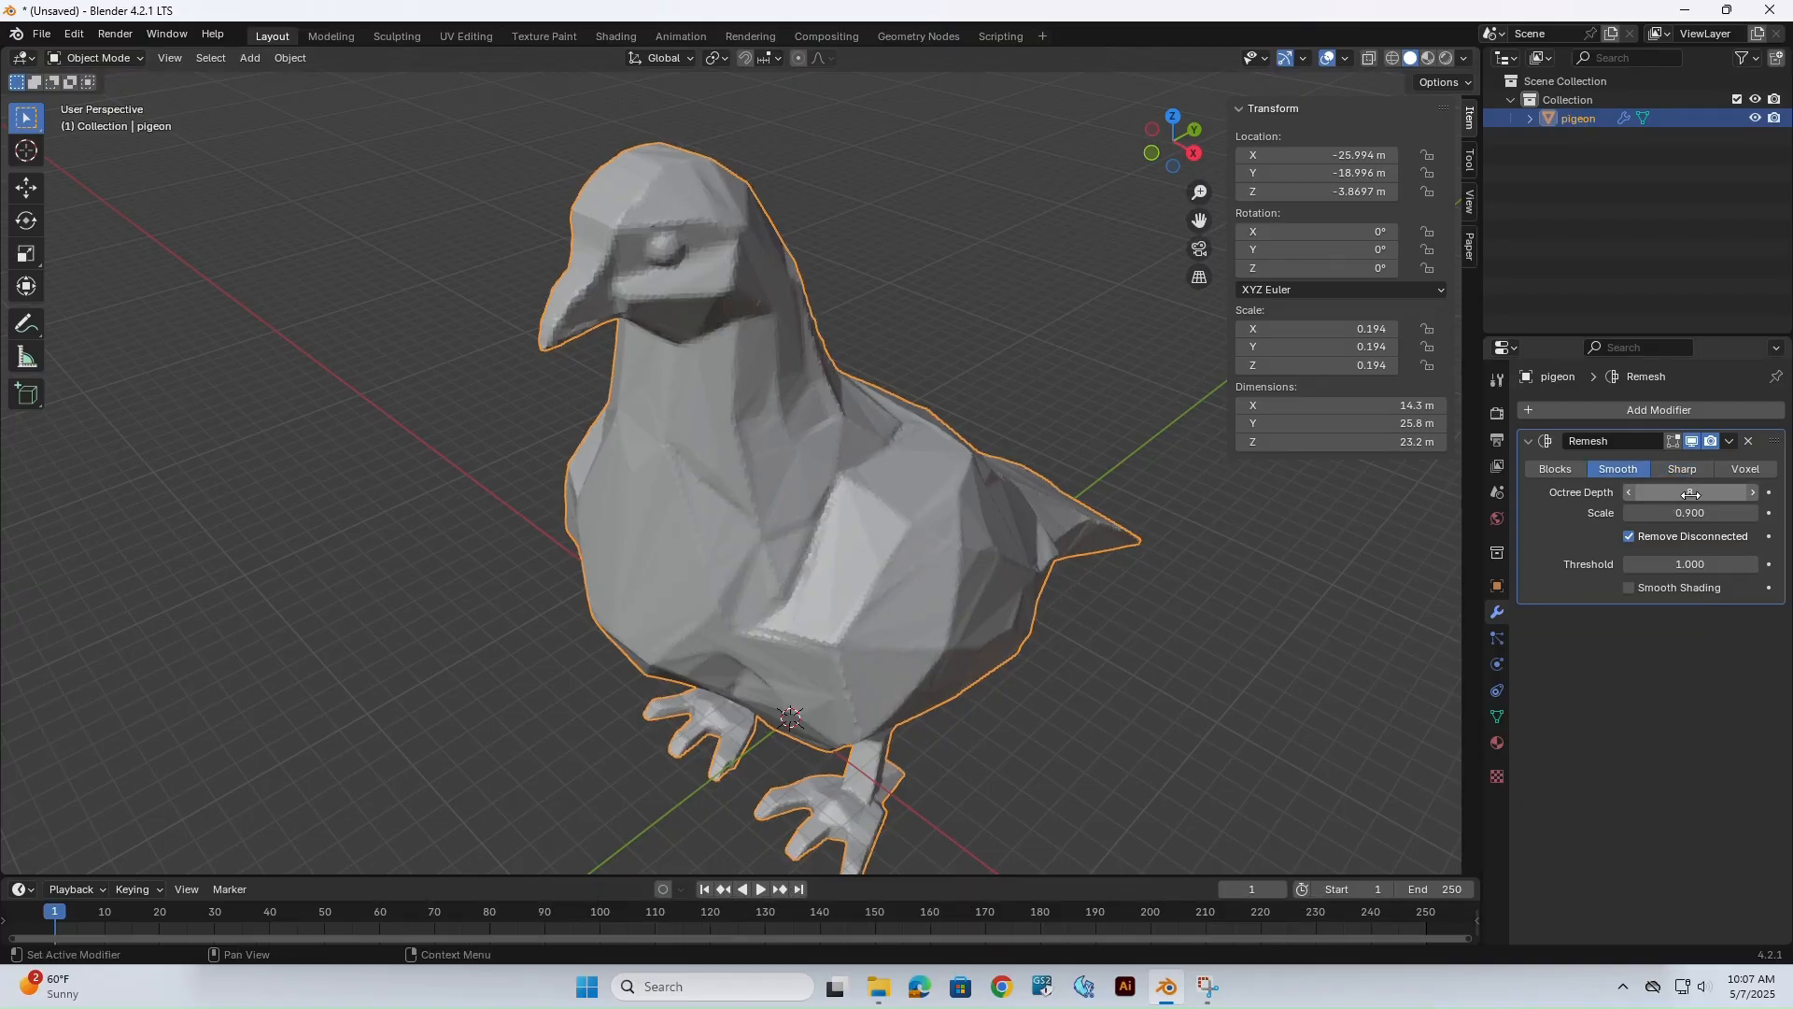
pyautogui.click(1631, 492)
pyautogui.moveTo(1205, 559)
pyautogui.mouseDown(button='middle')
pyautogui.moveTo(966, 568)
pyautogui.moveTo(960, 508)
pyautogui.moveTo(1059, 516)
pyautogui.moveTo(1056, 540)
pyautogui.moveTo(877, 508)
pyautogui.moveTo(867, 541)
pyautogui.moveTo(837, 539)
pyautogui.mouseUp(button='middle')
pyautogui.hotkey('shift', 'z')
pyautogui.scroll(3, 805, 500)
pyautogui.hotkey('shift', 'z')
pyautogui.scroll(-1, 837, 539)
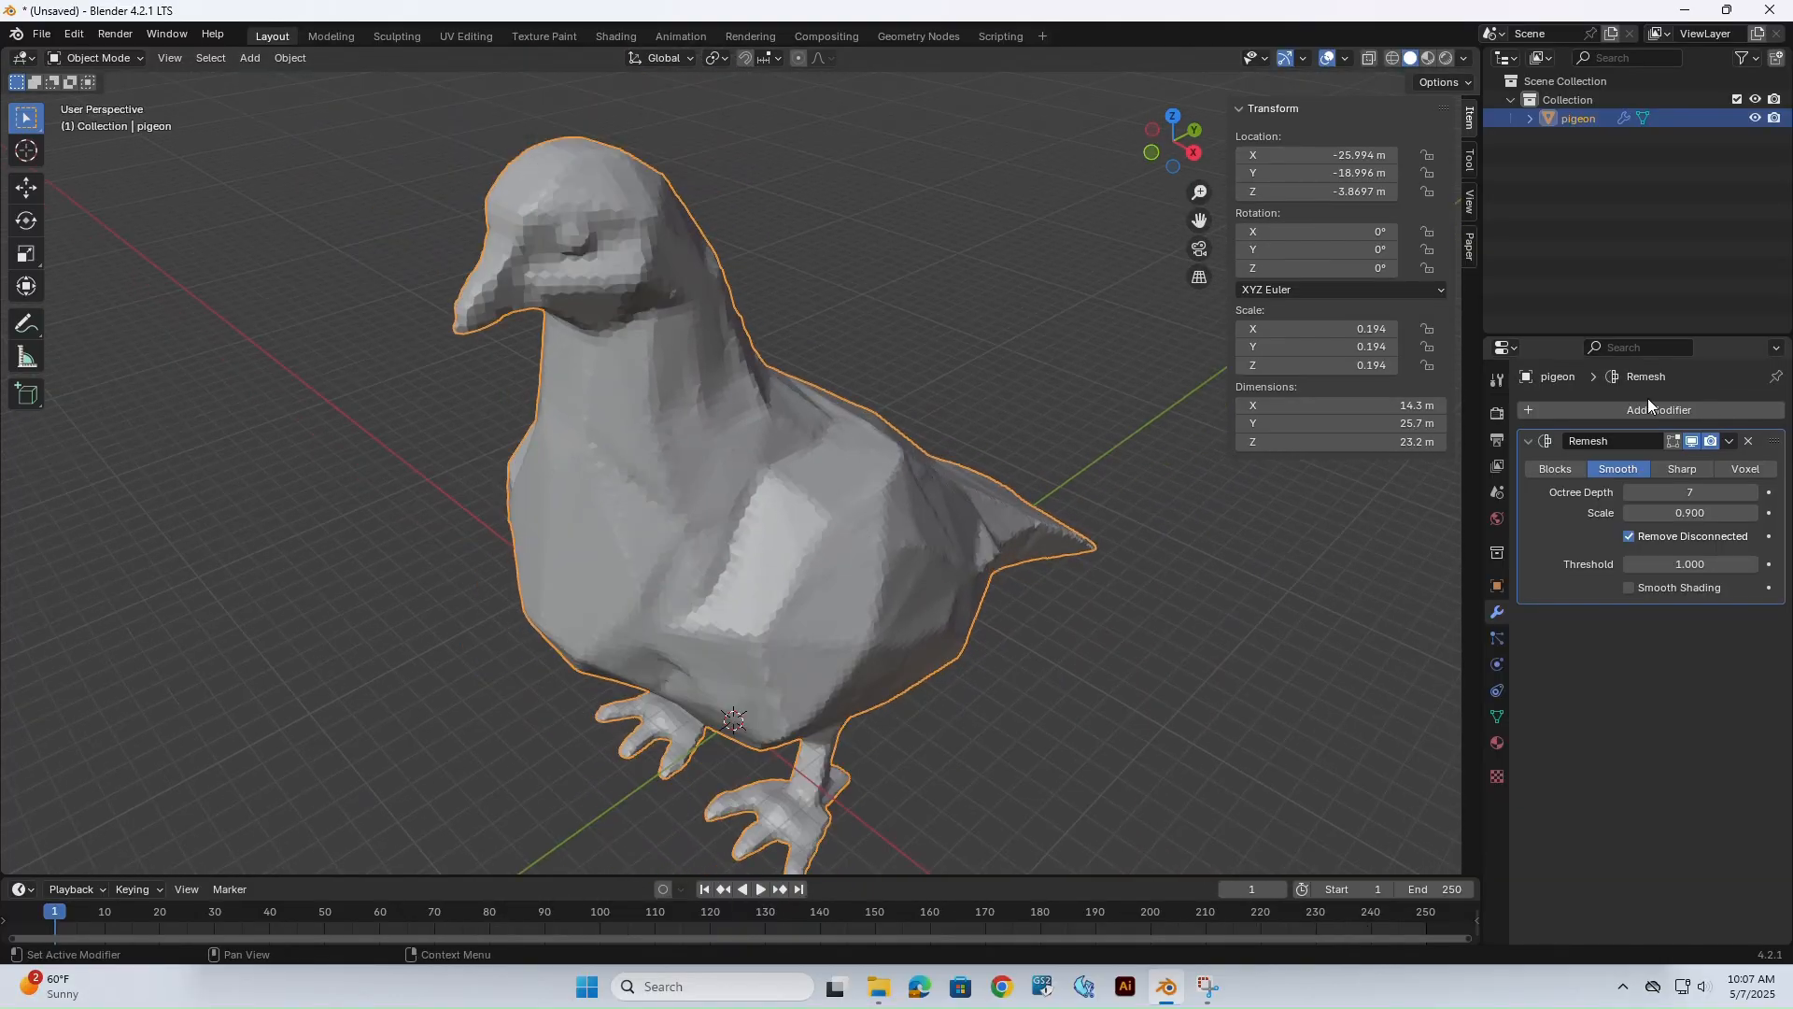
# Add a Decimate modifier after the Remesh and set its Collapse Ratio to 0.1.
pyautogui.click(1600, 413)
pyautogui.moveTo(1600, 414)
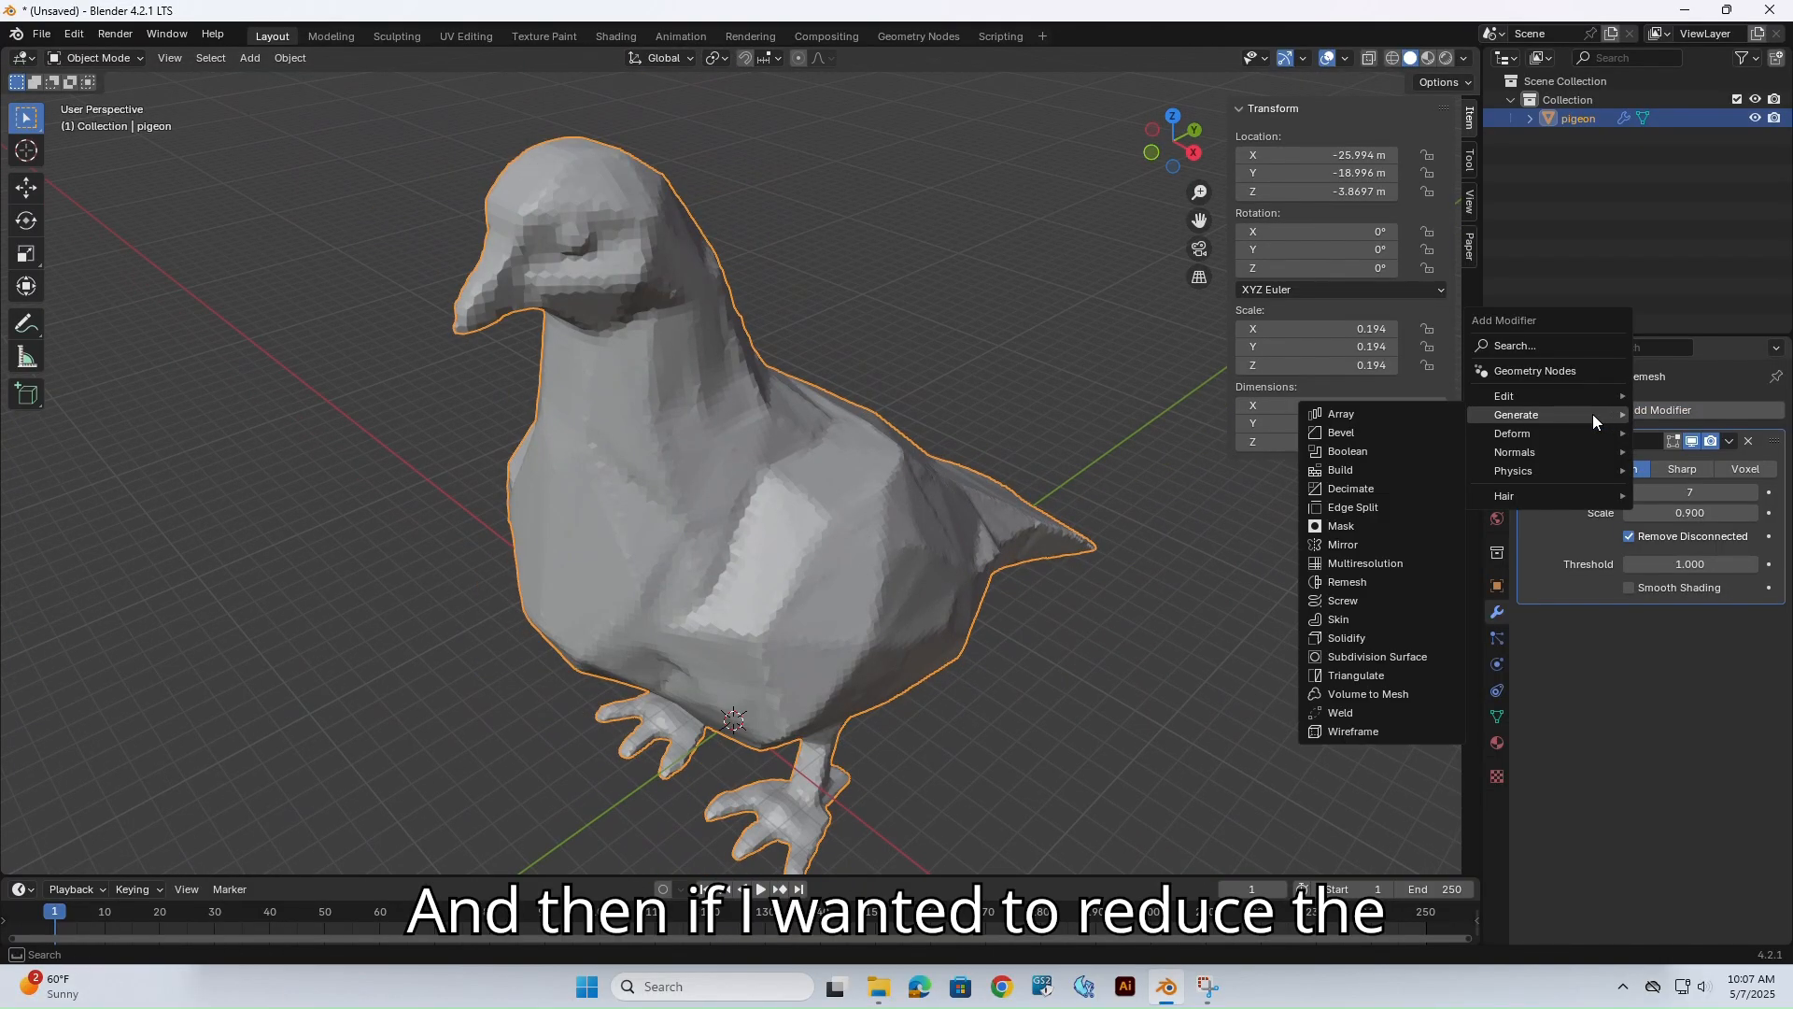
pyautogui.click(1375, 490)
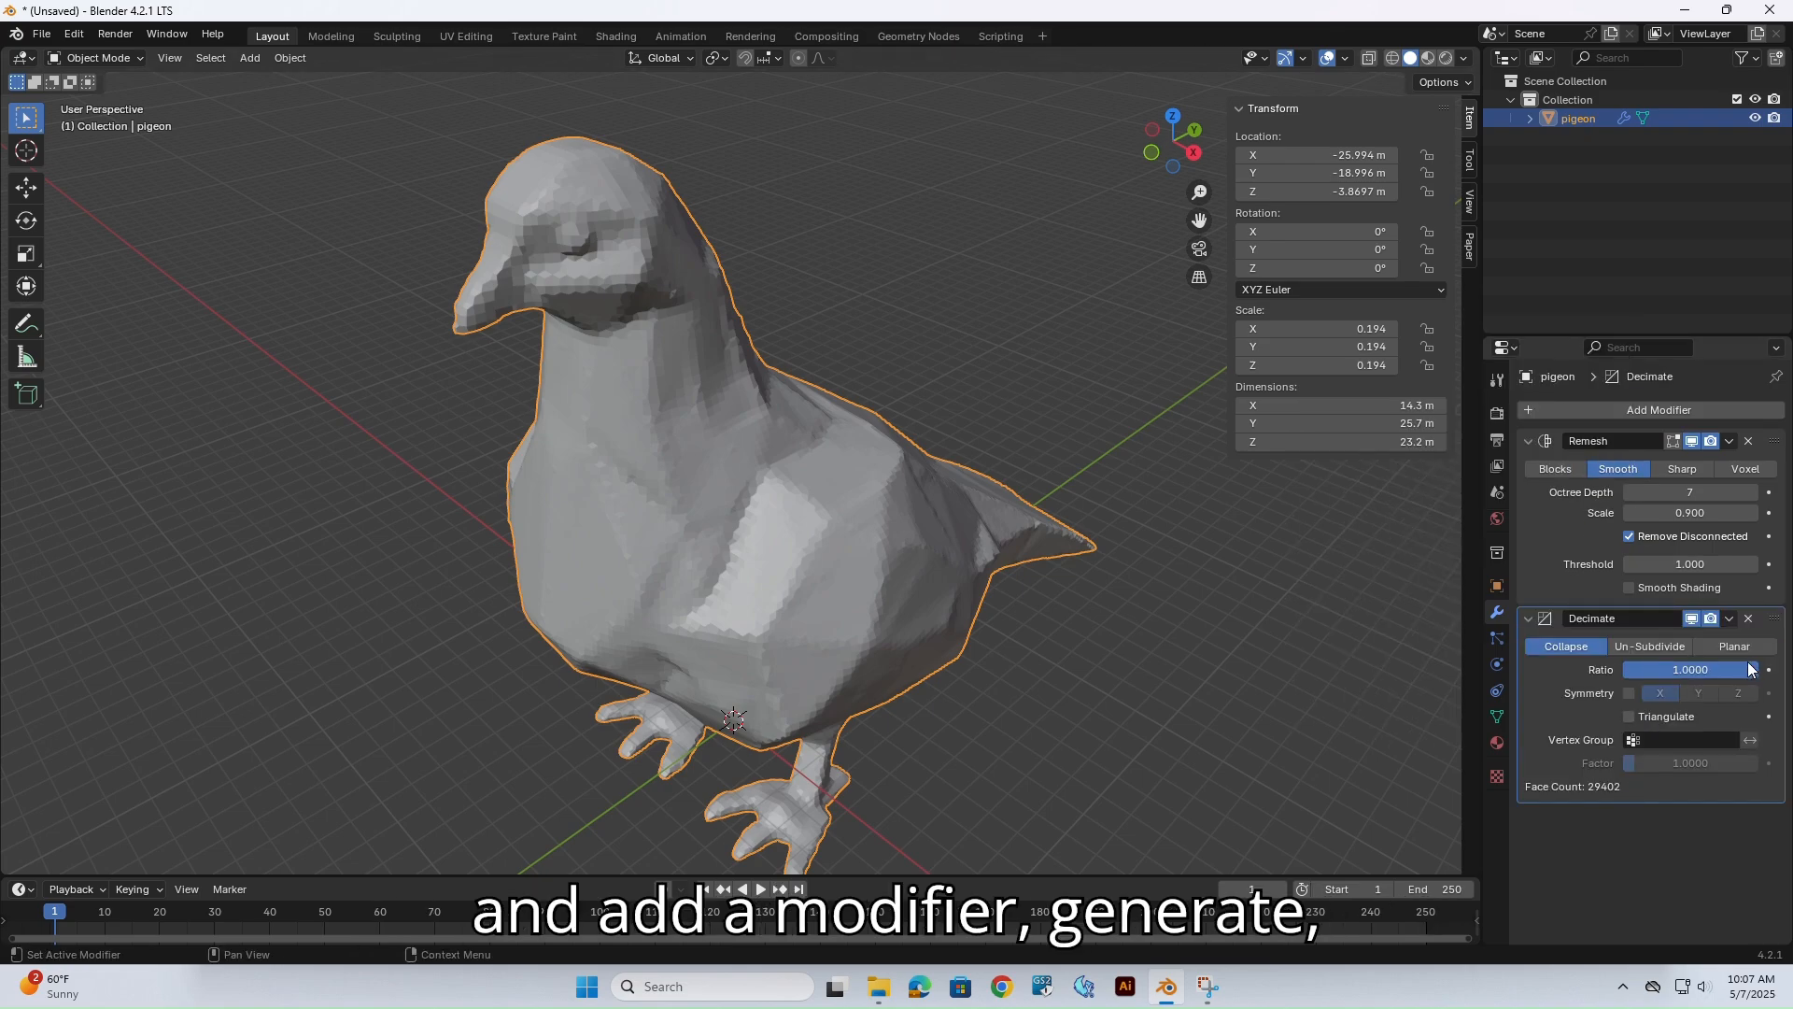
pyautogui.click(1703, 672)
pyautogui.write('0.1')
pyautogui.press('Return')
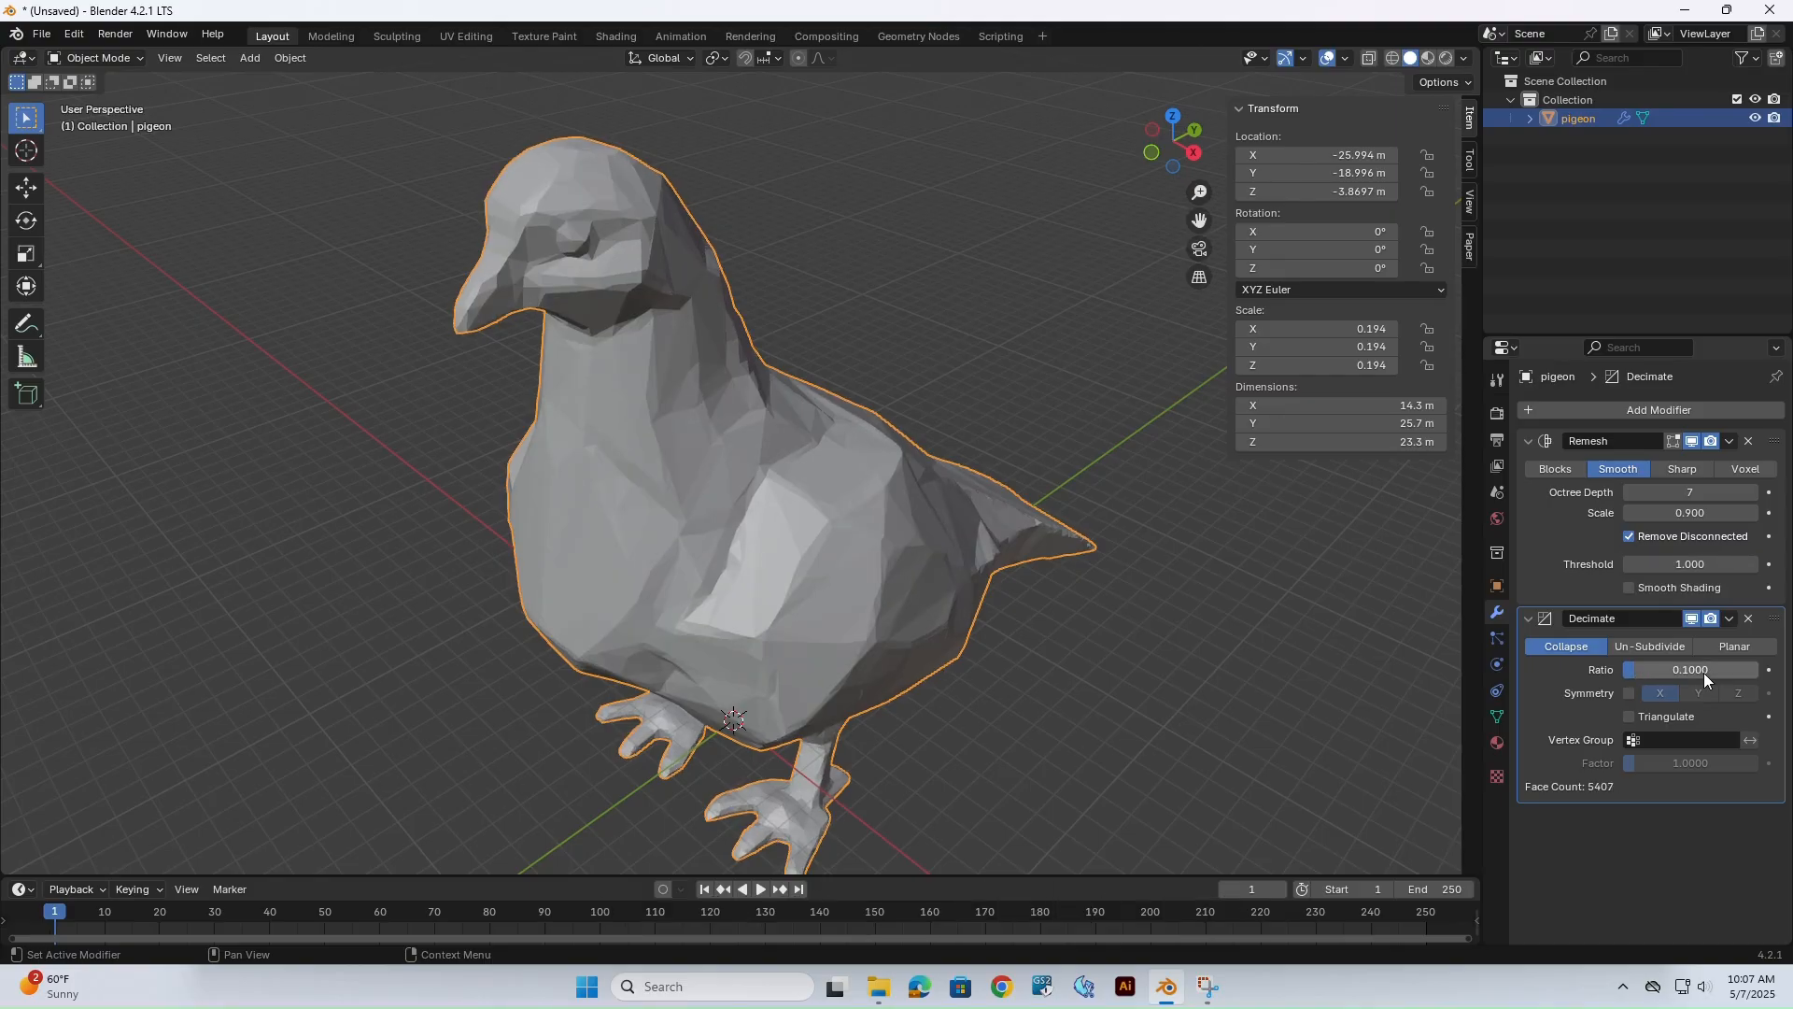
pyautogui.moveTo(1117, 642); pyautogui.dragTo(1074, 644, button='middle')
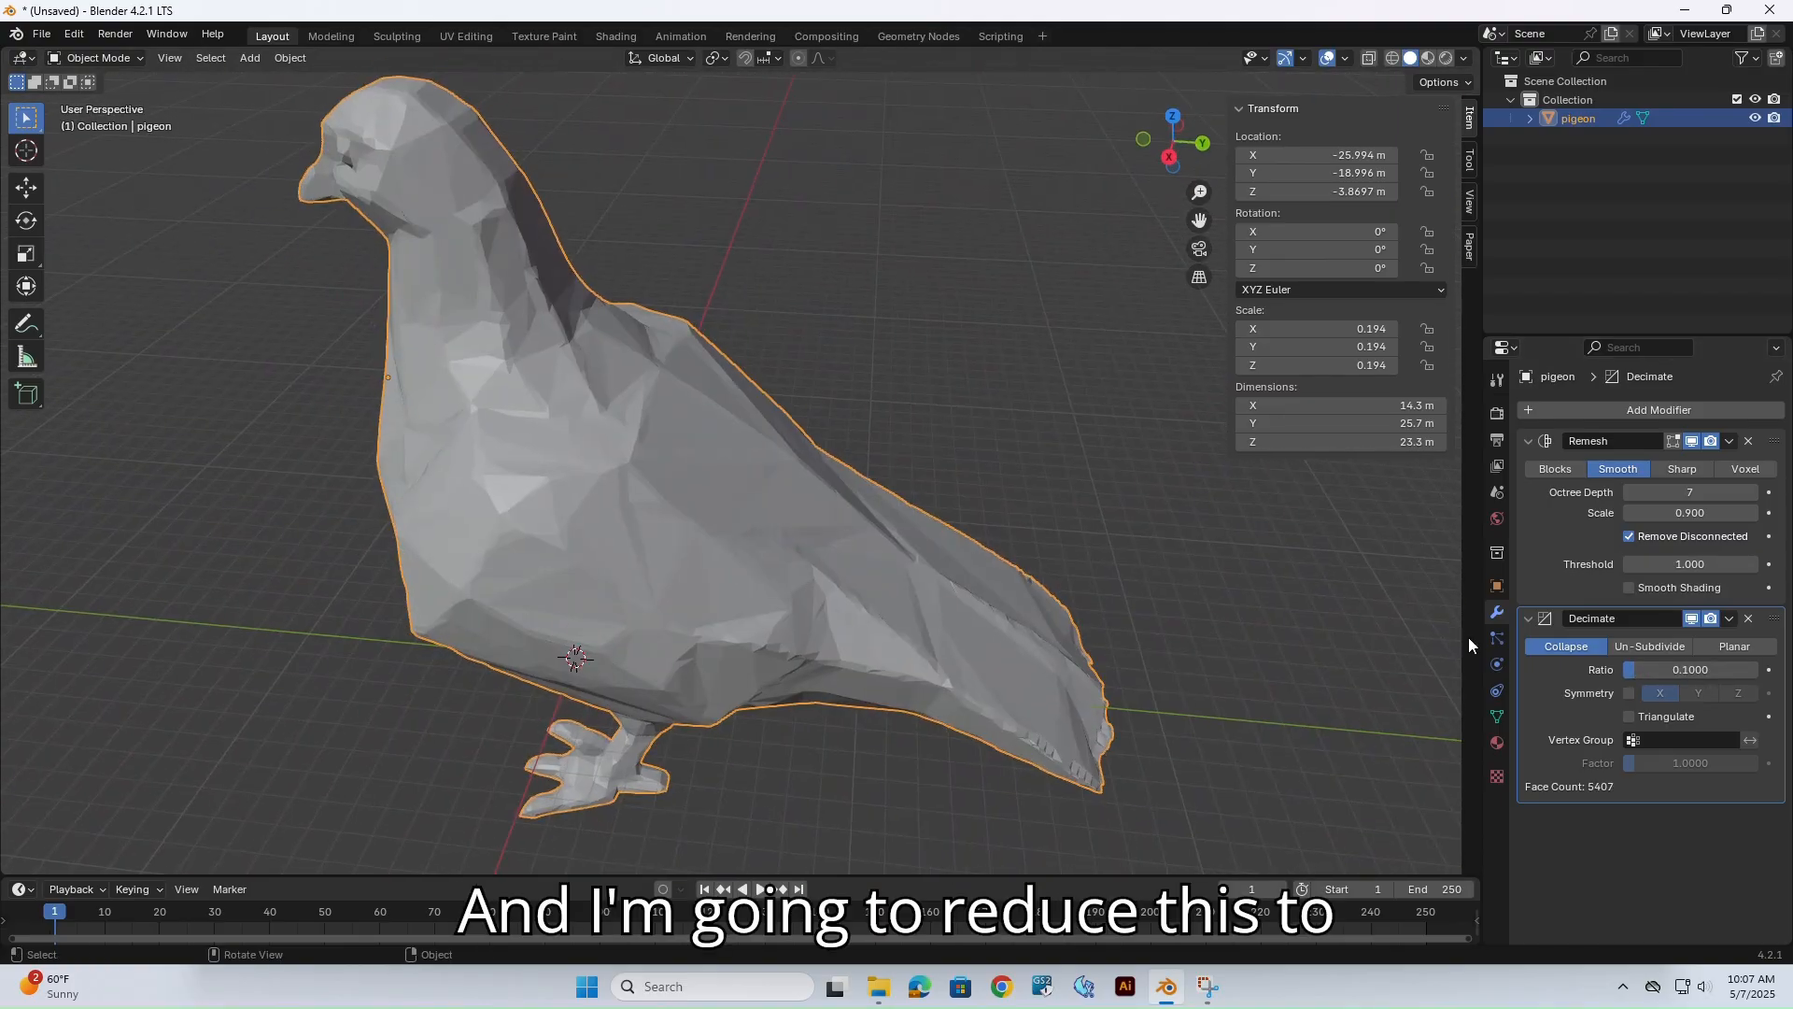
# Try a Decimate Ratio of 0, set it to 0.01 instead, and view the low-poly pigeon from several sides.
pyautogui.moveTo(1690, 669); pyautogui.dragTo(1623, 668)
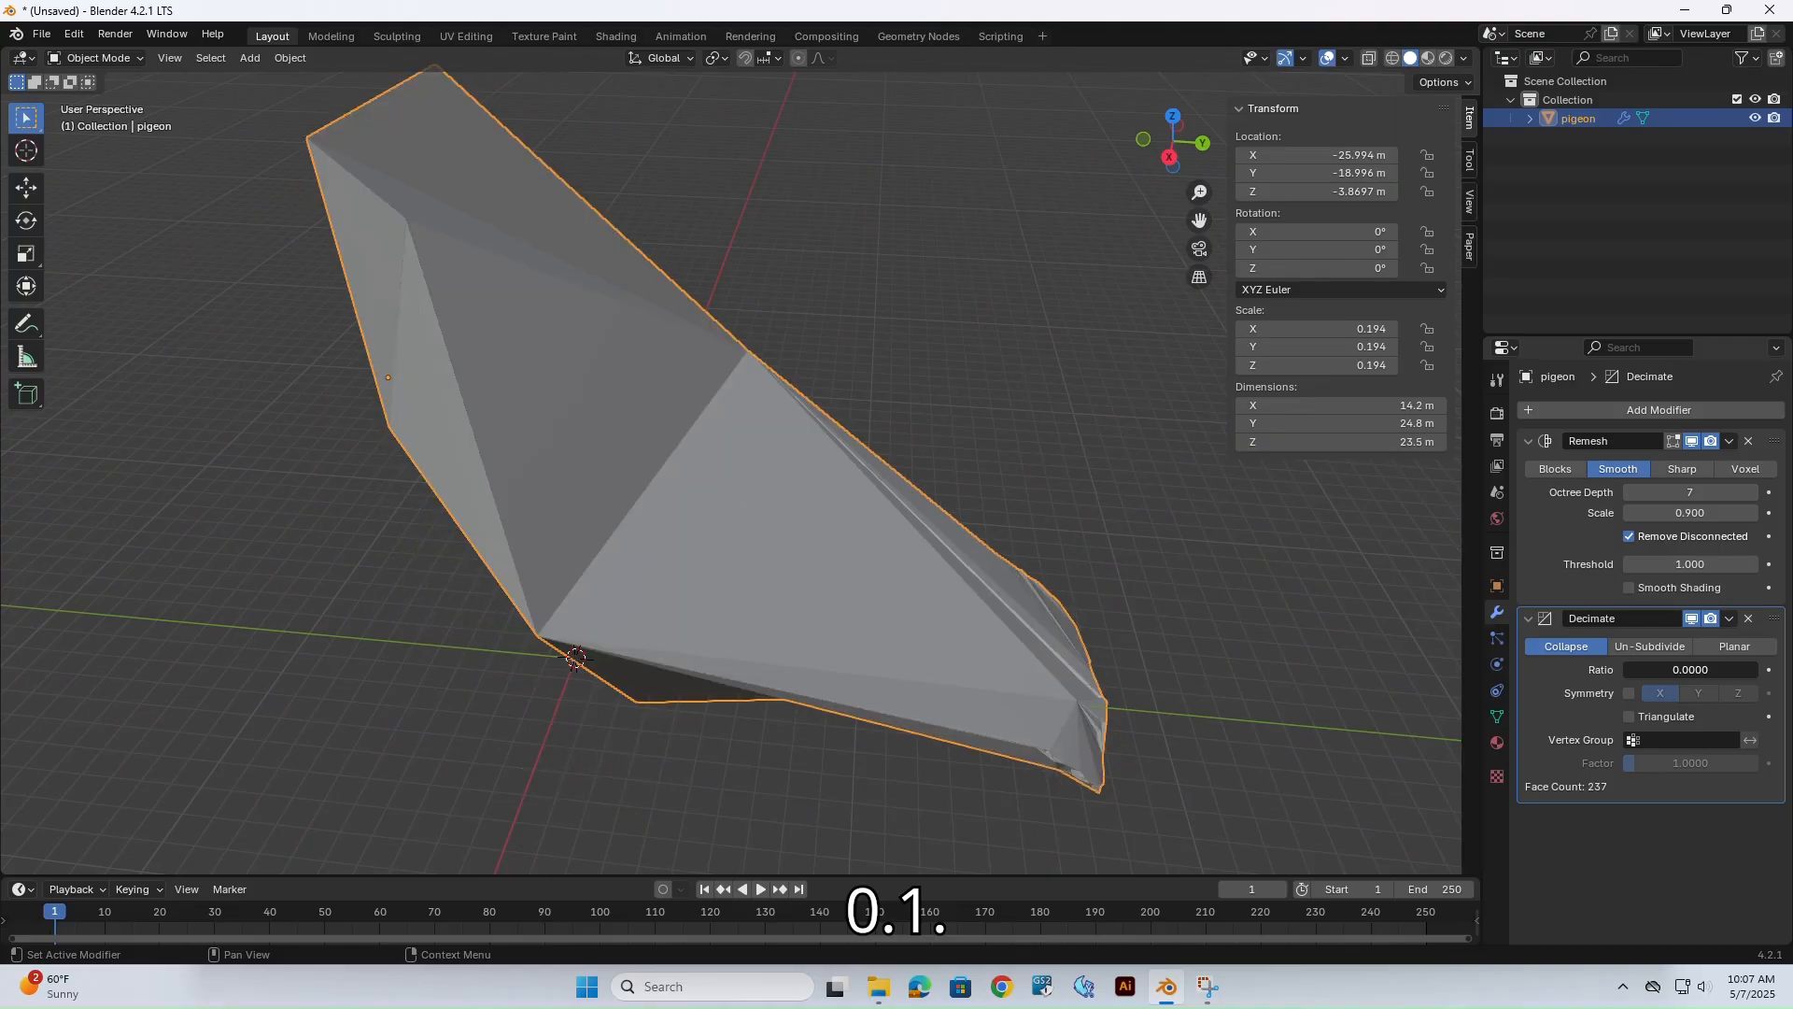
pyautogui.click(1676, 673)
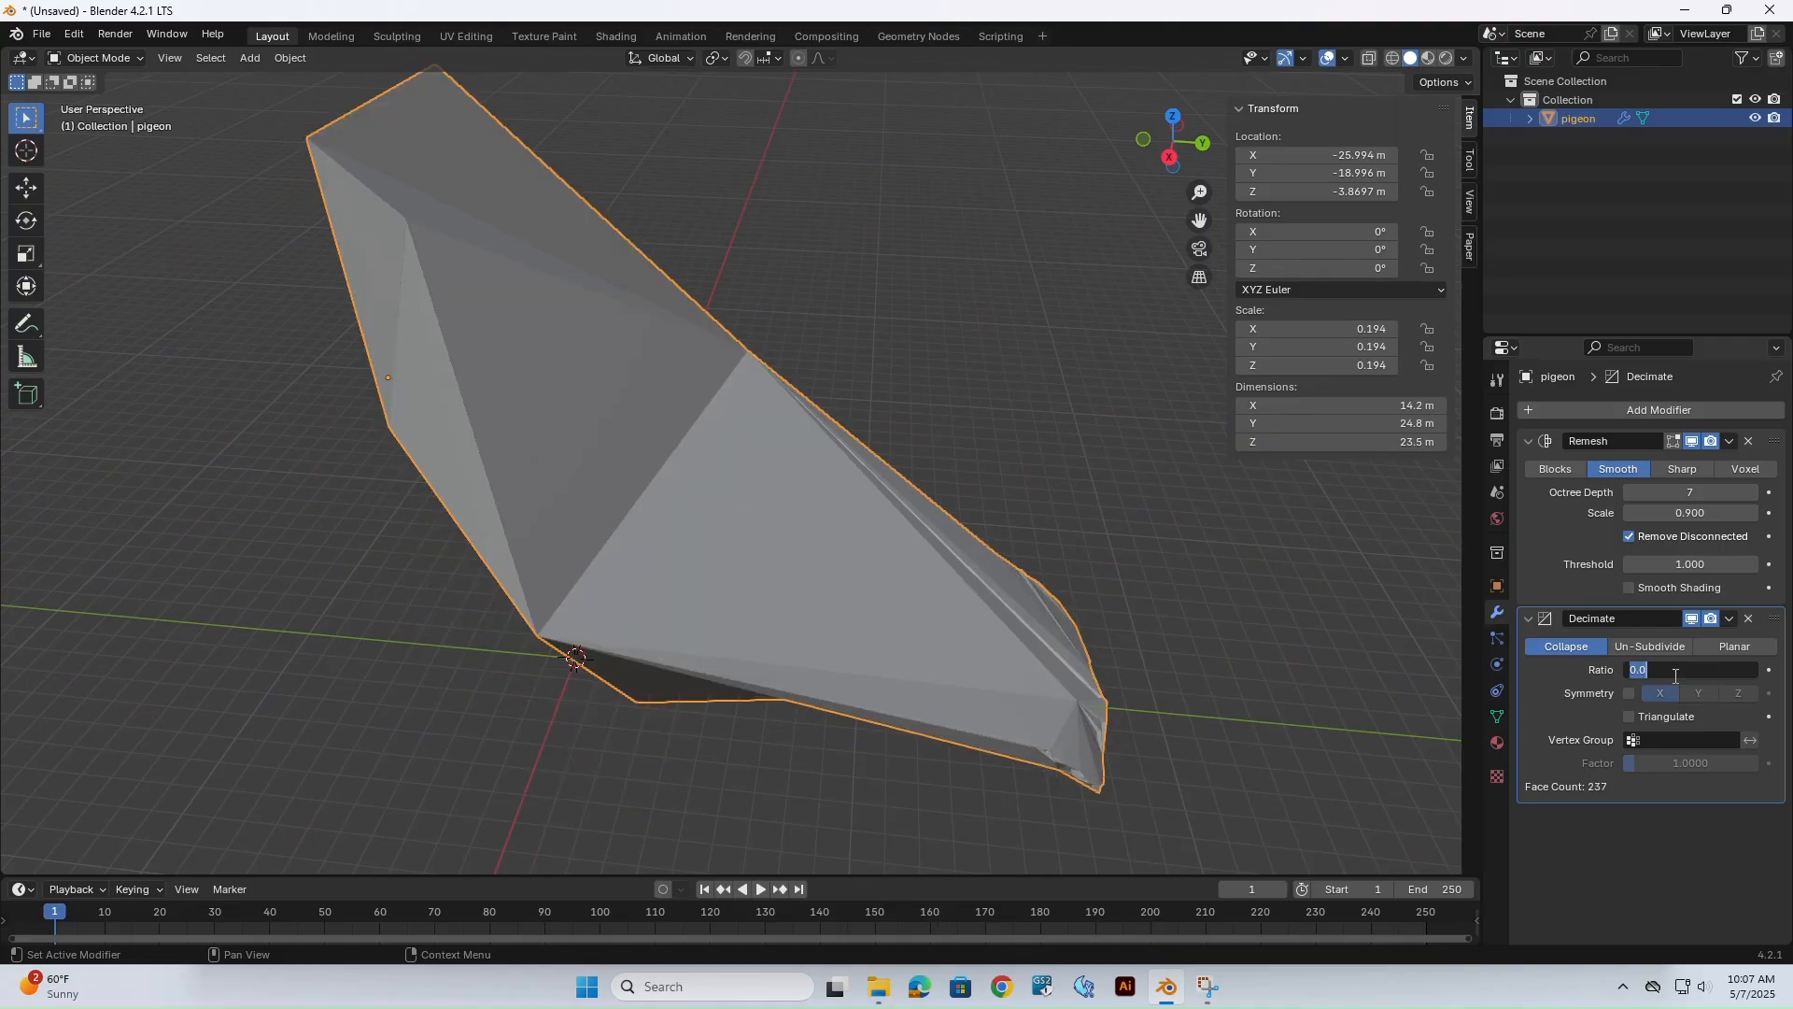
pyautogui.write('0.01')
pyautogui.press('Return')
pyautogui.moveTo(880, 495); pyautogui.dragTo(827, 392, button='middle')
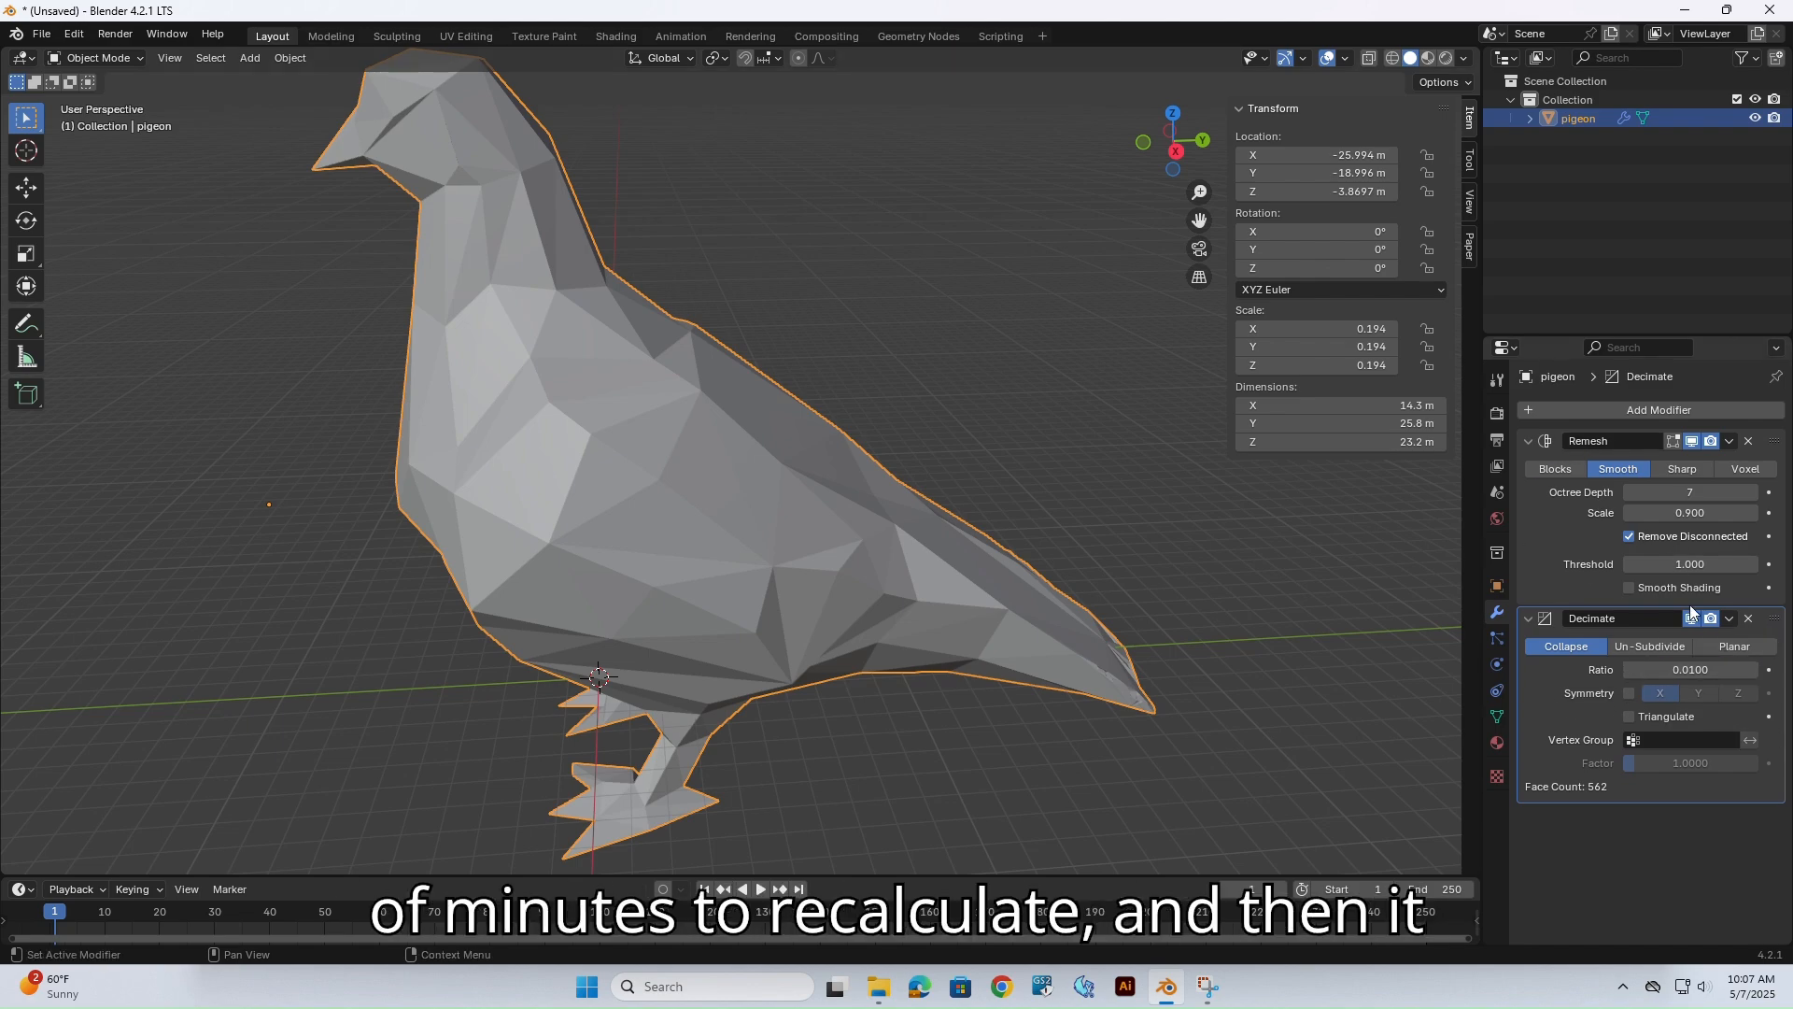
pyautogui.moveTo(928, 529); pyautogui.dragTo(966, 411, button='middle')
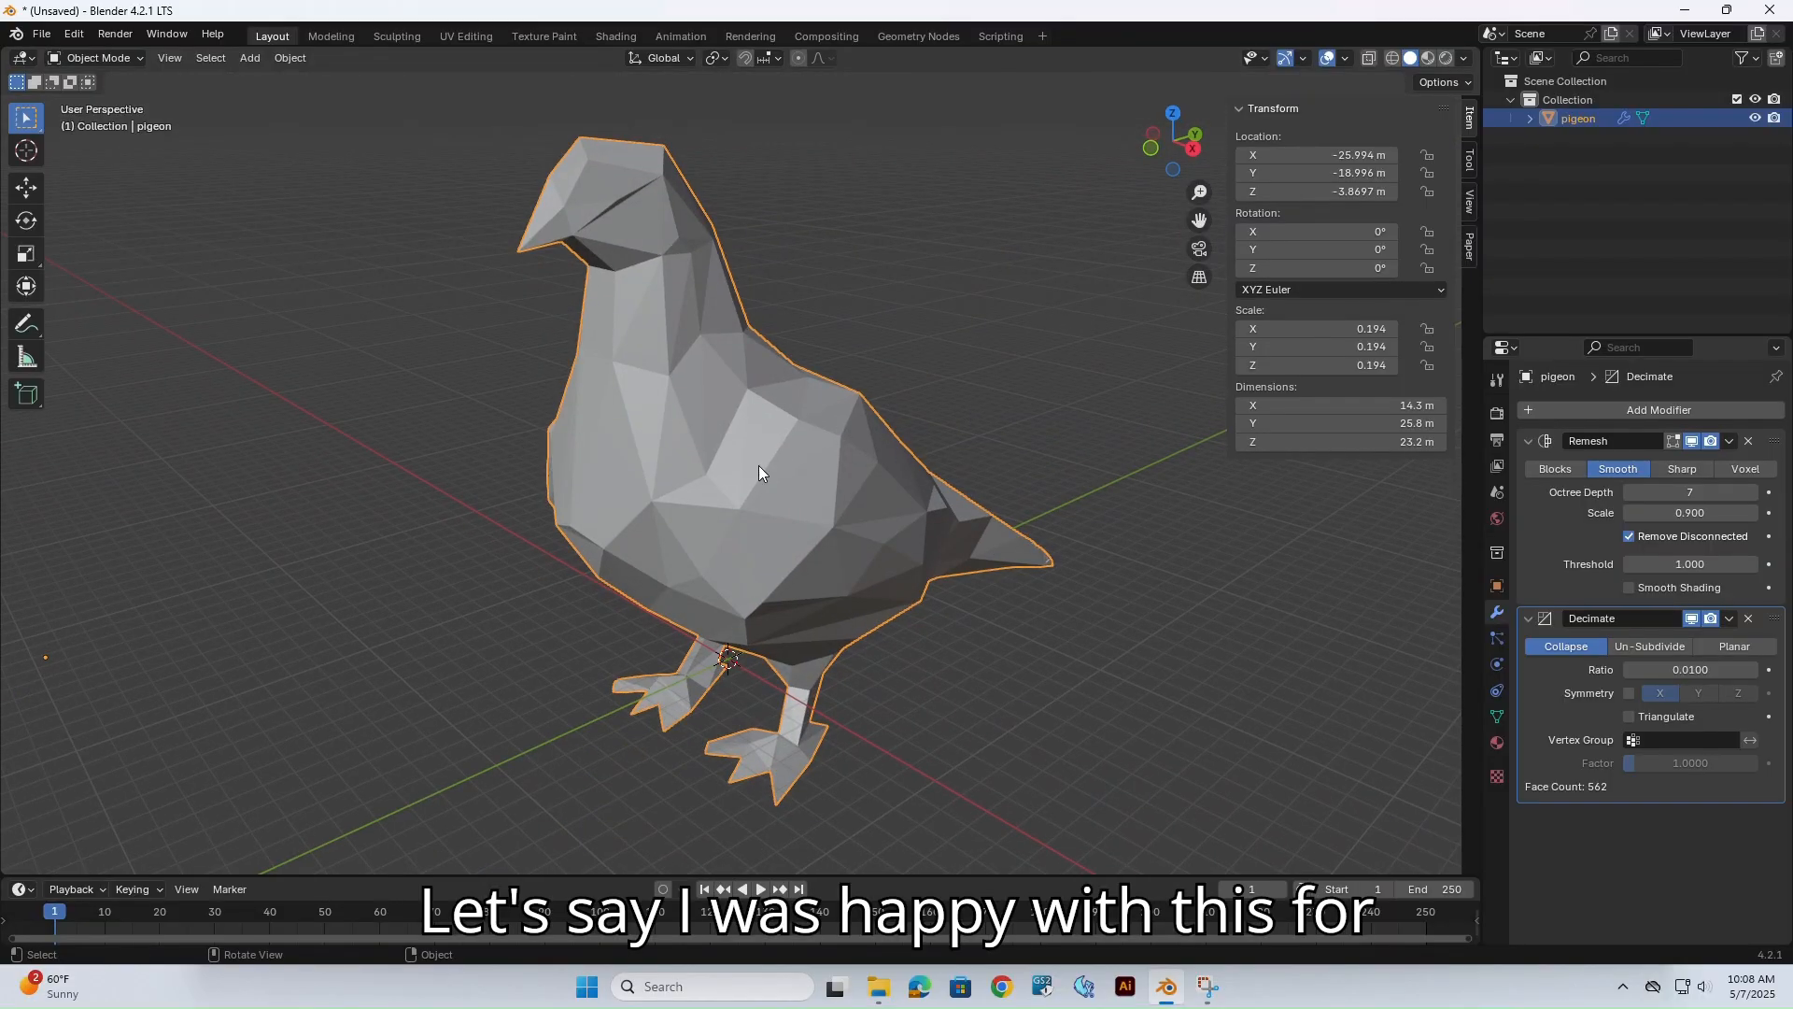
# Add a Subdivision Surface modifier to the decimated pigeon and view the result from the front.
pyautogui.click(1606, 409)
pyautogui.moveTo(1607, 410)
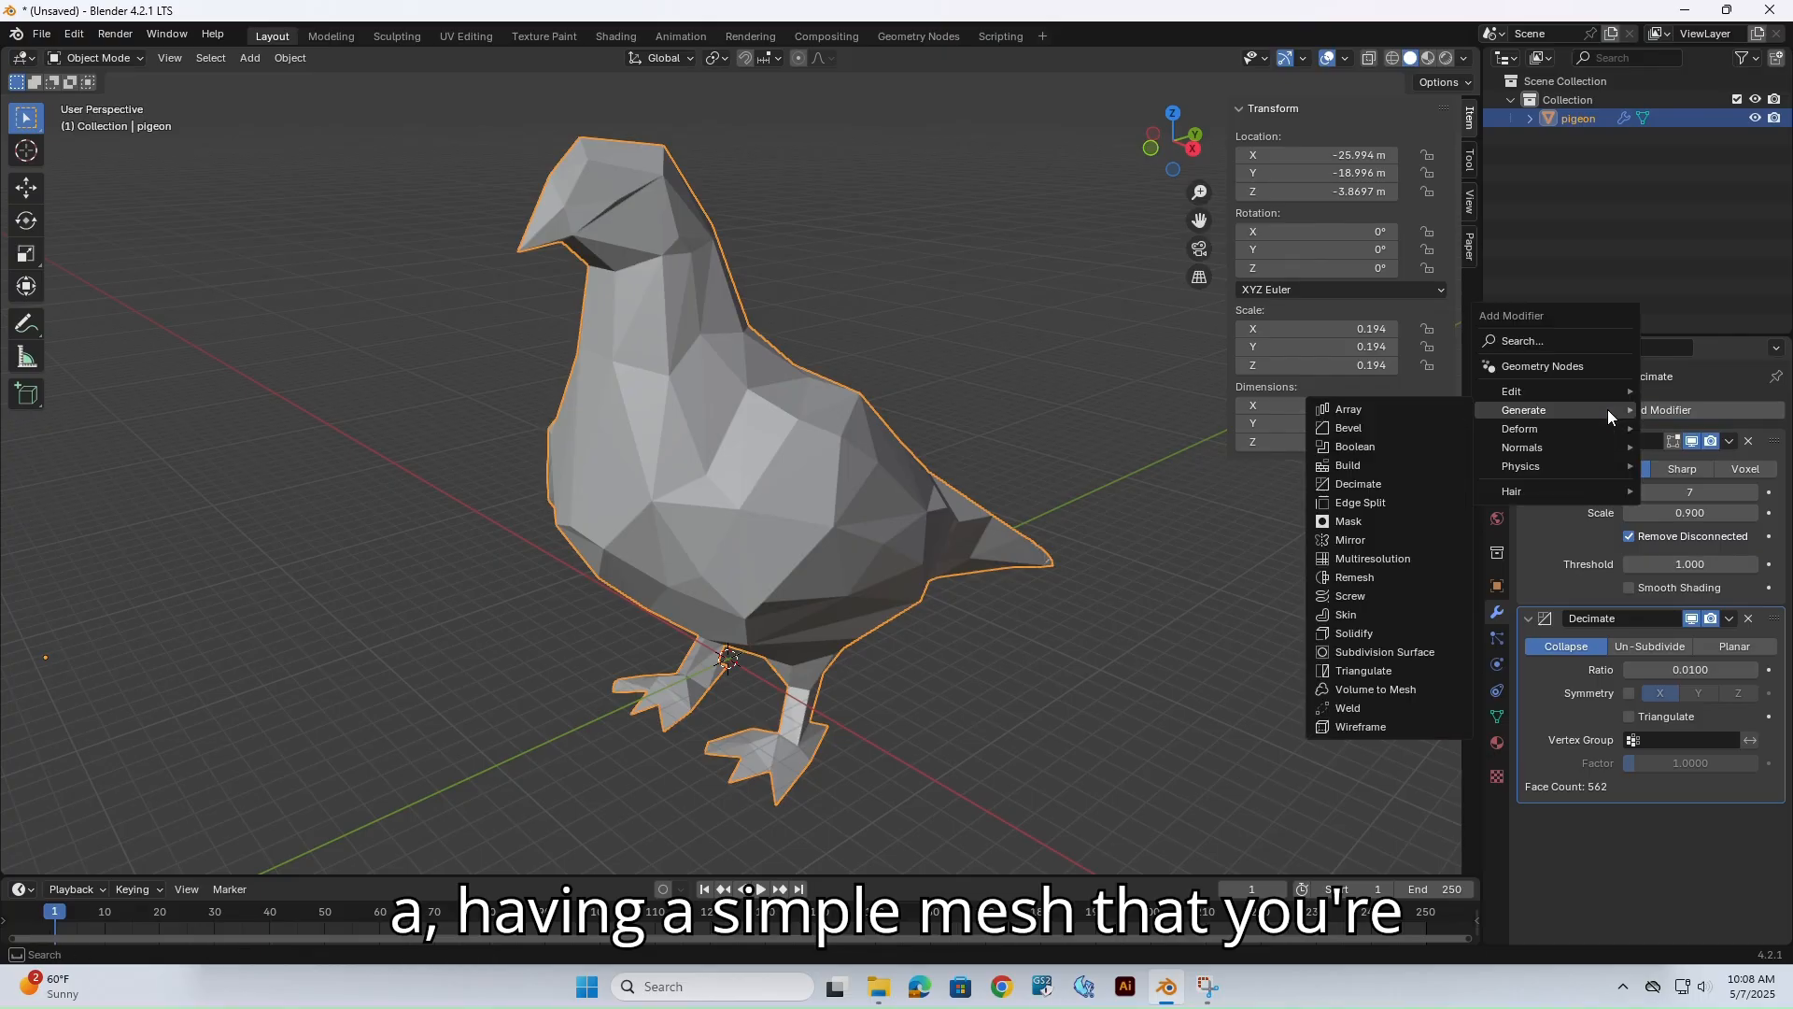
pyautogui.click(1403, 653)
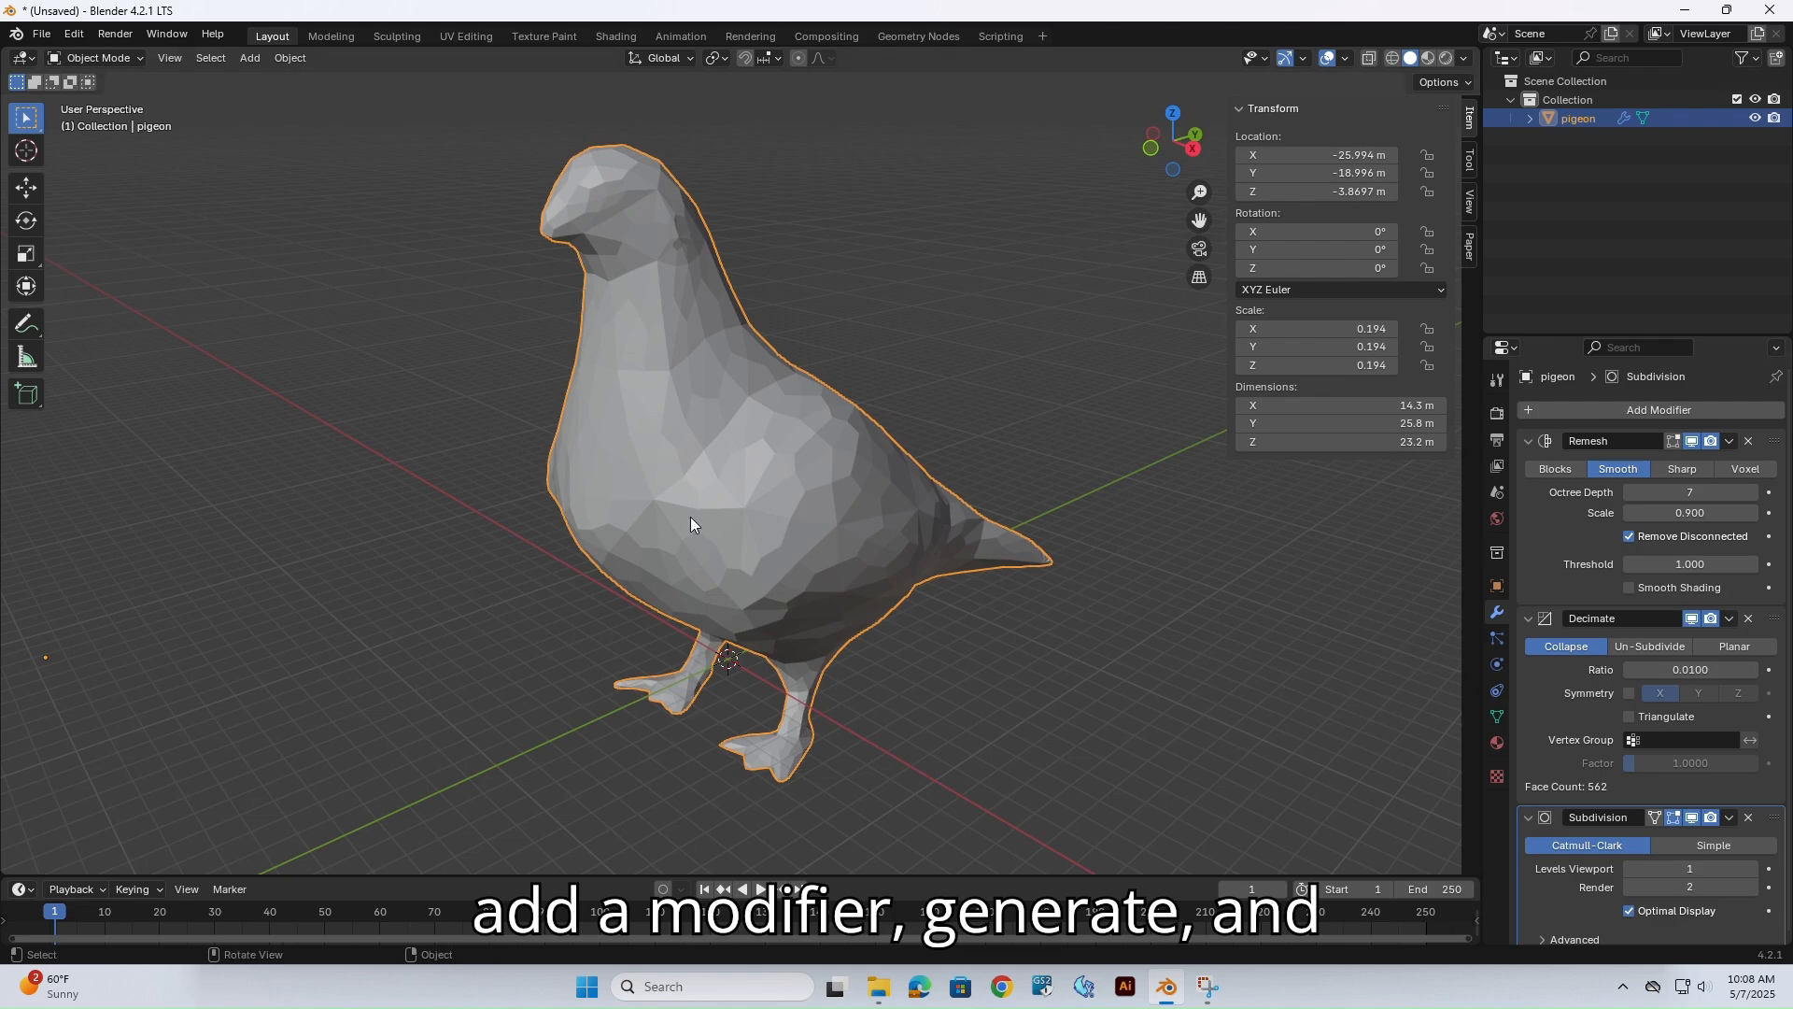
pyautogui.scroll(-3, 691, 517)
pyautogui.moveTo(691, 517); pyautogui.dragTo(1042, 598, button='middle')
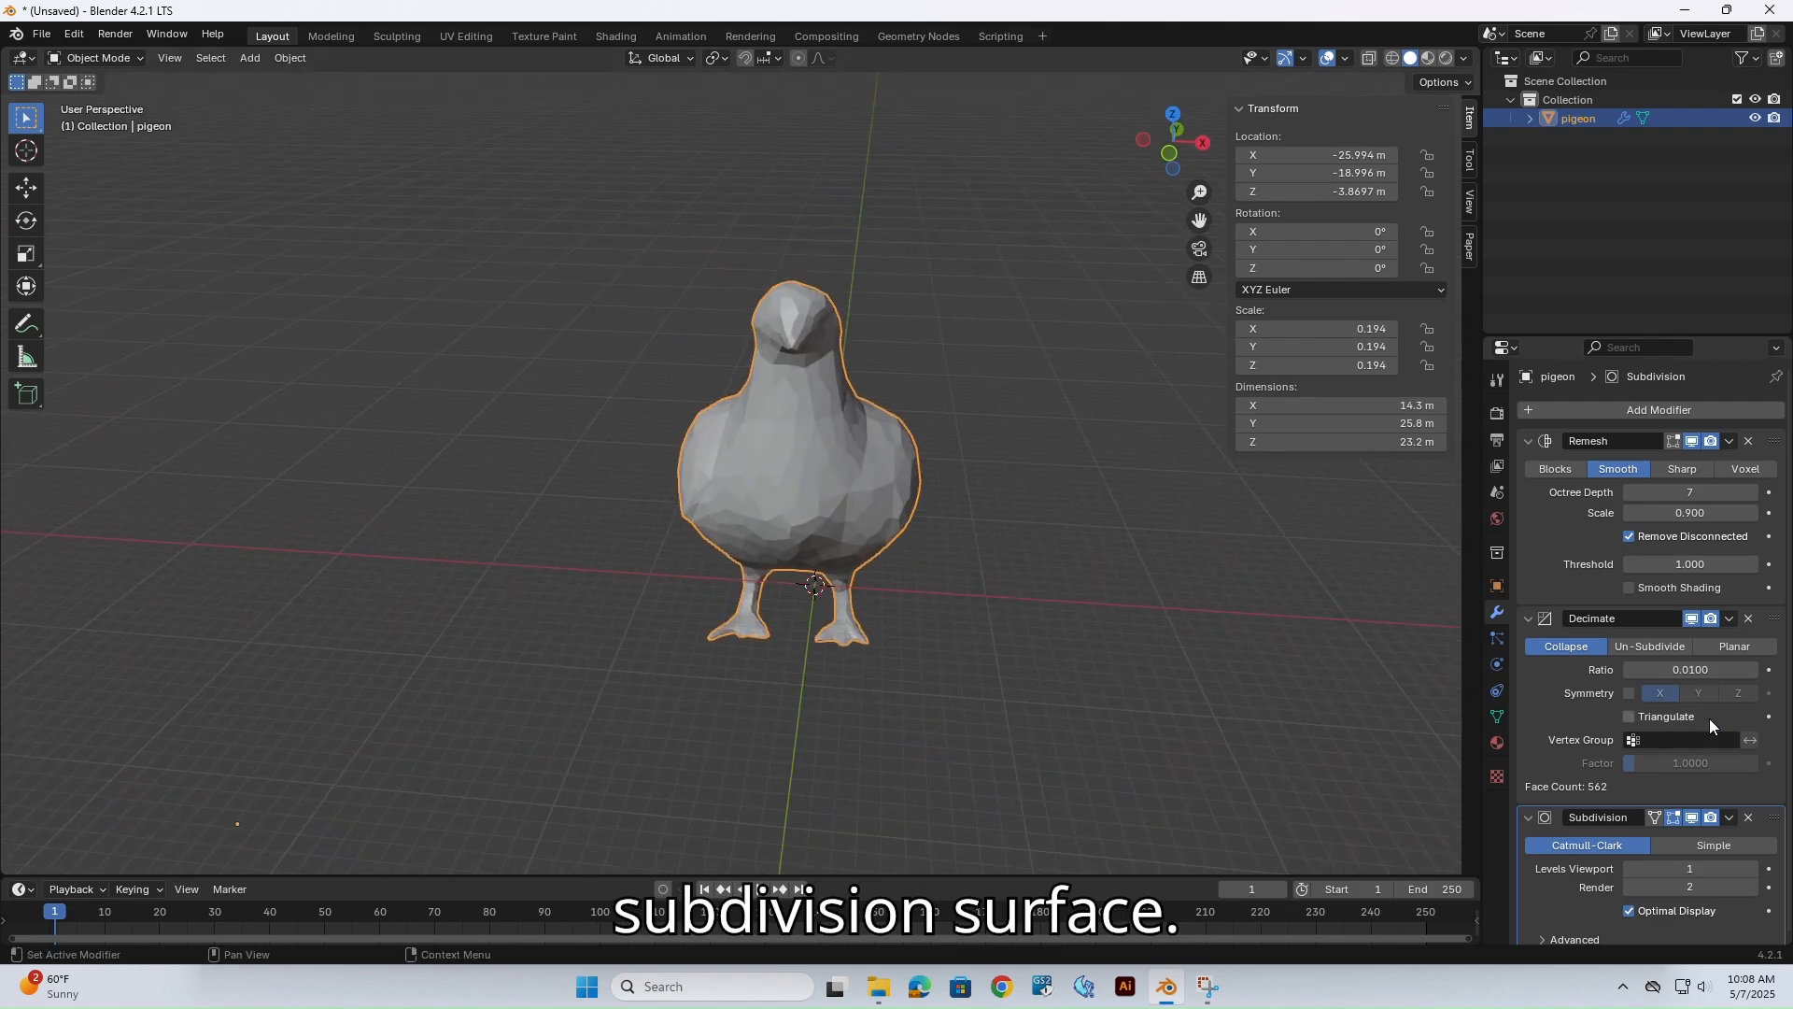
# Set the Decimate modifier's Ratio to 0.1 and view the subdivided pigeon at an angle.
pyautogui.click(1695, 669)
pyautogui.write('.1')
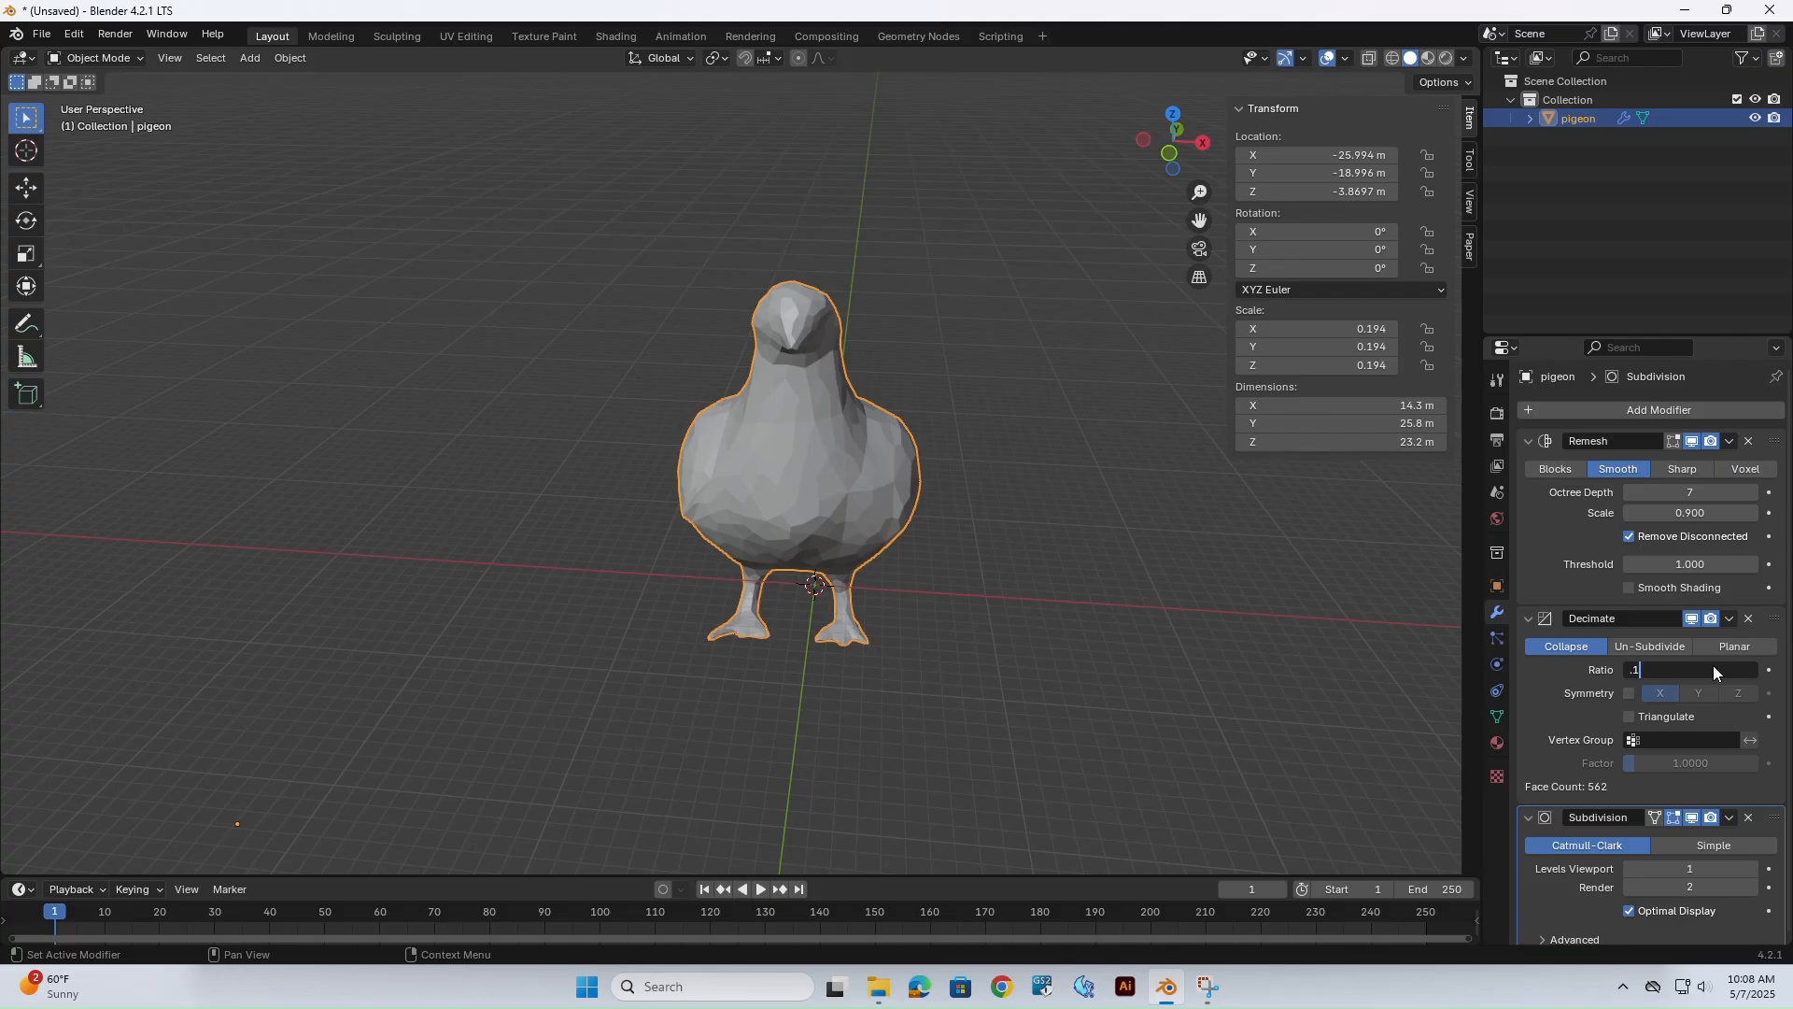
pyautogui.press('Return')
pyautogui.moveTo(1225, 562); pyautogui.dragTo(1026, 513, button='middle')
# Set the Decimate modifier's Ratio to 0.05 and view the subdivided pigeon up close.
pyautogui.click(1709, 665)
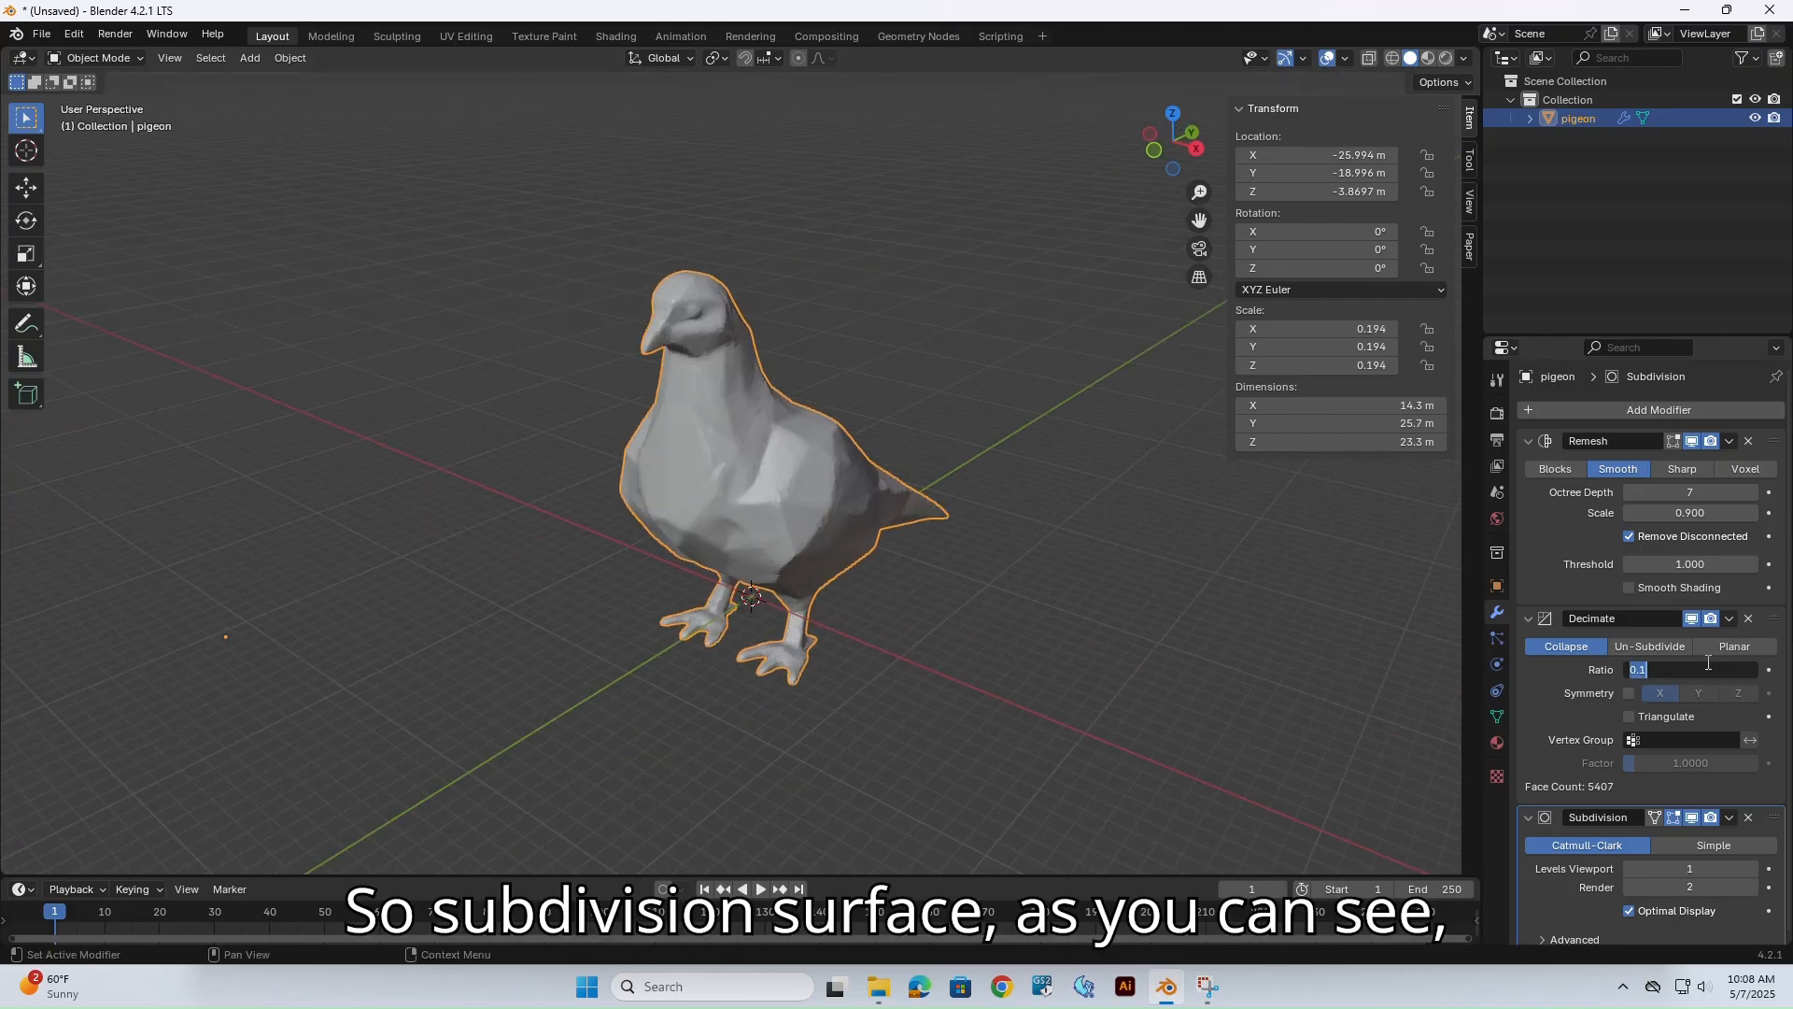
pyautogui.write('.05')
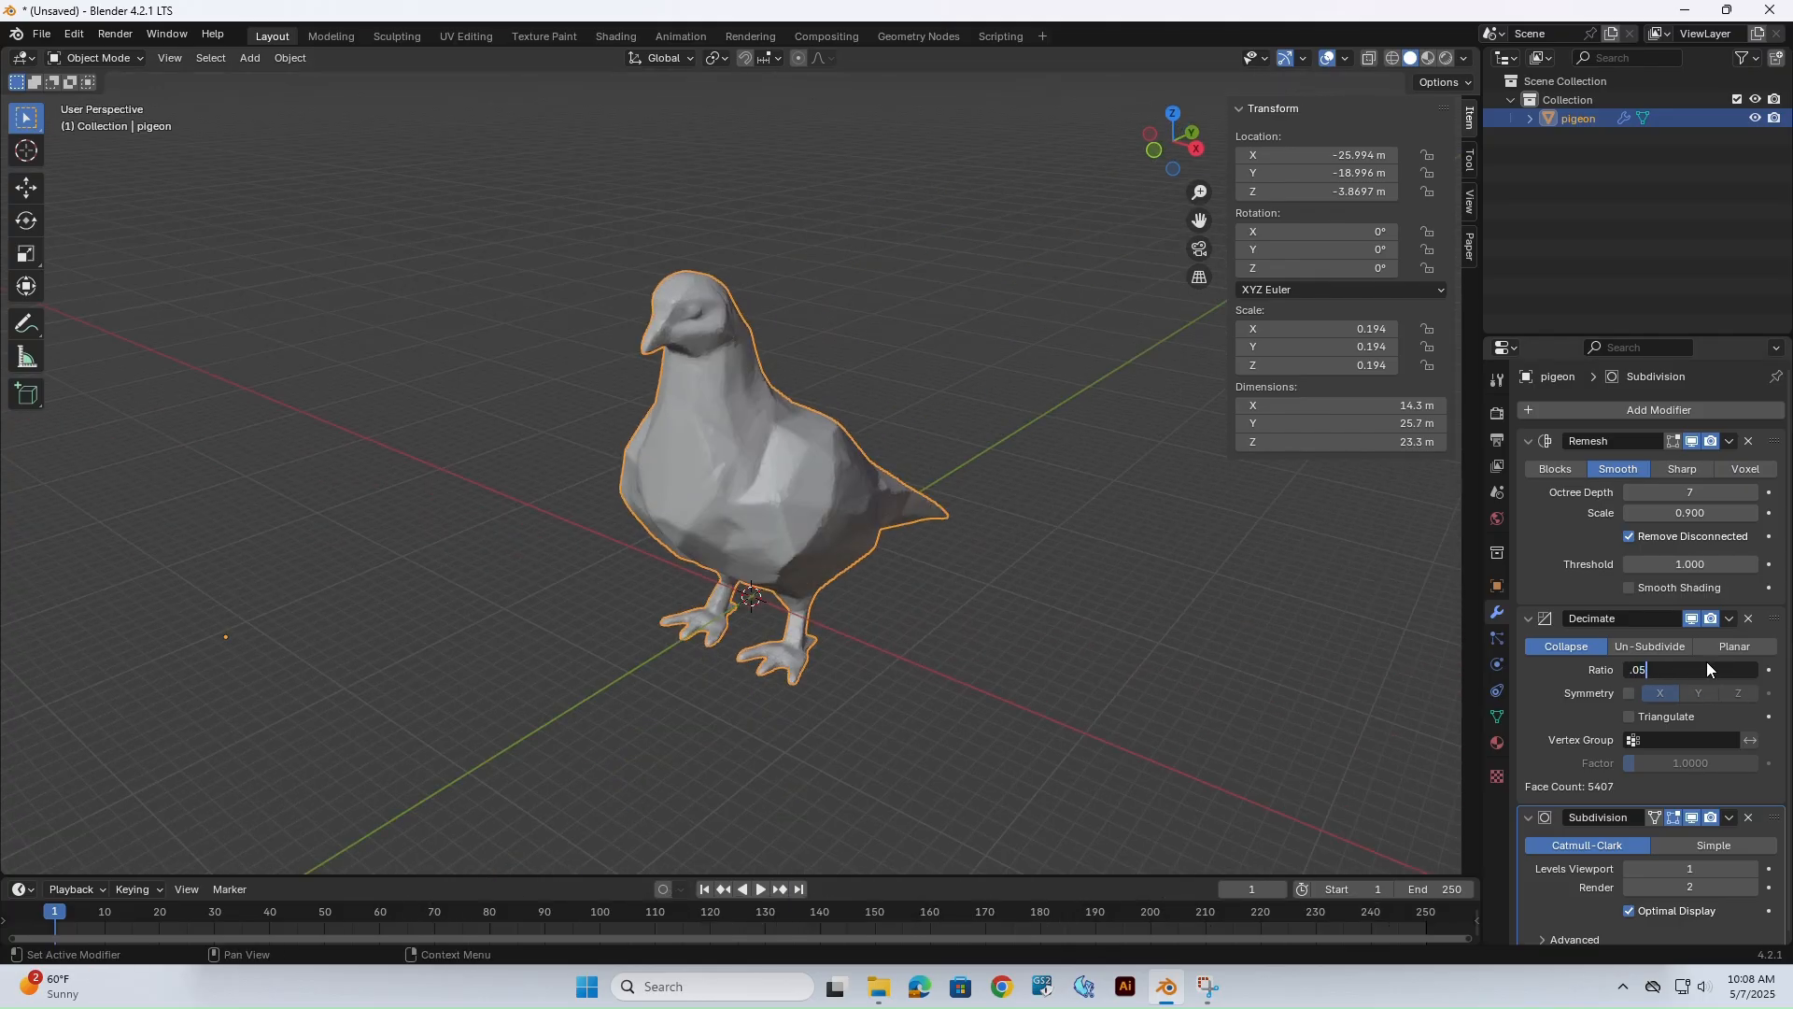
pyautogui.press('Return')
pyautogui.scroll(5, 971, 492)
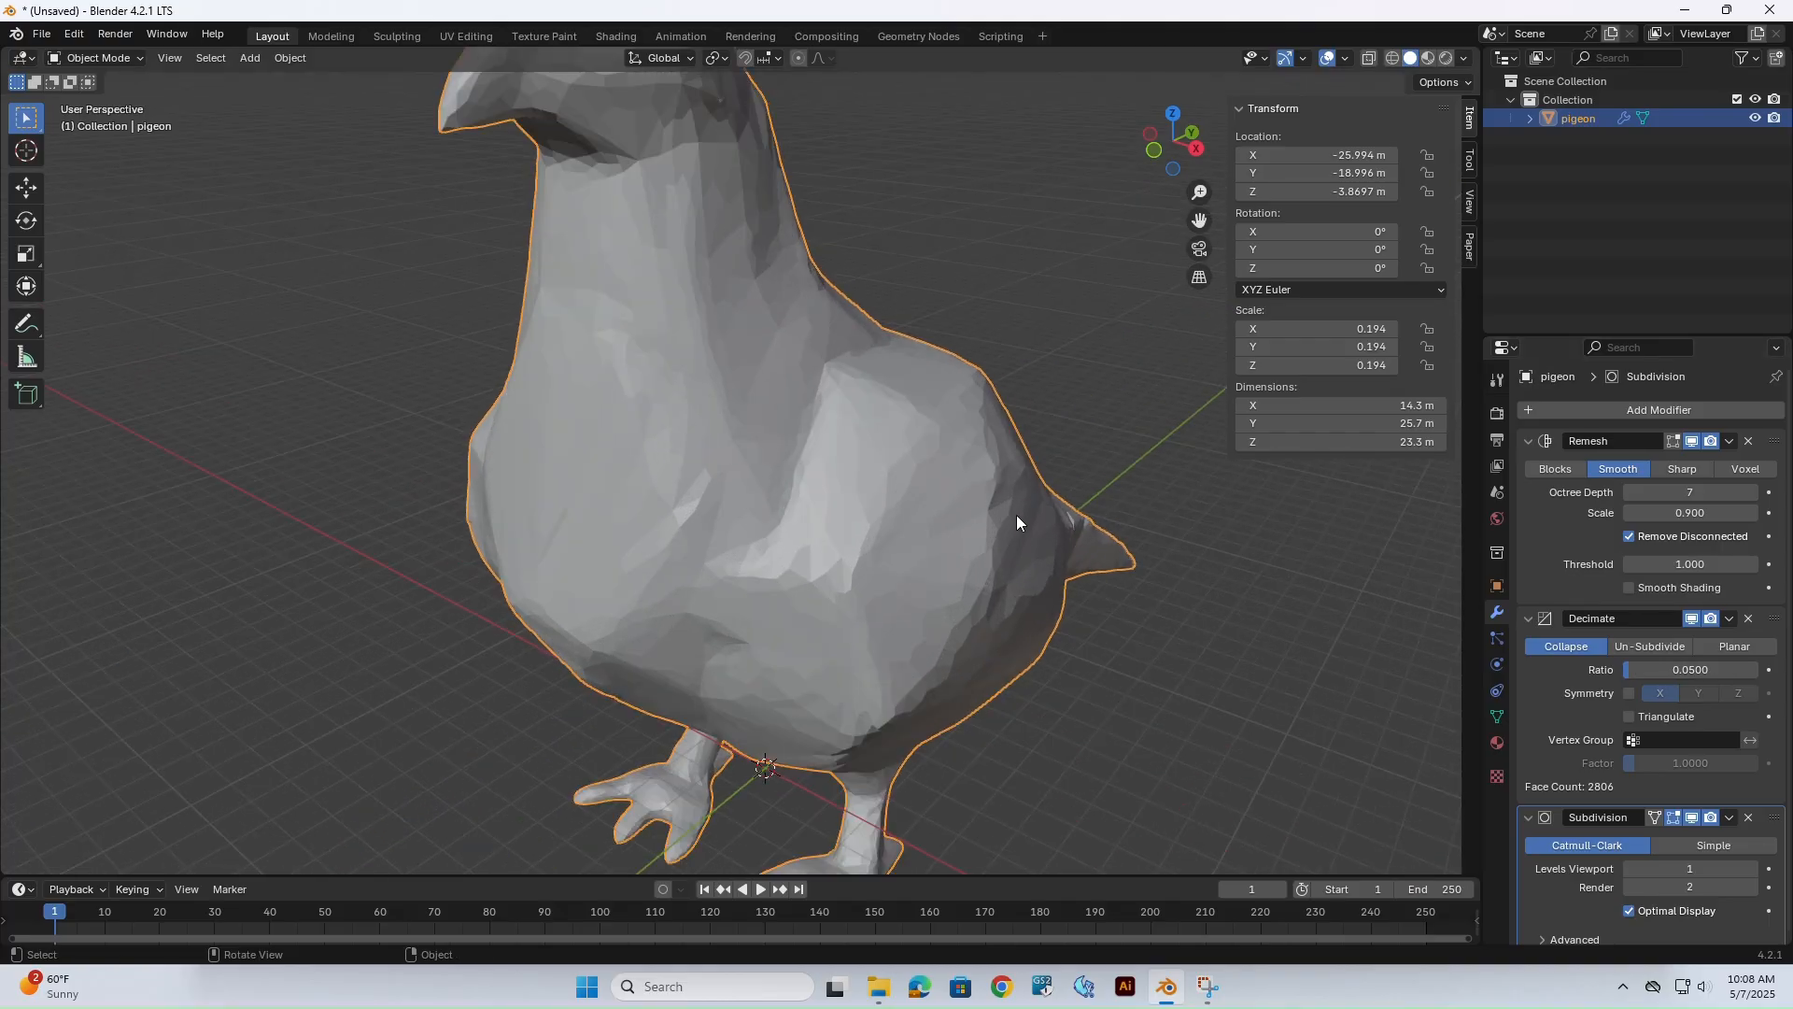
pyautogui.scroll(-3, 1016, 514)
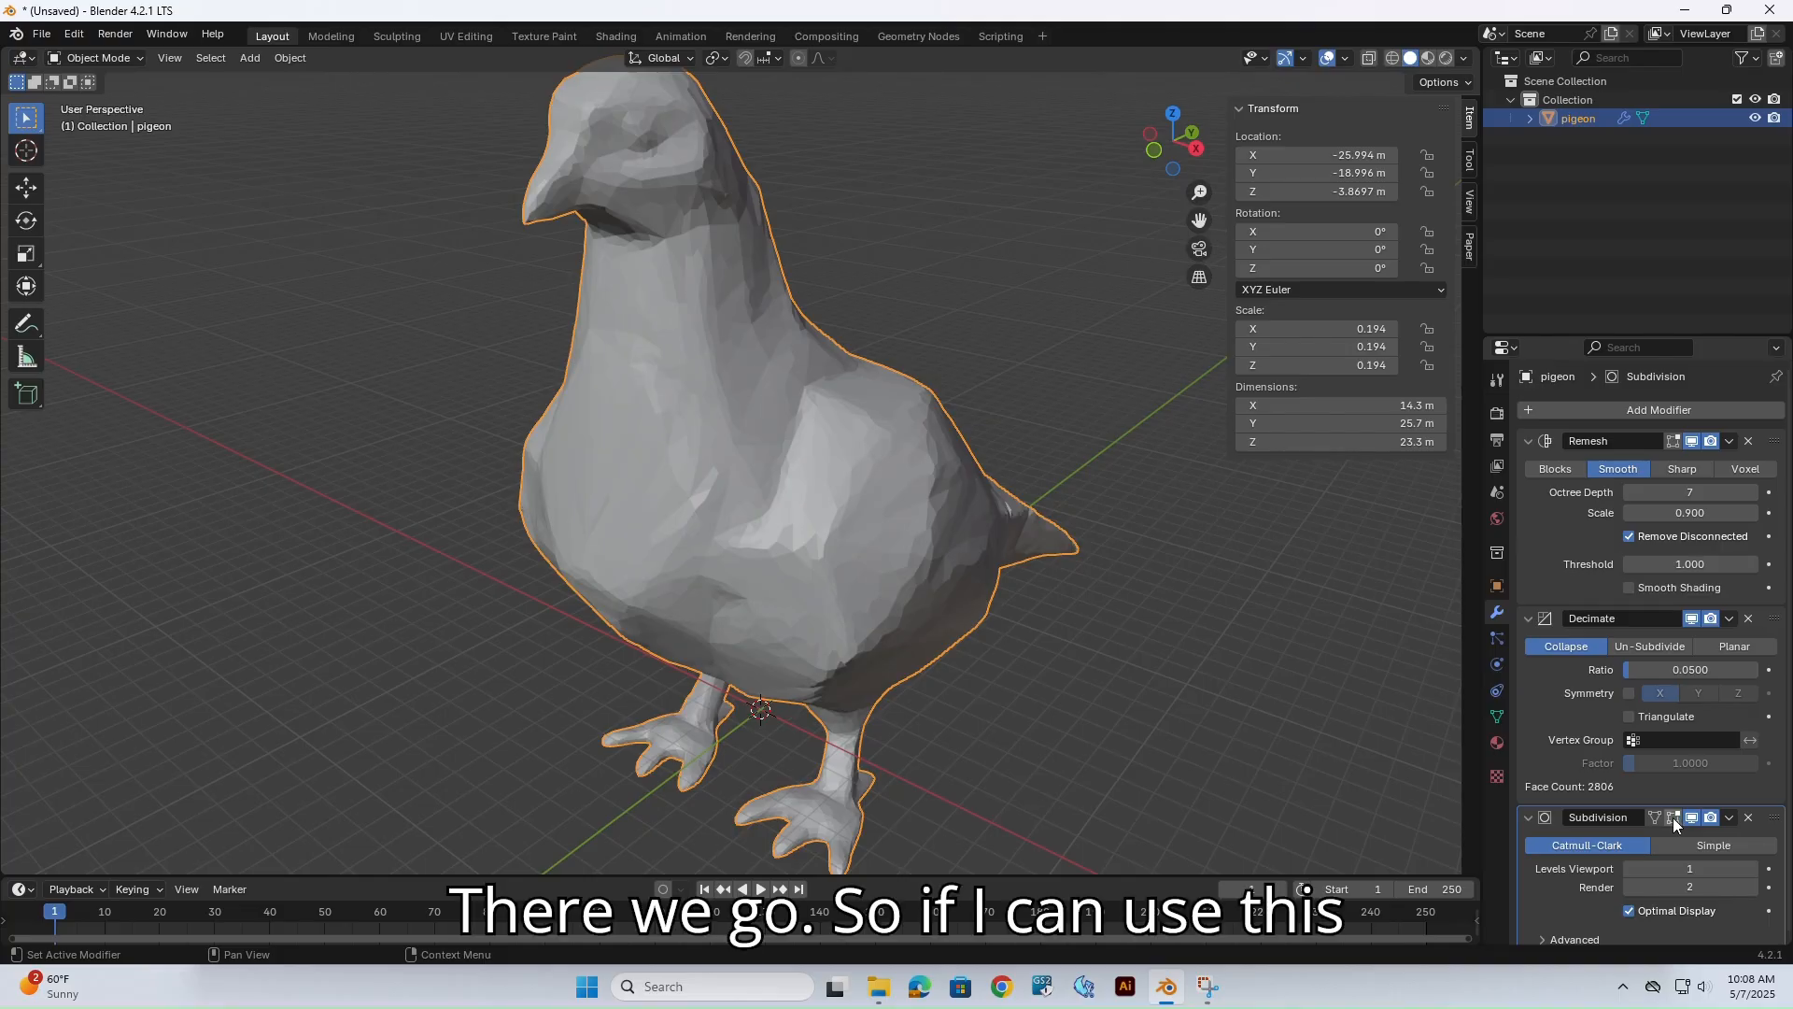
# Compare the pigeon's mesh with the Subdivision modifier's viewport display off and on, in solid and wireframe shading.
pyautogui.click(1690, 817)
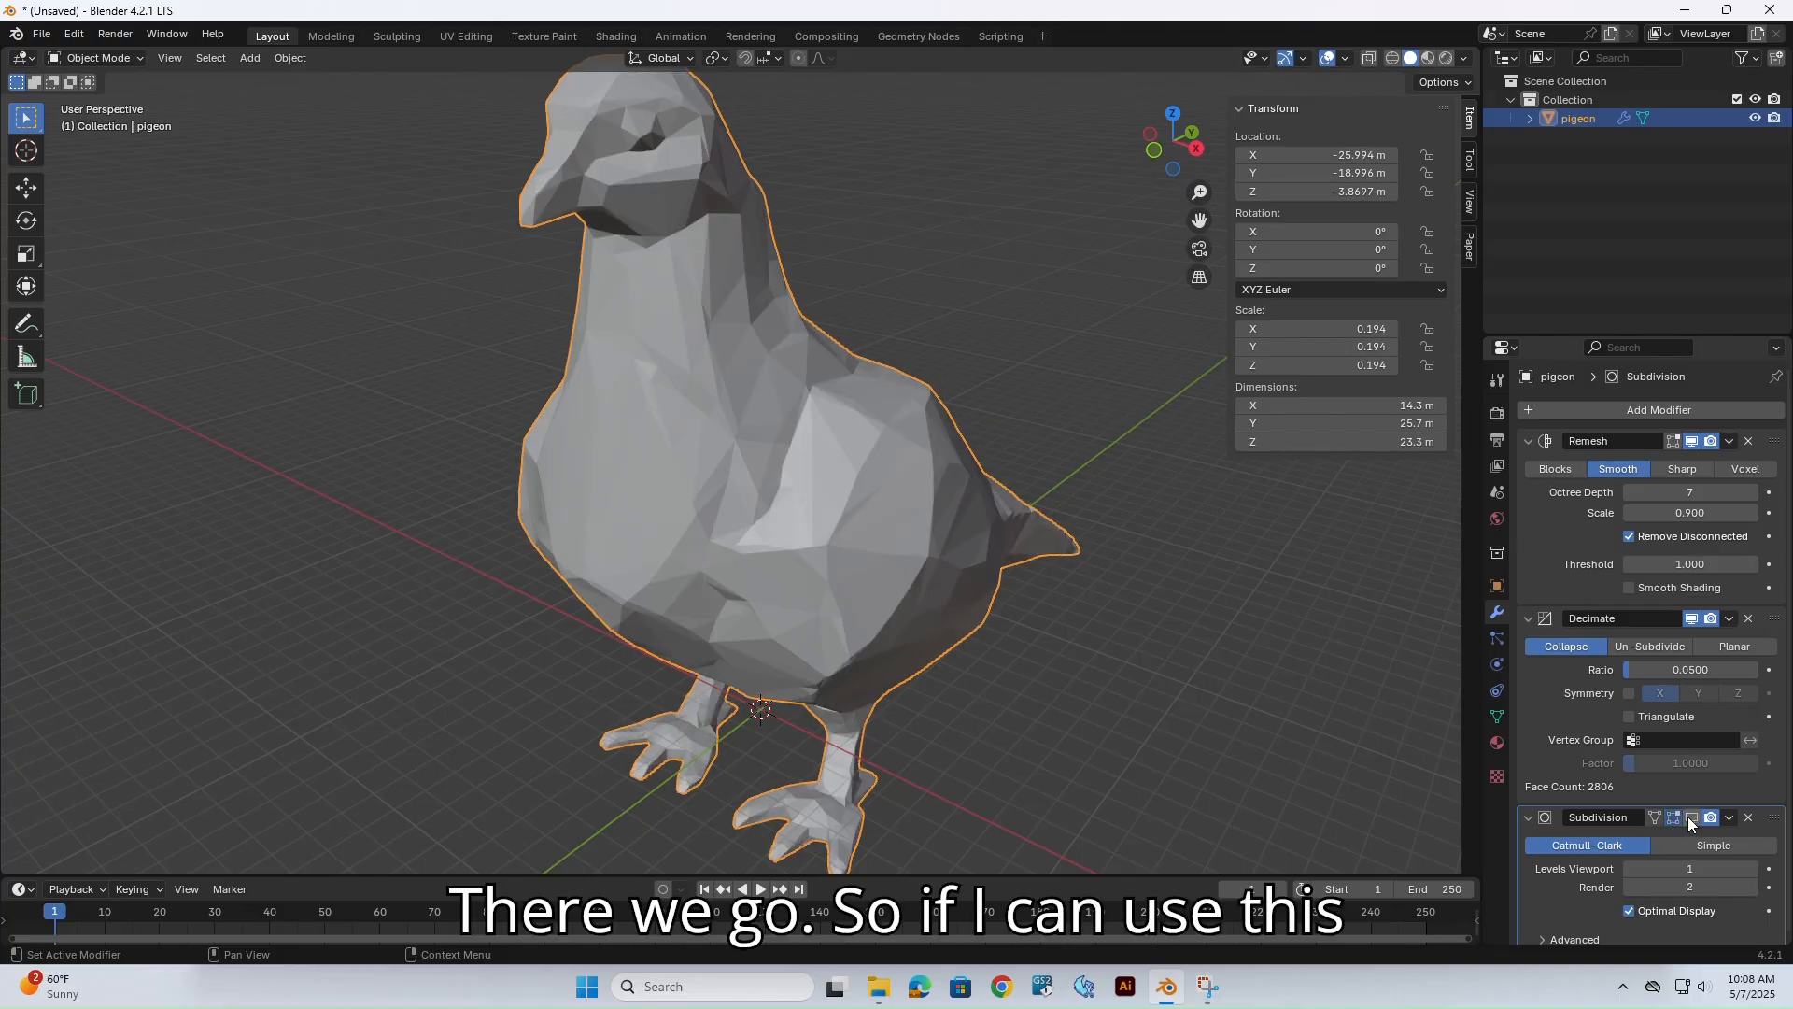
pyautogui.scroll(3, 1124, 649)
pyautogui.hotkey('shift', 'z')
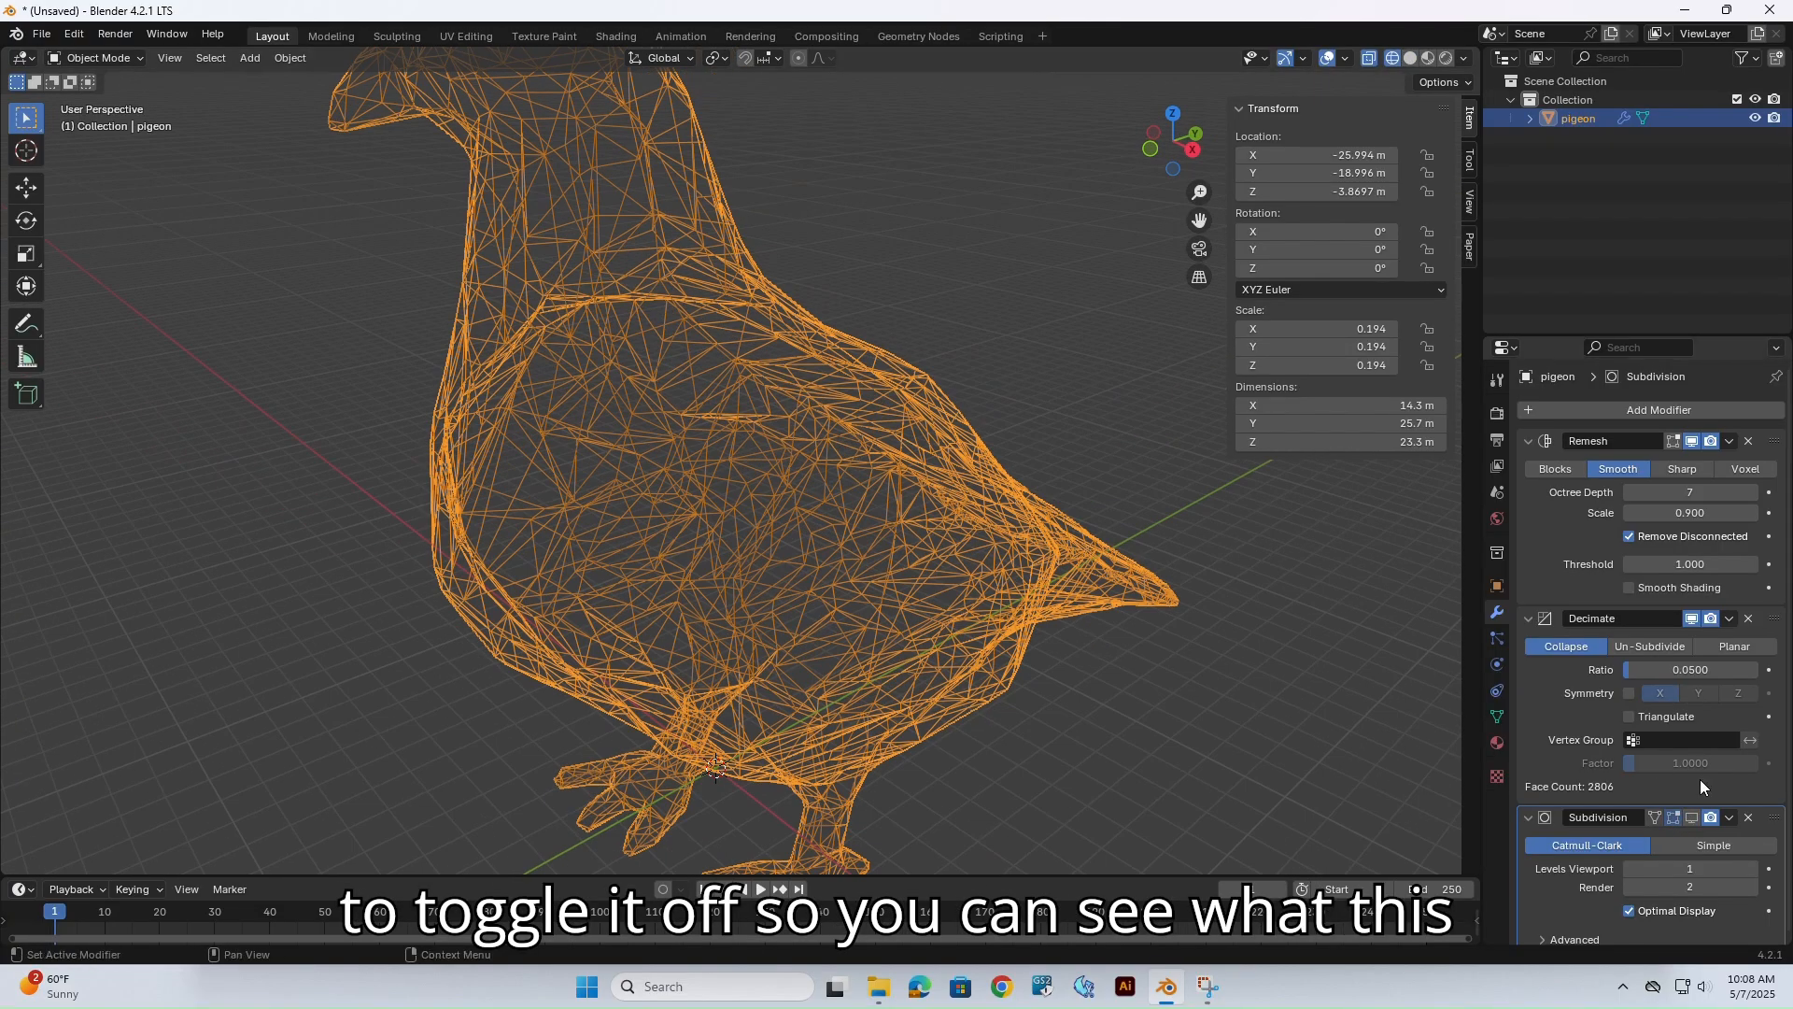
pyautogui.click(1692, 817)
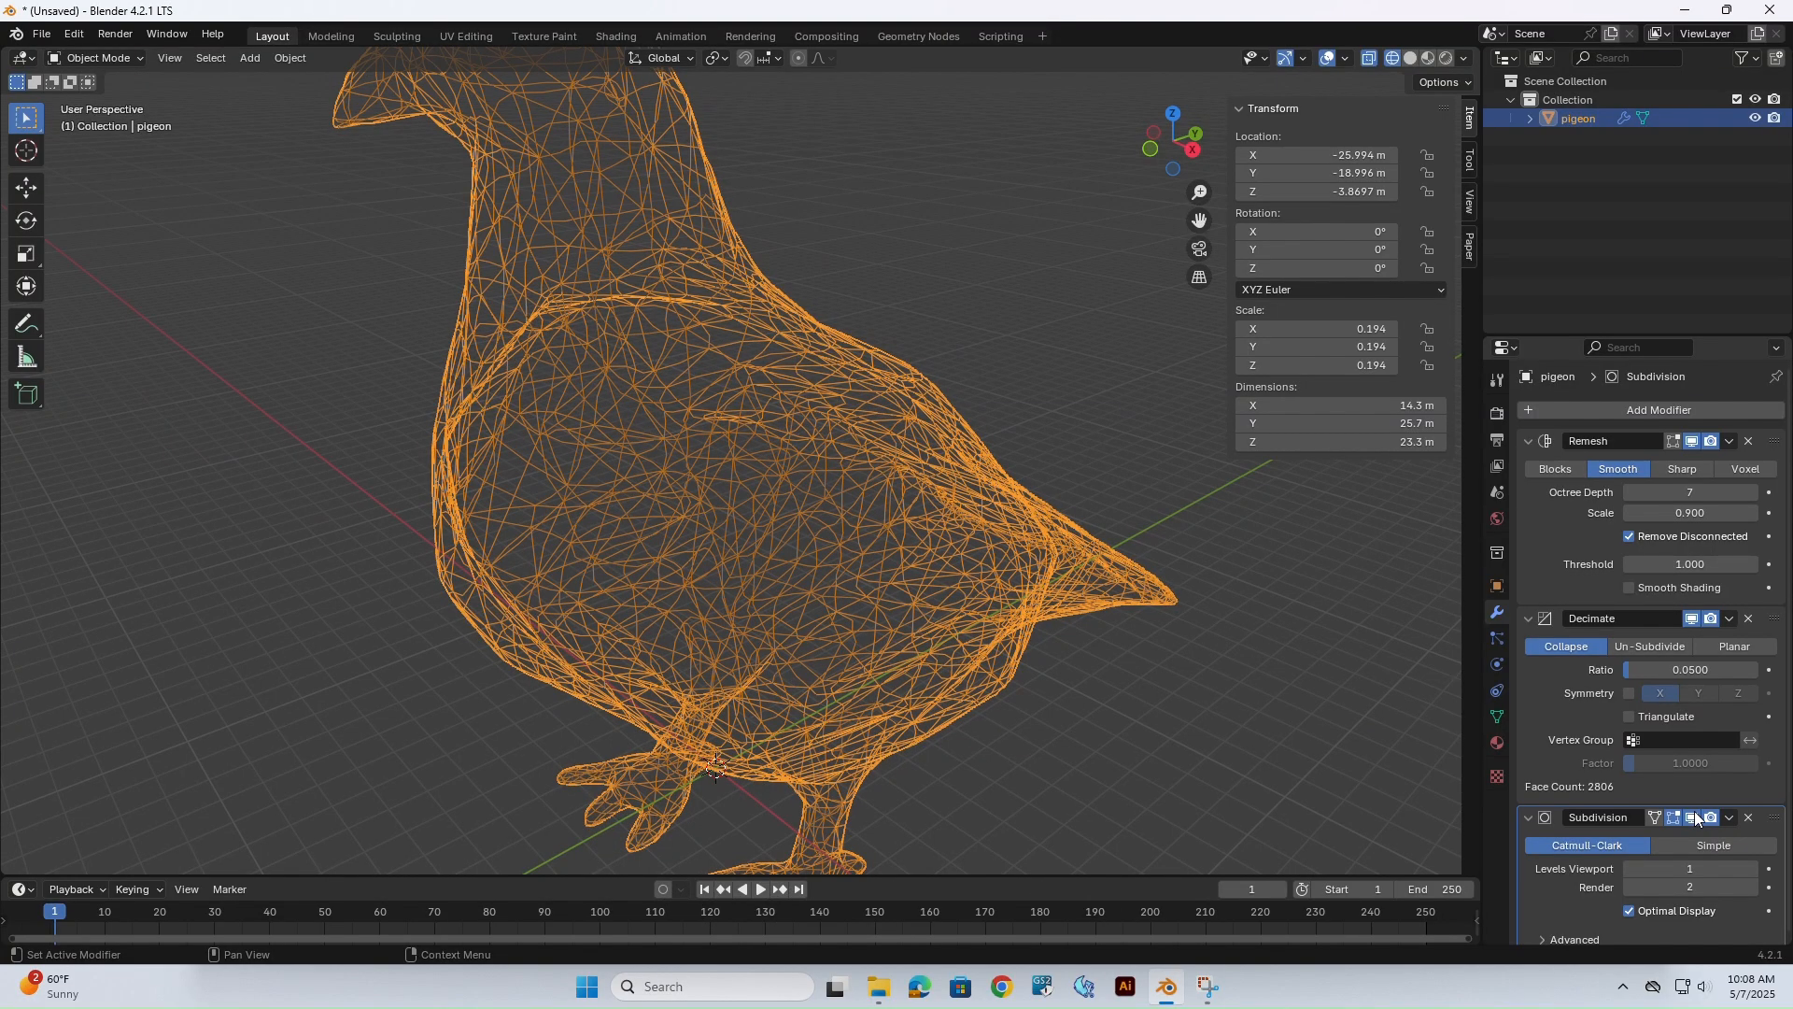
pyautogui.click(1694, 812)
pyautogui.click(1694, 813)
pyautogui.hotkey('shift', 'z')
# Examine the subdivided pigeon's surface from the side, briefly checking it in wireframe shading.
pyautogui.moveTo(881, 602)
pyautogui.mouseDown(button='middle')
pyautogui.moveTo(467, 601)
pyautogui.moveTo(648, 568)
pyautogui.moveTo(814, 587)
pyautogui.moveTo(789, 565)
pyautogui.mouseUp(button='middle')
pyautogui.scroll(-3, 616, 411)
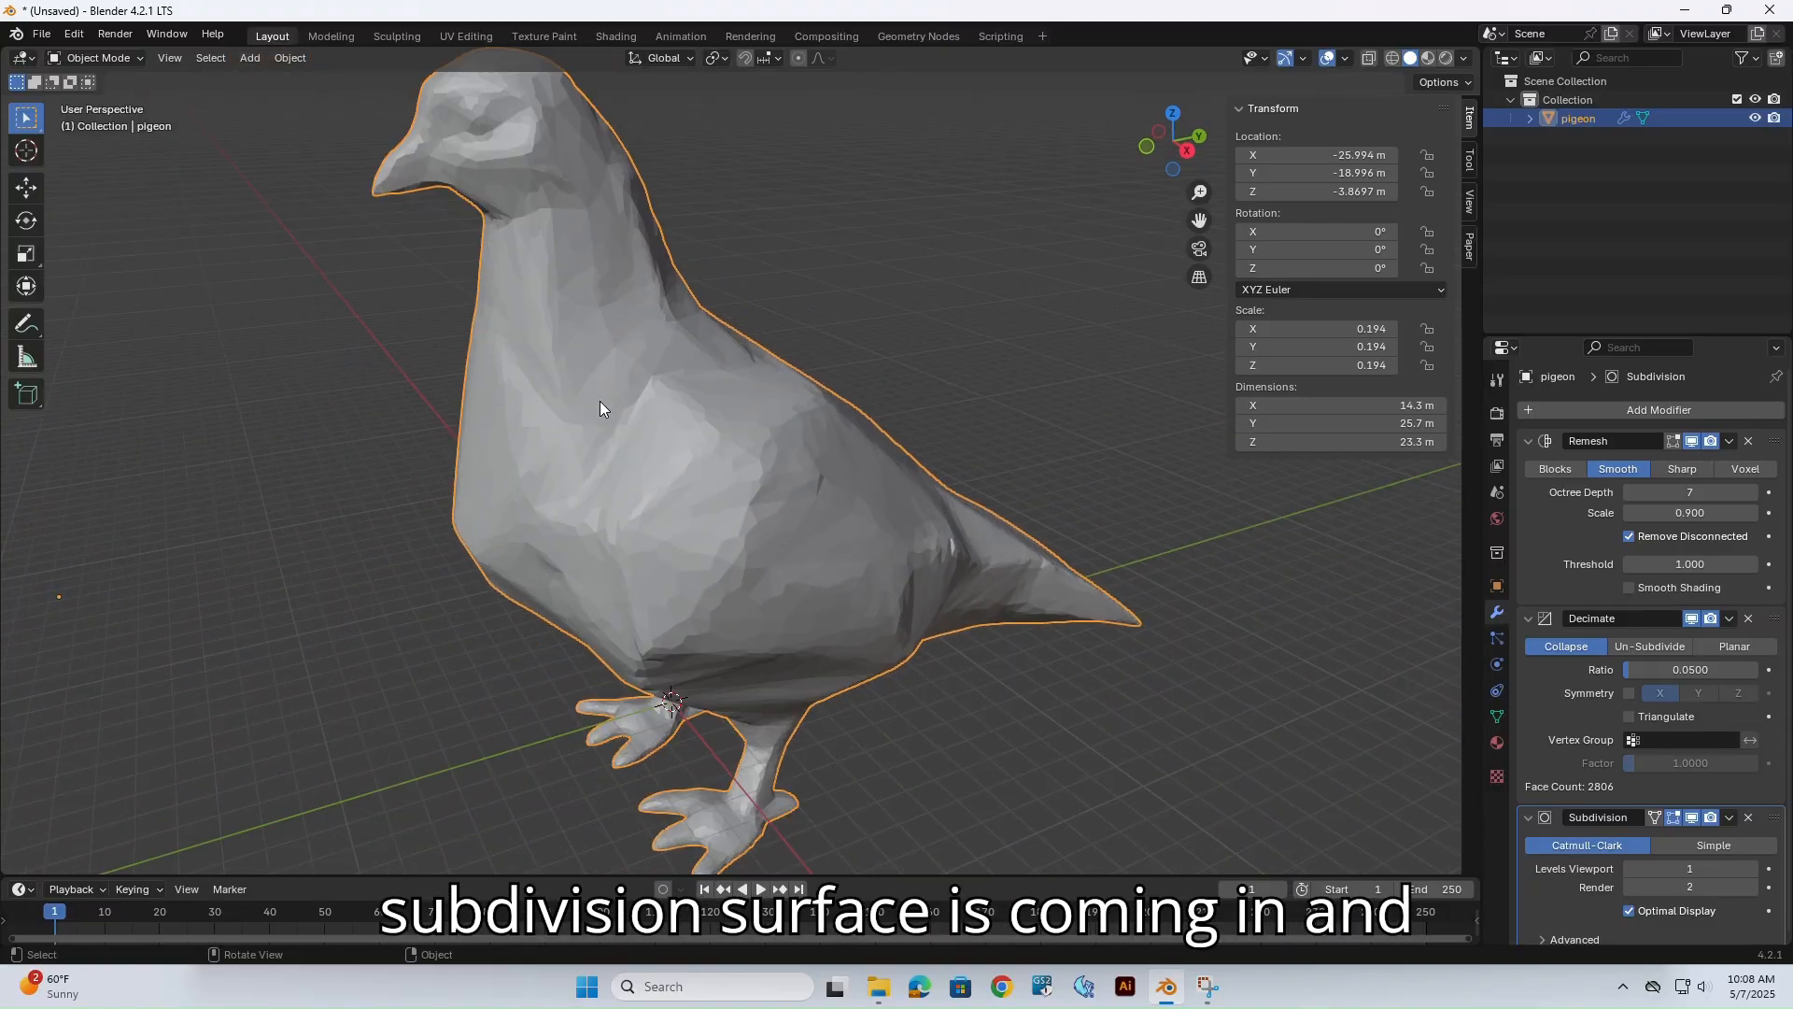
pyautogui.moveTo(600, 404)
pyautogui.mouseDown(button='middle')
pyautogui.moveTo(692, 408)
pyautogui.moveTo(632, 388)
pyautogui.moveTo(616, 339)
pyautogui.moveTo(524, 339)
pyautogui.moveTo(724, 428)
pyautogui.moveTo(709, 407)
pyautogui.moveTo(585, 405)
pyautogui.moveTo(697, 437)
pyautogui.moveTo(954, 422)
pyautogui.moveTo(871, 397)
pyautogui.moveTo(715, 409)
pyautogui.moveTo(672, 444)
pyautogui.moveTo(702, 462)
pyautogui.moveTo(698, 413)
pyautogui.mouseUp(button='middle')
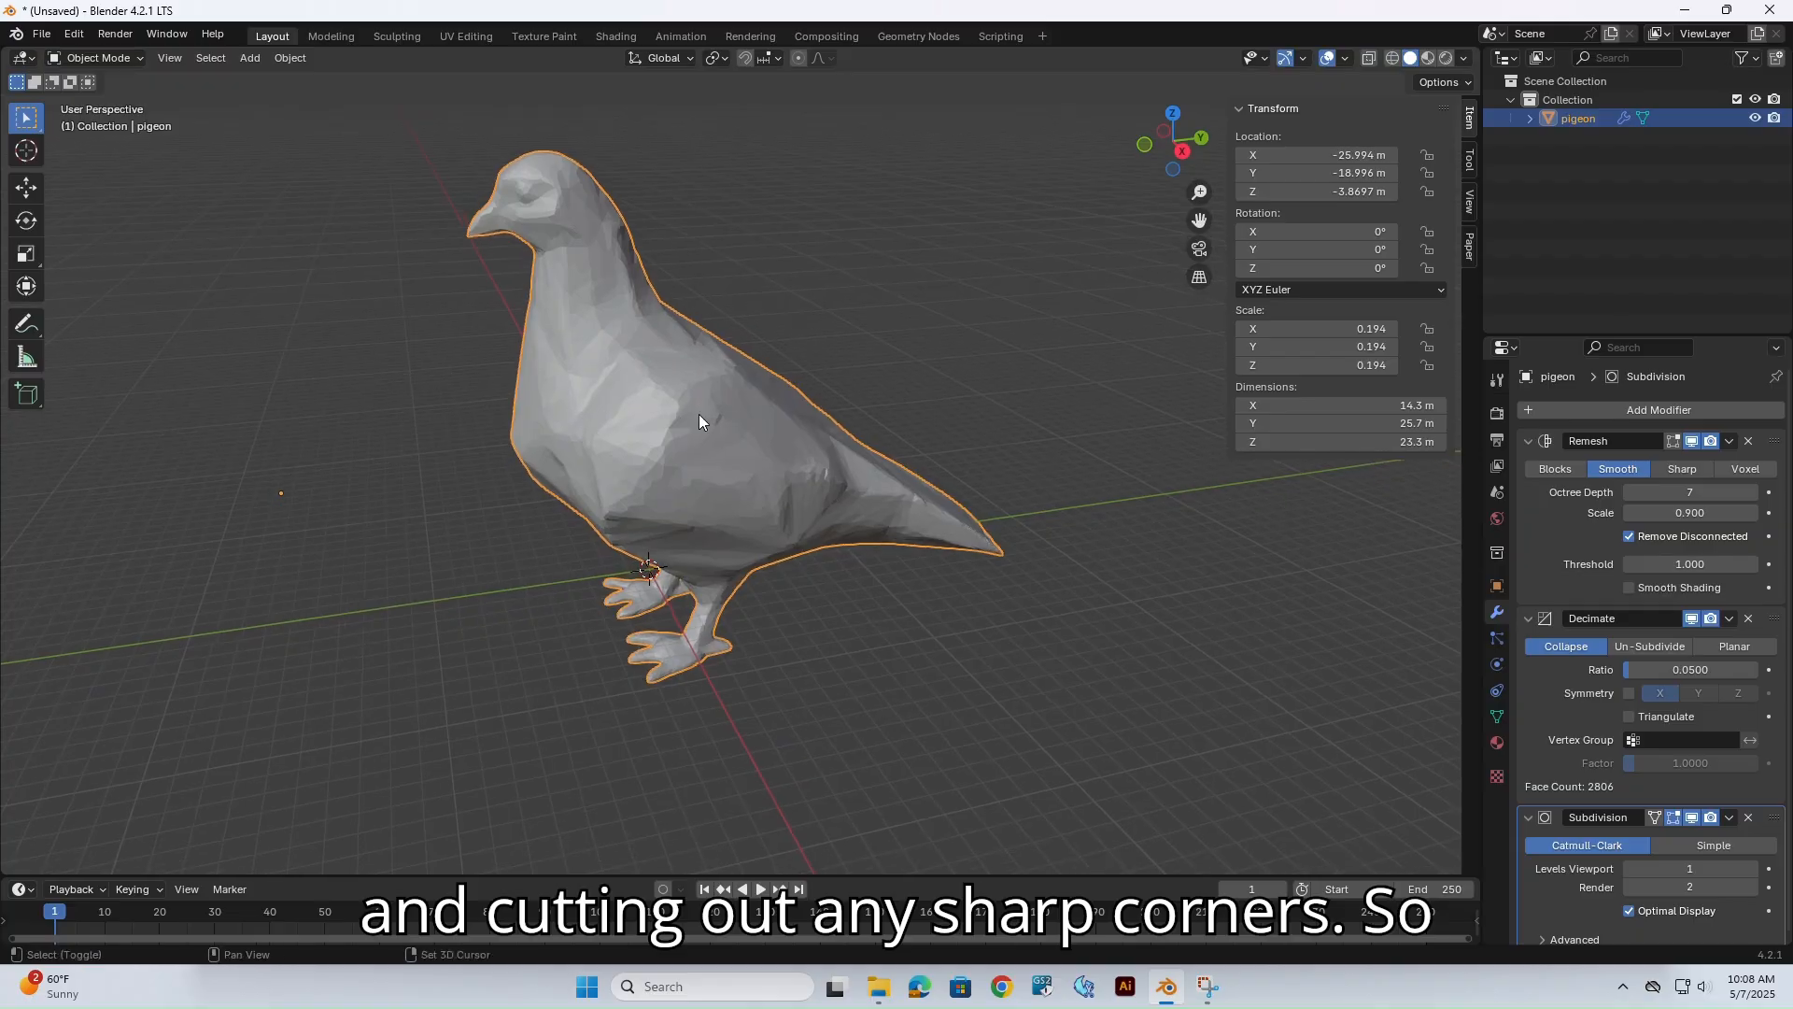
pyautogui.scroll(4, 713, 418)
pyautogui.hotkey('shift', 'z')
pyautogui.hotkey('shift', 'z')
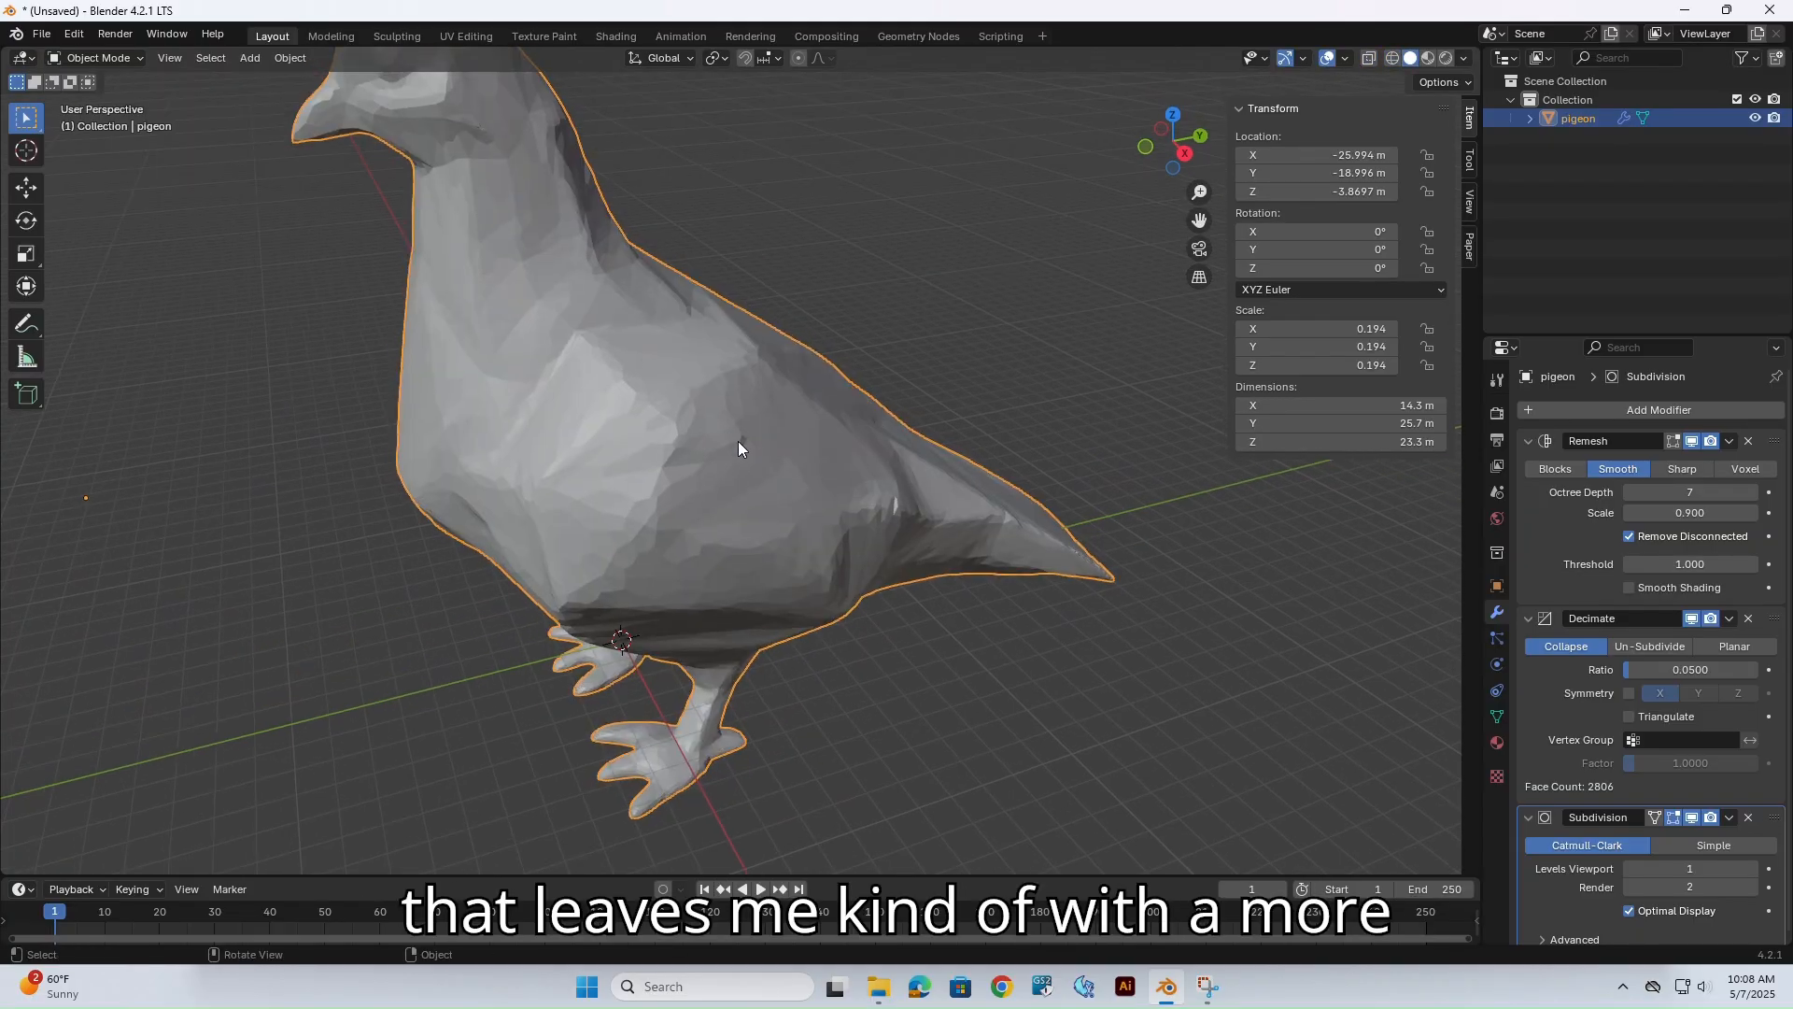
# Set the pigeon's Subdivision viewport levels to 2 and check the mesh in wireframe and solid shading.
pyautogui.scroll(-1, 1541, 896)
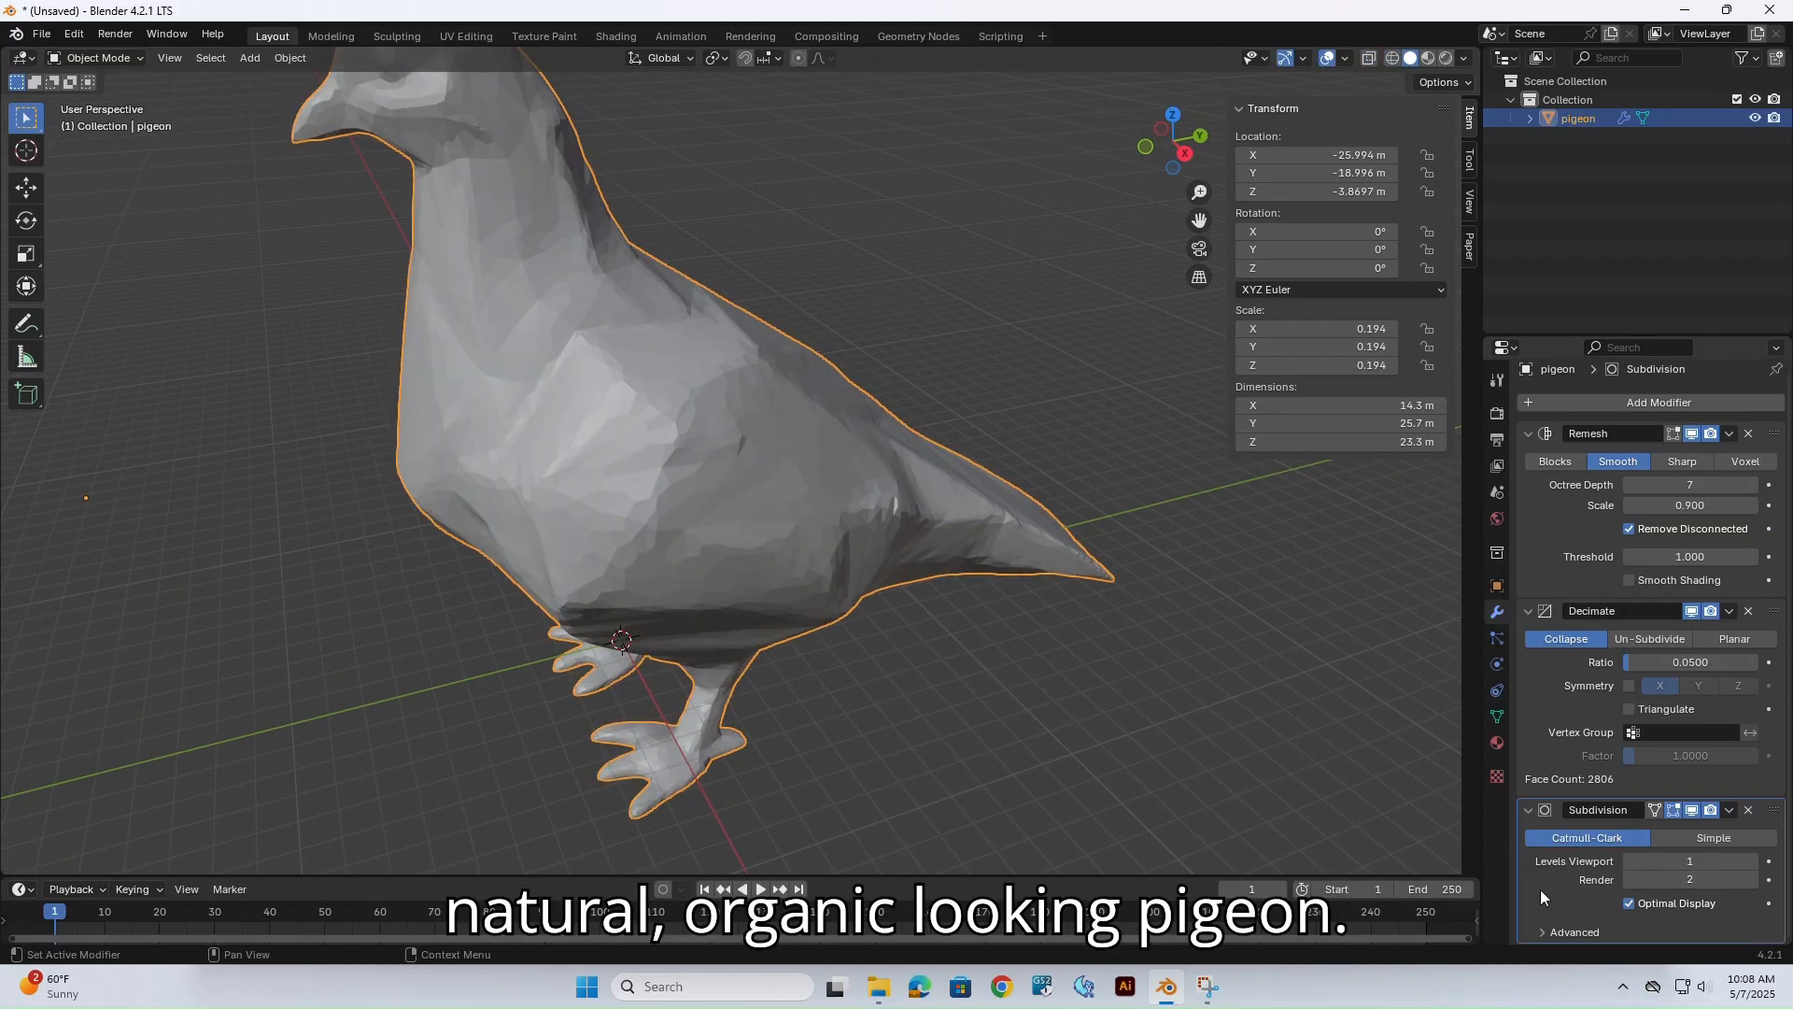
pyautogui.click(1753, 863)
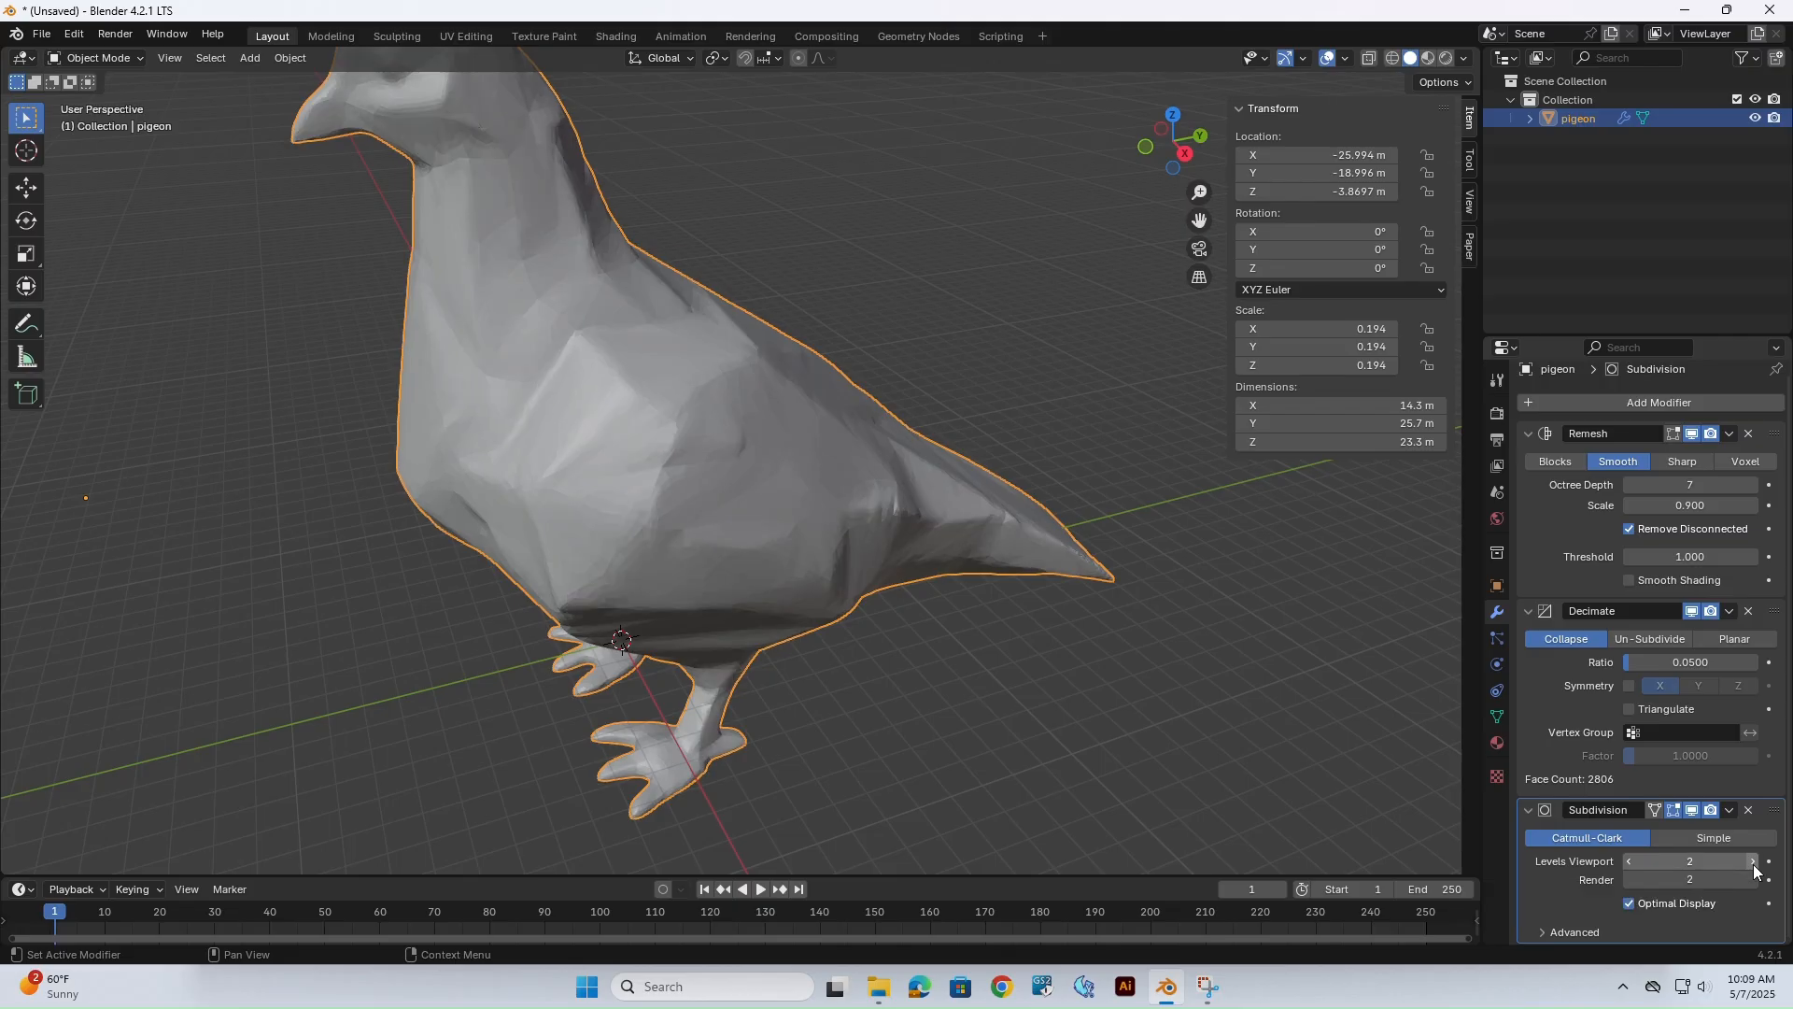
pyautogui.scroll(4, 652, 485)
pyautogui.hotkey('shift', 'z')
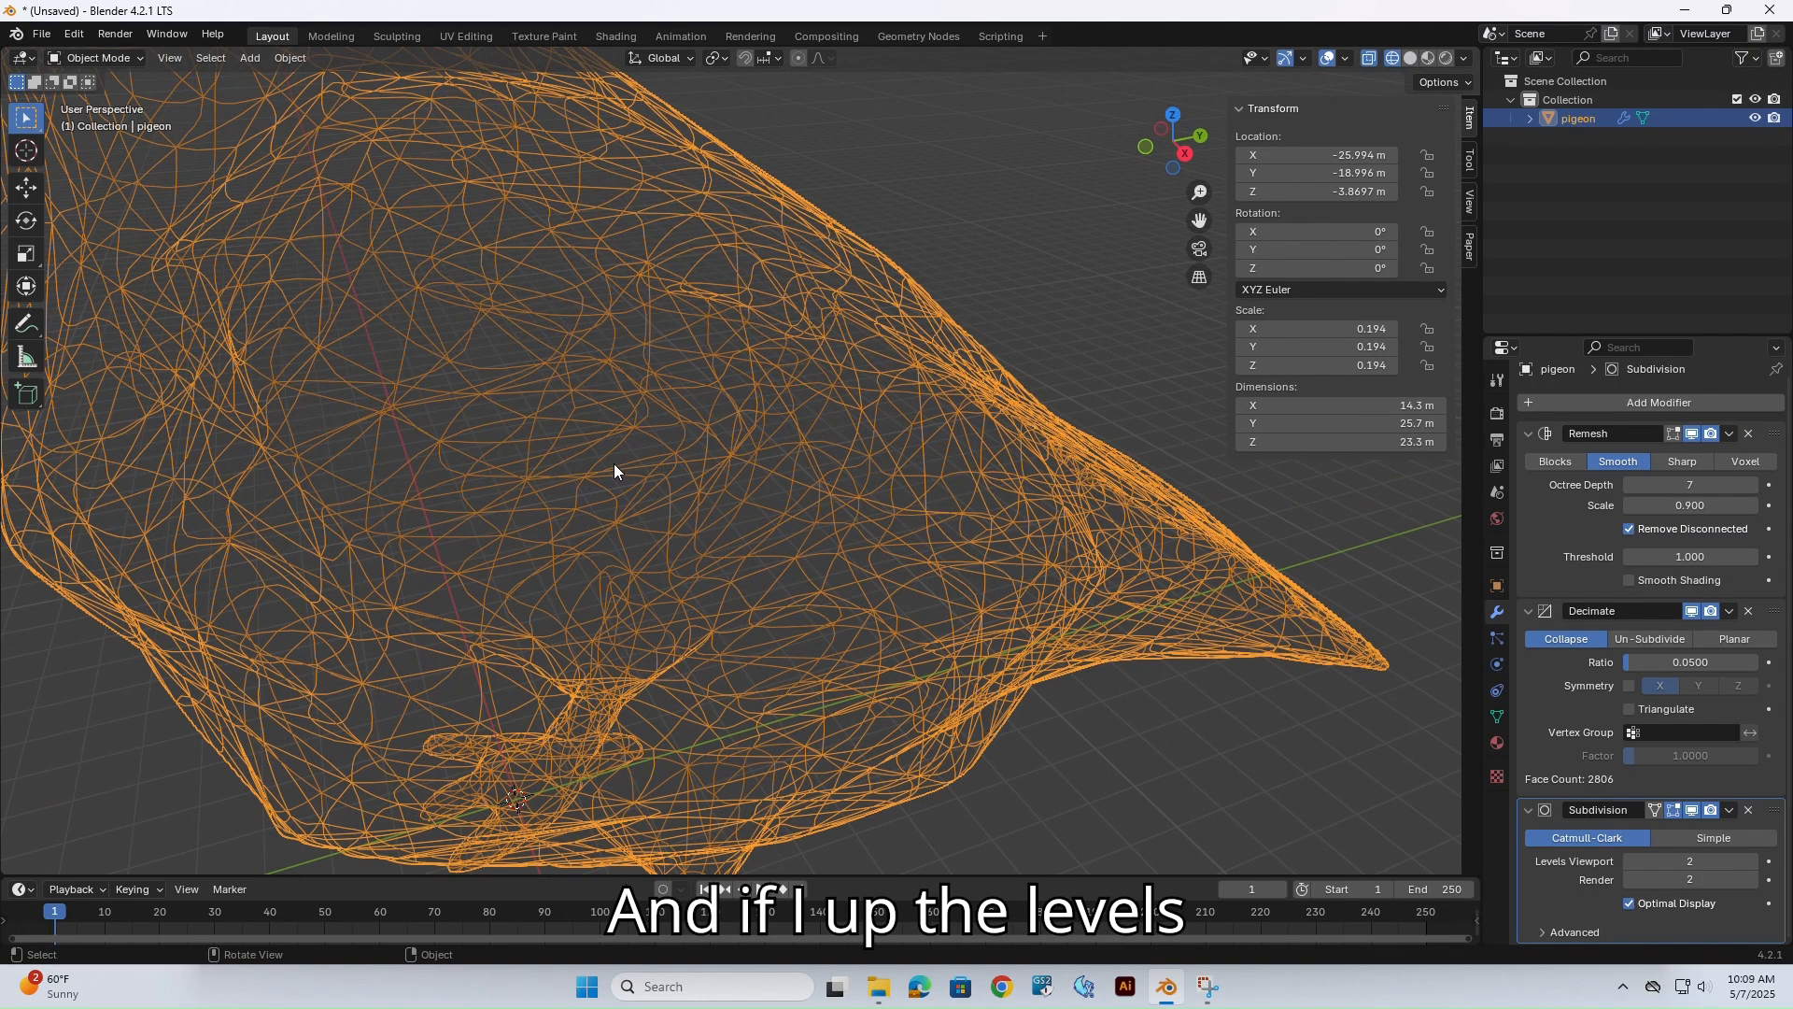
pyautogui.hotkey('shift', 'z')
pyautogui.scroll(-2, 617, 461)
pyautogui.scroll(-3, 618, 458)
pyautogui.moveTo(676, 484); pyautogui.dragTo(720, 507, button='middle')
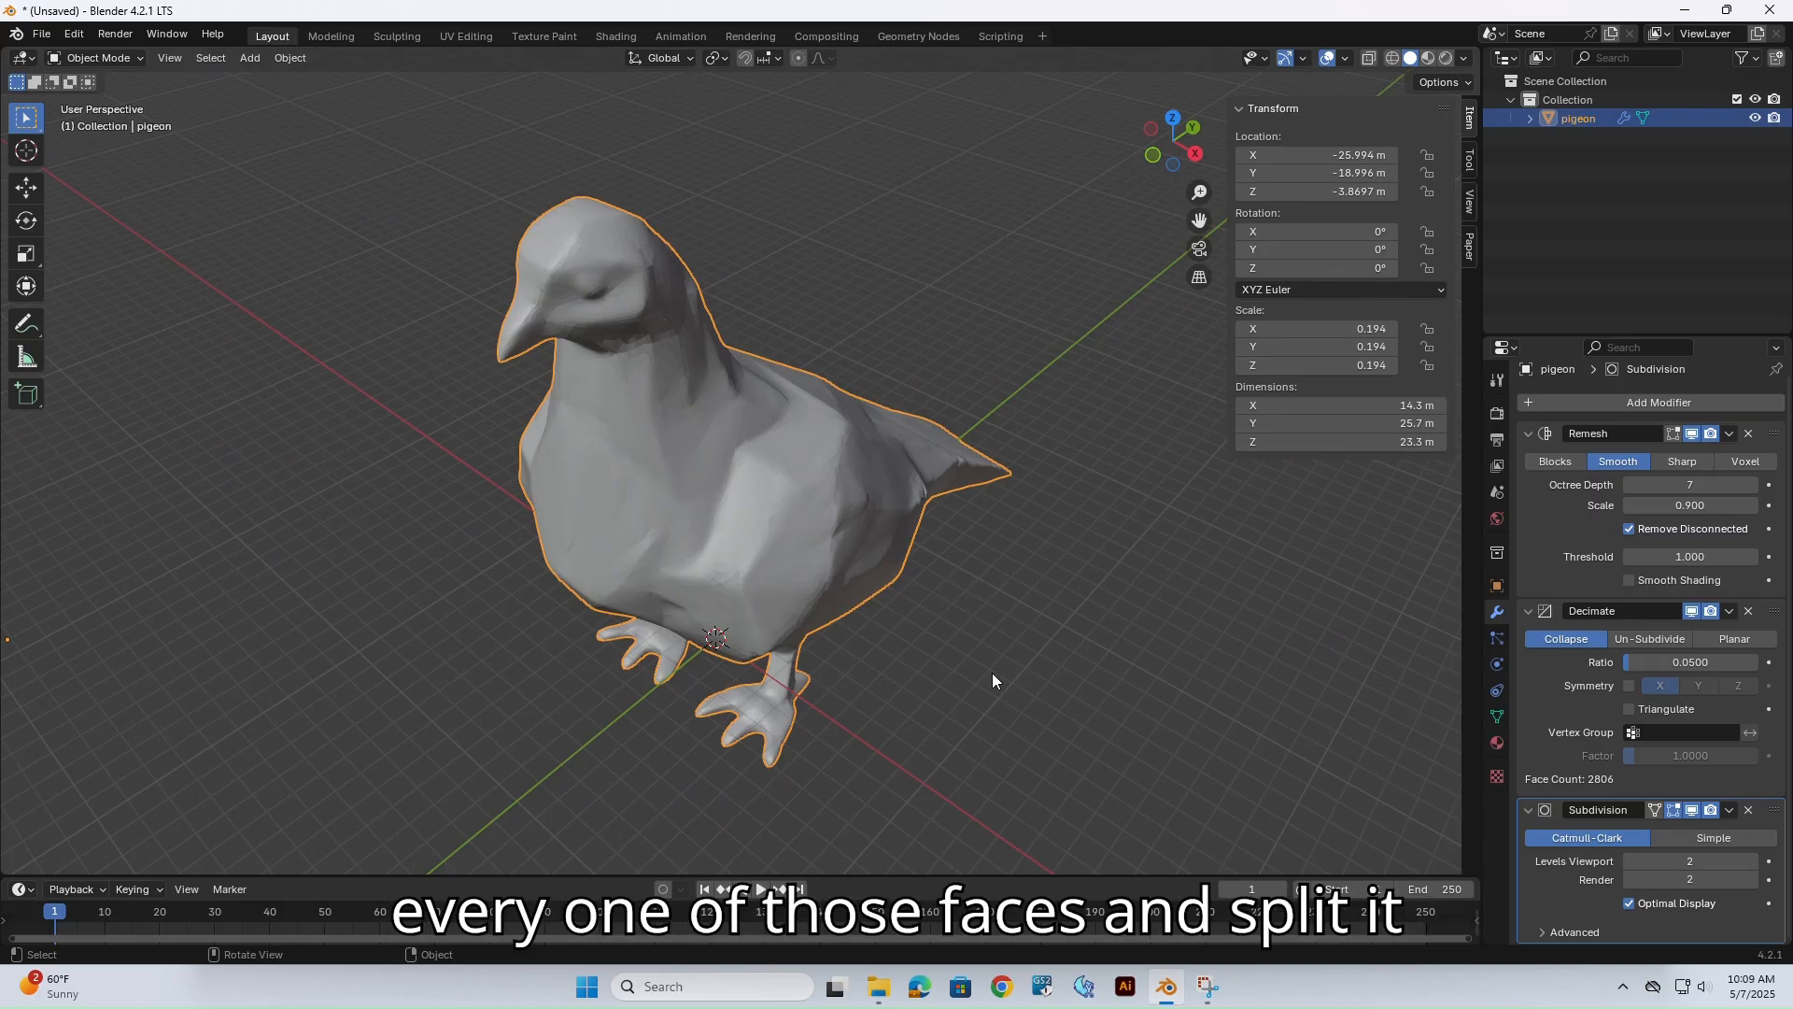
pyautogui.scroll(2, 952, 574)
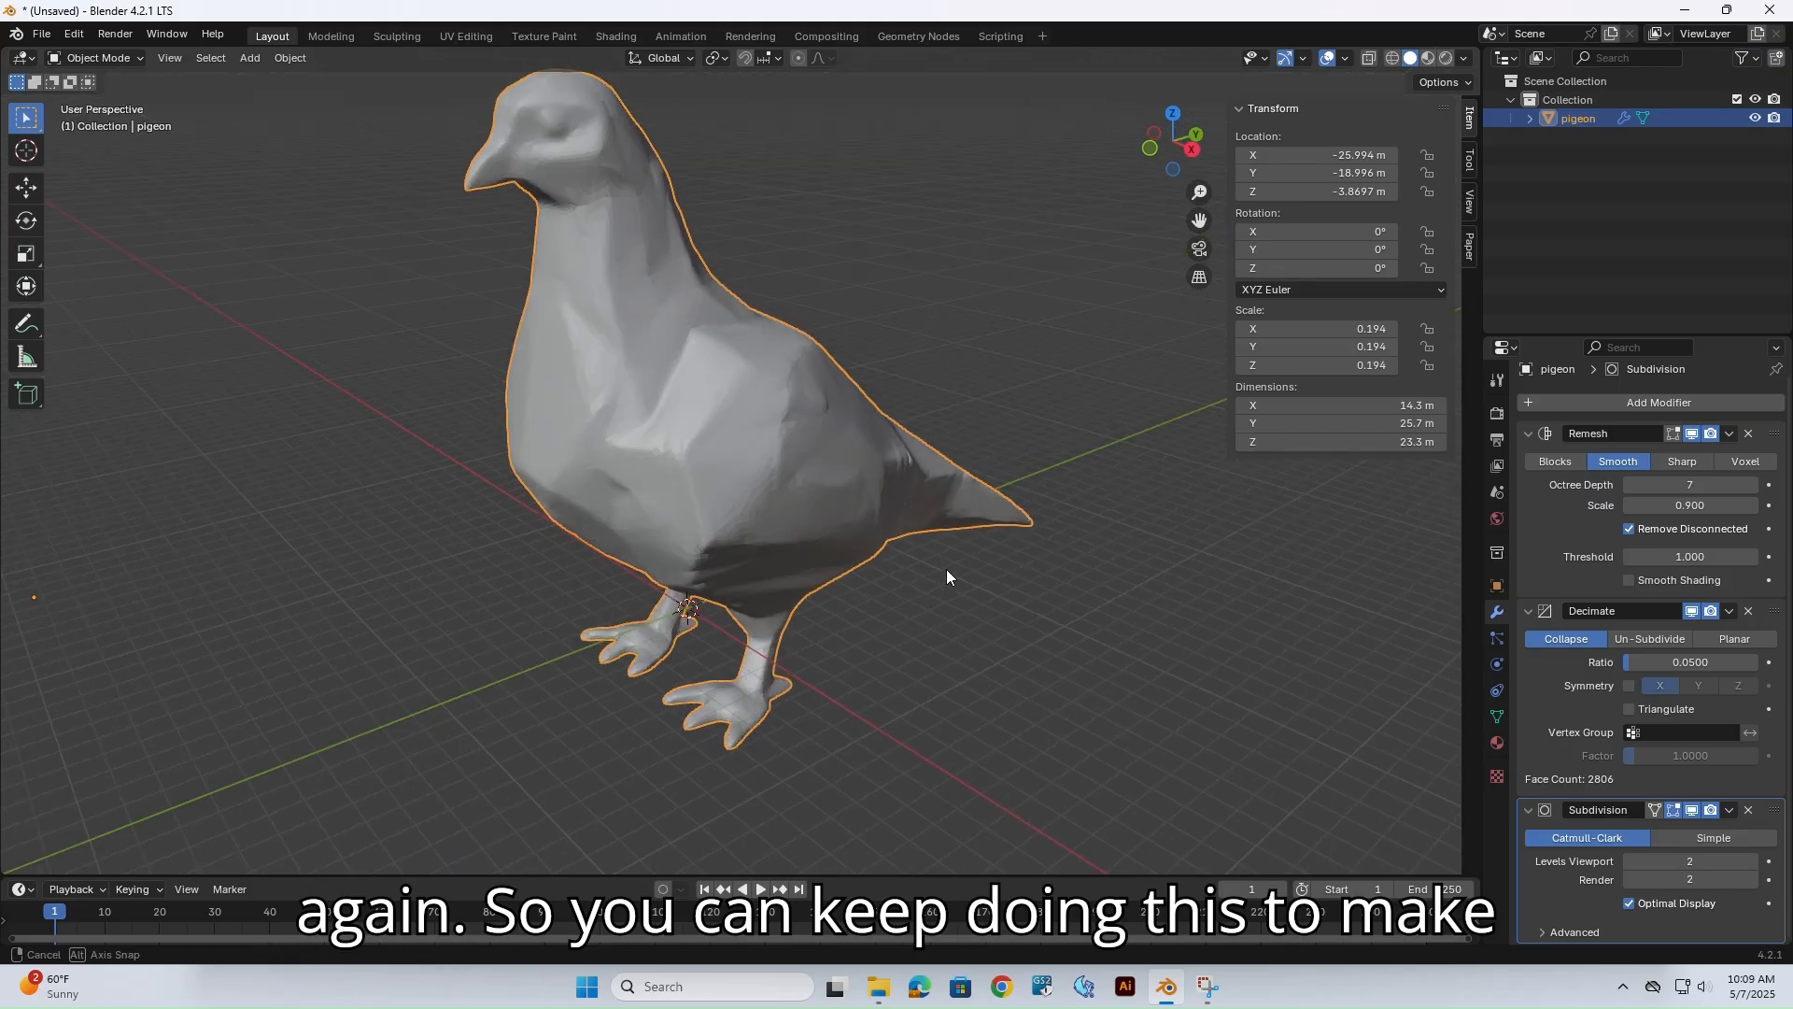
pyautogui.scroll(3, 946, 616)
pyautogui.keyDown('shift'); pyautogui.moveTo(943, 610); pyautogui.dragTo(1051, 680, button='middle'); pyautogui.keyUp('shift')
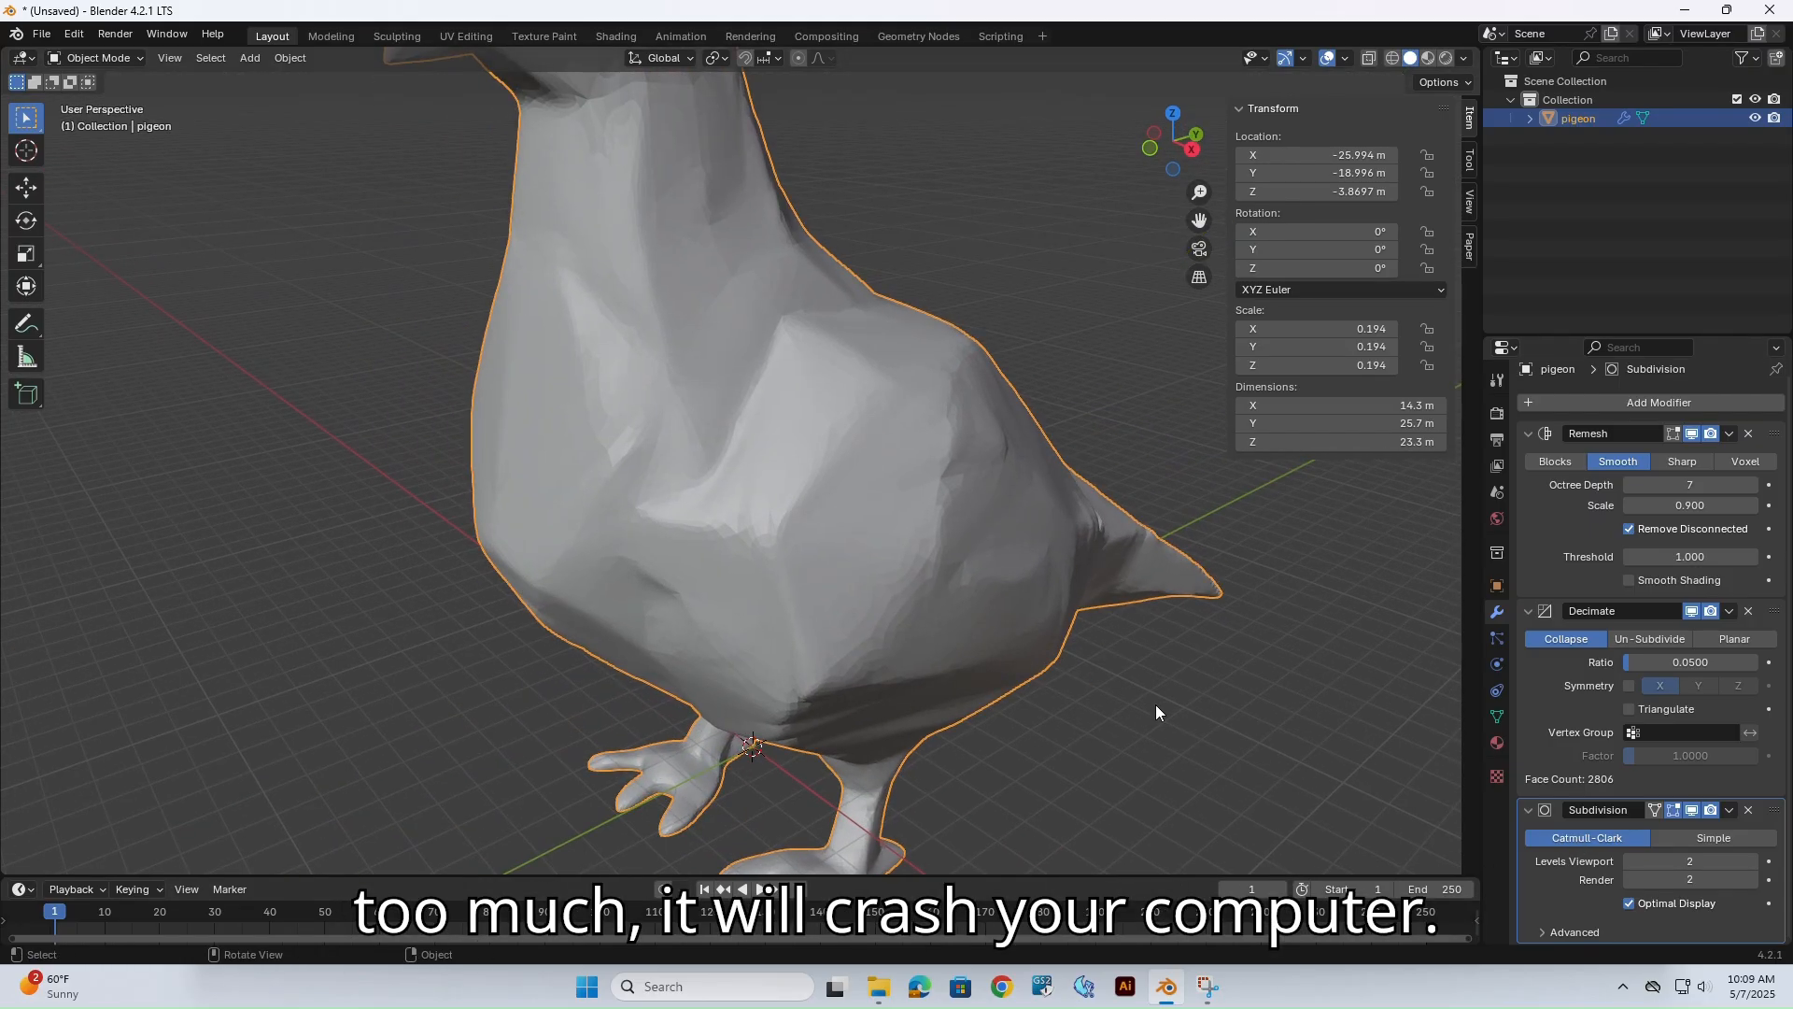
# Switch the pigeon's Subdivision modifier to Simple and check the mesh in wireframe and solid shading.
pyautogui.click(1690, 841)
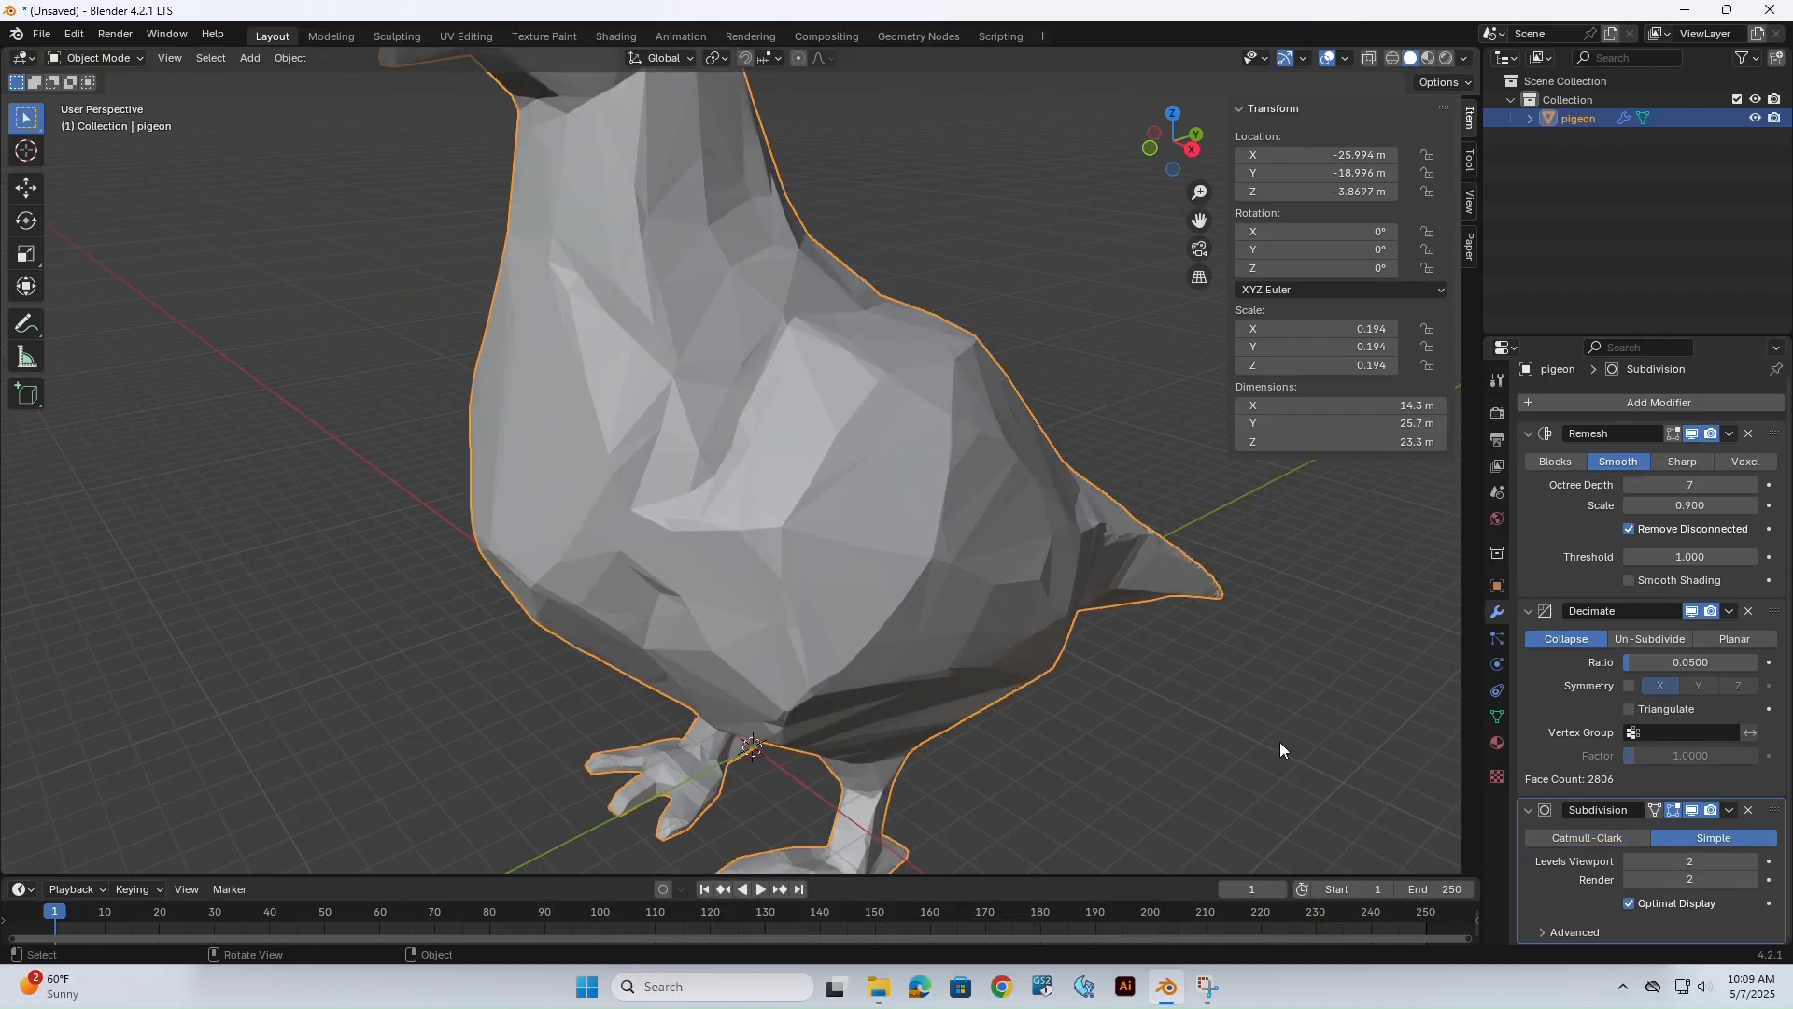
pyautogui.hotkey('shift', 'z')
pyautogui.hotkey('shift', 'z')
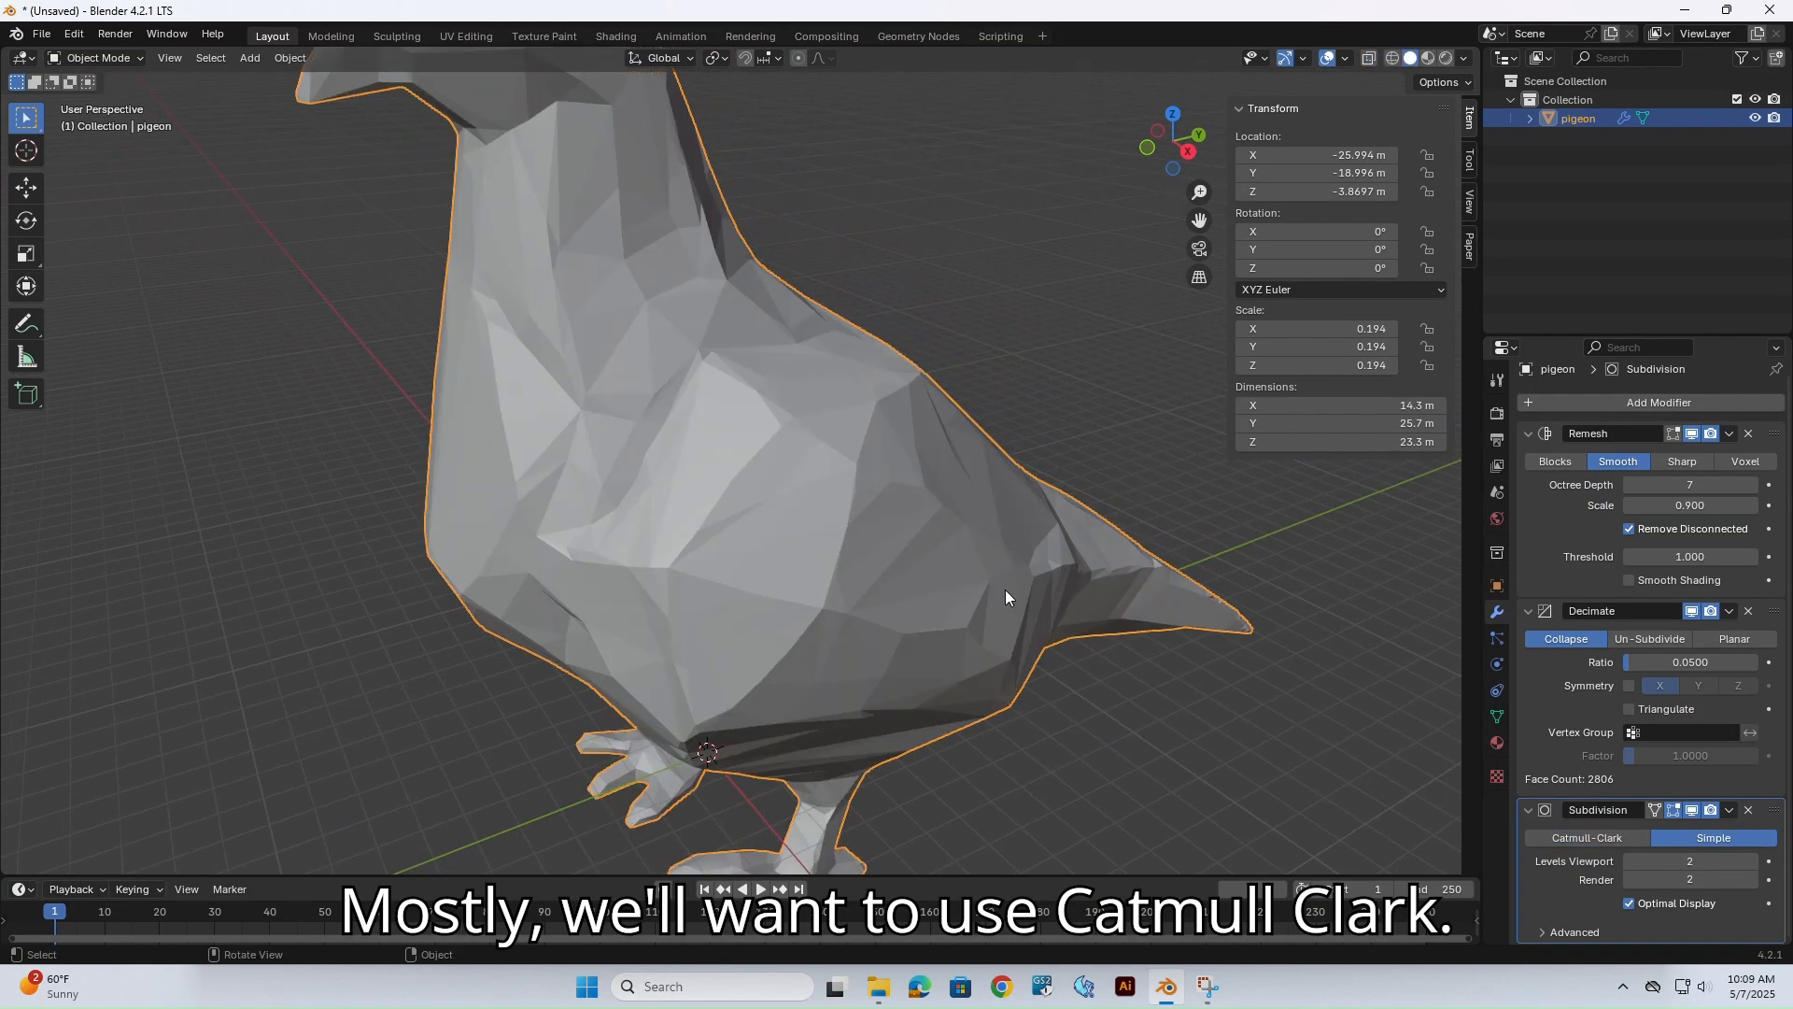
pyautogui.scroll(-3, 850, 523)
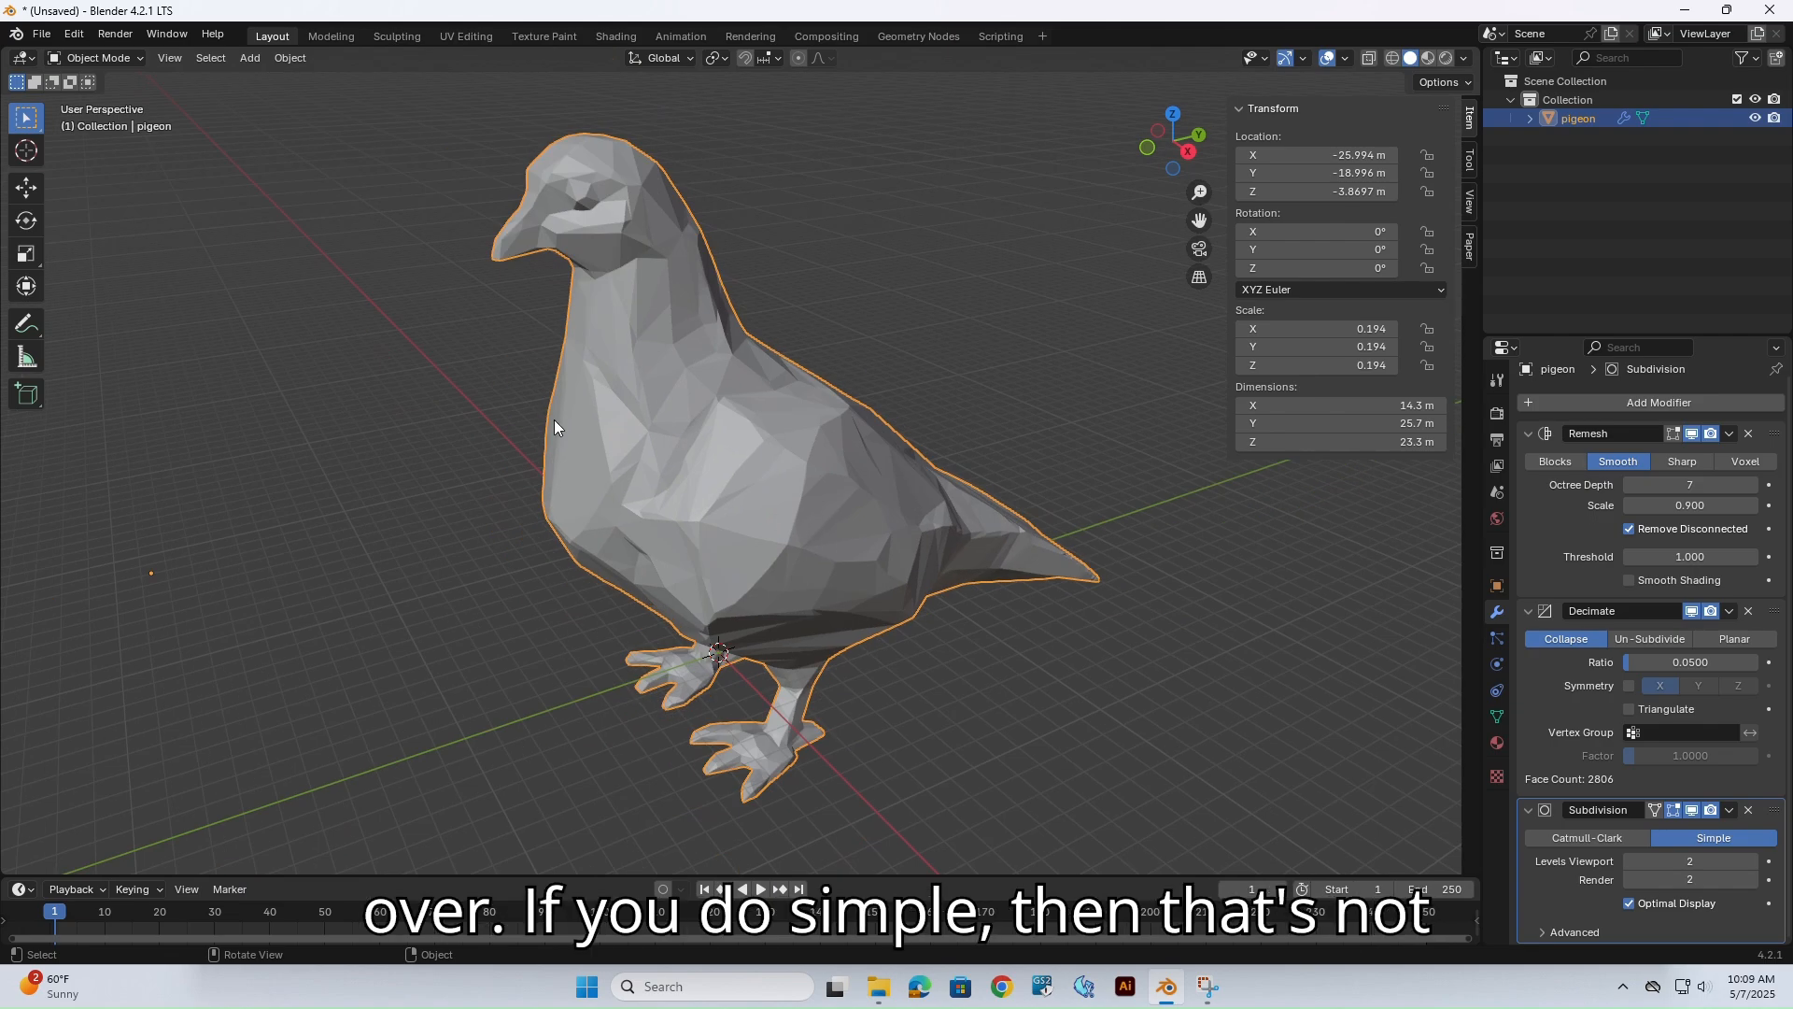
# Add a cube and move it beside the pigeon to about X 18.3 m, Y 7.4 m, Z 0.75 m.
pyautogui.click(307, 58)
pyautogui.click(249, 58)
pyautogui.moveTo(355, 77)
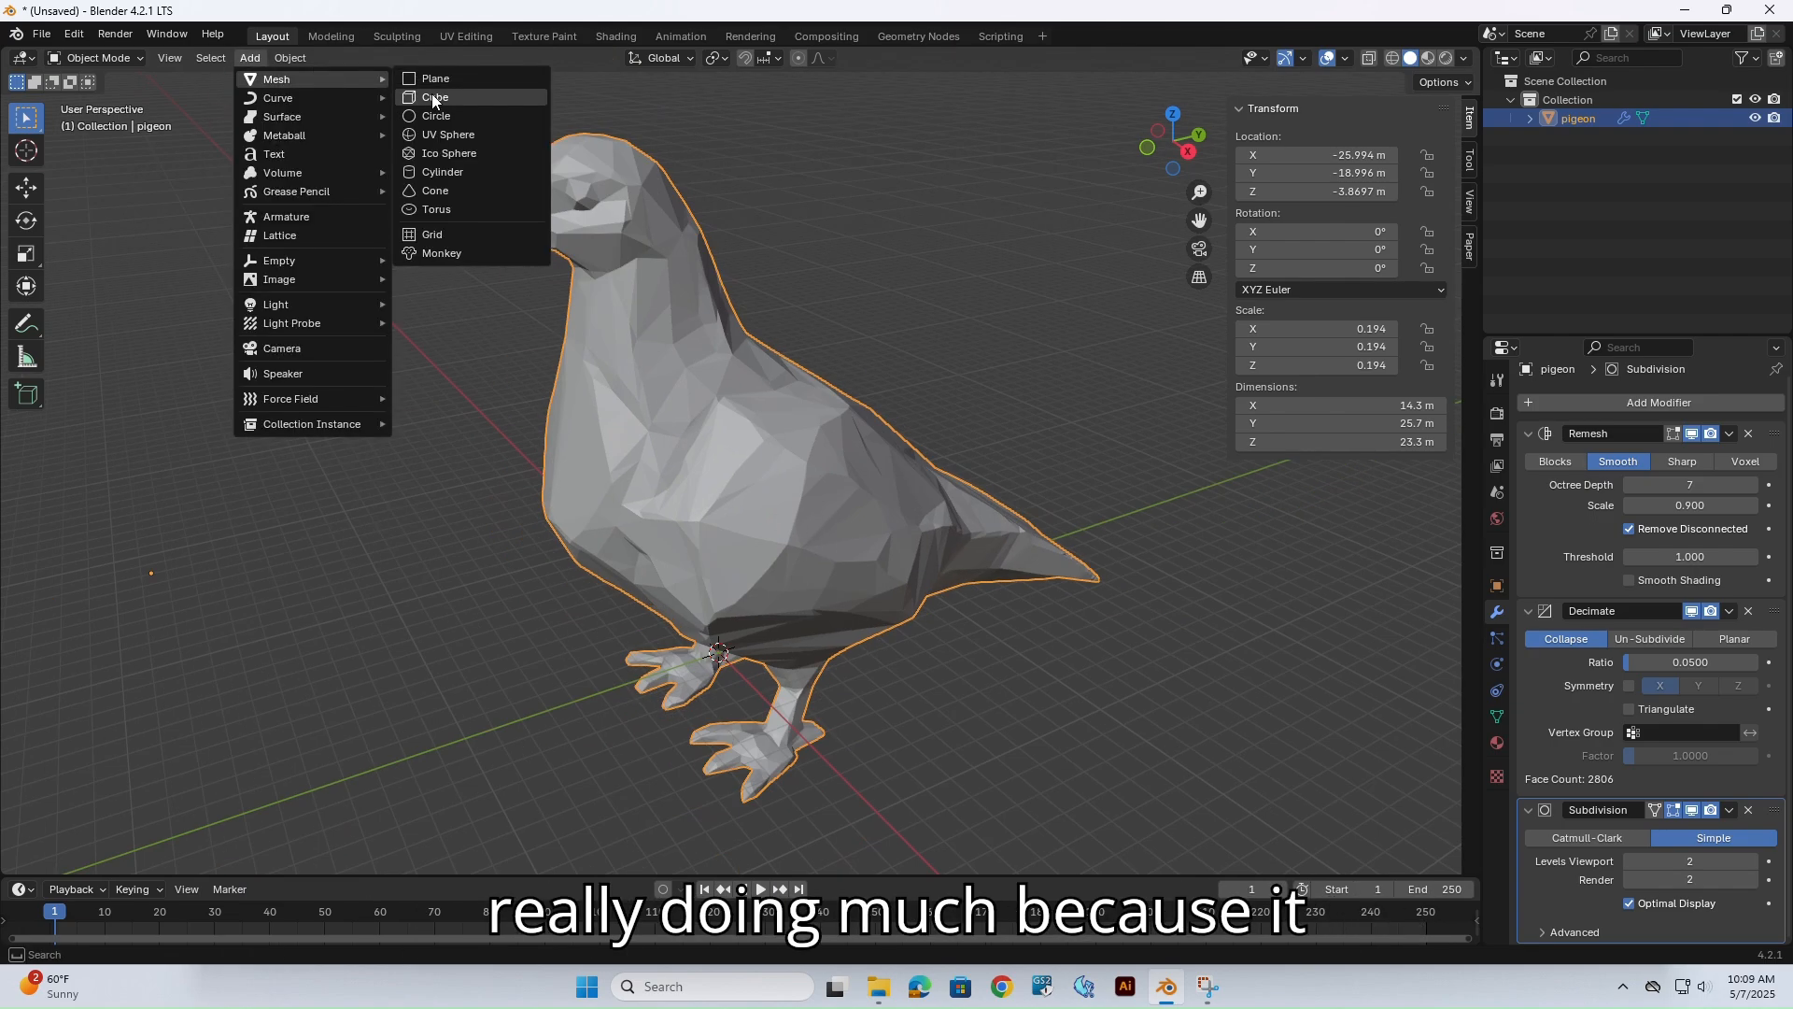
pyautogui.click(431, 93)
pyautogui.moveTo(533, 469); pyautogui.dragTo(635, 472, button='middle')
pyautogui.press('g')
pyautogui.click(1152, 712)
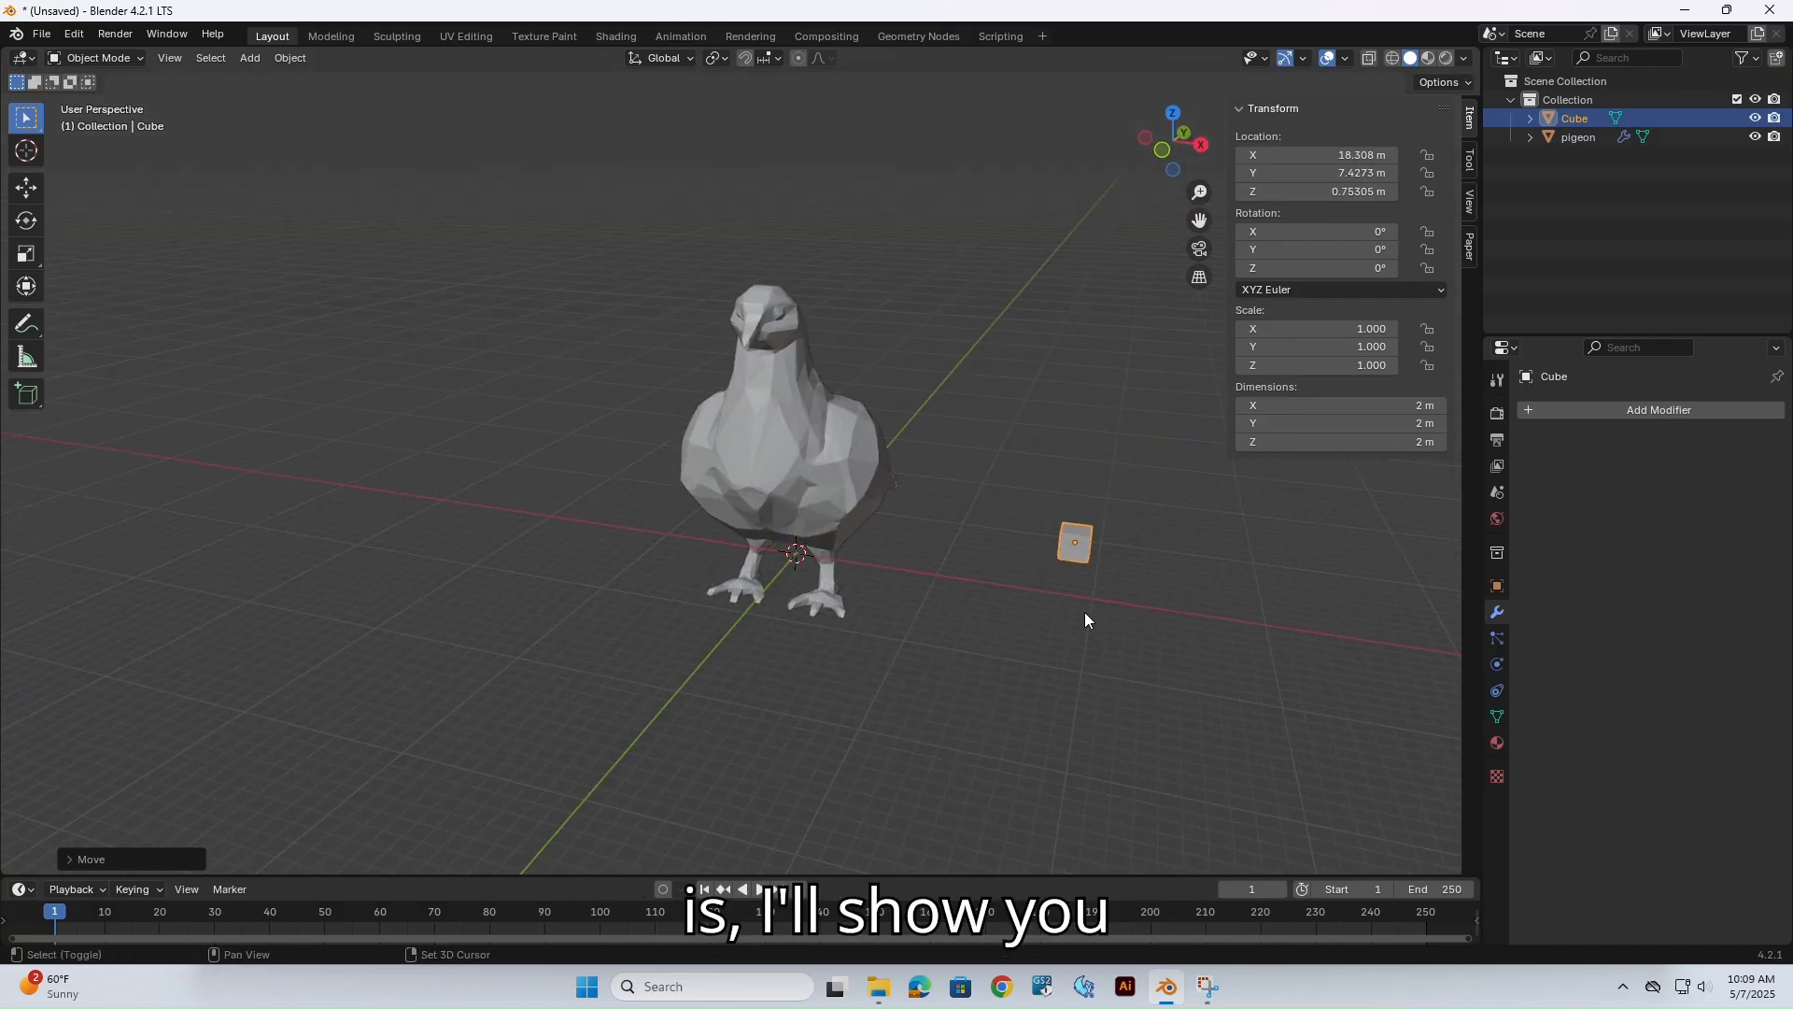
# Add a Subdivision Surface modifier to the cube and view it up close.
pyautogui.keyDown('shift'); pyautogui.moveTo(1085, 615); pyautogui.dragTo(653, 600, button='middle'); pyautogui.keyUp('shift')
pyautogui.scroll(3, 601, 595)
pyautogui.scroll(1, 598, 595)
pyautogui.click(1681, 413)
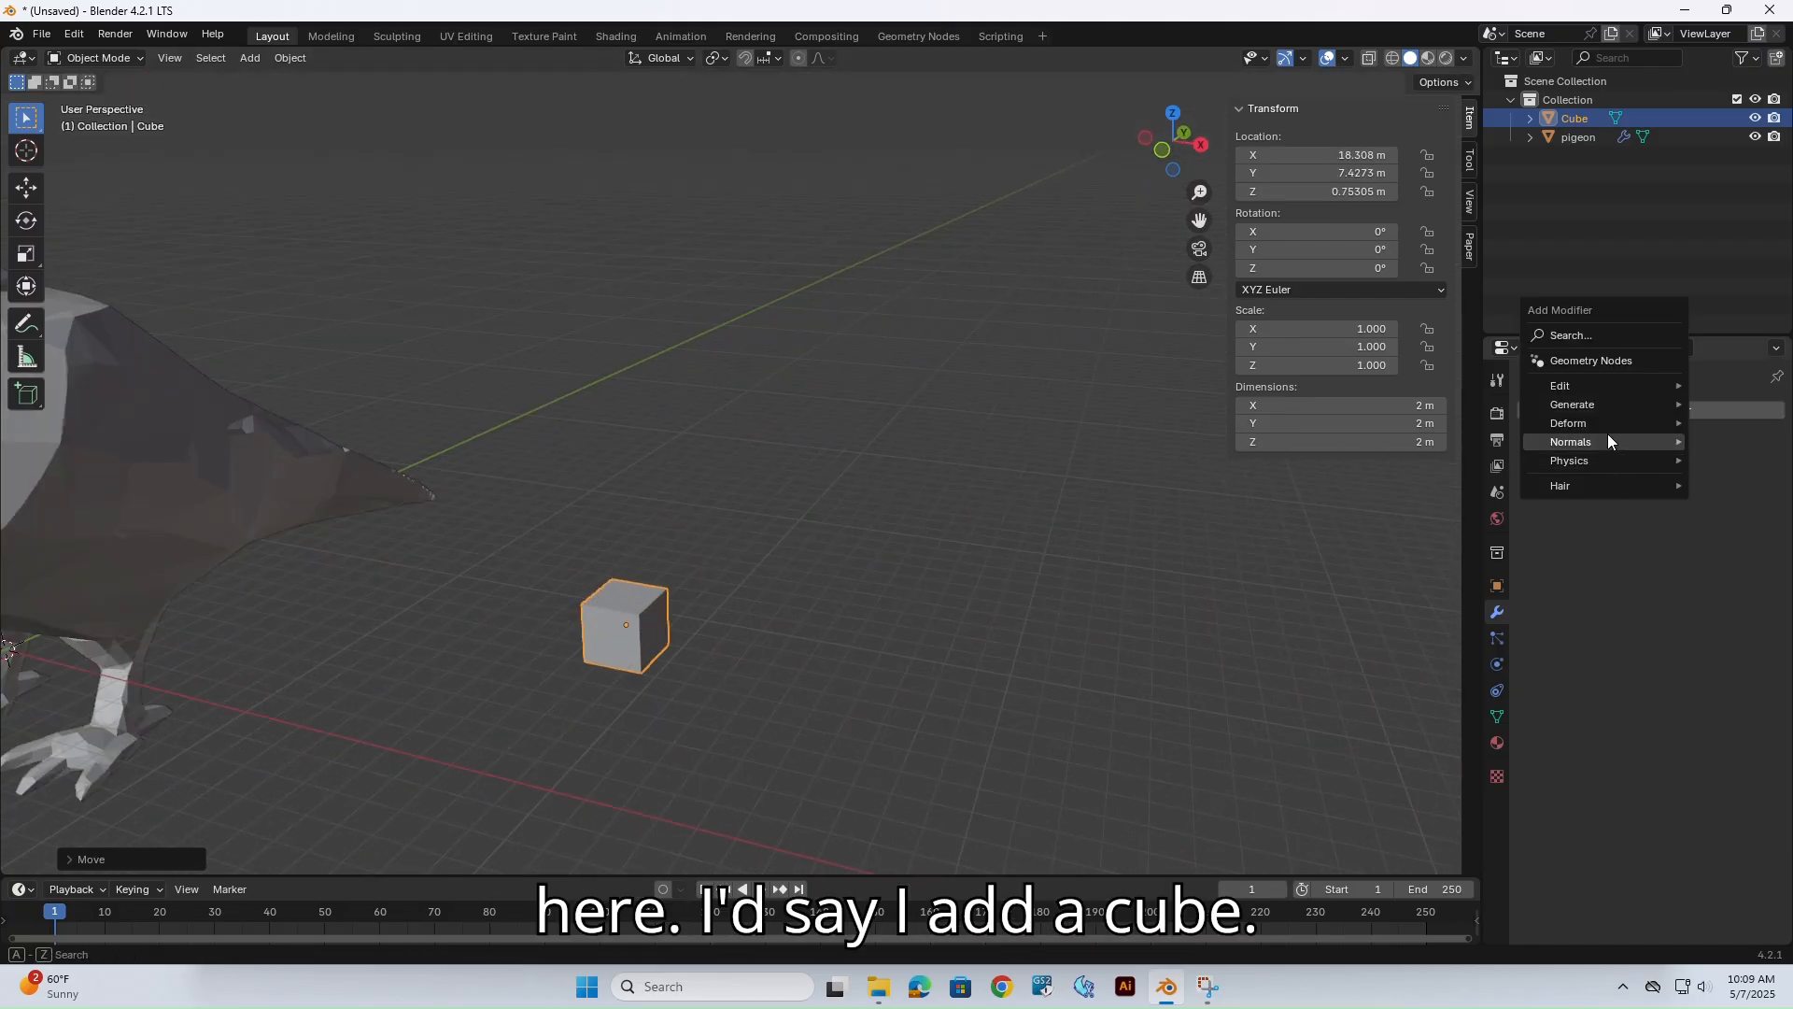
pyautogui.moveTo(1606, 430)
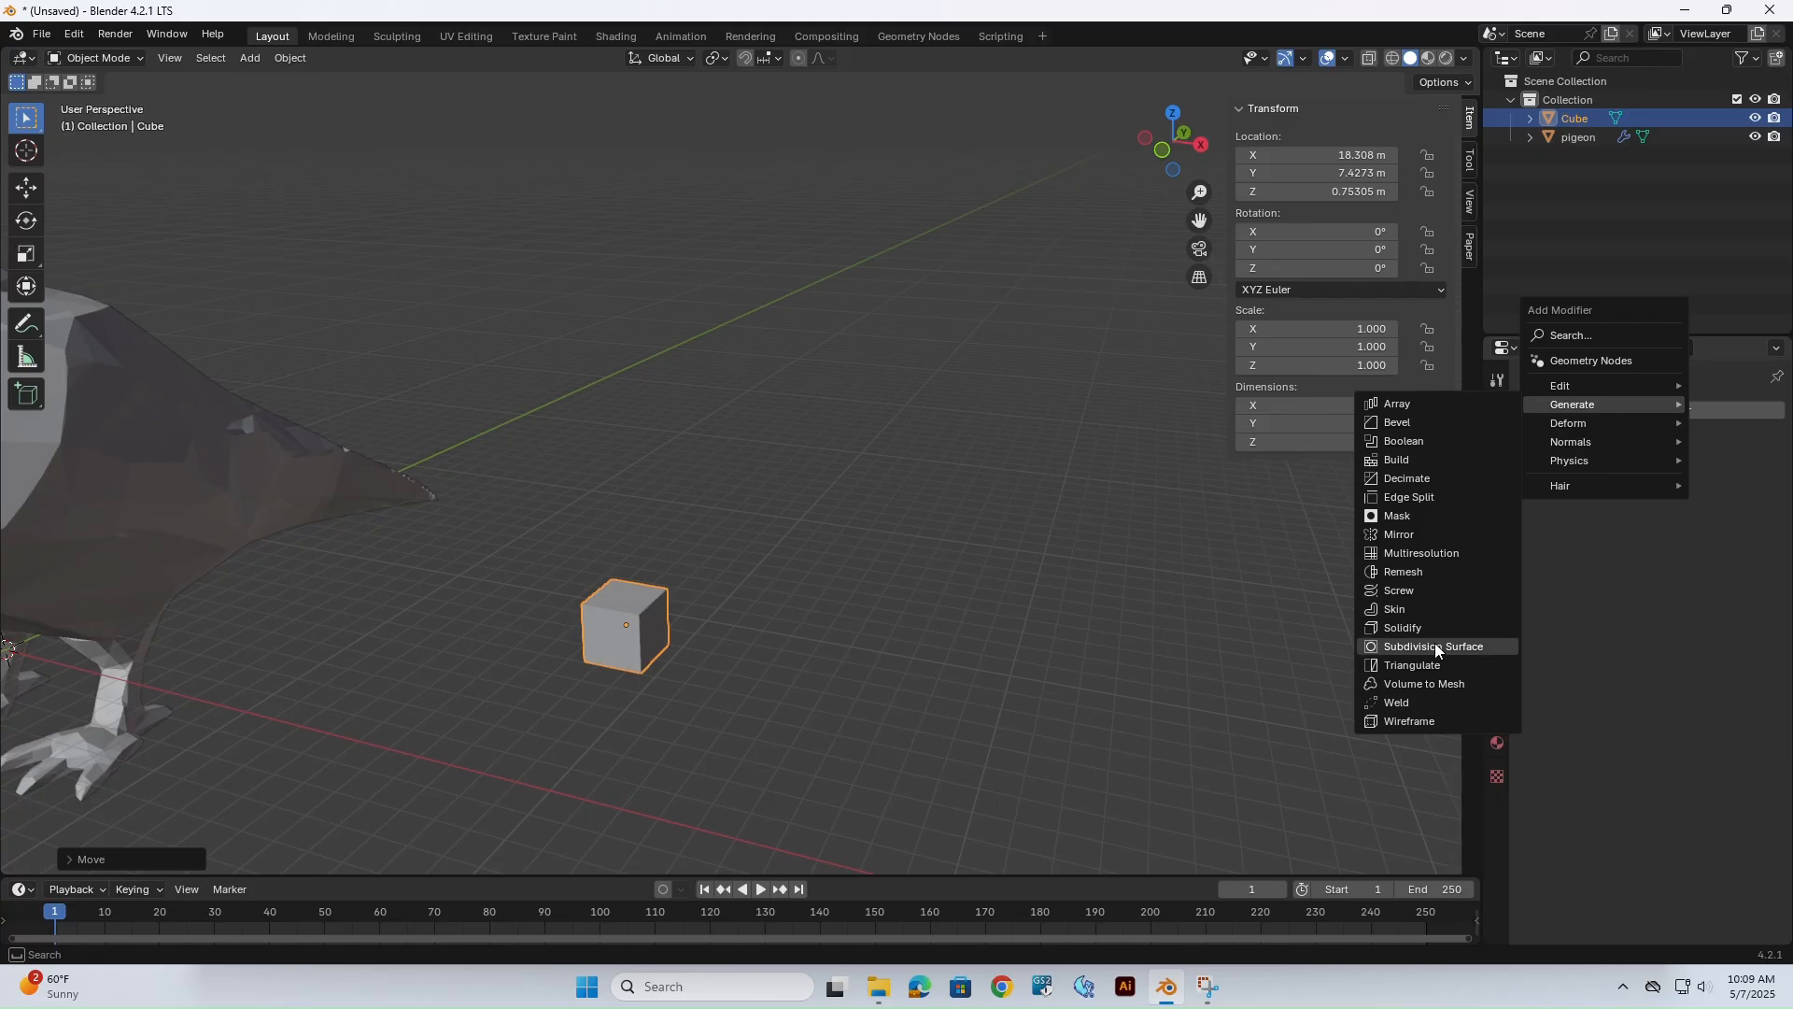
pyautogui.click(1434, 645)
pyautogui.scroll(4, 617, 691)
pyautogui.scroll(2, 747, 495)
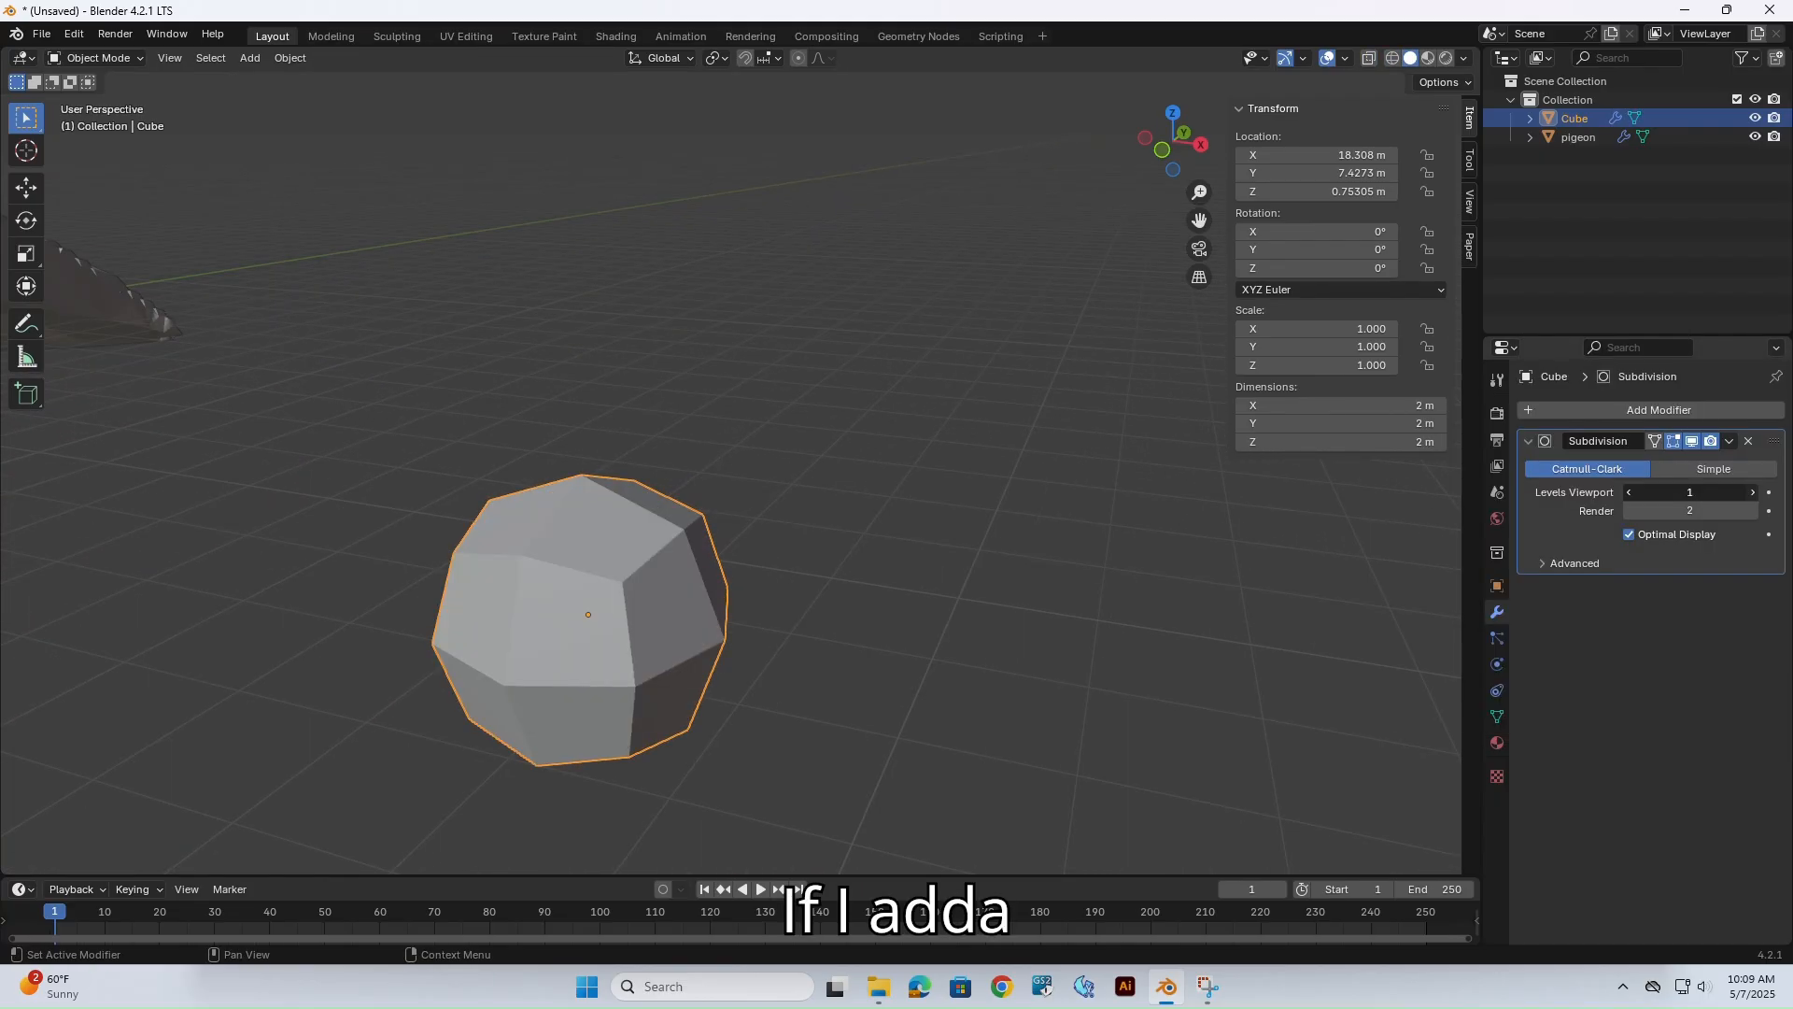
# Raise the cube's subdivision viewport levels to 4, switch the modifier to Simple, and lower the levels to 3.
pyautogui.click(1752, 492)
pyautogui.click(1752, 492)
pyautogui.click(1752, 492)
pyautogui.click(1739, 469)
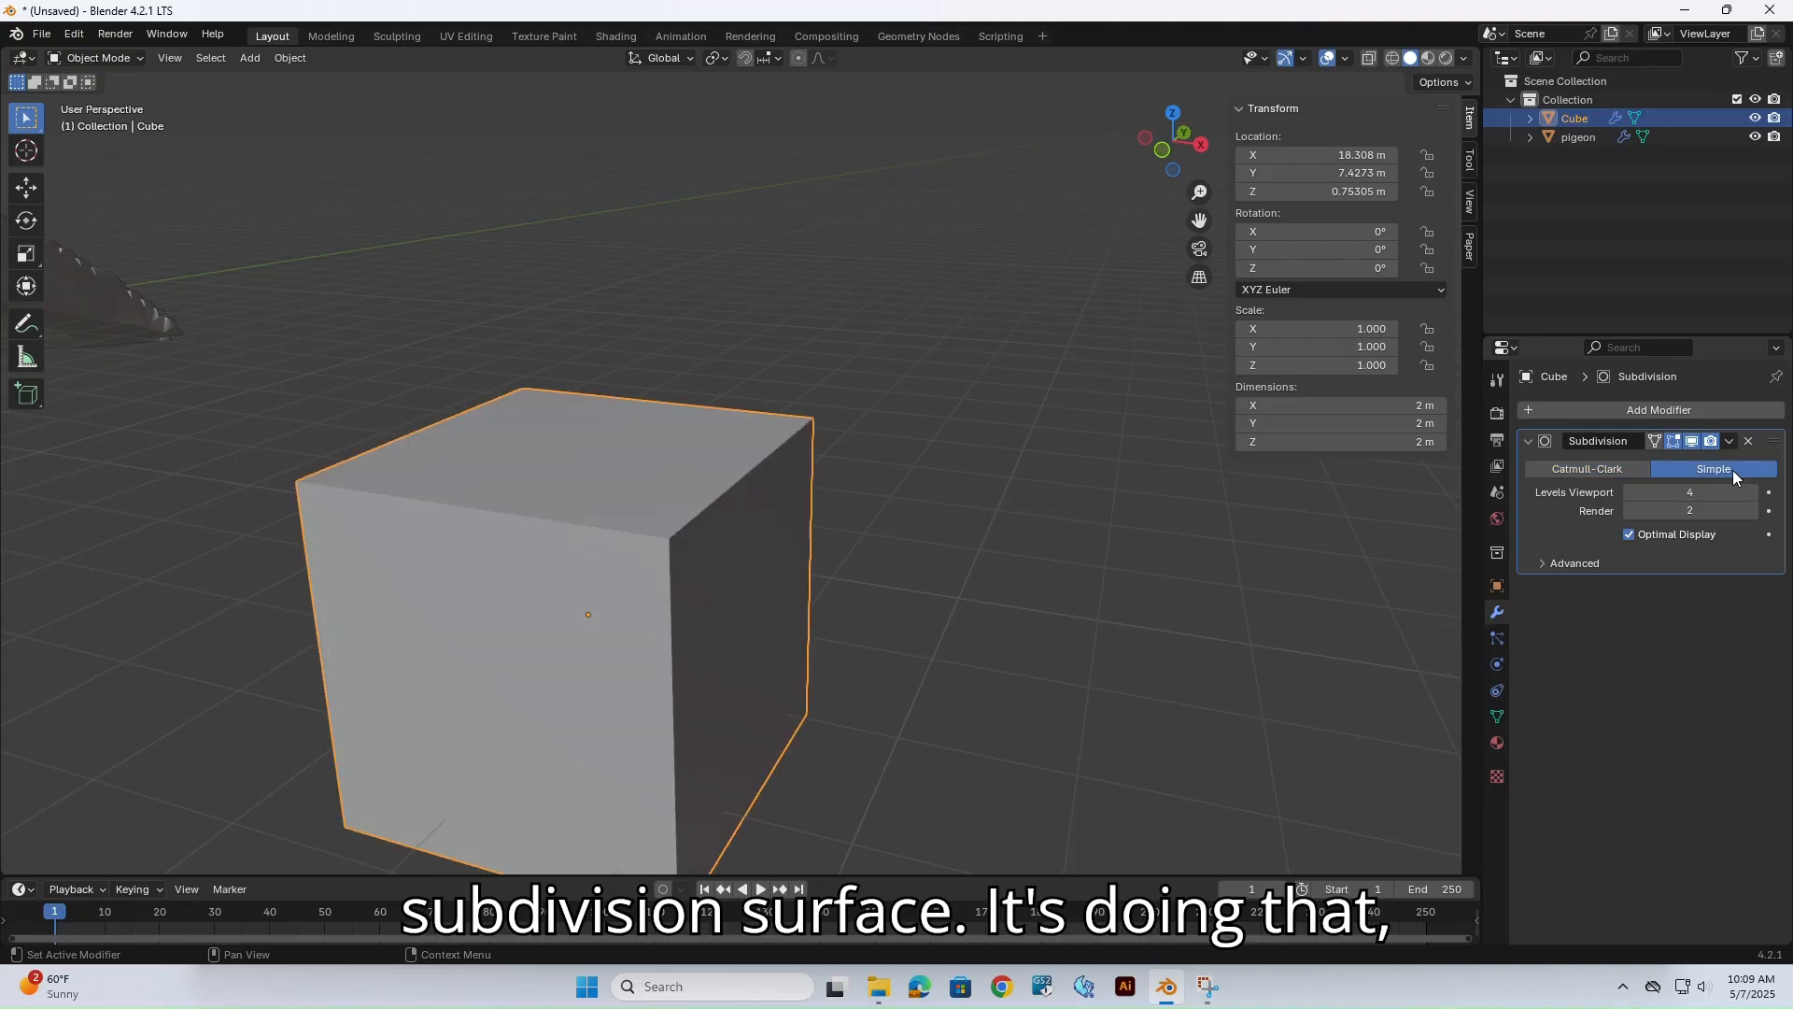
pyautogui.click(1632, 493)
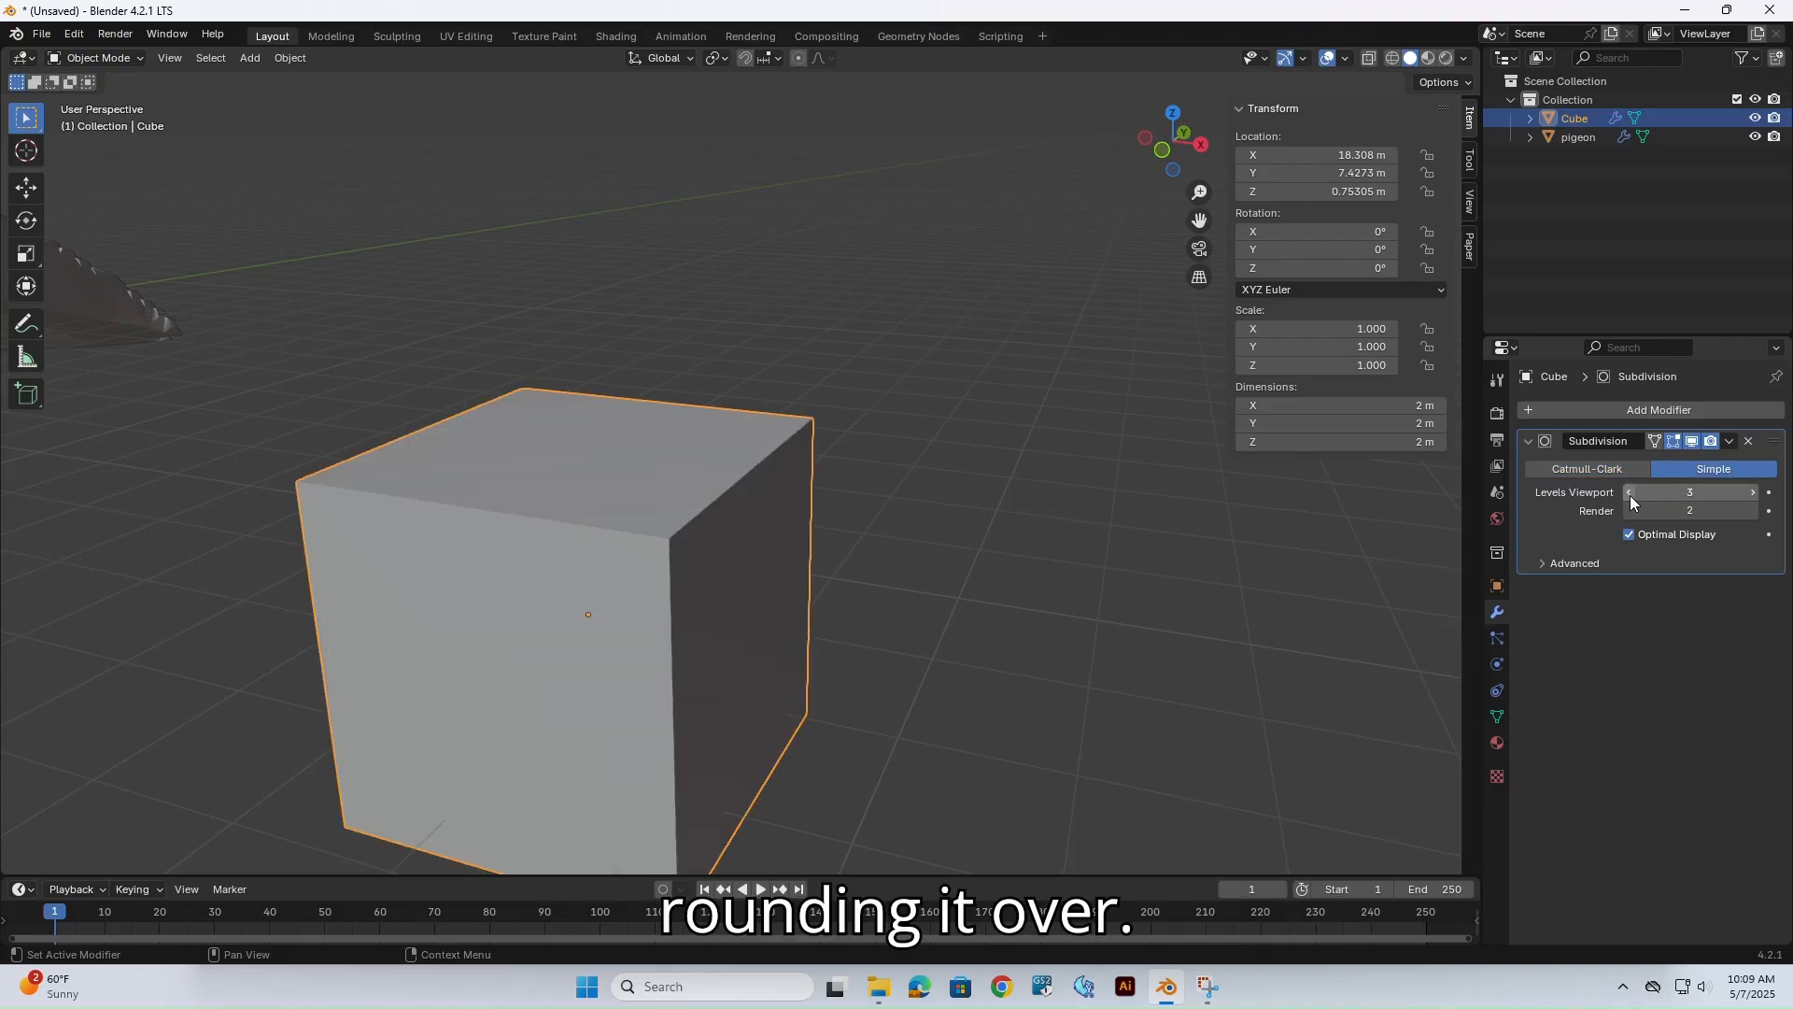
# Show the cube in wireframe shading and apply its Subdivision modifier.
pyautogui.hotkey('shift', 'z')
pyautogui.keyDown('shift'); pyautogui.moveTo(810, 560); pyautogui.dragTo(931, 554, button='middle'); pyautogui.keyUp('shift')
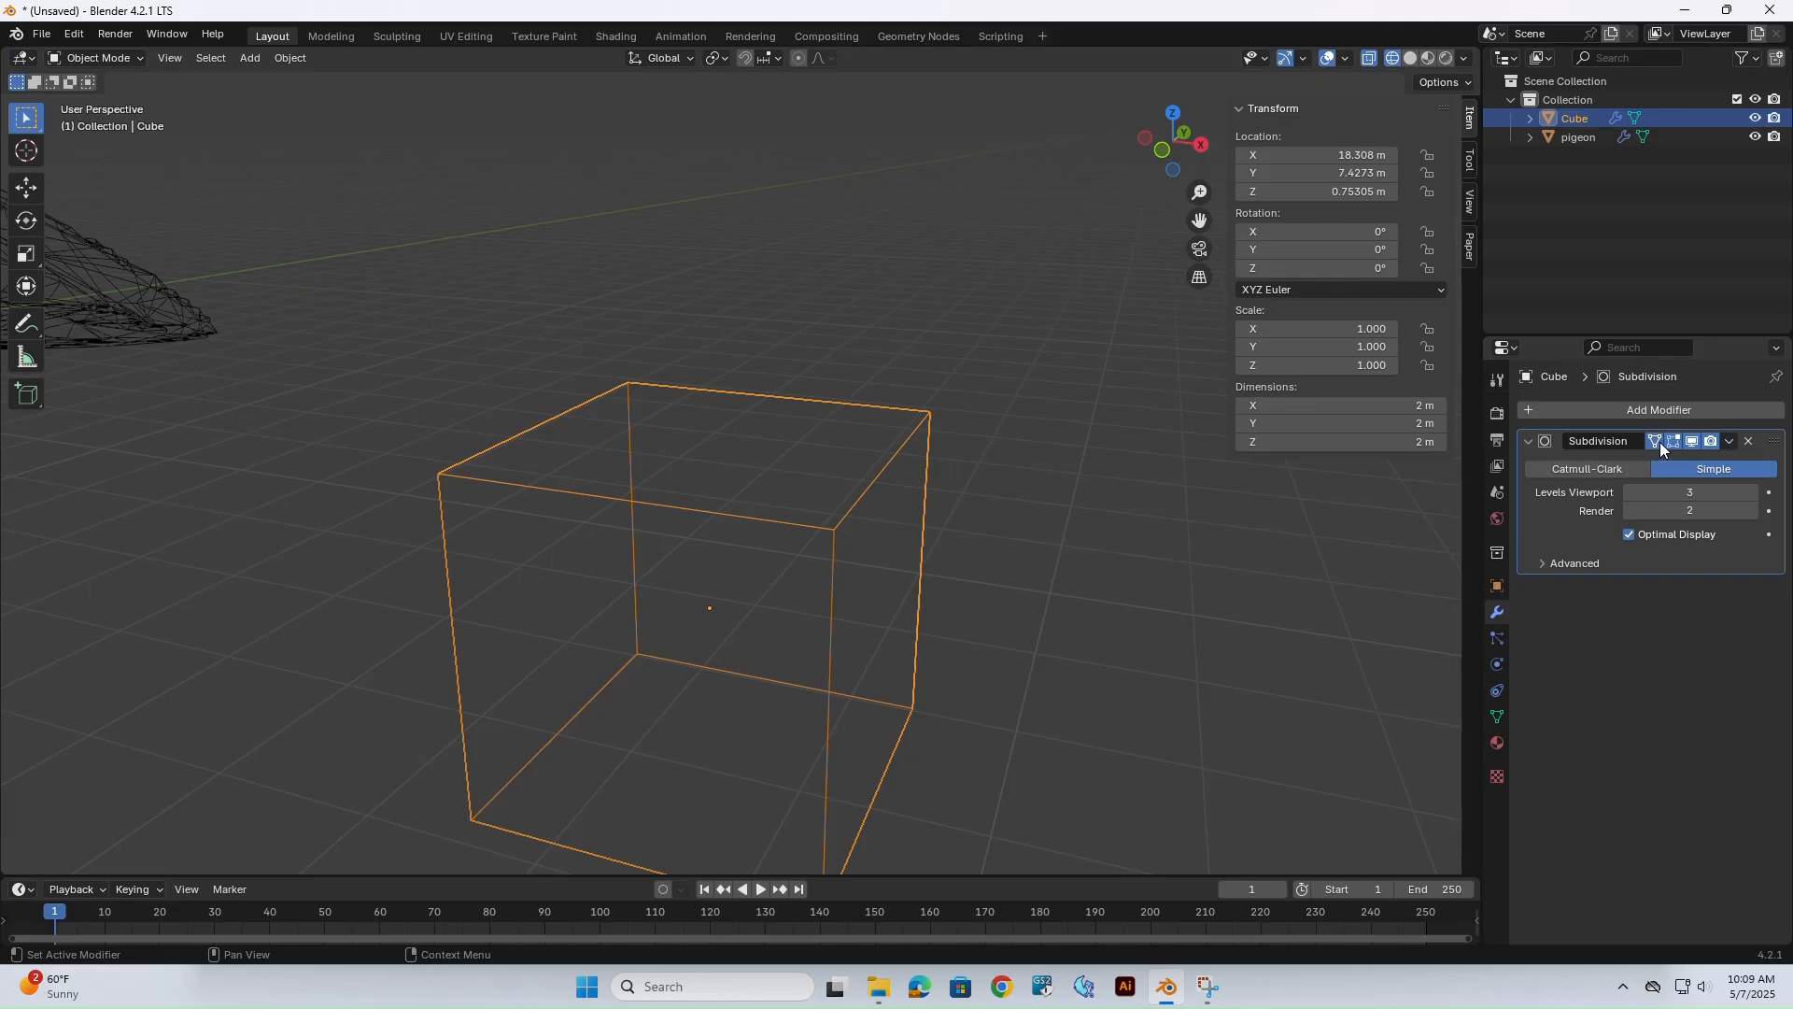
pyautogui.scroll(-2, 876, 558)
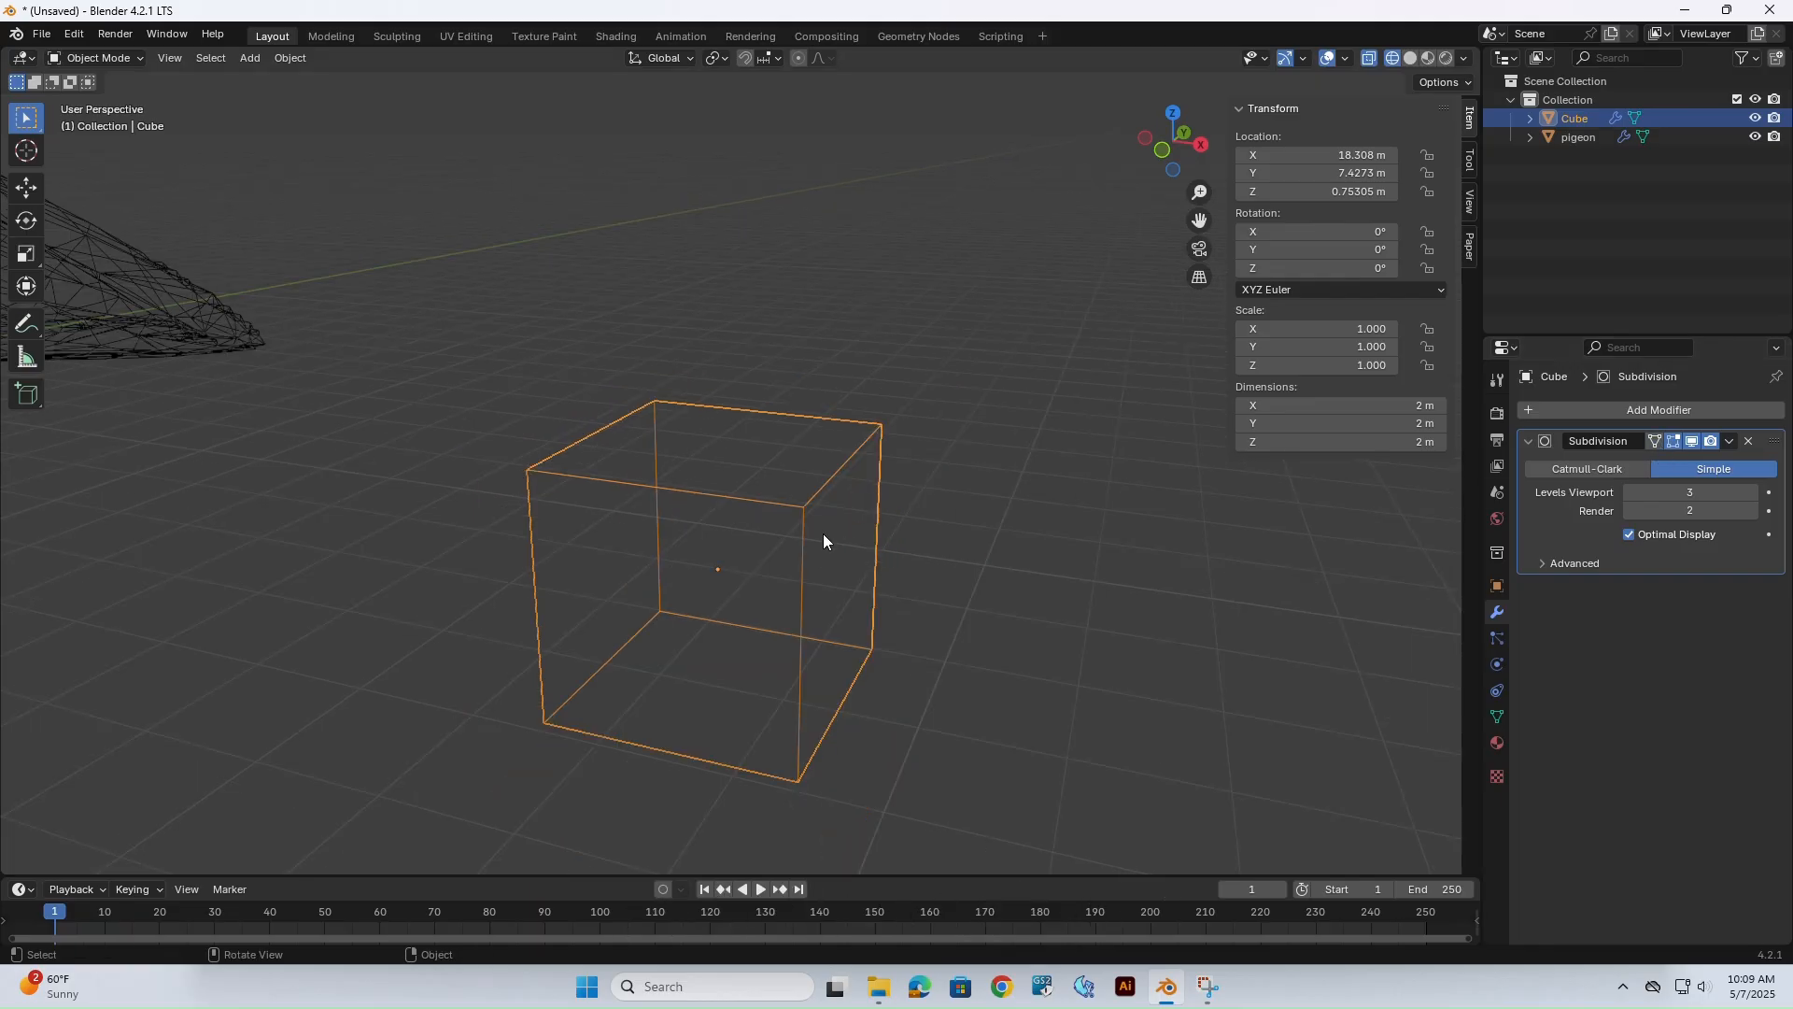
pyautogui.click(1730, 441)
pyautogui.click(1700, 461)
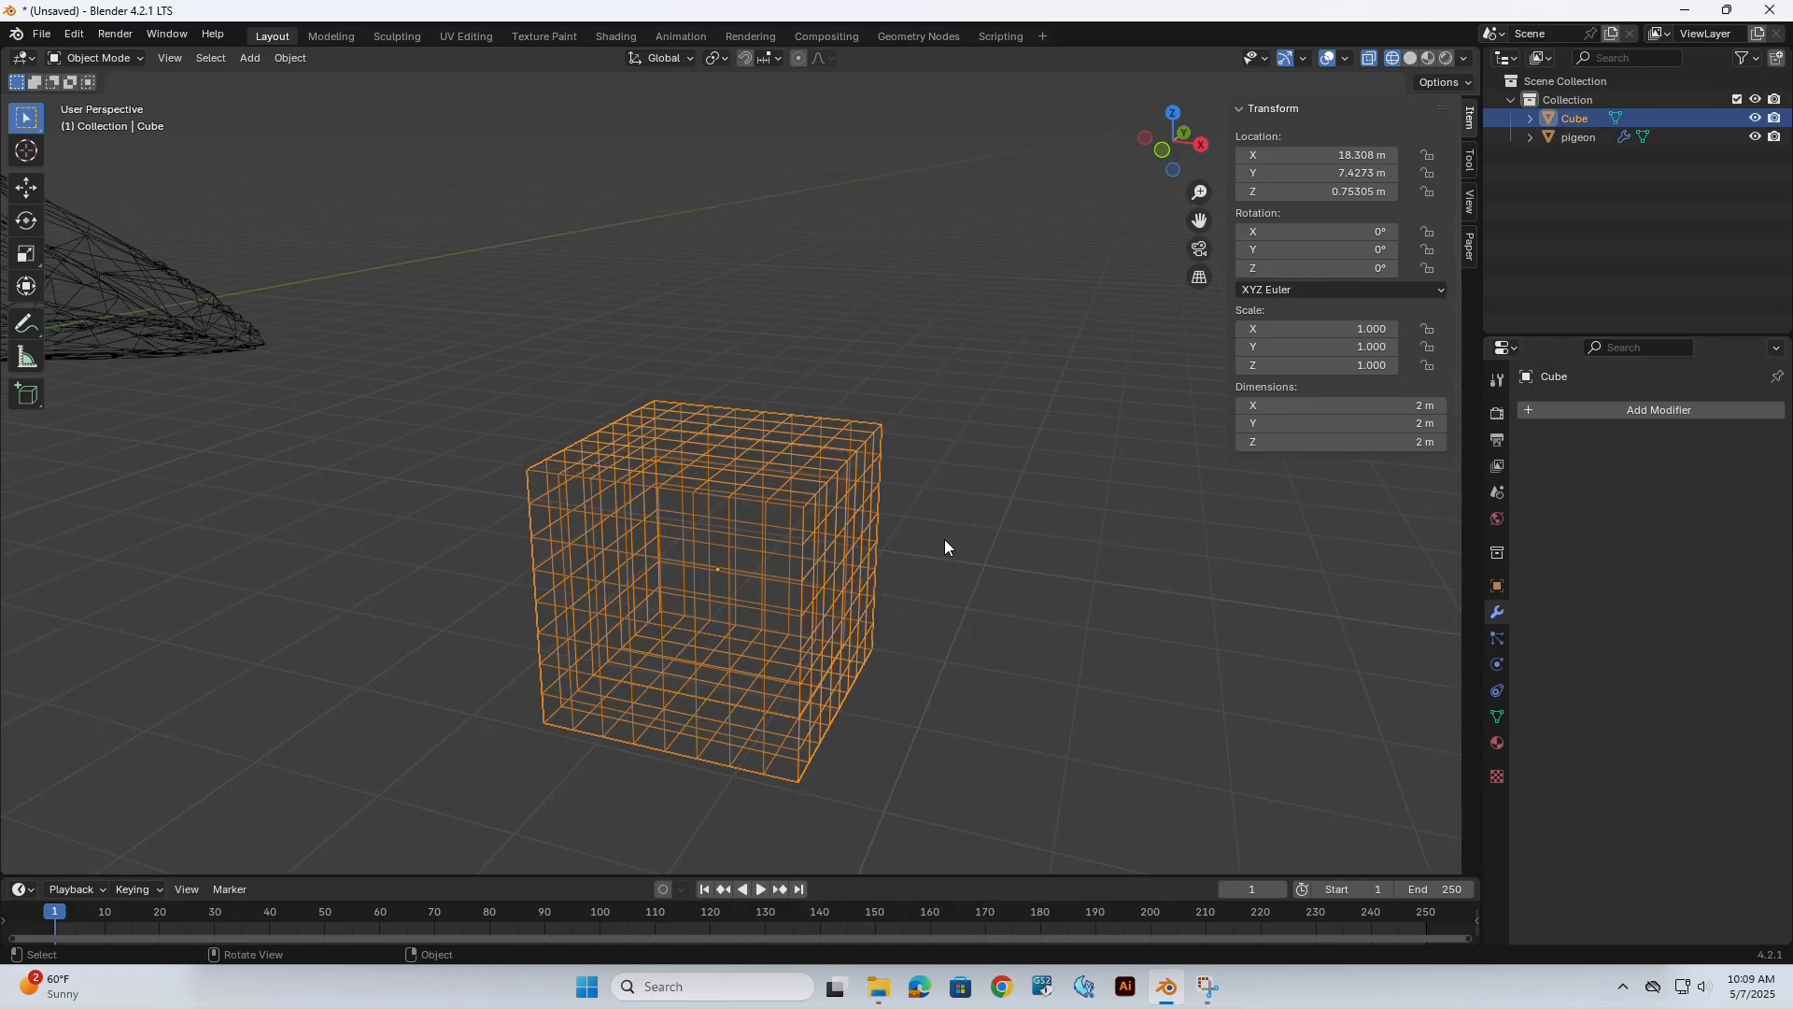
# Return to solid shading and inspect the cube's face divisions in Edit Mode with edge selection.
pyautogui.hotkey('shift', 'z')
pyautogui.moveTo(937, 536); pyautogui.dragTo(921, 556, button='middle')
pyautogui.press('Tab')
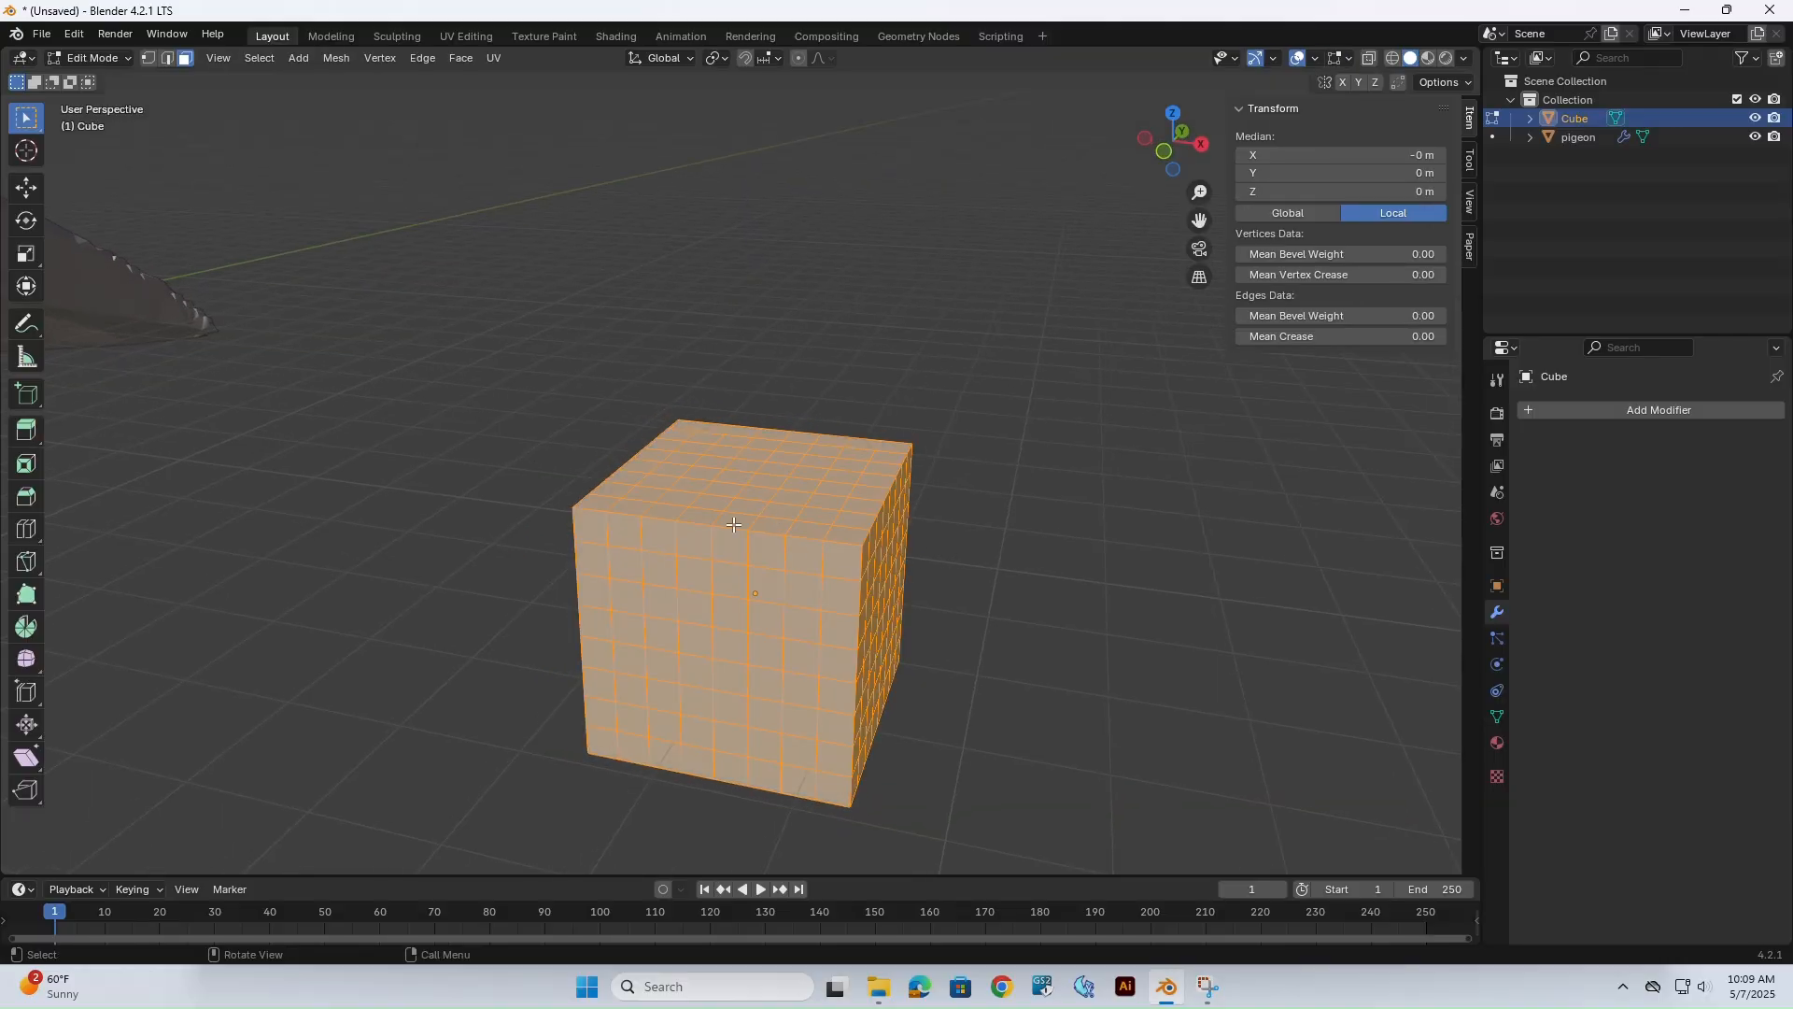
pyautogui.press('2')
pyautogui.scroll(-3, 747, 523)
pyautogui.press('x')
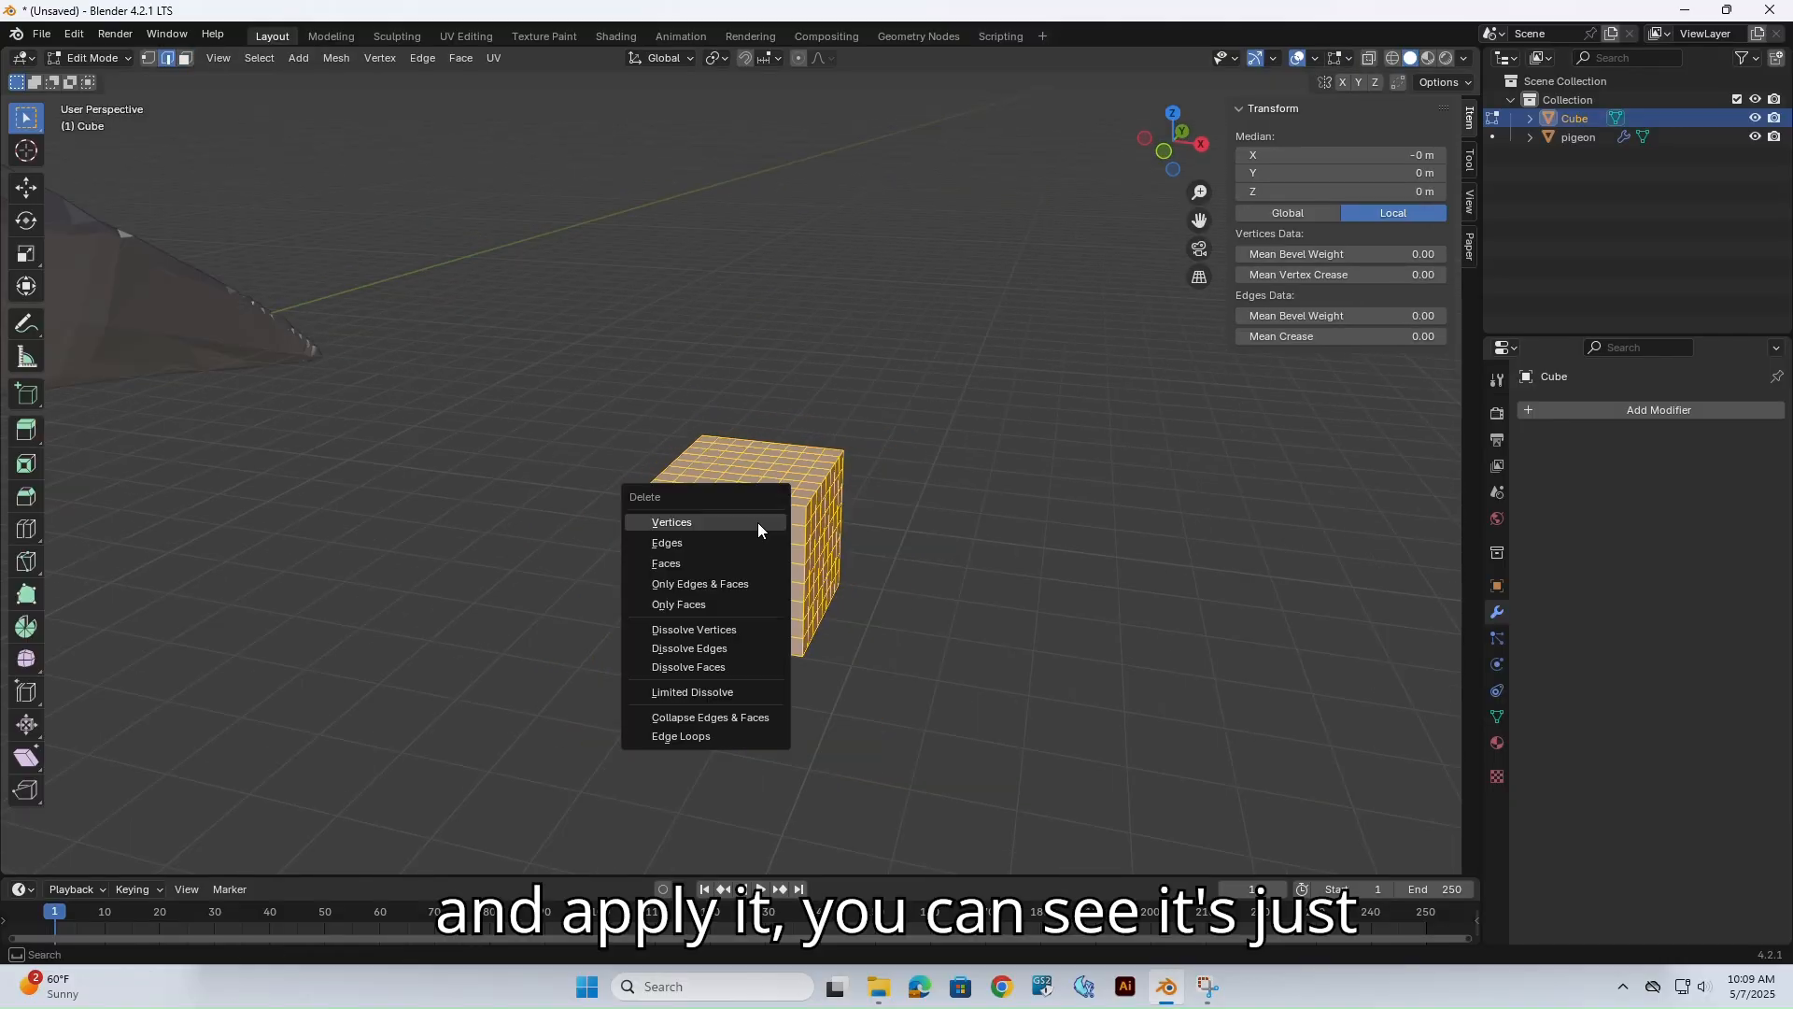
pyautogui.press('Tab')
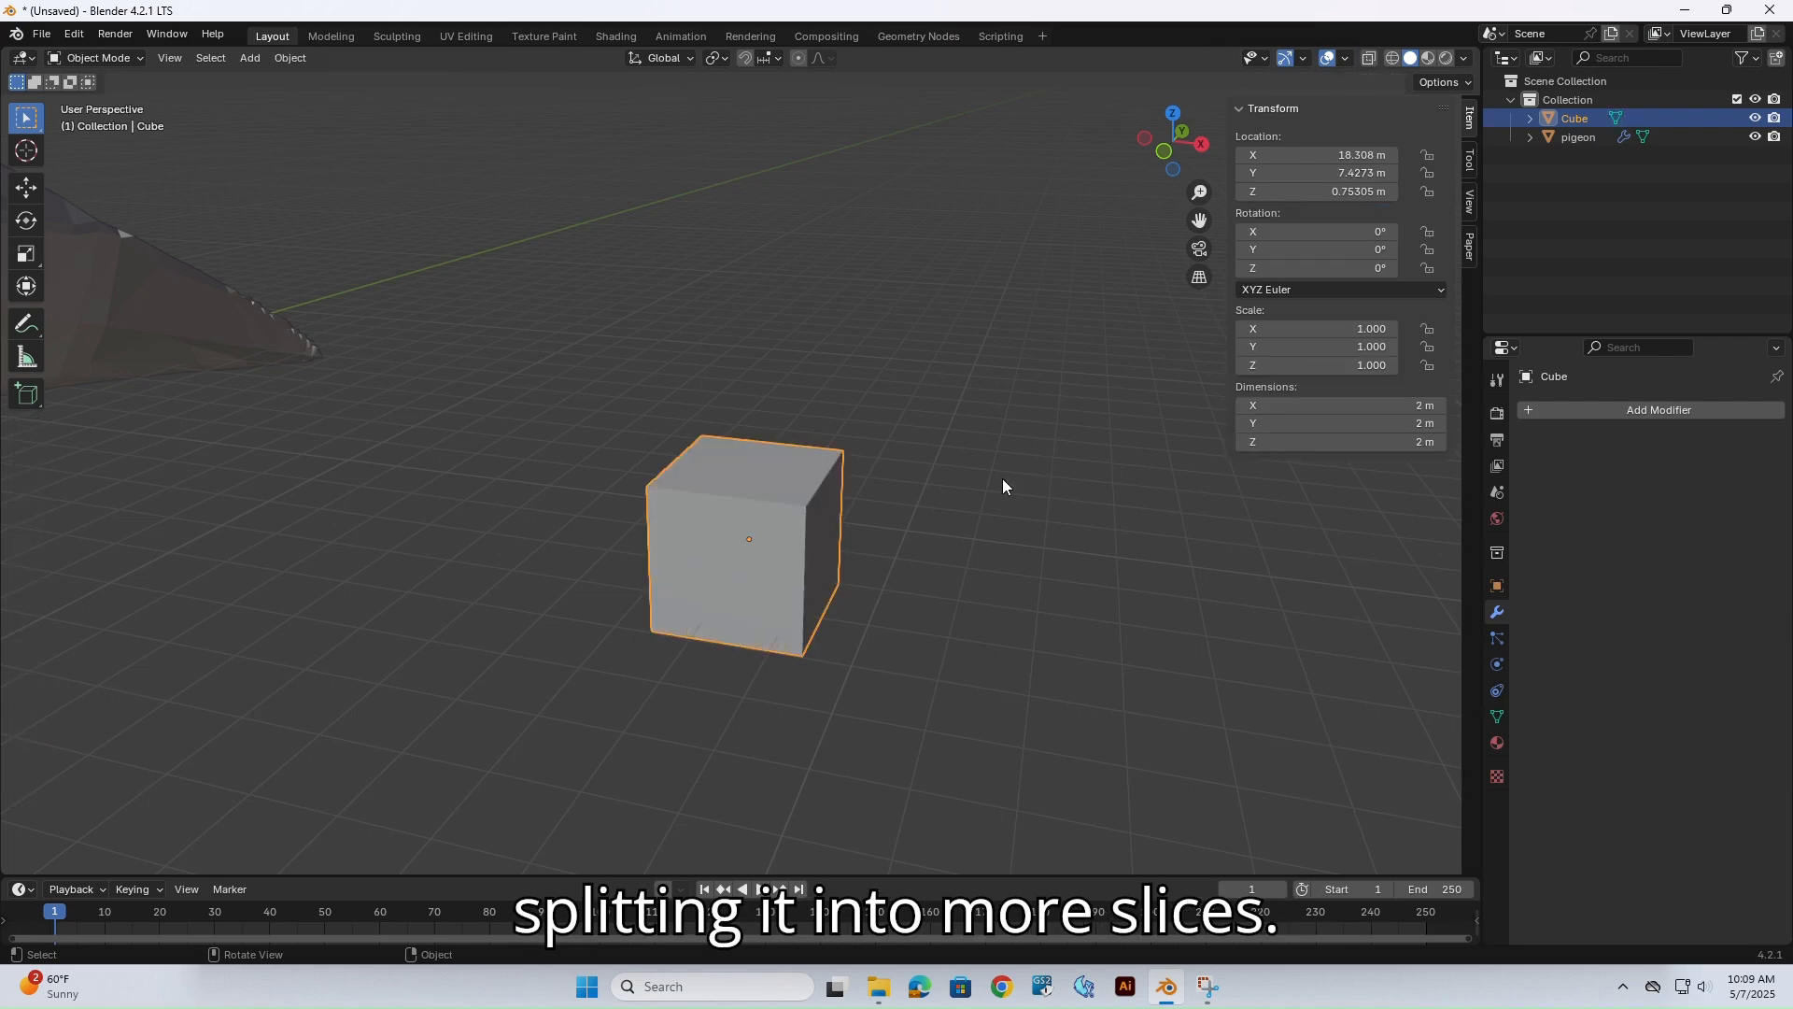
# Delete the demonstration cube and select the pigeon again.
pyautogui.press('x')
pyautogui.click(994, 480)
pyautogui.moveTo(840, 485); pyautogui.dragTo(880, 497, button='middle')
pyautogui.scroll(-3, 728, 464)
pyautogui.click(675, 490)
pyautogui.scroll(2, 879, 496)
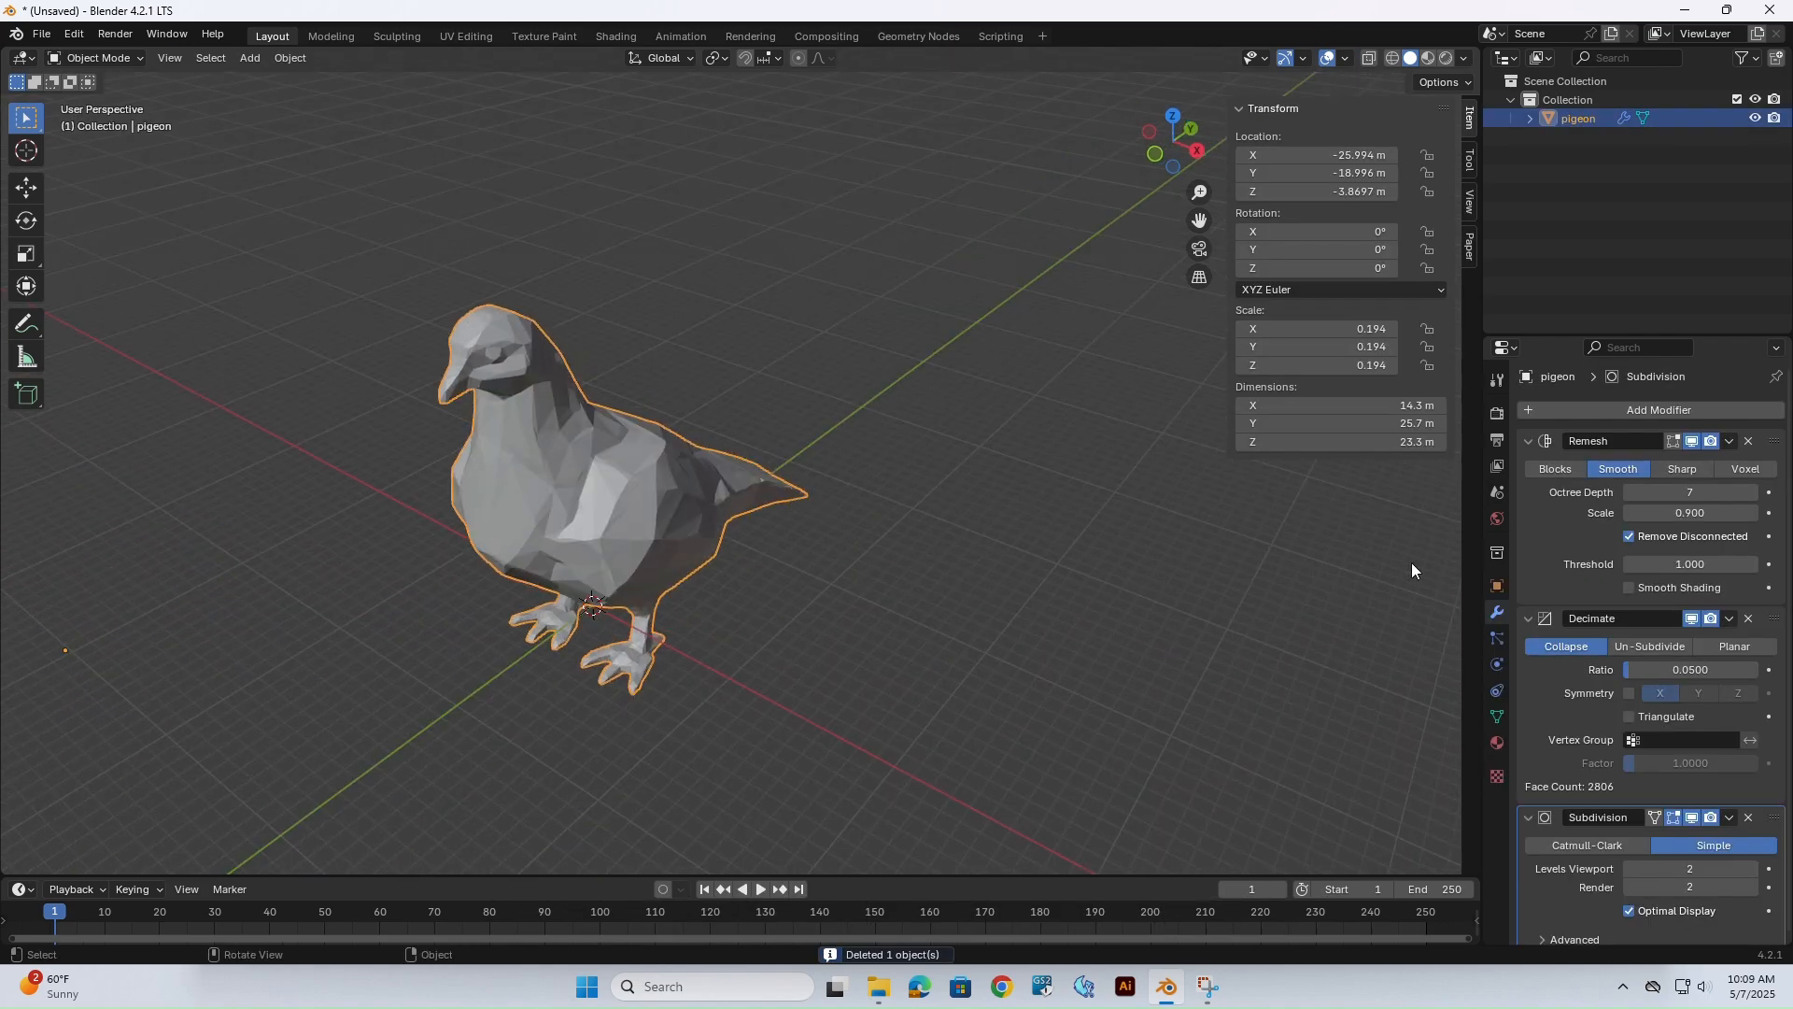
pyautogui.scroll(2, 1061, 568)
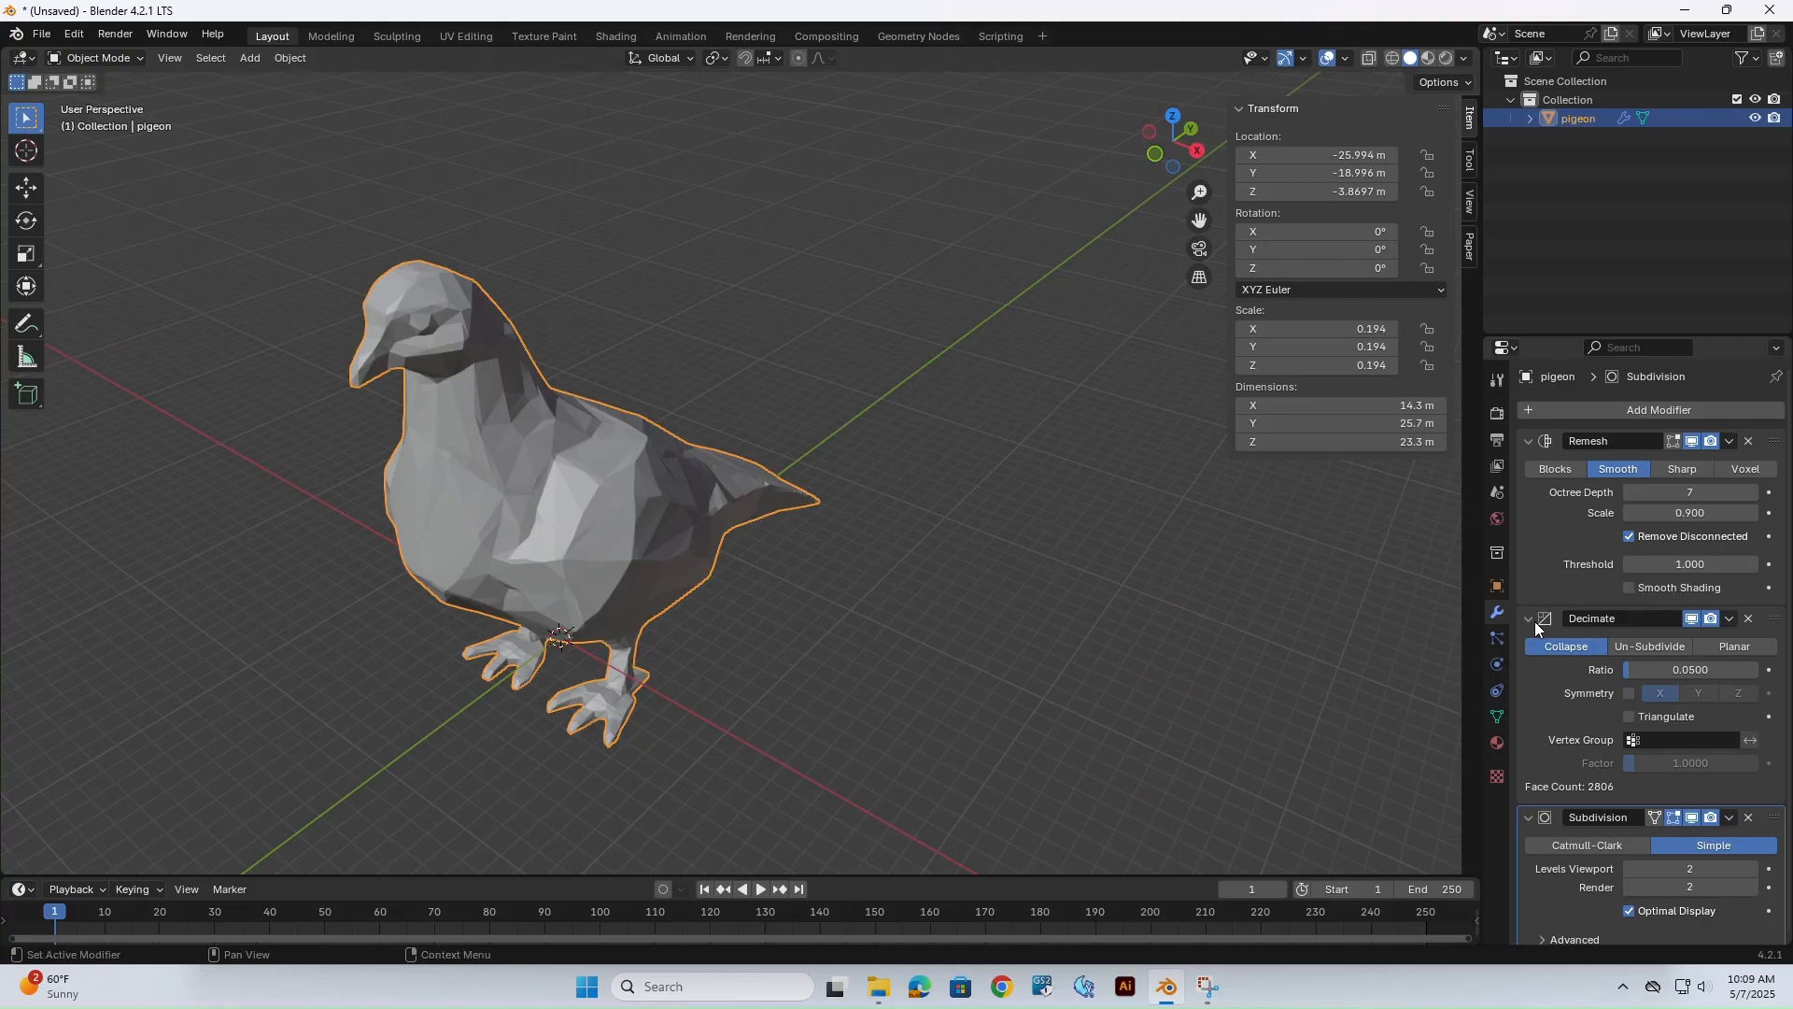
pyautogui.scroll(-1, 1558, 772)
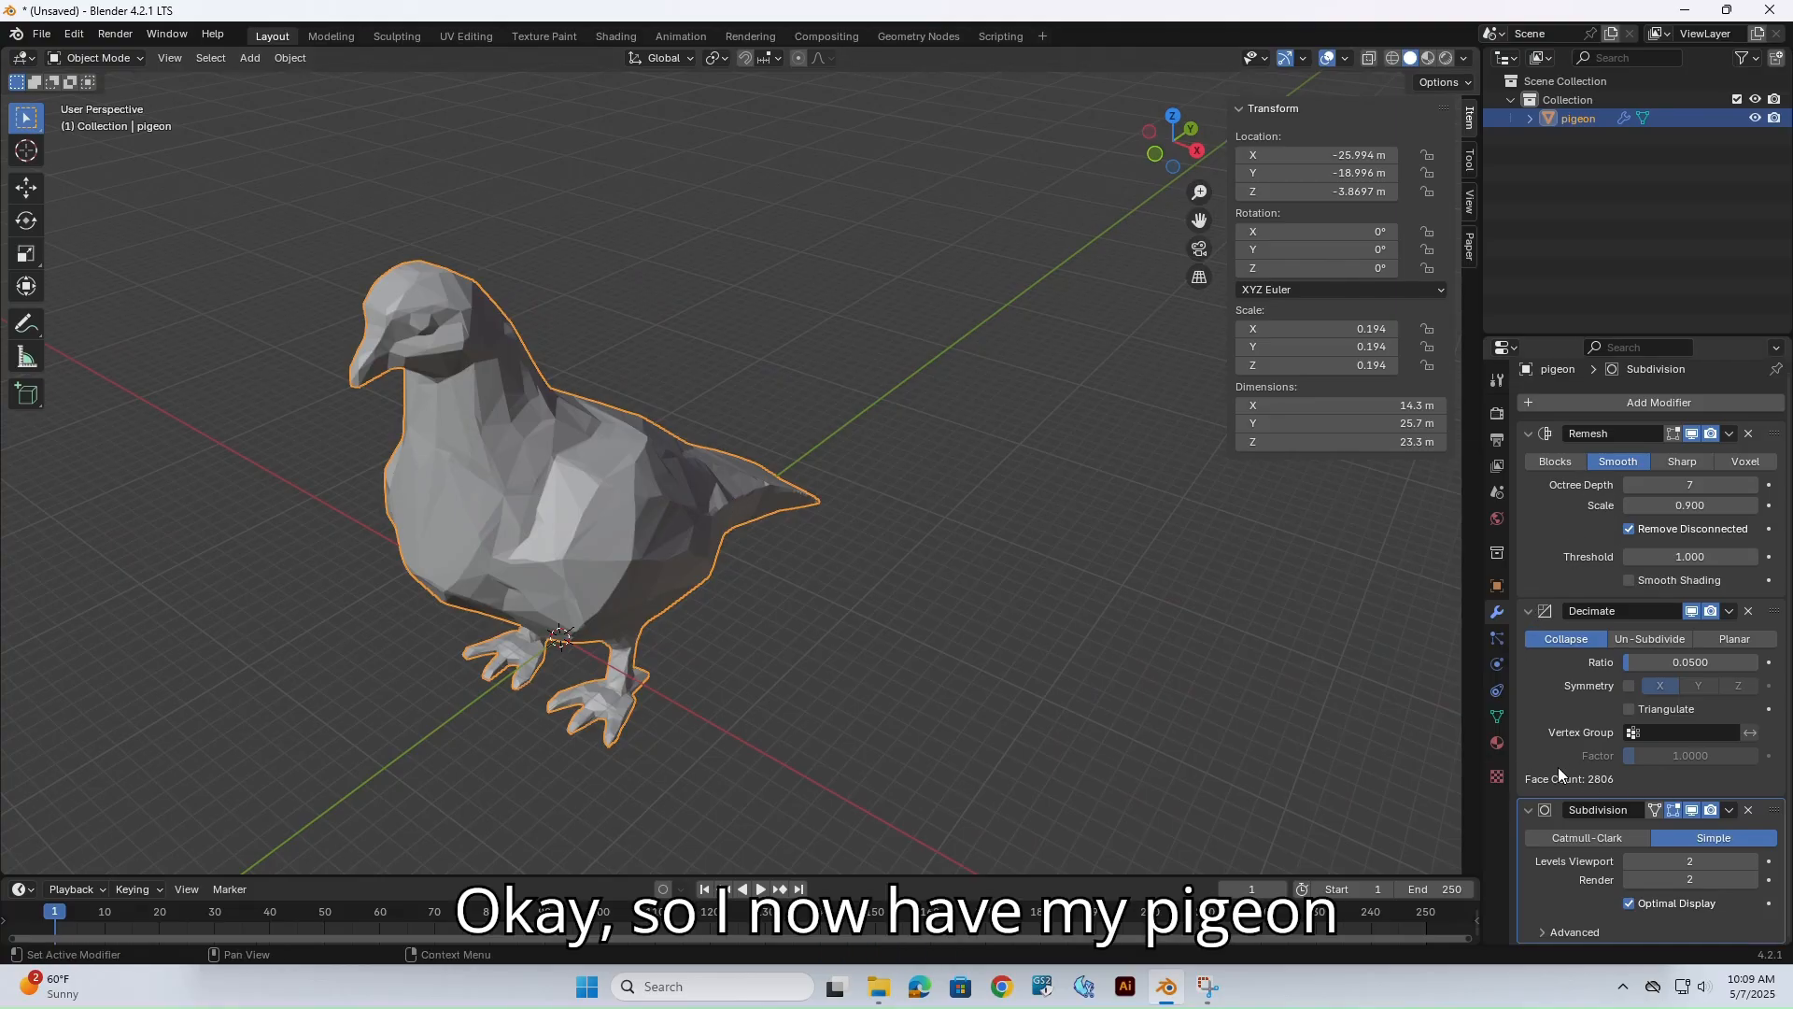
# Inspect the pigeon's mesh in wireframe shading, return it to solid shading and clear the selection.
pyautogui.hotkey('shift', 'z')
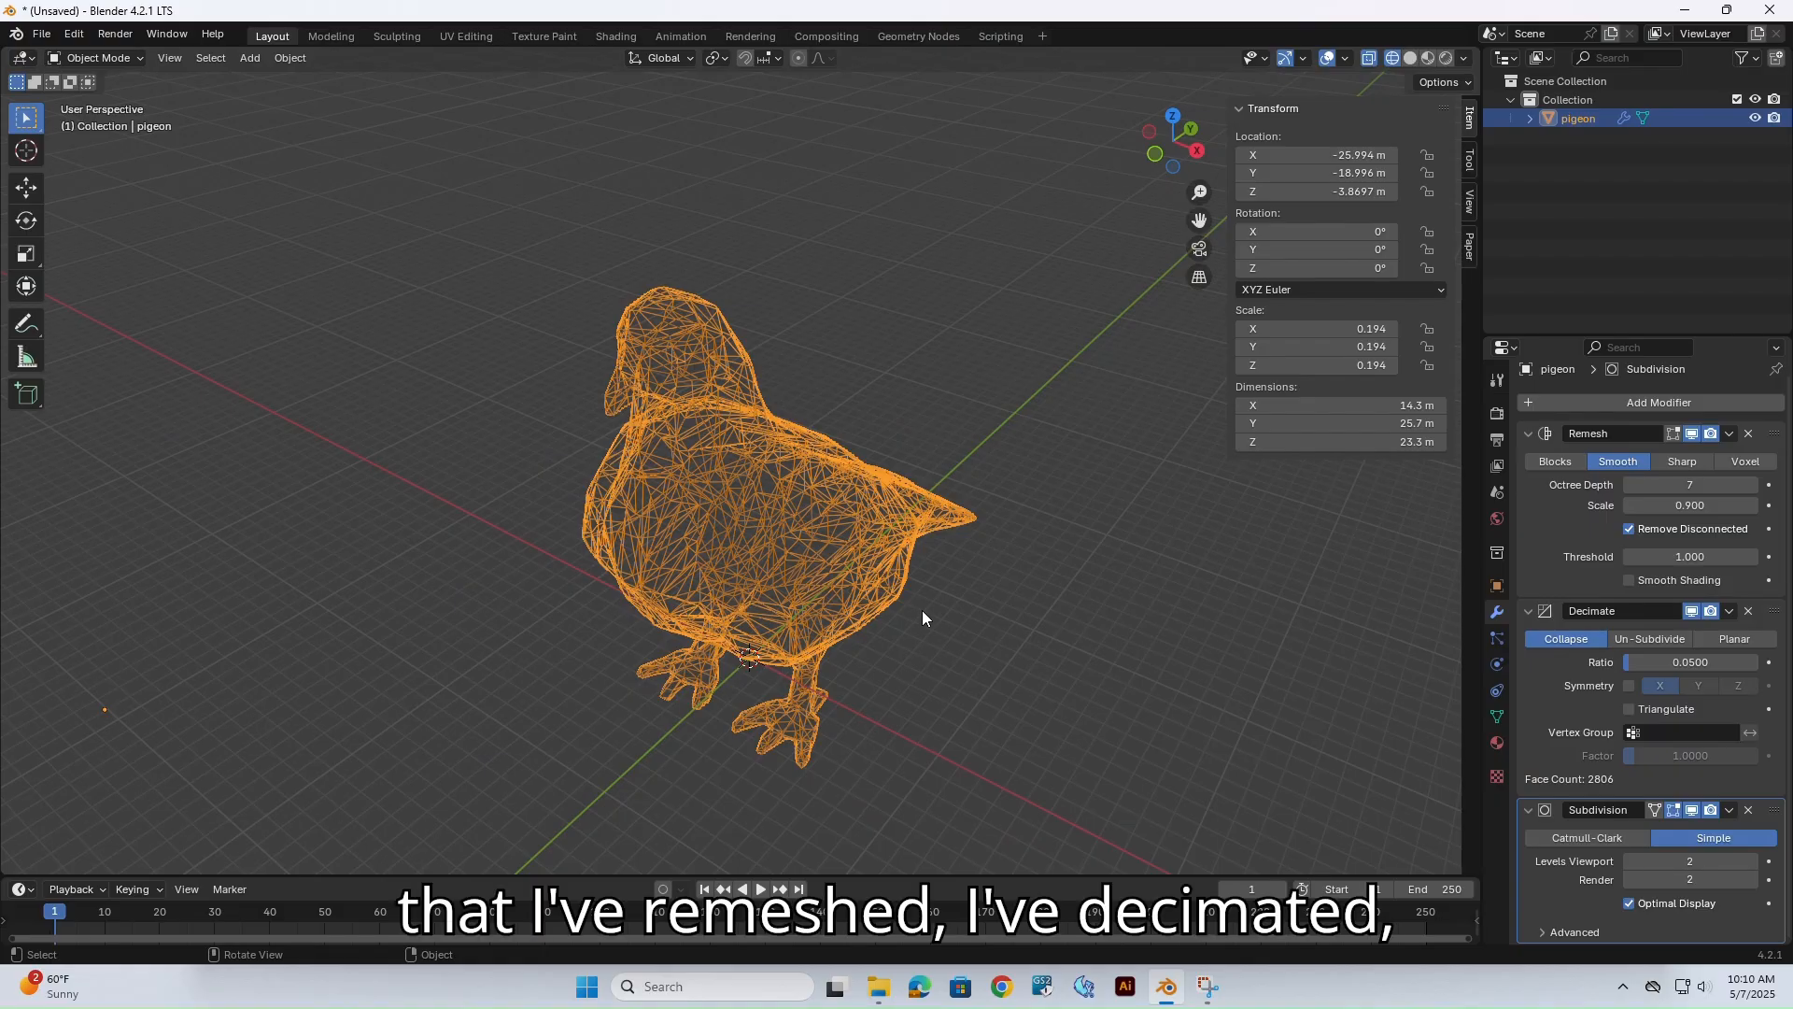
pyautogui.moveTo(922, 609)
pyautogui.mouseDown(button='middle')
pyautogui.moveTo(917, 560)
pyautogui.moveTo(1049, 565)
pyautogui.moveTo(940, 587)
pyautogui.moveTo(860, 532)
pyautogui.moveTo(863, 509)
pyautogui.moveTo(706, 533)
pyautogui.mouseUp(button='middle')
pyautogui.click(979, 569)
pyautogui.hotkey('shift', 'z')
pyautogui.moveTo(716, 338); pyautogui.dragTo(645, 298, button='middle')
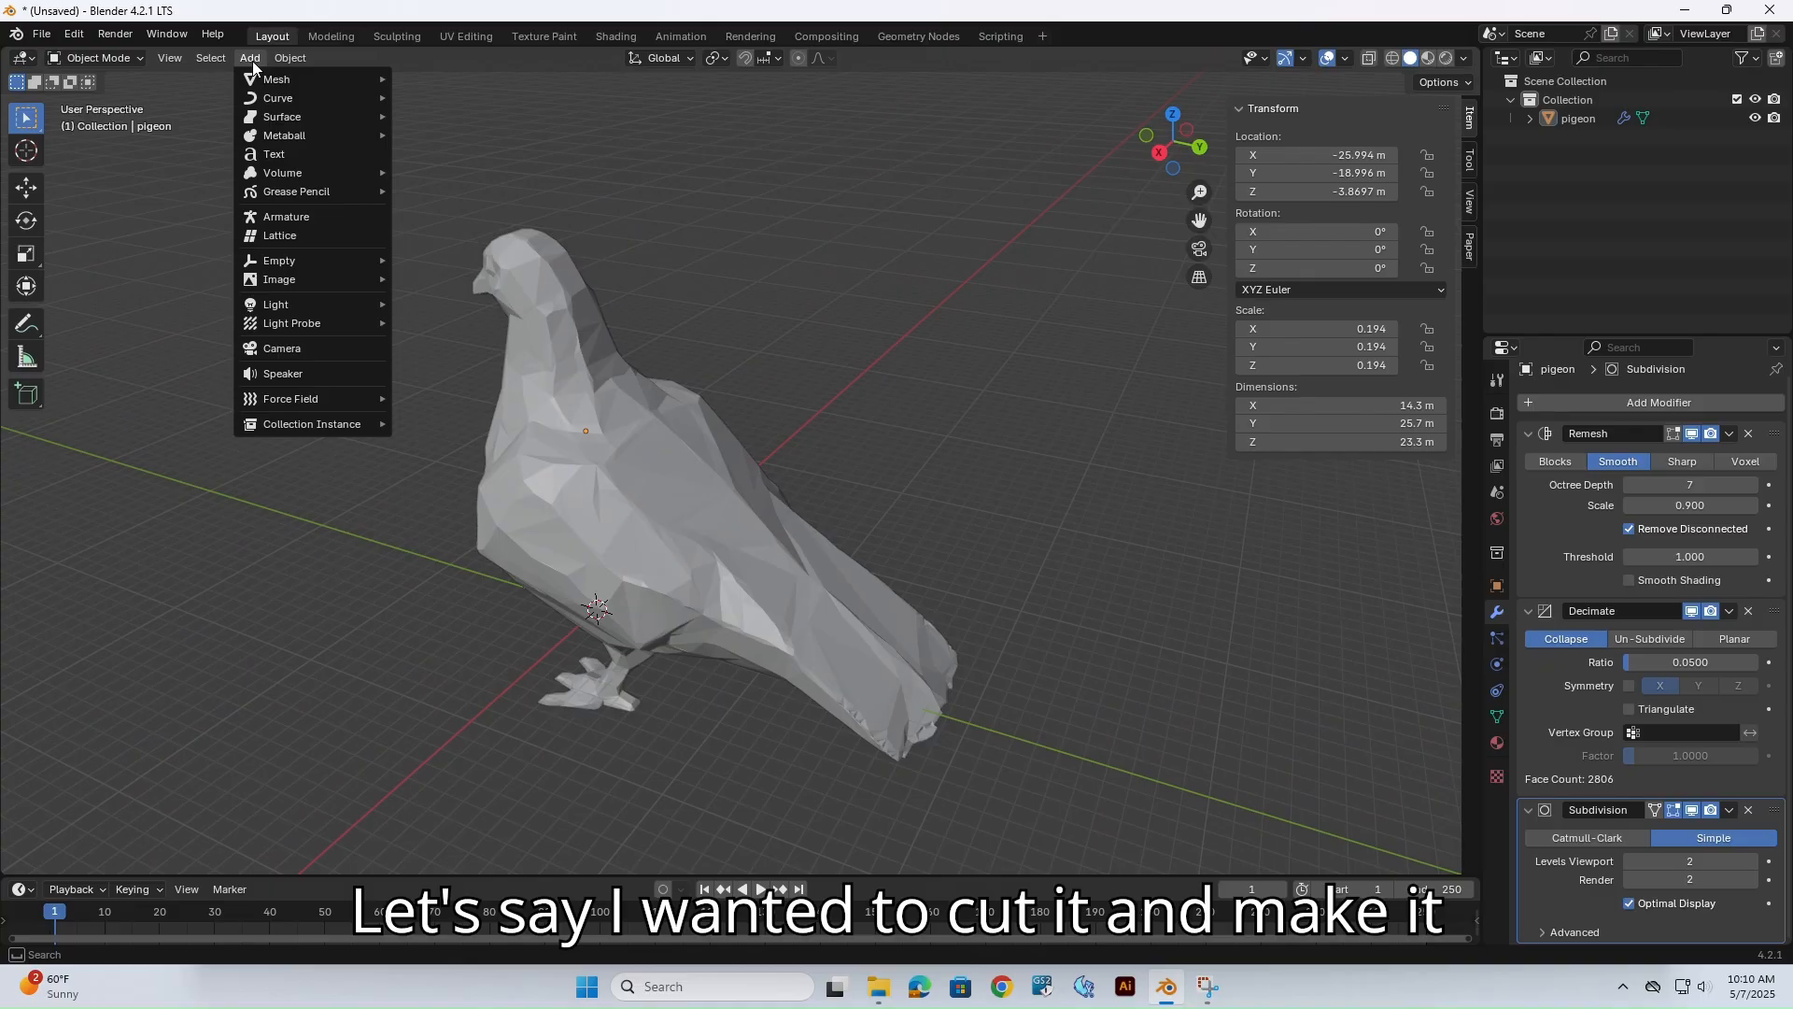
# Add a cylinder mesh, scale it up to about 8.97 m wide and stretch it along Z to about 20.6 m.
pyautogui.moveTo(281, 78)
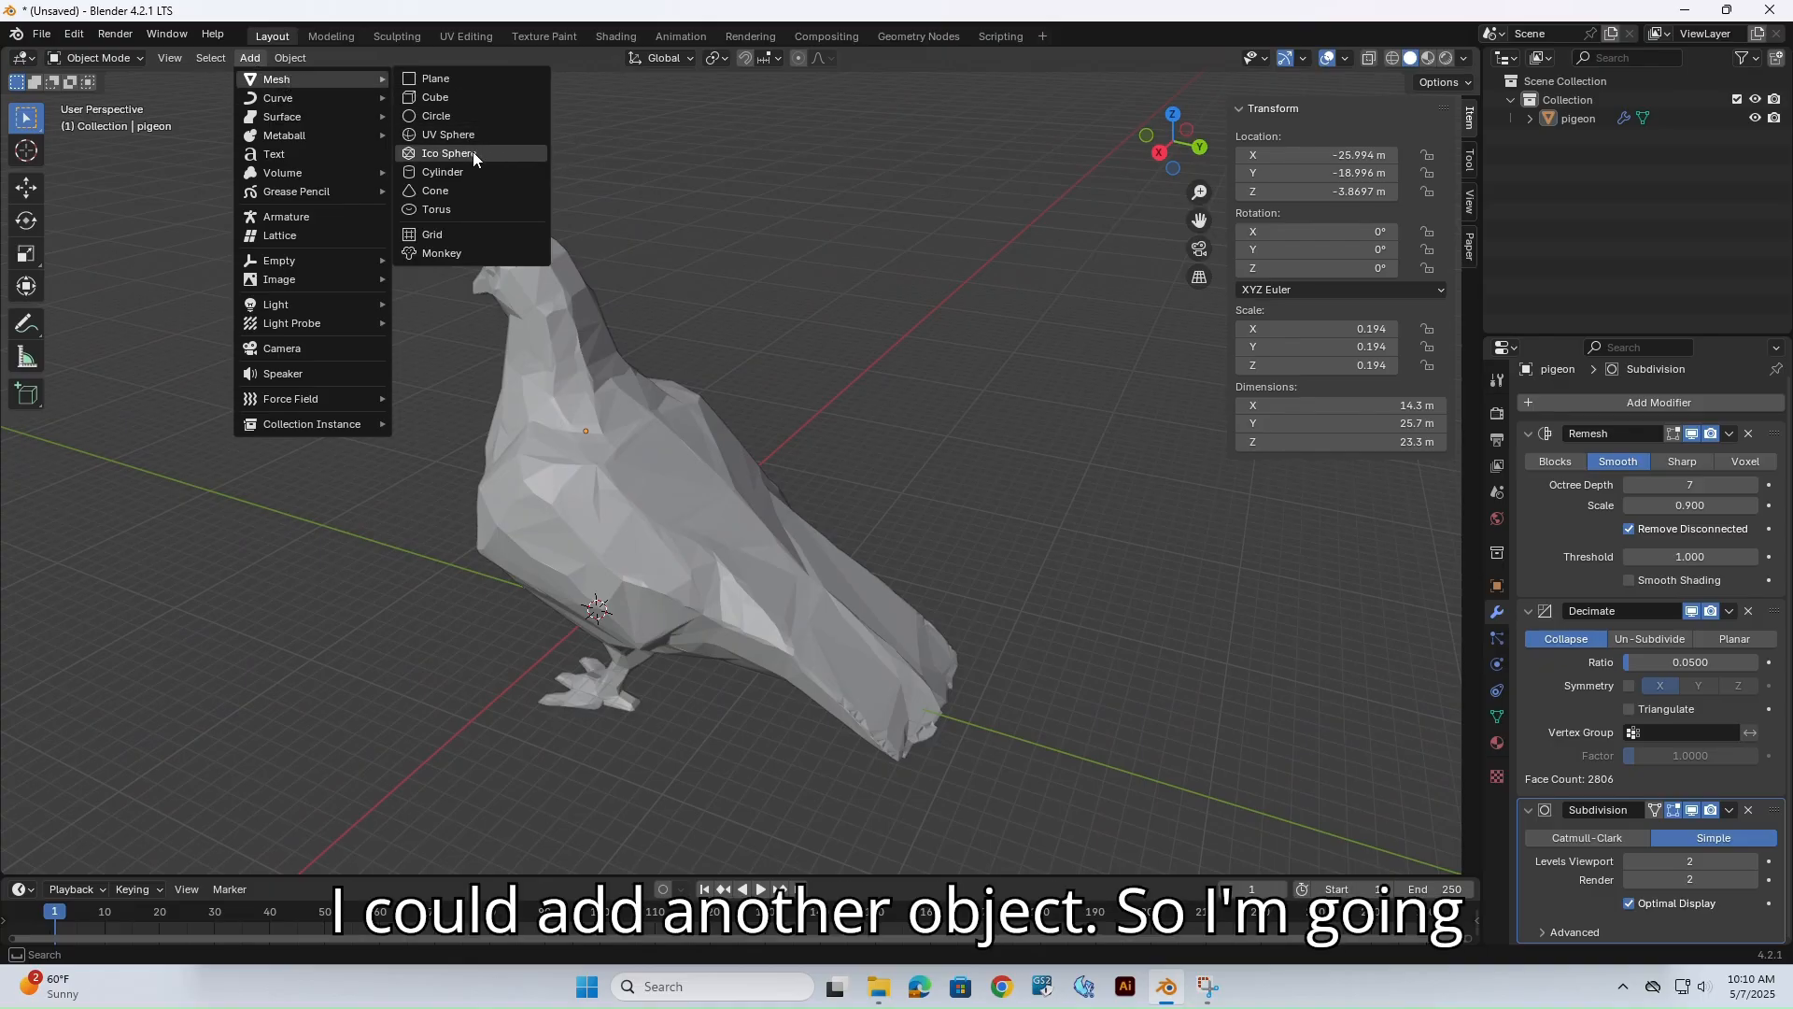
pyautogui.click(480, 175)
pyautogui.scroll(-3, 710, 553)
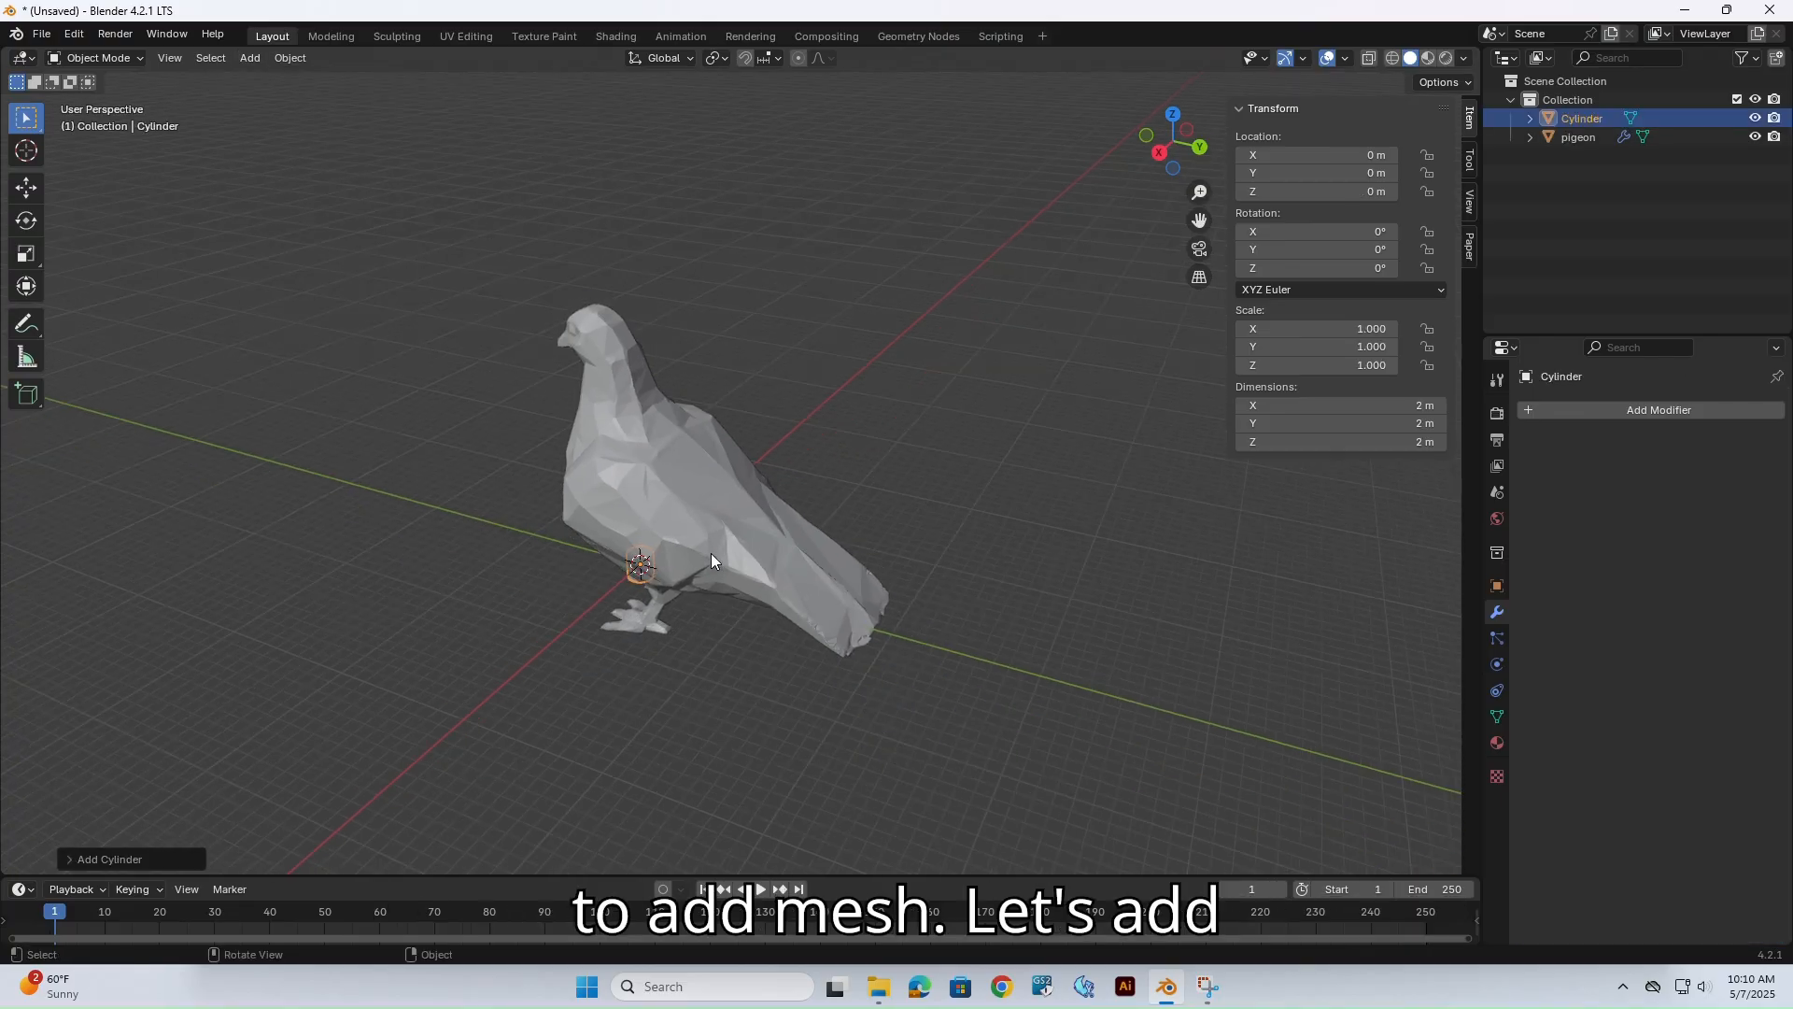
pyautogui.moveTo(710, 553); pyautogui.dragTo(844, 510, button='middle')
pyautogui.moveTo(781, 609); pyautogui.dragTo(760, 606, button='middle')
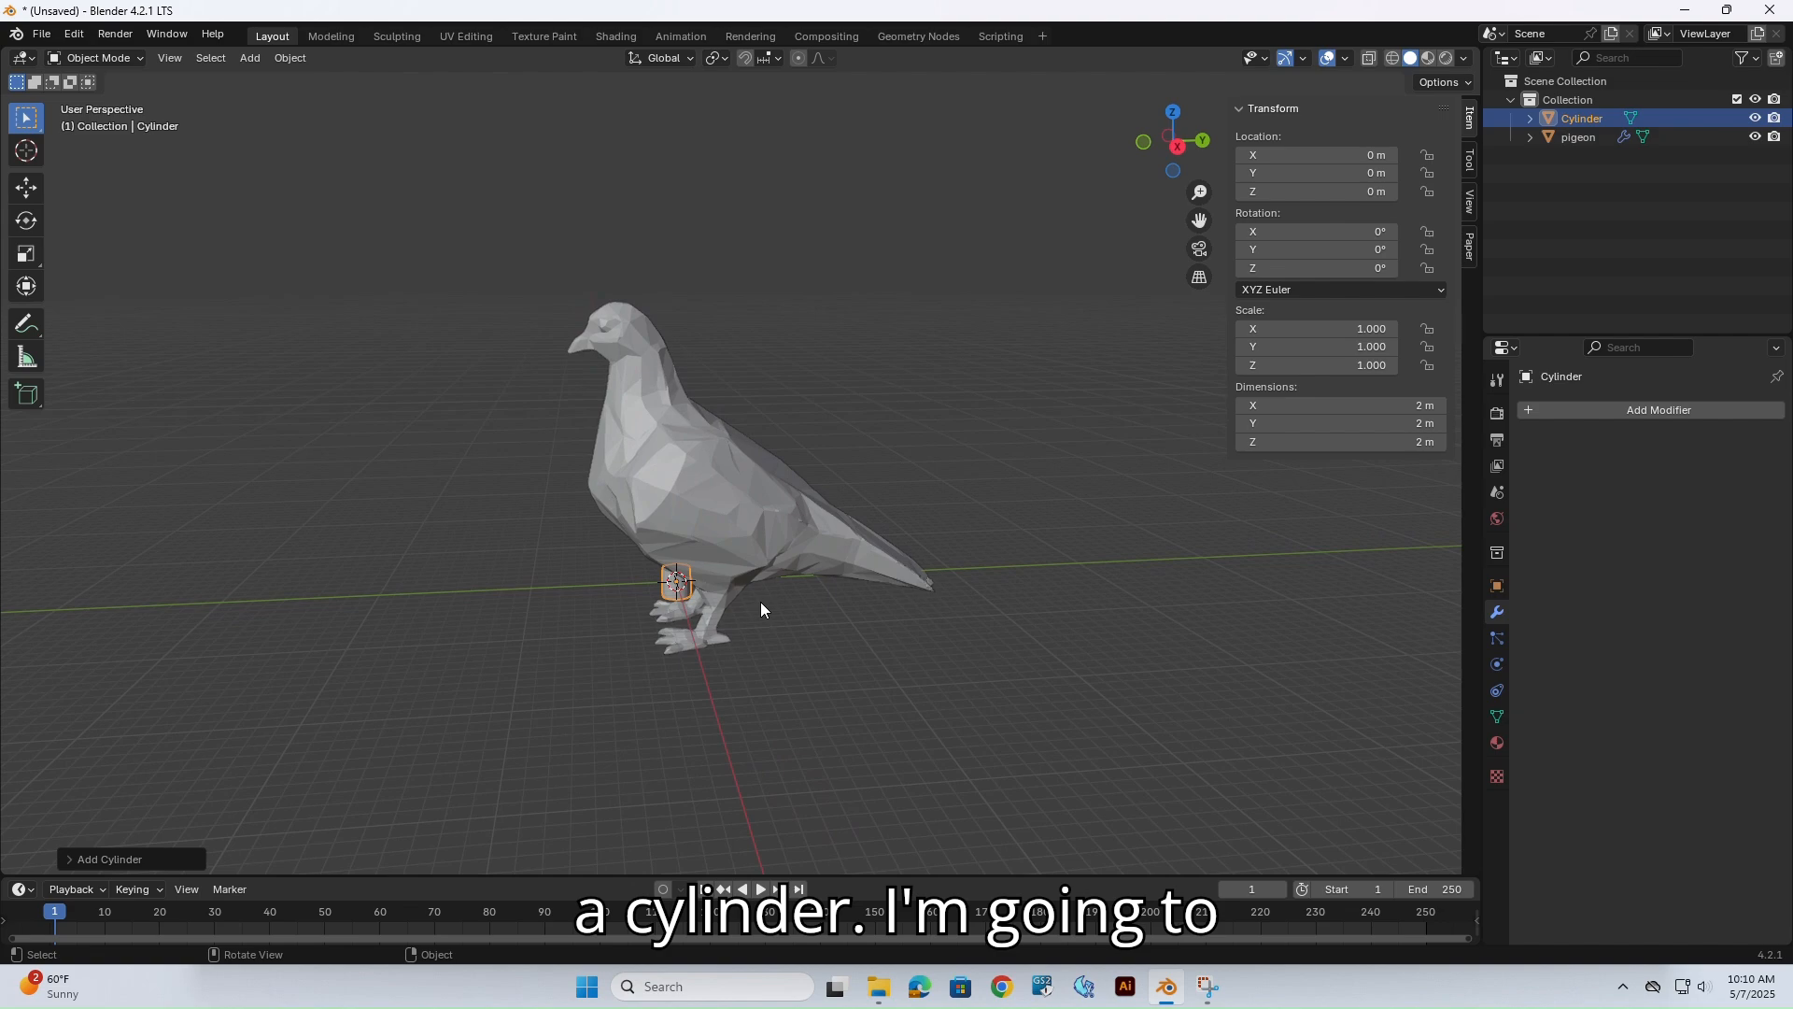
pyautogui.press('s')
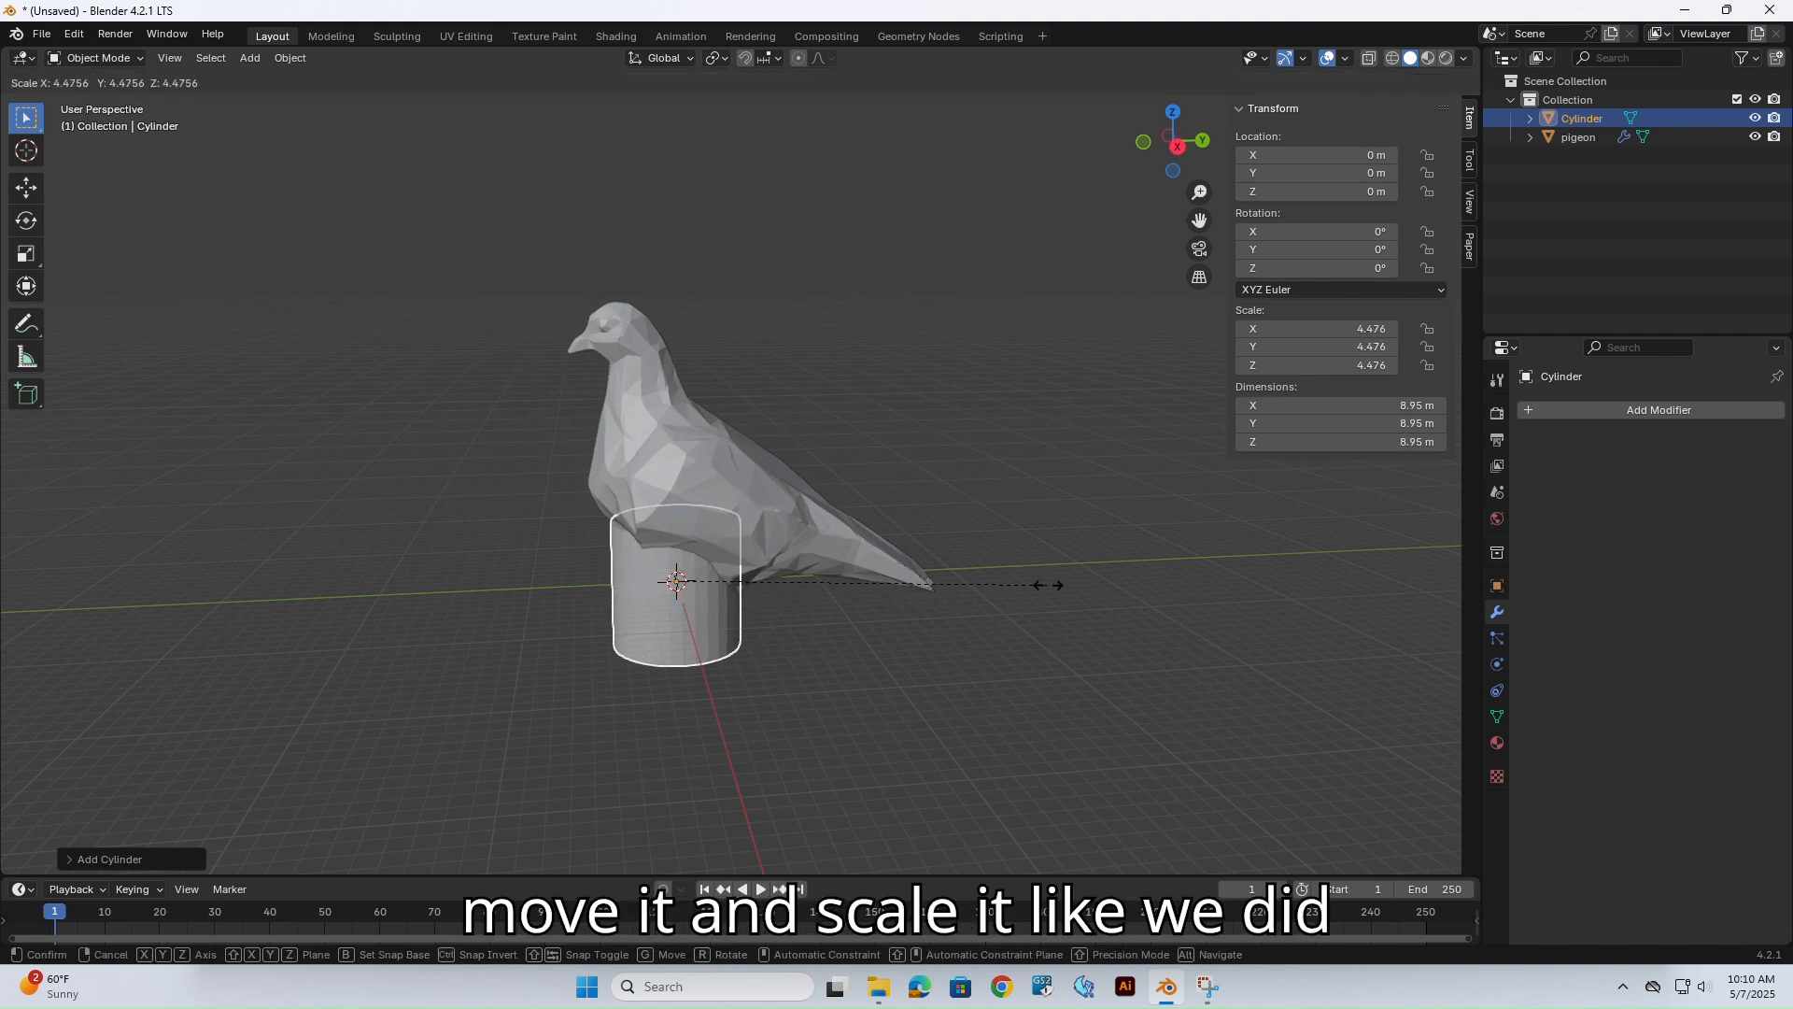
pyautogui.click(1049, 585)
pyautogui.press('s')
pyautogui.press('z')
pyautogui.click(859, 597)
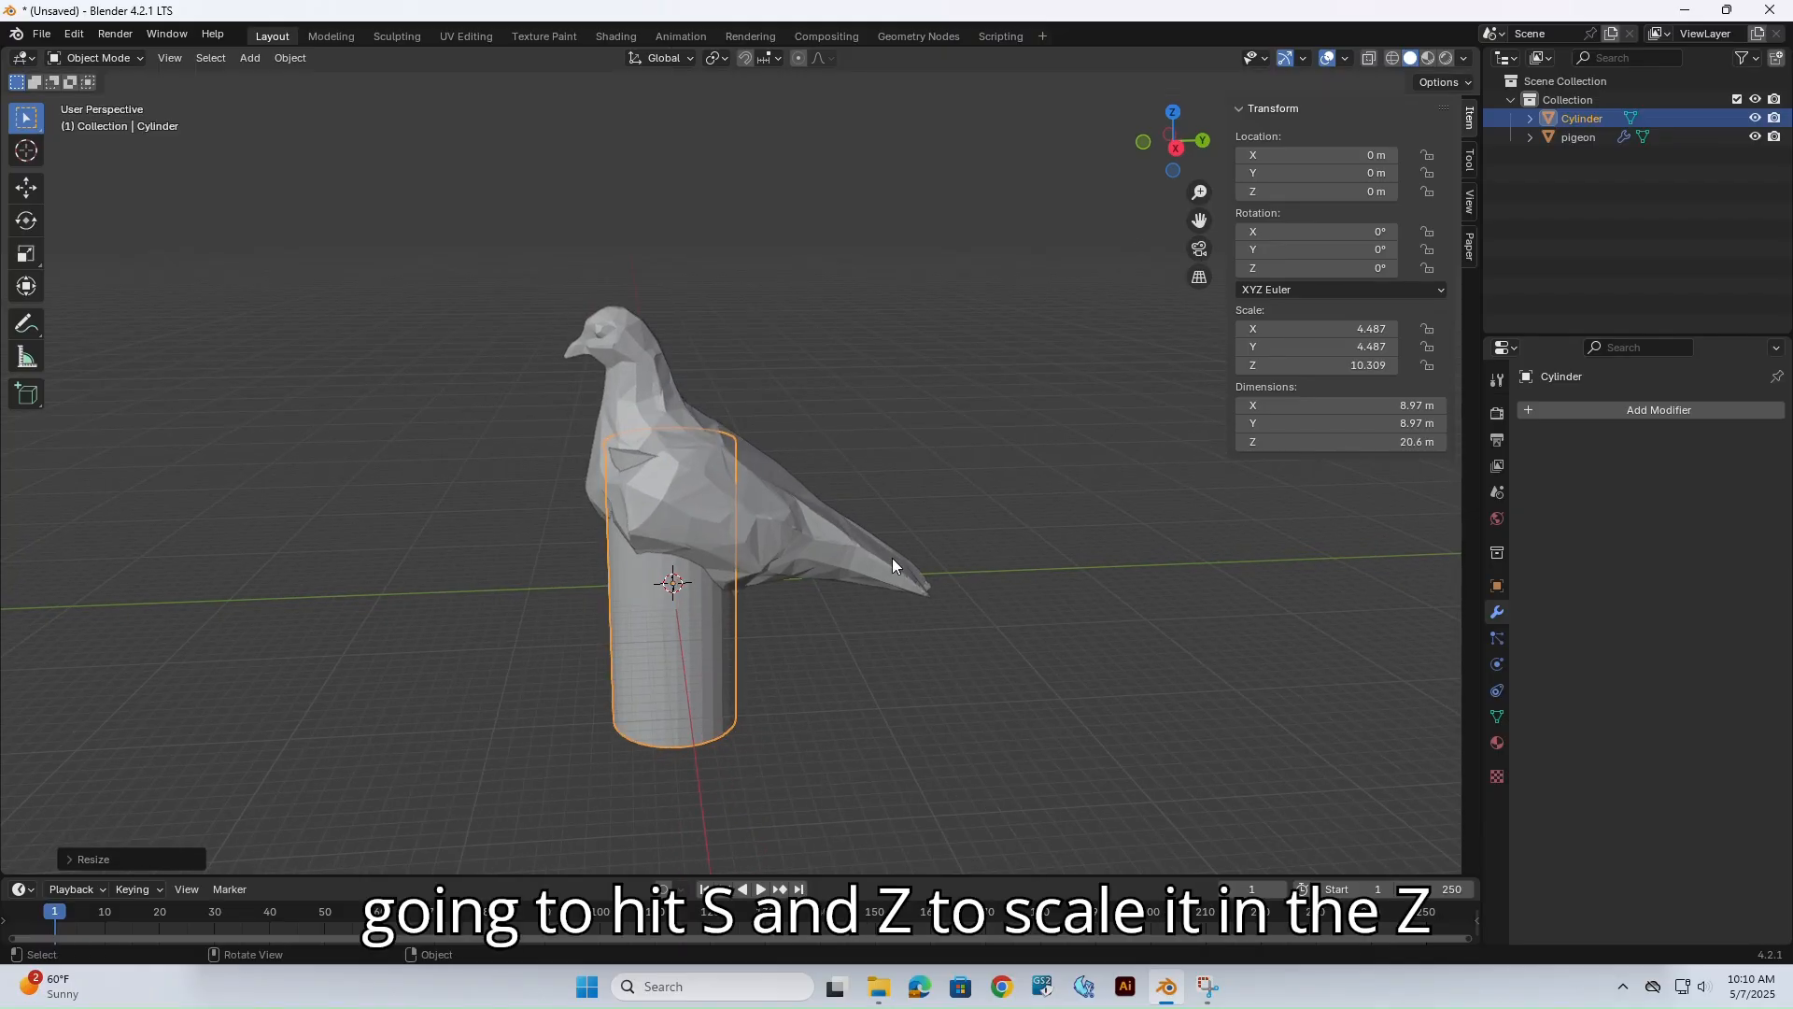
# Move the cylinder about 4.7 m along Y and about 14.4 m up along Z.
pyautogui.press('g')
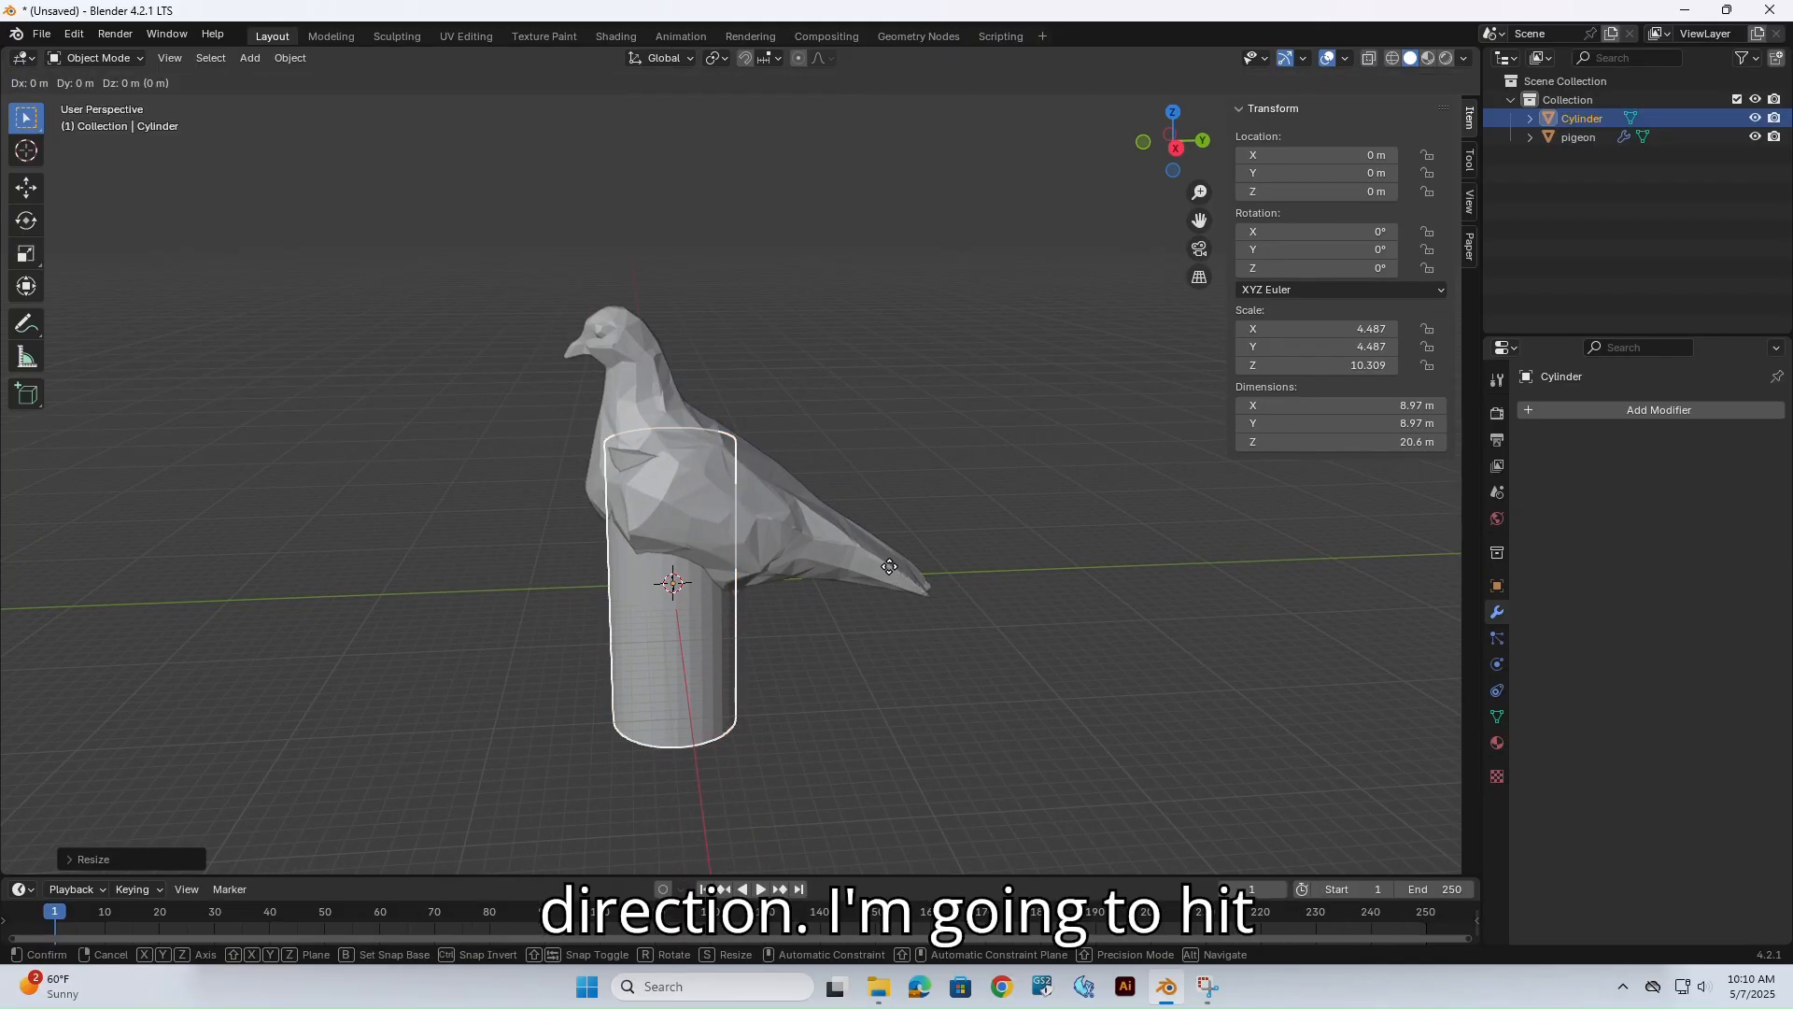
pyautogui.press('y')
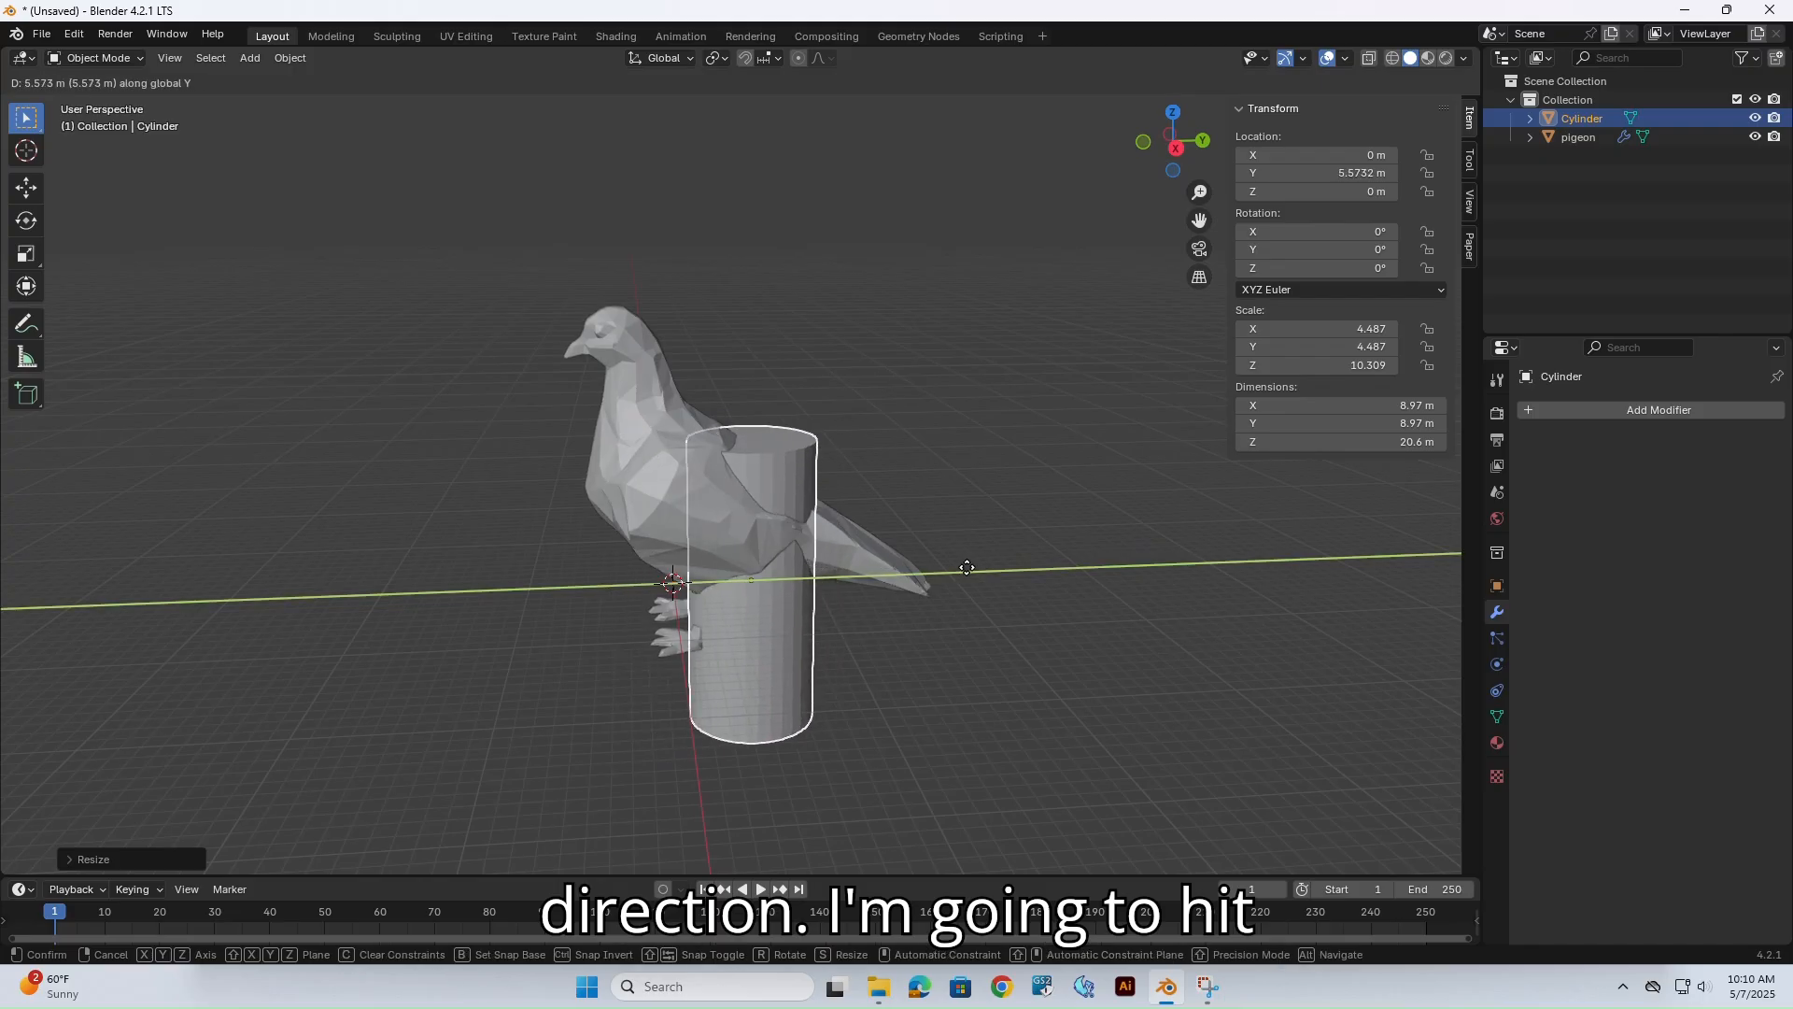
pyautogui.click(954, 572)
pyautogui.press('z')
pyautogui.press('Escape')
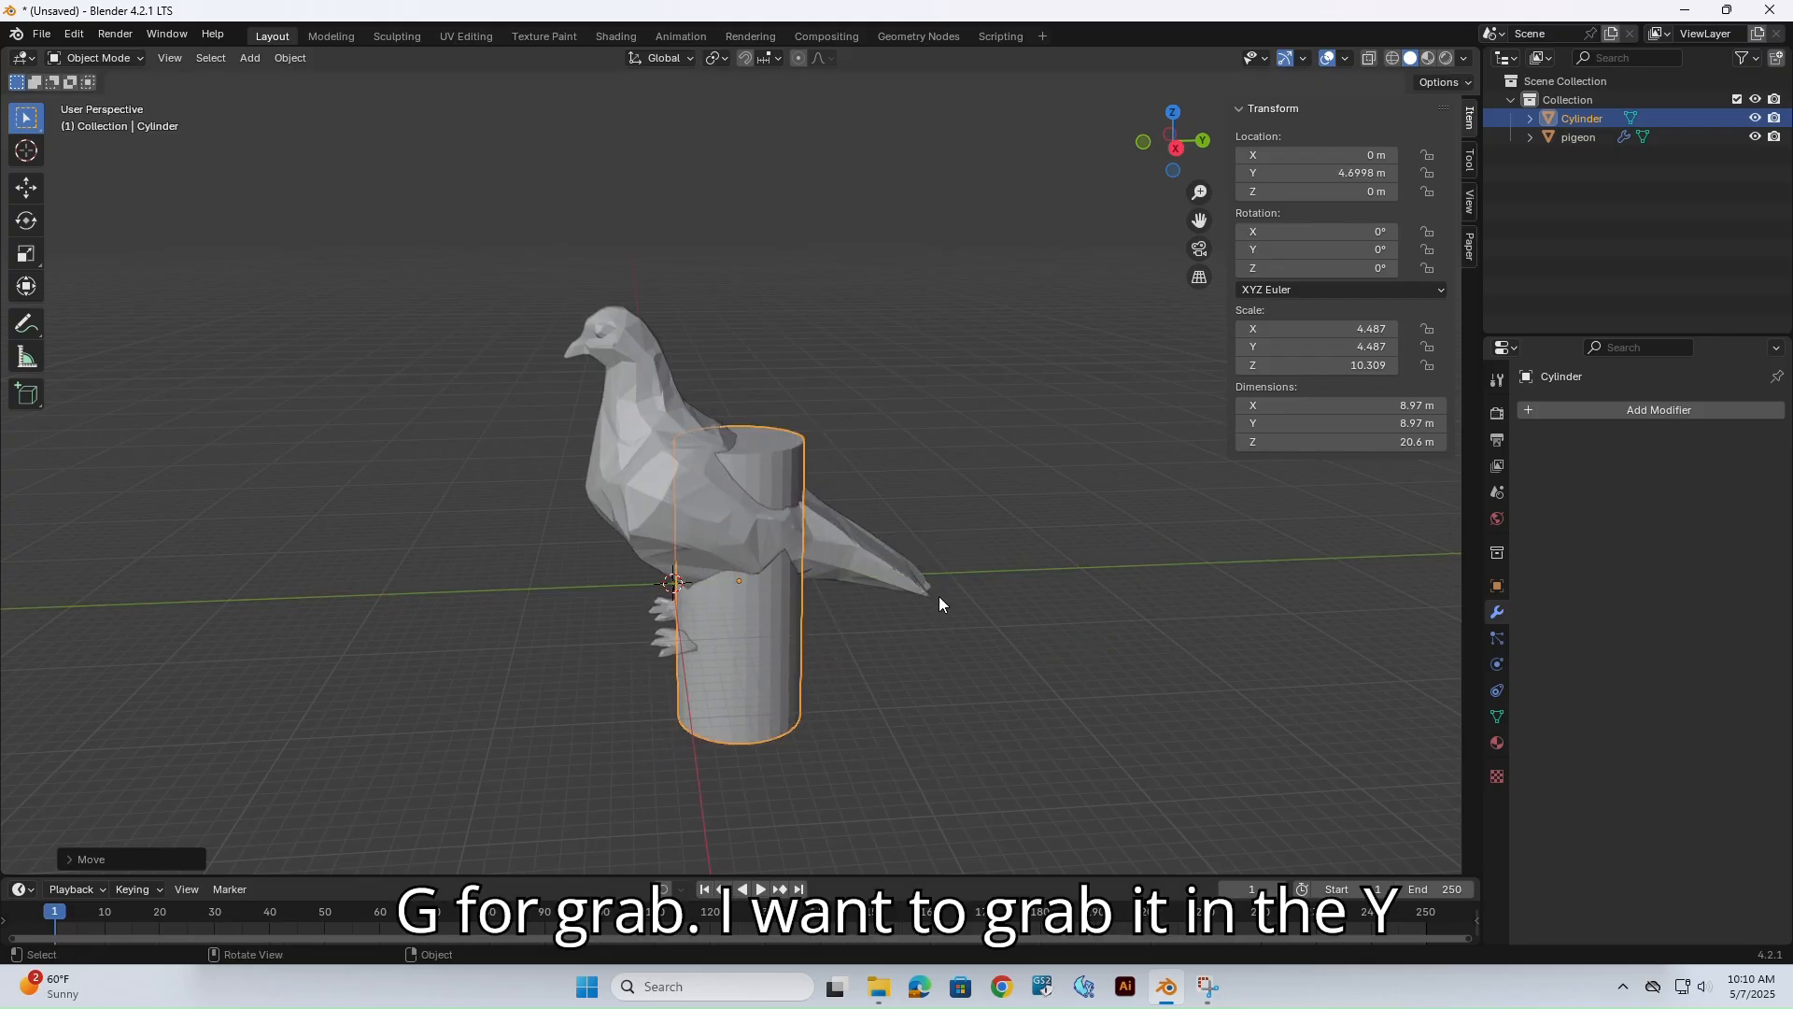
pyautogui.press('g')
pyautogui.press('z')
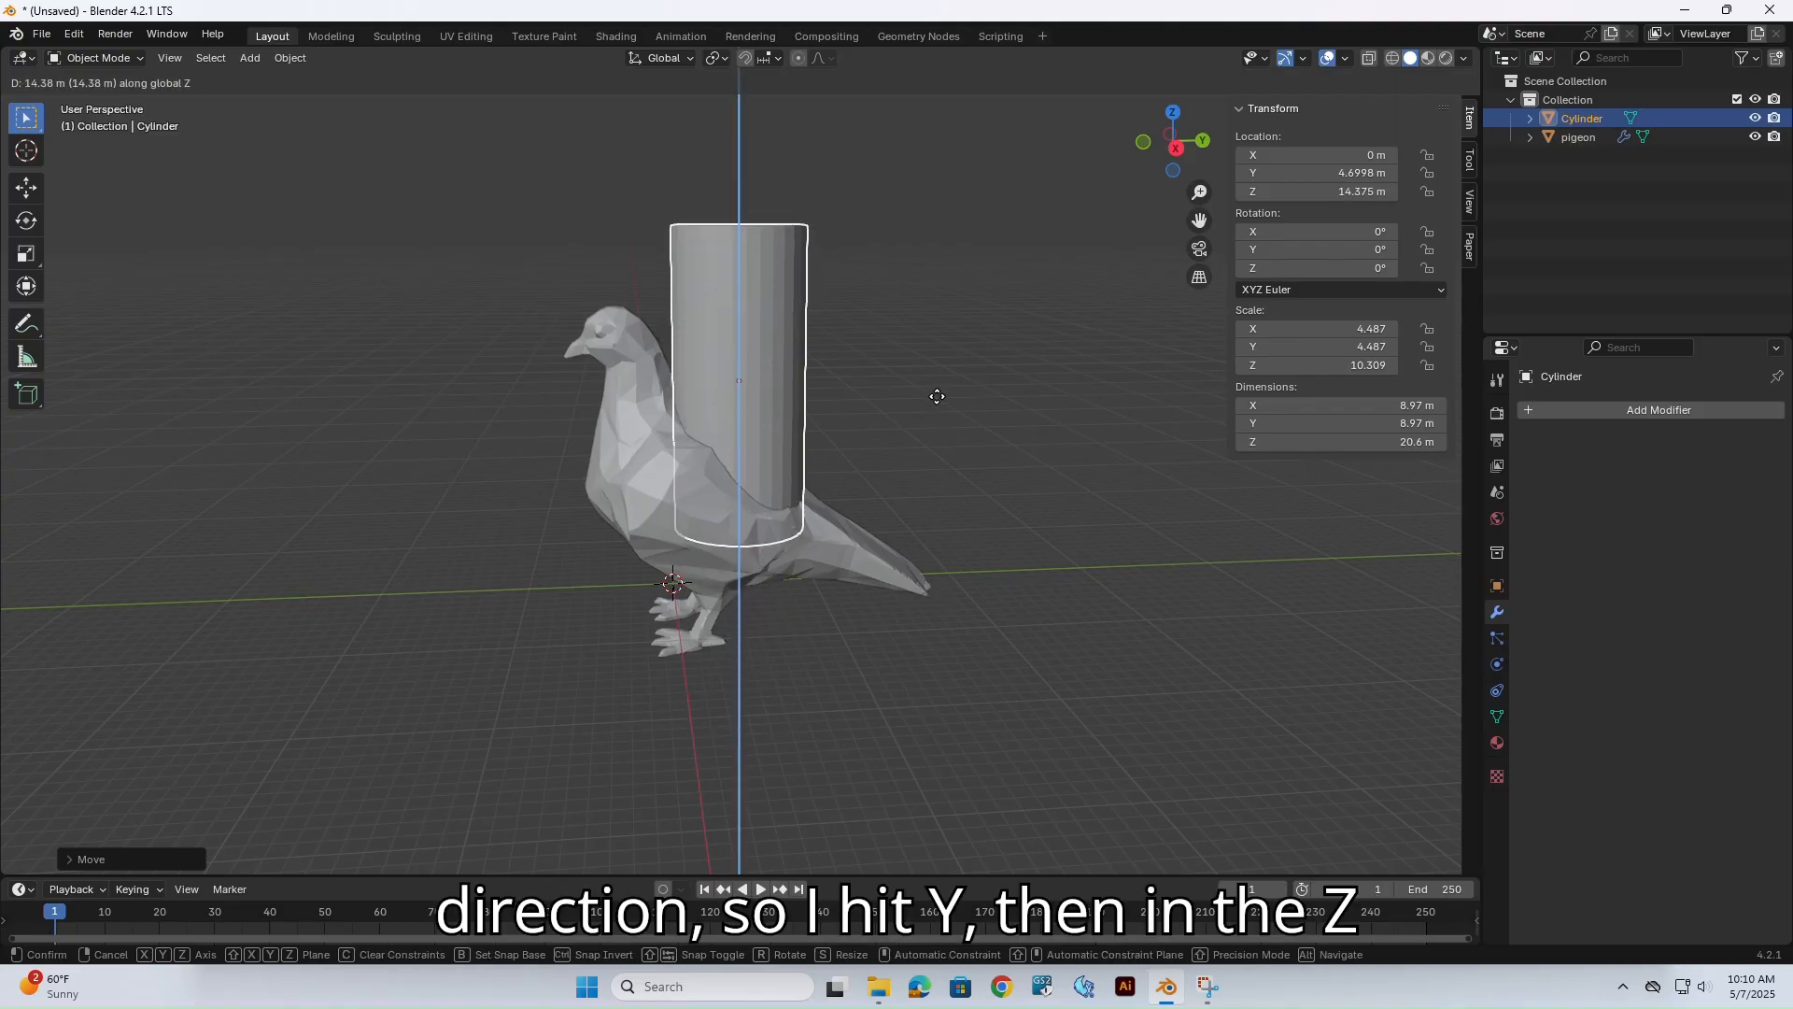
pyautogui.click(927, 328)
# Tilt the cylinder about 25° towards the tail and move it so its lower end sits inside the pigeon's back.
pyautogui.press('r')
pyautogui.click(1096, 447)
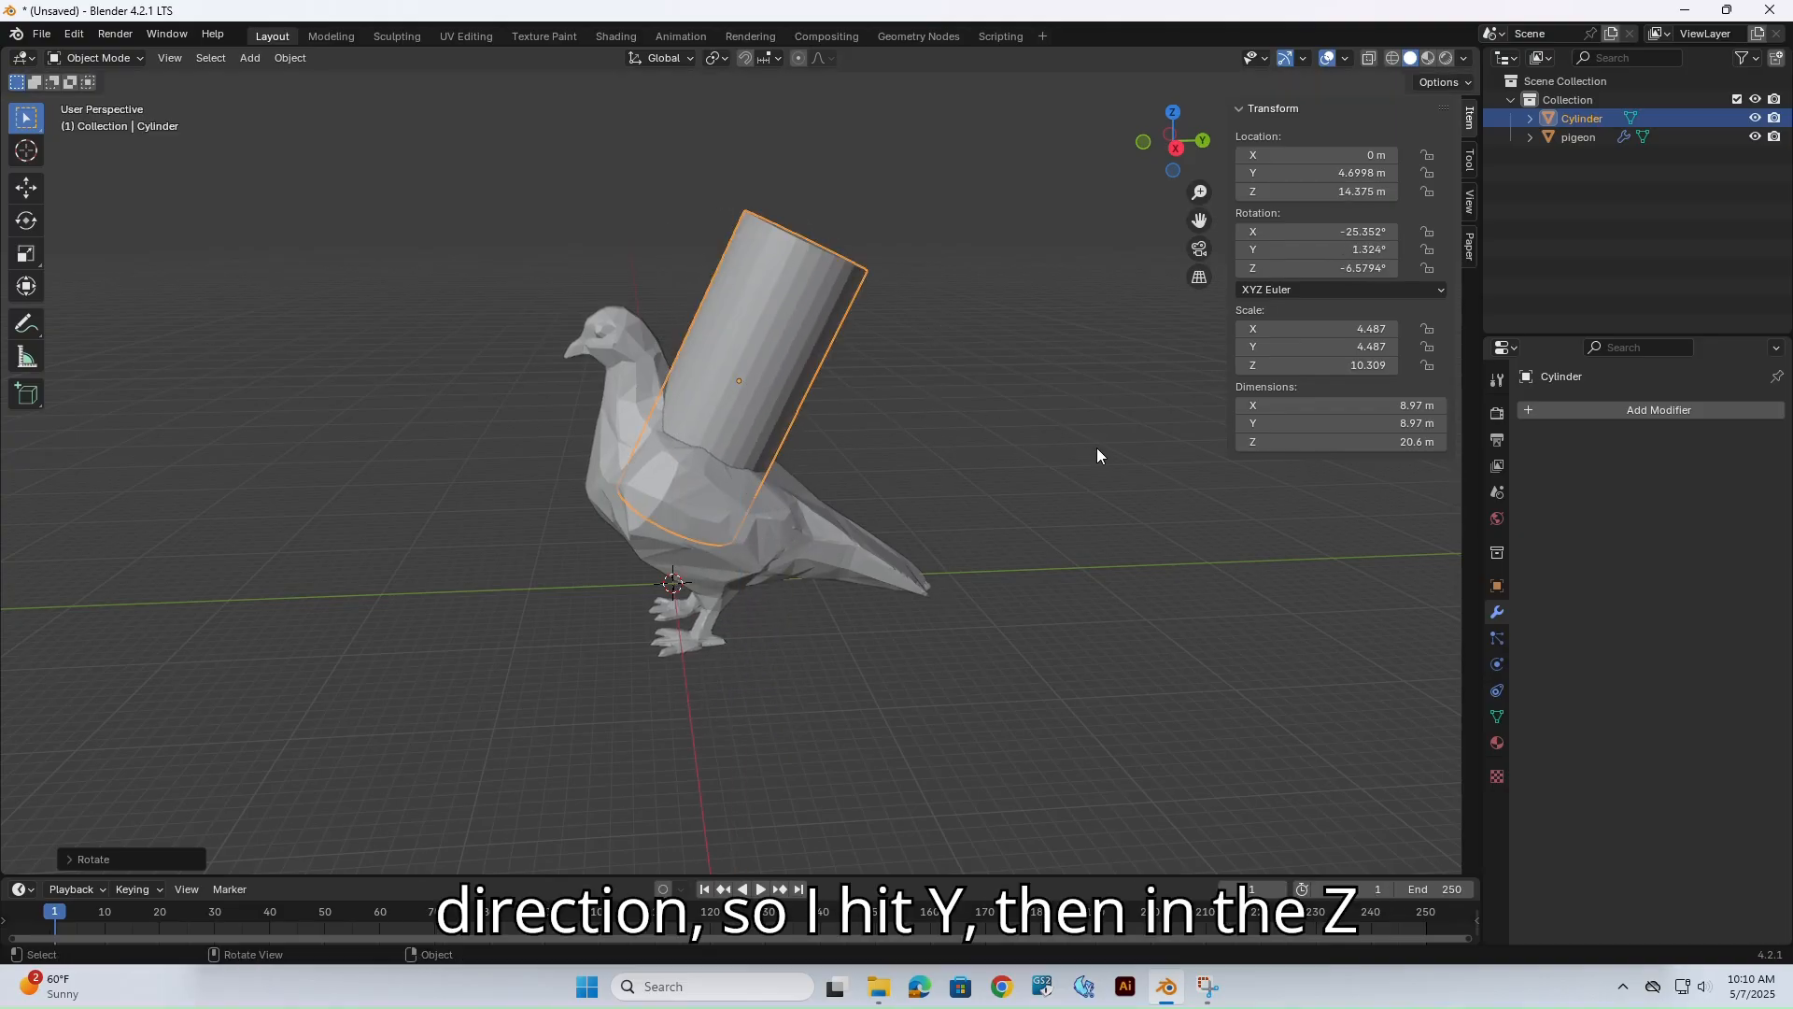
pyautogui.press('g')
pyautogui.moveTo(967, 461); pyautogui.dragTo(736, 506, button='middle')
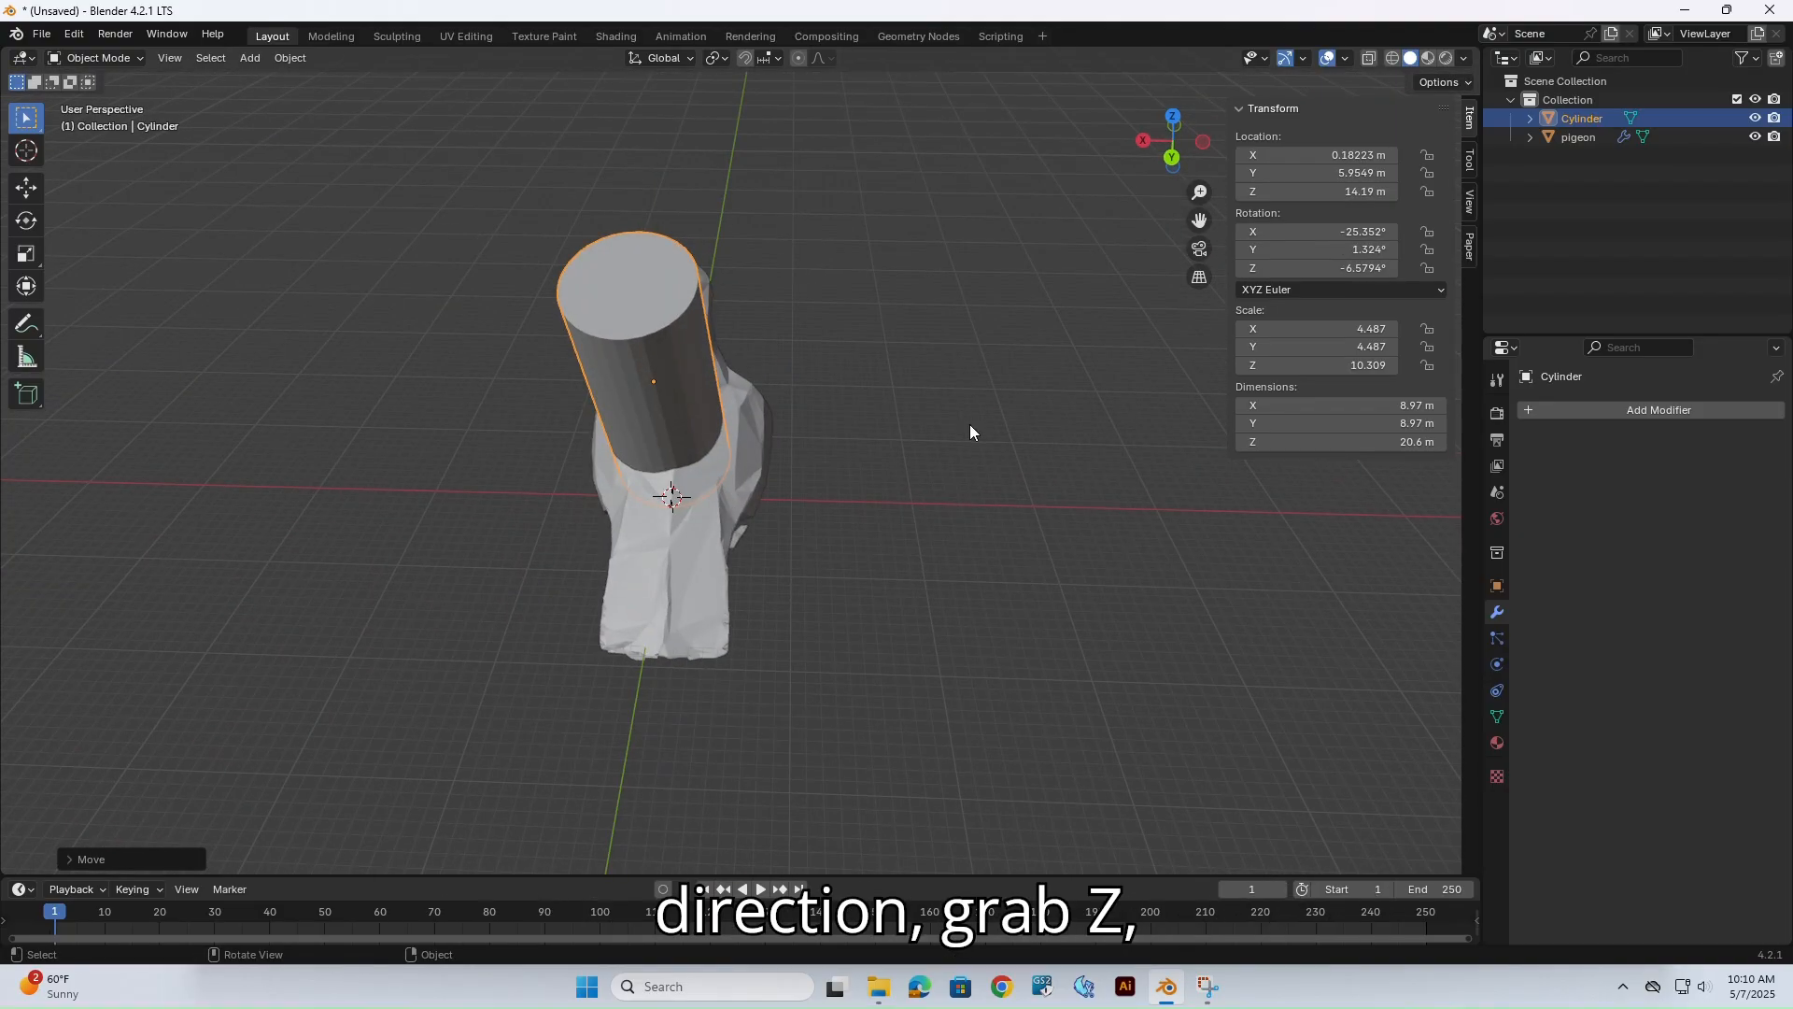
pyautogui.moveTo(965, 460); pyautogui.dragTo(1173, 432, button='middle')
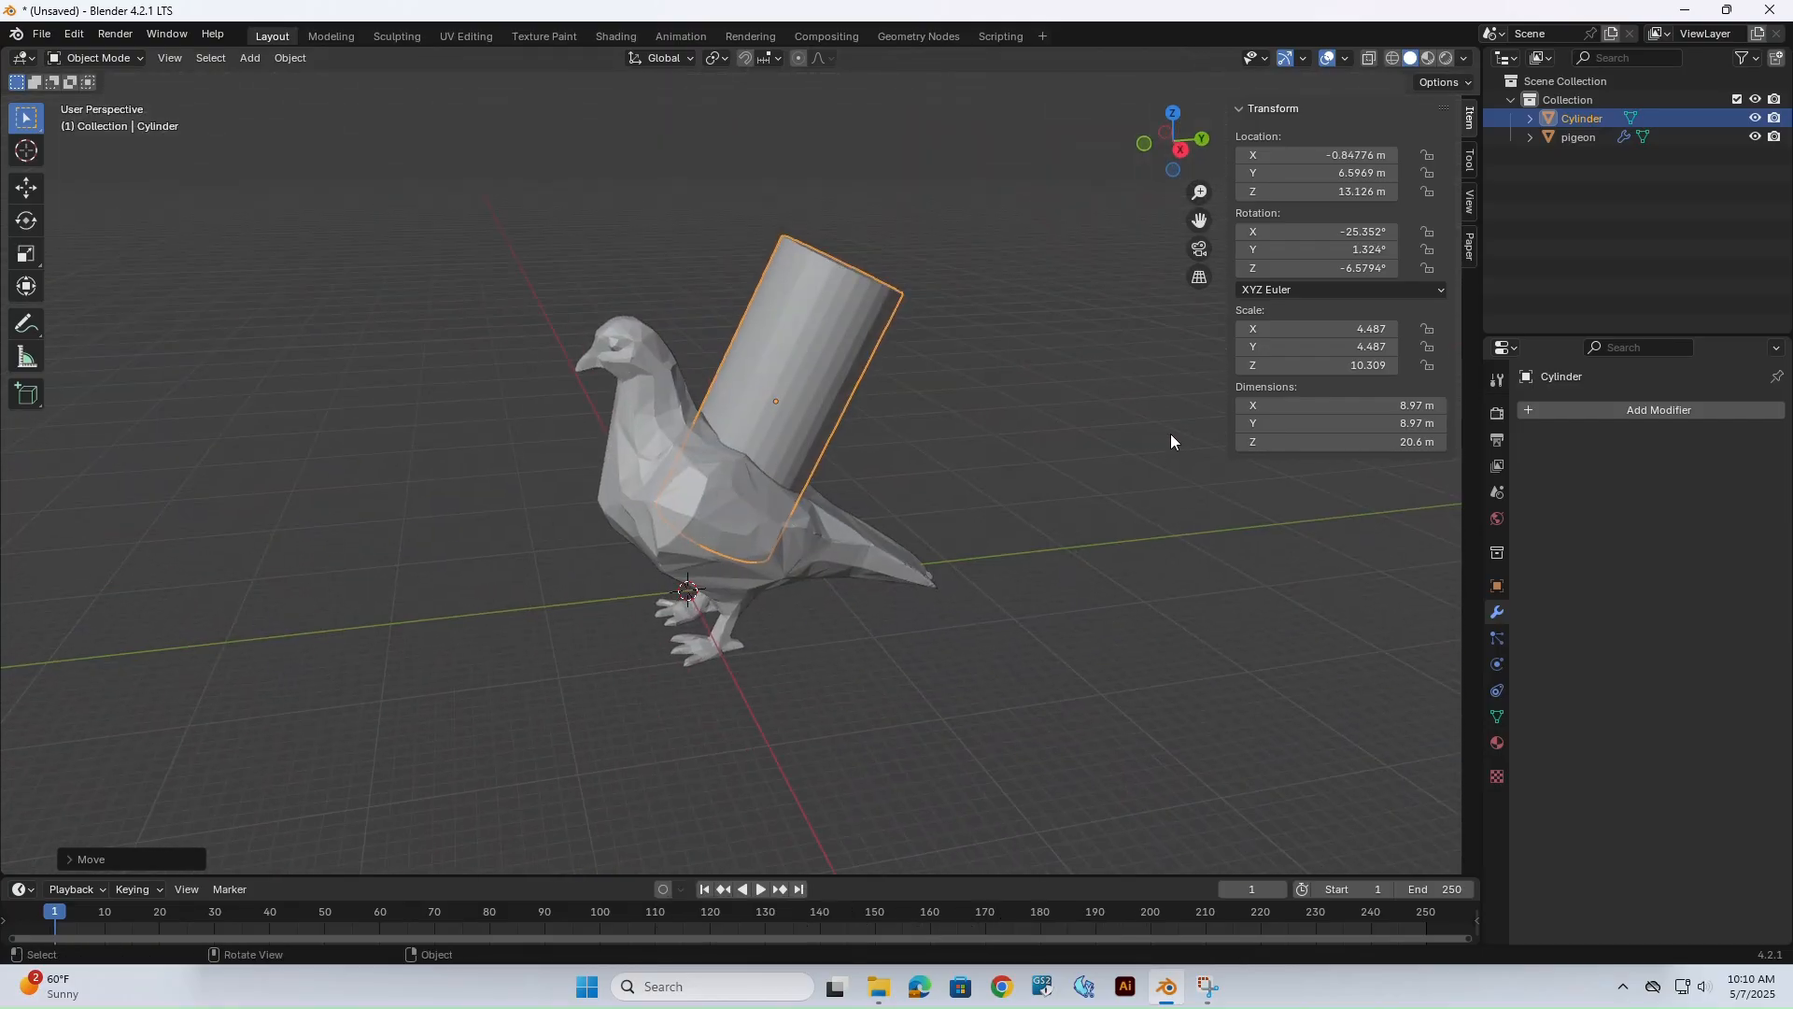
pyautogui.click(1179, 430)
# Fine-tune the cylinder's rotation to about -24.5° X, -1° Y and -3.6° Z, and deselect it.
pyautogui.moveTo(965, 483); pyautogui.dragTo(944, 441, button='middle')
pyautogui.press('r')
pyautogui.click(1140, 523)
pyautogui.click(961, 458)
pyautogui.scroll(4, 684, 523)
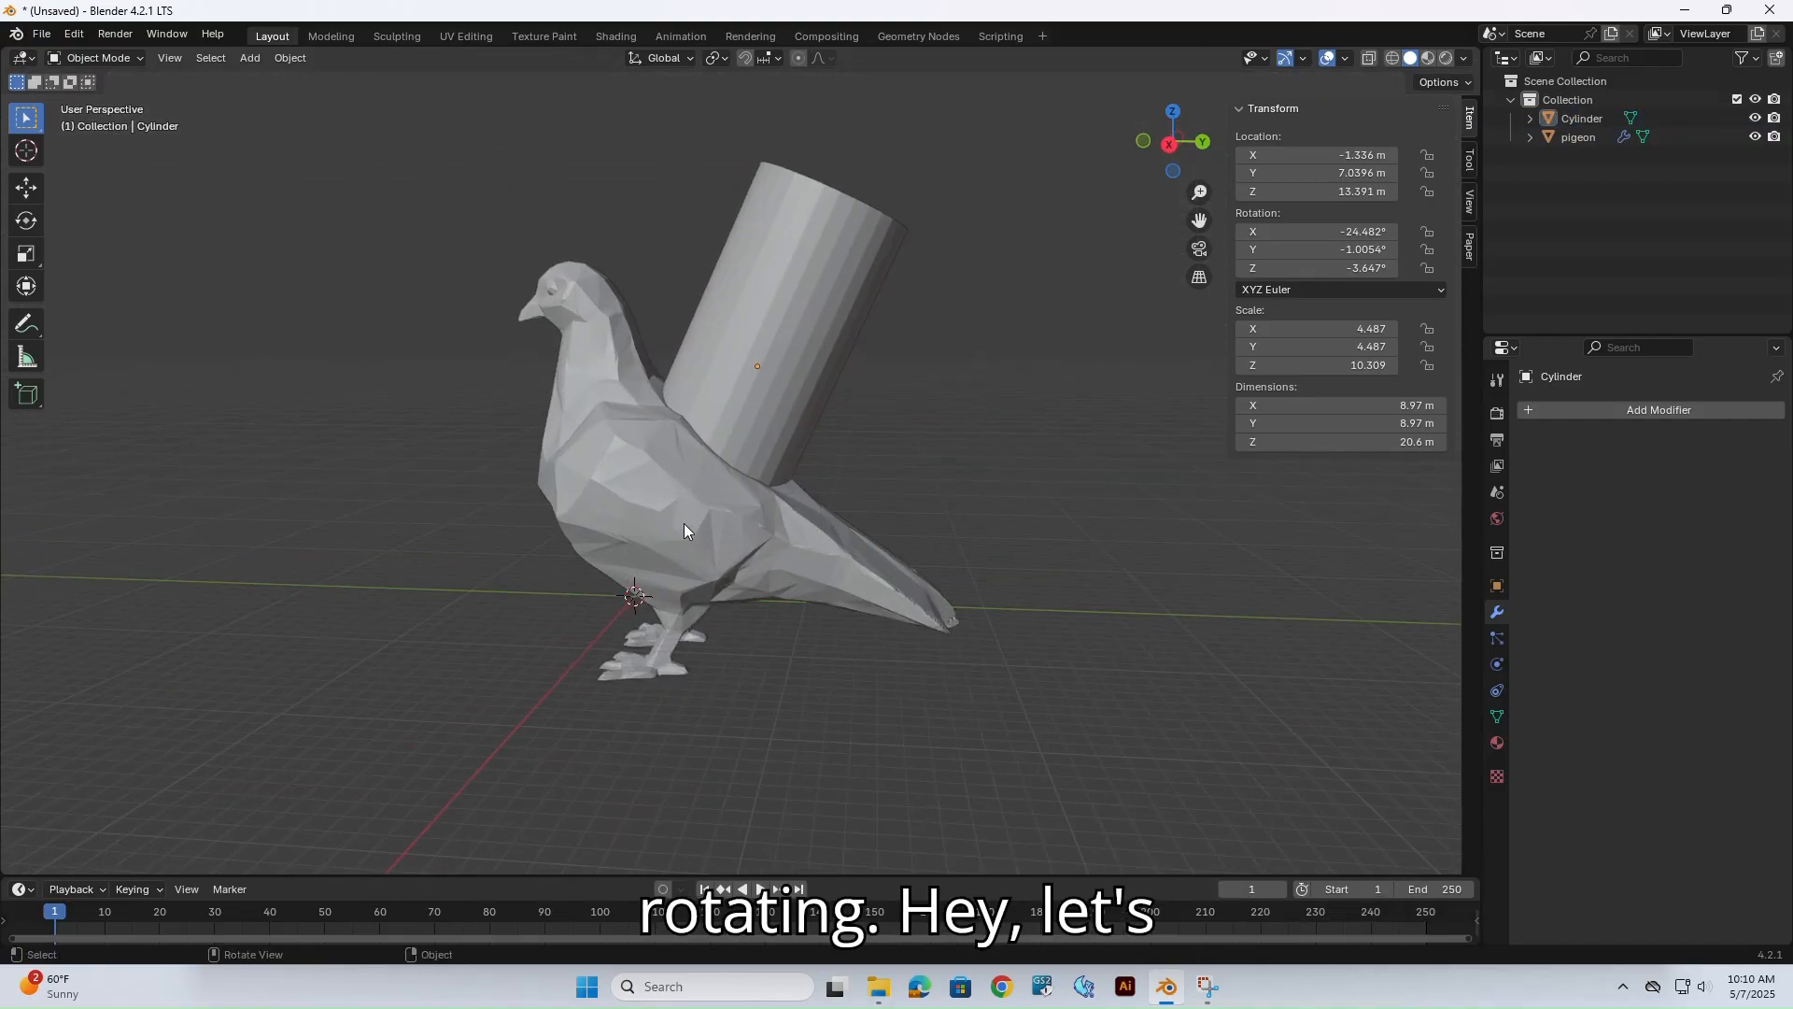
# Add a Boolean modifier to the pigeon in Difference mode with the cylinder as its operand object.
pyautogui.click(849, 586)
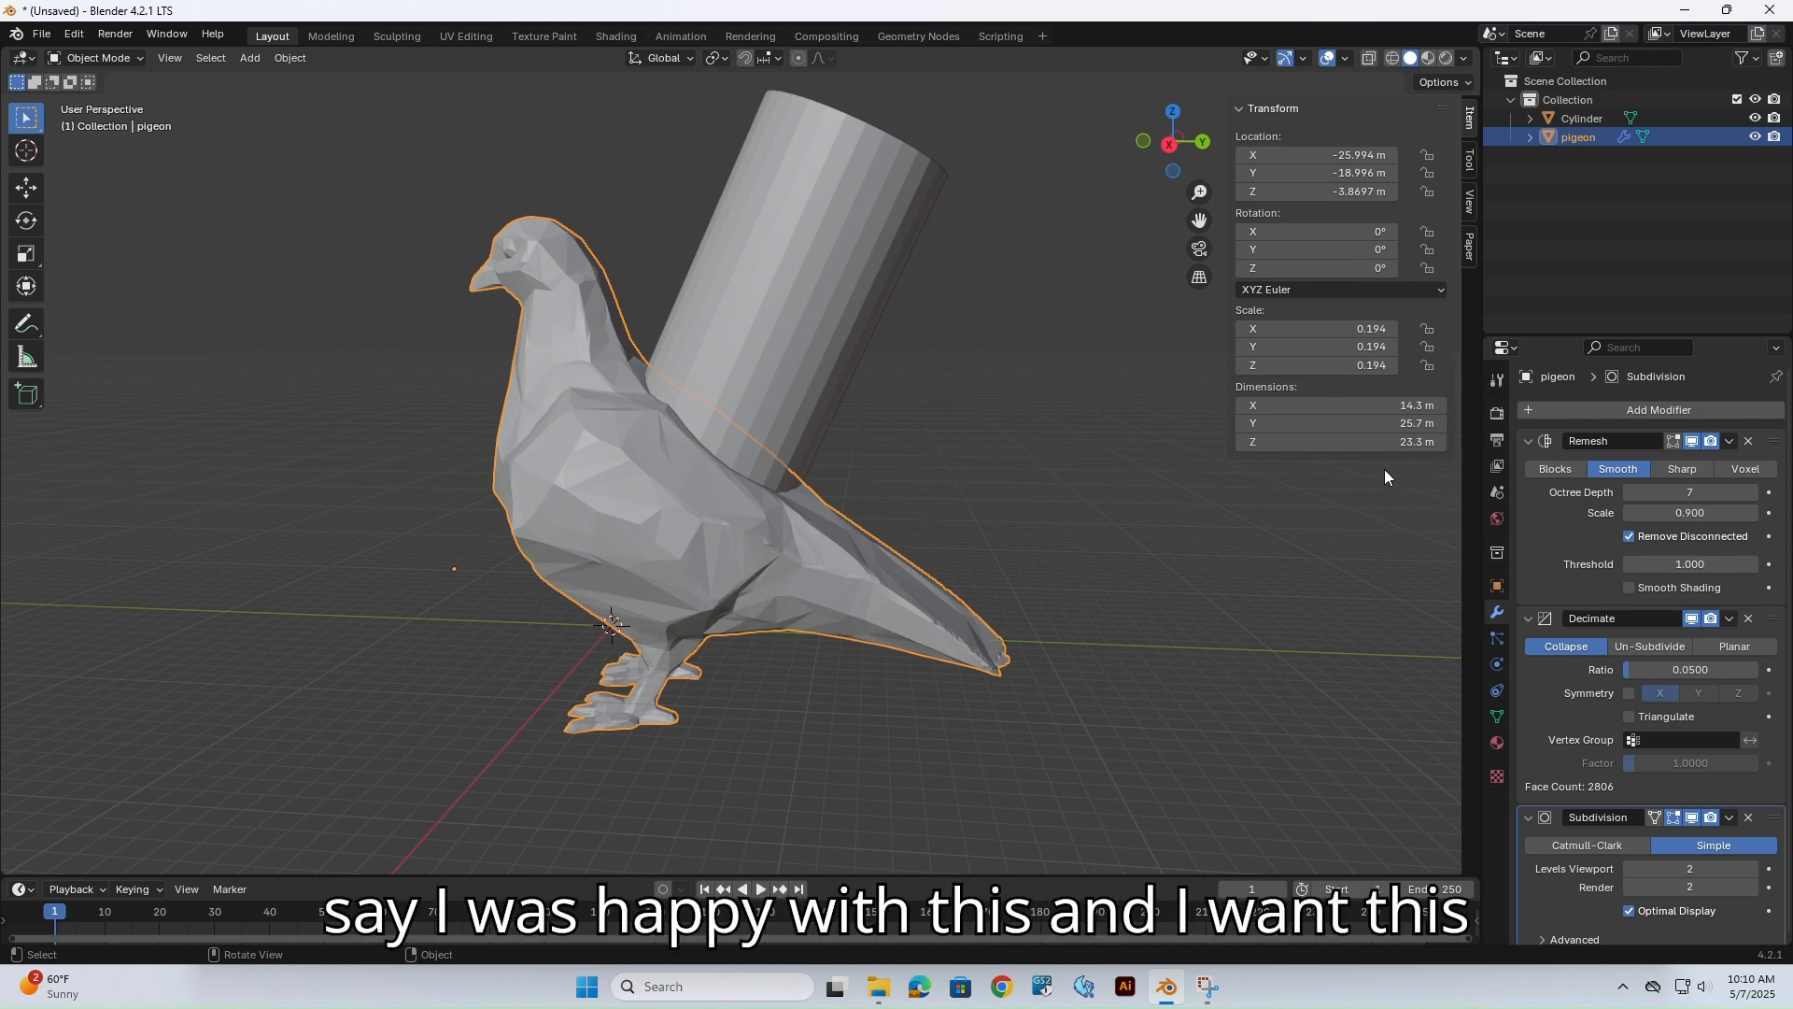
pyautogui.scroll(-1, 1530, 564)
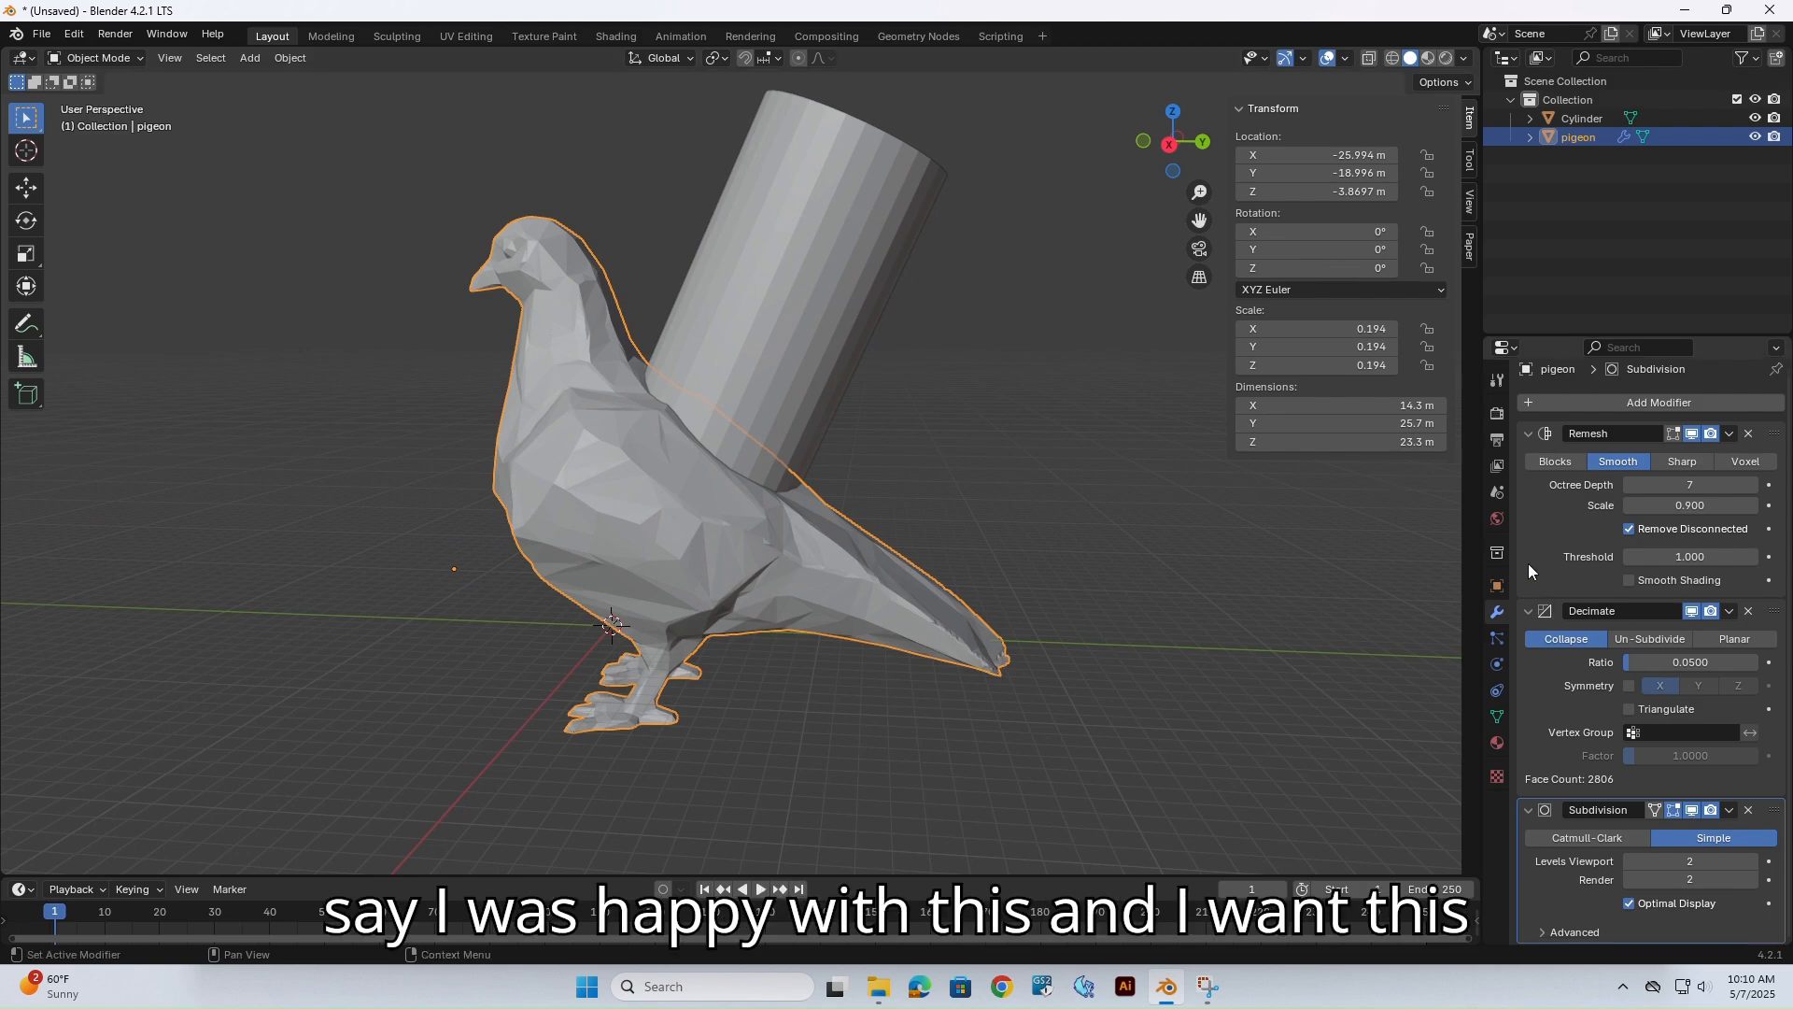
pyautogui.click(1644, 396)
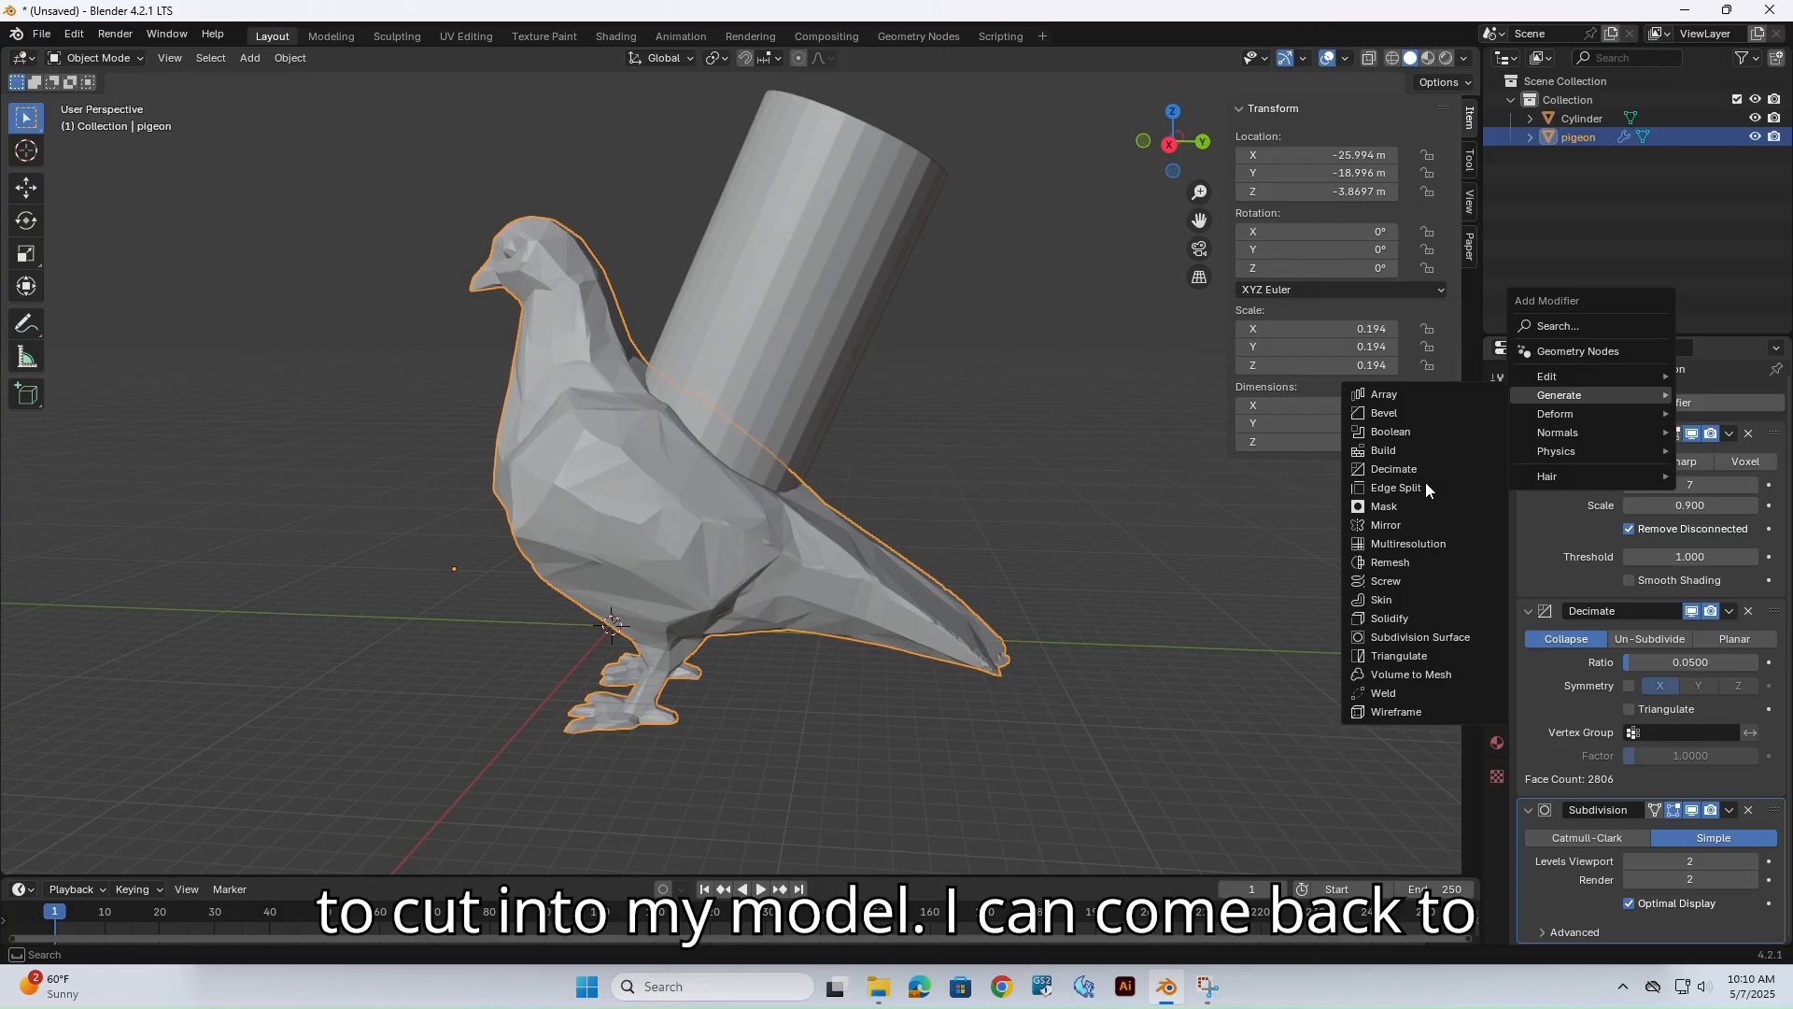
pyautogui.click(1404, 433)
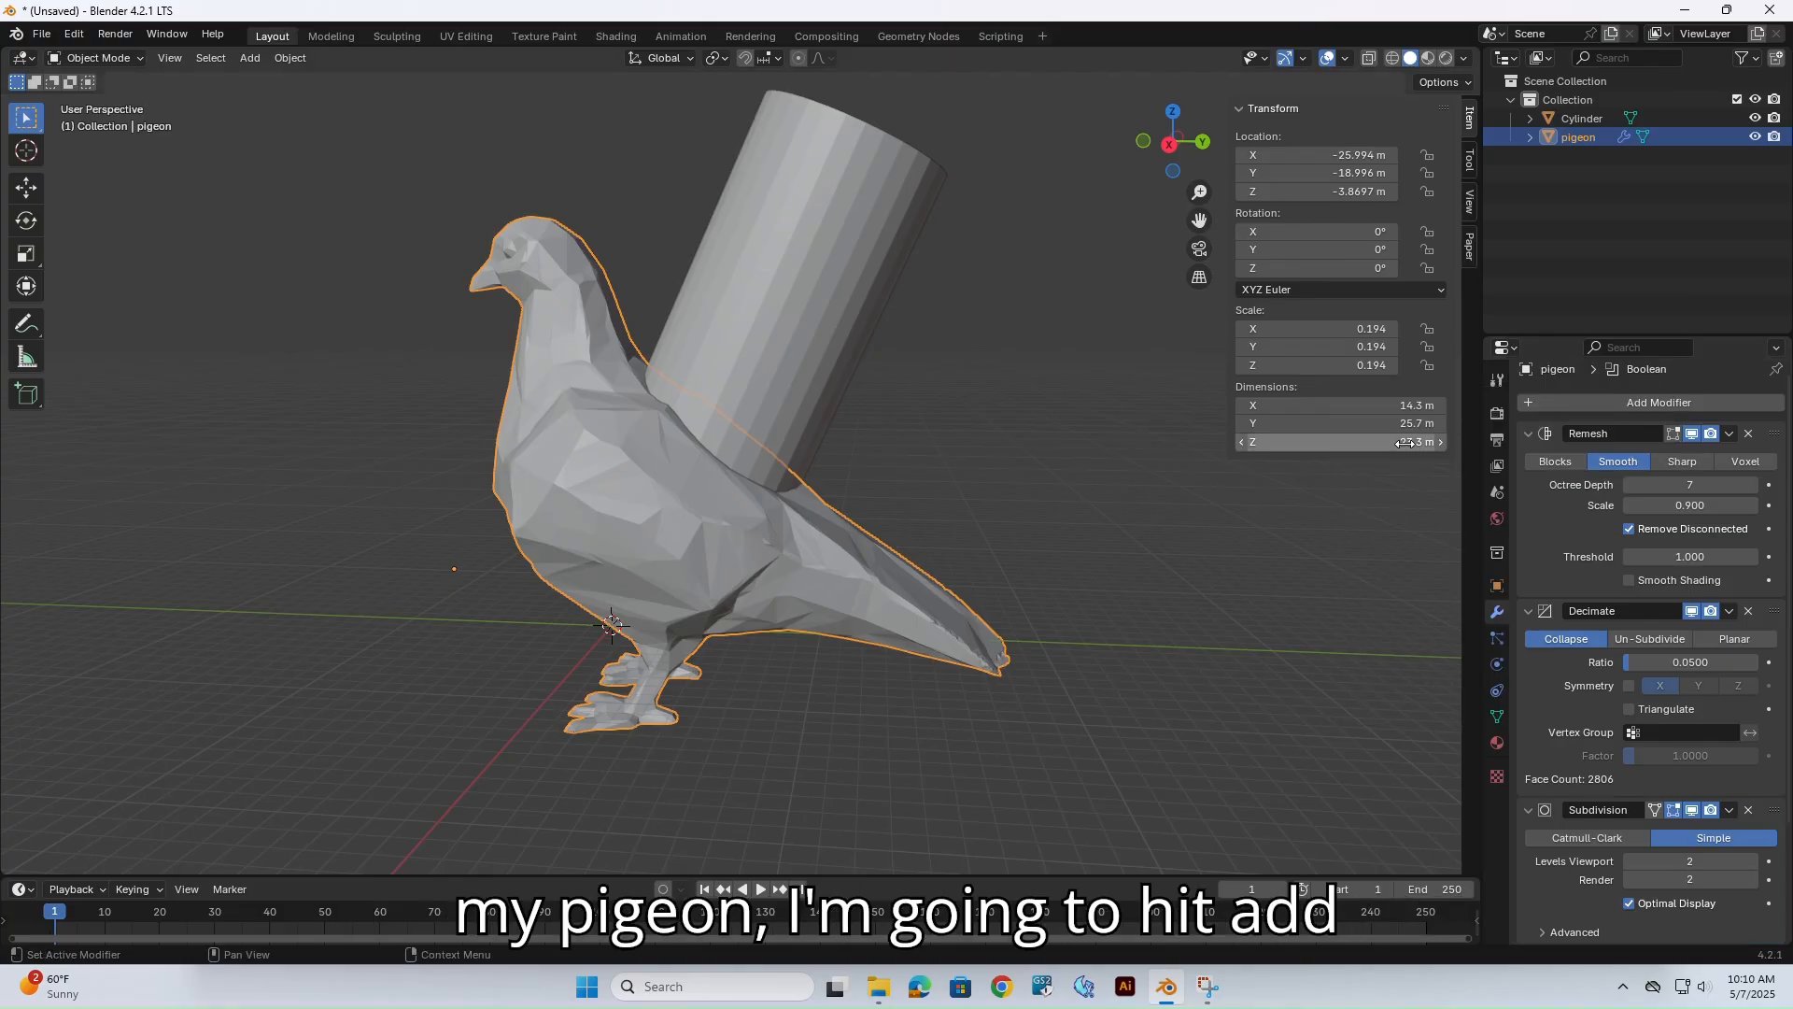
pyautogui.scroll(-4, 1587, 860)
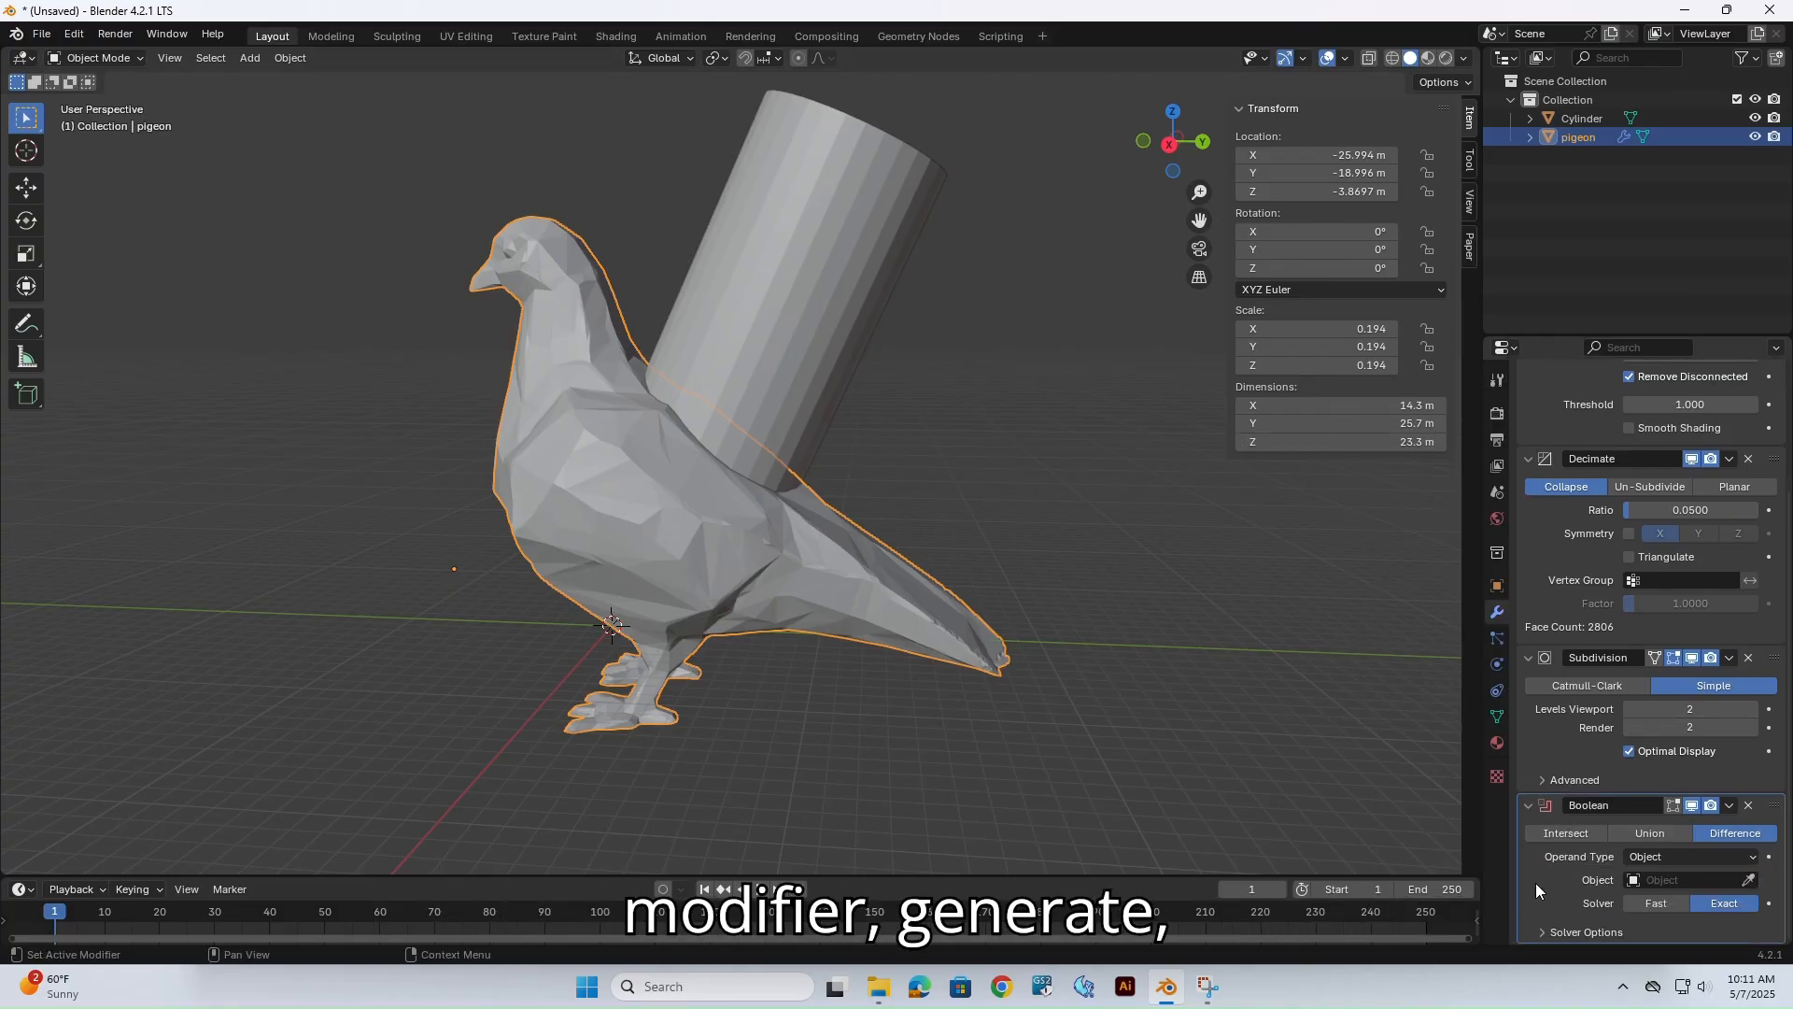
pyautogui.click(1752, 879)
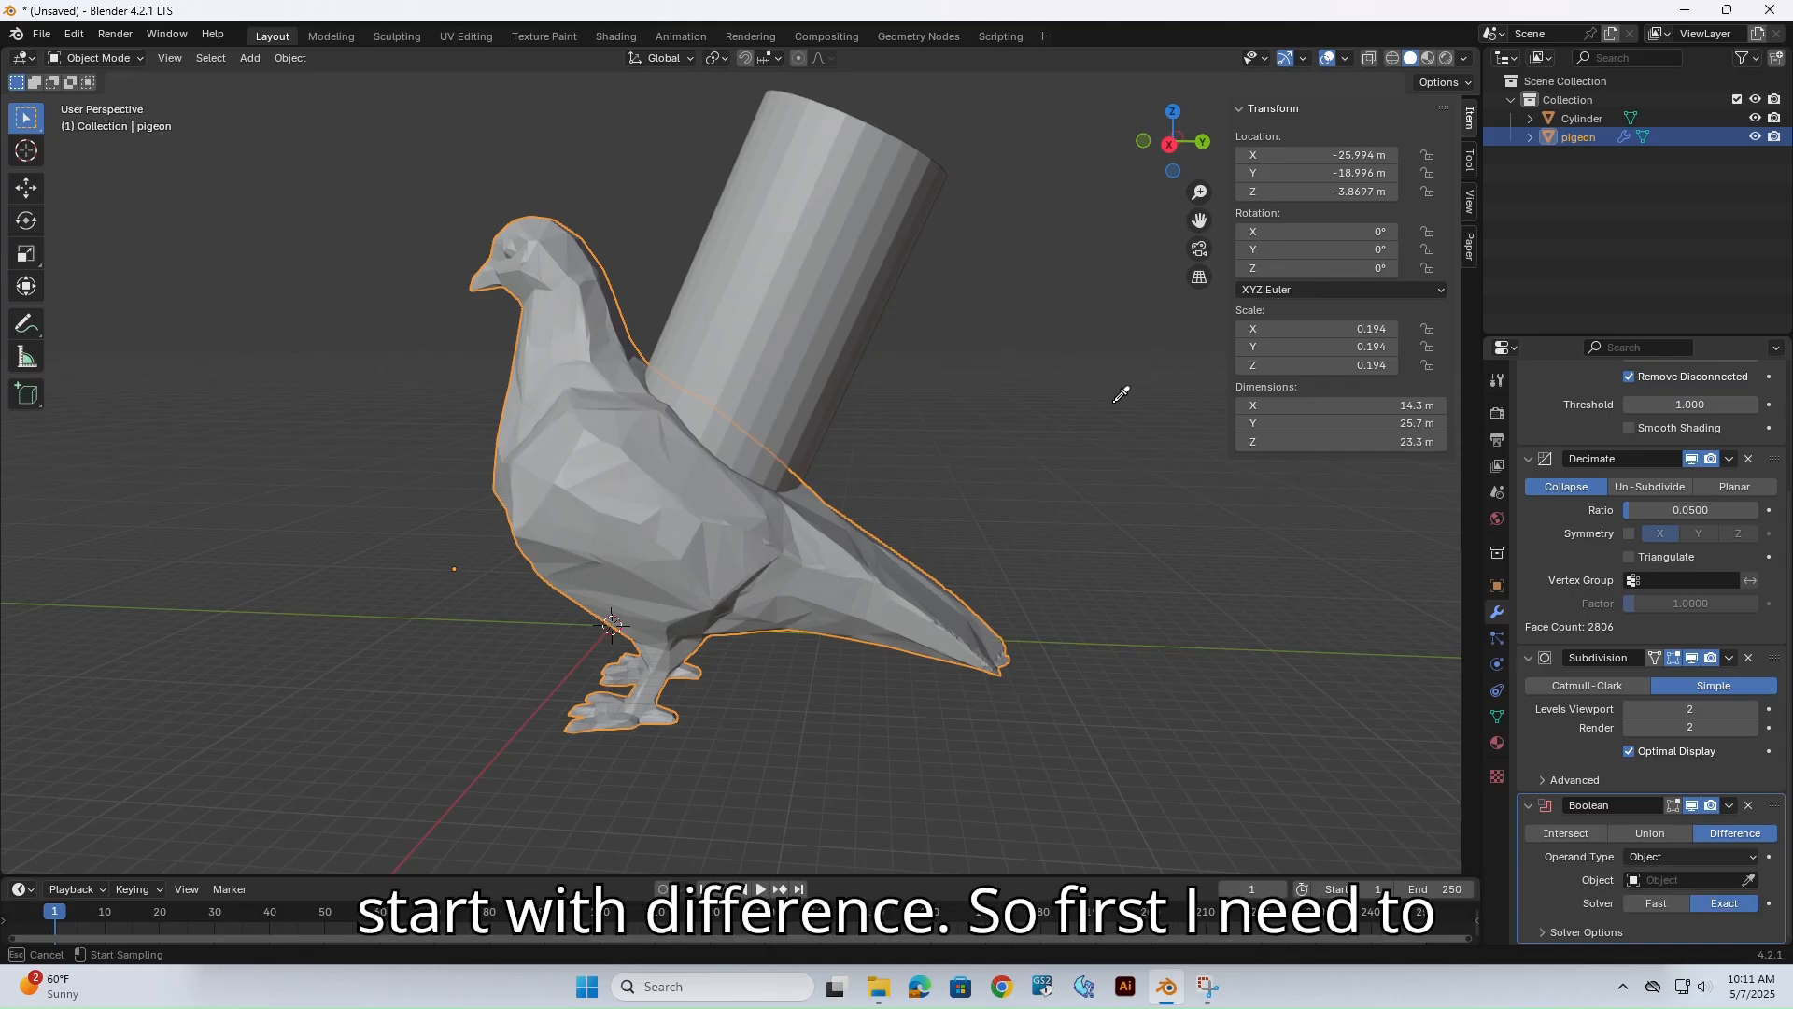
pyautogui.click(829, 280)
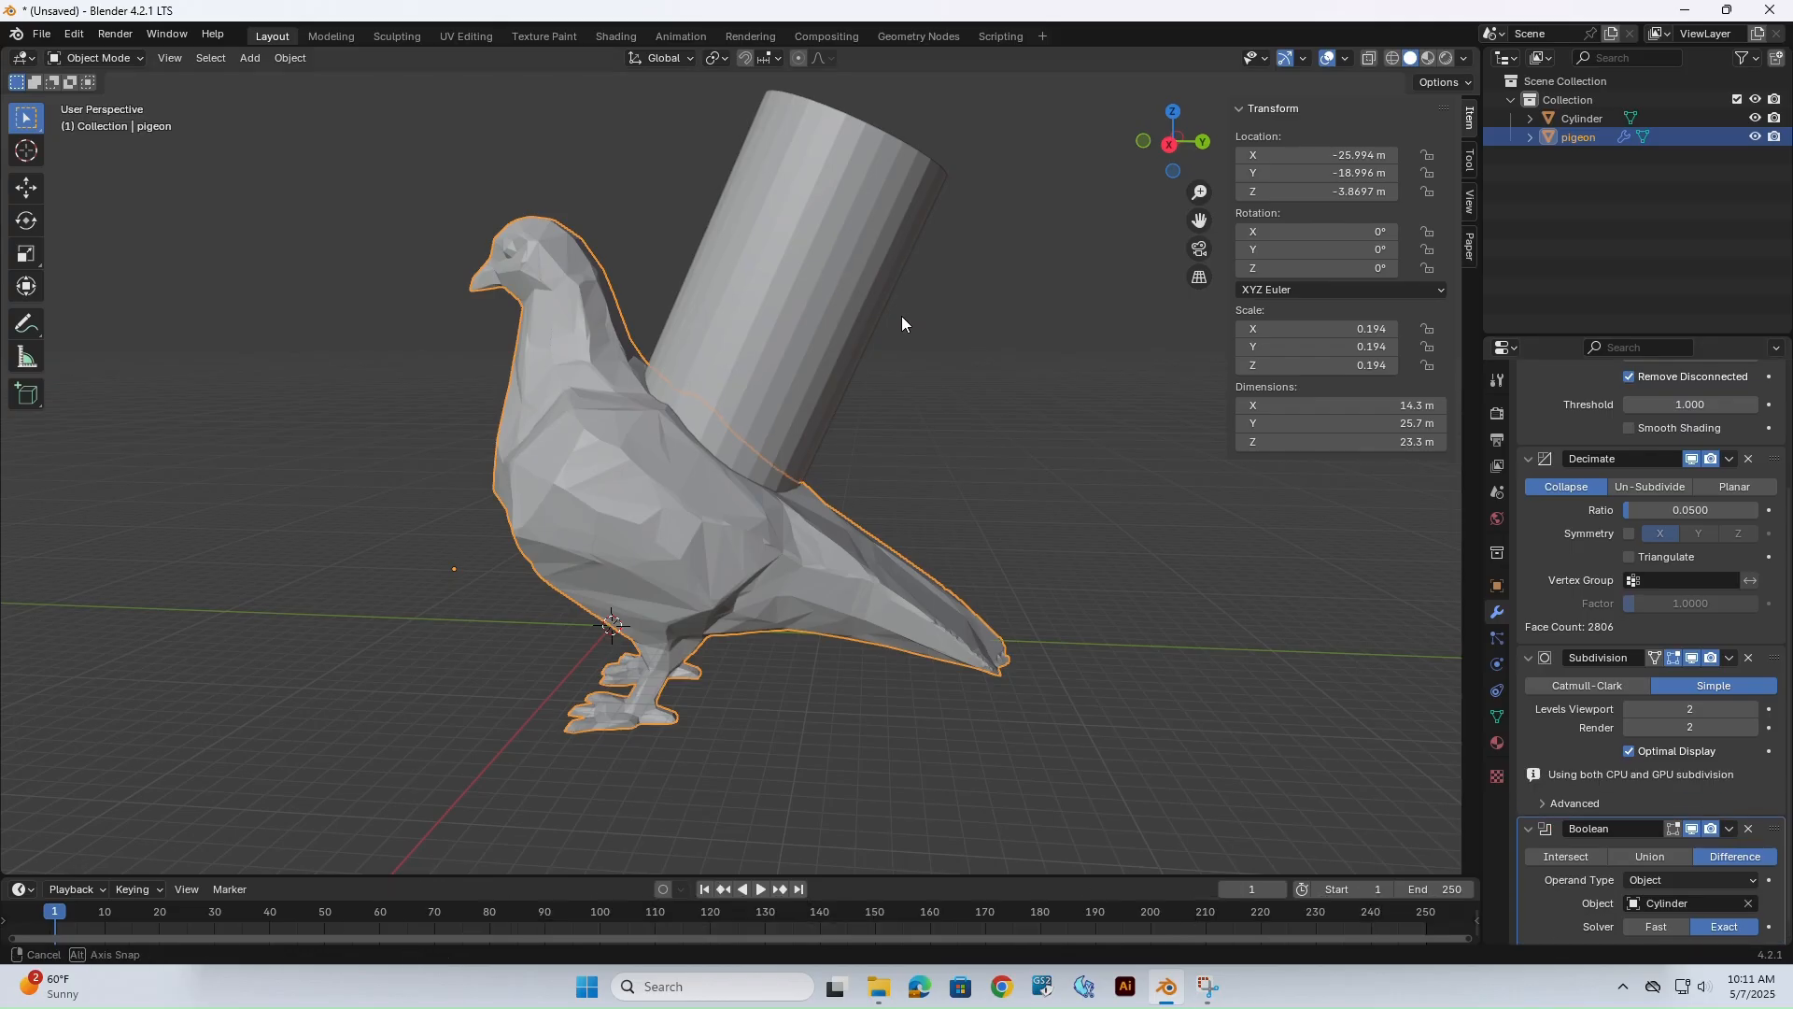
# Hide the cylinder in the viewport and inspect the cut in the pigeon's back.
pyautogui.moveTo(900, 316); pyautogui.dragTo(852, 405, button='middle')
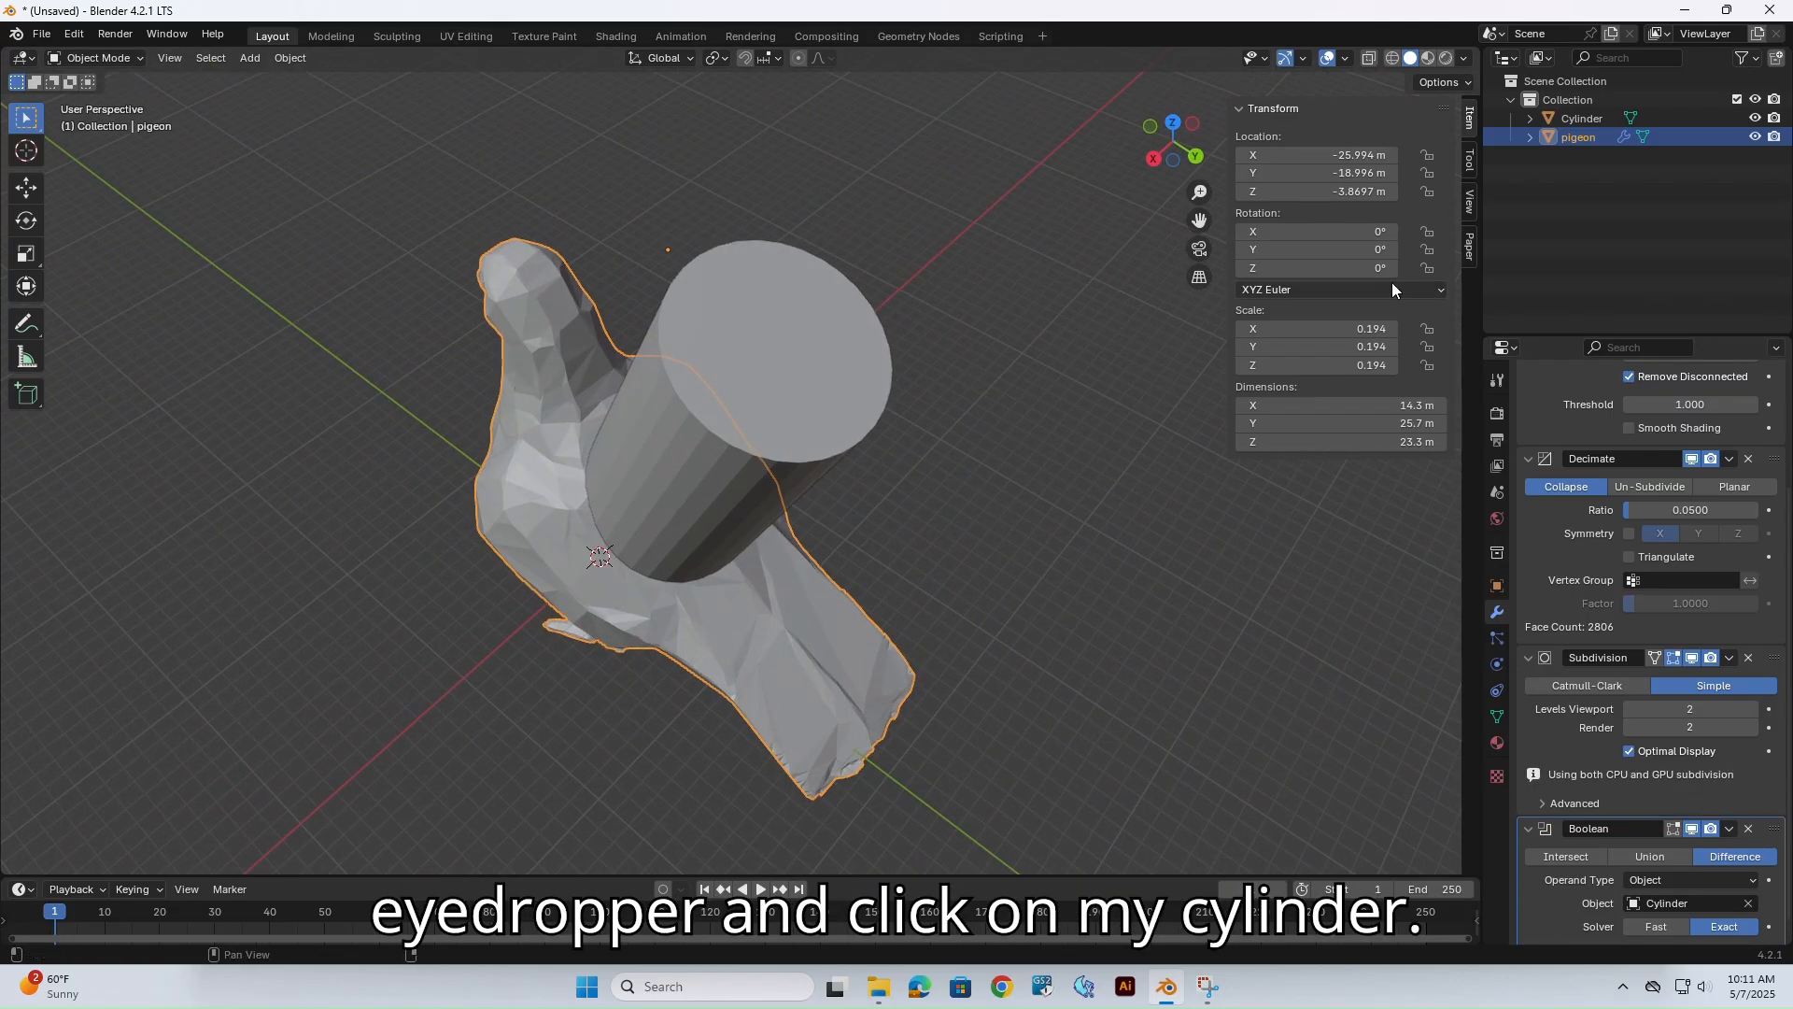
pyautogui.click(1755, 117)
pyautogui.scroll(5, 992, 437)
pyautogui.moveTo(991, 437); pyautogui.dragTo(1033, 368, button='middle')
pyautogui.scroll(-5, 748, 396)
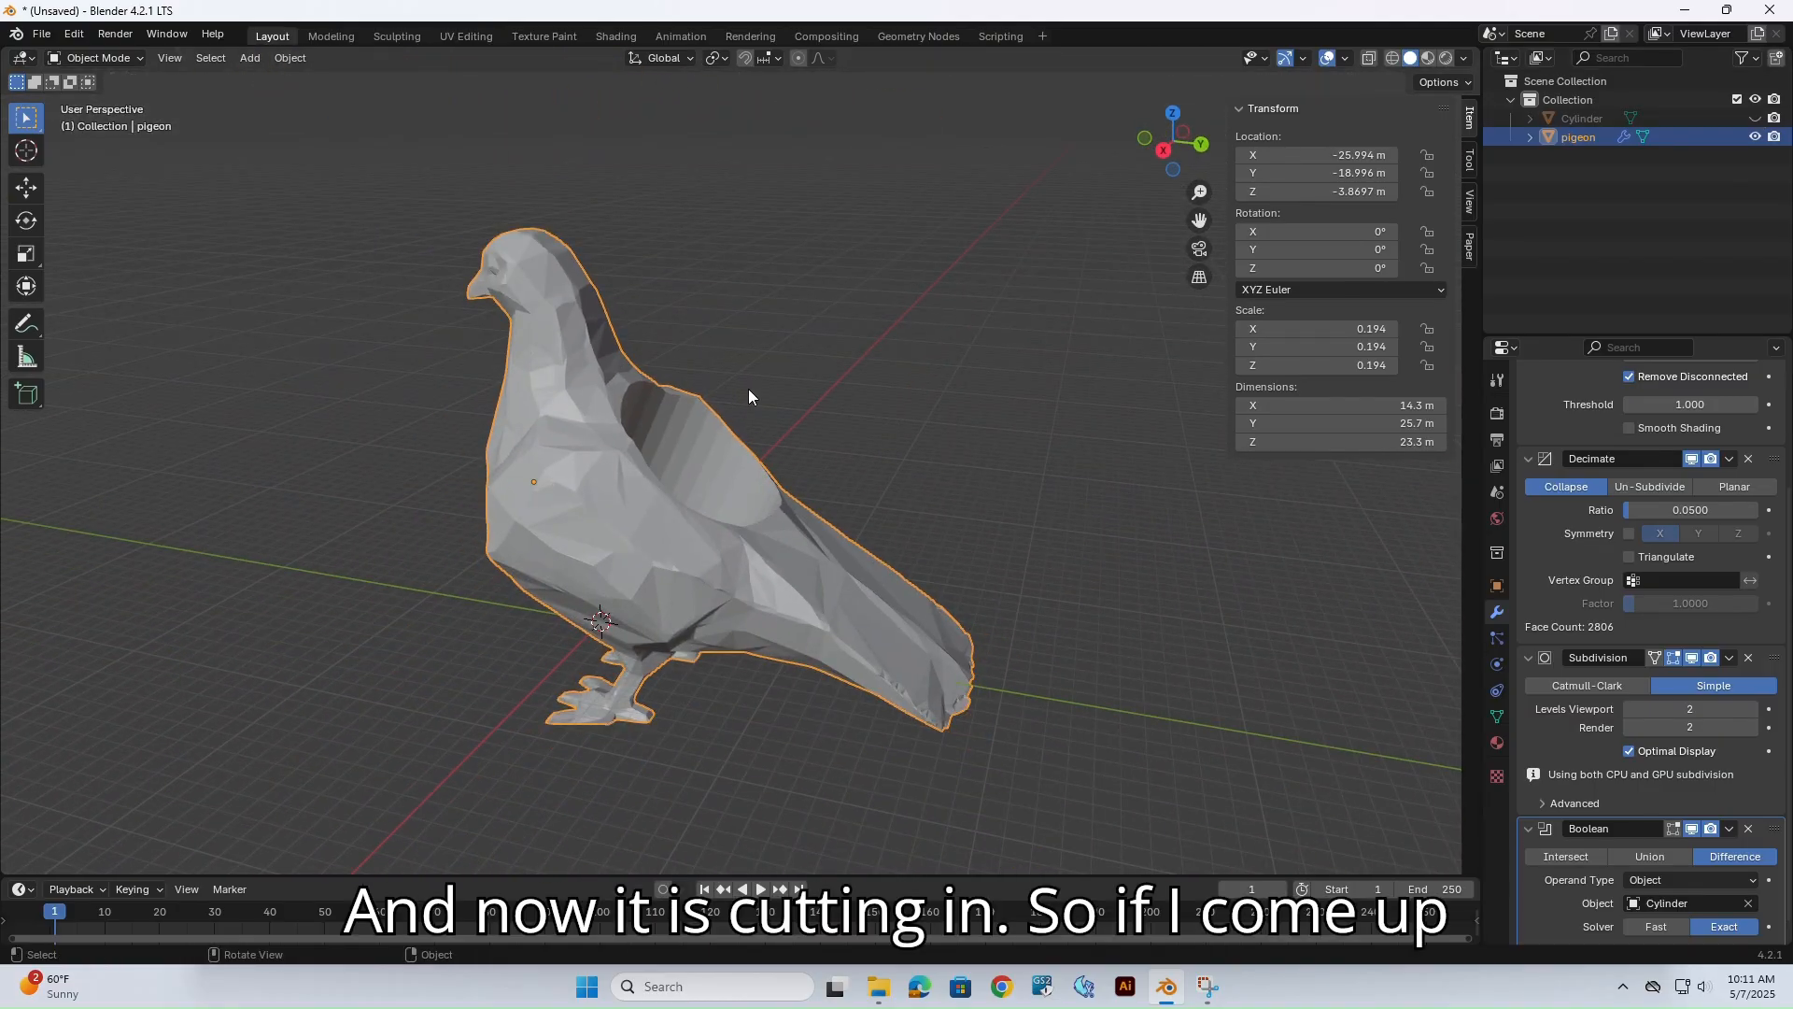
pyautogui.moveTo(748, 396); pyautogui.dragTo(888, 434, button='middle')
pyautogui.scroll(3, 759, 433)
pyautogui.scroll(-1, 1543, 908)
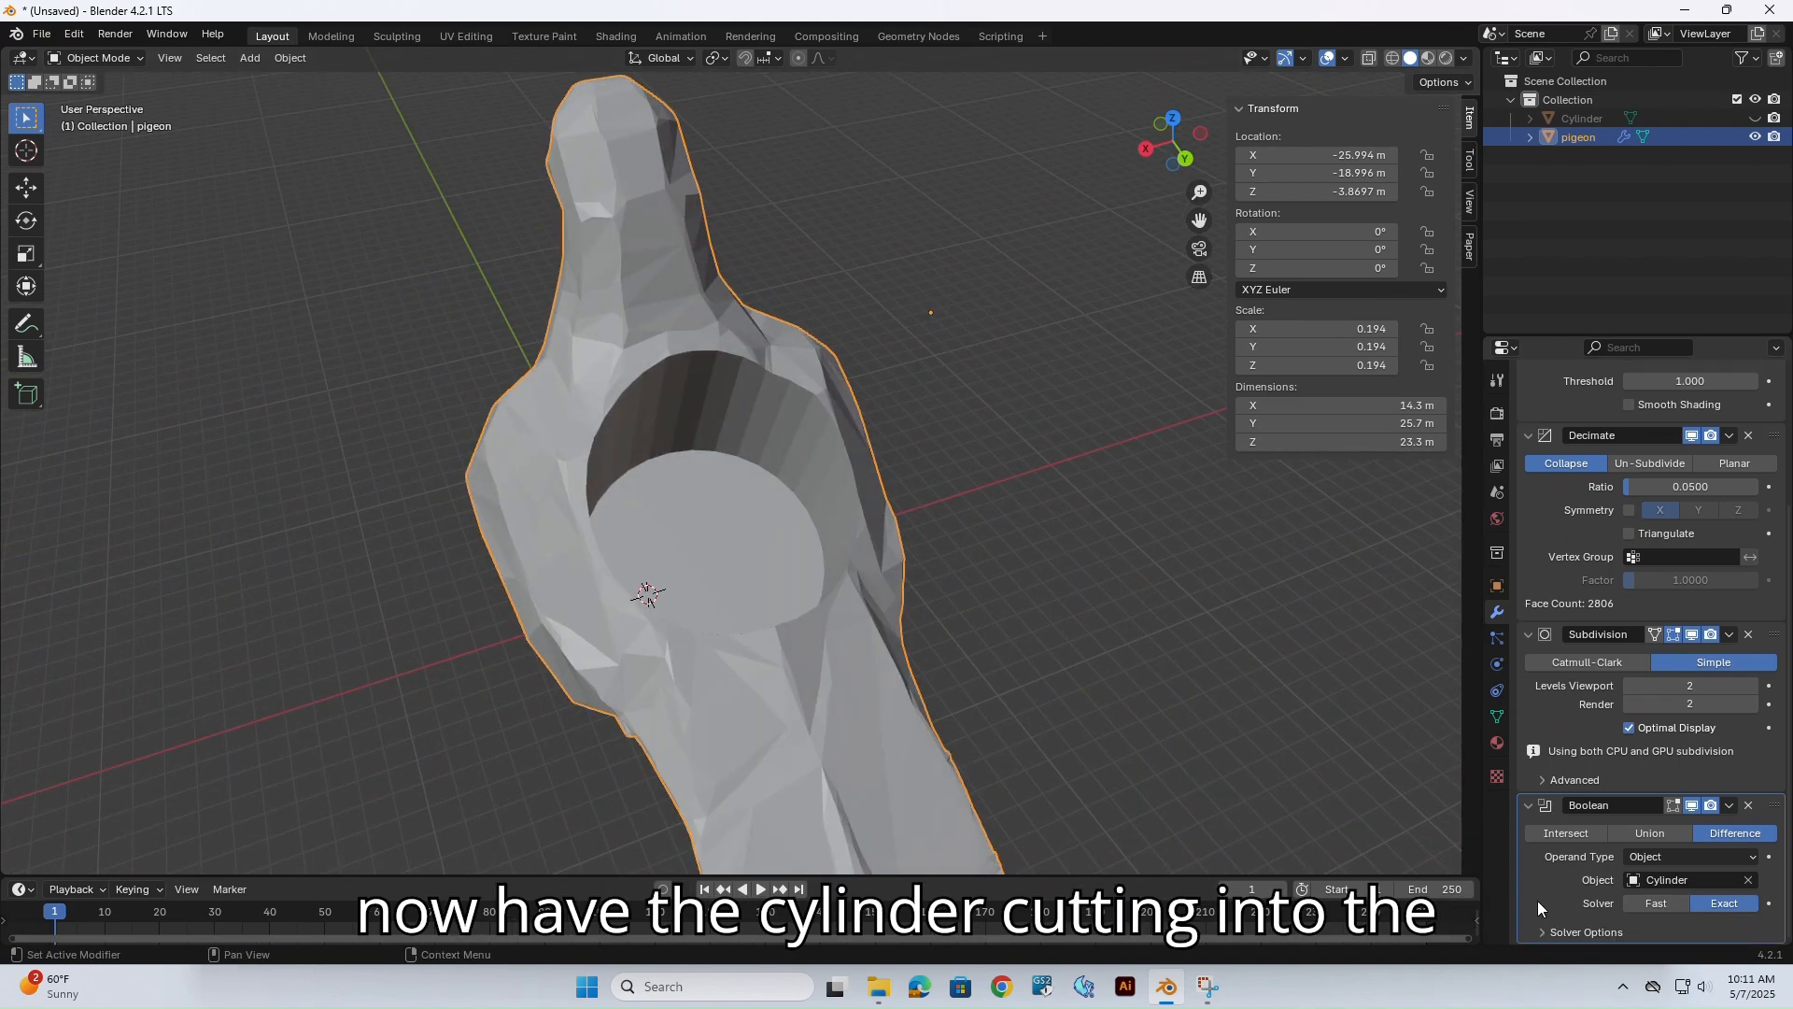
# Compare the Boolean modifier's Union and Intersect operations on the pigeon and set it back to Difference.
pyautogui.click(1656, 831)
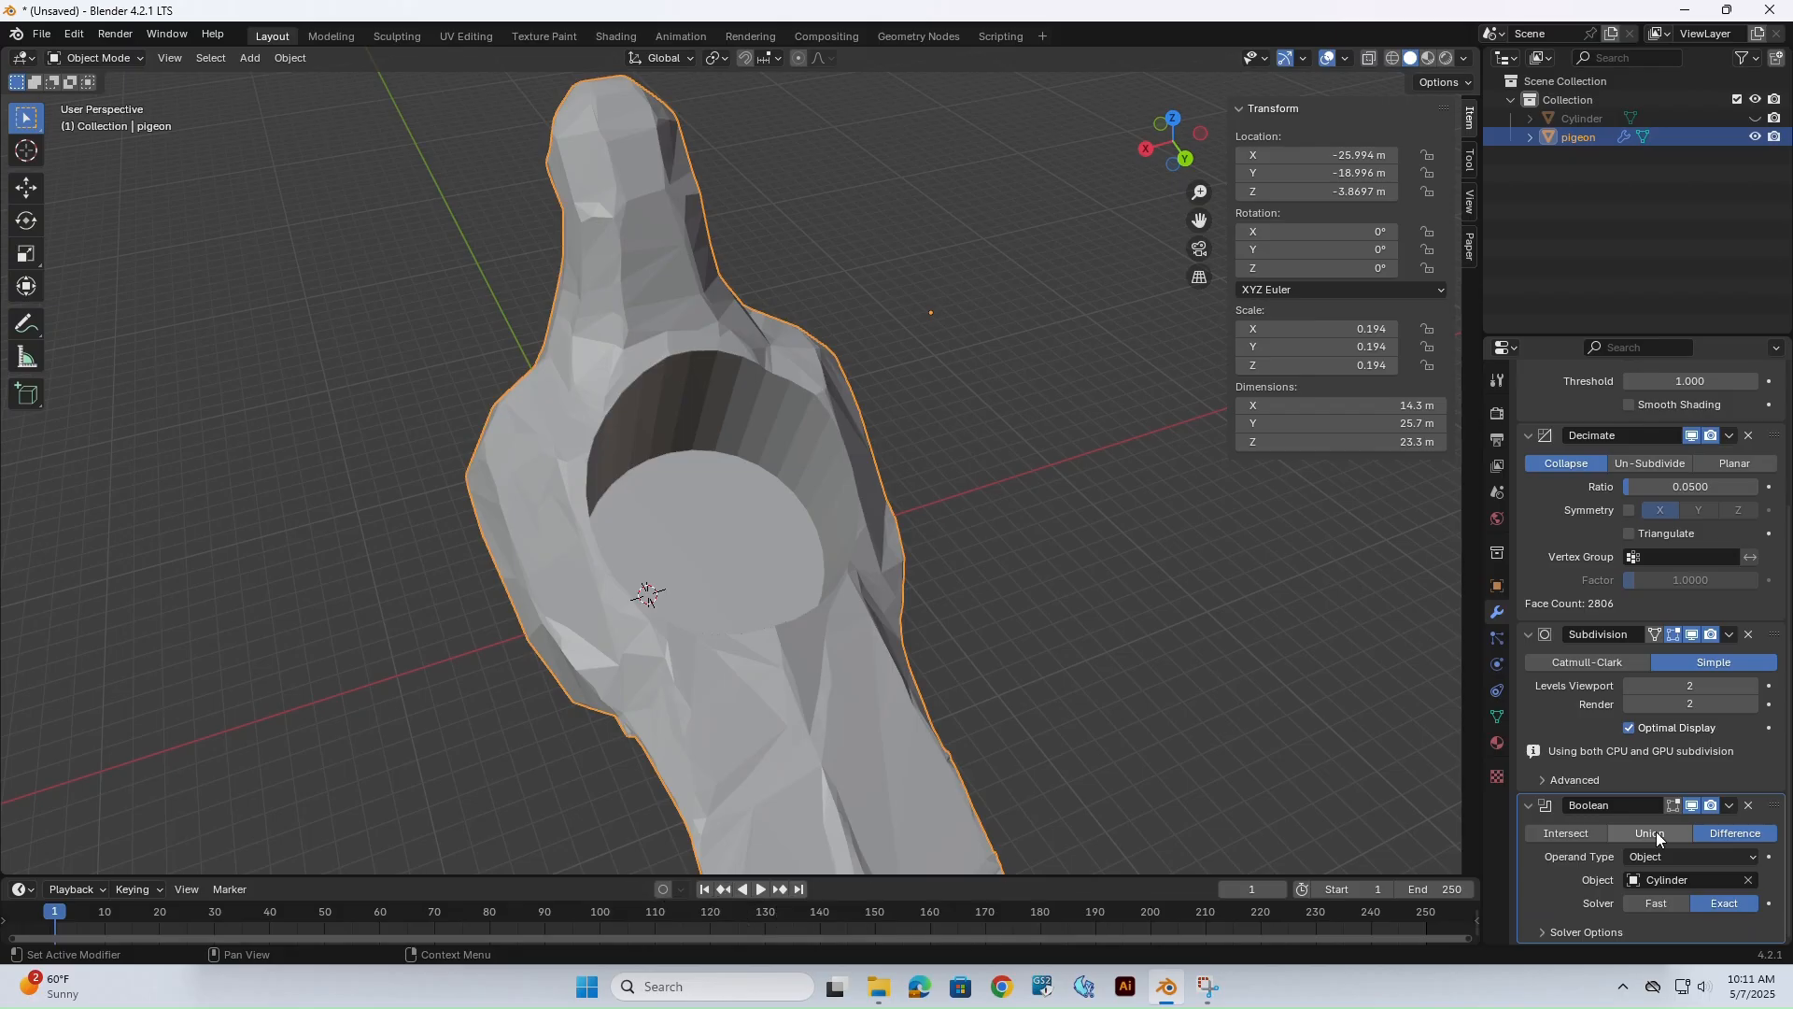
pyautogui.moveTo(1140, 735); pyautogui.dragTo(1560, 789, button='middle')
pyautogui.scroll(3, 1091, 659)
pyautogui.click(1565, 832)
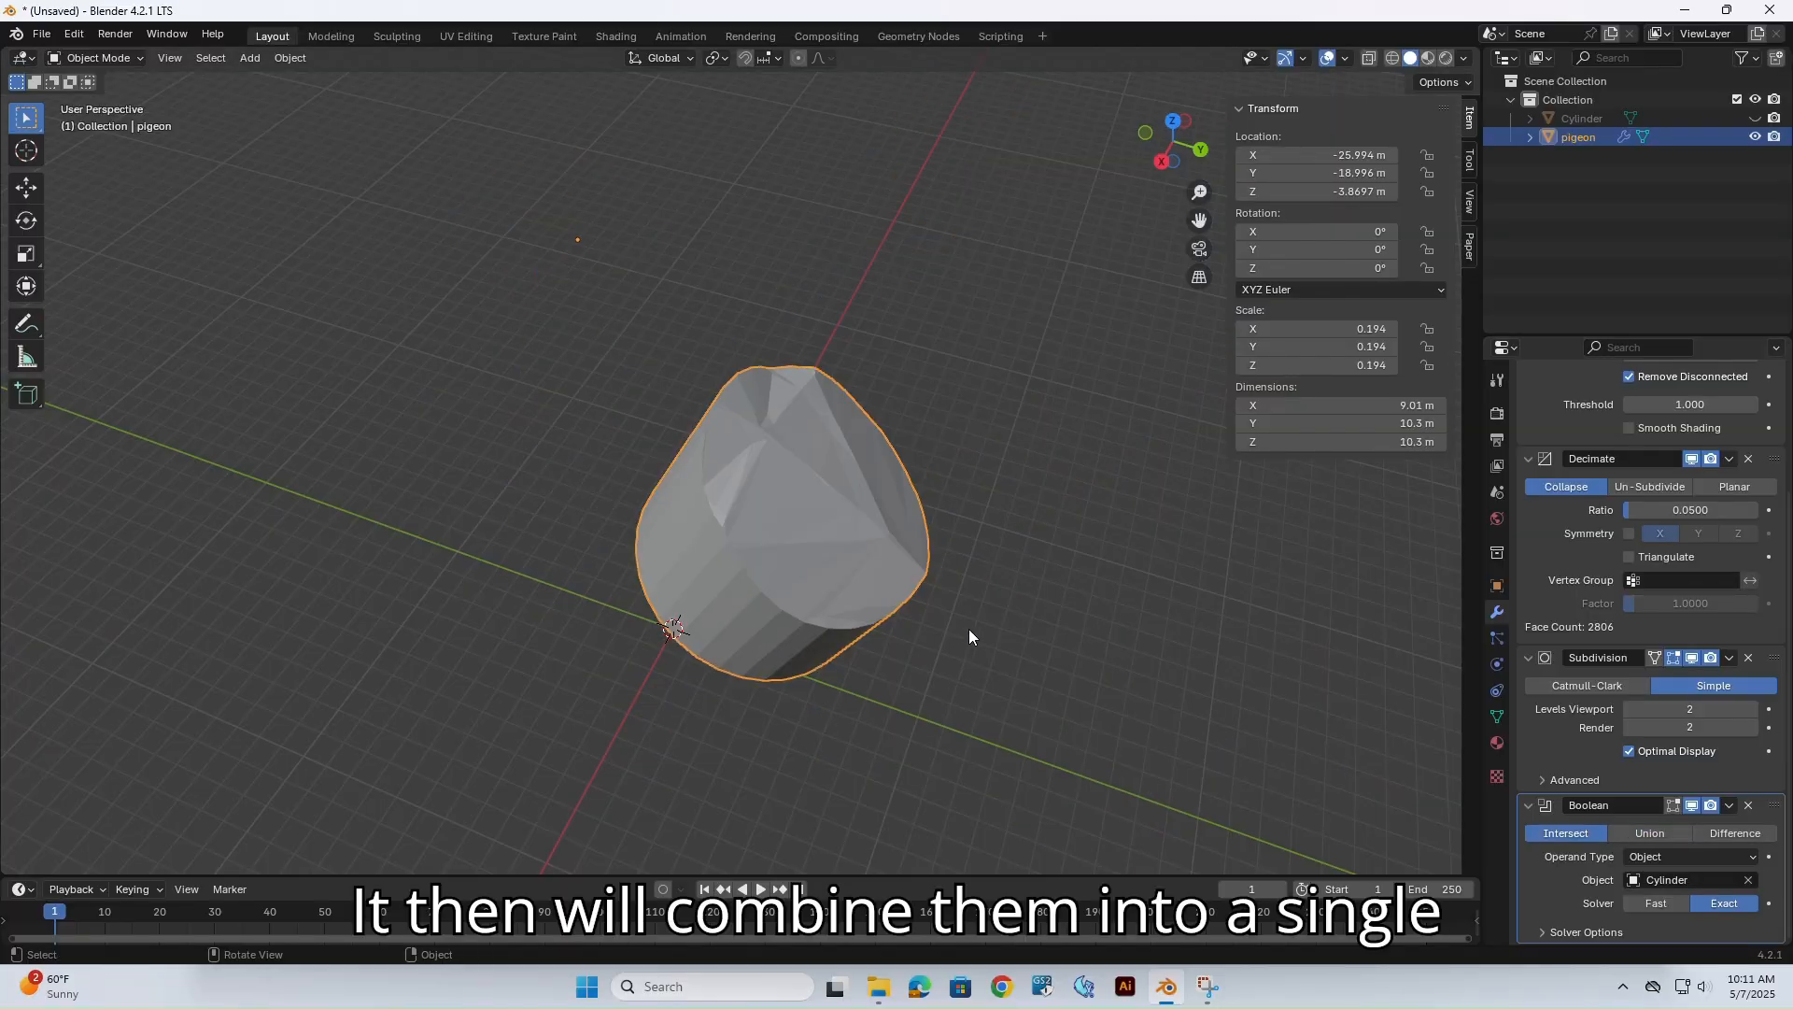
pyautogui.moveTo(968, 632); pyautogui.dragTo(1084, 588, button='middle')
pyautogui.moveTo(1111, 506); pyautogui.dragTo(1204, 579, button='middle')
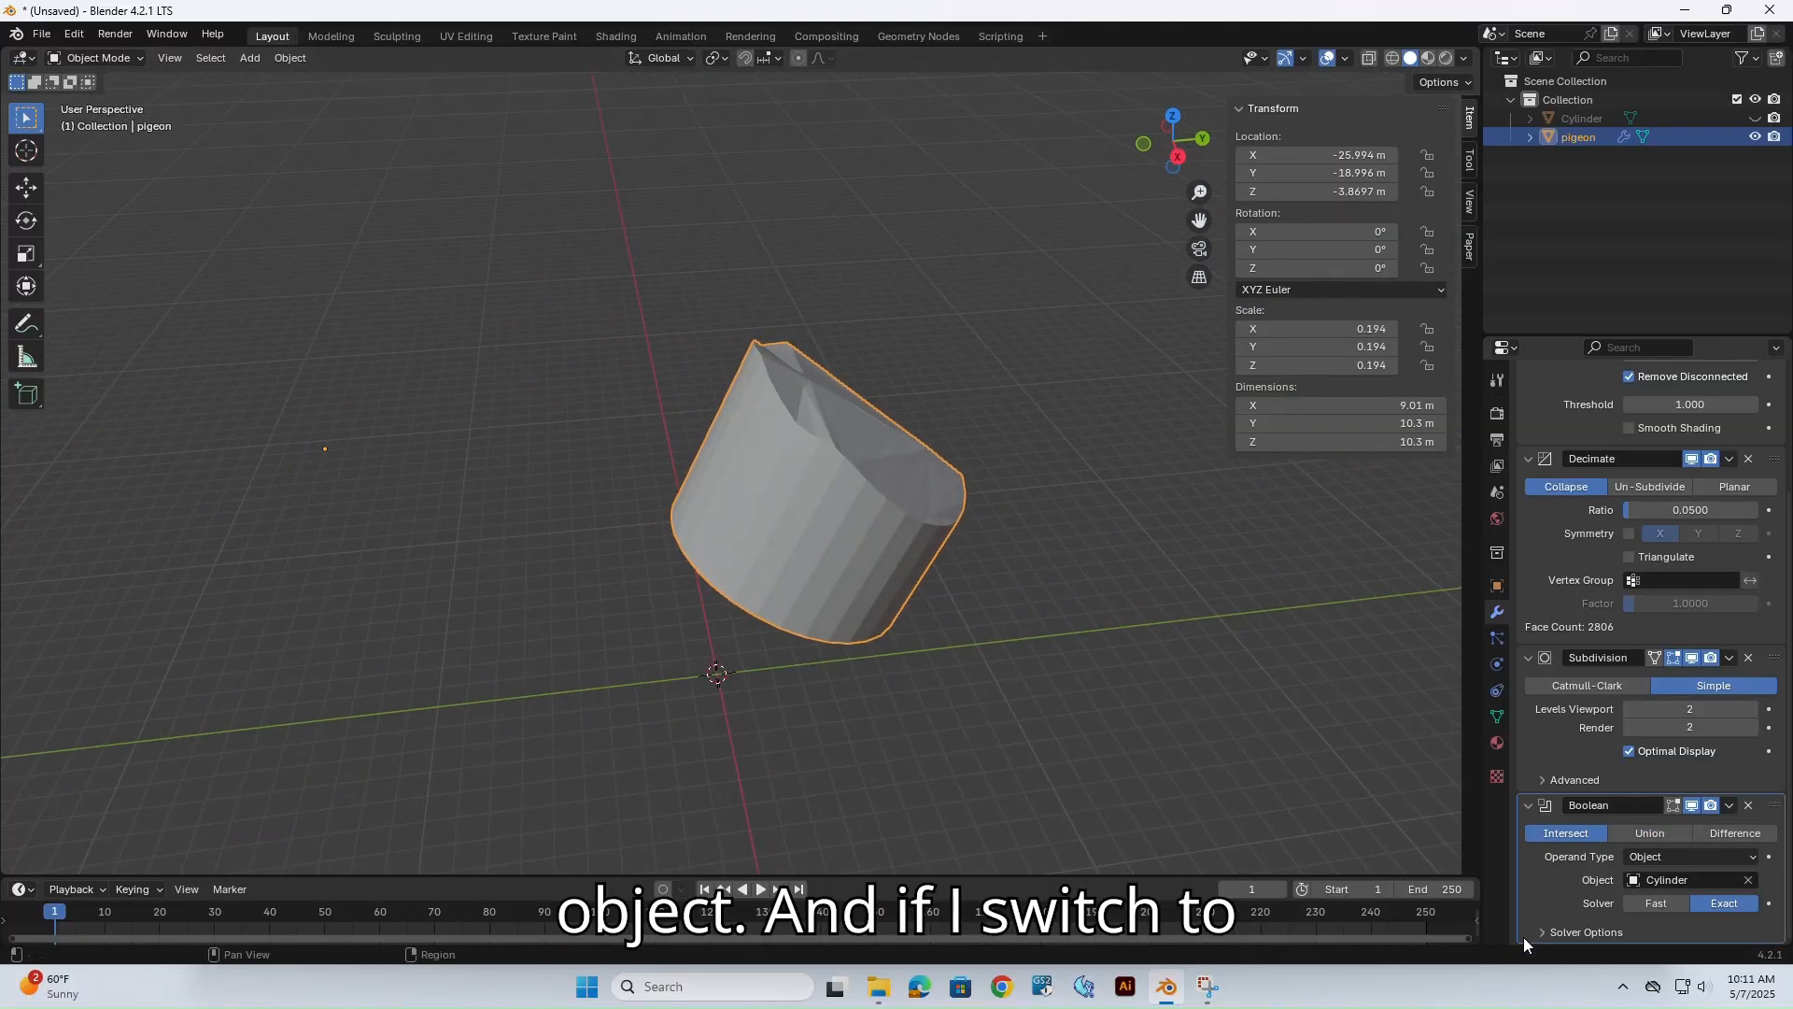
pyautogui.click(1723, 830)
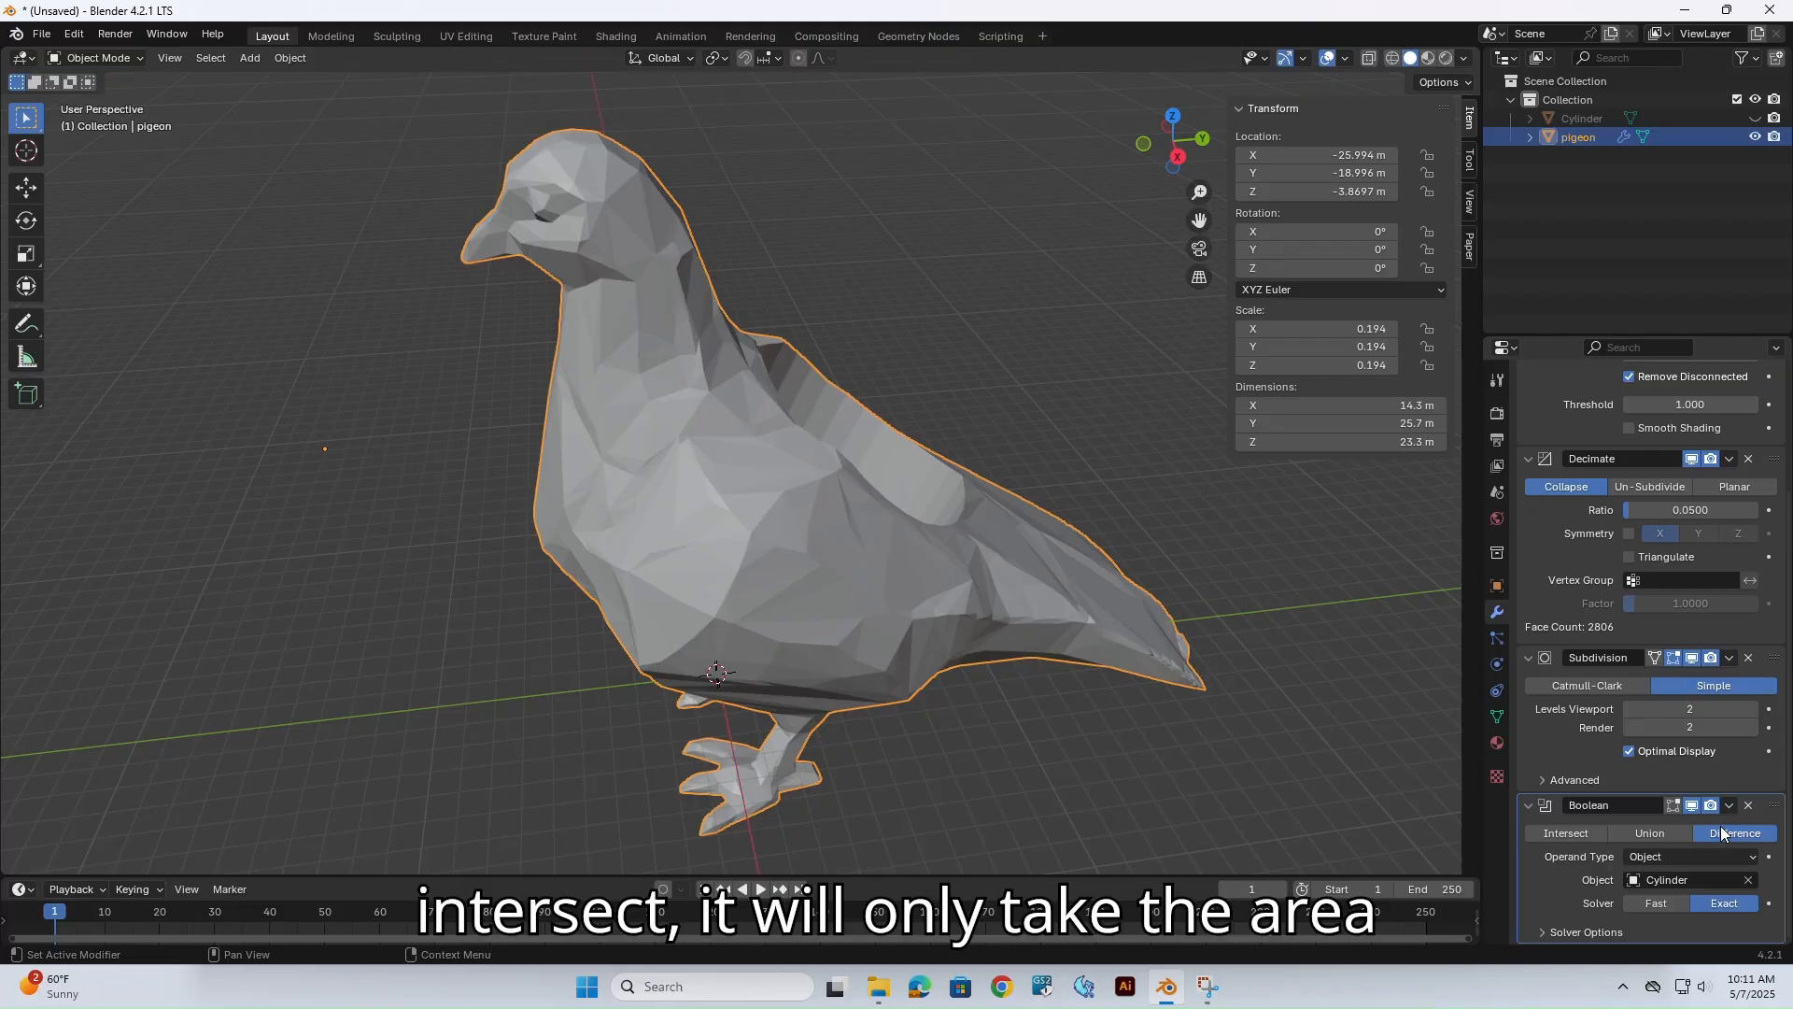
# Examine the edges of the cylindrical recess and review the order of the pigeon's modifier stack.
pyautogui.moveTo(1072, 674); pyautogui.dragTo(973, 700, button='middle')
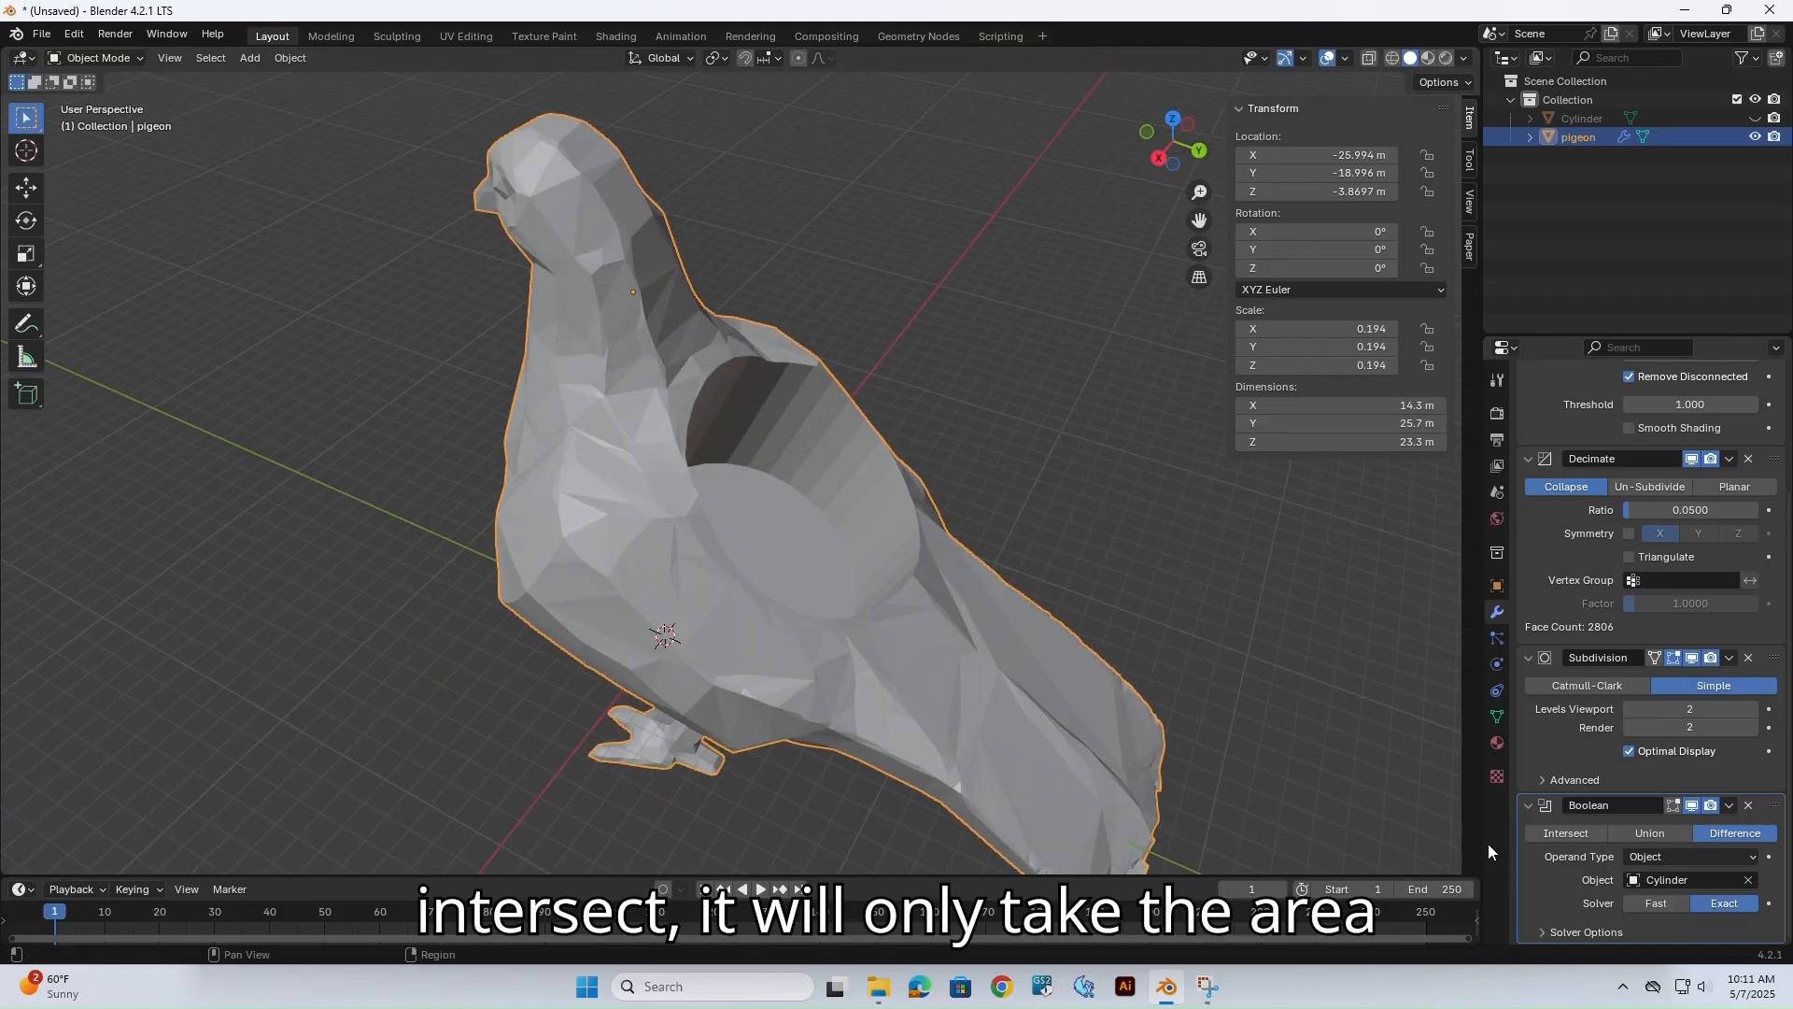
pyautogui.moveTo(953, 641)
pyautogui.mouseDown(button='middle')
pyautogui.moveTo(761, 635)
pyautogui.moveTo(933, 632)
pyautogui.mouseUp(button='middle')
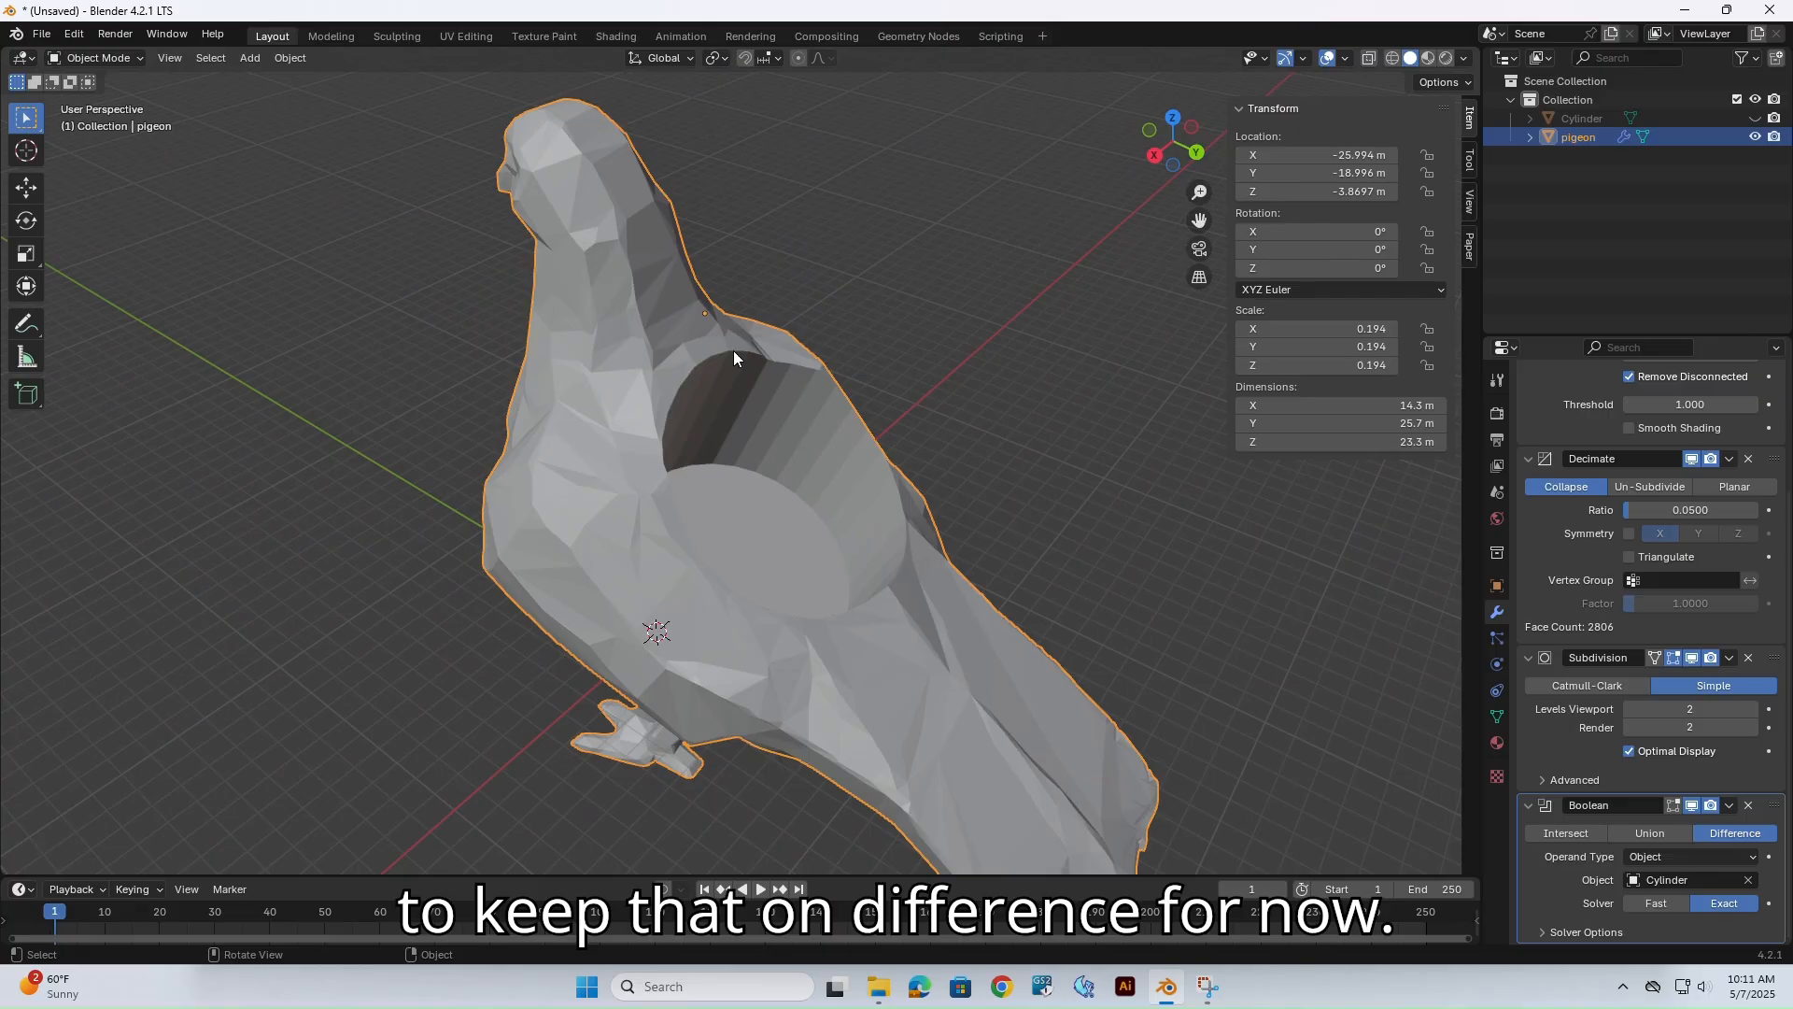
pyautogui.keyDown('shift'); pyautogui.moveTo(742, 455); pyautogui.dragTo(665, 490, button='middle'); pyautogui.keyUp('shift')
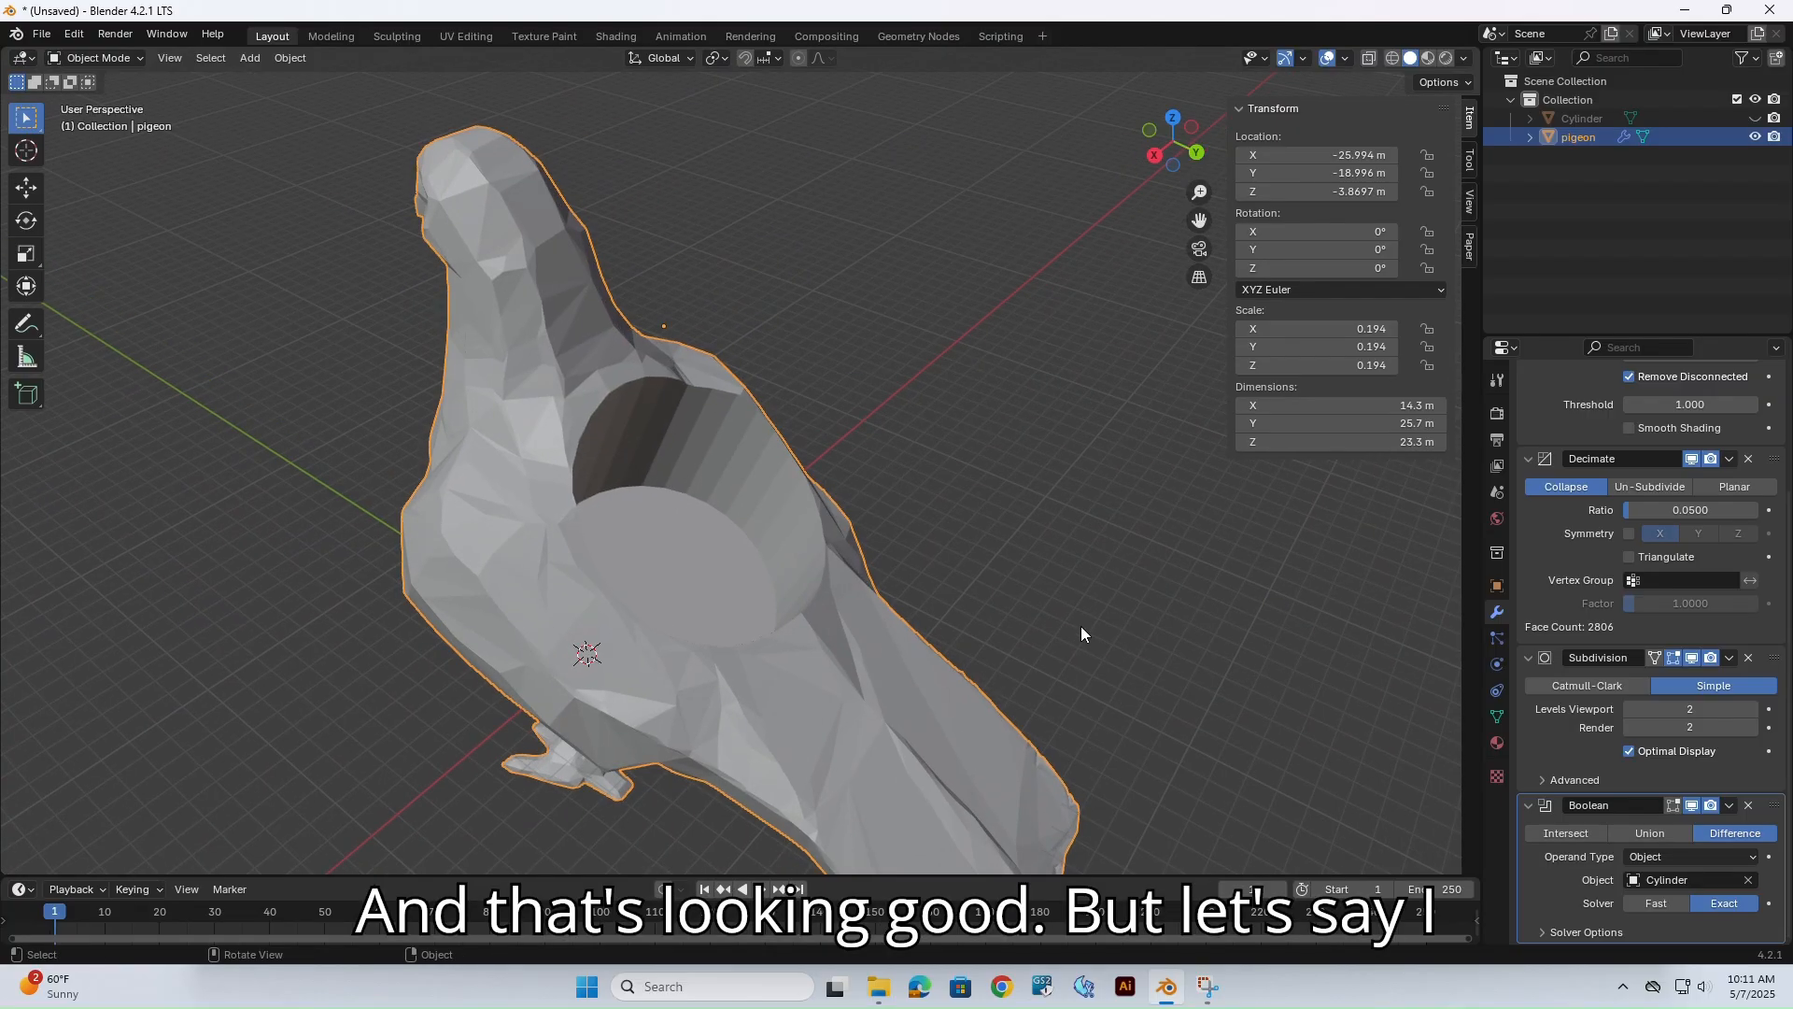
pyautogui.scroll(4, 1684, 693)
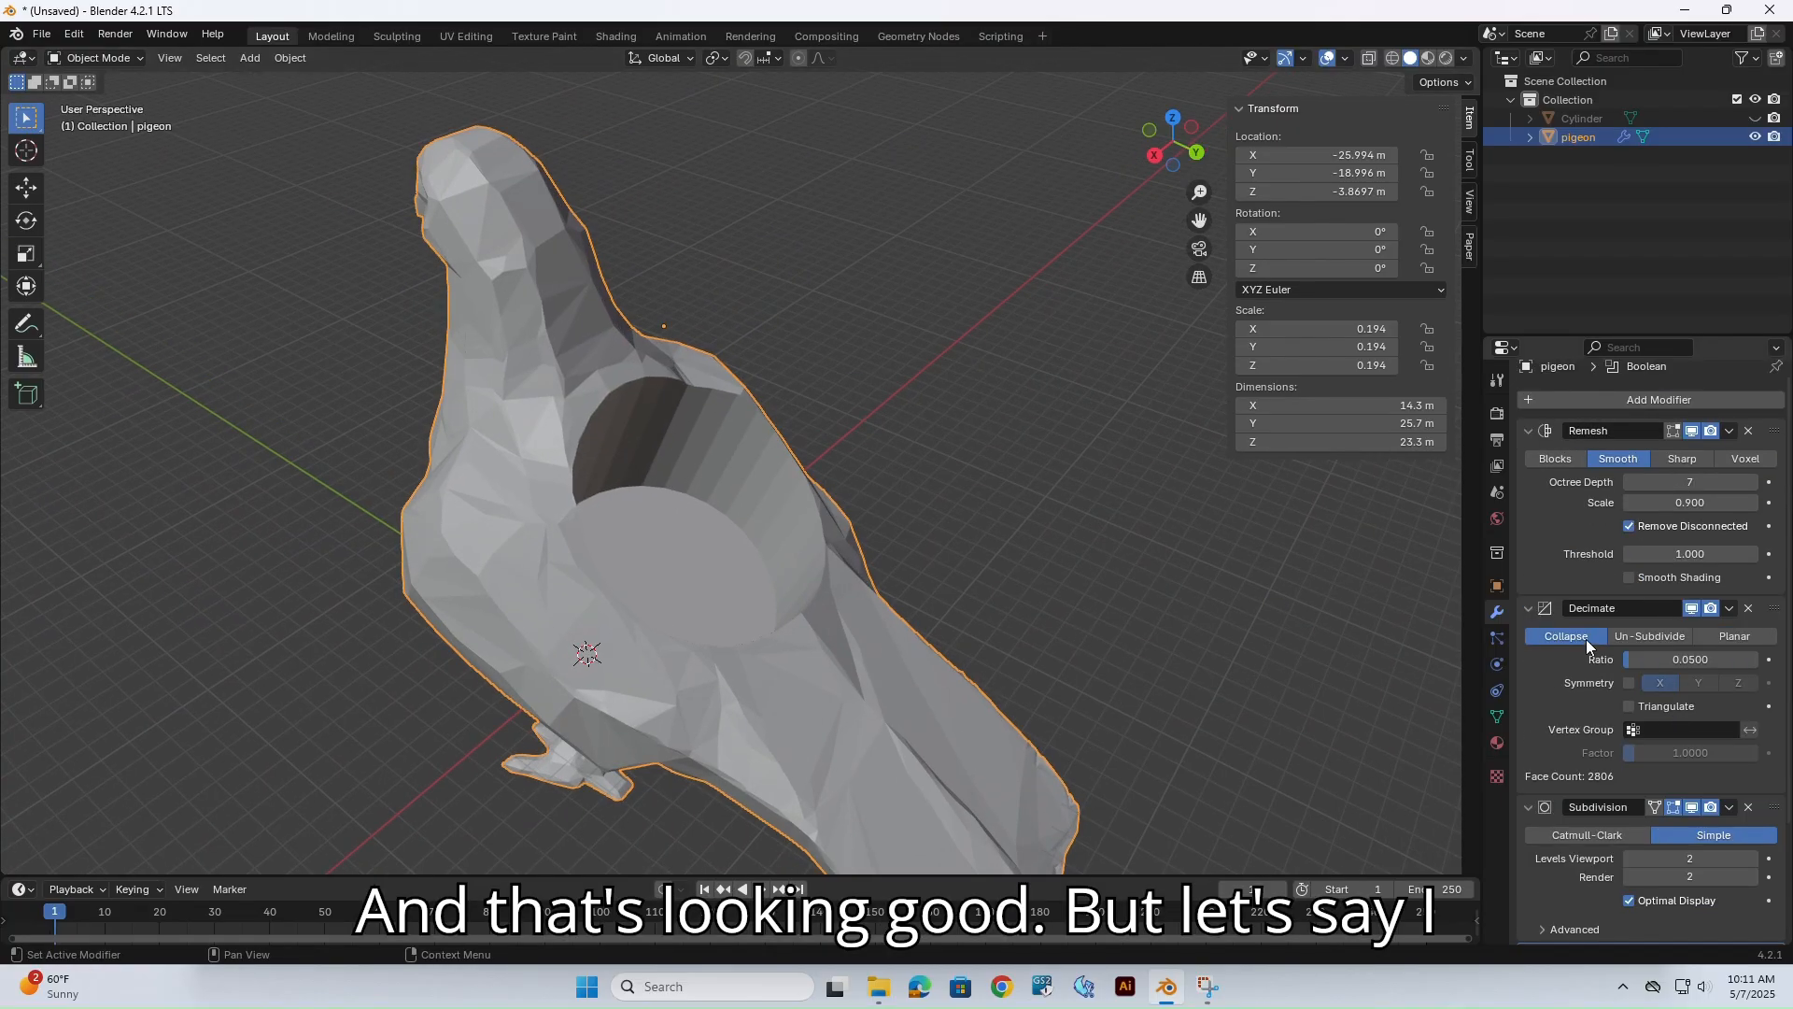
pyautogui.scroll(-2, 1581, 642)
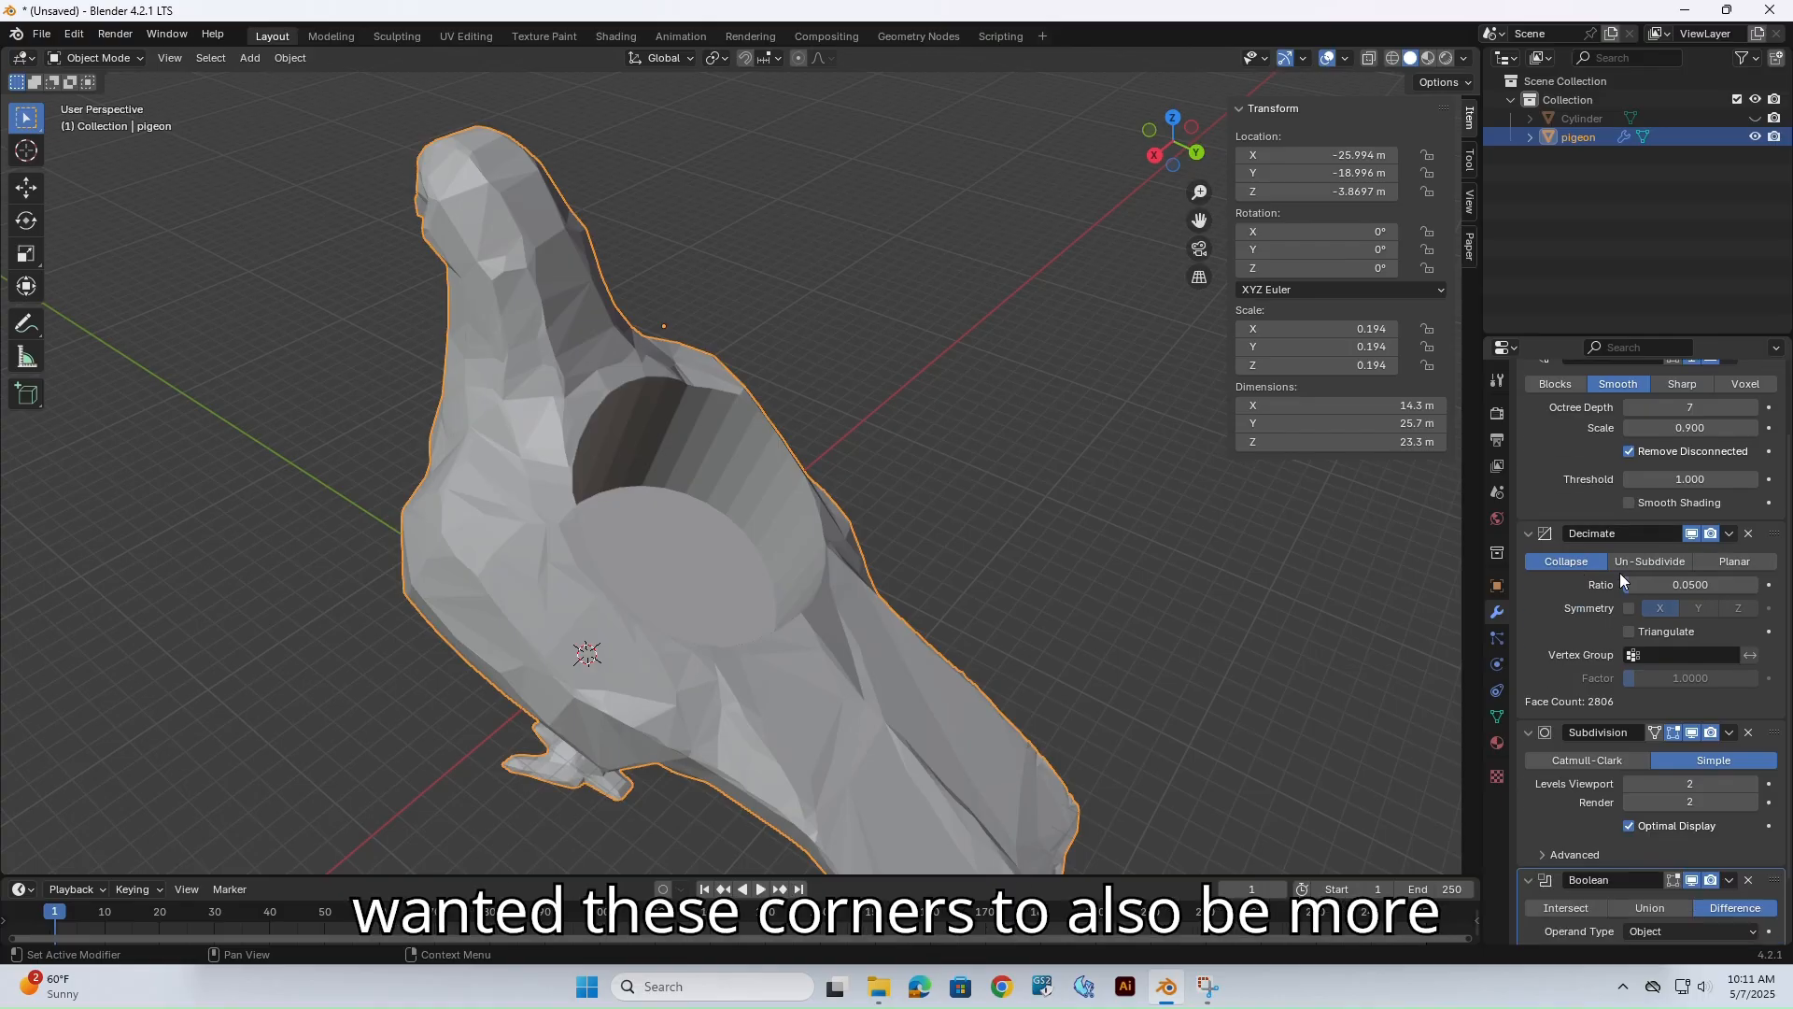
pyautogui.scroll(-2, 1620, 574)
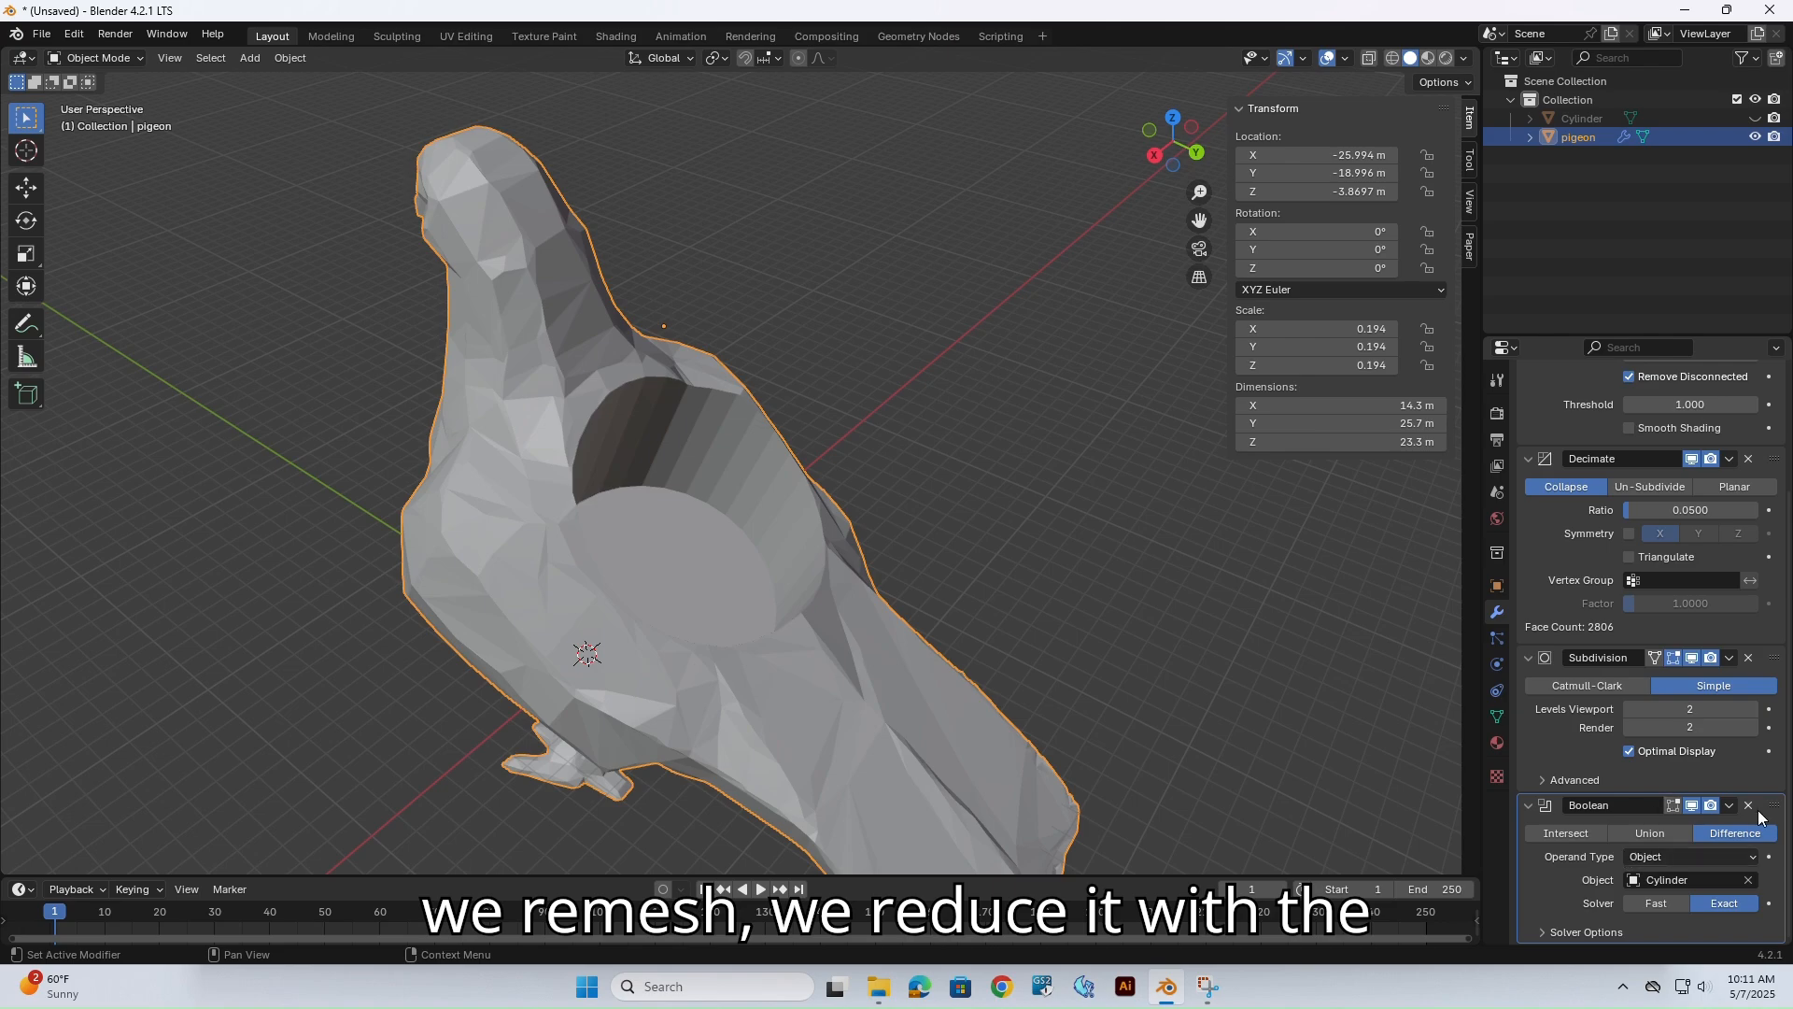
# Move the pigeon's Boolean modifier above the Subdivision modifier in the stack and inspect the recess and the whole model.
pyautogui.moveTo(1773, 812); pyautogui.dragTo(1768, 654)
pyautogui.scroll(3, 764, 480)
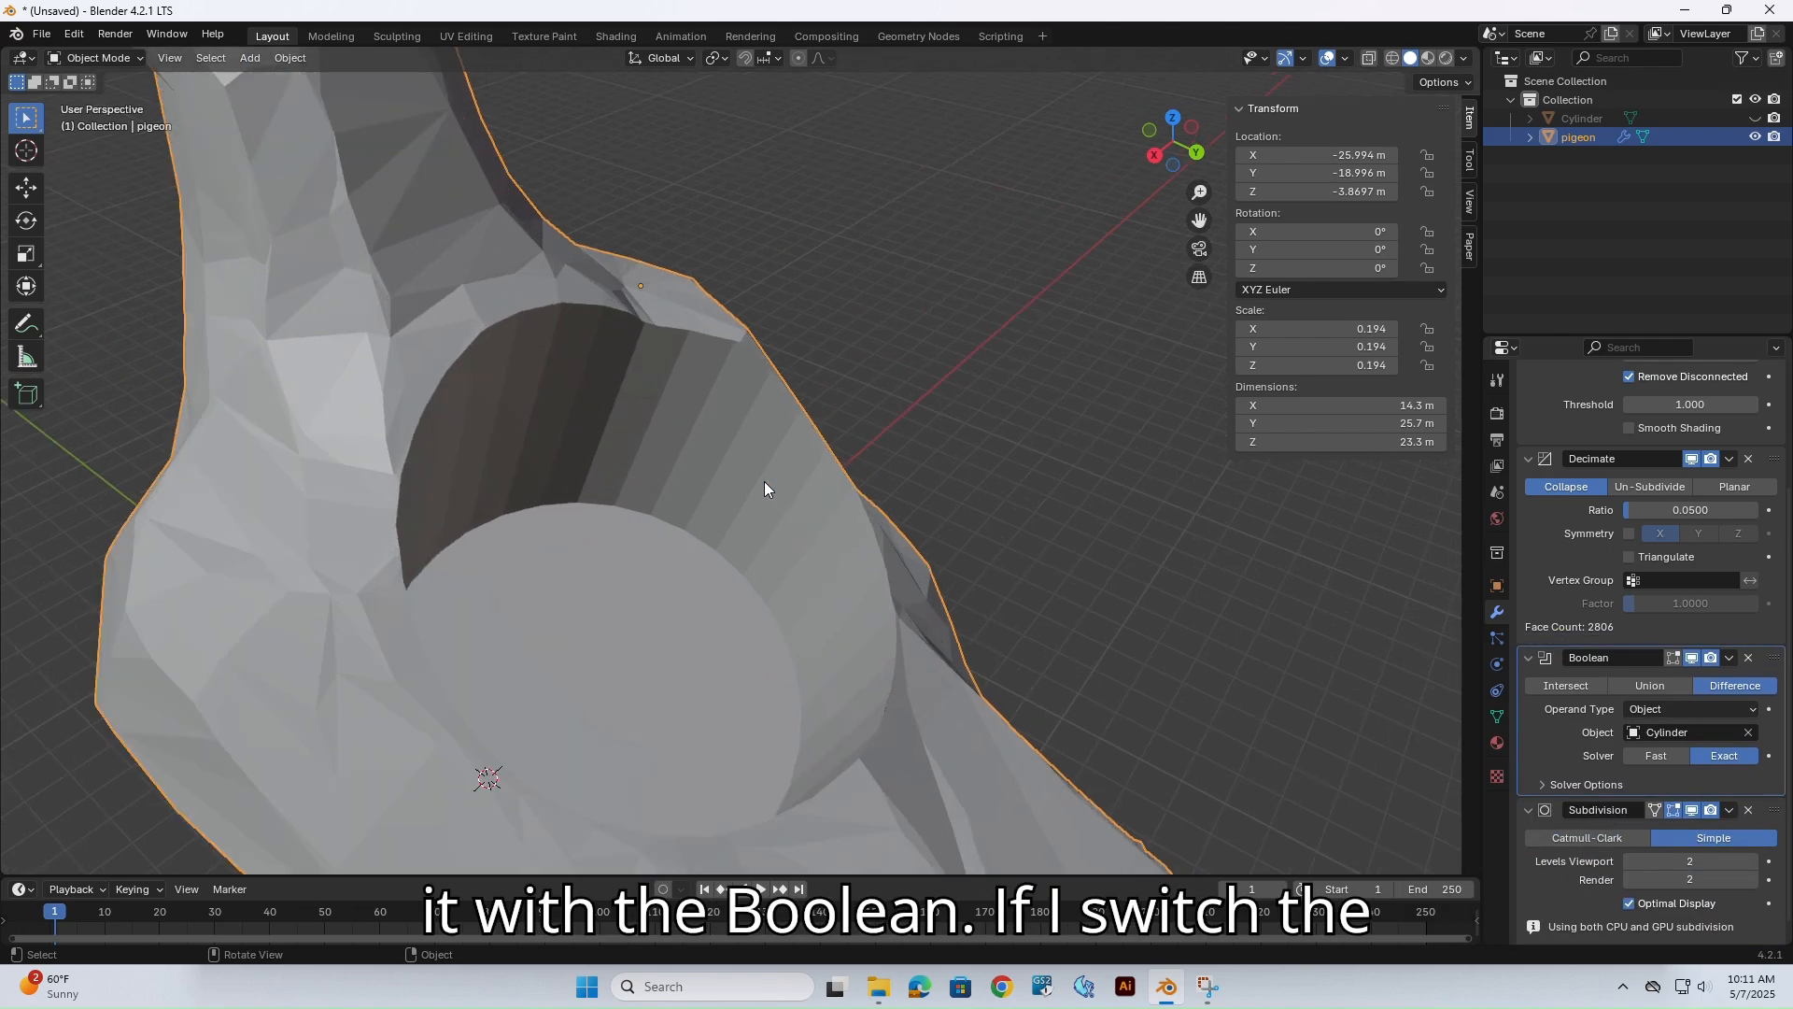
pyautogui.hotkey('shift', 'z')
pyautogui.hotkey('shift', 'z')
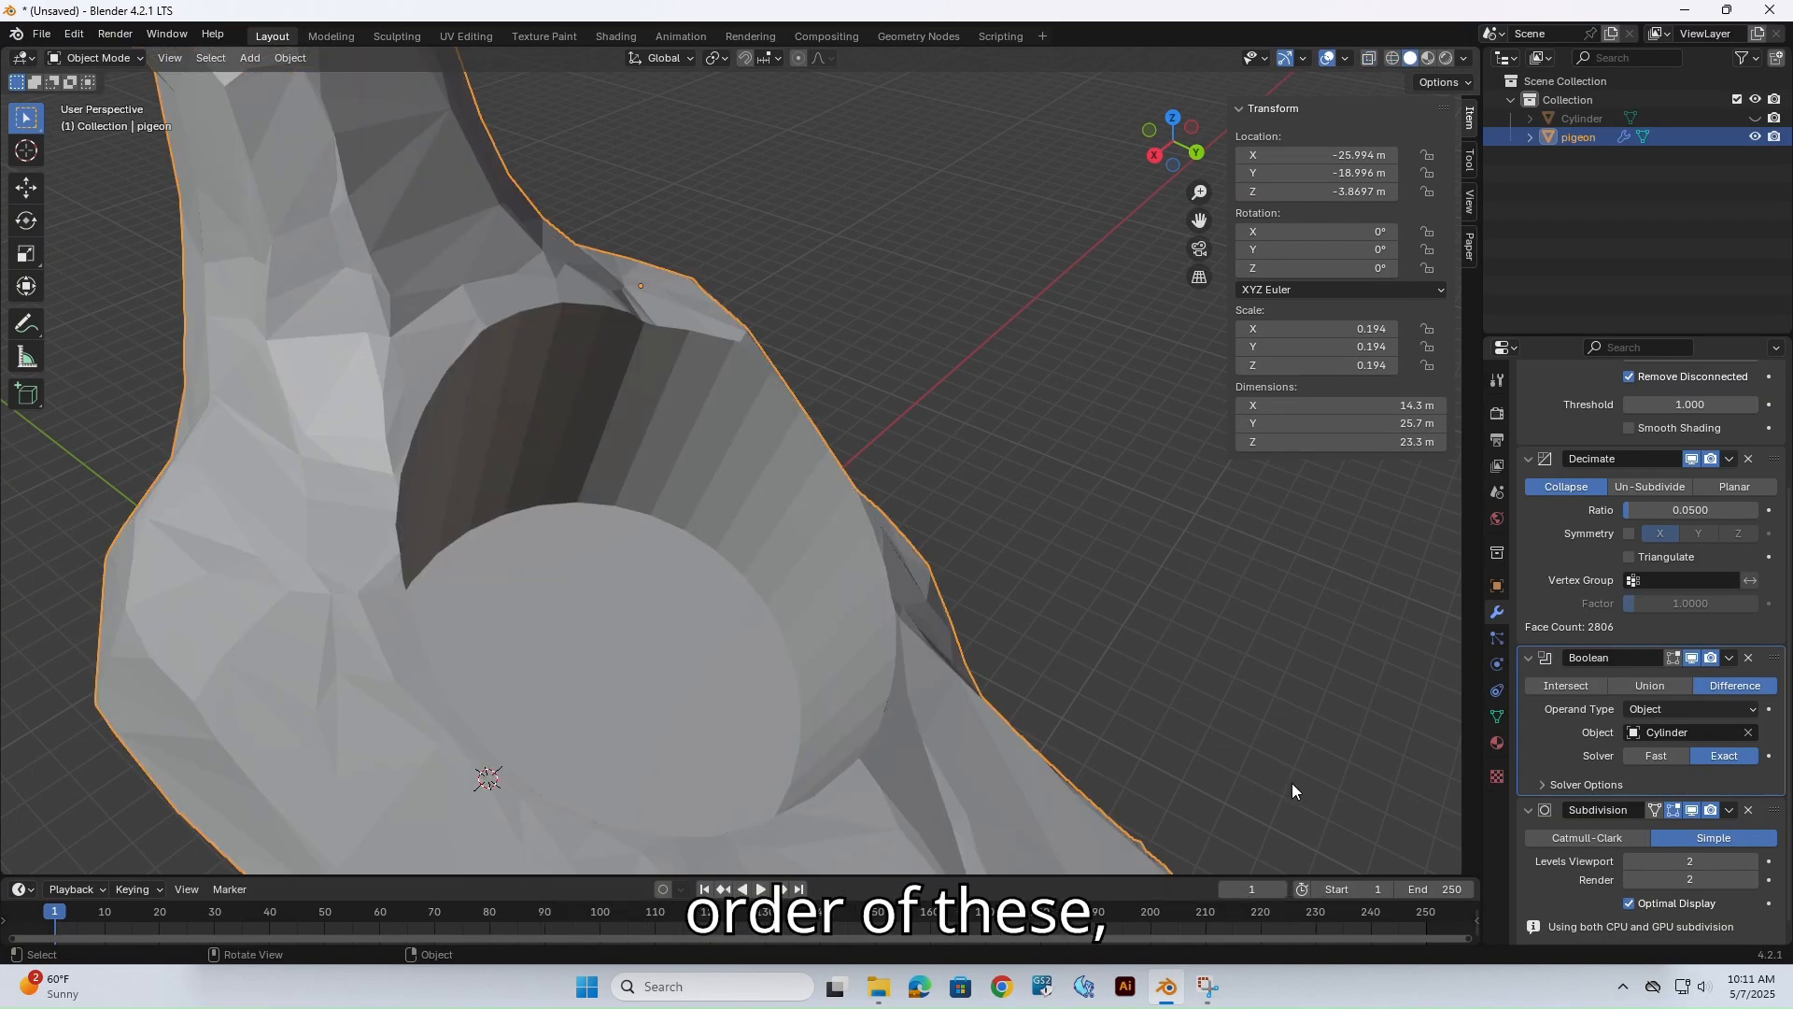
pyautogui.scroll(2, 479, 393)
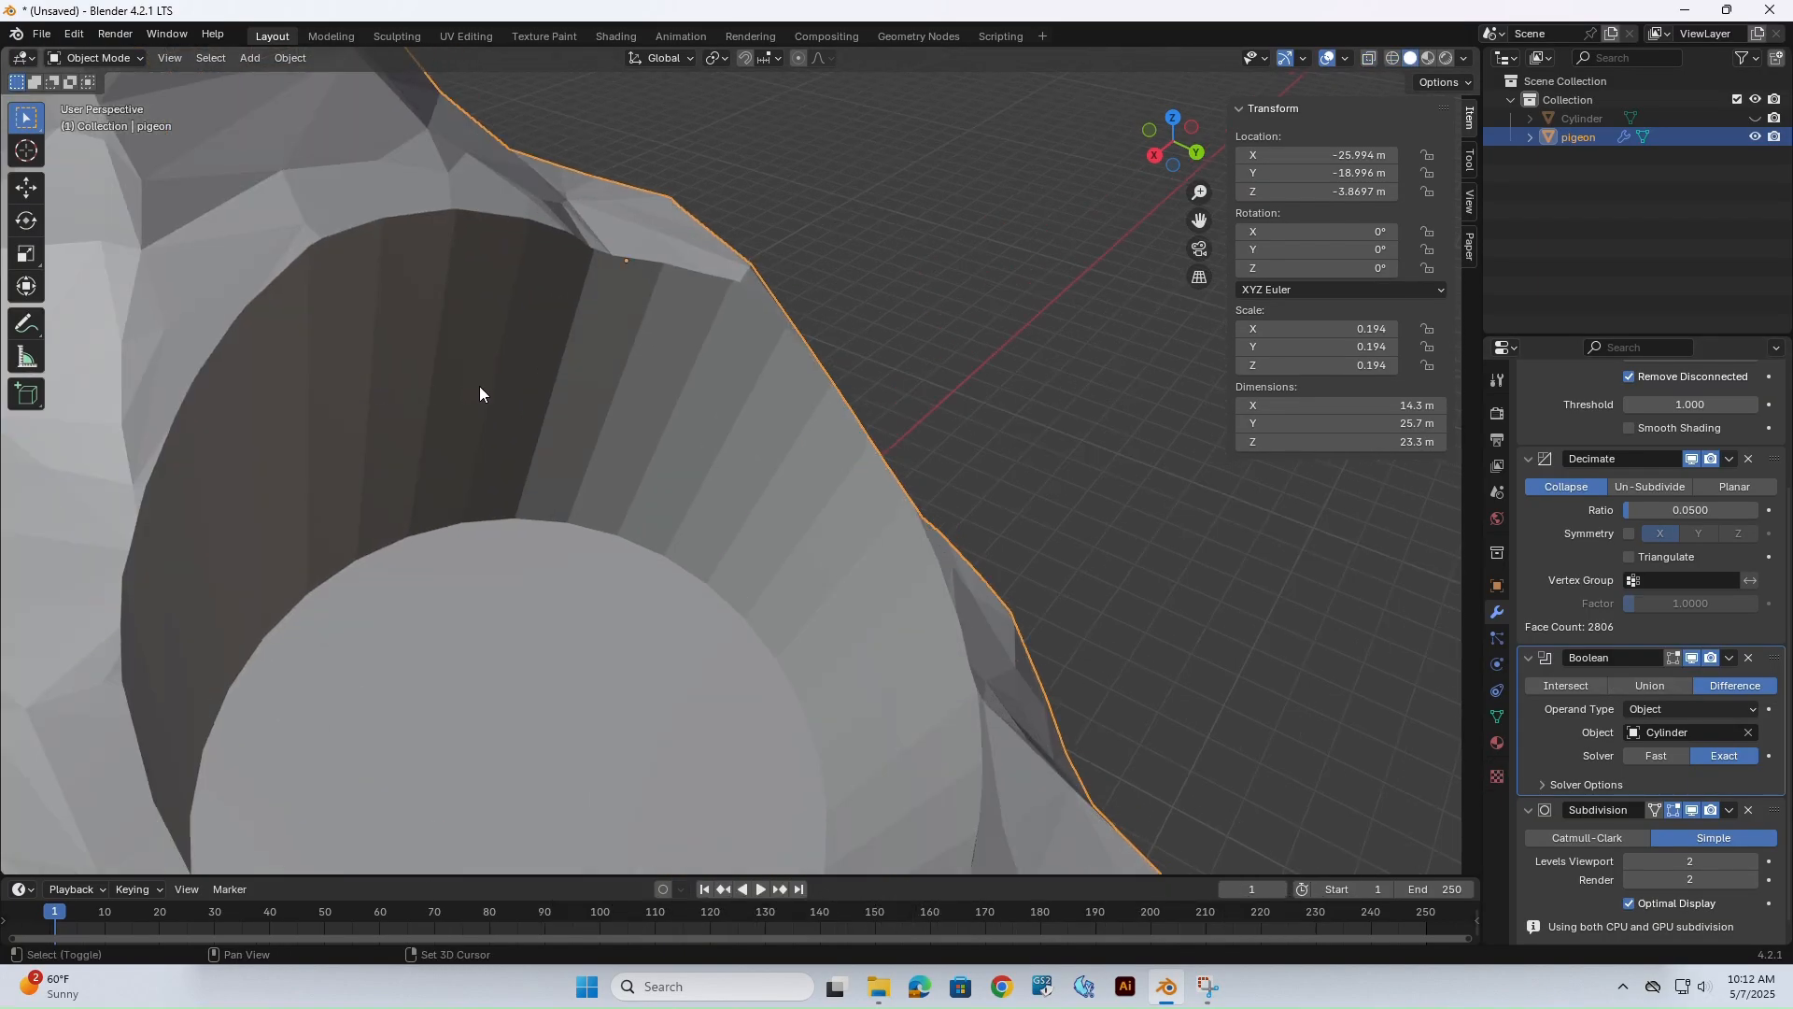
pyautogui.moveTo(479, 385); pyautogui.dragTo(821, 521, button='middle')
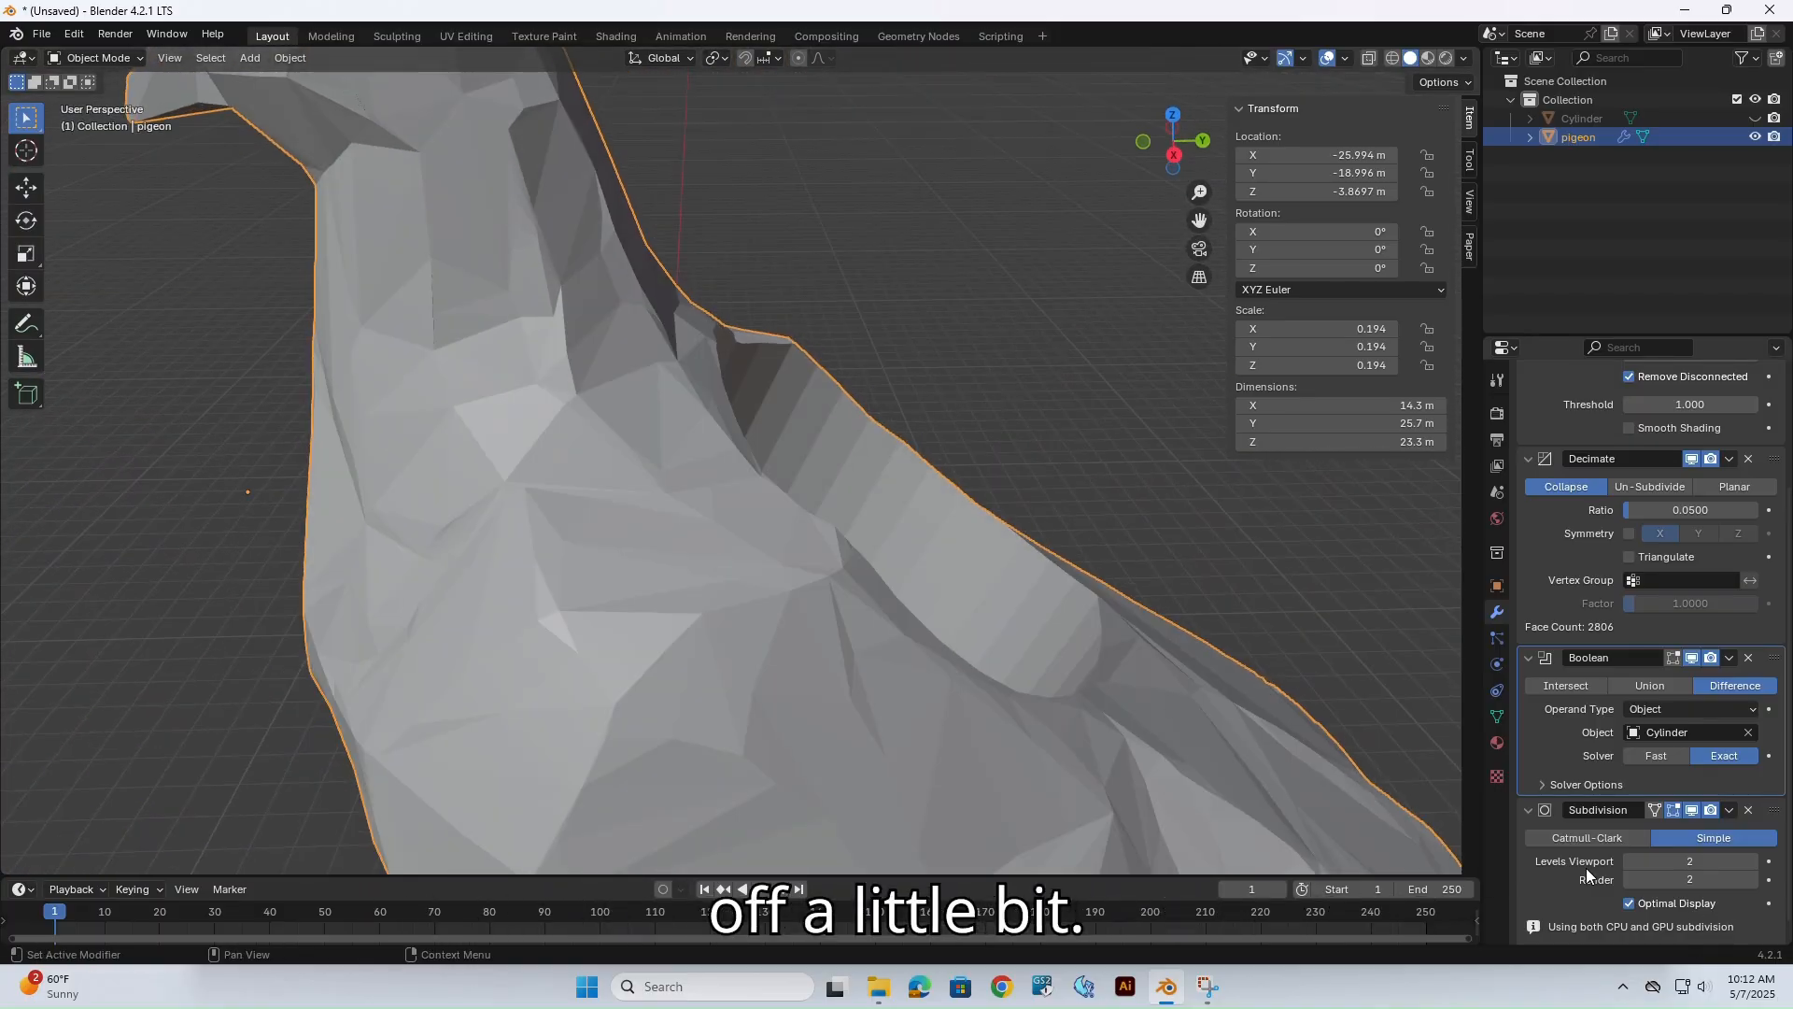
pyautogui.scroll(-1, 1554, 925)
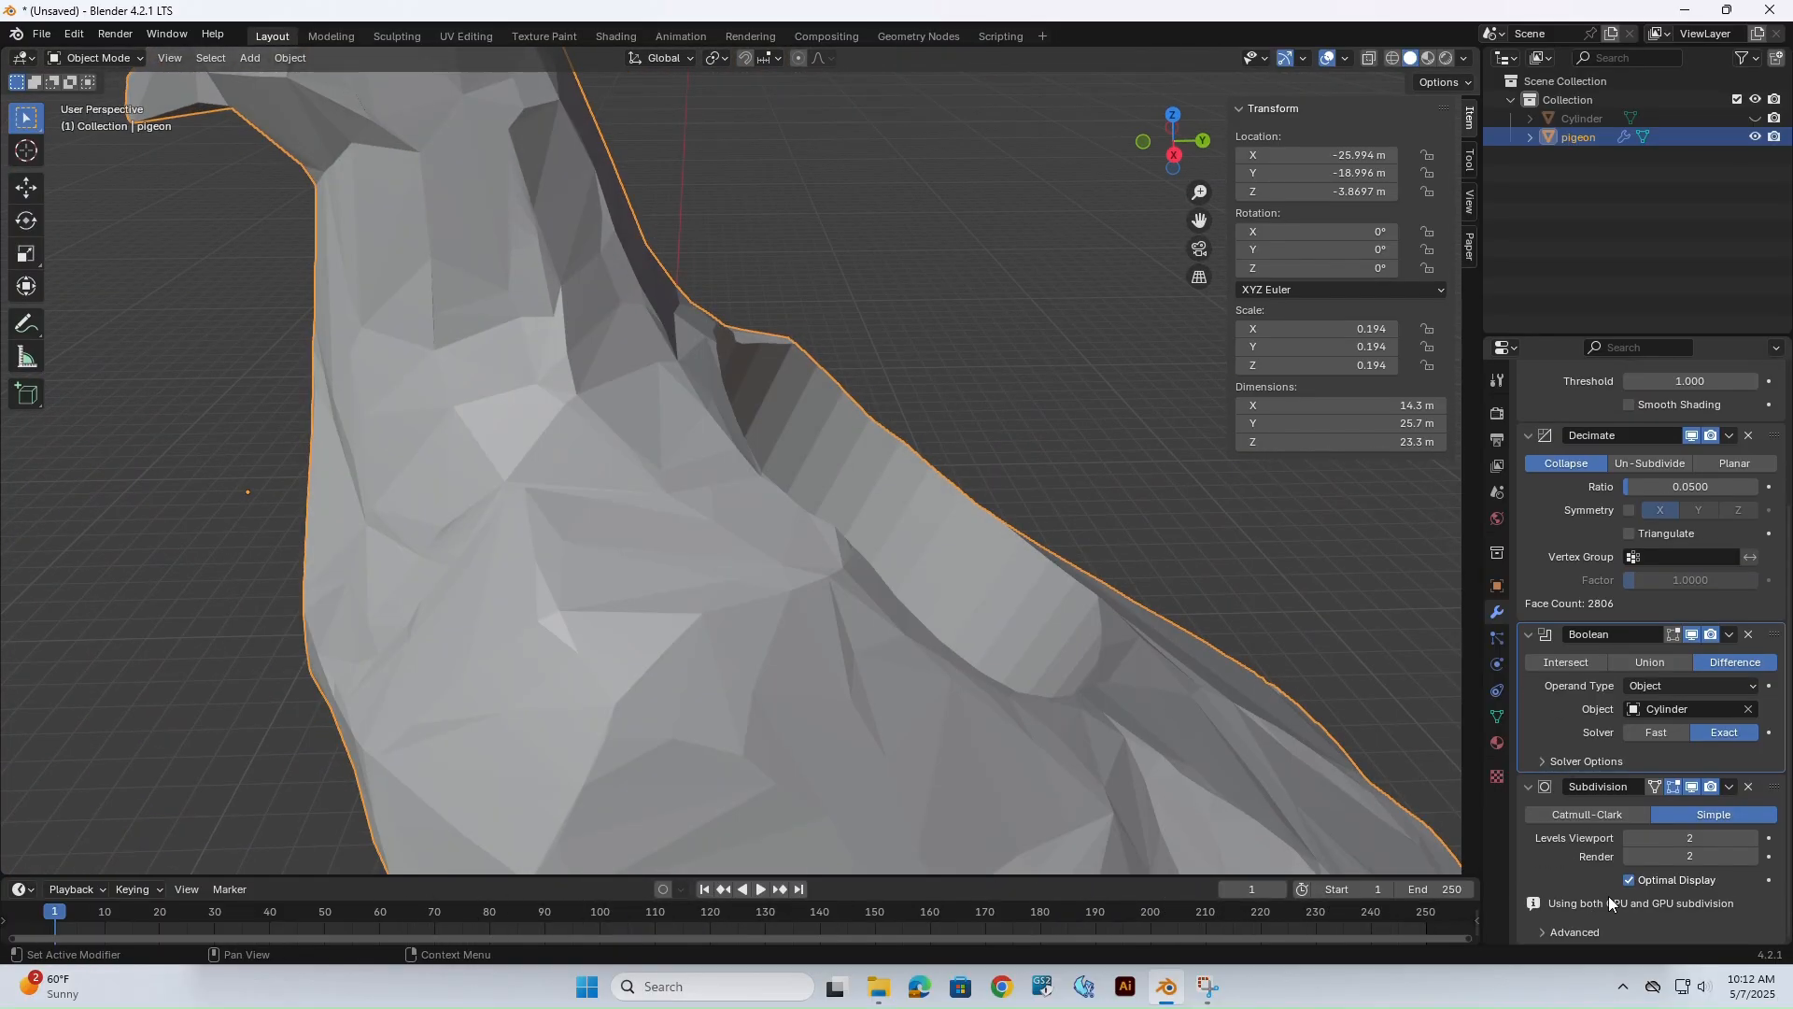
pyautogui.scroll(-8, 1018, 688)
pyautogui.moveTo(1045, 670); pyautogui.dragTo(968, 625, button='middle')
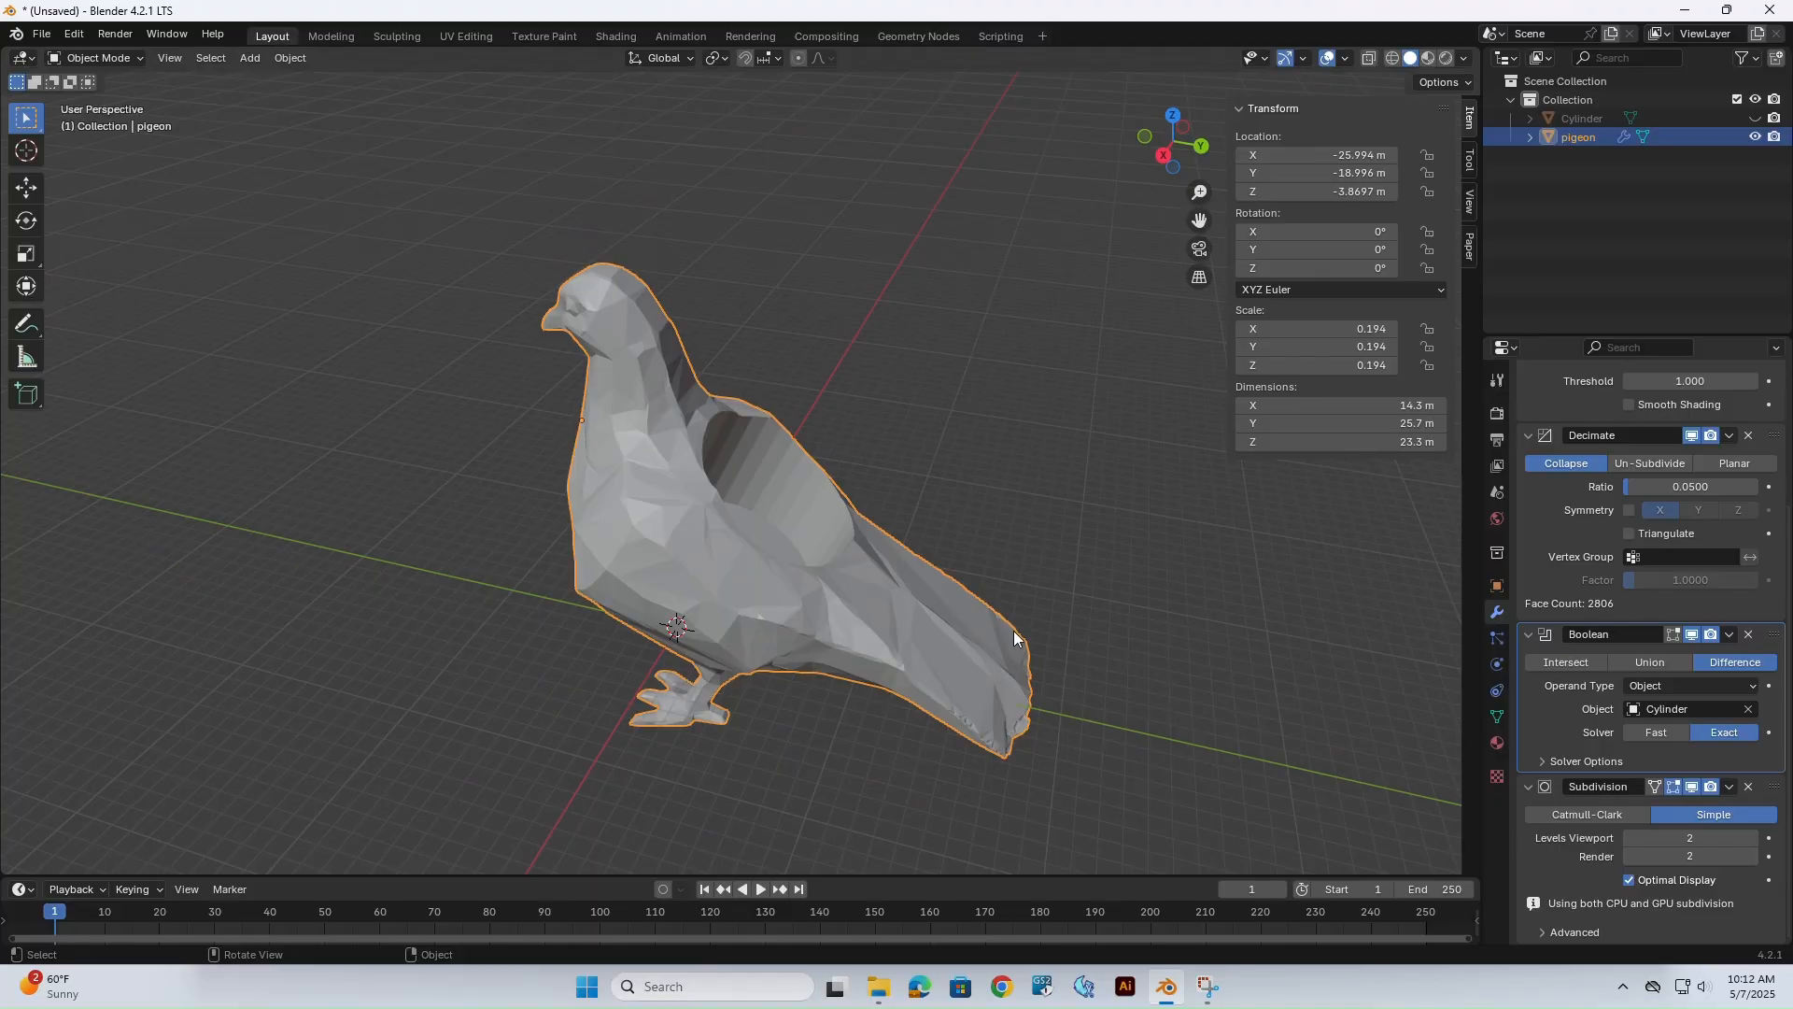
pyautogui.moveTo(872, 709); pyautogui.dragTo(985, 665, button='middle')
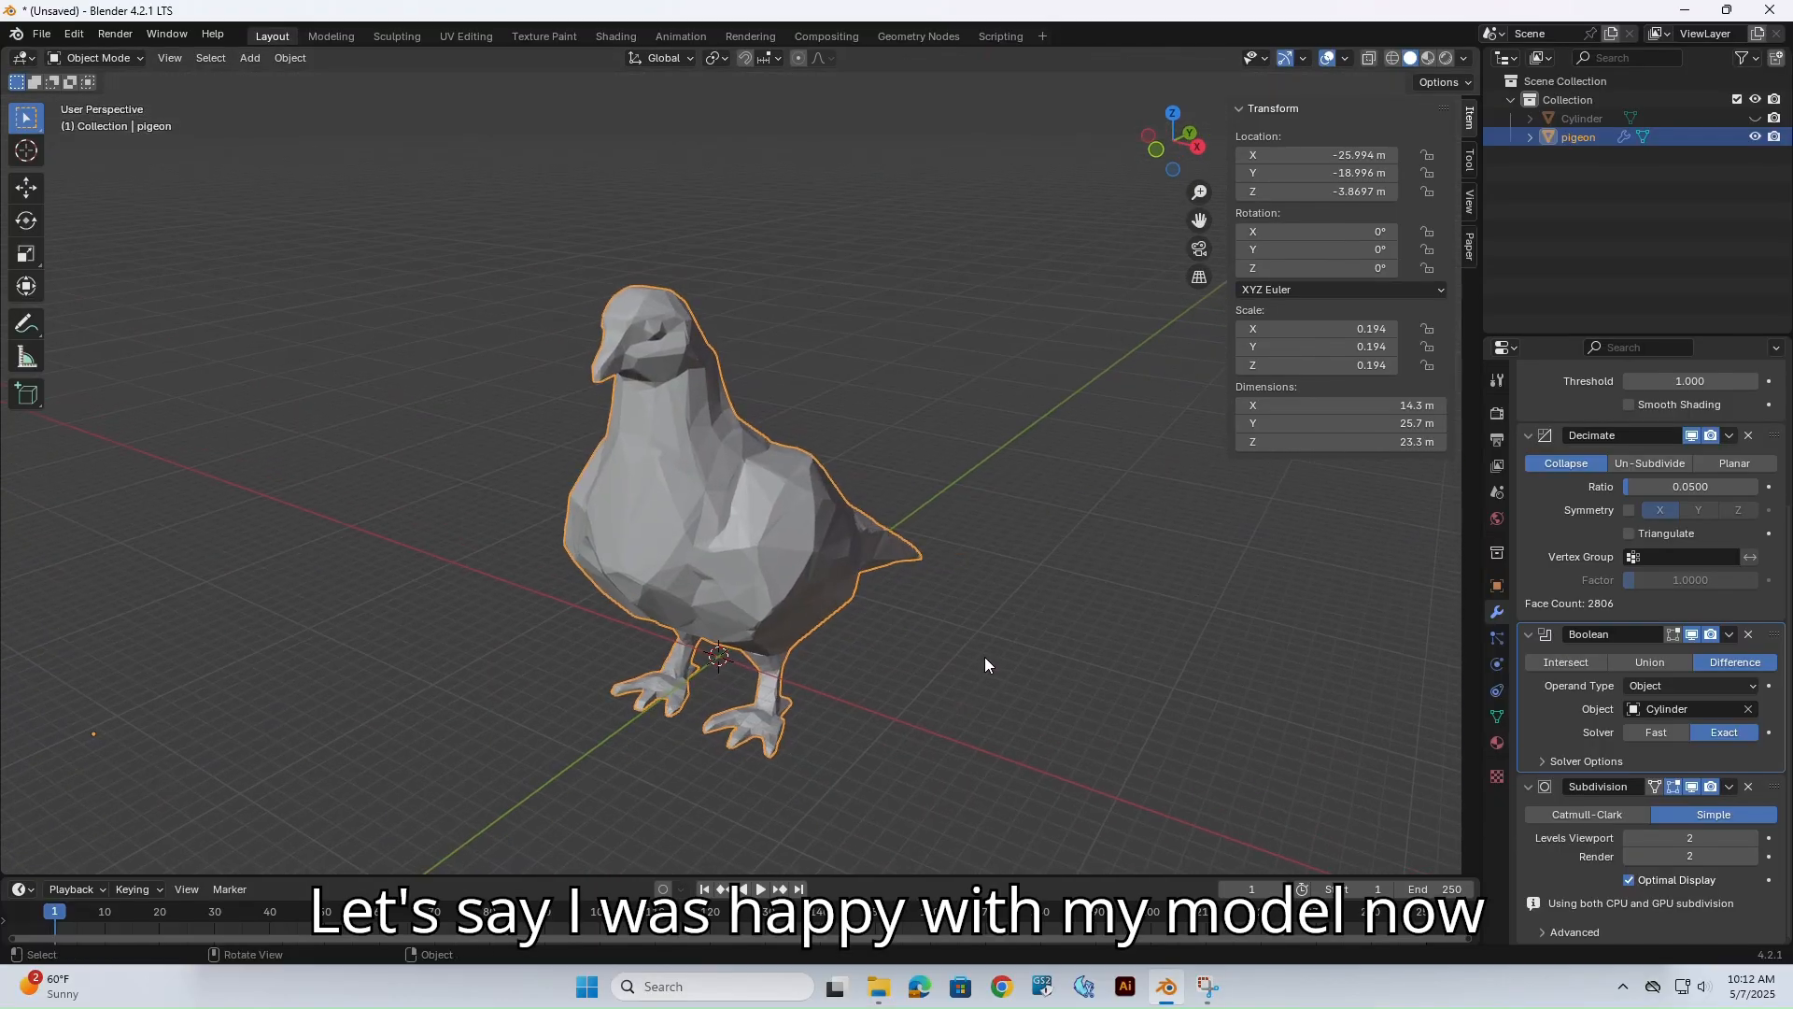
pyautogui.rightClick(749, 504)
pyautogui.moveTo(749, 504)
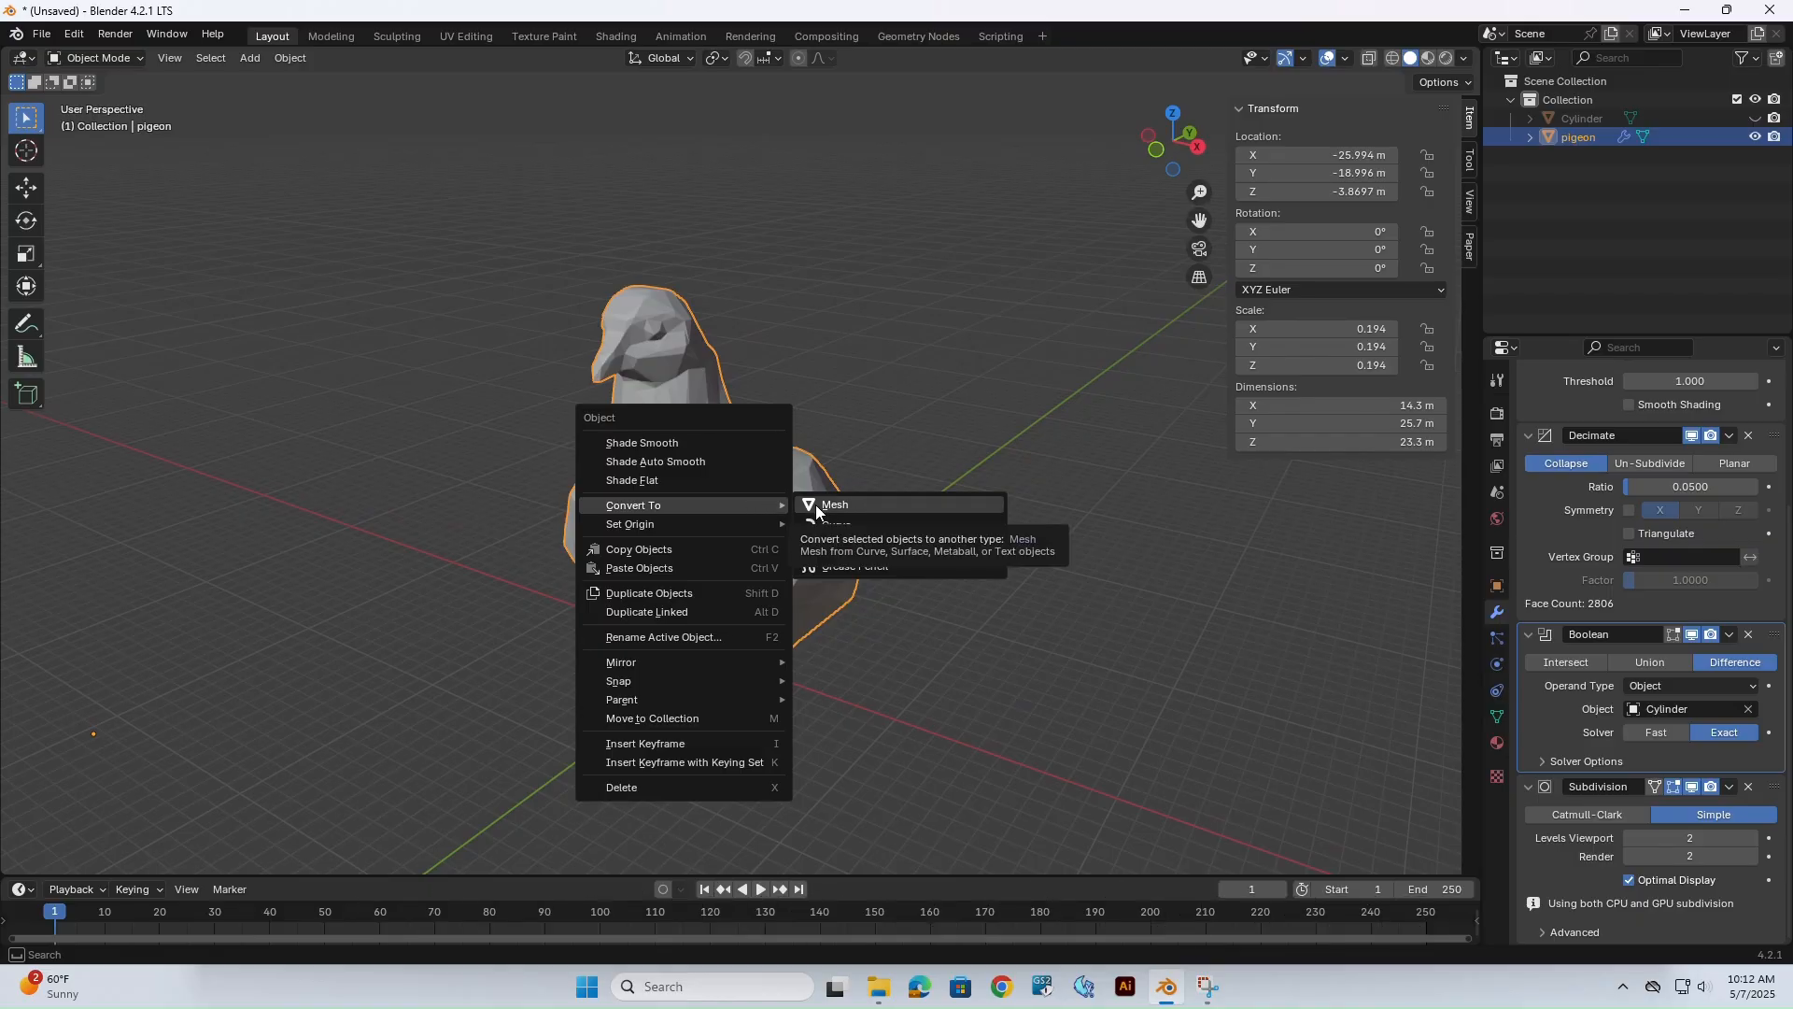
pyautogui.click(1029, 769)
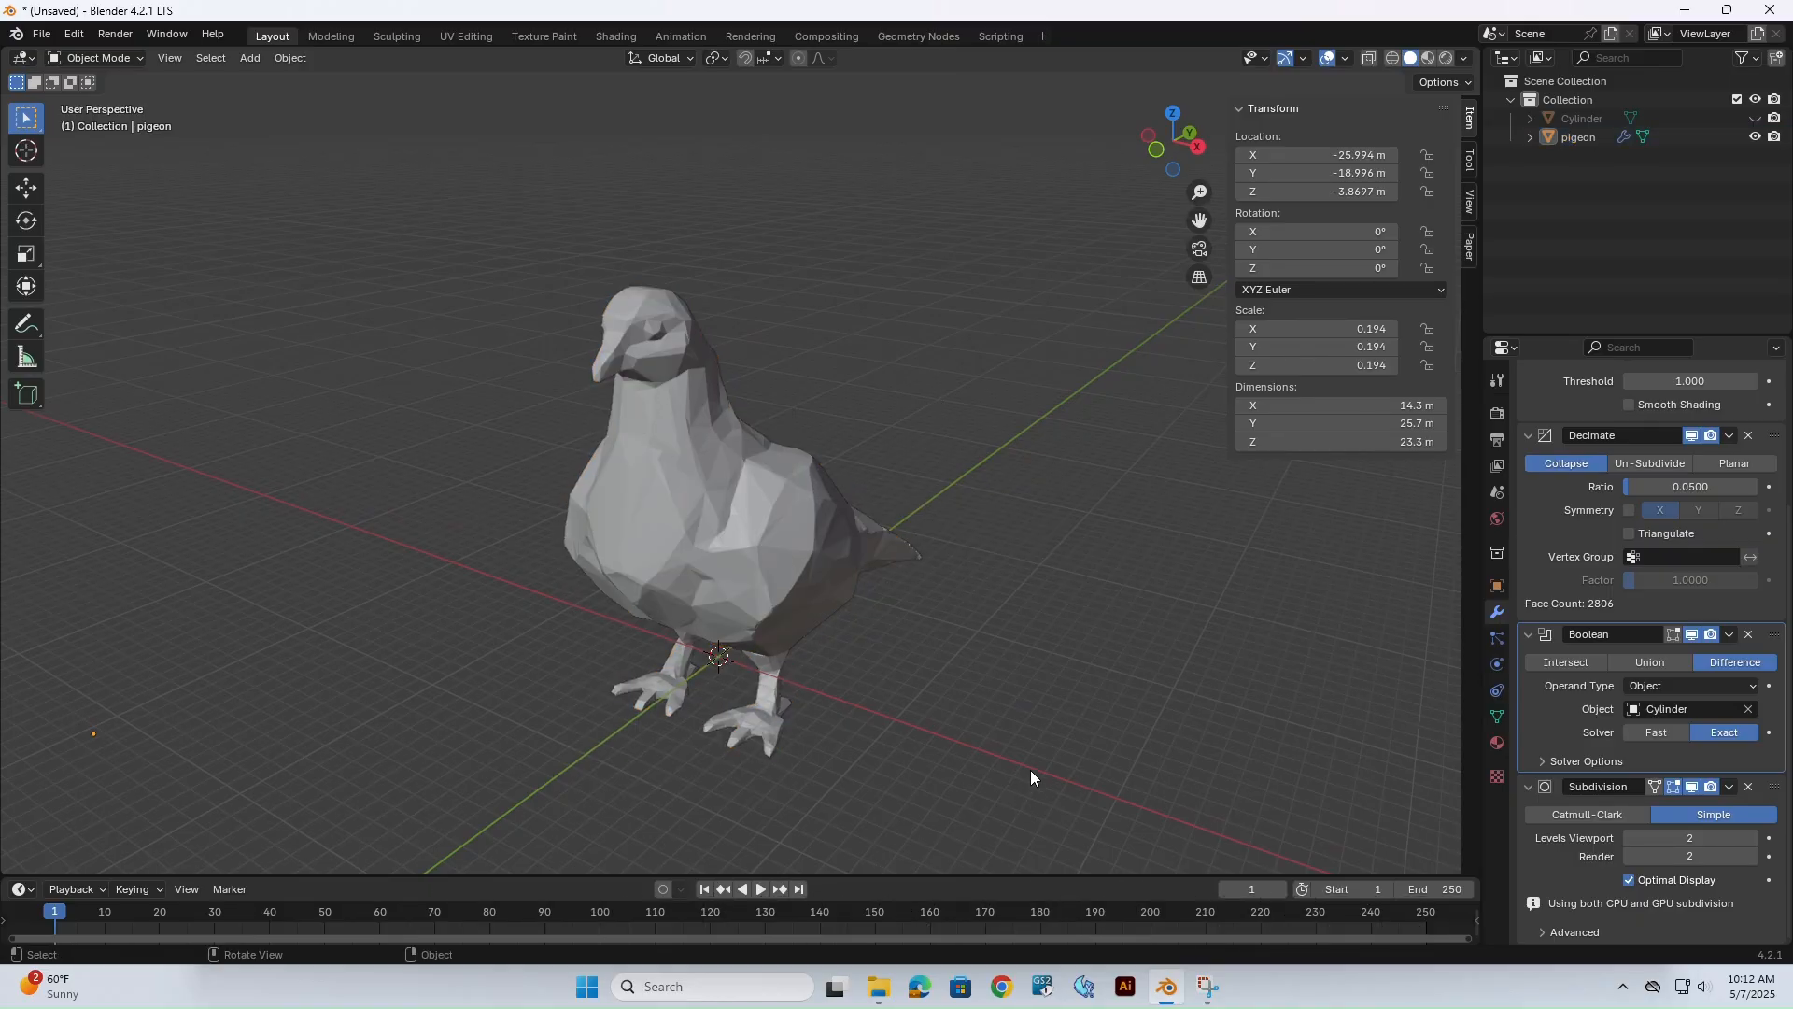
pyautogui.click(789, 551)
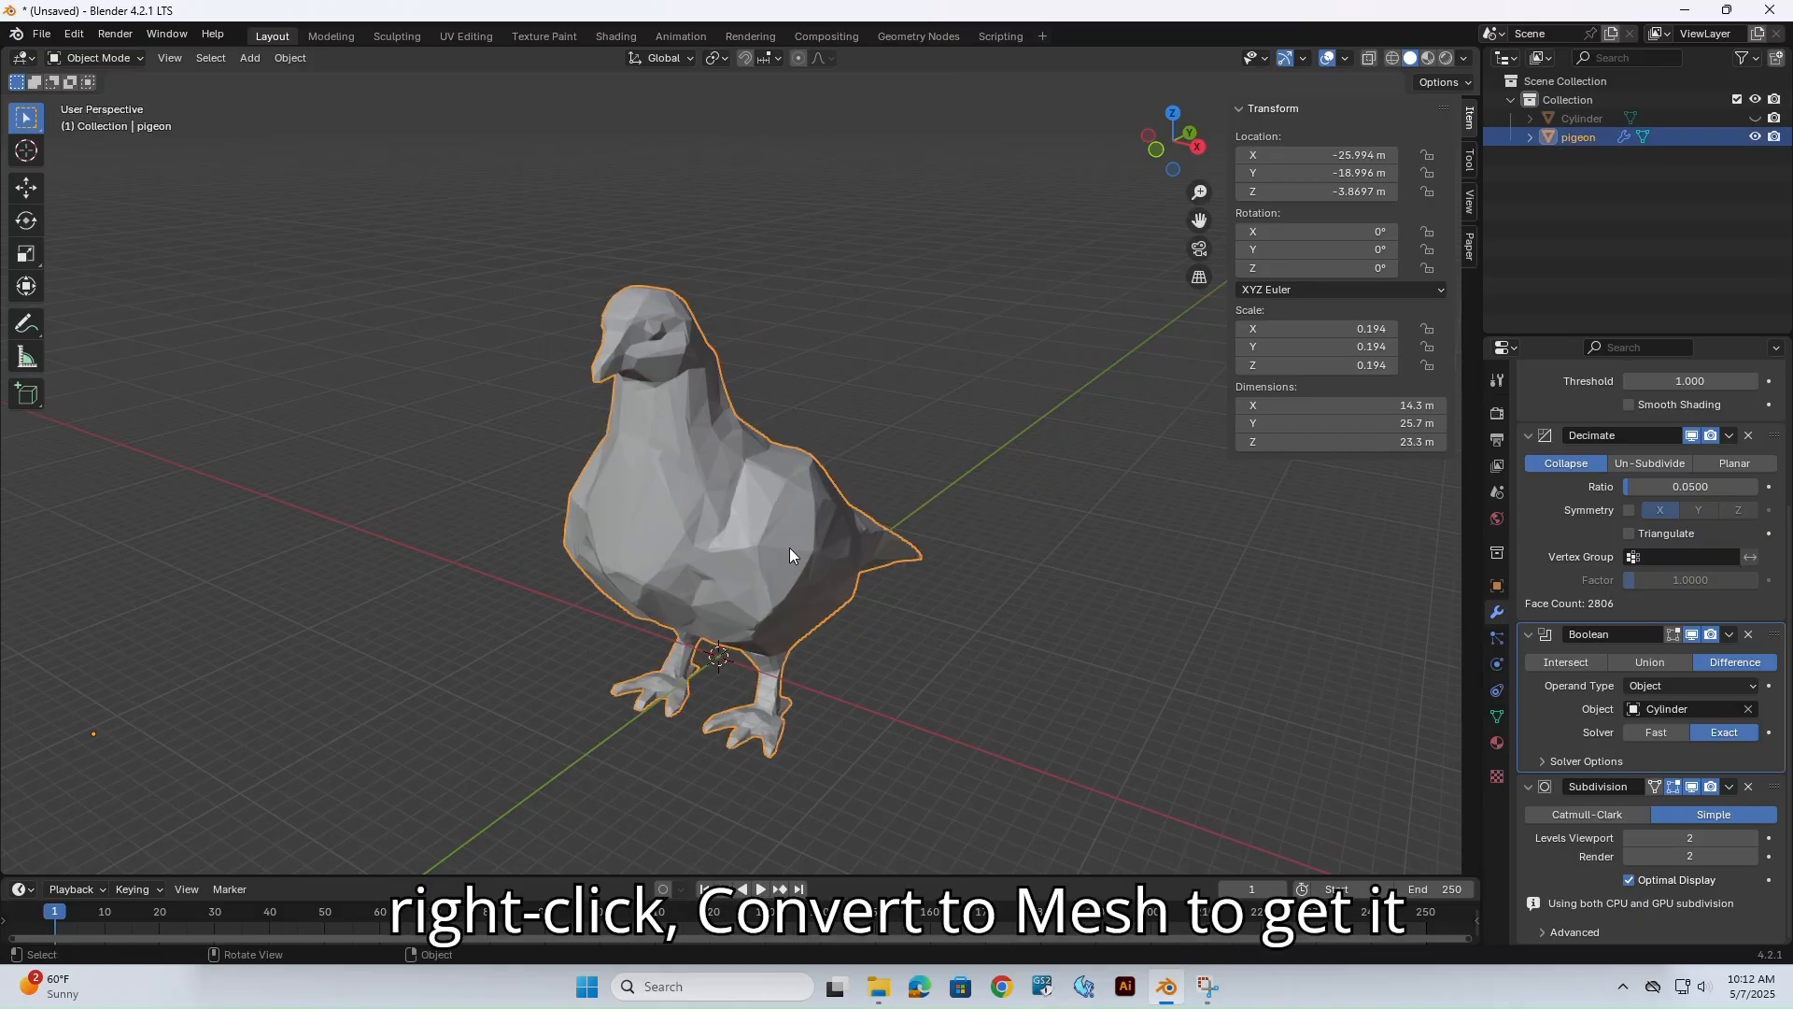
pyautogui.click(874, 353)
pyautogui.click(793, 480)
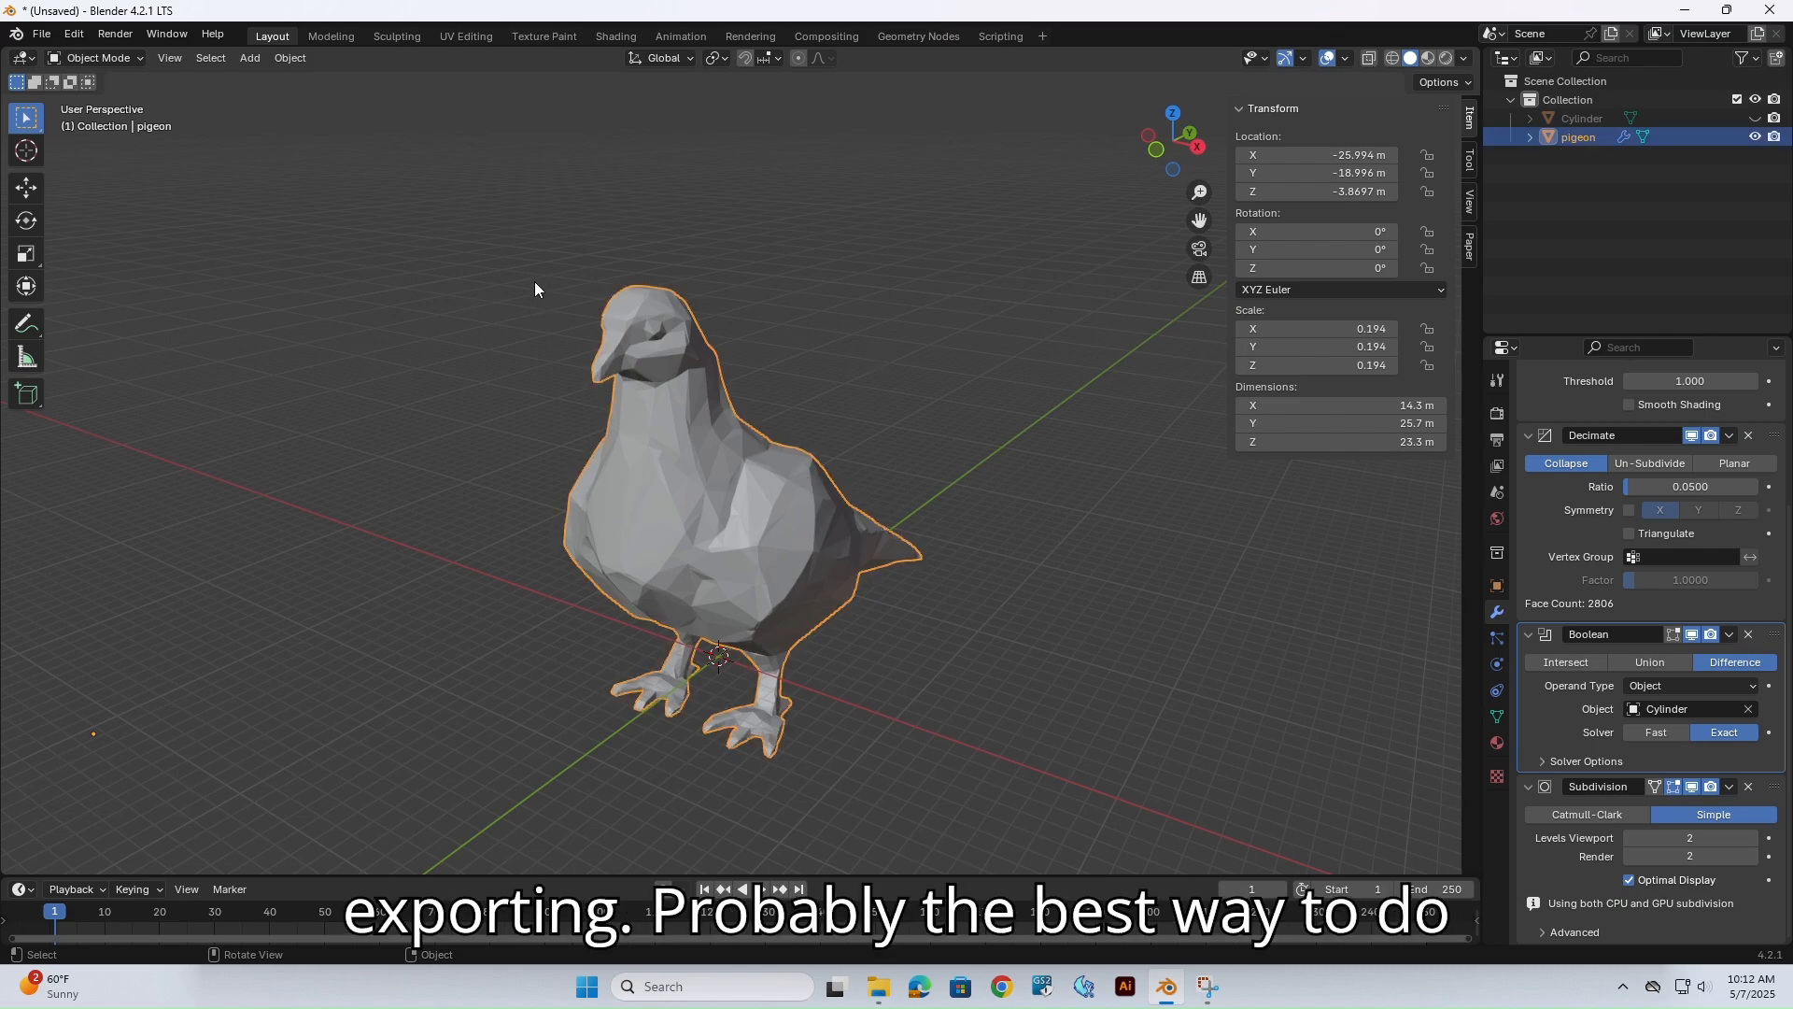
pyautogui.click(42, 33)
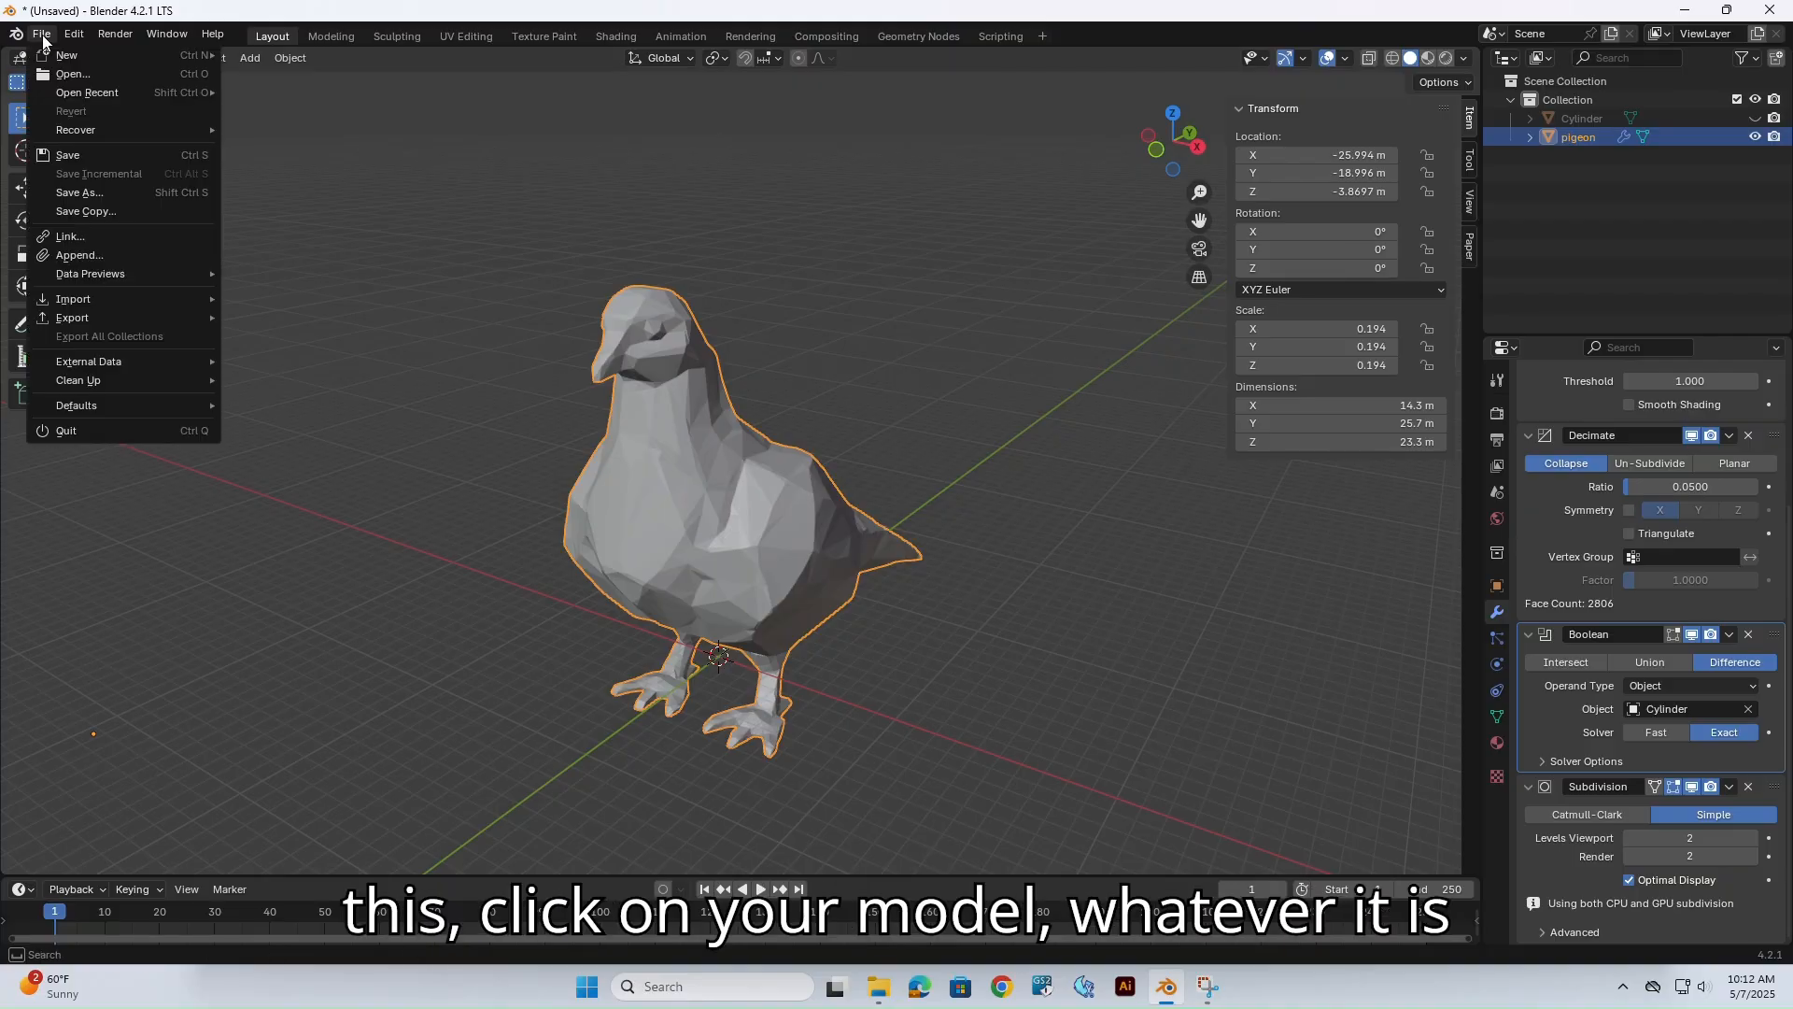
pyautogui.moveTo(125, 316)
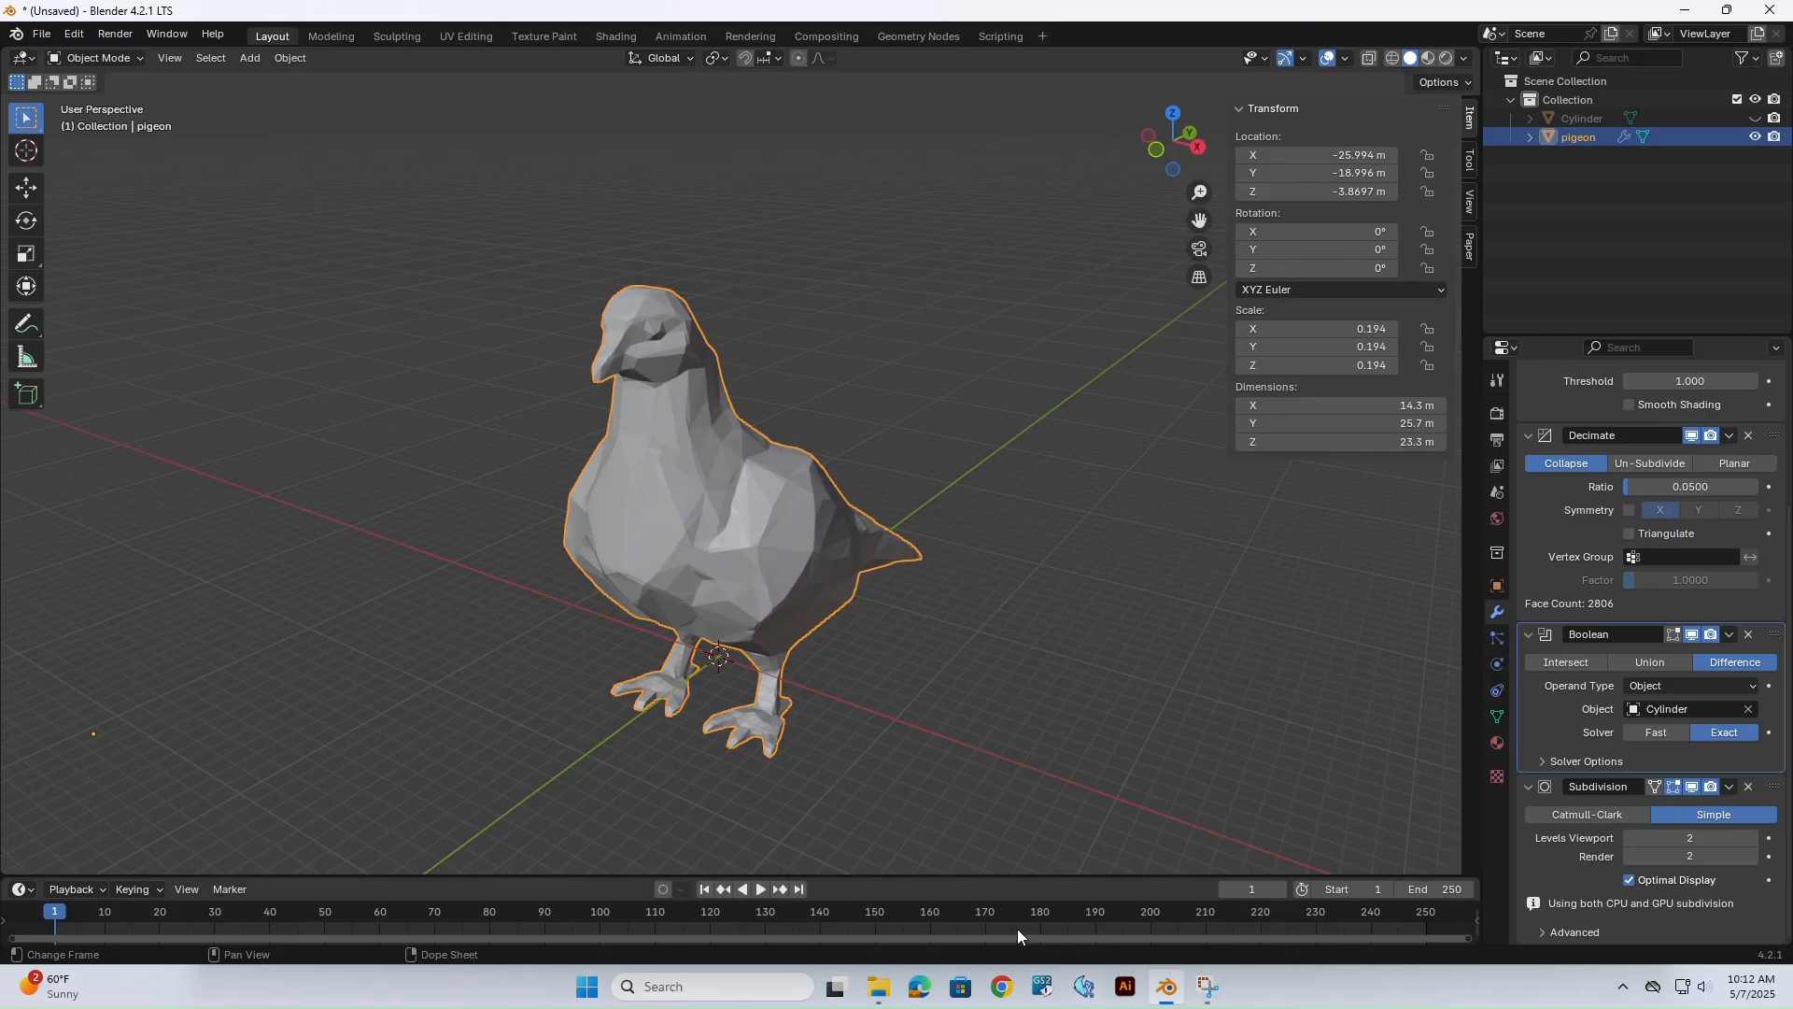
# Export only the selected pigeon with modifiers applied as bird.stl in the Downloads folder.
pyautogui.click(42, 34)
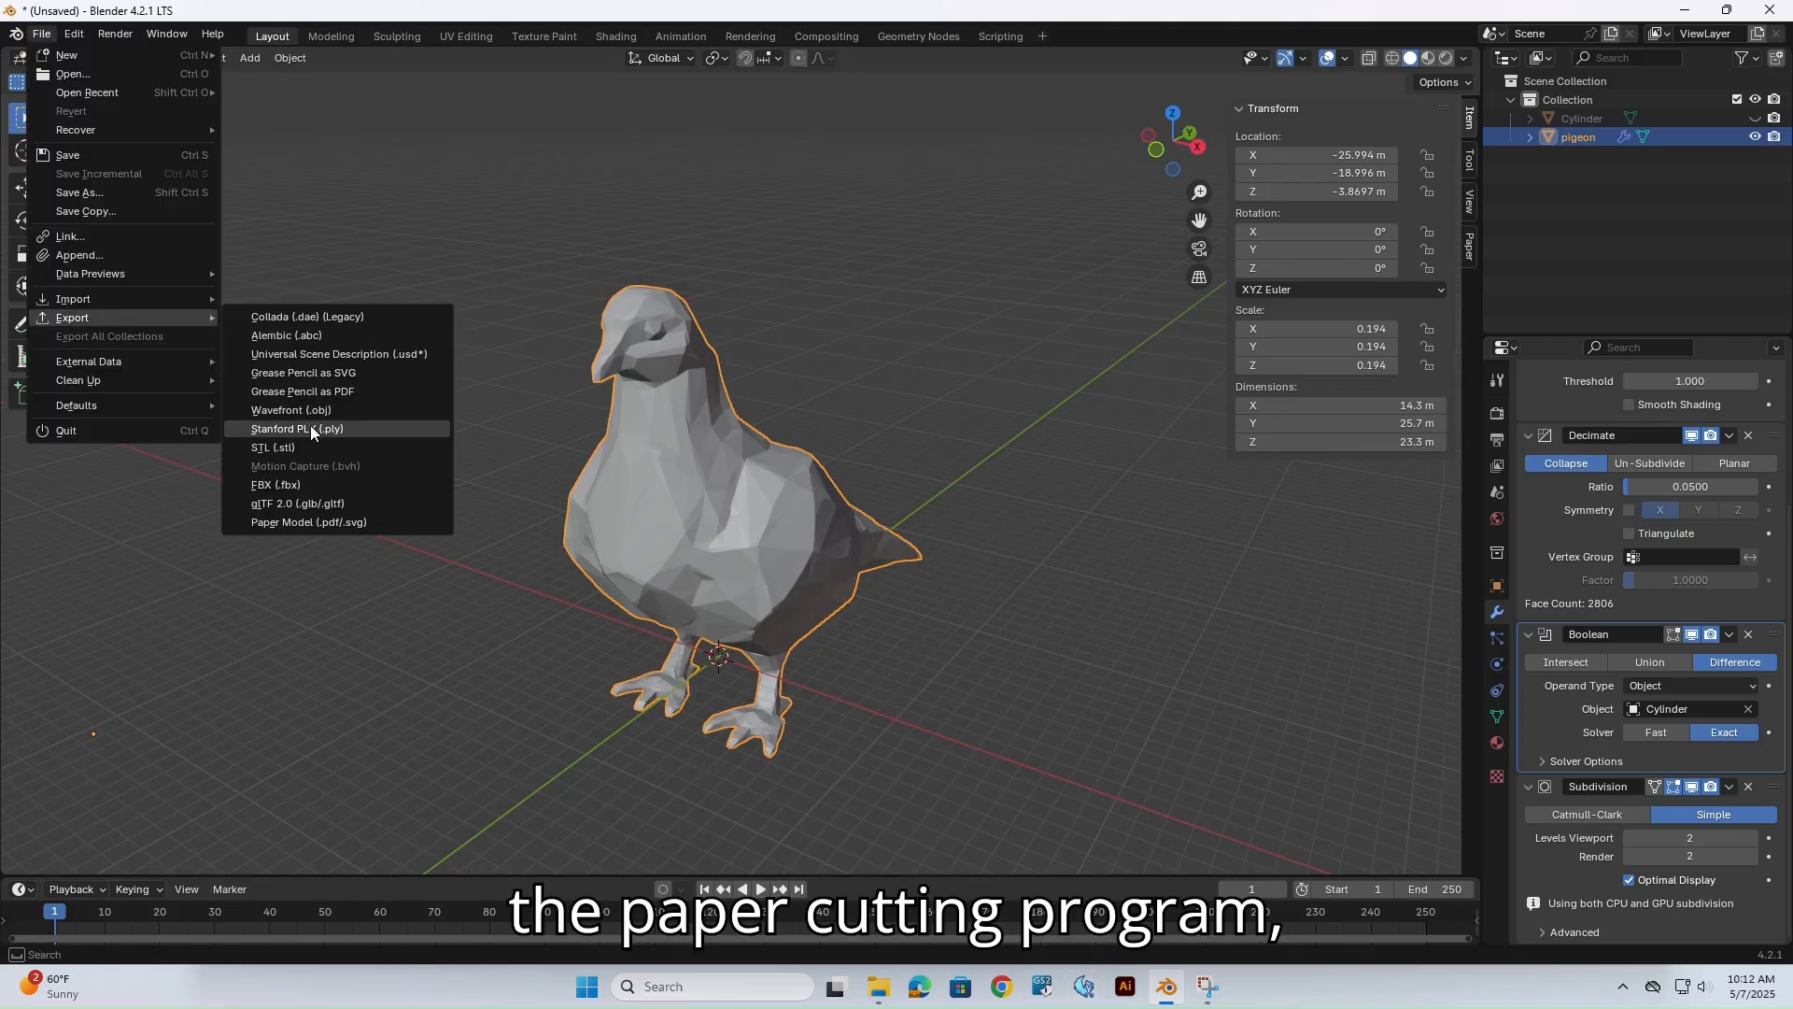
pyautogui.click(317, 447)
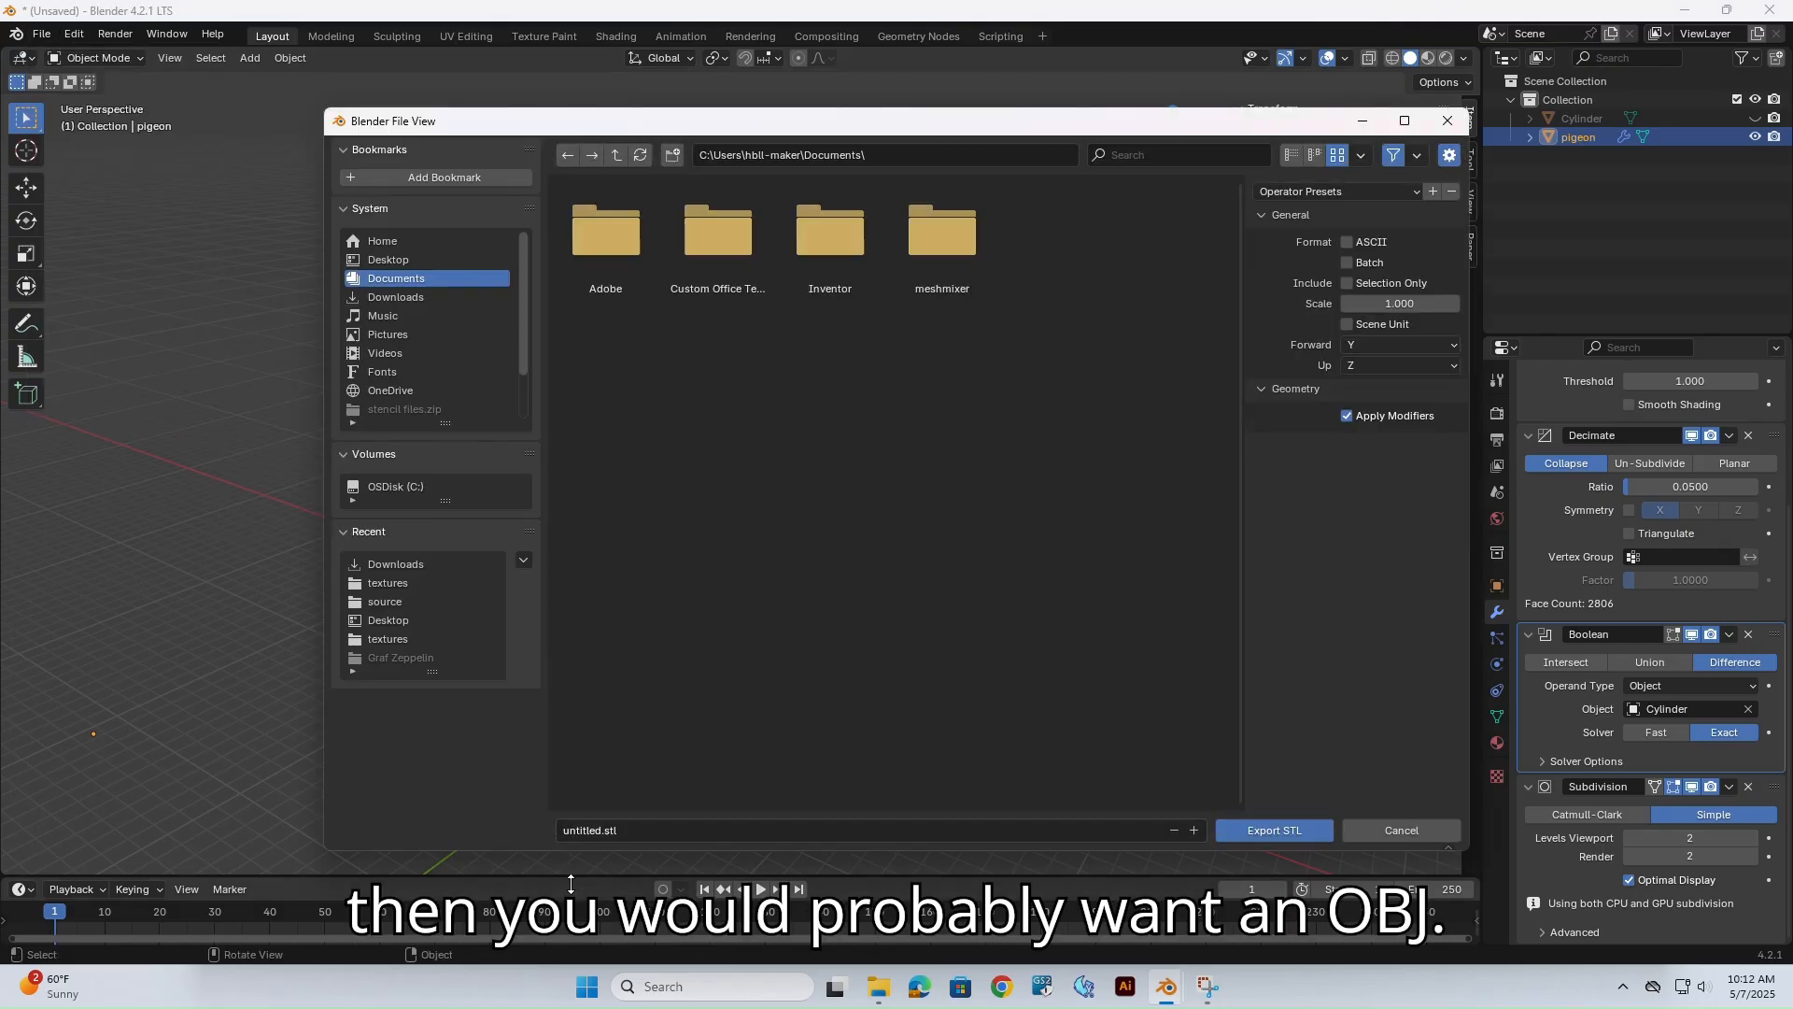
pyautogui.click(679, 829)
pyautogui.write('bird')
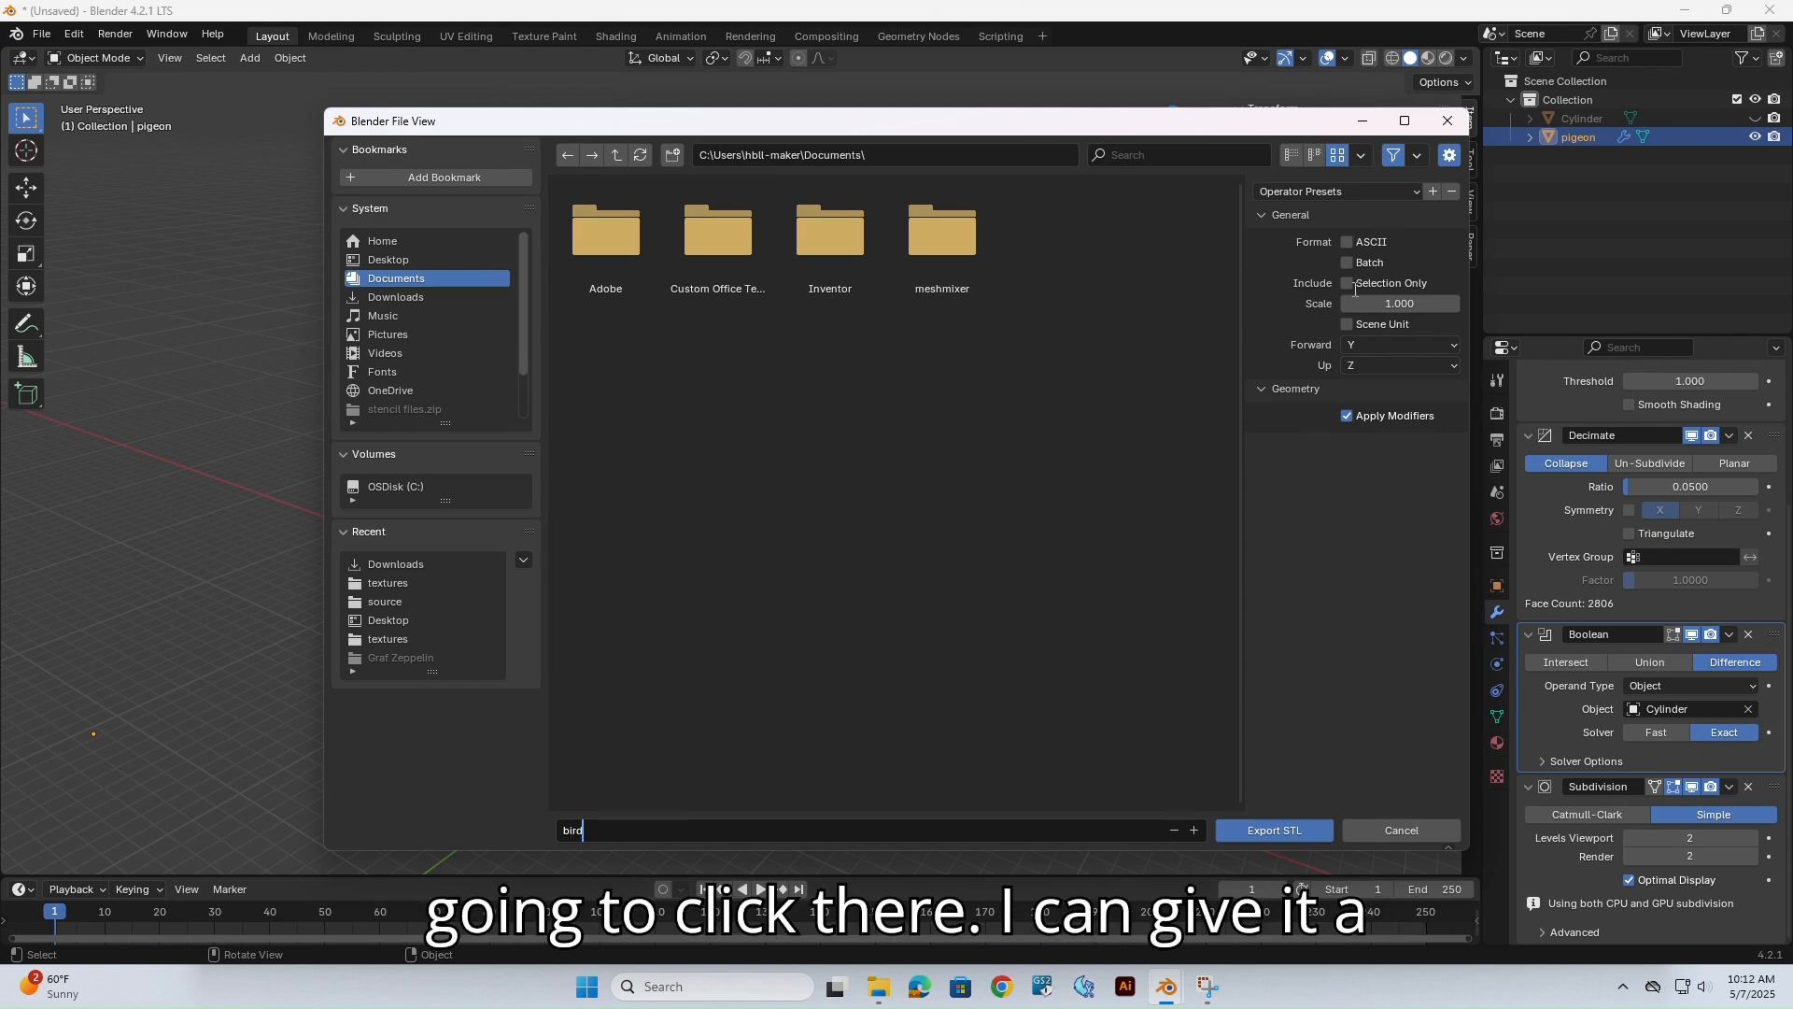
pyautogui.press('Return')
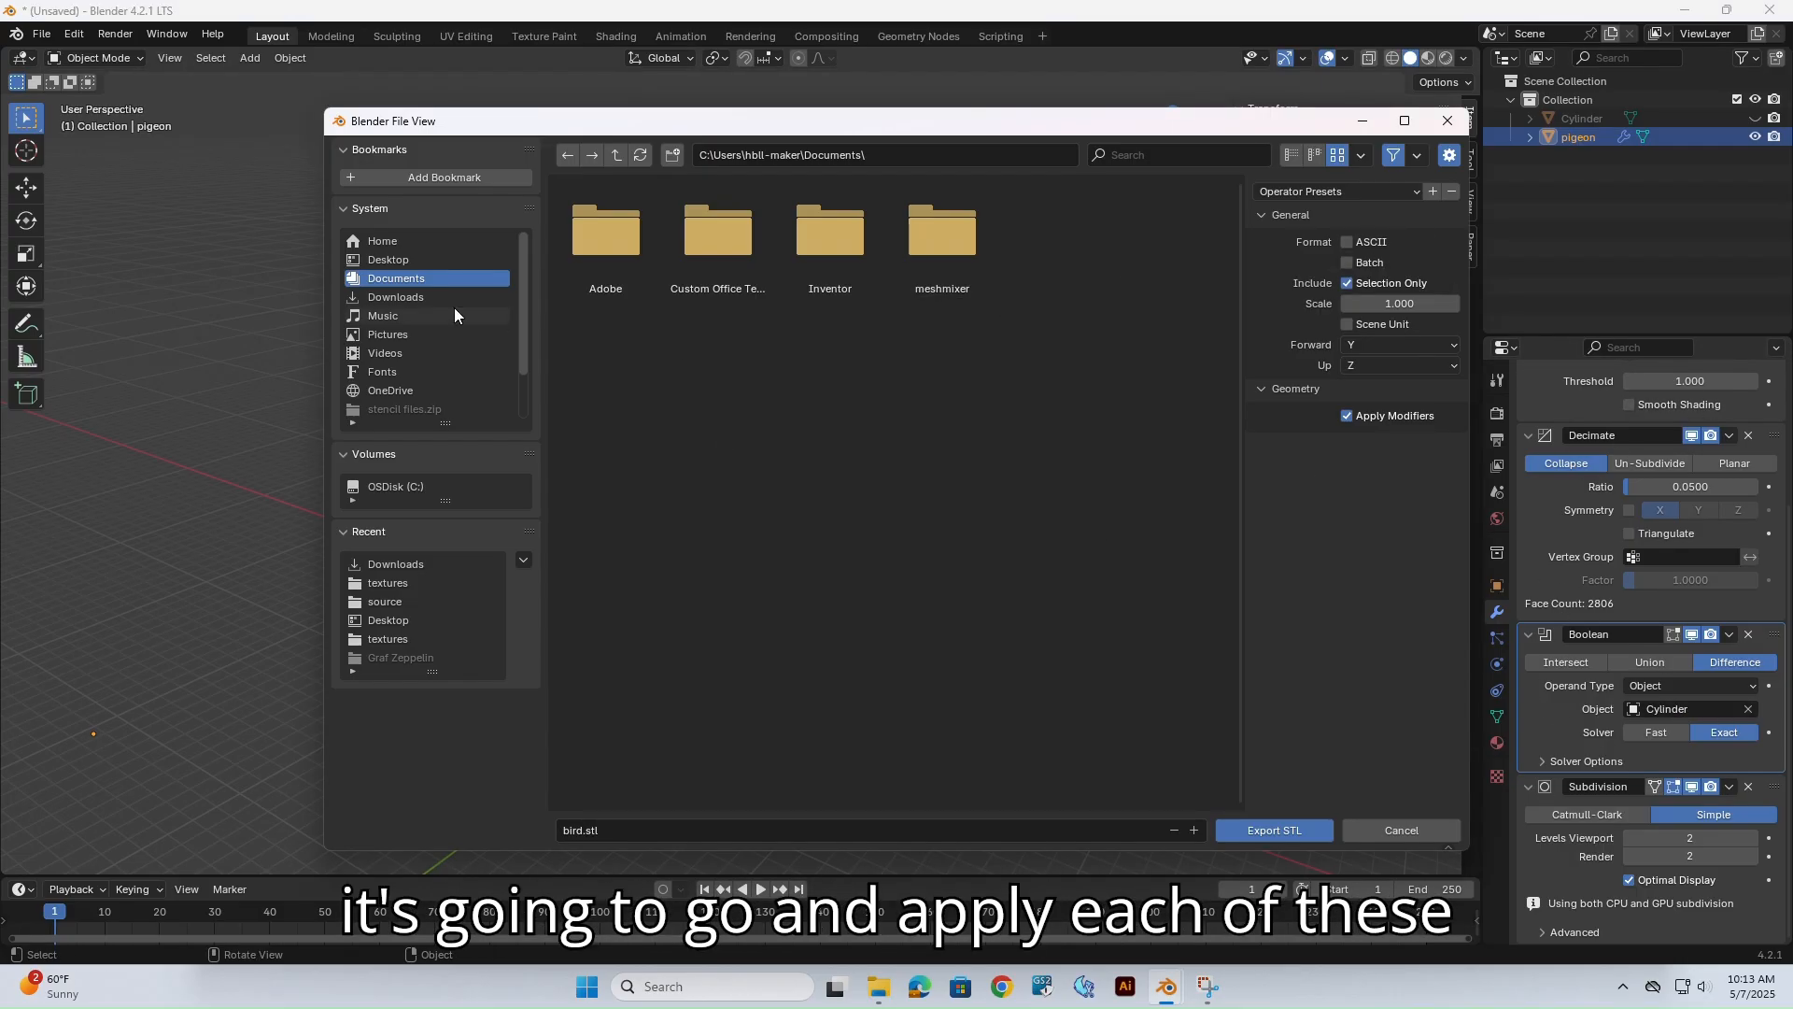
pyautogui.click(386, 297)
pyautogui.click(1300, 831)
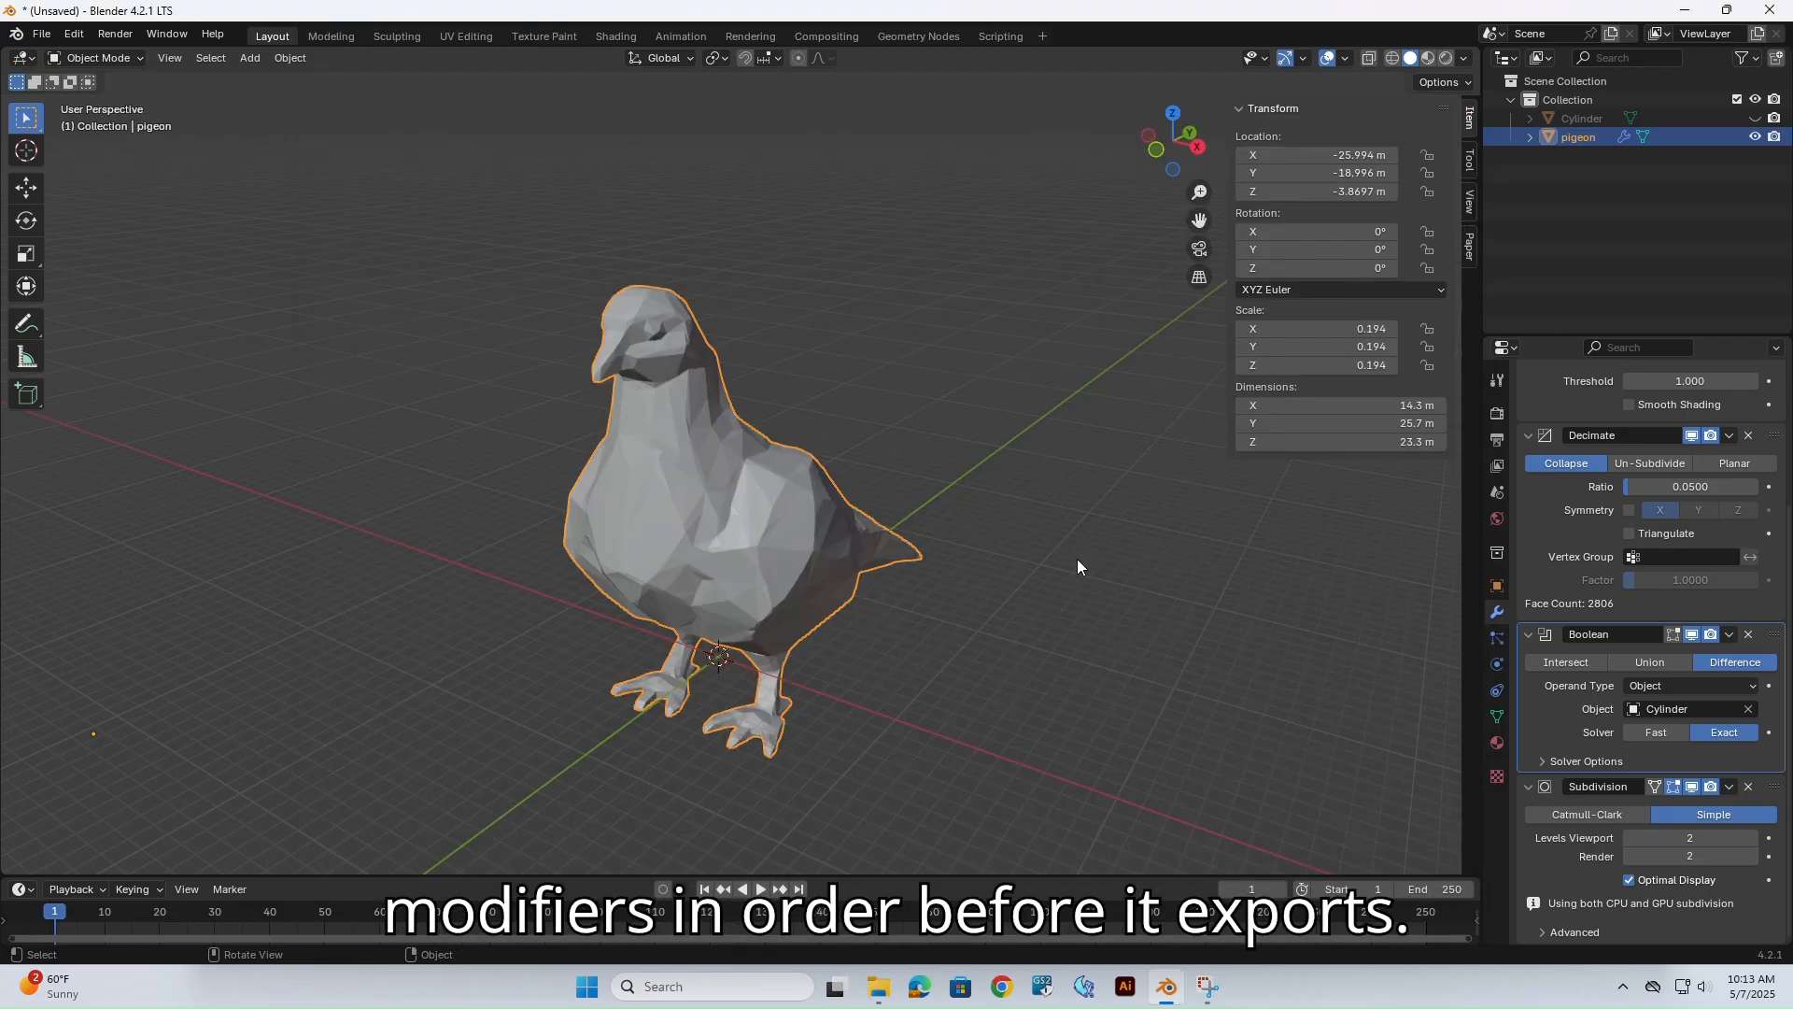
# Hide the original pigeon in the viewport.
pyautogui.click(982, 525)
pyautogui.moveTo(982, 525); pyautogui.dragTo(1005, 445, button='middle')
pyautogui.moveTo(1006, 419); pyautogui.dragTo(702, 656)
pyautogui.press('h')
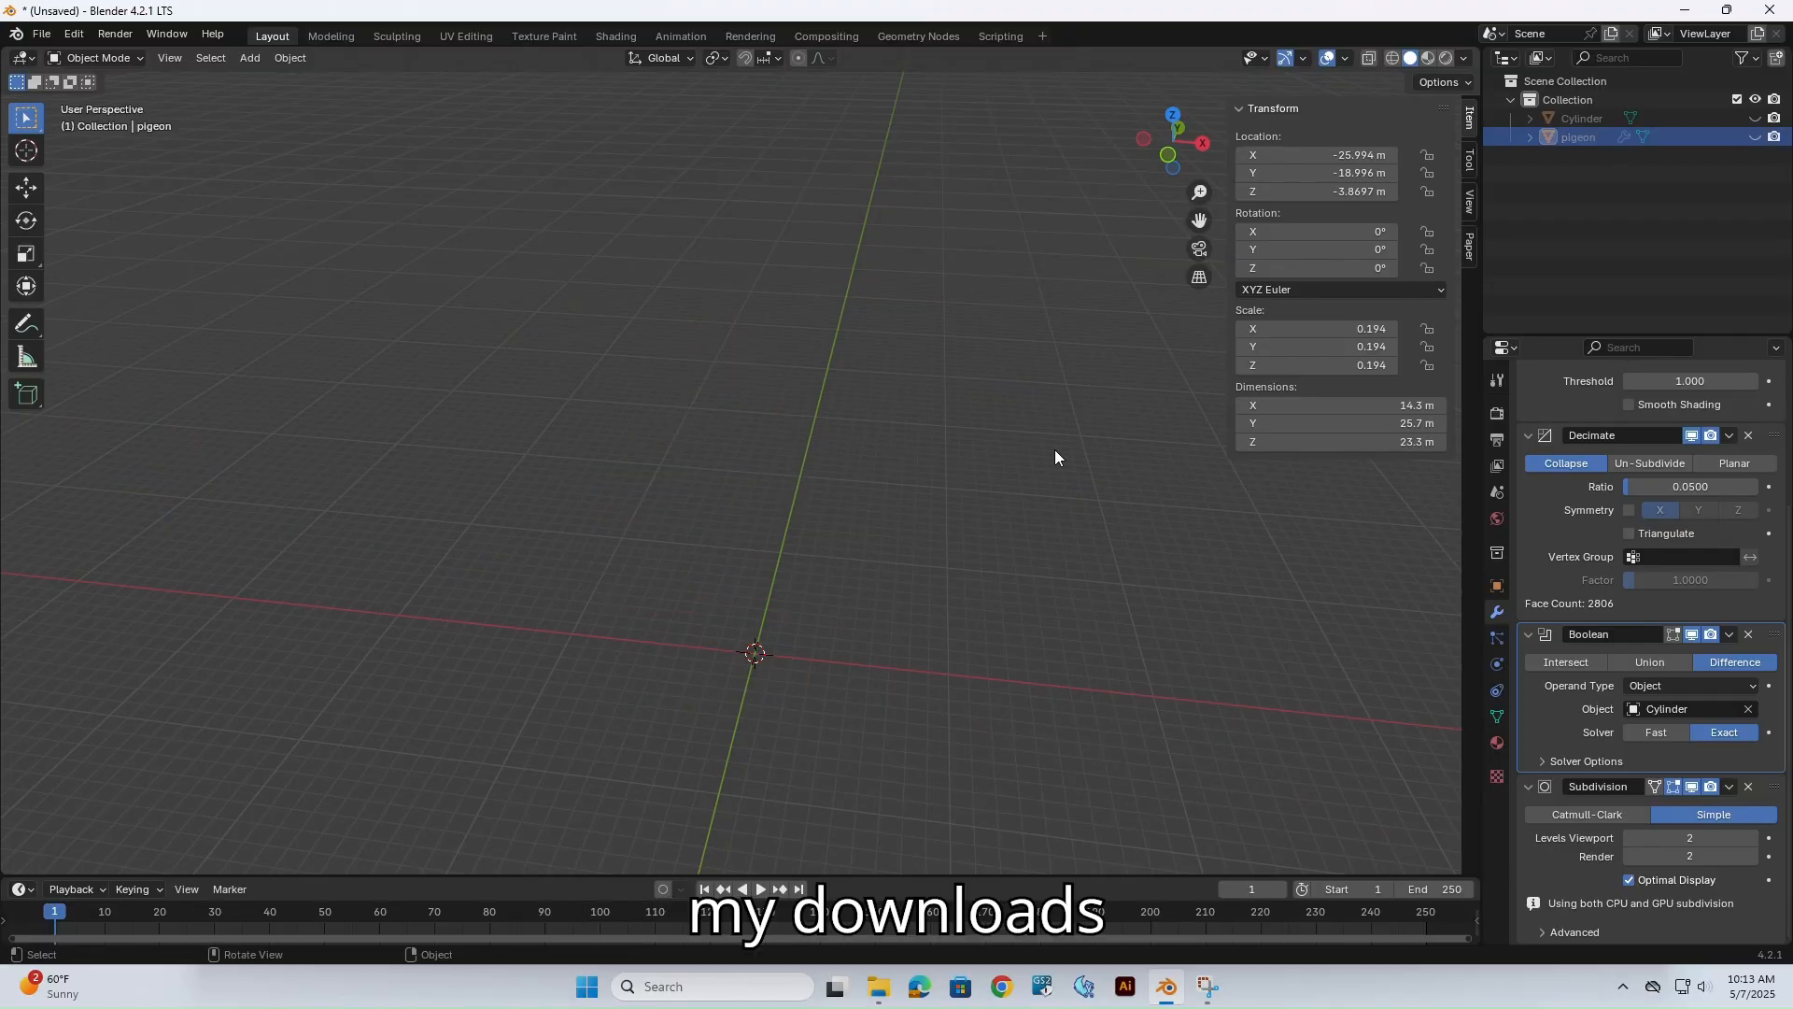
pyautogui.click(1755, 137)
pyautogui.click(1755, 137)
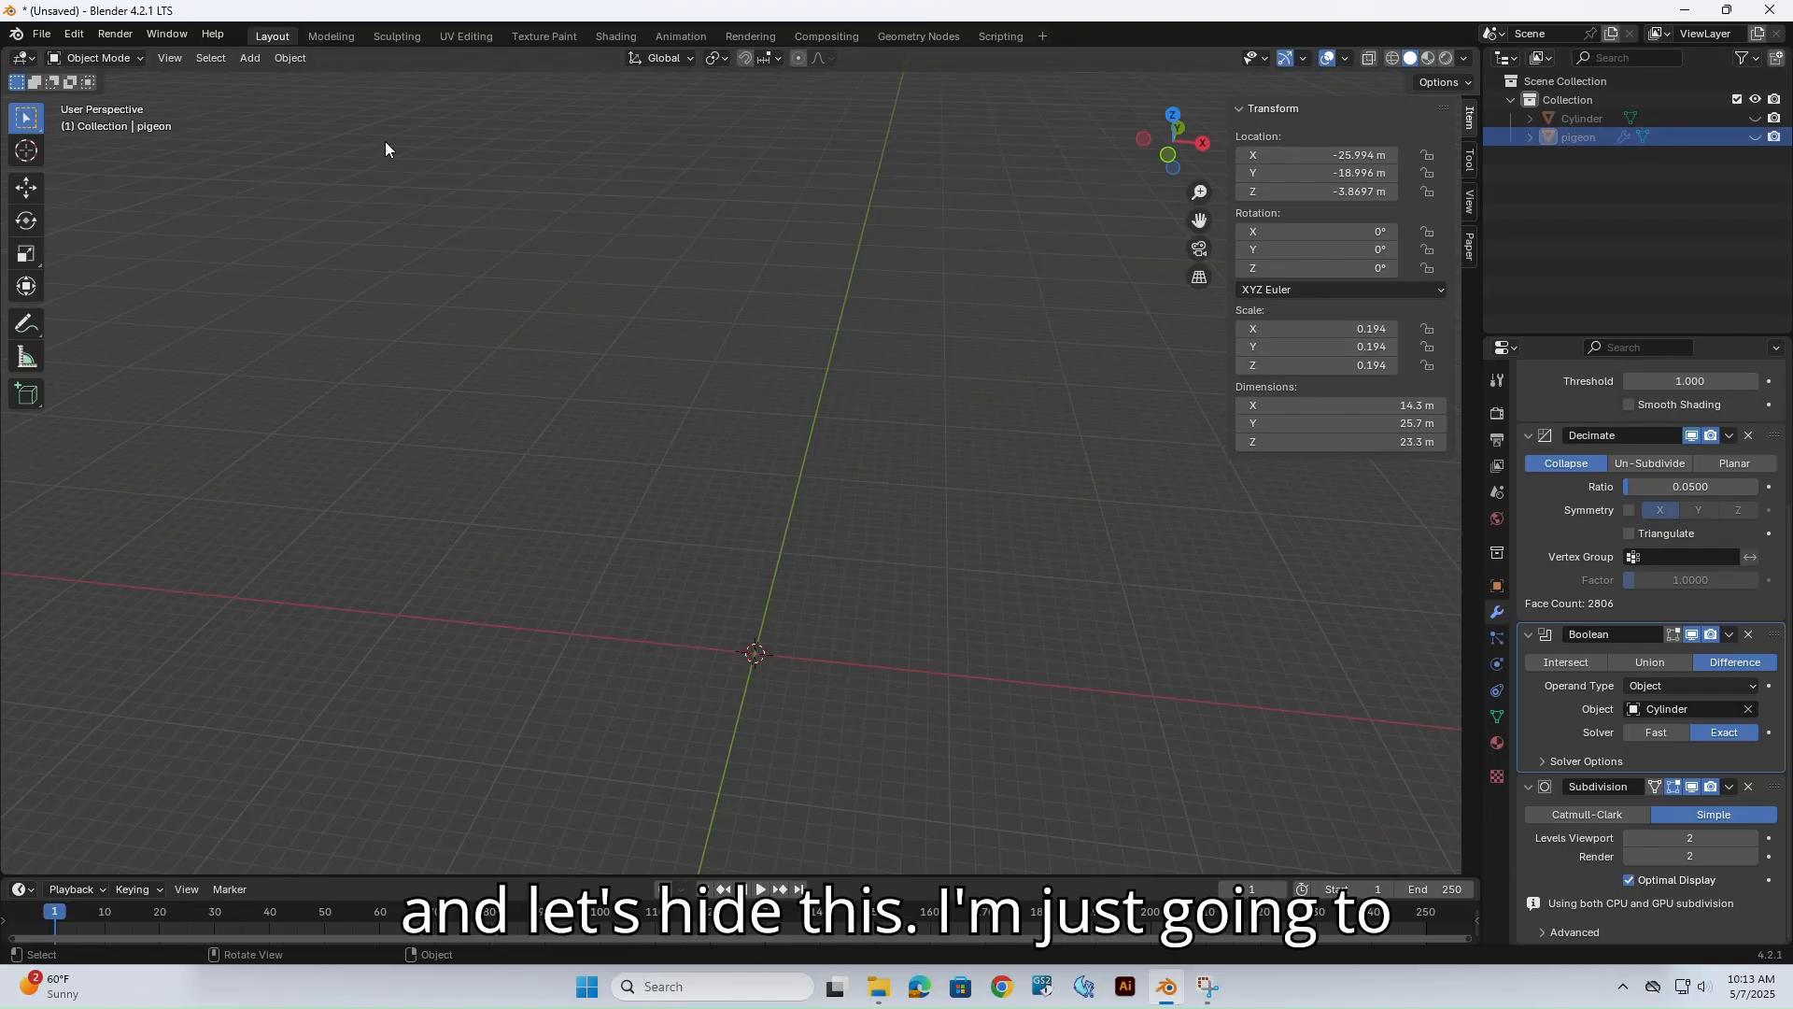
# Import pigeon.stl from the Downloads folder, filtering out folders and showing the files as a vertical list.
pyautogui.click(44, 35)
pyautogui.moveTo(115, 296)
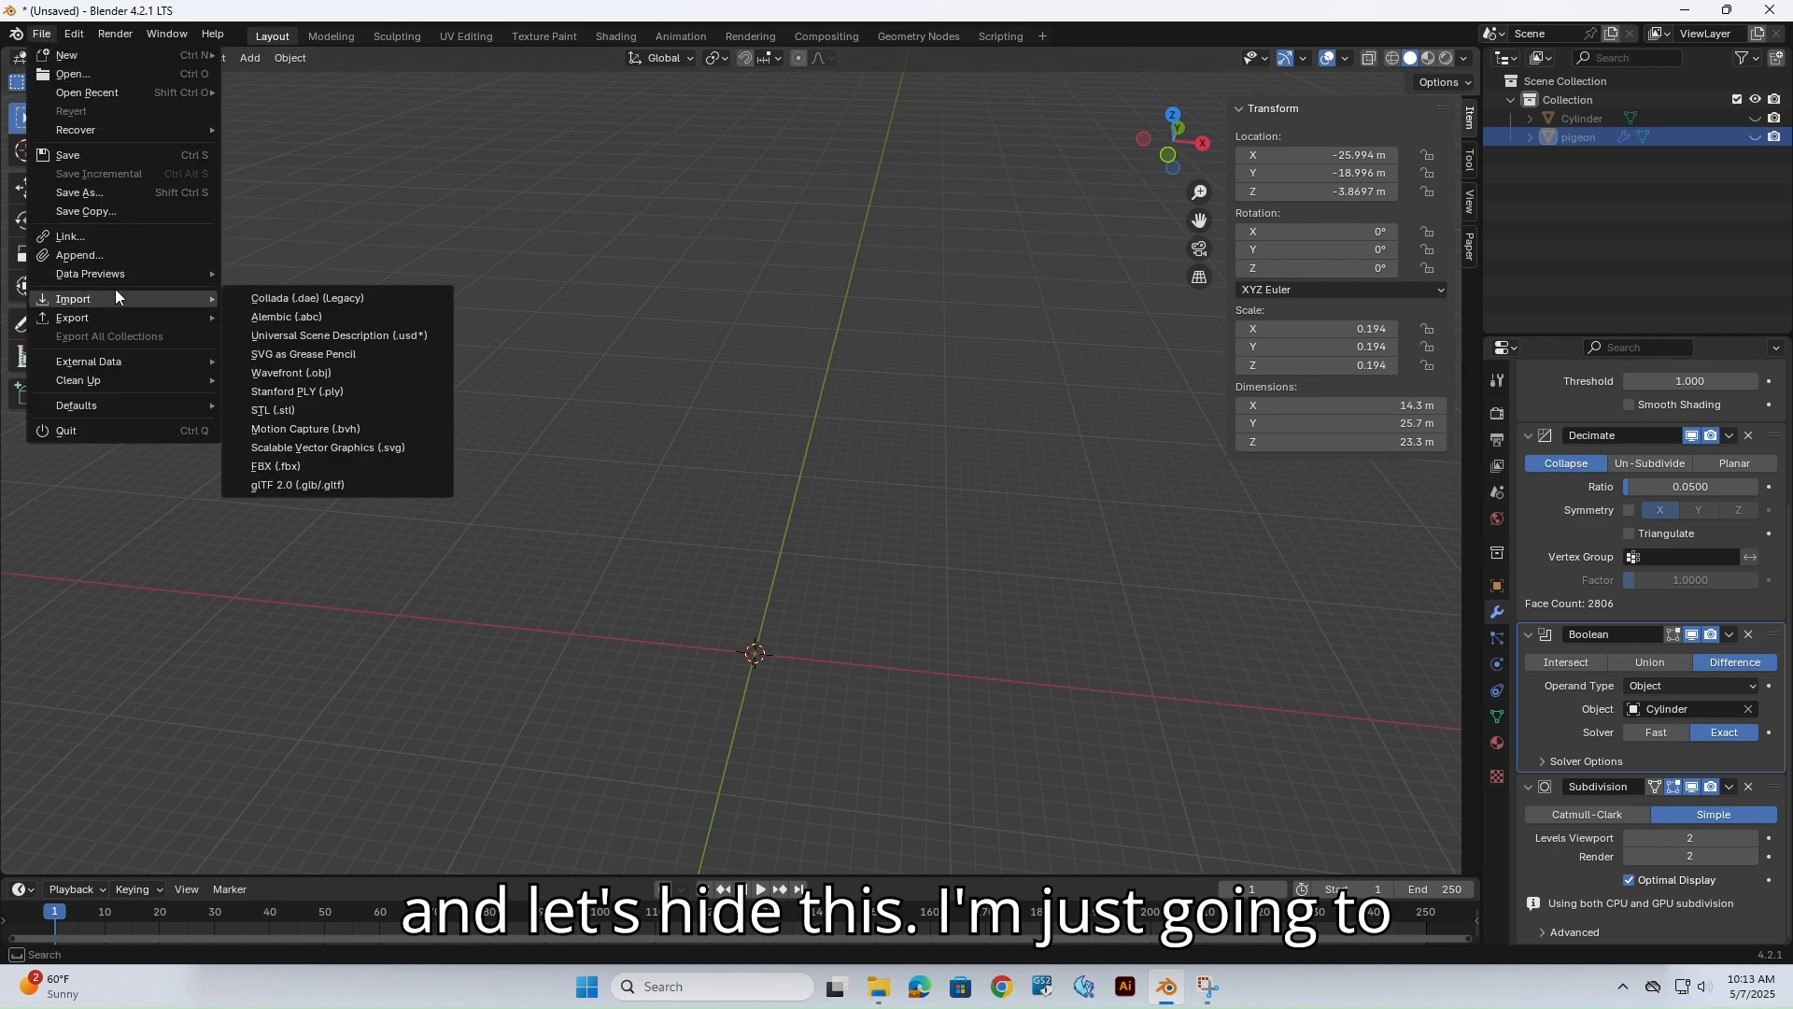
pyautogui.click(304, 410)
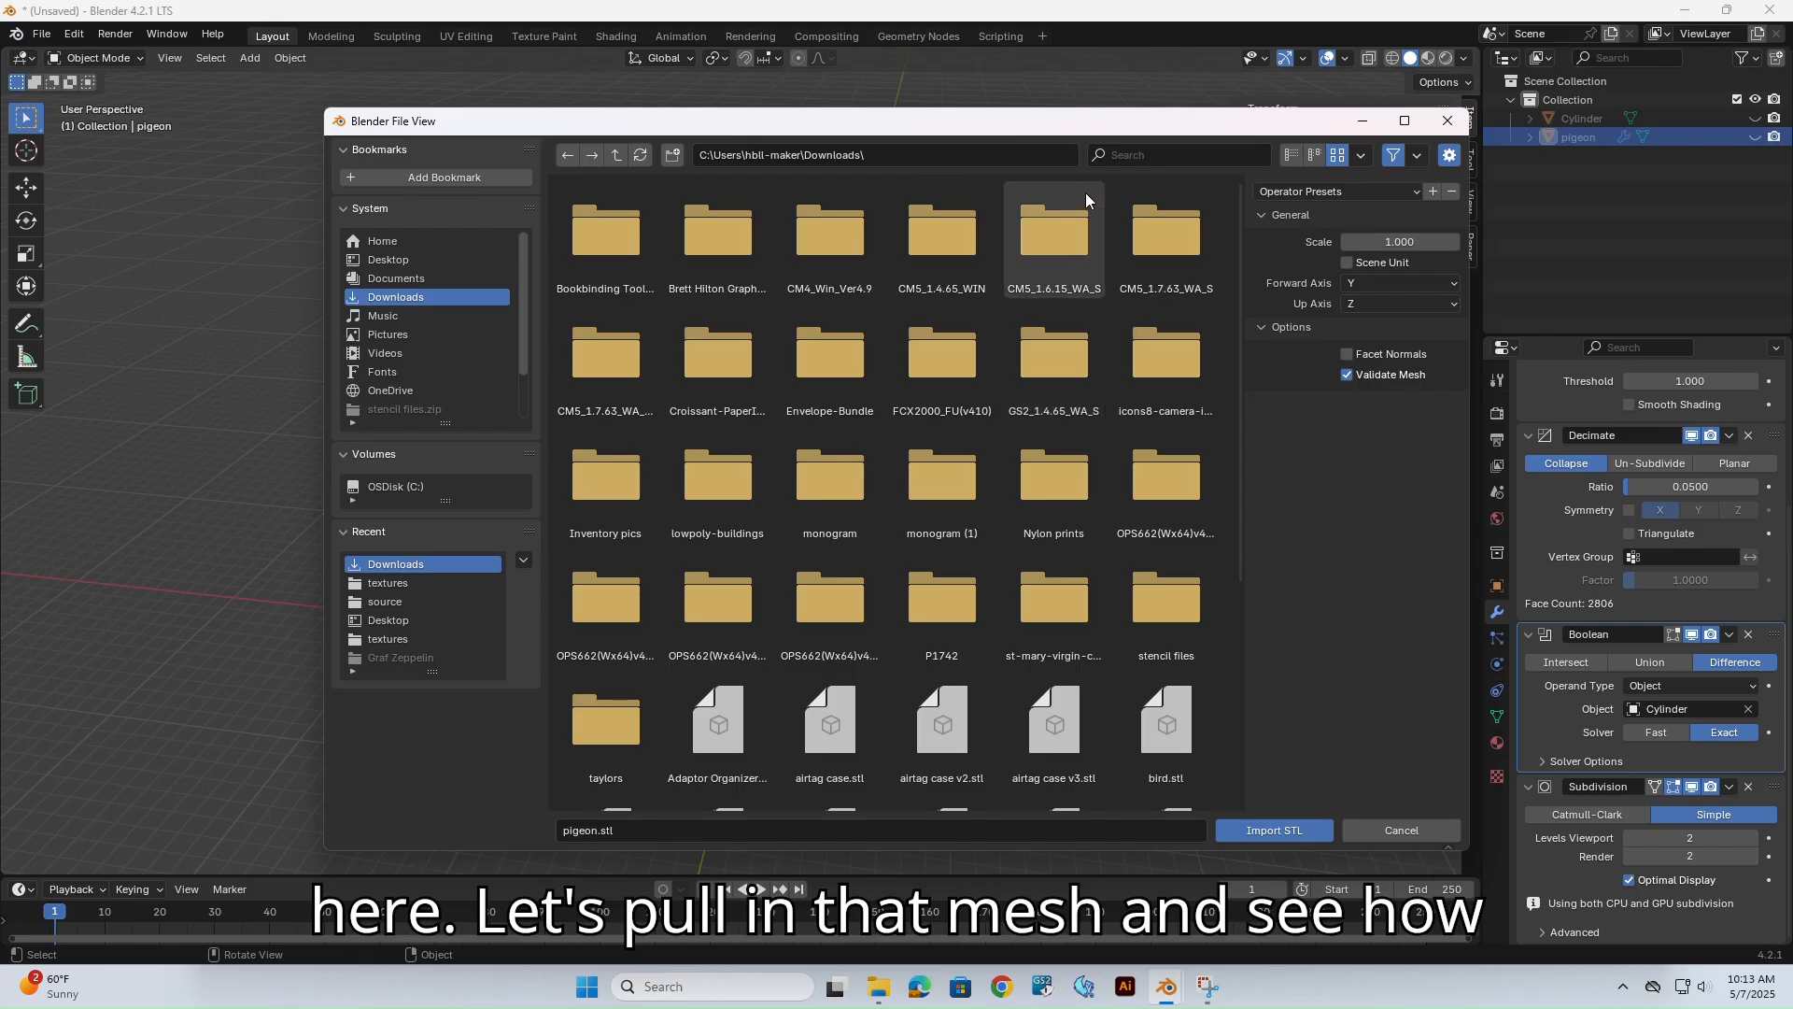
pyautogui.click(1415, 156)
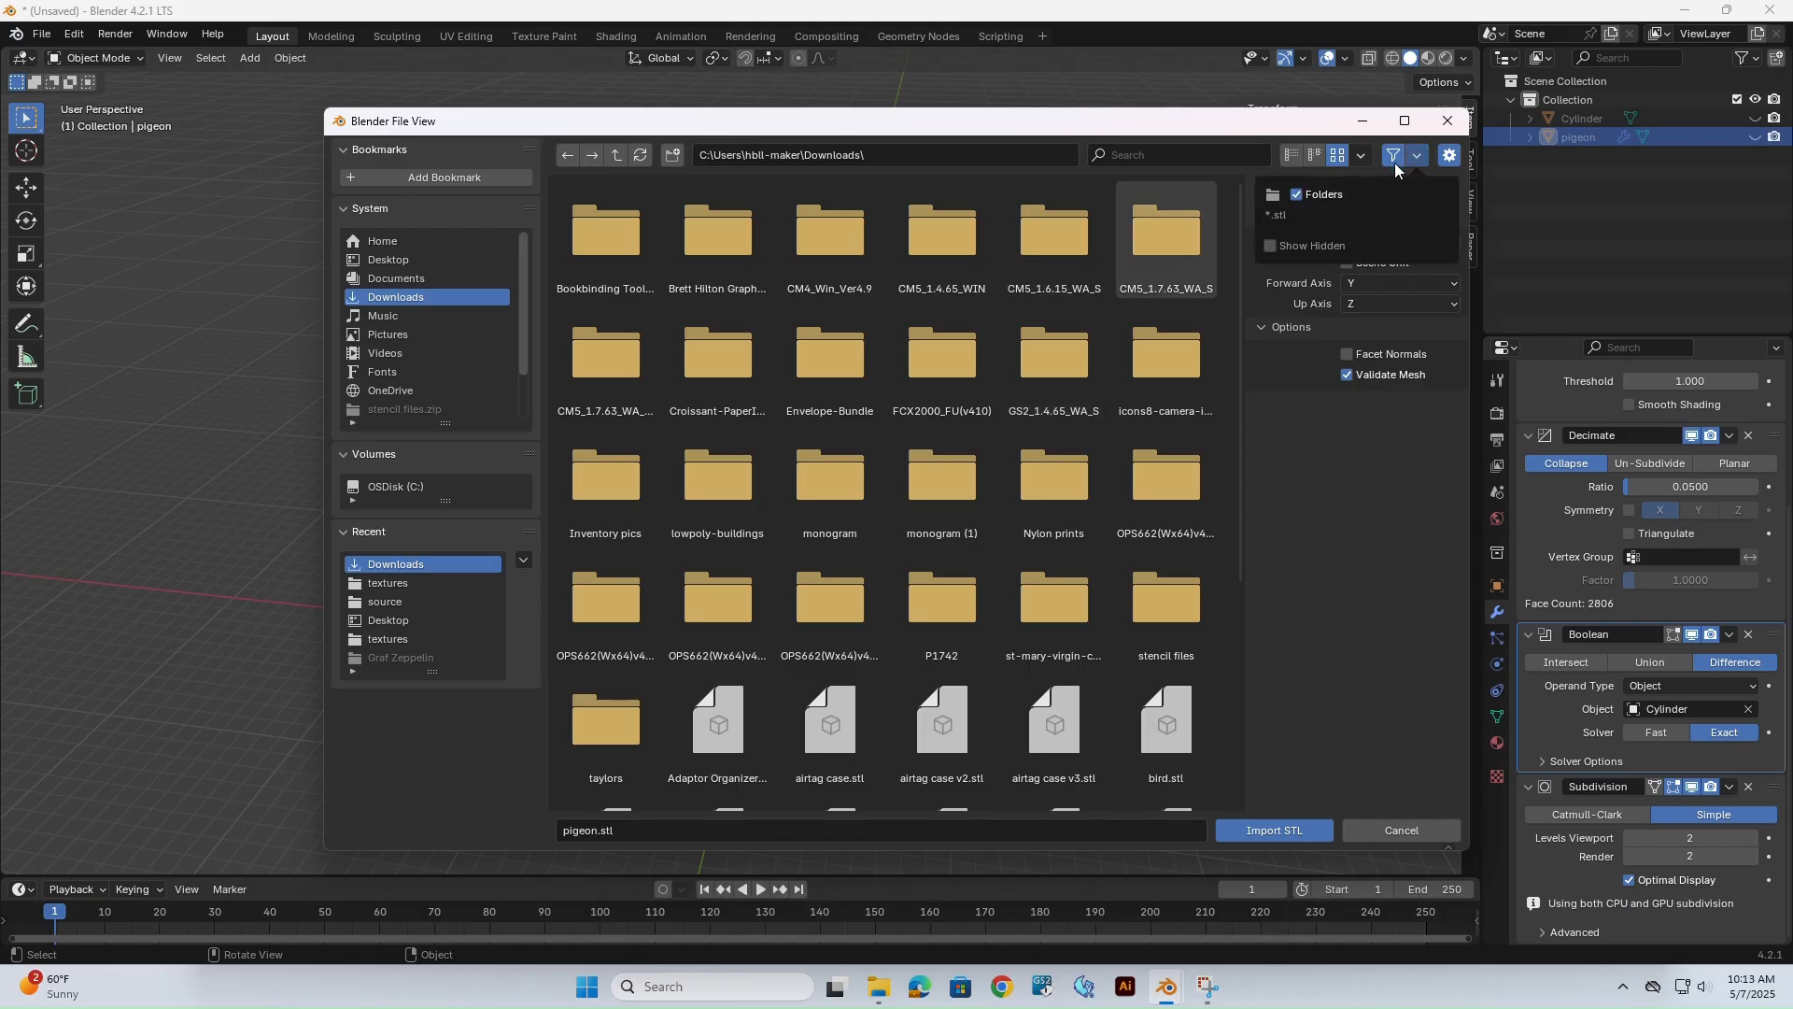
pyautogui.click(1296, 194)
pyautogui.click(1360, 157)
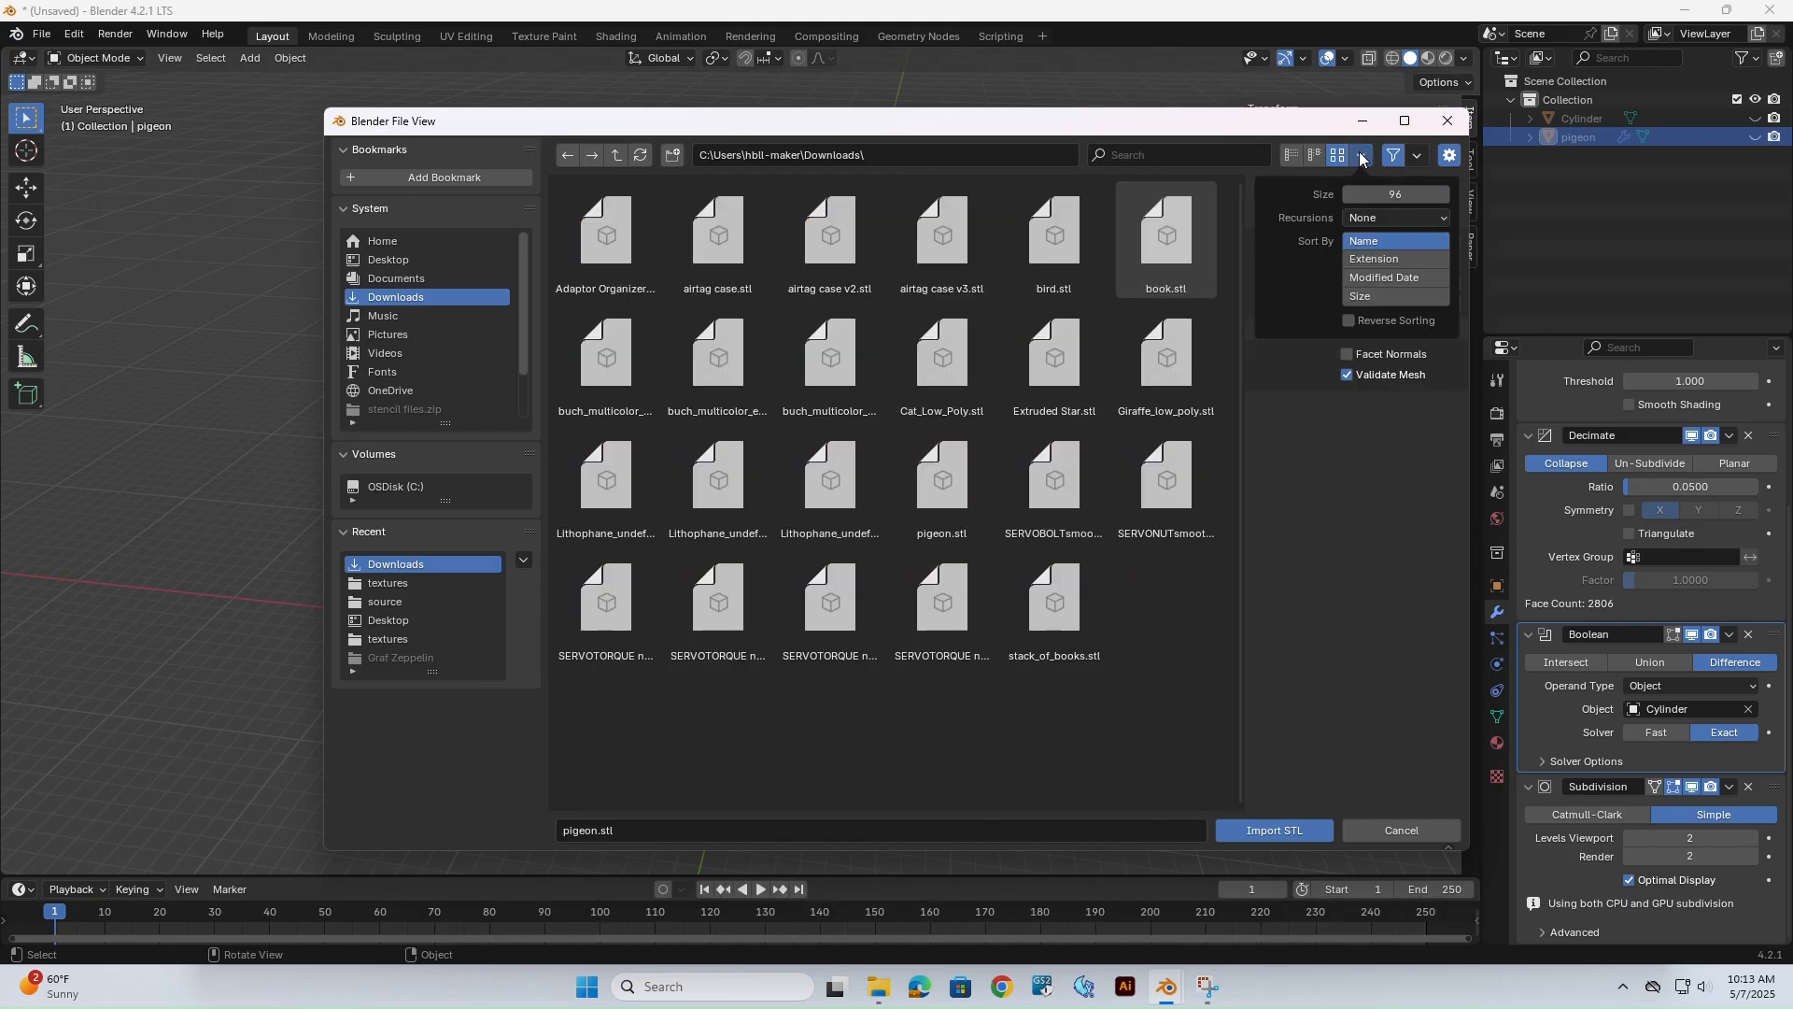
pyautogui.click(1292, 155)
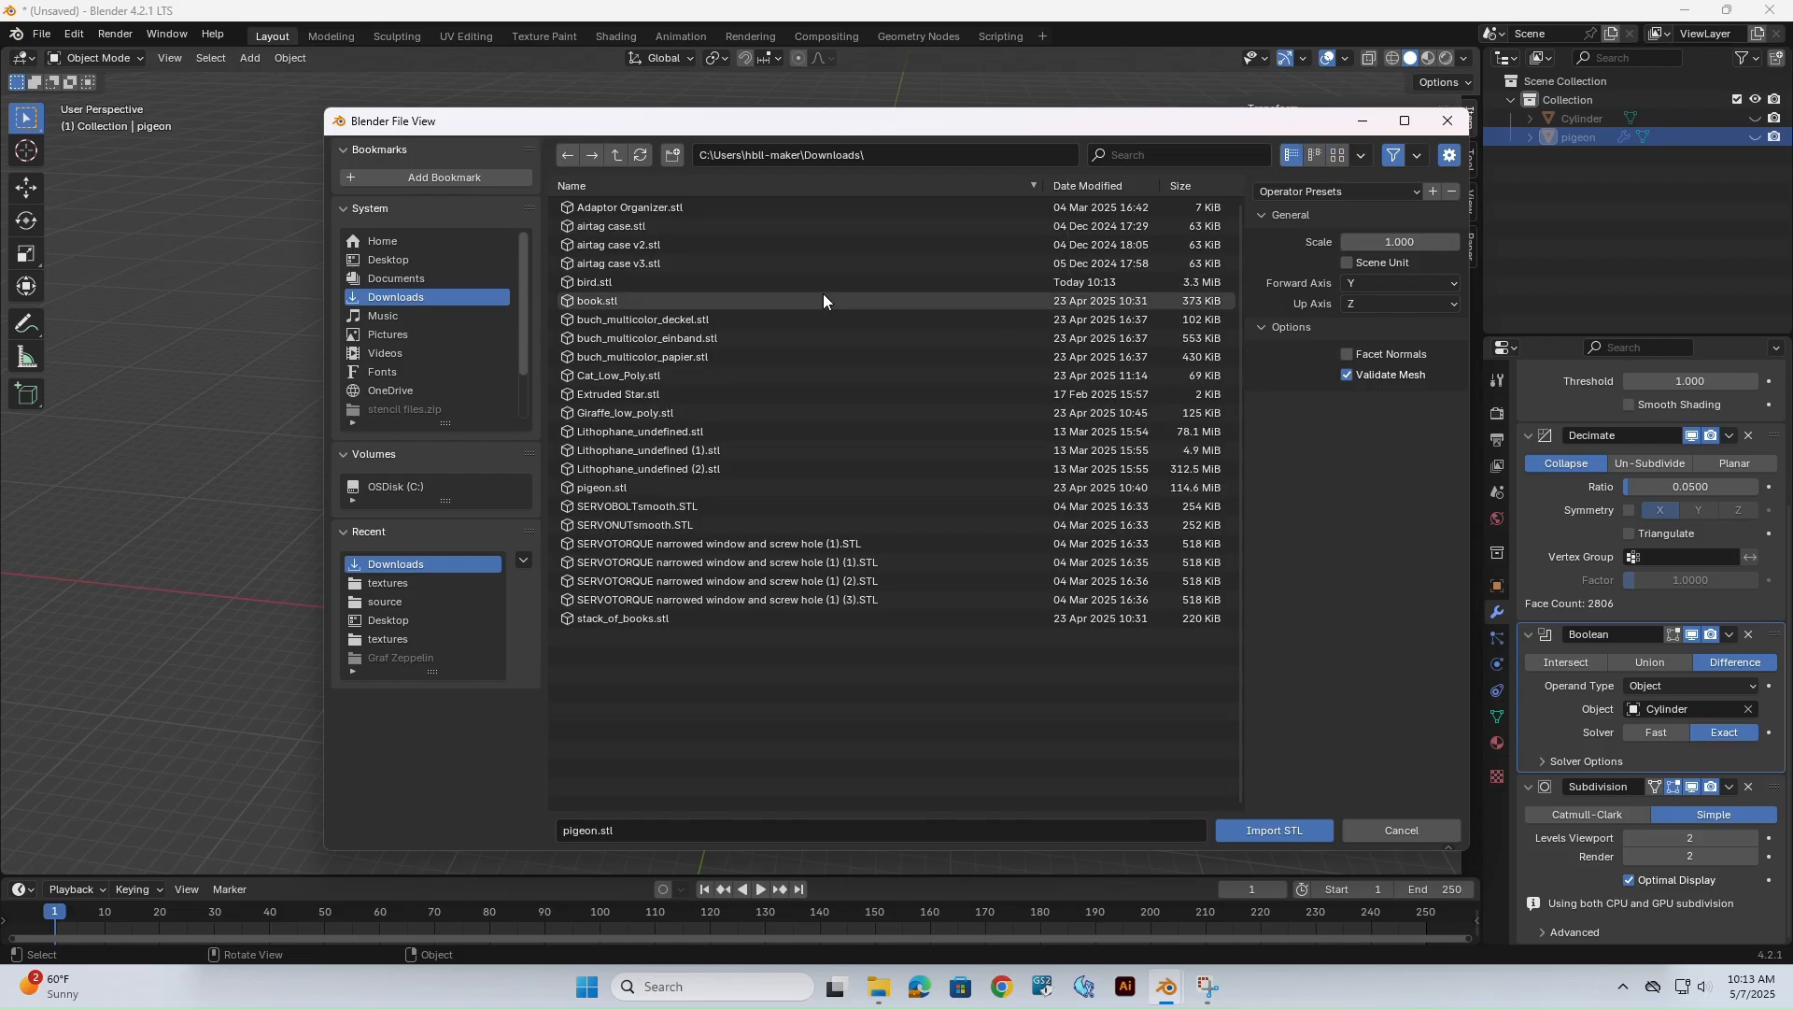
pyautogui.click(404, 299)
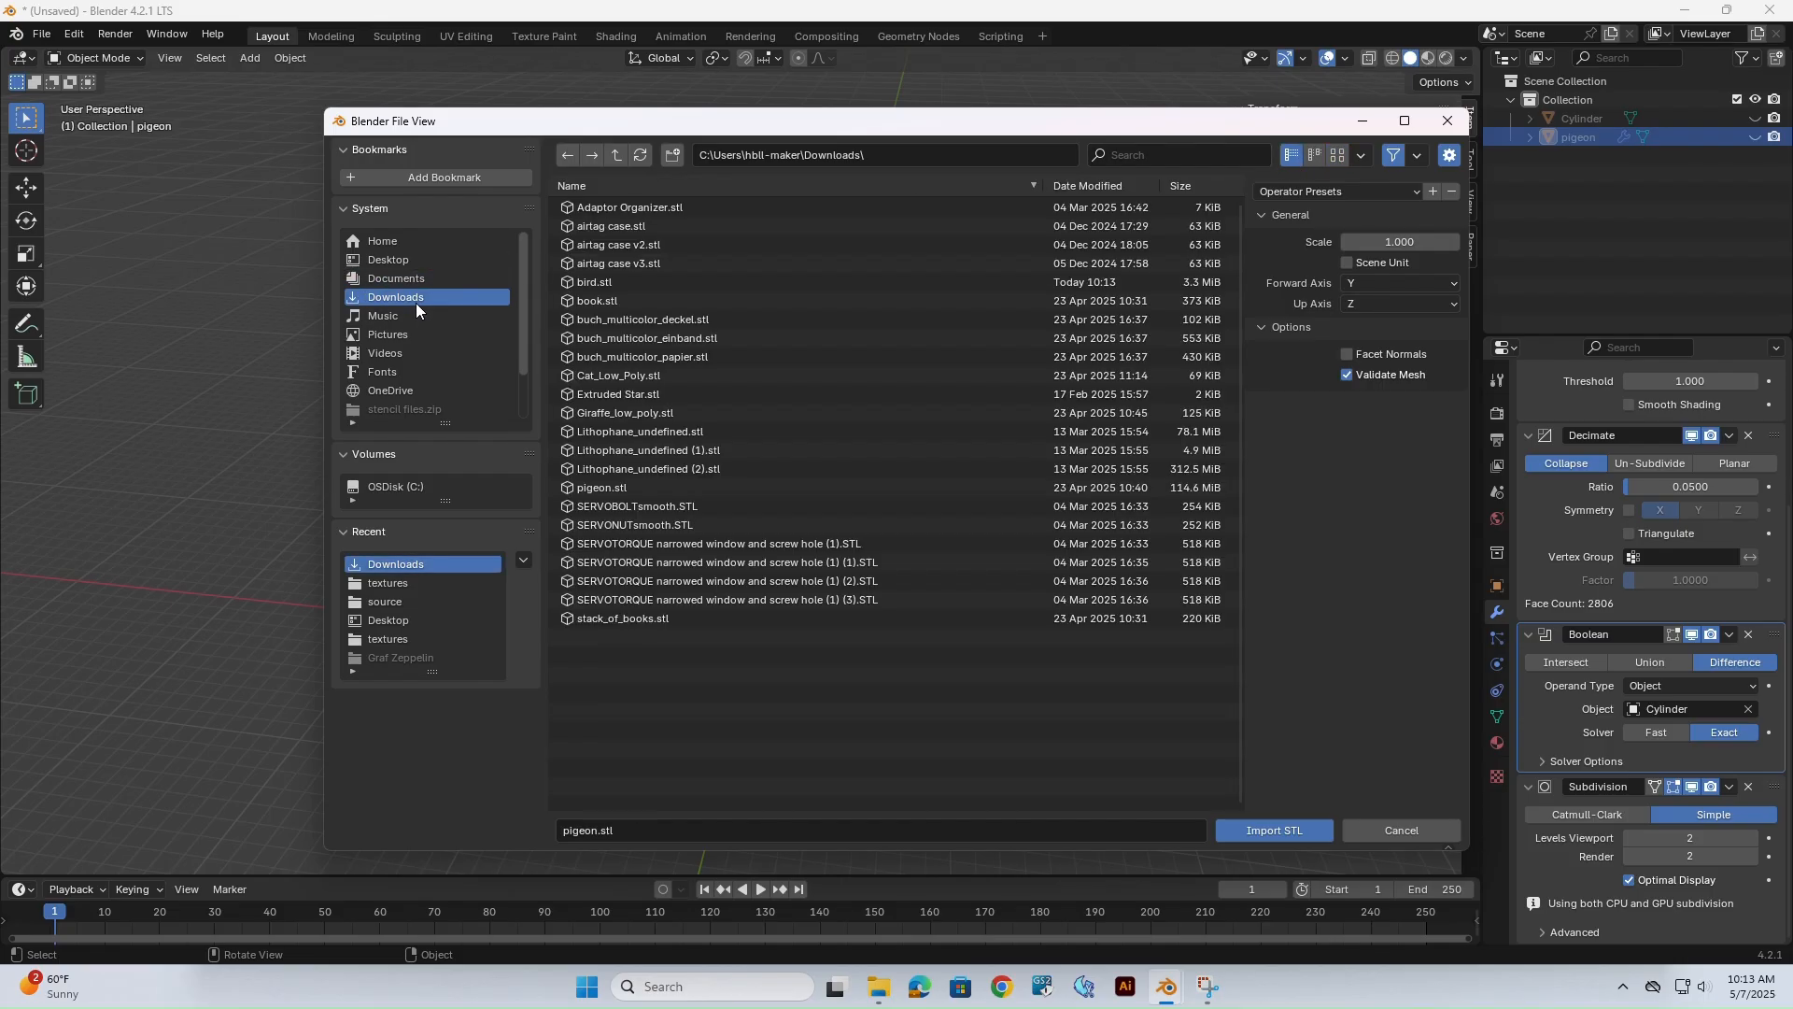
pyautogui.doubleClick(703, 488)
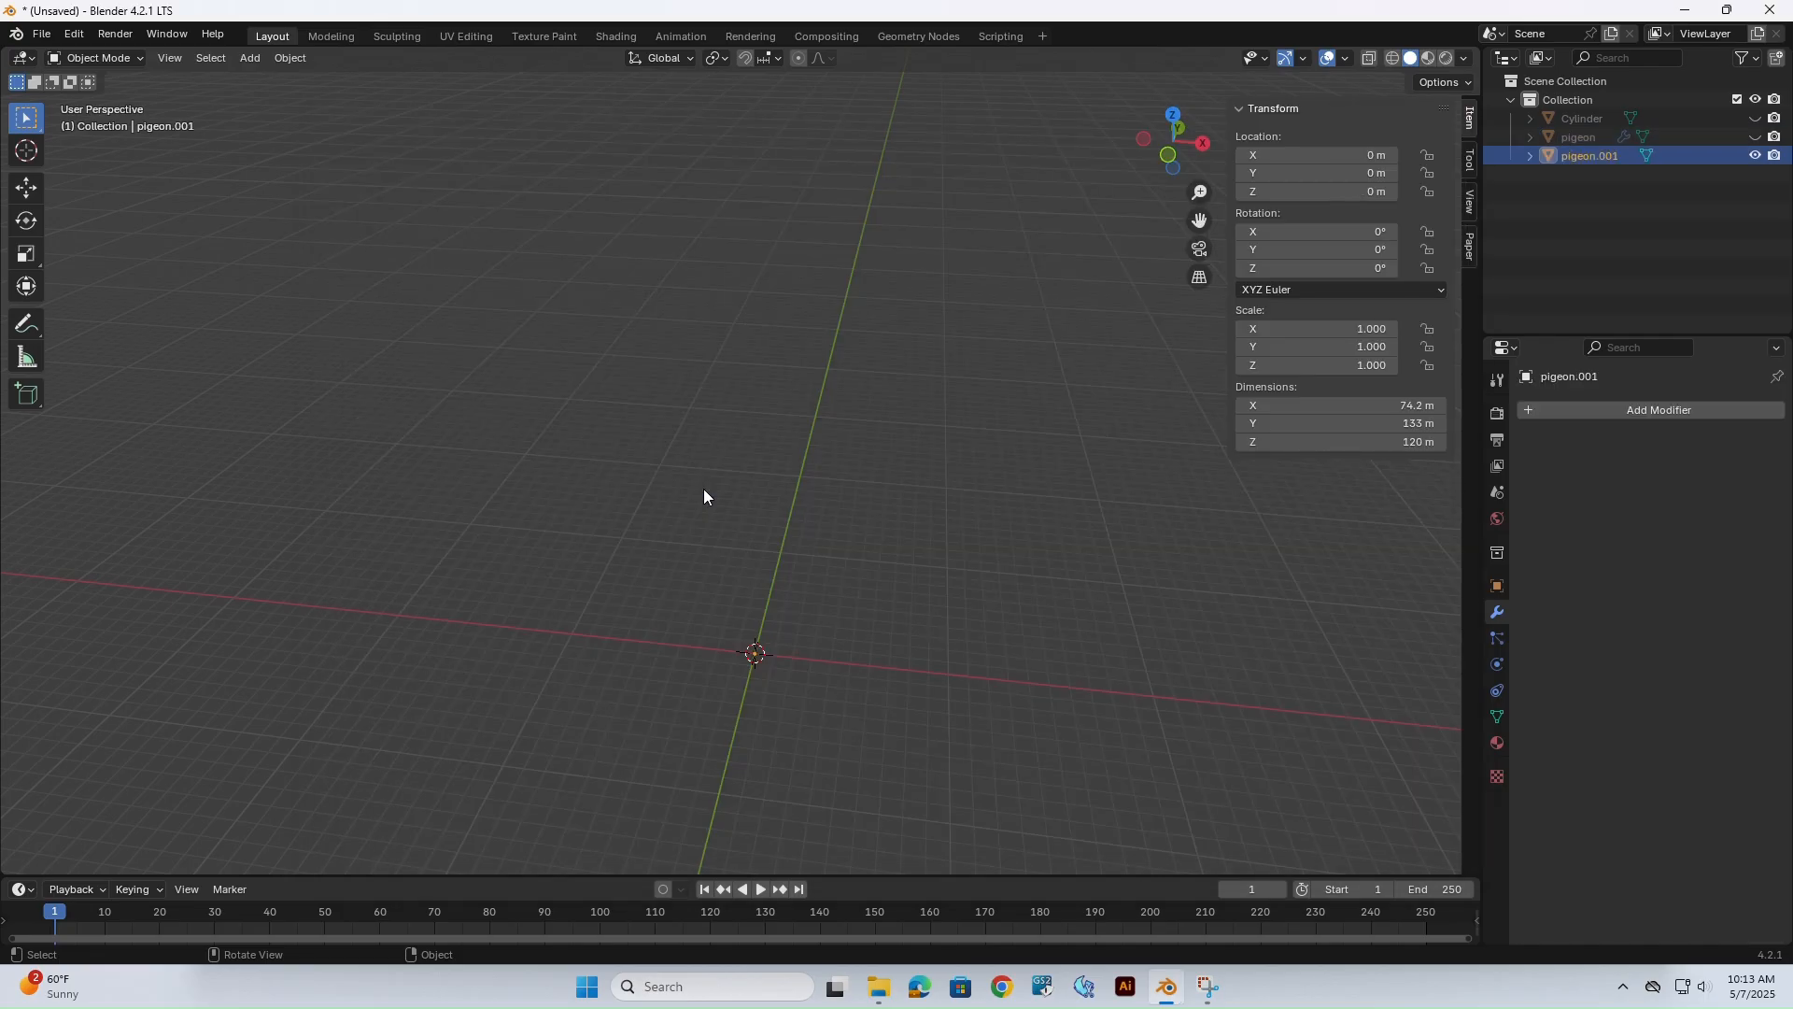
# Move the newly imported pigeon close to the scene origin and examine its mesh surface up close.
pyautogui.scroll(-5, 704, 492)
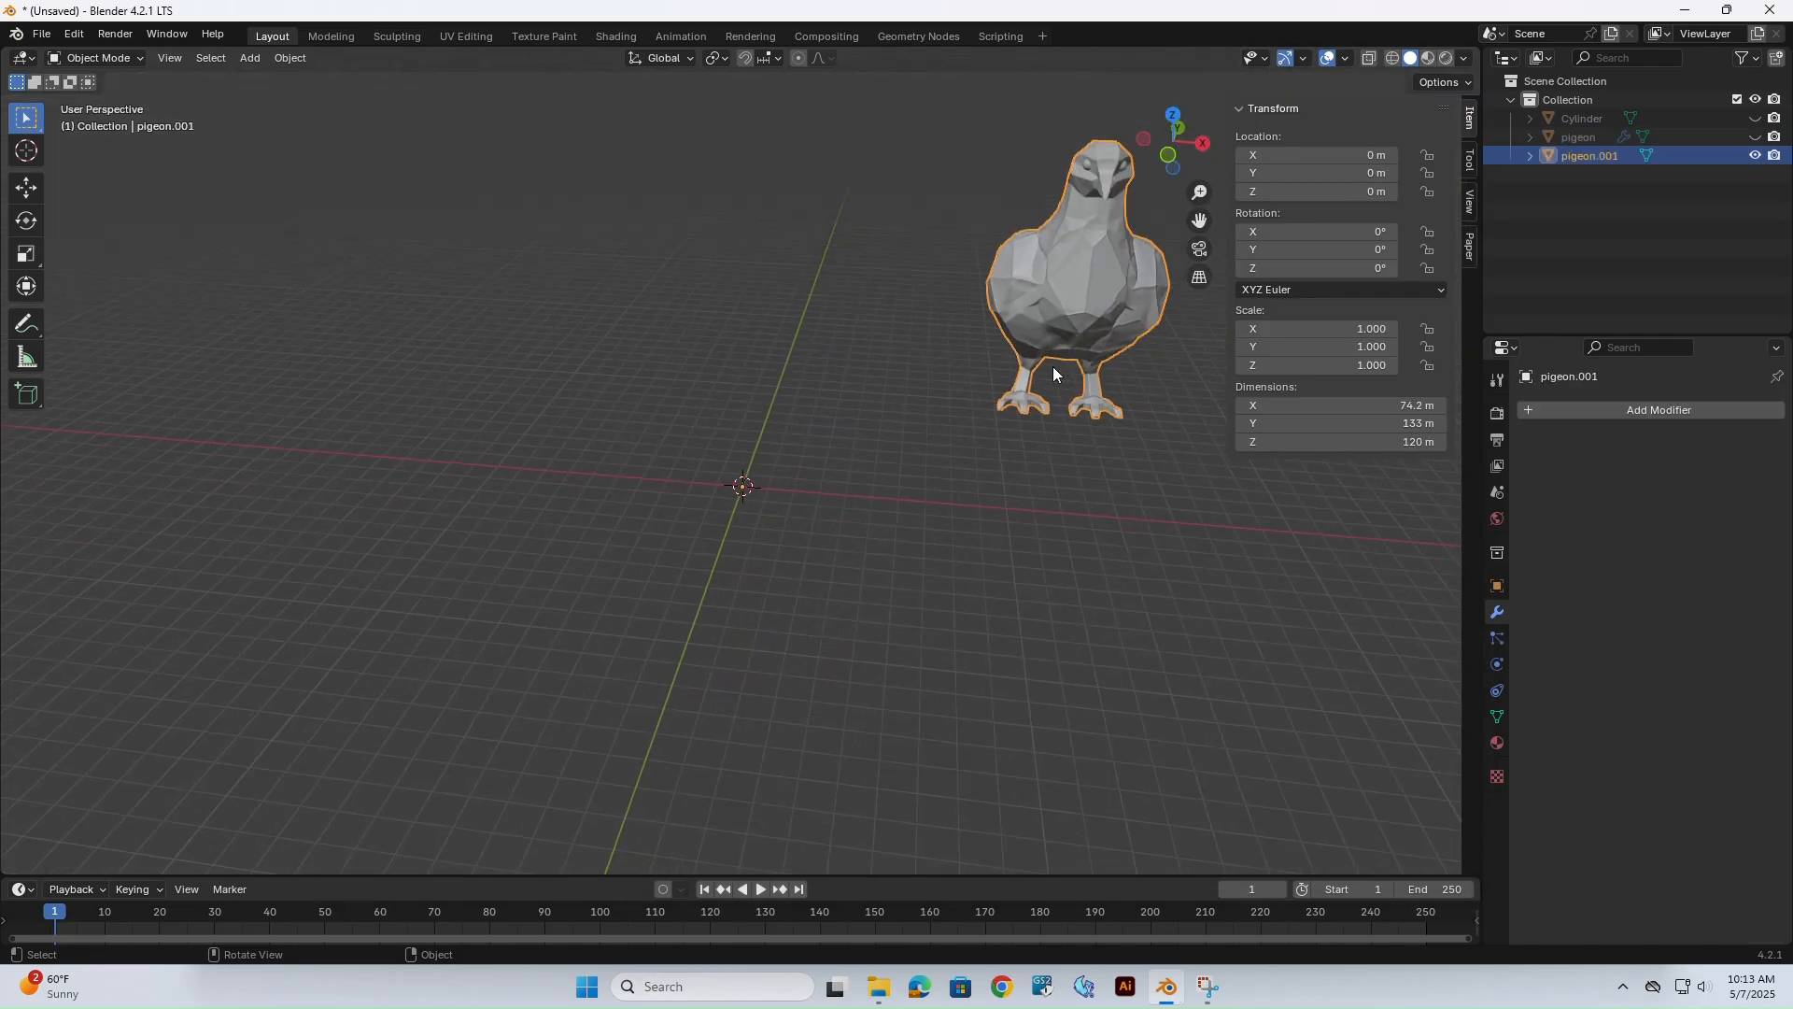
pyautogui.press('g')
pyautogui.click(889, 437)
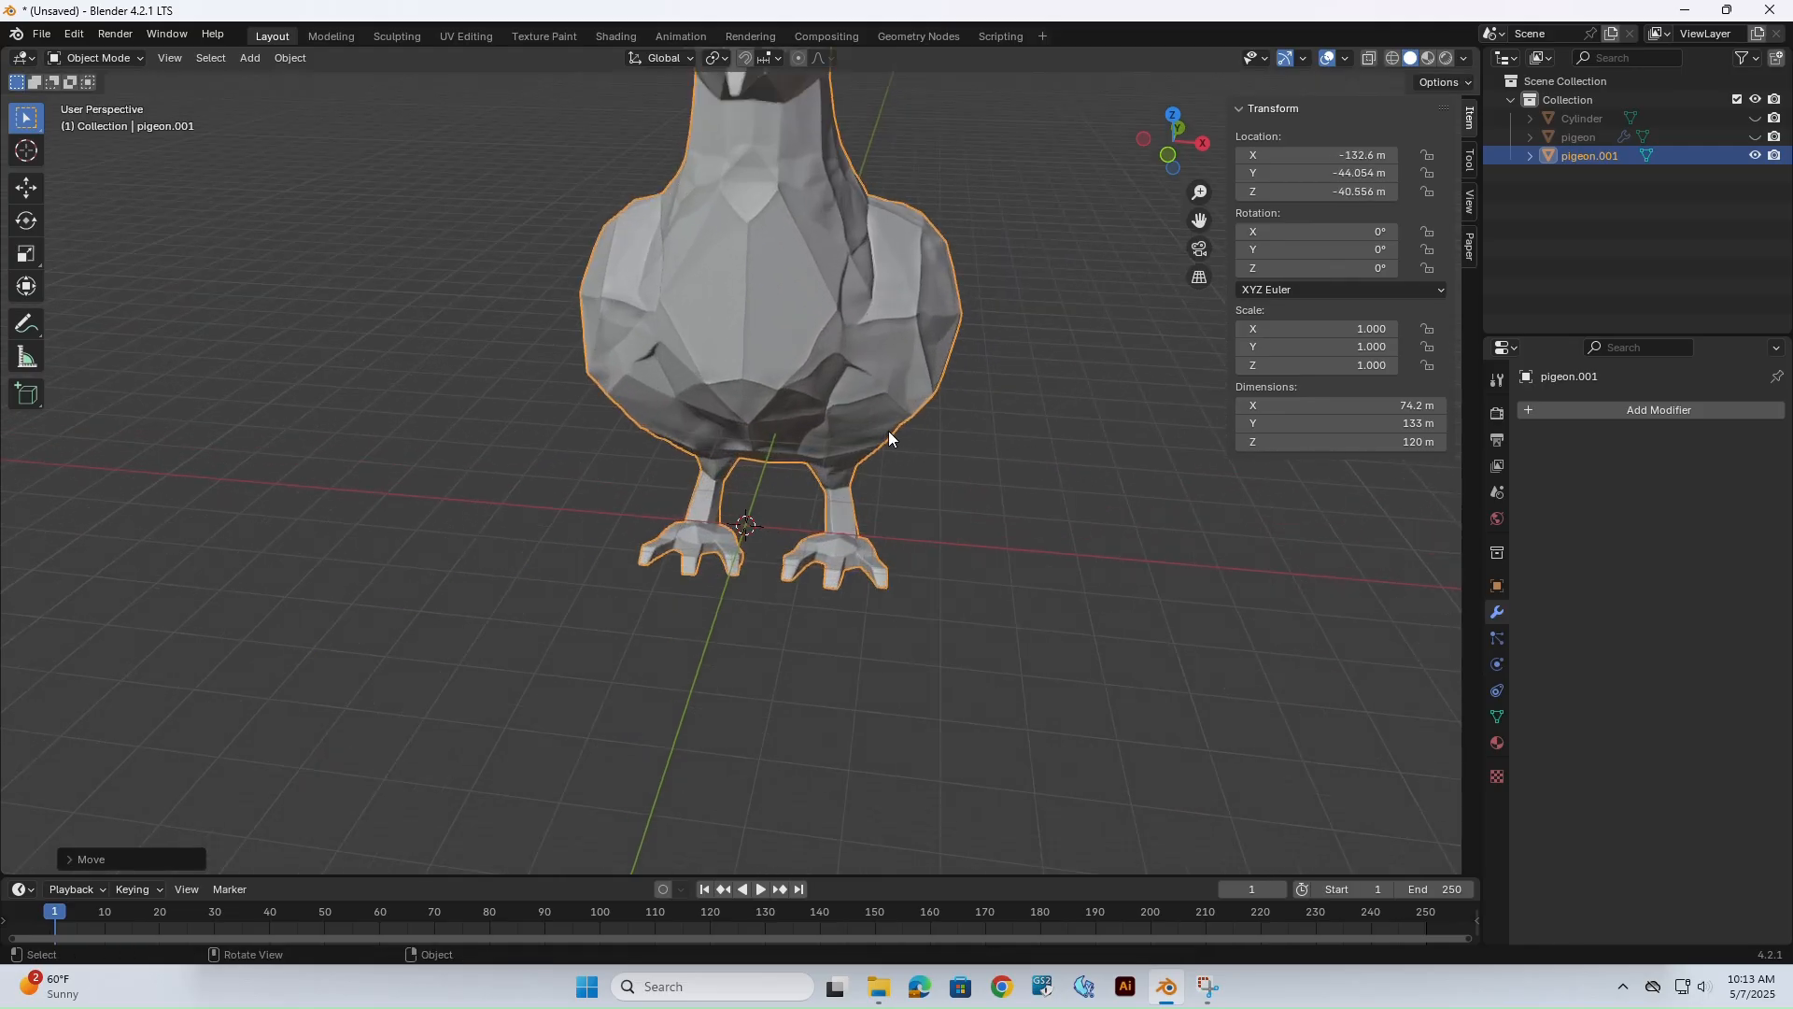
pyautogui.moveTo(889, 437); pyautogui.dragTo(664, 491, button='middle')
pyautogui.hotkey('alt', 'z')
pyautogui.scroll(4, 784, 484)
pyautogui.scroll(2, 497, 471)
pyautogui.scroll(2, 669, 491)
pyautogui.hotkey('alt', 'z')
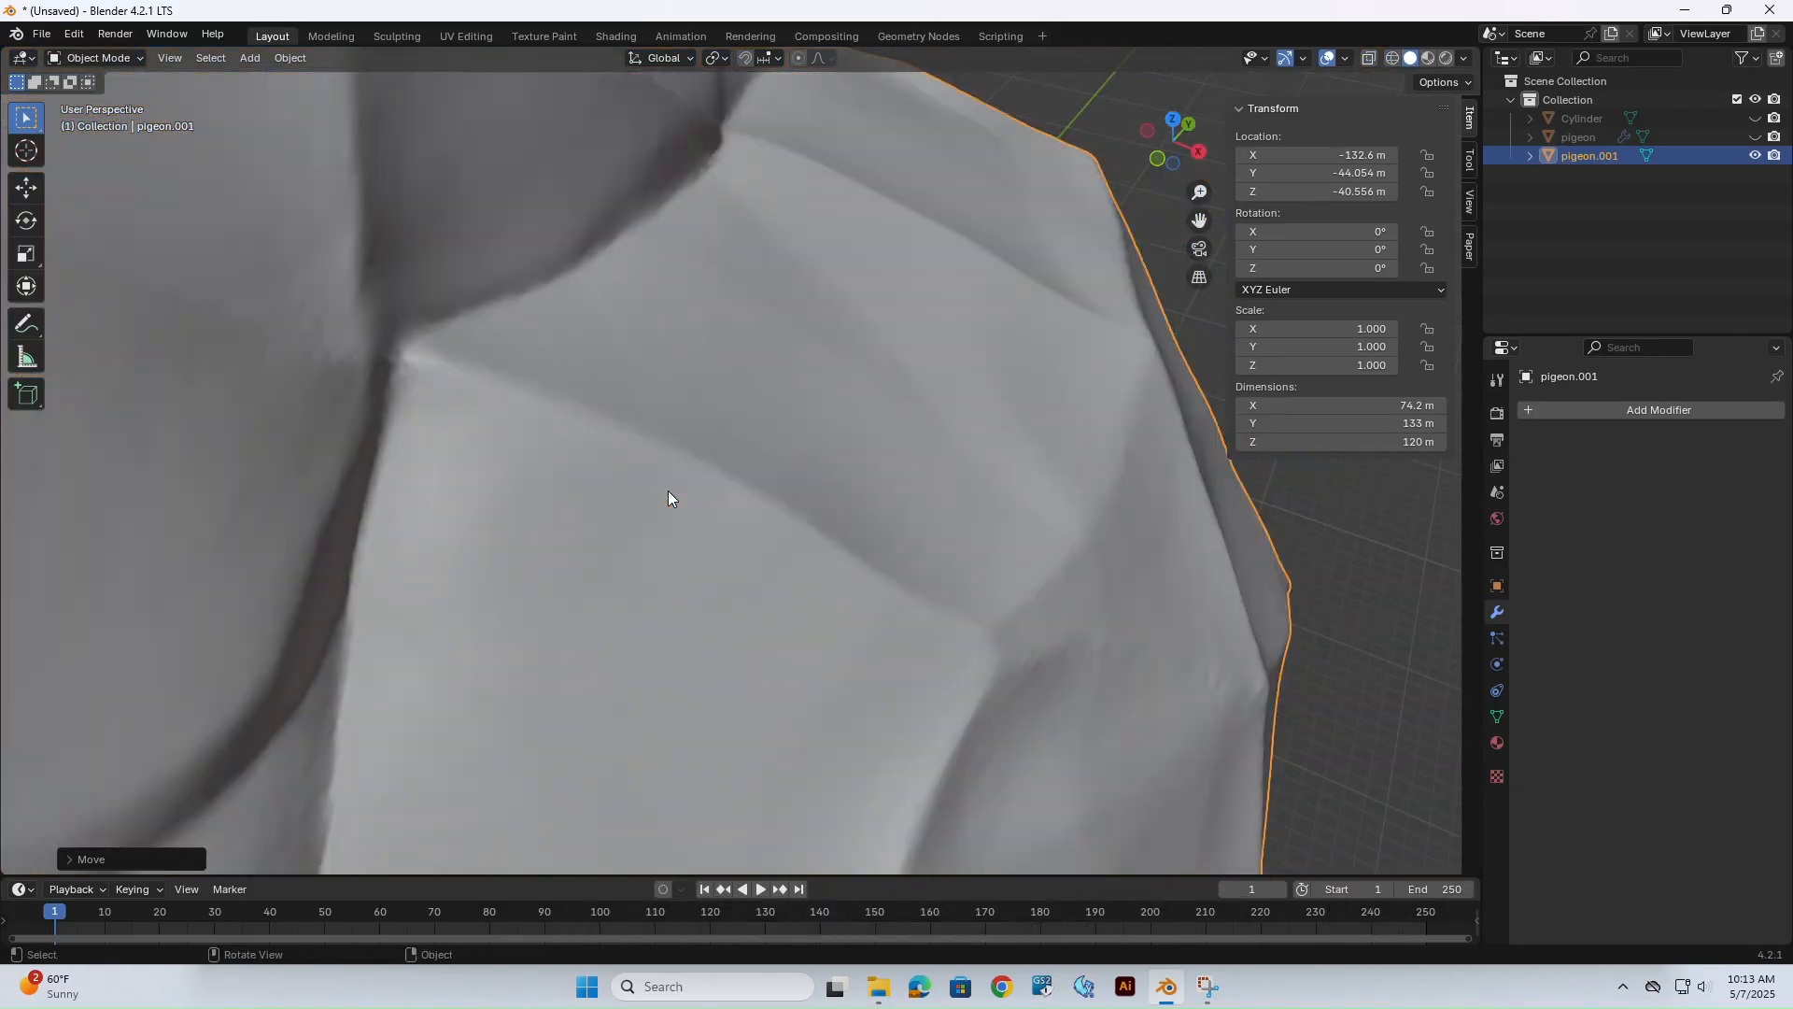
# Delete the newly imported copy of the original pigeon.
pyautogui.scroll(-8, 668, 491)
pyautogui.moveTo(714, 493); pyautogui.dragTo(798, 445, button='middle')
pyautogui.press('x')
pyautogui.click(798, 445)
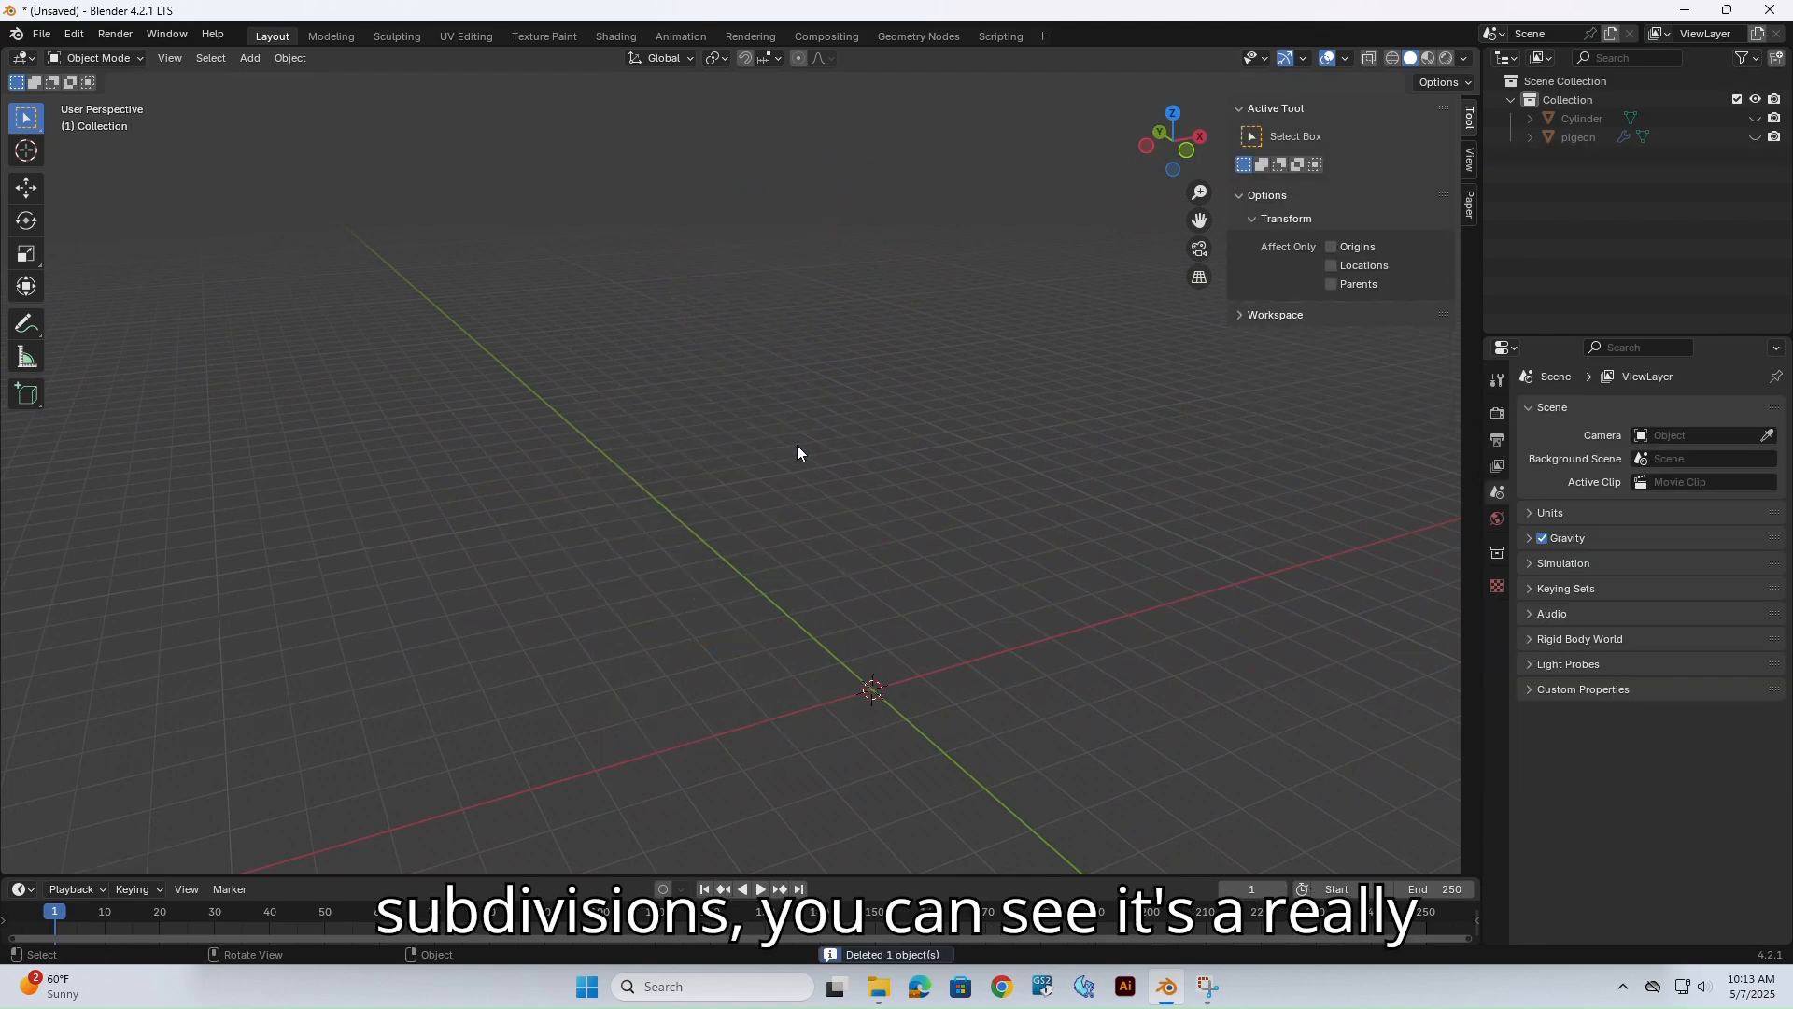
# Import bird.stl from the Downloads folder and view the imported model up close.
pyautogui.click(42, 35)
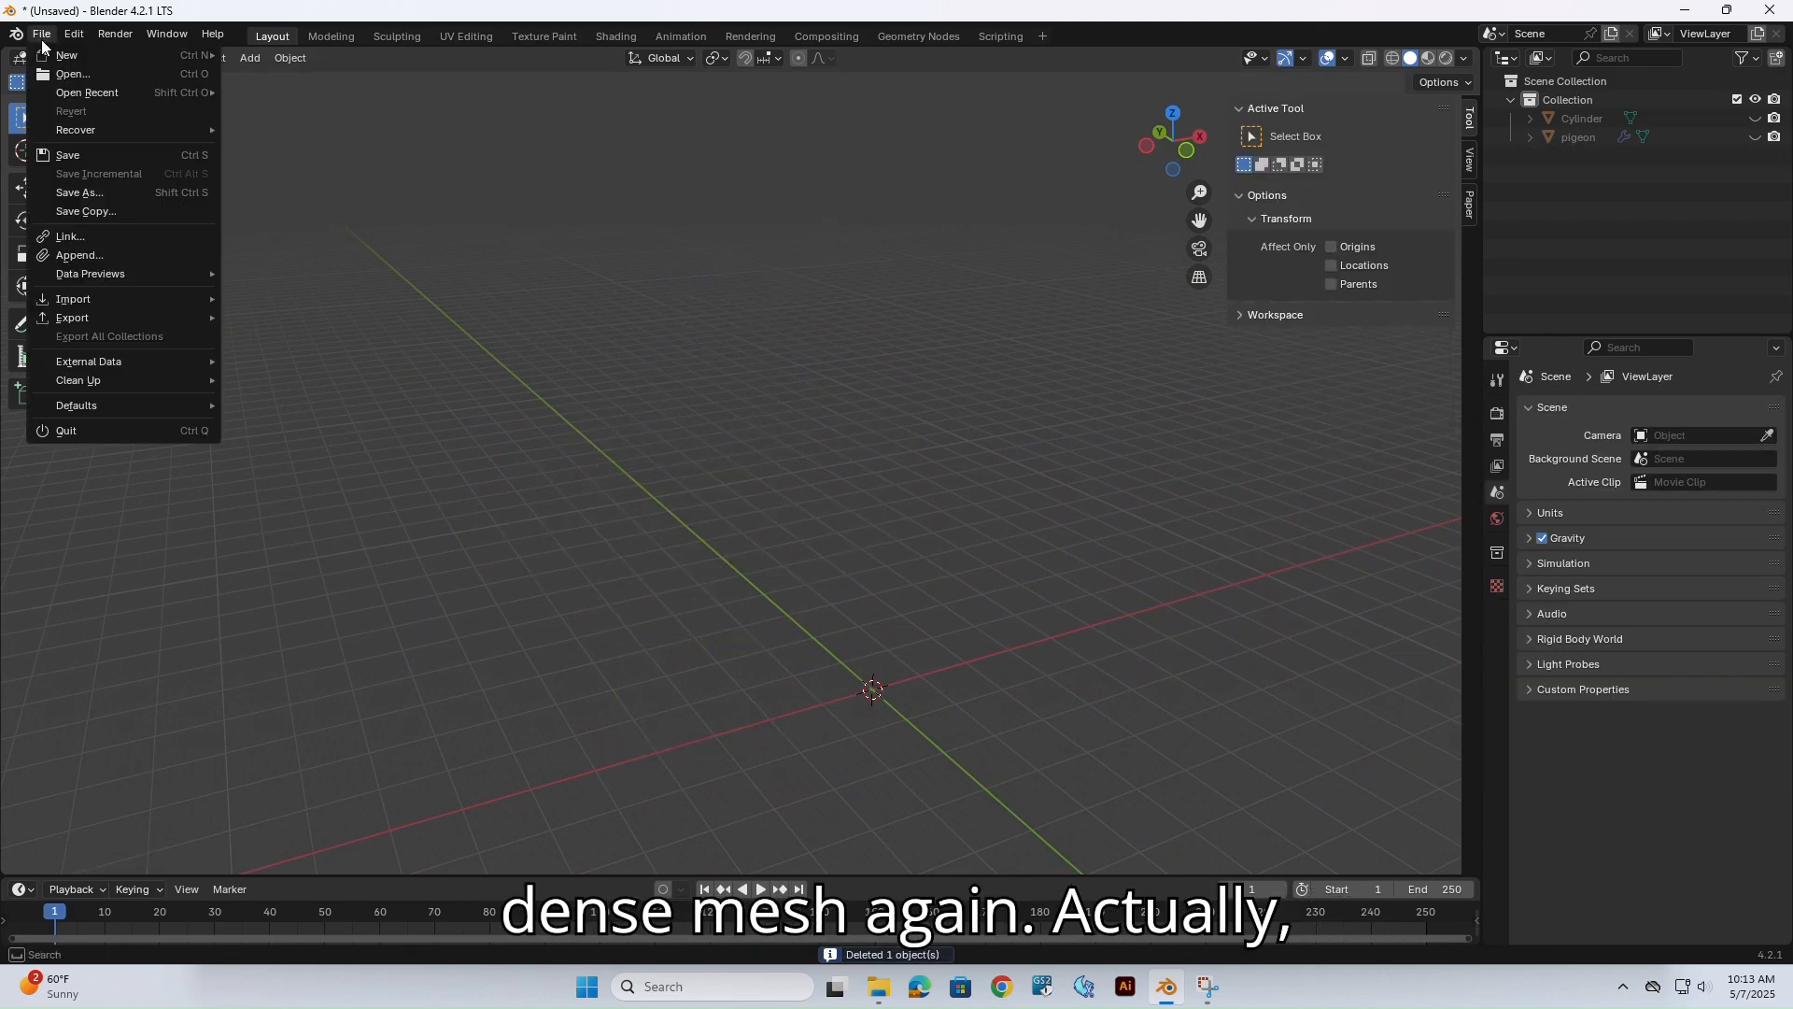
pyautogui.moveTo(147, 295)
pyautogui.click(379, 418)
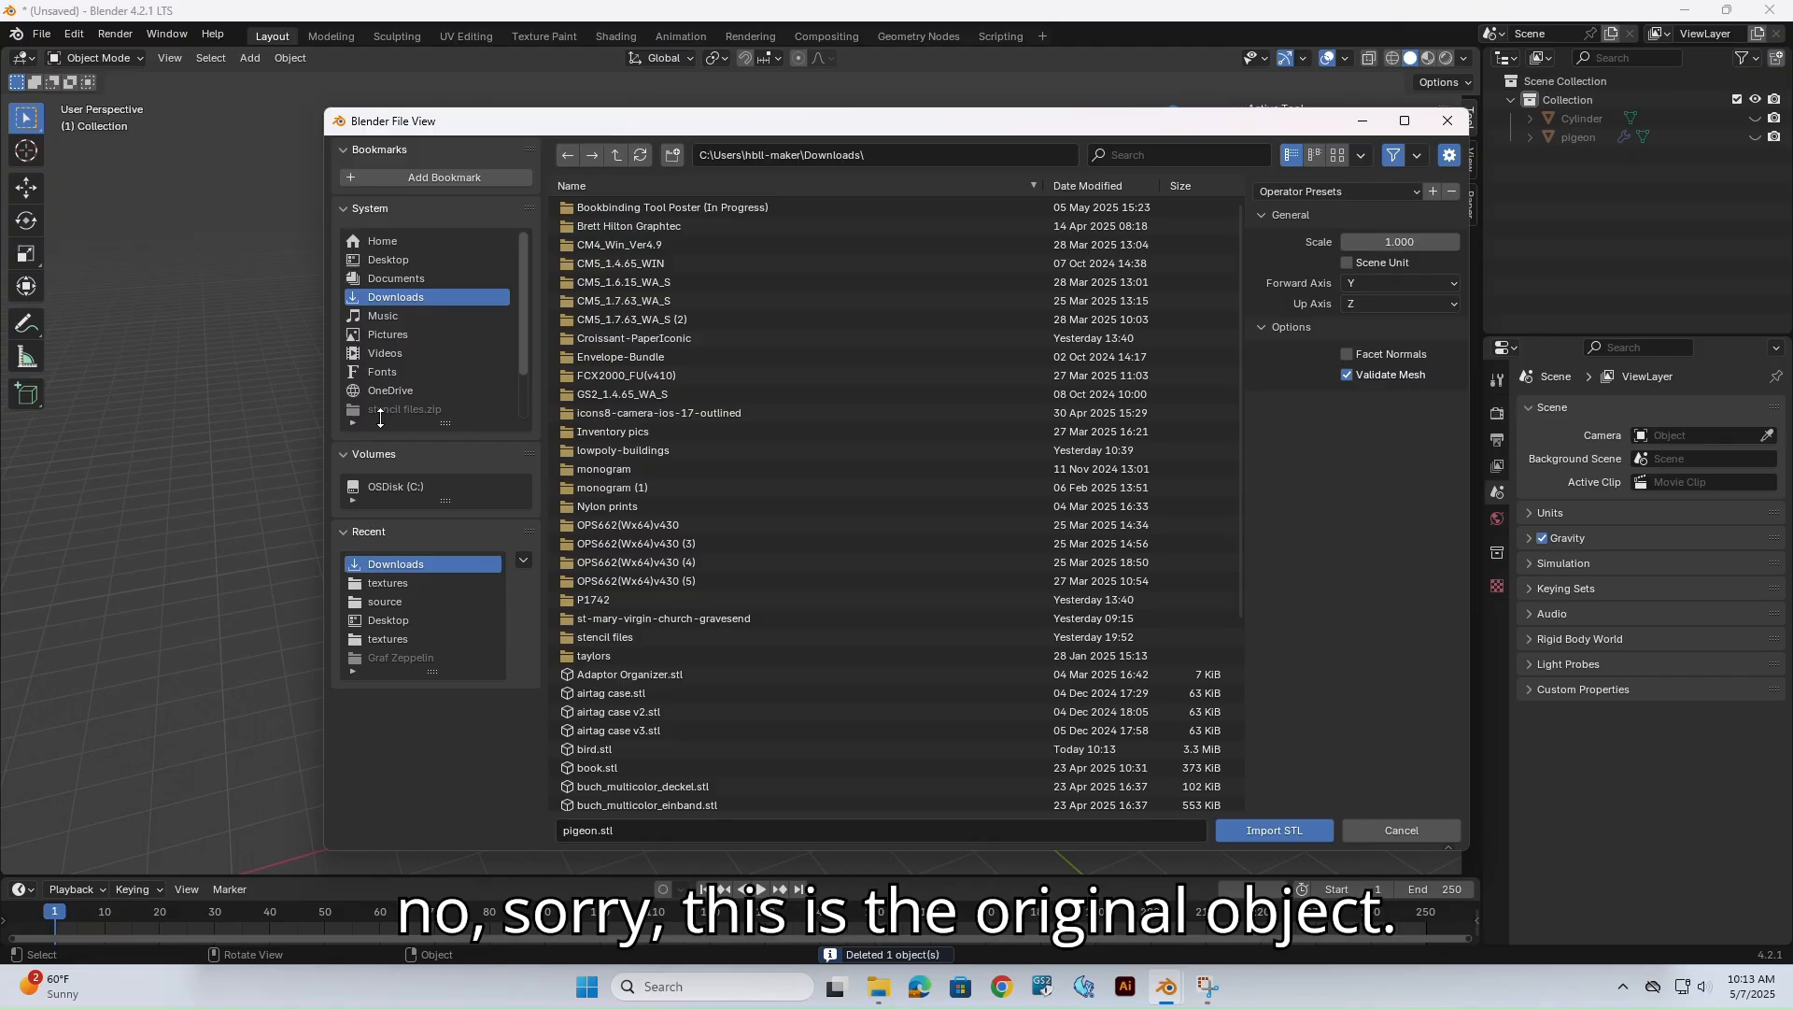
pyautogui.scroll(-2, 752, 512)
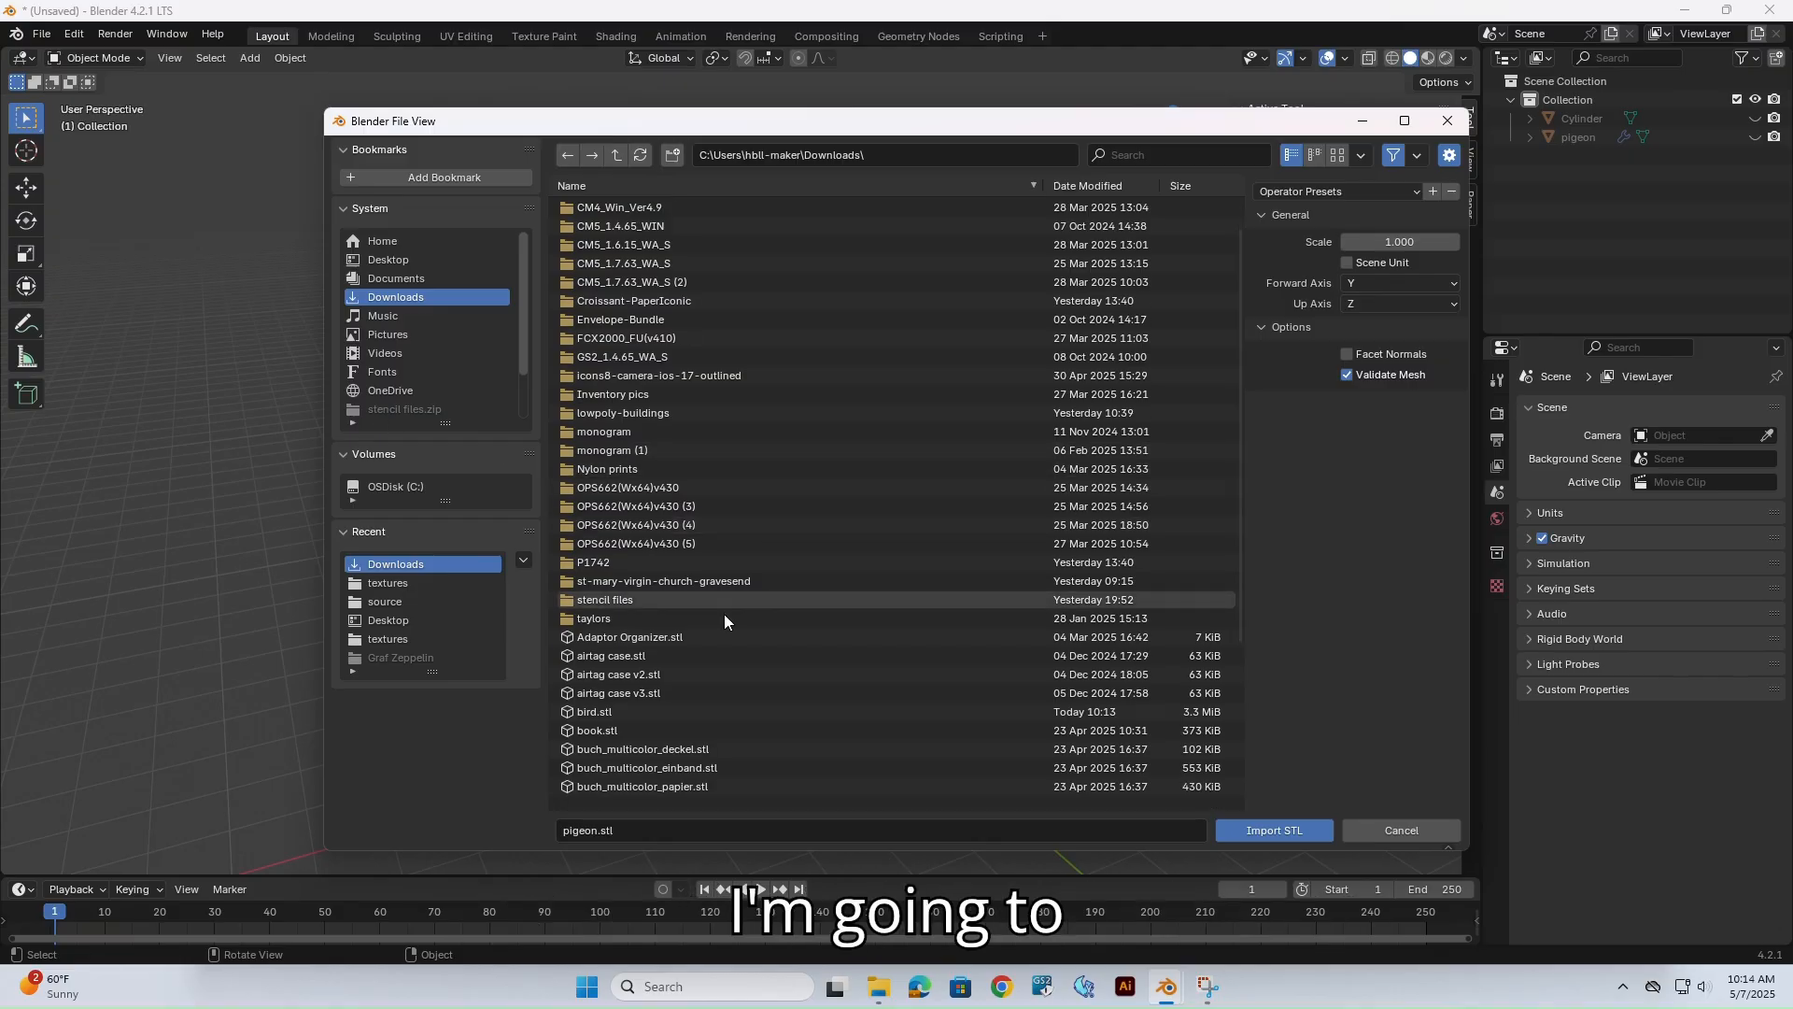
pyautogui.doubleClick(641, 711)
pyautogui.scroll(3, 977, 613)
pyautogui.press('KP_Decimal')
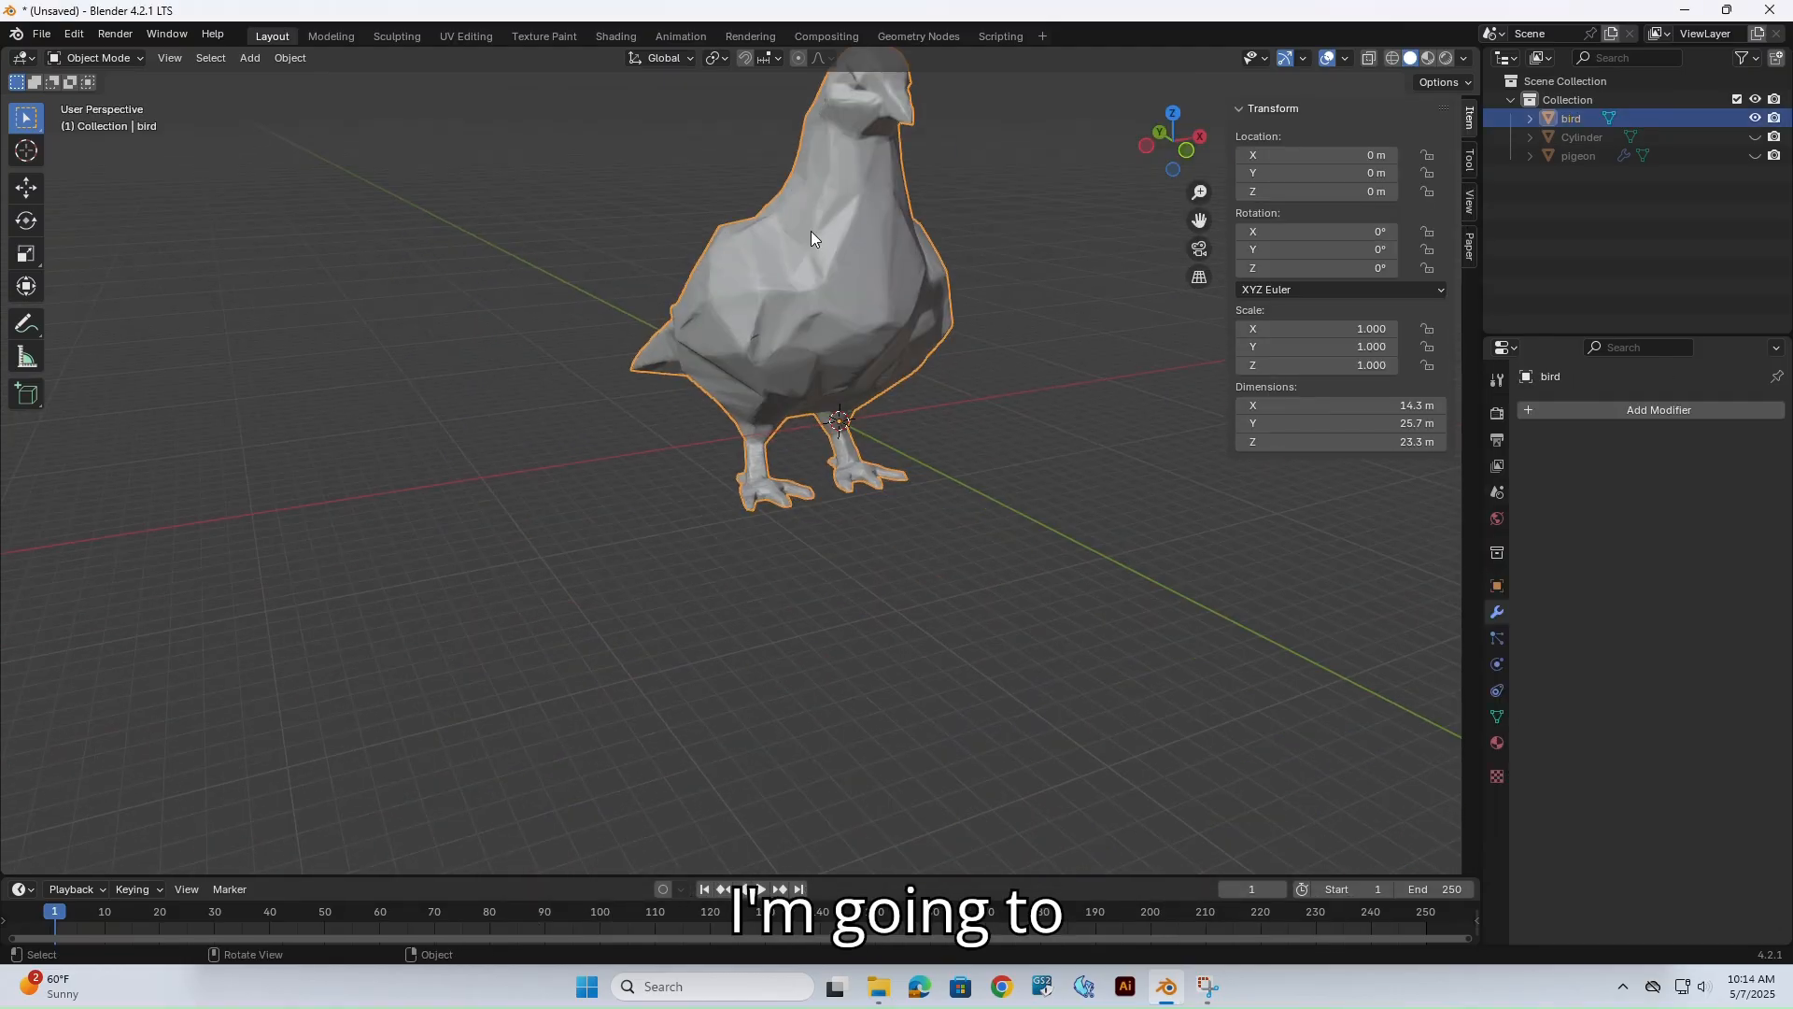
# Examine the imported bird in wireframe display around the recess in its back, and return to solid shading.
pyautogui.hotkey('shift', 'z')
pyautogui.scroll(2, 811, 232)
pyautogui.moveTo(917, 226)
pyautogui.mouseDown(button='middle')
pyautogui.moveTo(839, 265)
pyautogui.moveTo(792, 395)
pyautogui.moveTo(892, 407)
pyautogui.moveTo(681, 424)
pyautogui.moveTo(844, 420)
pyautogui.moveTo(648, 459)
pyautogui.moveTo(529, 462)
pyautogui.moveTo(680, 574)
pyautogui.mouseUp(button='middle')
pyautogui.scroll(8, 892, 407)
pyautogui.scroll(-5, 815, 428)
pyautogui.hotkey('shift', 'z')
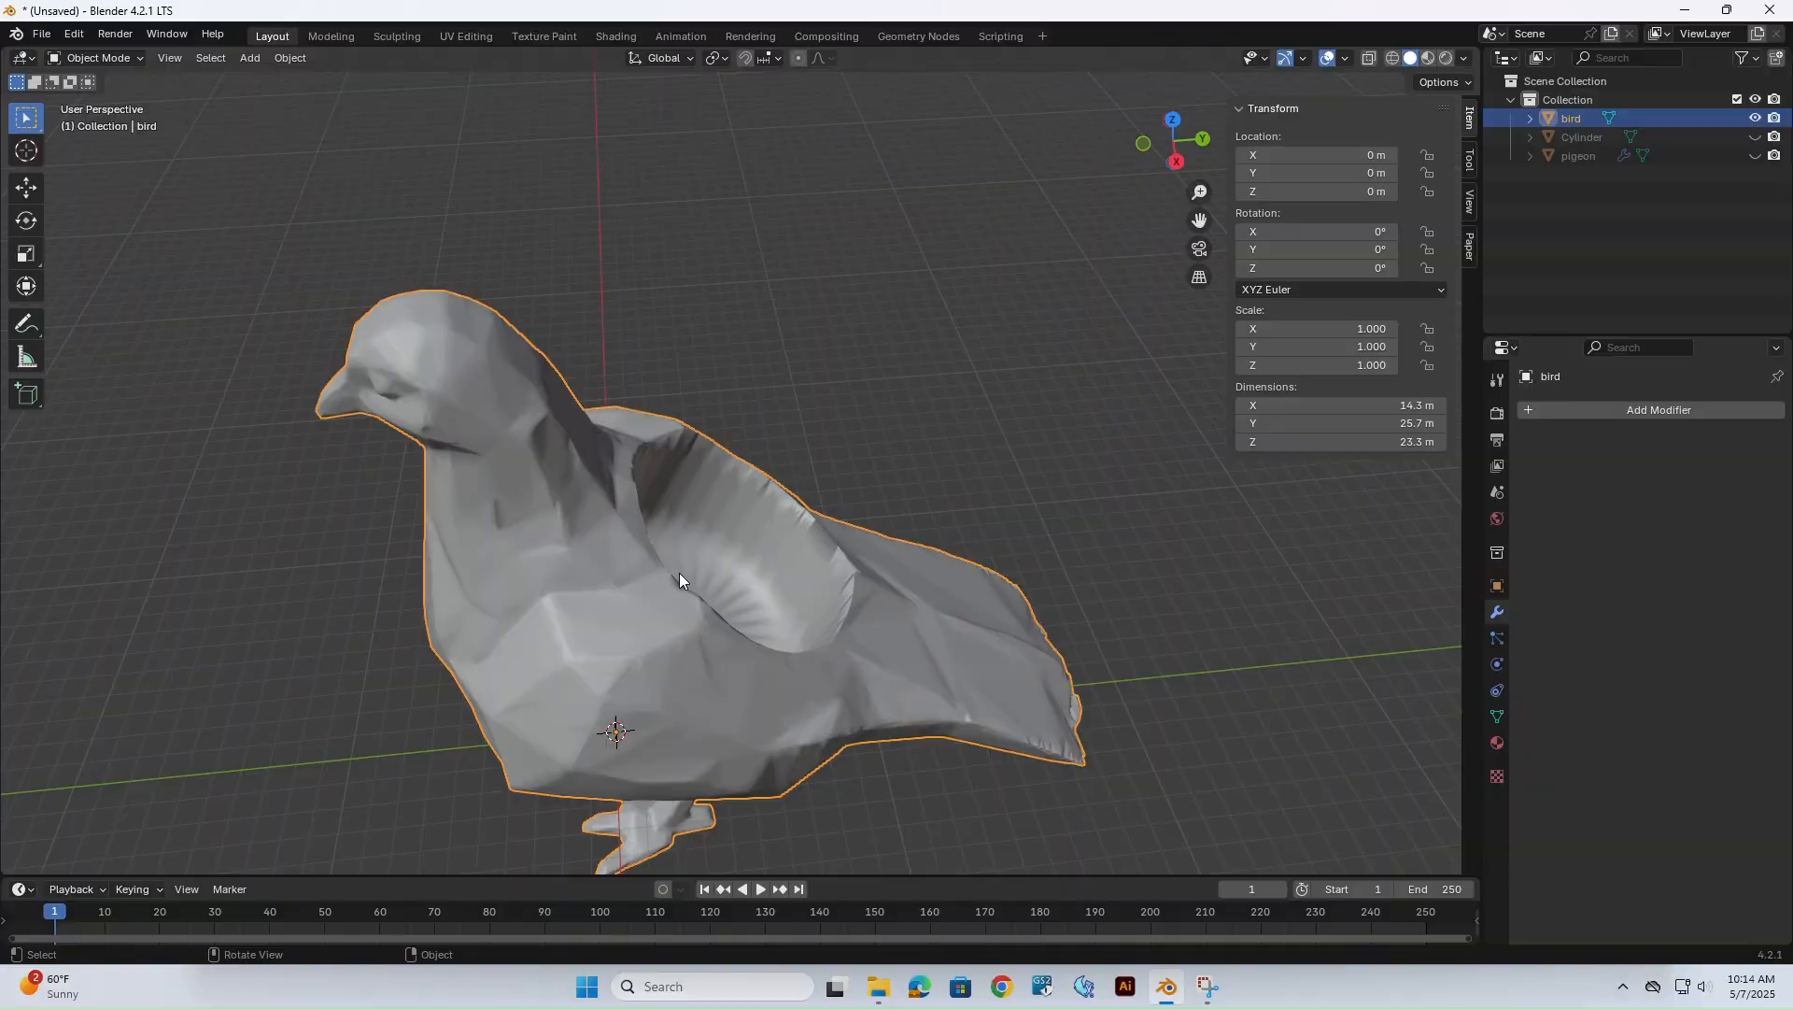
# Apply Shade Auto Smooth to the imported bird to clean up the shading around the recess.
pyautogui.rightClick(680, 574)
pyautogui.click(845, 446)
pyautogui.moveTo(842, 444); pyautogui.dragTo(497, 575, button='middle')
pyautogui.scroll(6, 533, 489)
pyautogui.scroll(-5, 747, 465)
pyautogui.click(392, 662)
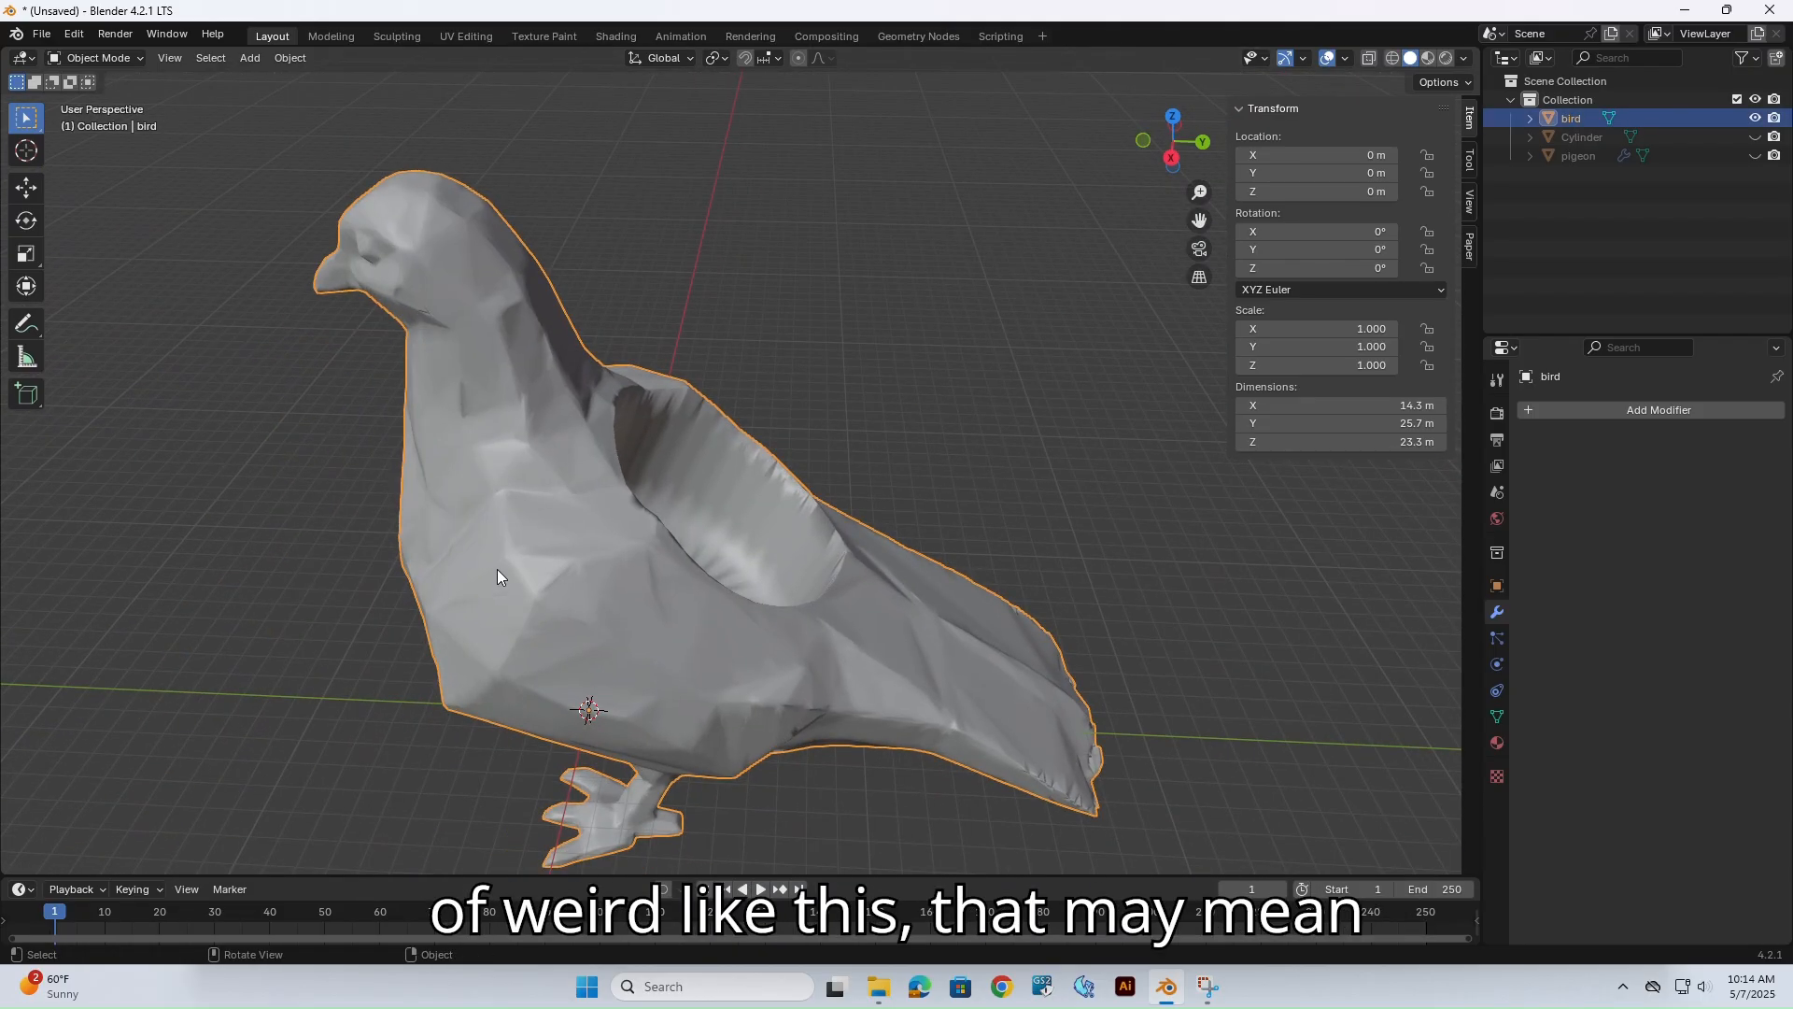
pyautogui.rightClick(497, 569)
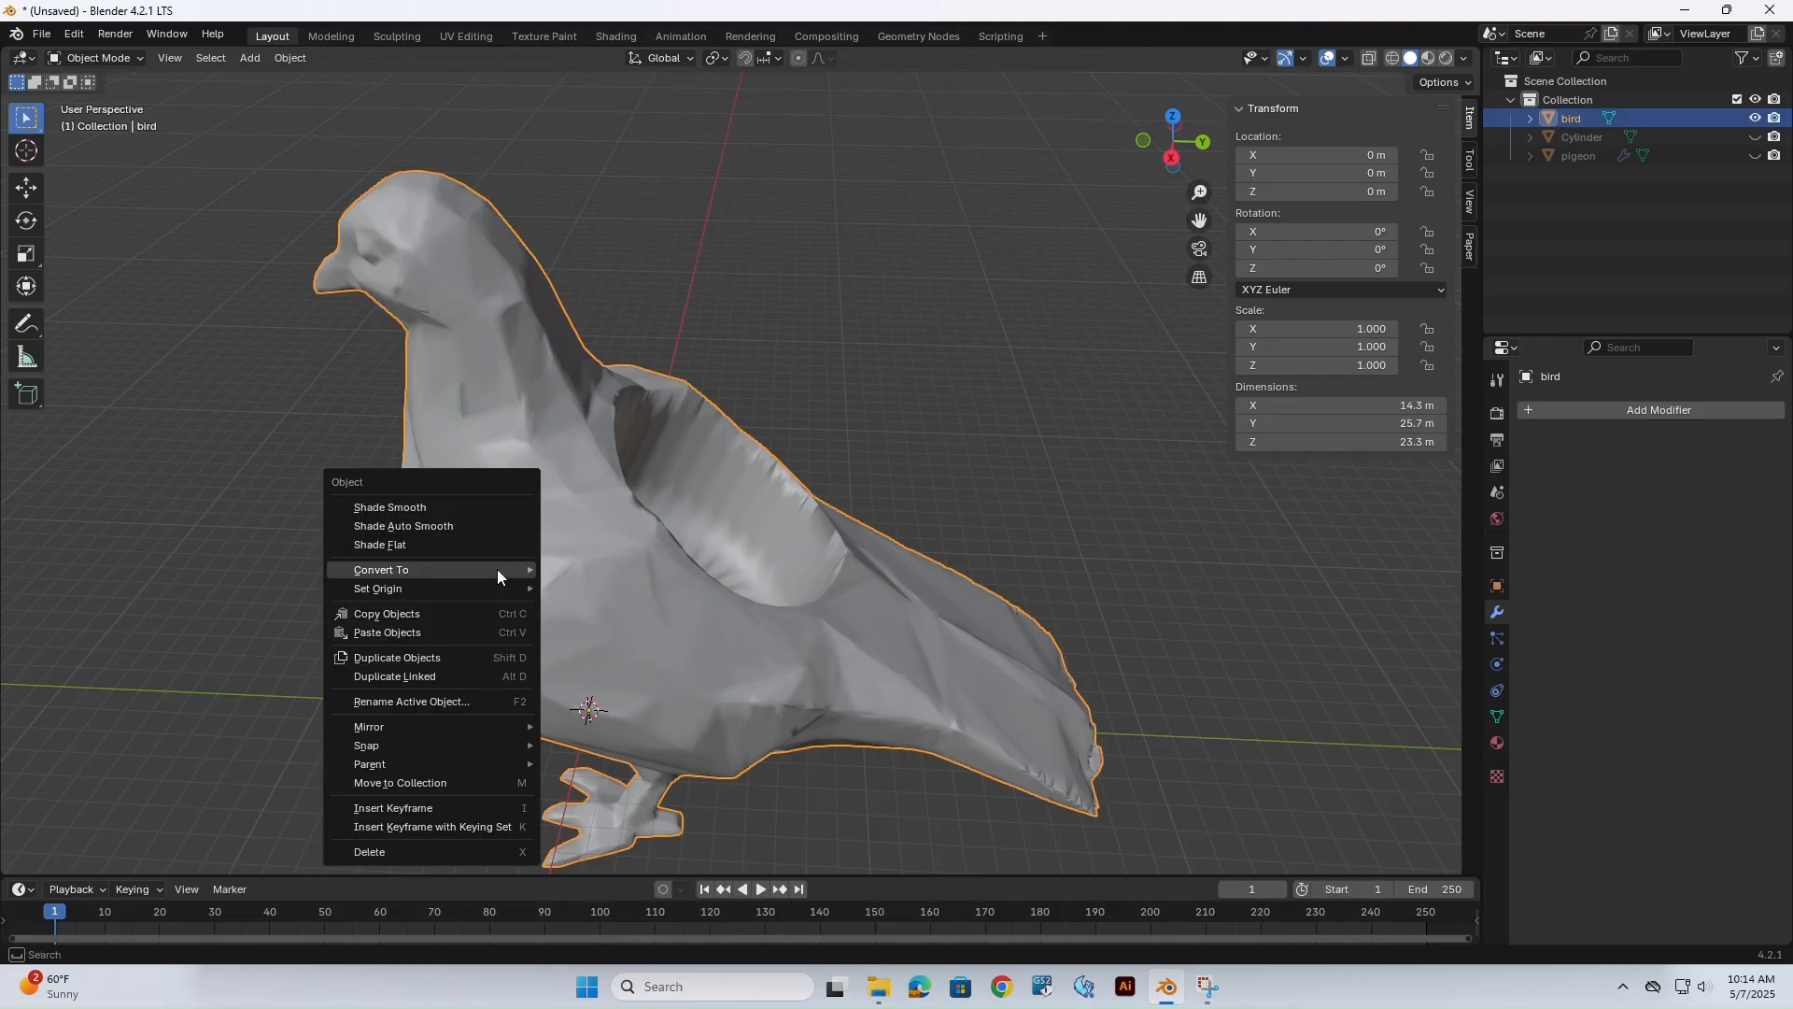
pyautogui.click(460, 527)
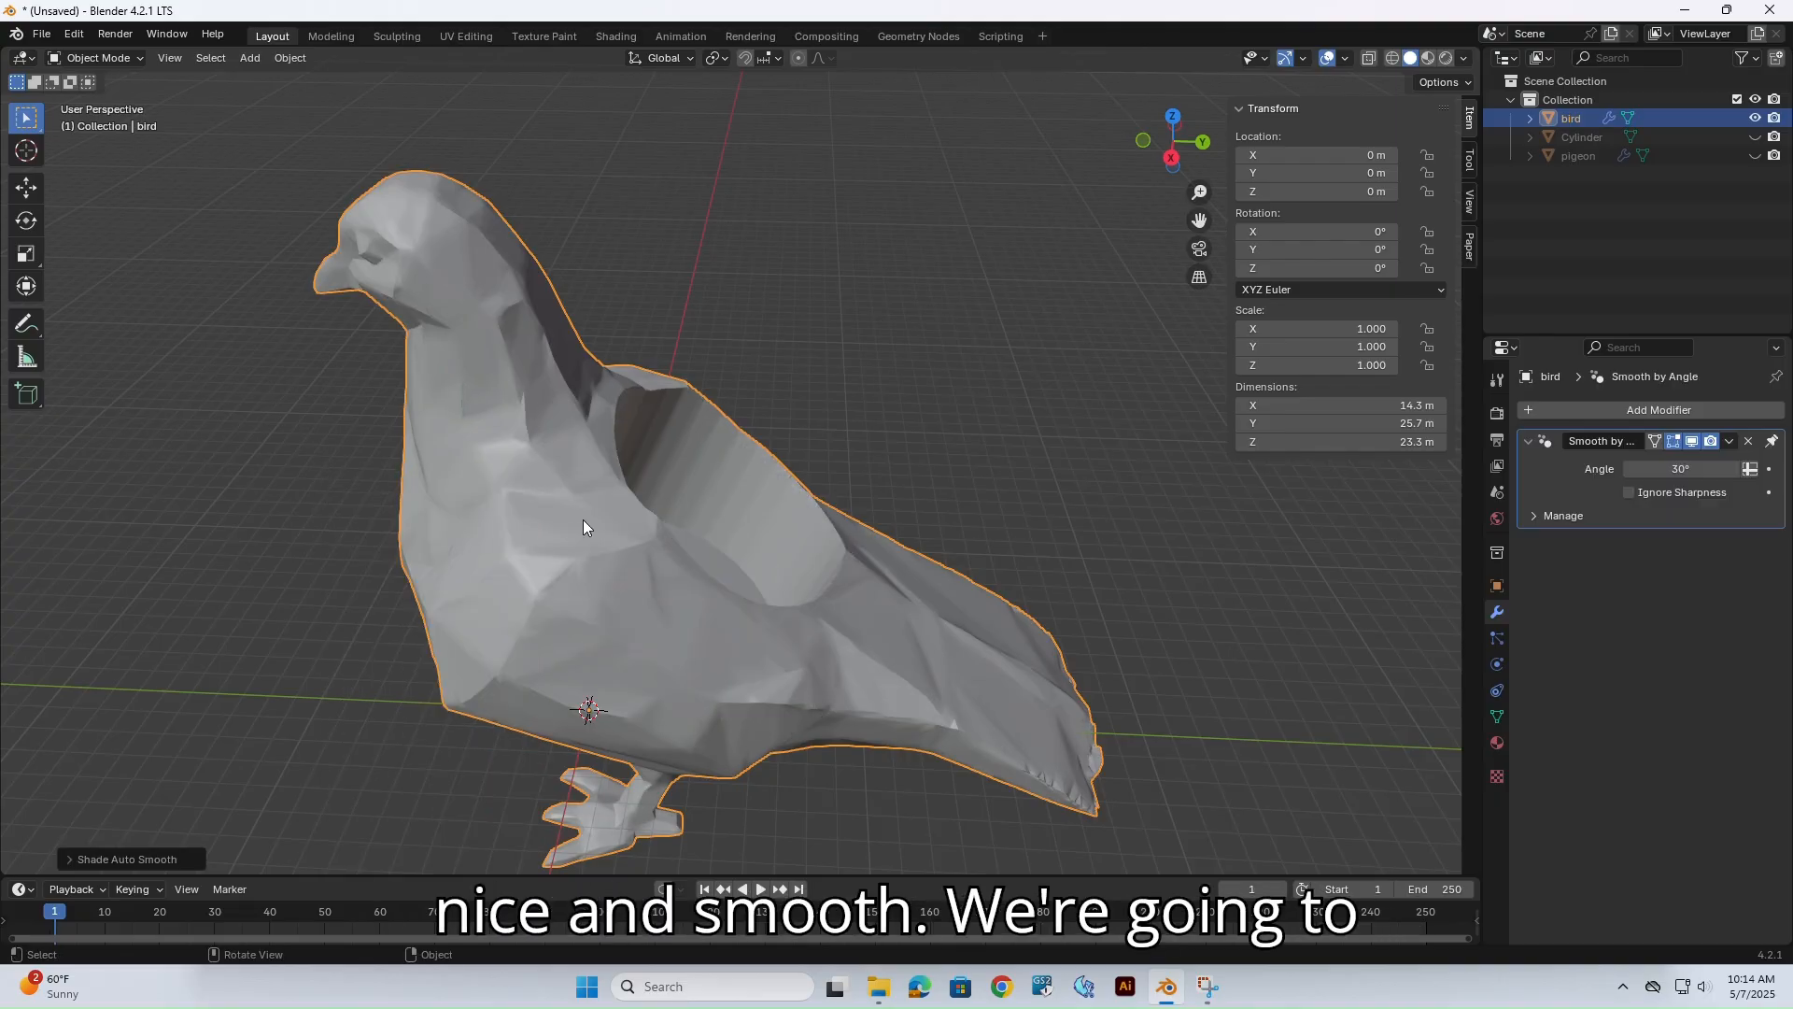
# Inspect the auto-smoothed bird from several sides, check its mesh in Edit Mode, and return to Object Mode.
pyautogui.click(848, 388)
pyautogui.moveTo(817, 409)
pyautogui.mouseDown(button='middle')
pyautogui.moveTo(720, 401)
pyautogui.moveTo(784, 414)
pyautogui.mouseUp(button='middle')
pyautogui.scroll(2, 652, 471)
pyautogui.keyDown('shift'); pyautogui.moveTo(622, 469); pyautogui.dragTo(765, 530, button='middle'); pyautogui.keyUp('shift')
pyautogui.scroll(-2, 876, 452)
pyautogui.press('Tab')
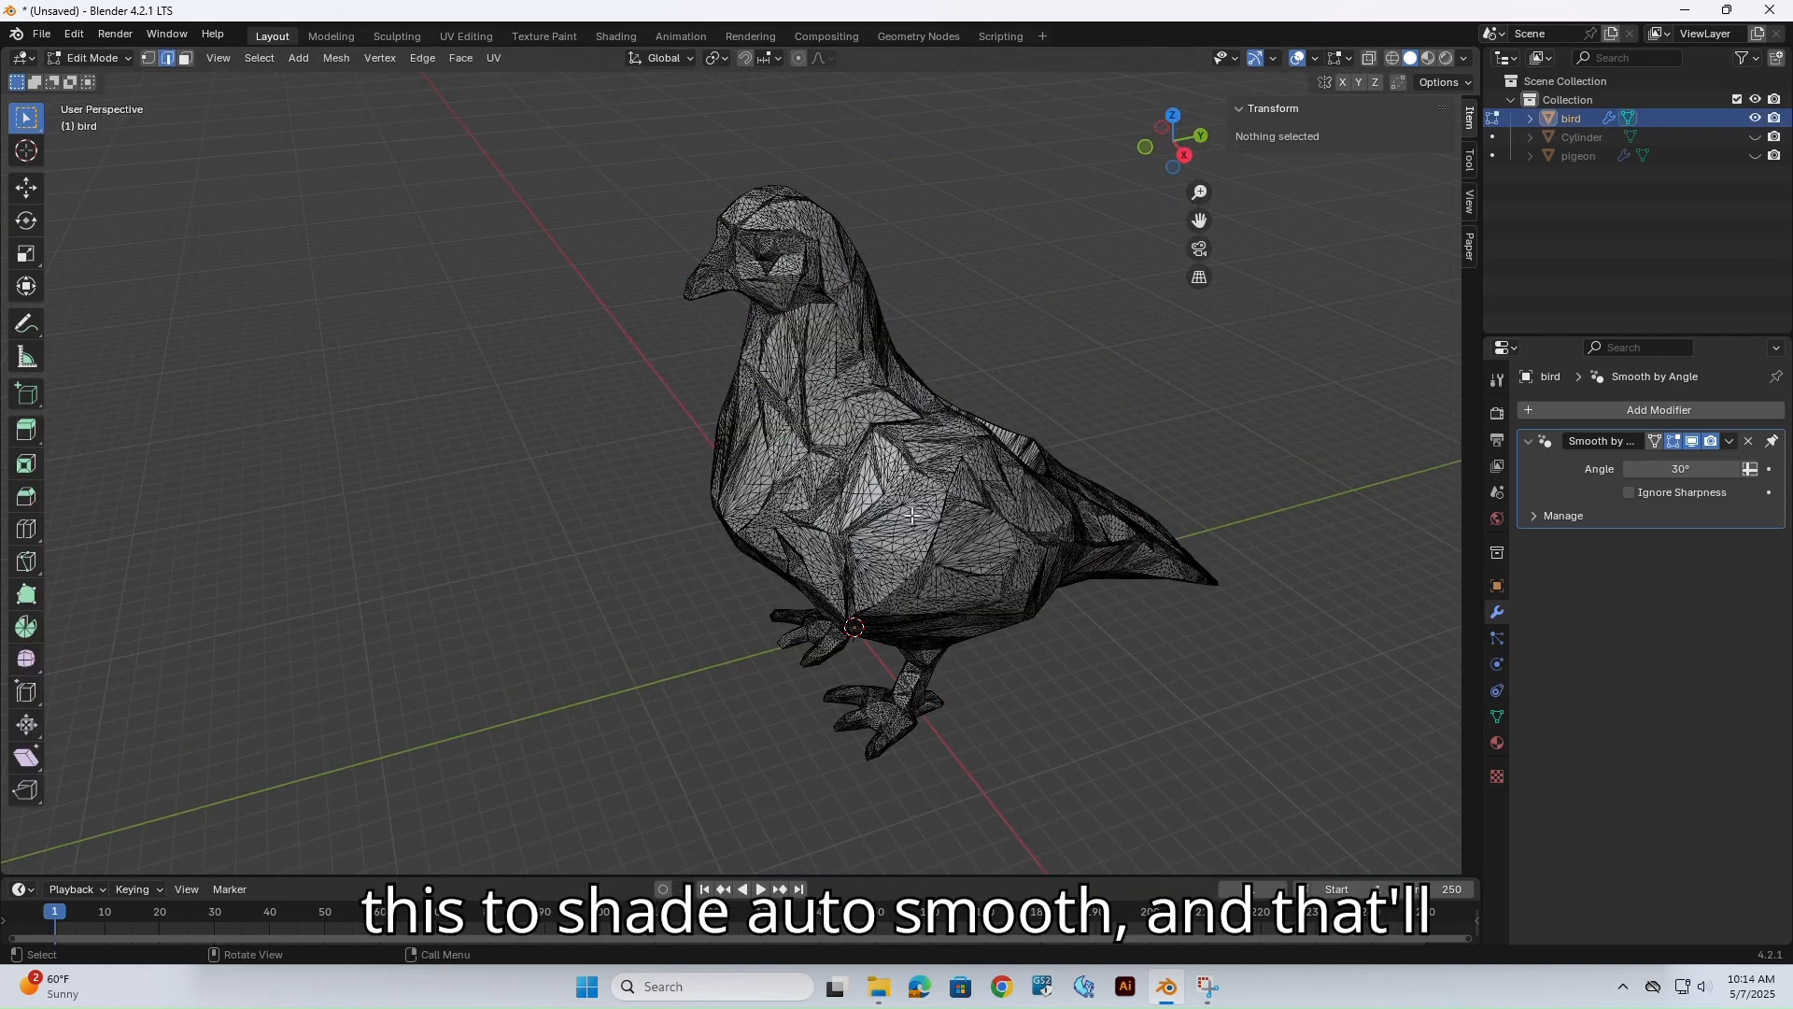
pyautogui.moveTo(882, 525); pyautogui.dragTo(691, 533, button='middle')
pyautogui.press('Tab')
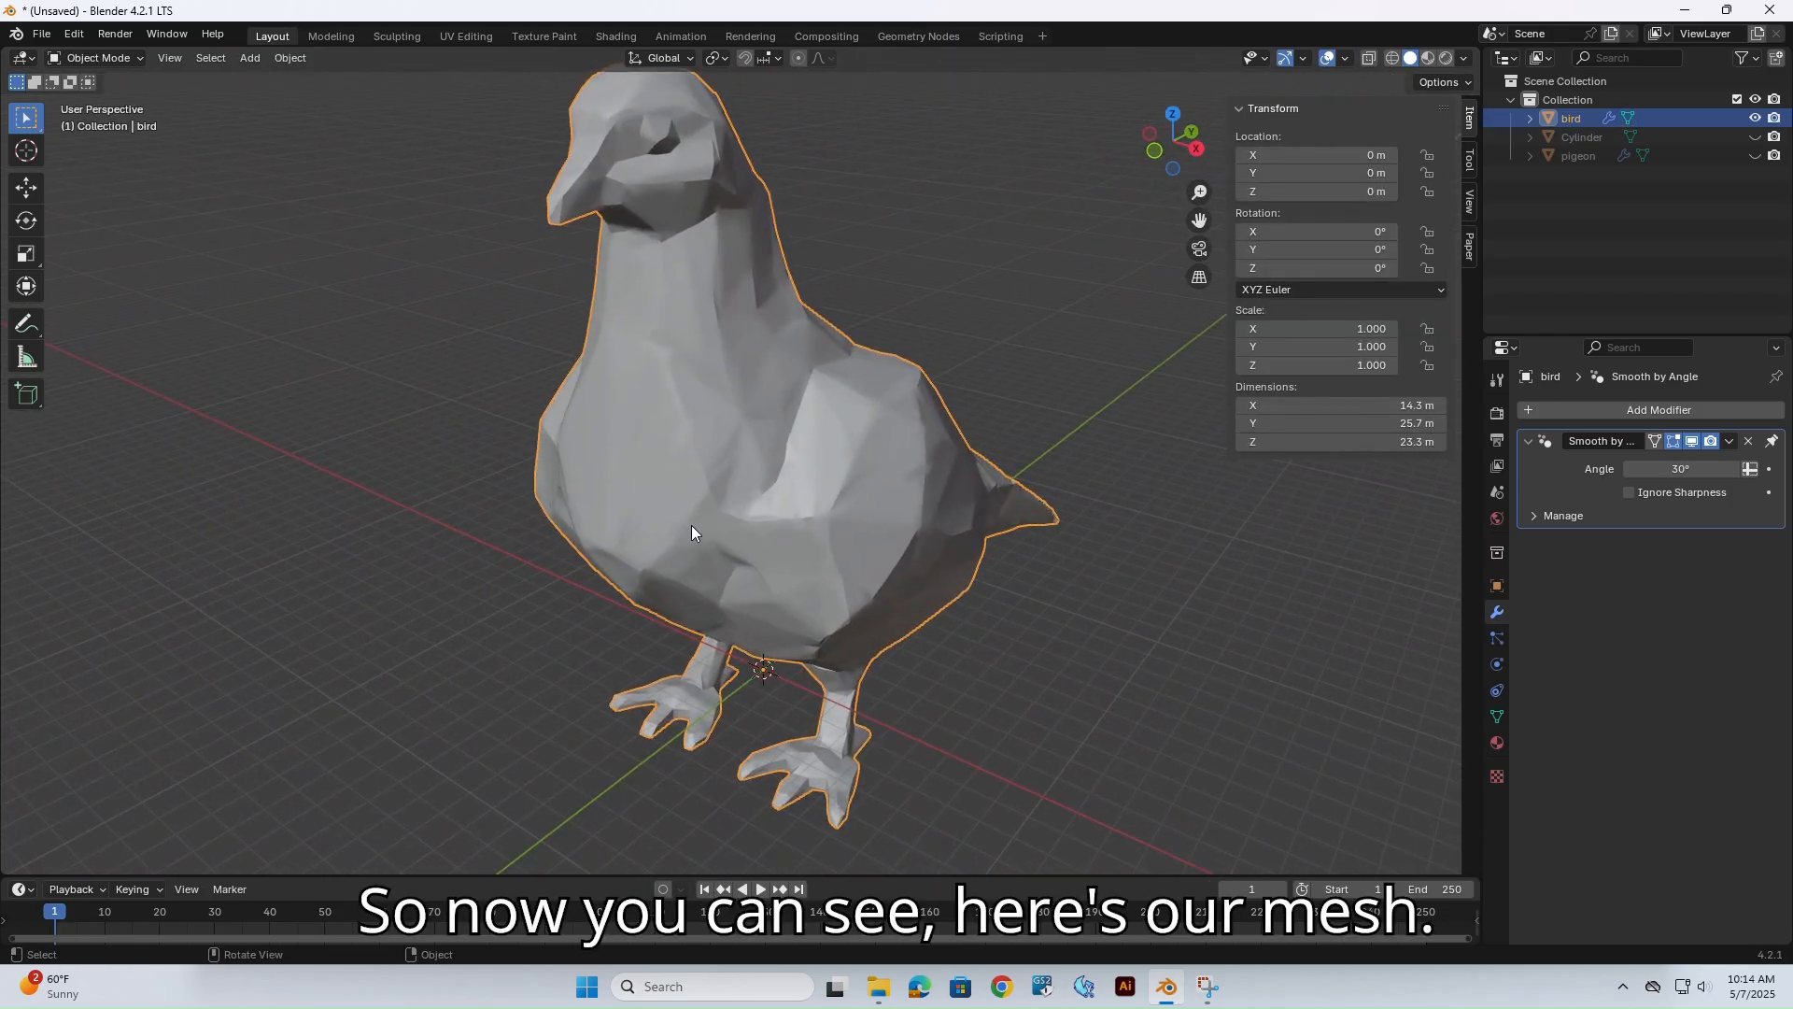